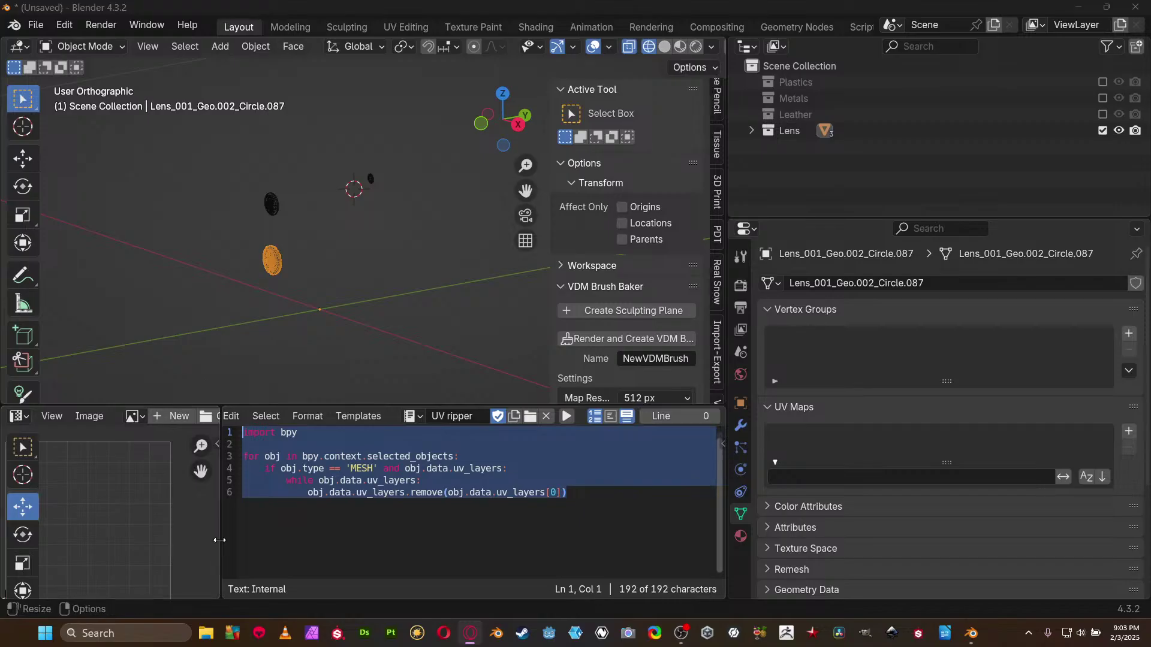
Step: Exclude the Lens collection, include the Plastics collection in the view layer and select all of its objects
left_click_drag(220, 539, 321, 544)
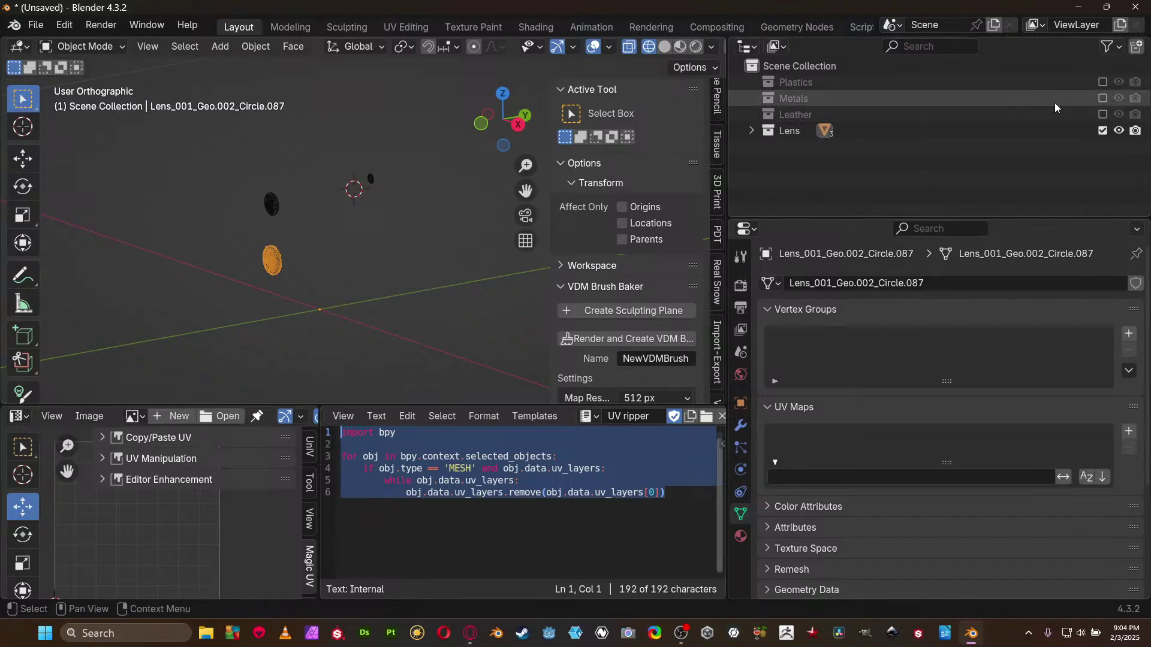
left_click(1103, 130)
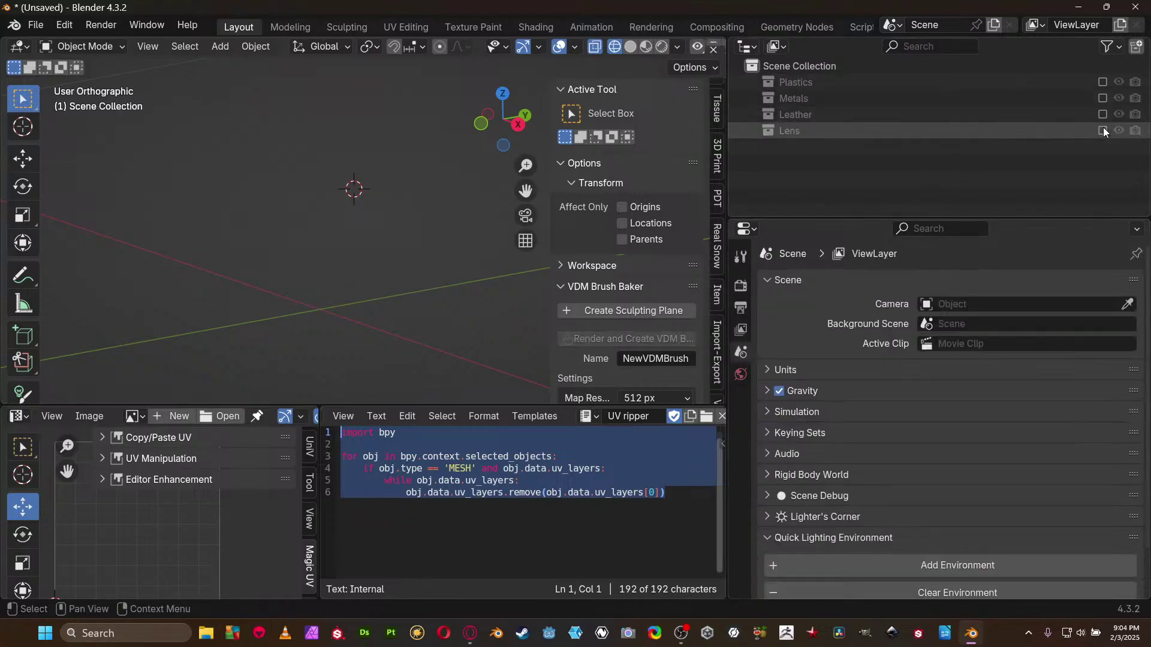
left_click(1102, 83)
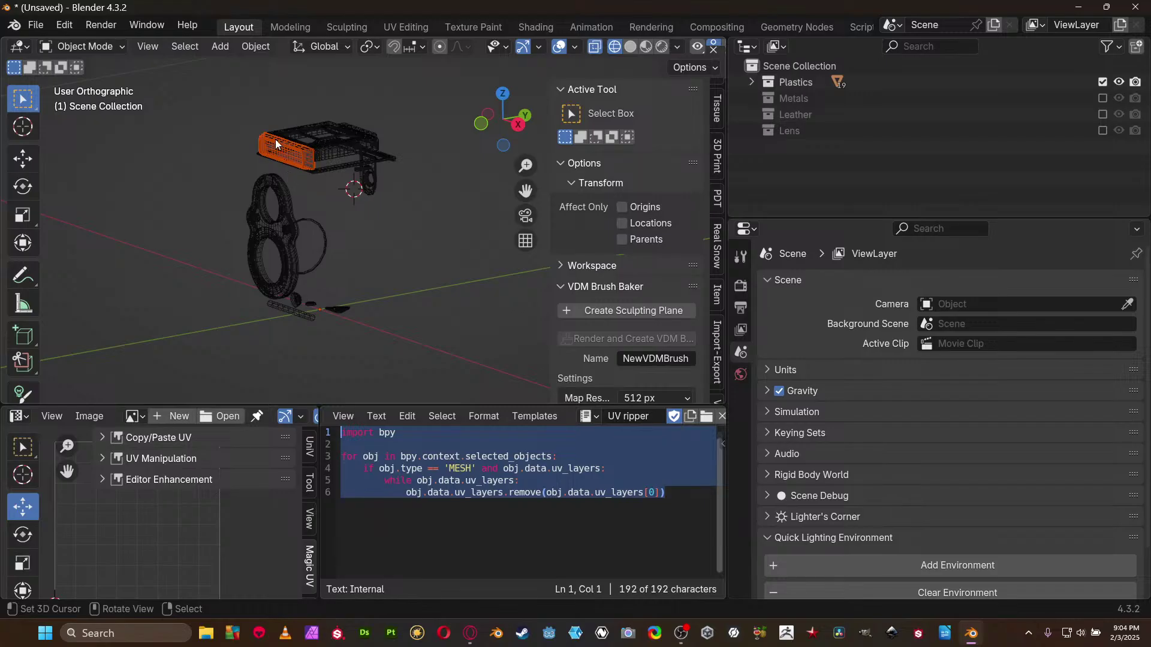
left_click_drag(210, 85, 438, 354)
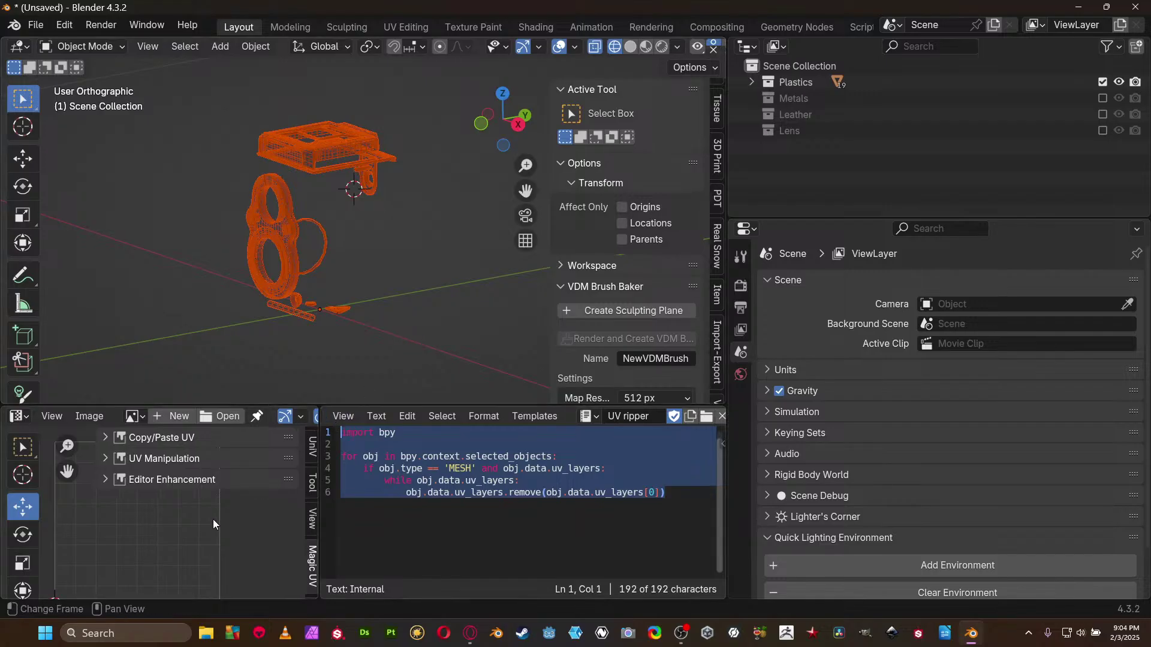
Step: Widen the UV editor with its sidebar hidden, then put all plastic parts into Edit Mode with the front body active
key("n")
left_click_drag(320, 452, 603, 452)
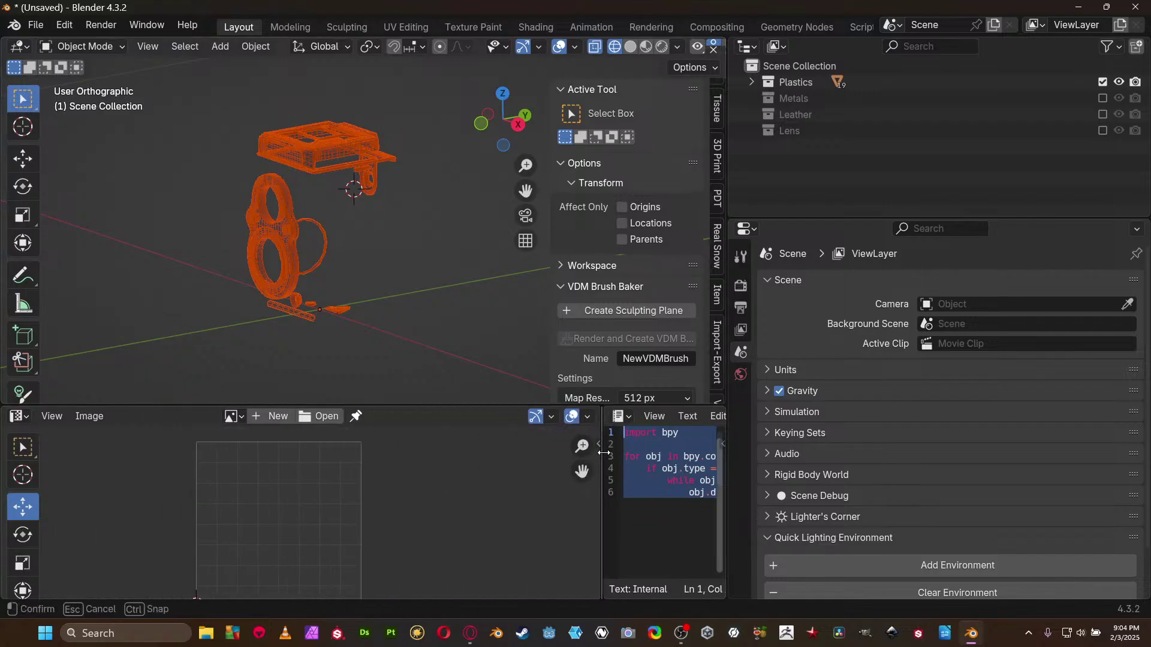
mouse_move(364, 233)
middle_mouse_down()
mouse_move(371, 251)
mouse_move(354, 238)
mouse_move(376, 214)
mouse_move(383, 226)
middle_mouse_up()
scroll(372, 230, "up", 3)
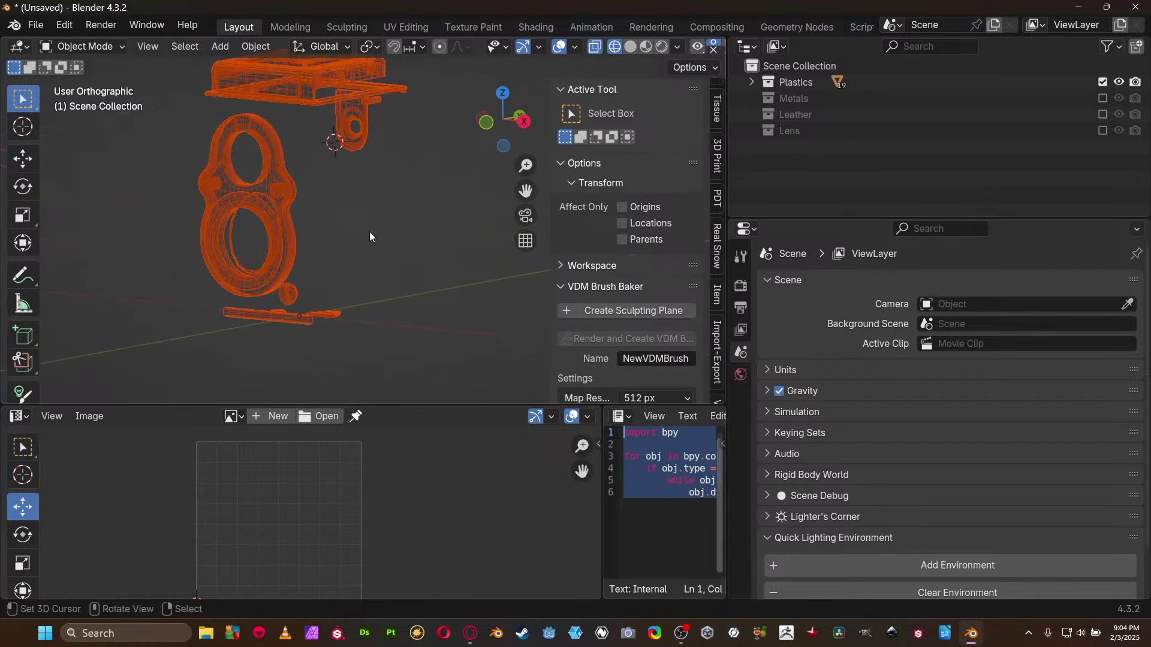
middle_click_drag(367, 149, 333, 172)
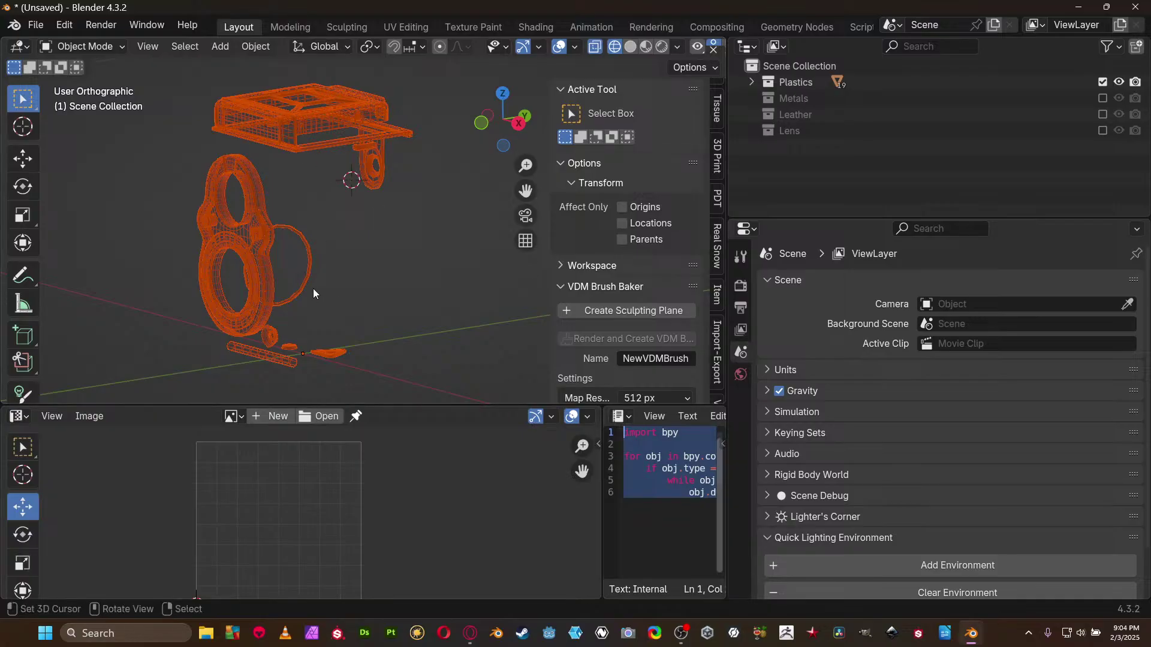
scroll(308, 219, "up", 2)
scroll(307, 215, "down", 4)
middle_click_drag(325, 187, 340, 203, "shift")
left_click(292, 221, "shift")
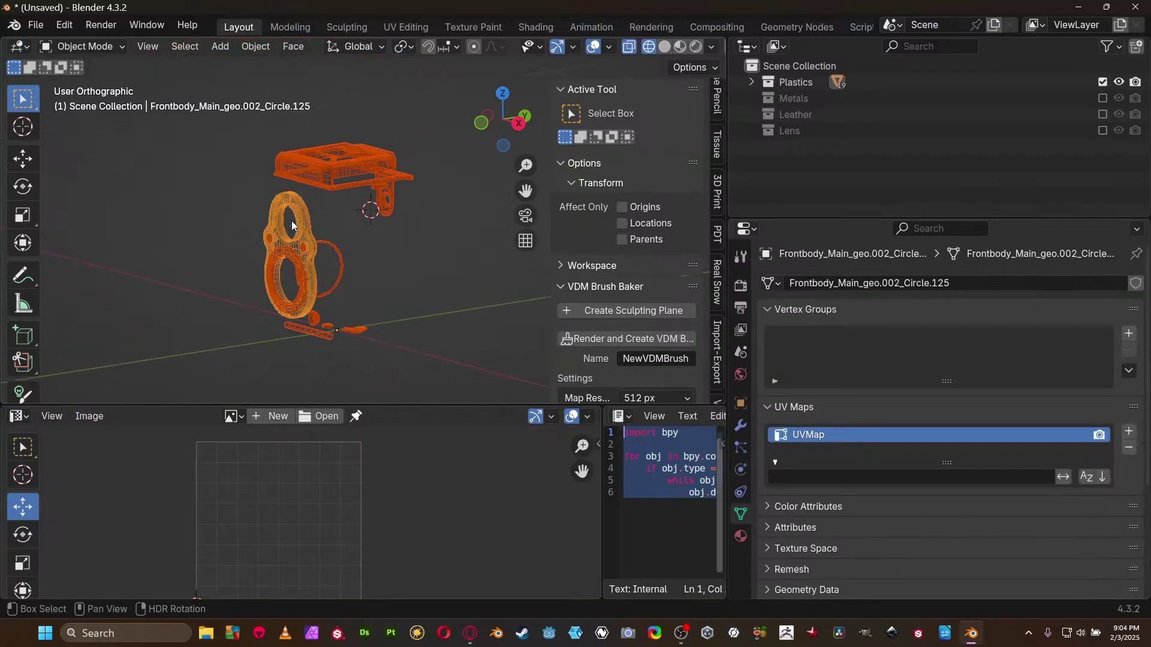
key("ctrl+Tab")
left_click(403, 228)
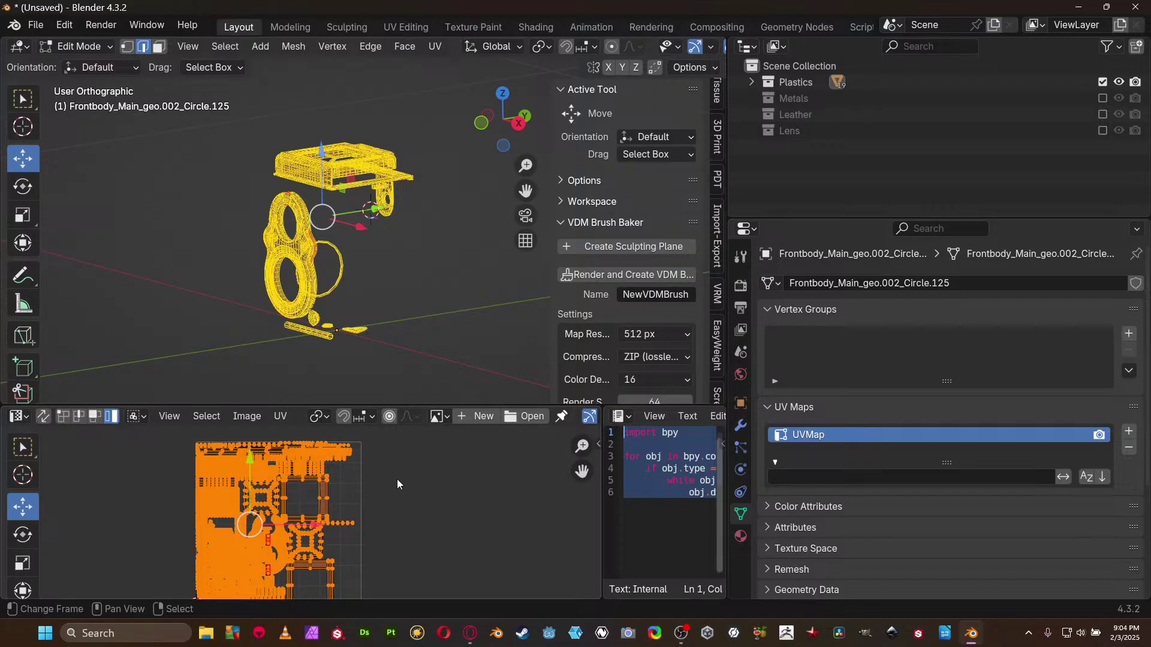
Step: Maximize the UV editor and run Average Islands Scale on the plastic parts' UV islands
key("ctrl+space")
scroll(397, 480, "up", 4)
middle_click_drag(487, 327, 466, 318)
key("ctrl+a")
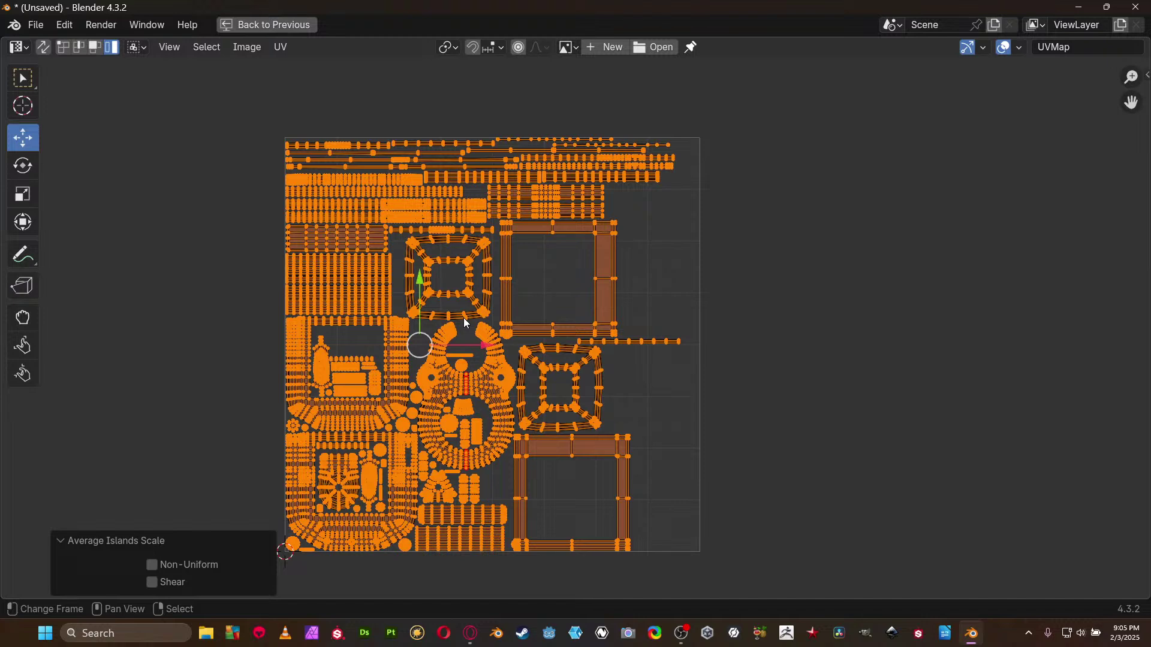
Step: Restore the full layout, return to Object Mode and show the Metals collection instead of Plastics
key("ctrl+space")
key("ctrl+Tab")
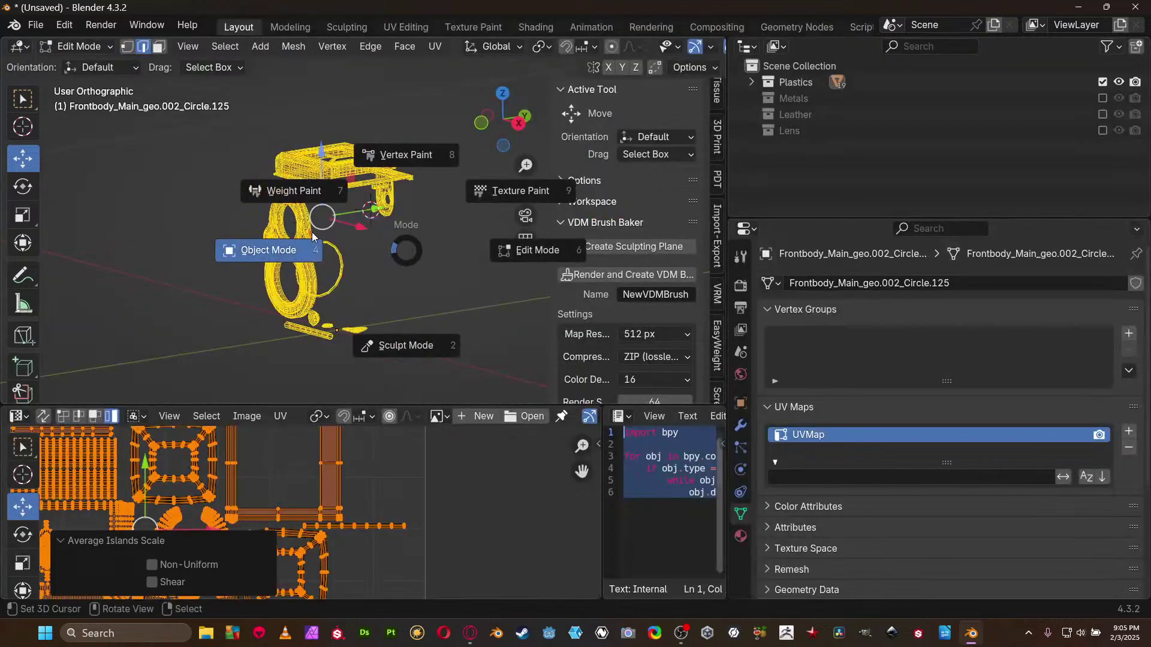
left_click(305, 249)
left_click(1102, 82)
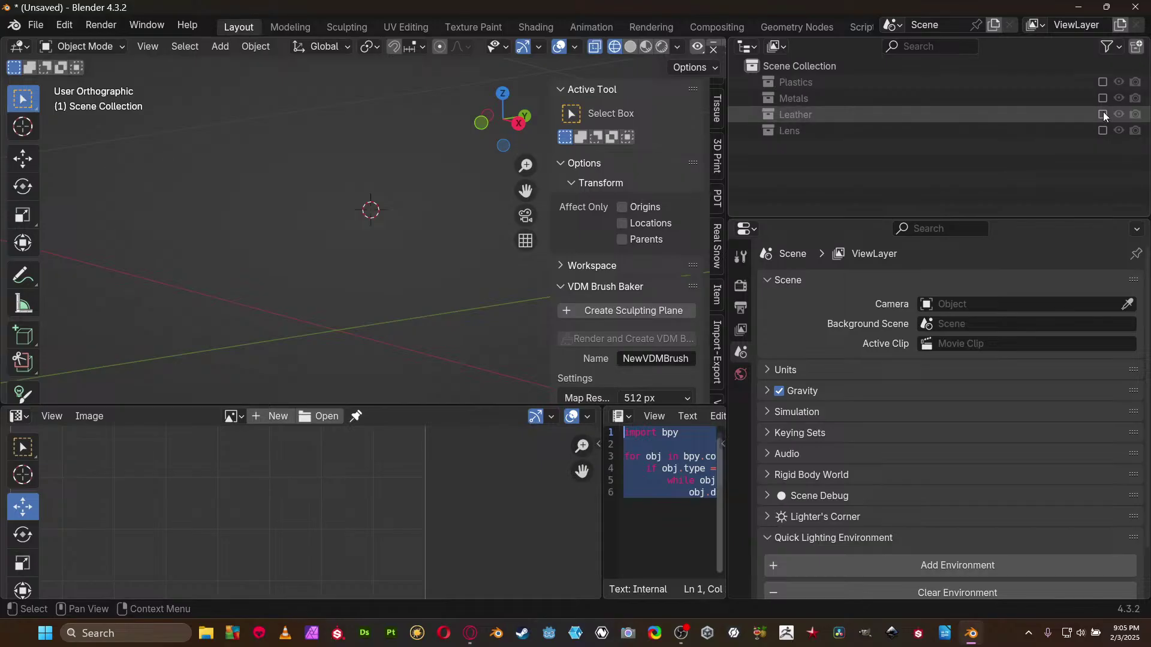
left_click(1102, 98)
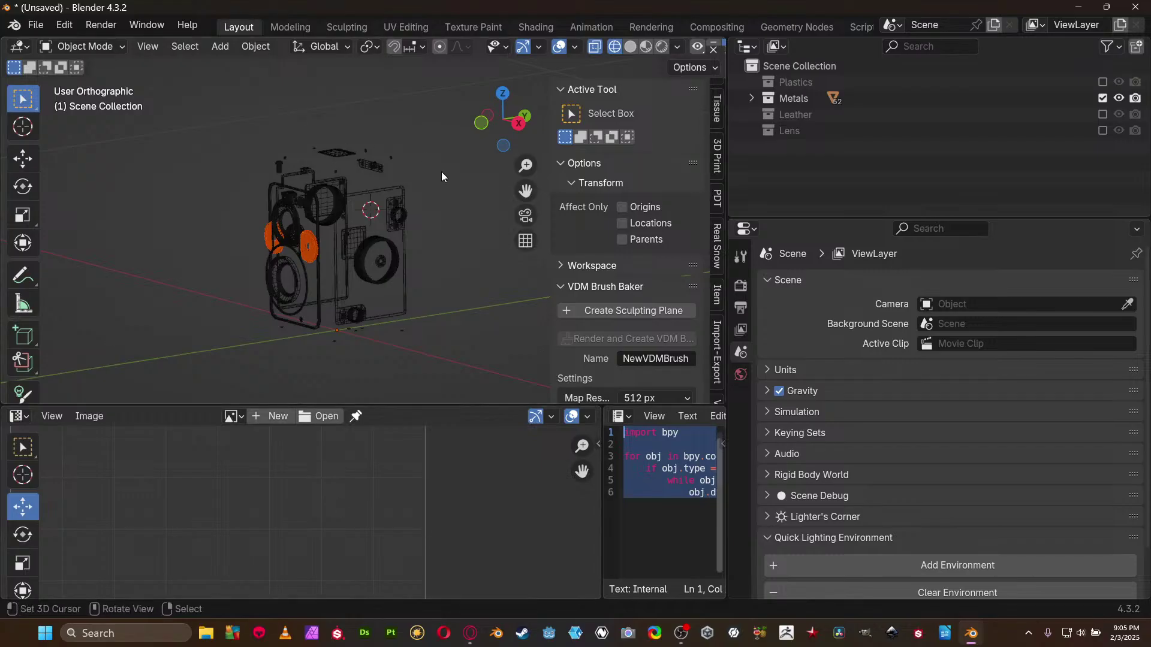
Step: Enlarge and maximize the 3D viewport and display the metal parts in Solid shading
left_click_drag(446, 406, 432, 468)
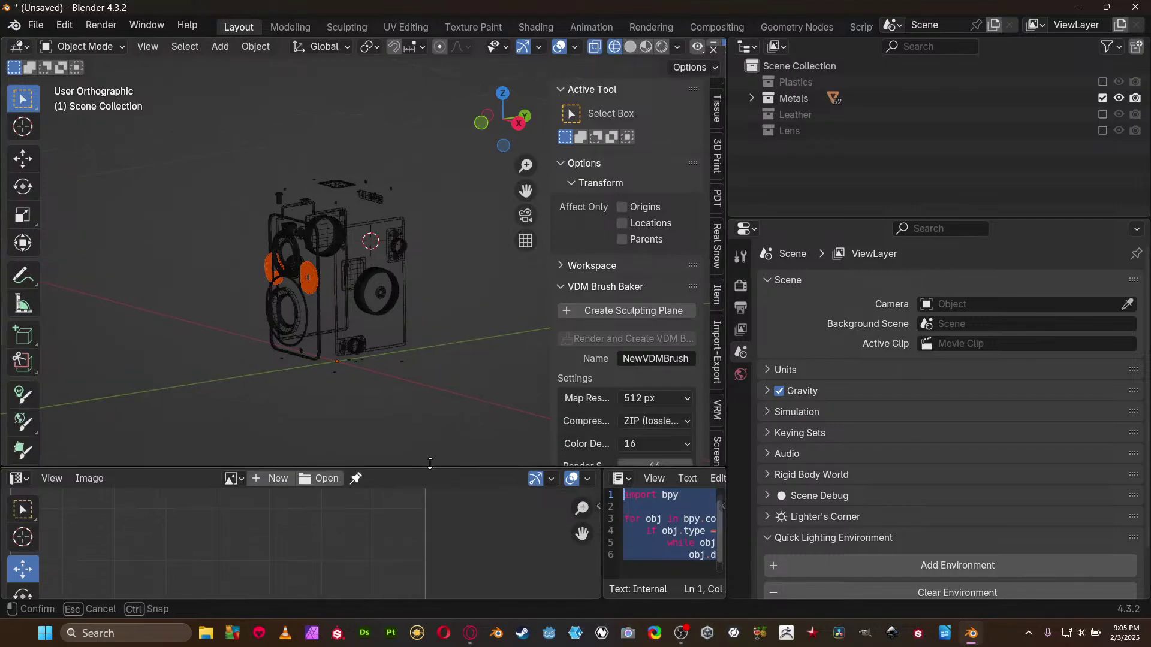
mouse_move(401, 335)
middle_mouse_down()
mouse_move(408, 300)
mouse_move(408, 311)
middle_mouse_up()
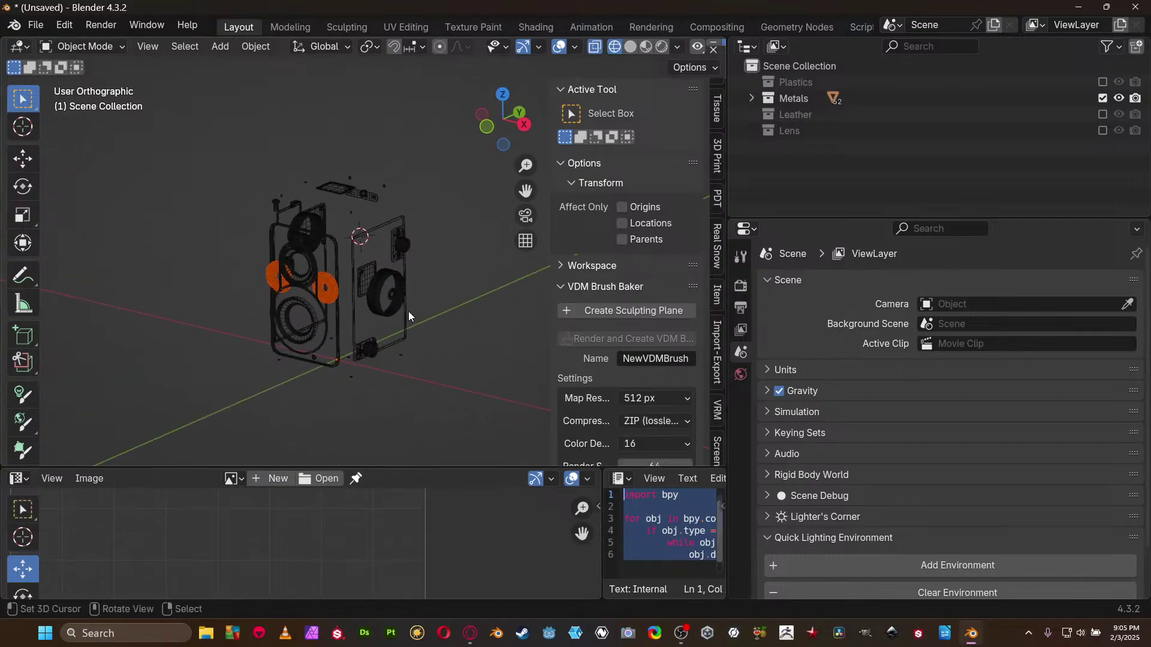
key("ctrl+space")
key("z")
left_click(556, 304)
scroll(583, 257, "up", 3)
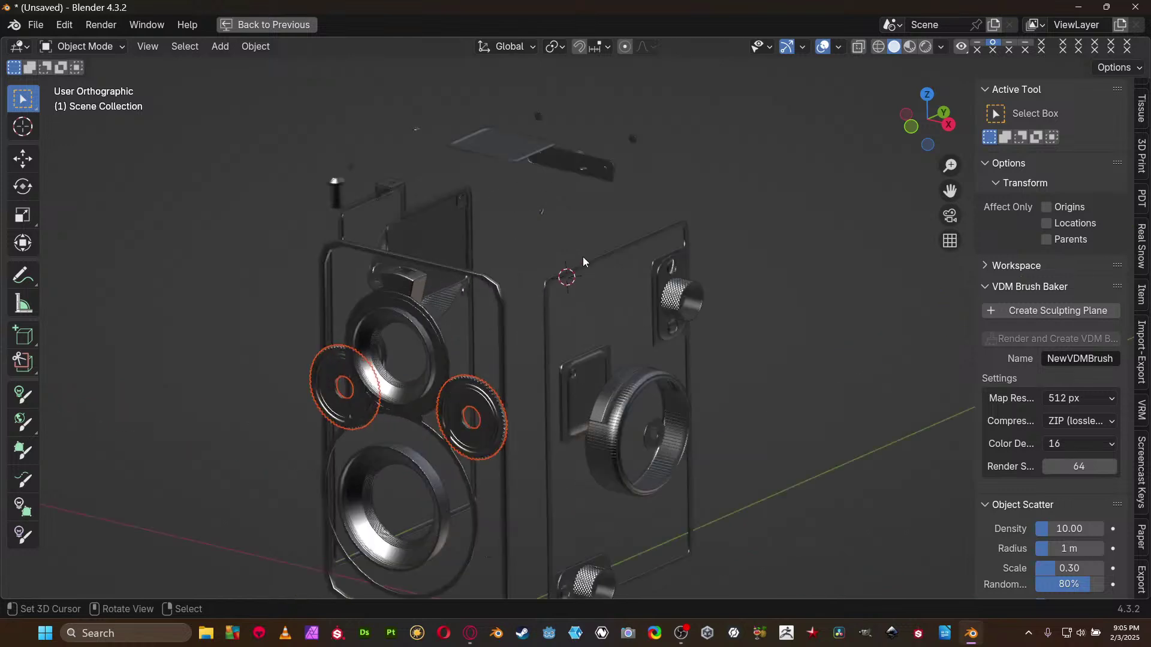
Step: Select the small loose screw above the camera body, frame it and examine its slotted head
left_click(516, 188)
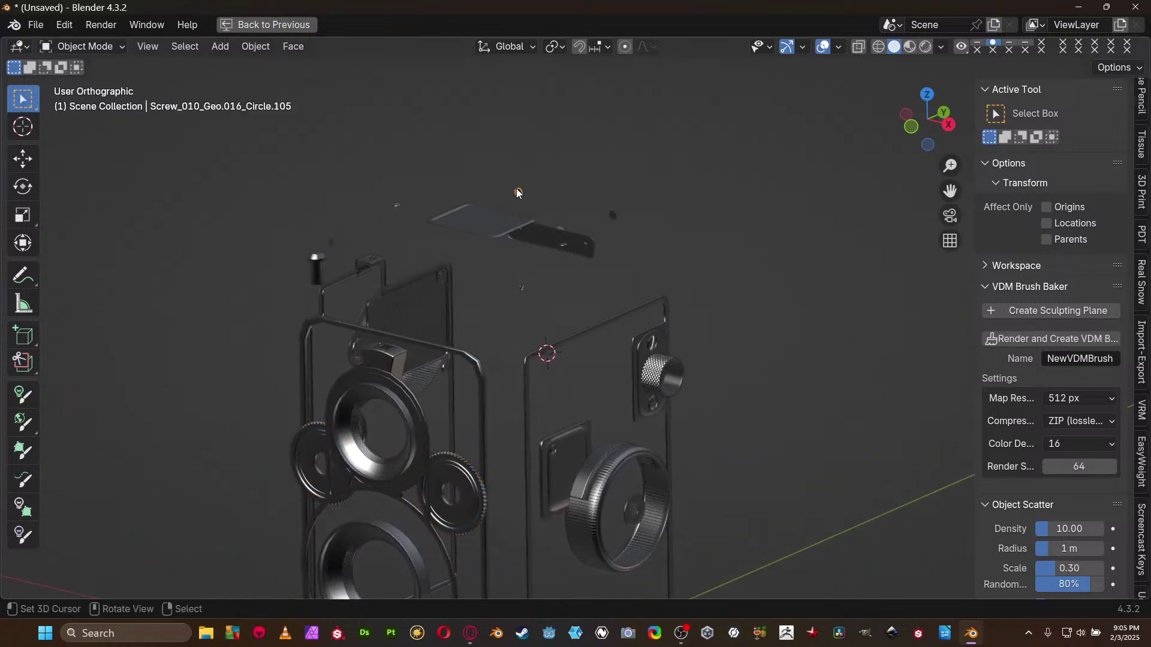
key("KP_Decimal")
scroll(516, 188, "down", 5)
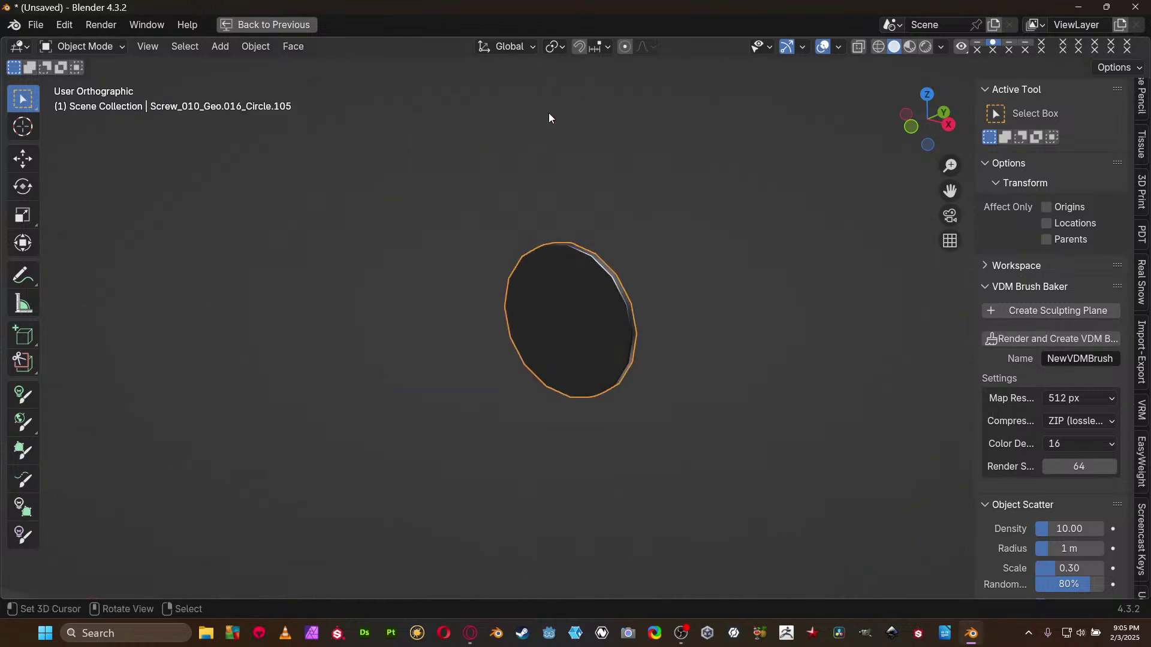
scroll(548, 117, "down", 4)
middle_click_drag(535, 207, 287, 232)
scroll(420, 238, "down", 4)
middle_click_drag(426, 243, 496, 220)
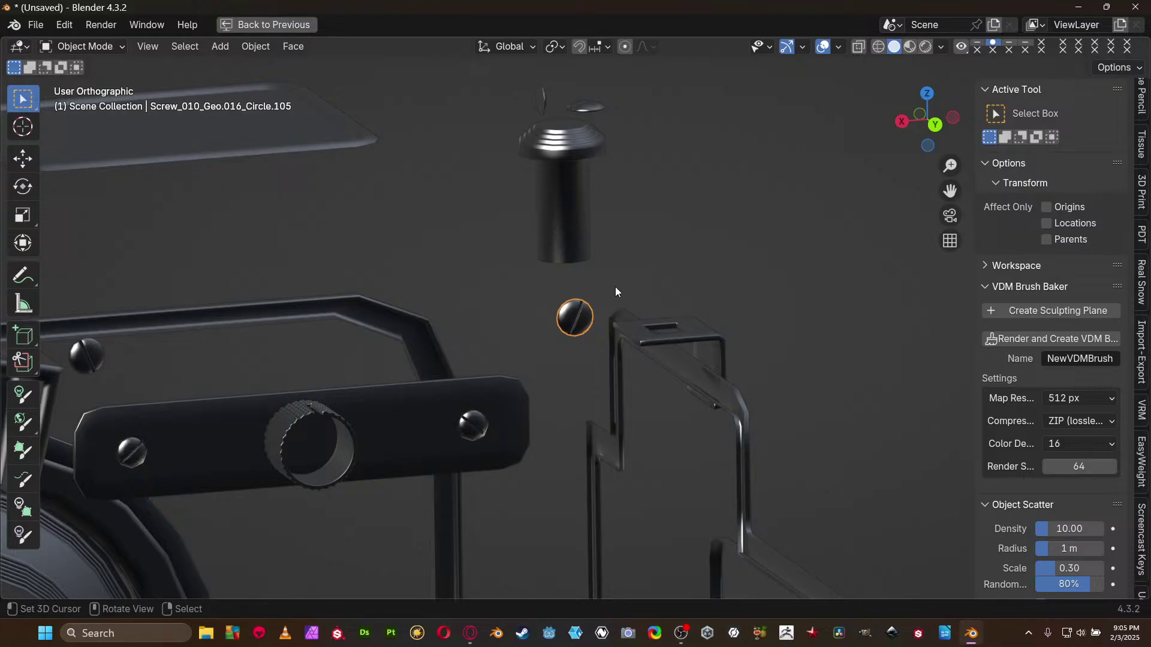
Step: Add the second loose screw above the camera body to the selection and examine both screws from other sides
key("ctrl+Tab")
left_click(643, 312)
scroll(647, 275, "down", 4)
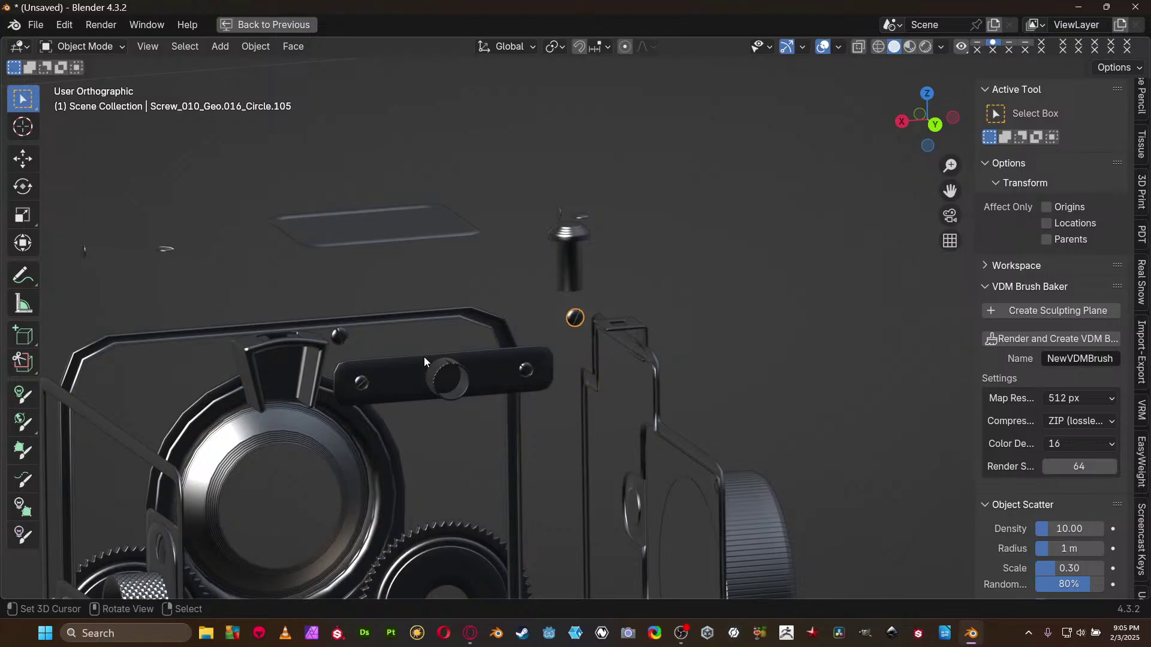
right_click(347, 335)
middle_click_drag(469, 340, 520, 313, "alt")
right_click(585, 314, "shift")
scroll(484, 380, "down", 3)
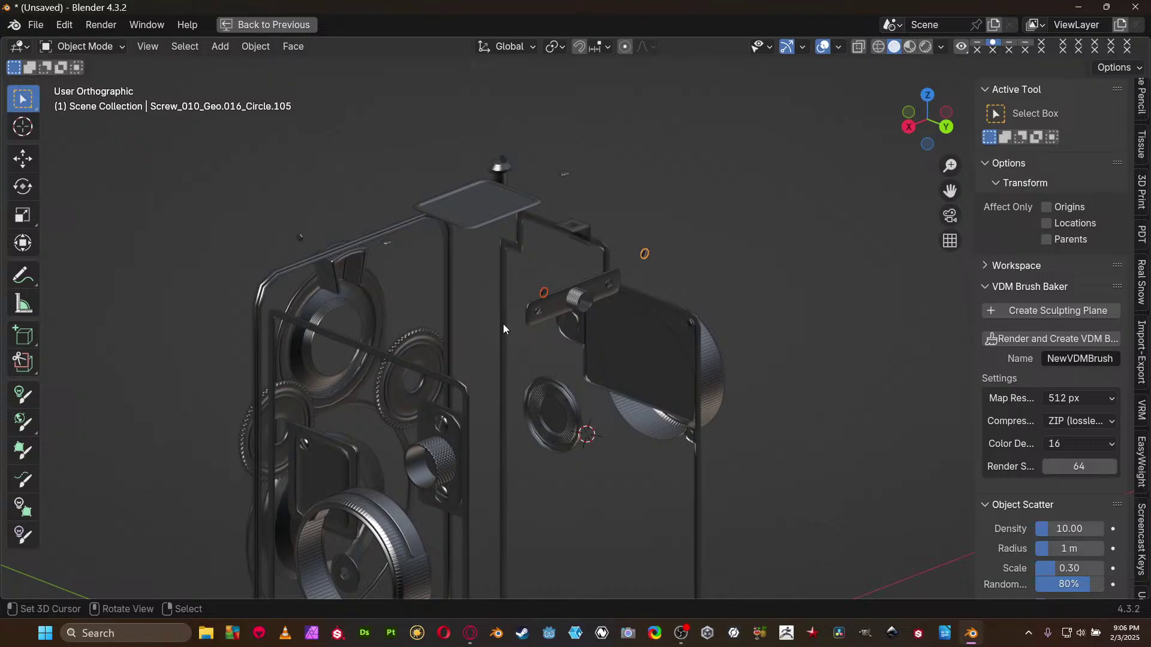
middle_click_drag(531, 297, 465, 218)
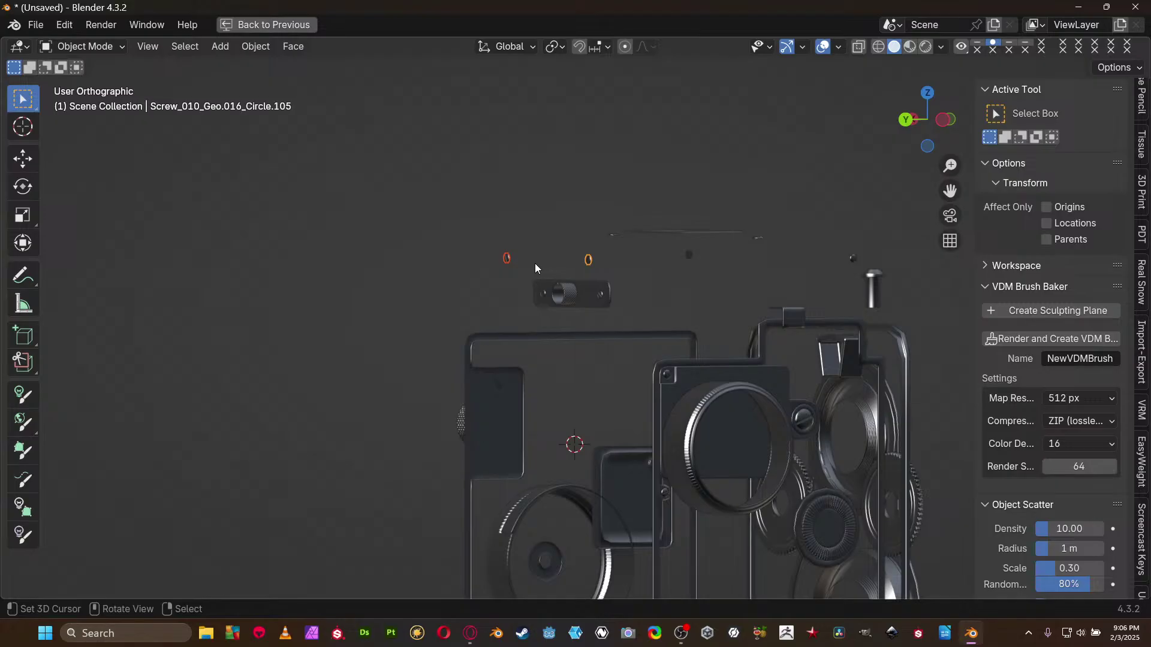
Step: Select only the second loose screw, enter Edit Mode in Solid shading and examine its mesh up close
left_click(507, 257)
key("KP_Decimal")
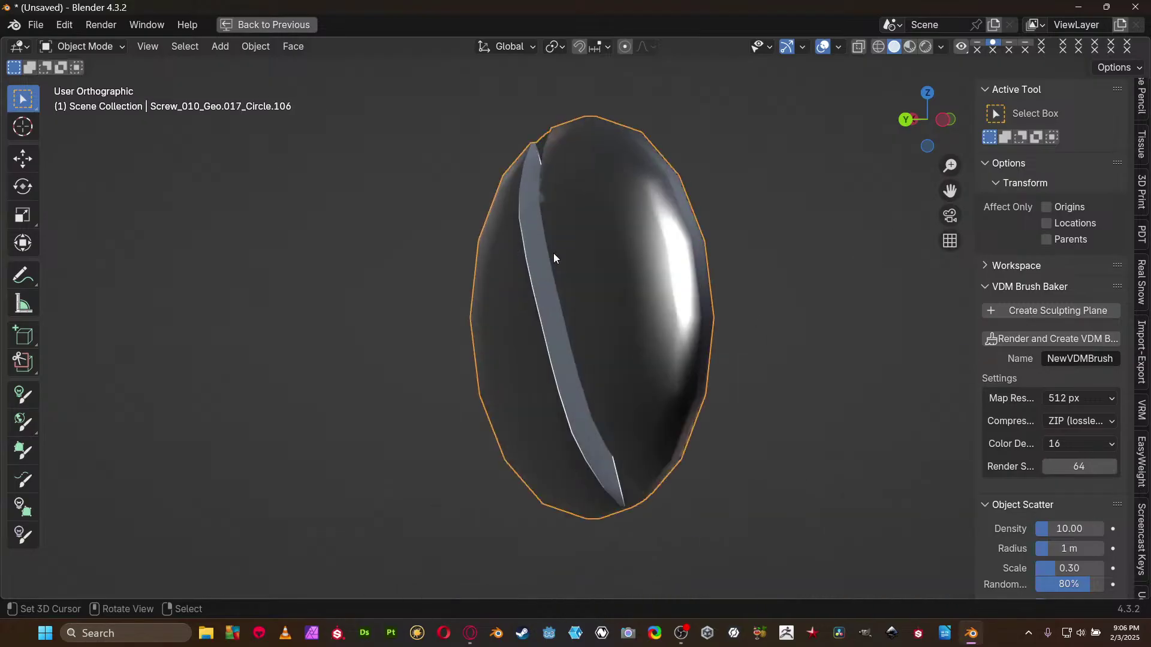
scroll(555, 253, "down", 5)
middle_click_drag(560, 251, 507, 306)
scroll(679, 245, "down", 10)
middle_click_drag(413, 366, 369, 379)
key("Tab")
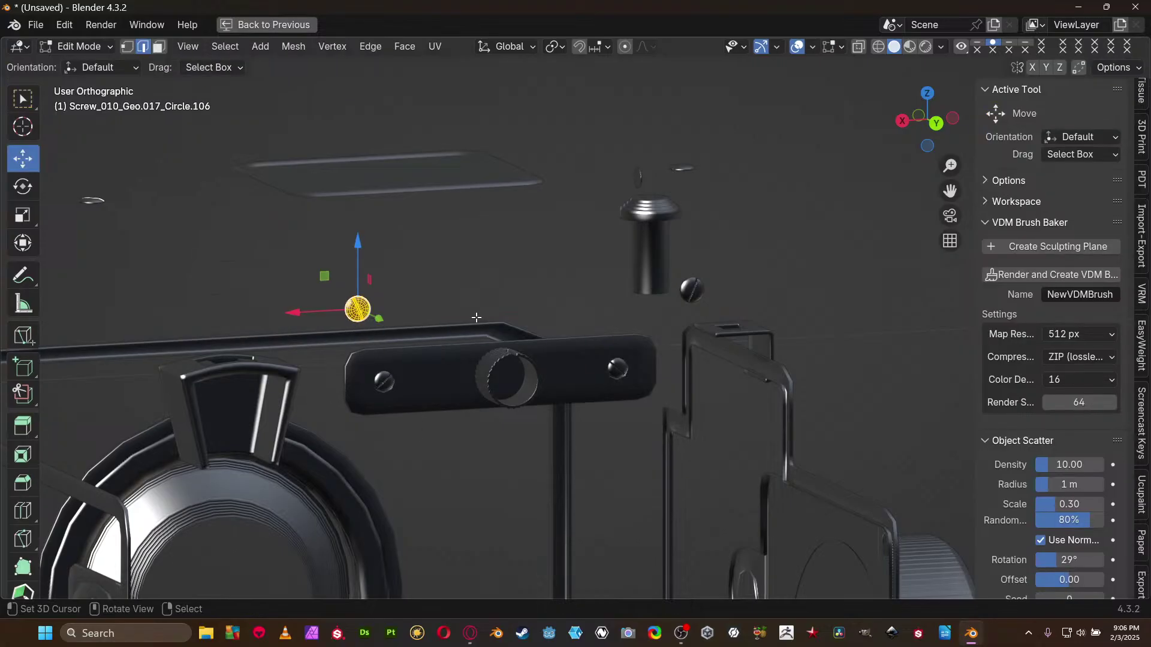
key("z")
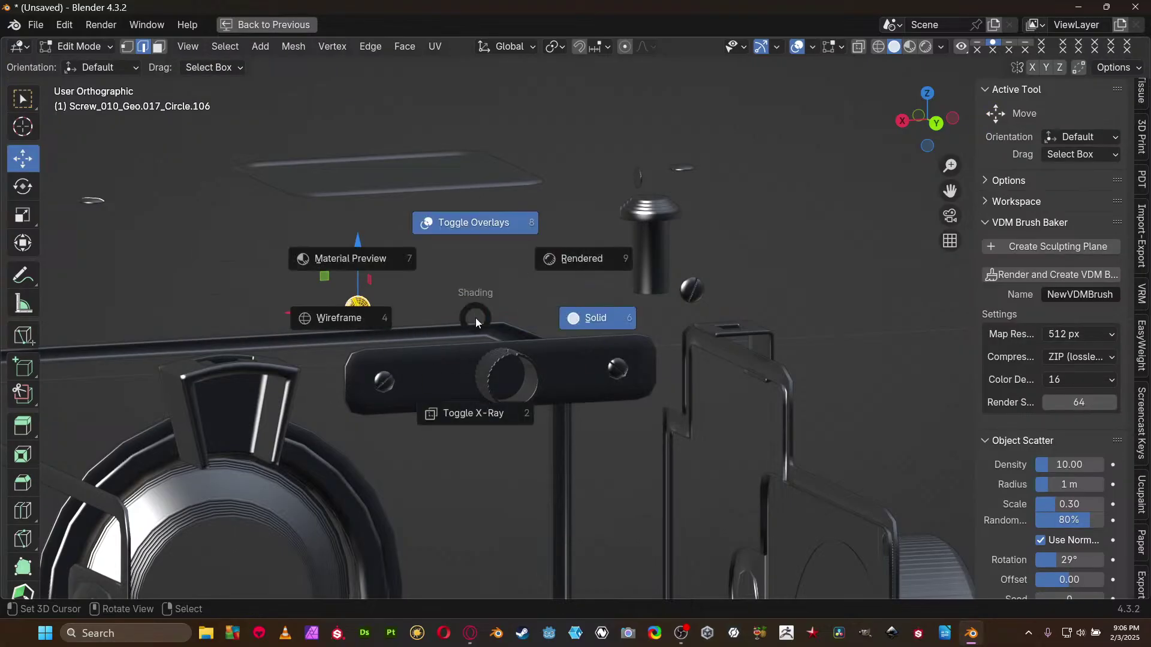
left_click(602, 340)
scroll(602, 341, "up", 4)
middle_click_drag(527, 350, 1113, 405, "shift")
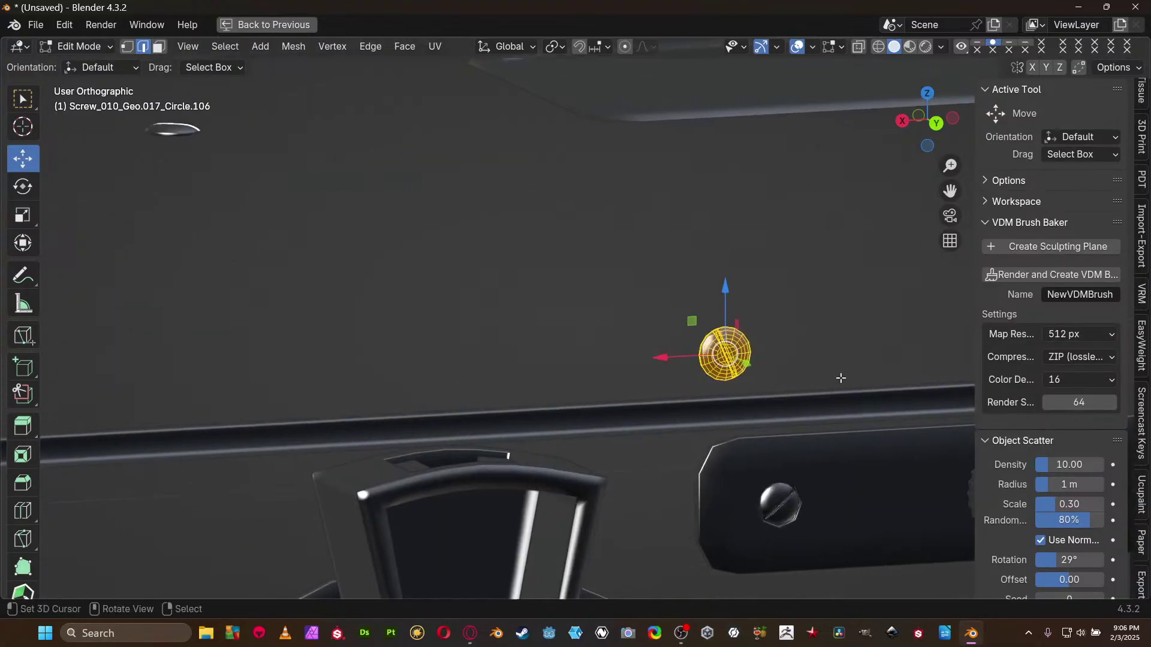
Step: Restore the full layout with a taller UV editor to check the screw's UVs, and return to Object Mode
key("ctrl+space")
left_click_drag(512, 470, 583, 411)
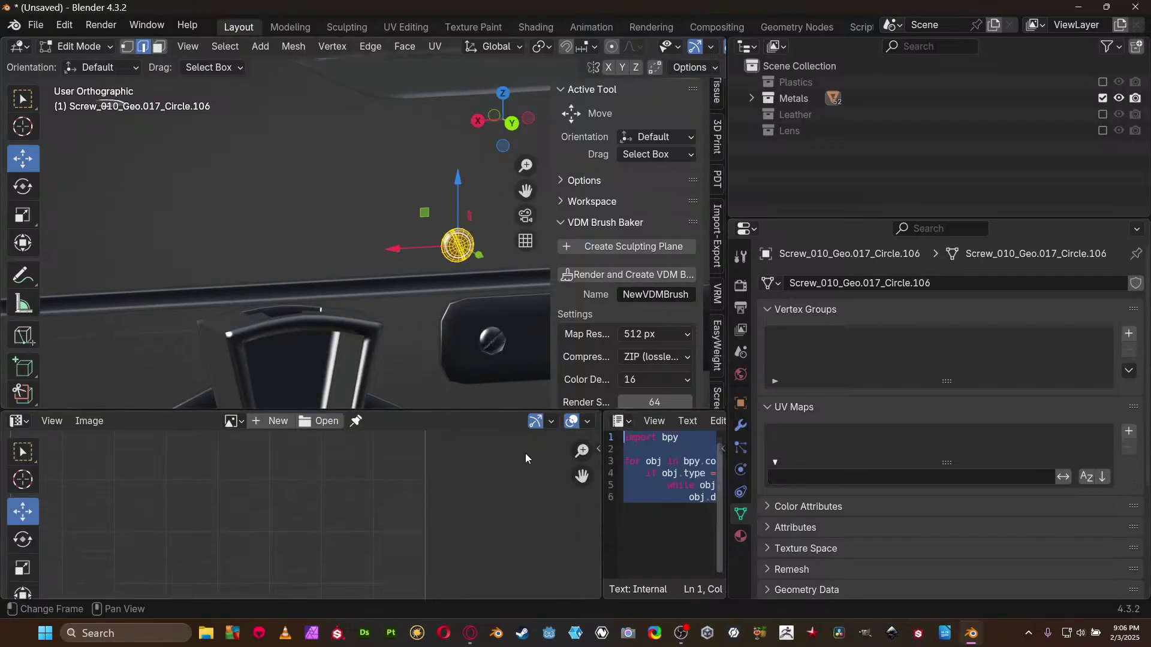
scroll(422, 242, "down", 2)
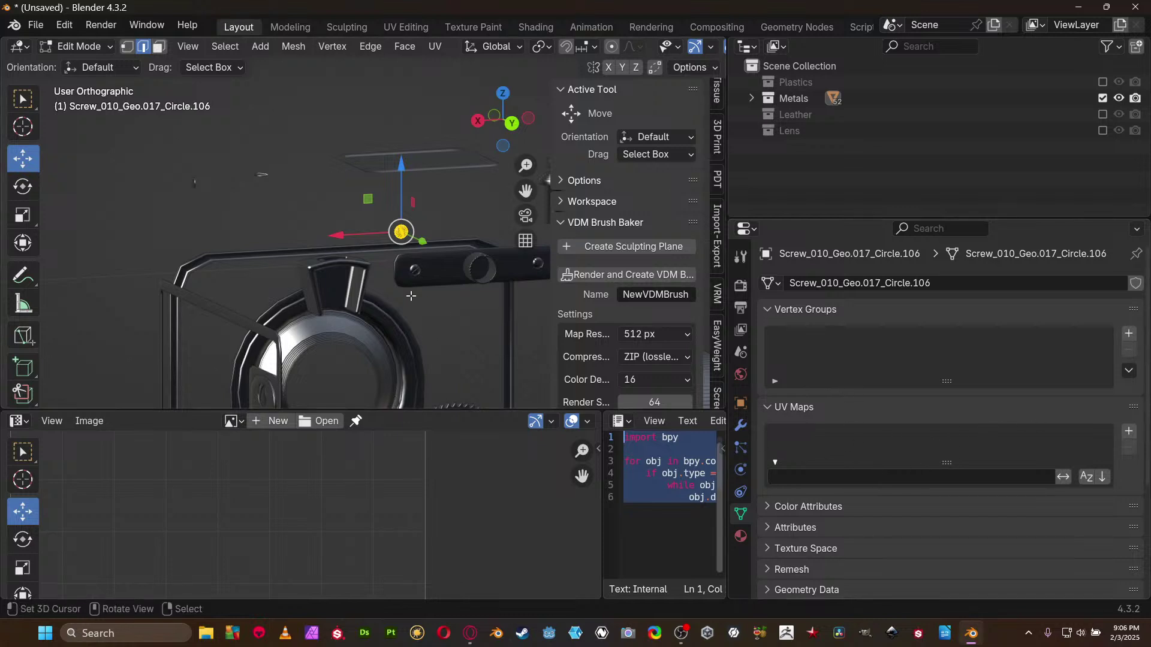
key("Tab")
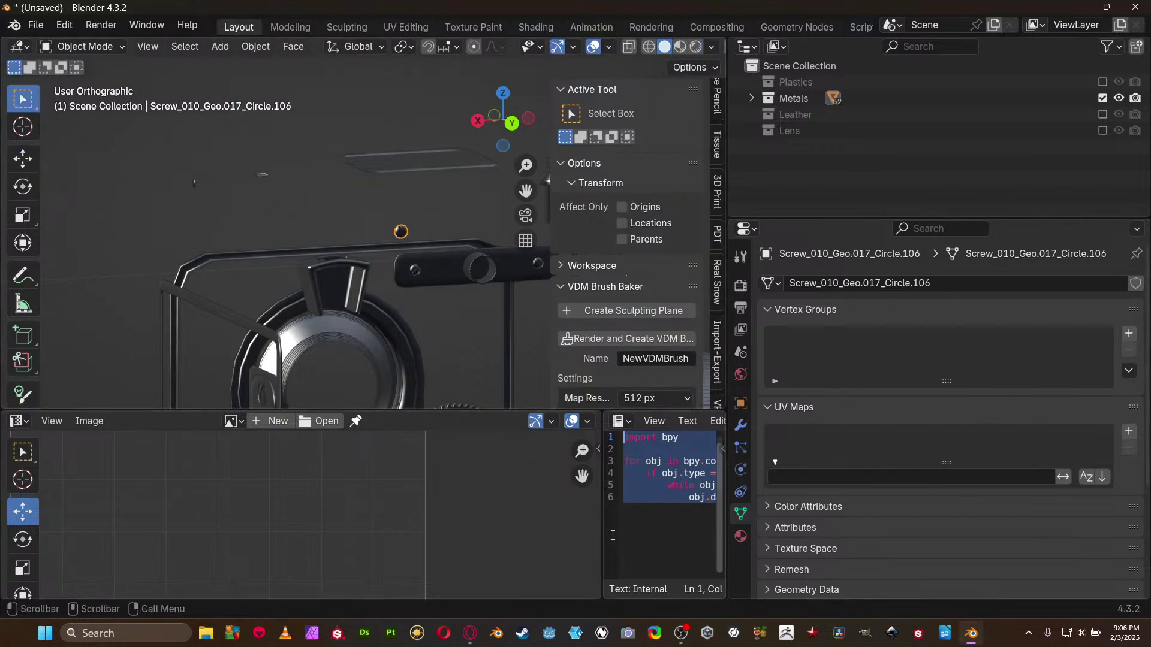
Step: Widen the text editor holding the UV ripper script and change the 3D viewport area to the Info editor
left_click_drag(603, 534, 247, 518)
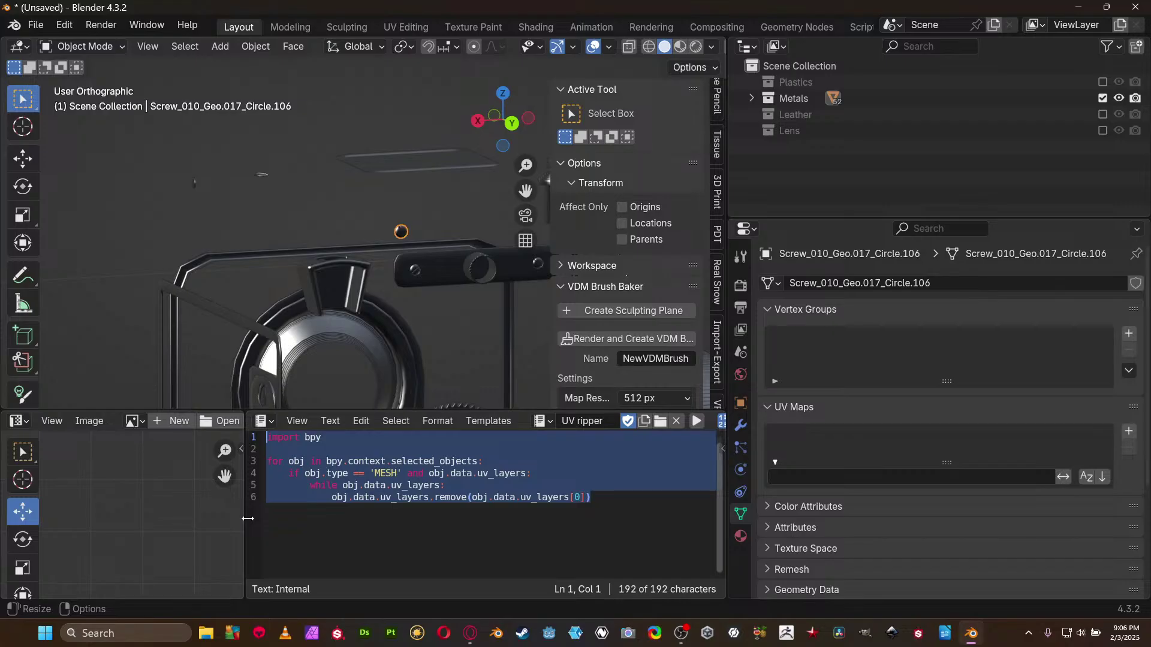
left_click(20, 40)
left_click(20, 46)
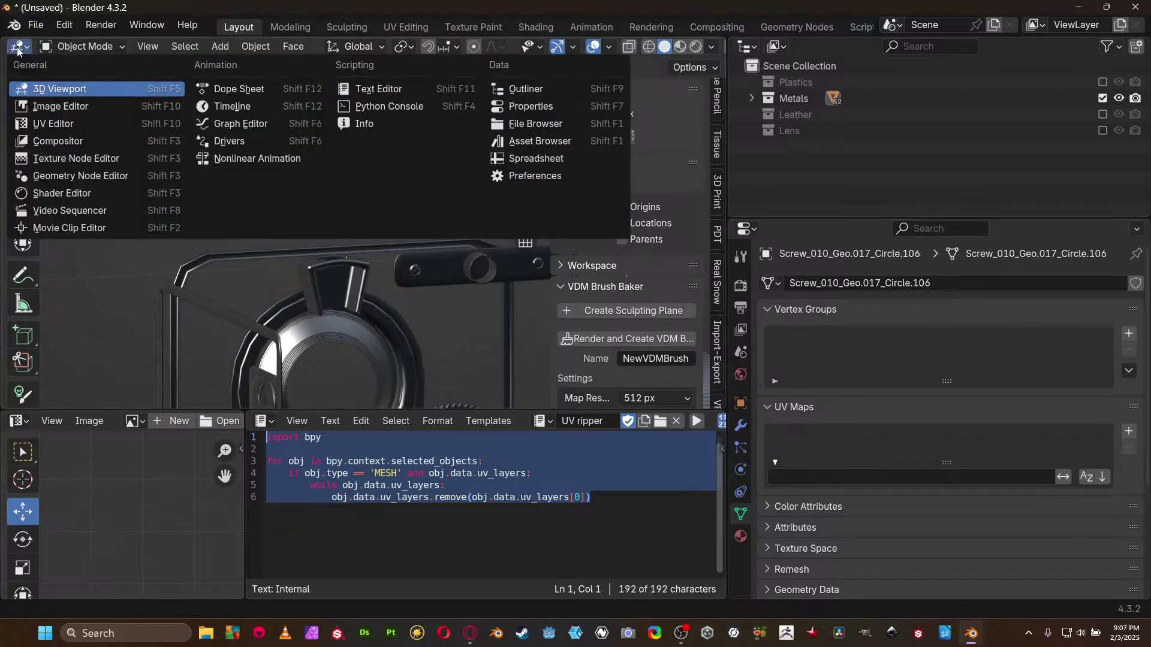
left_click(19, 47)
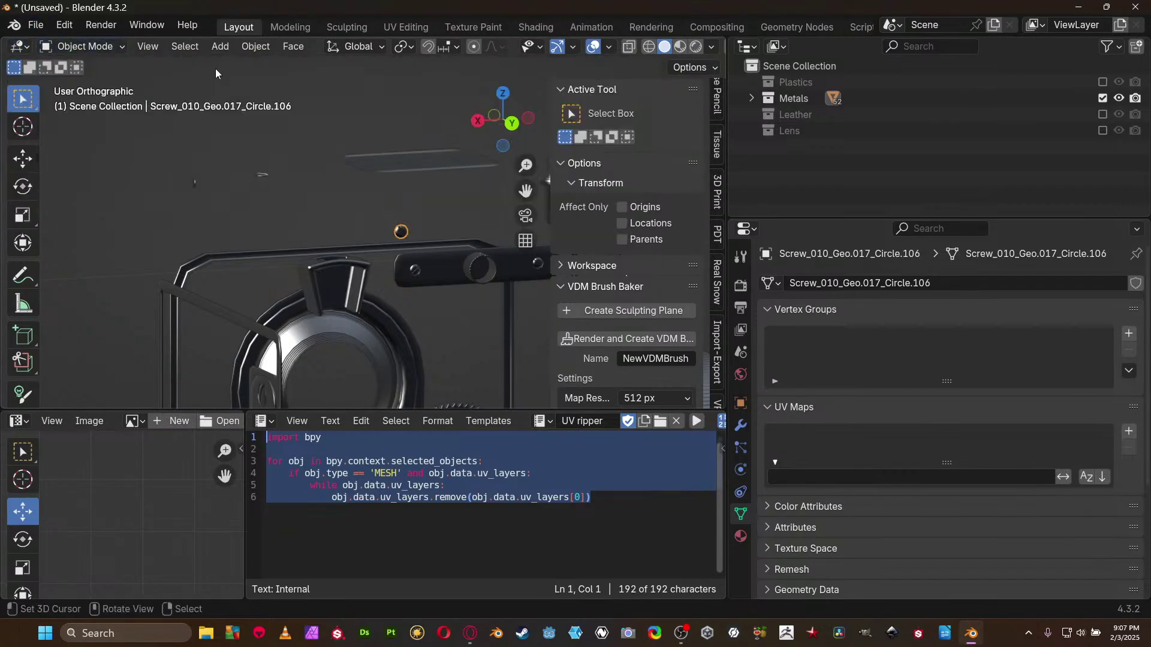
left_click(21, 46)
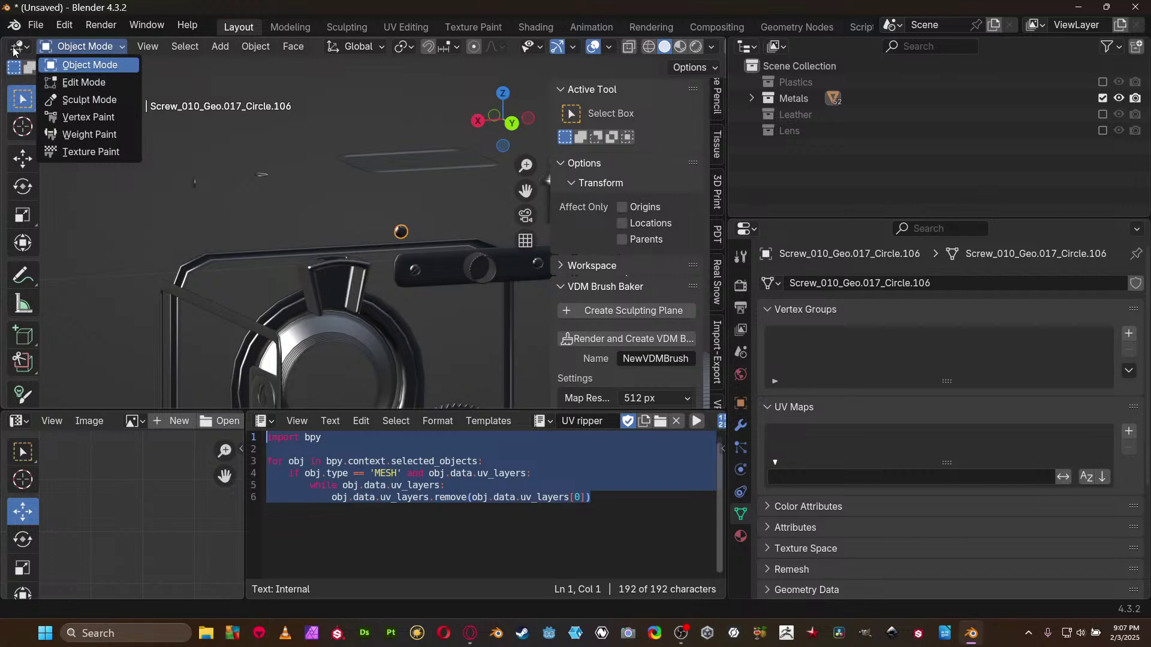
left_click(14, 49)
left_click(21, 49)
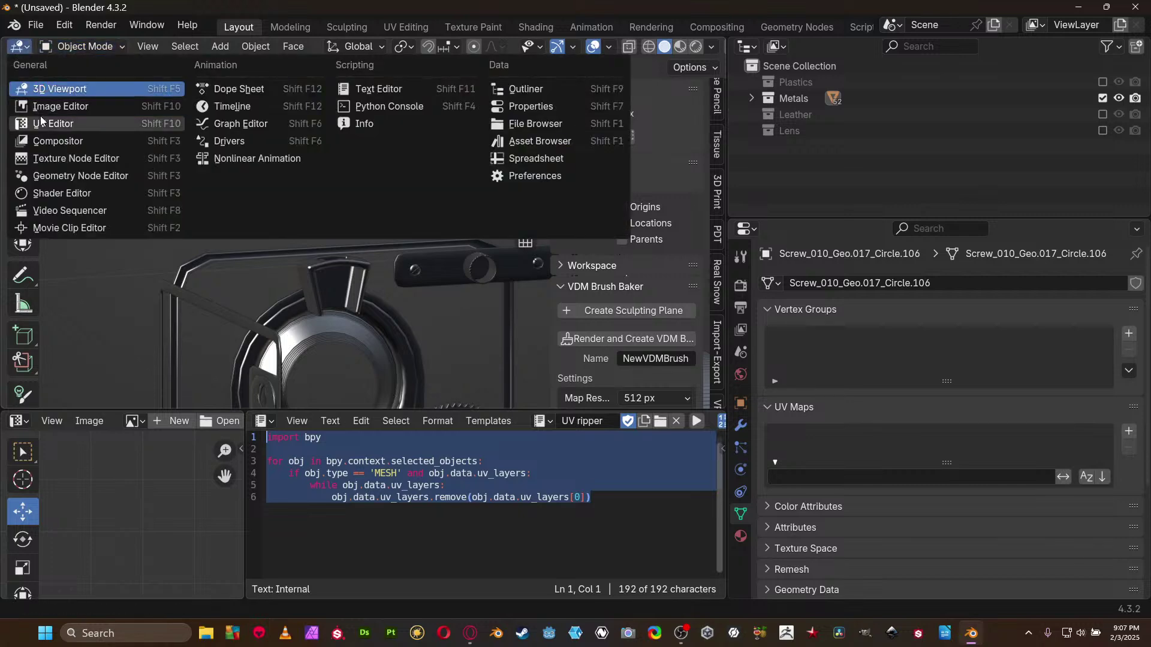
left_click(385, 128)
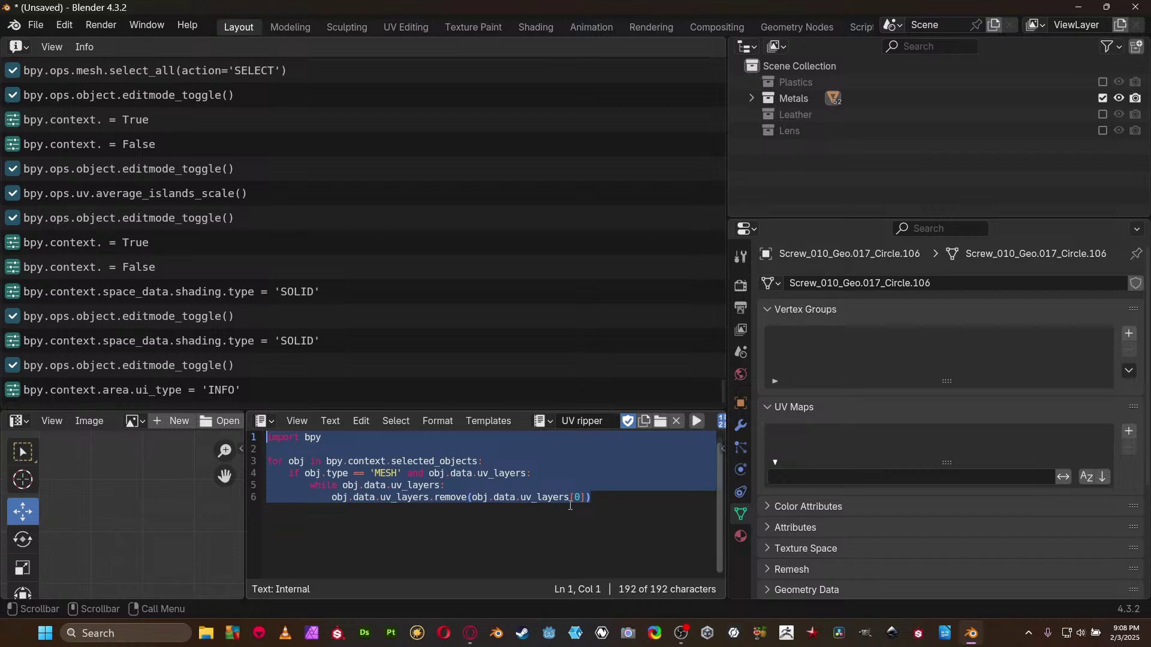
Step: Change the Info editor area back to the 3D Viewport and bring the whole camera into view
left_click(27, 46)
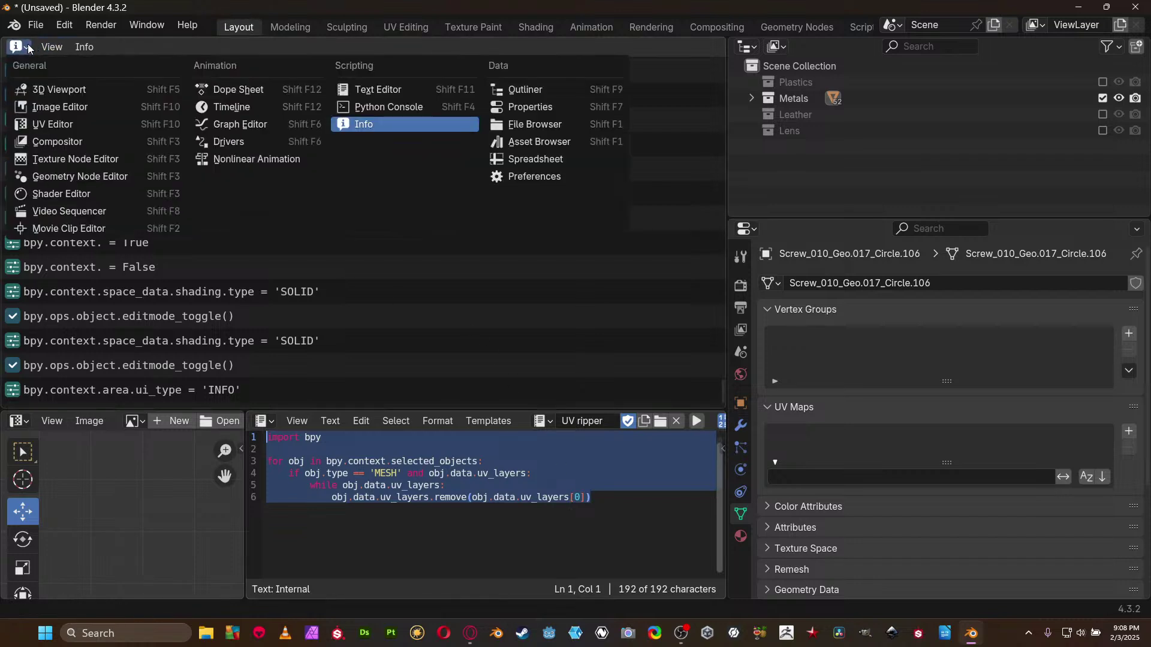
left_click(70, 95)
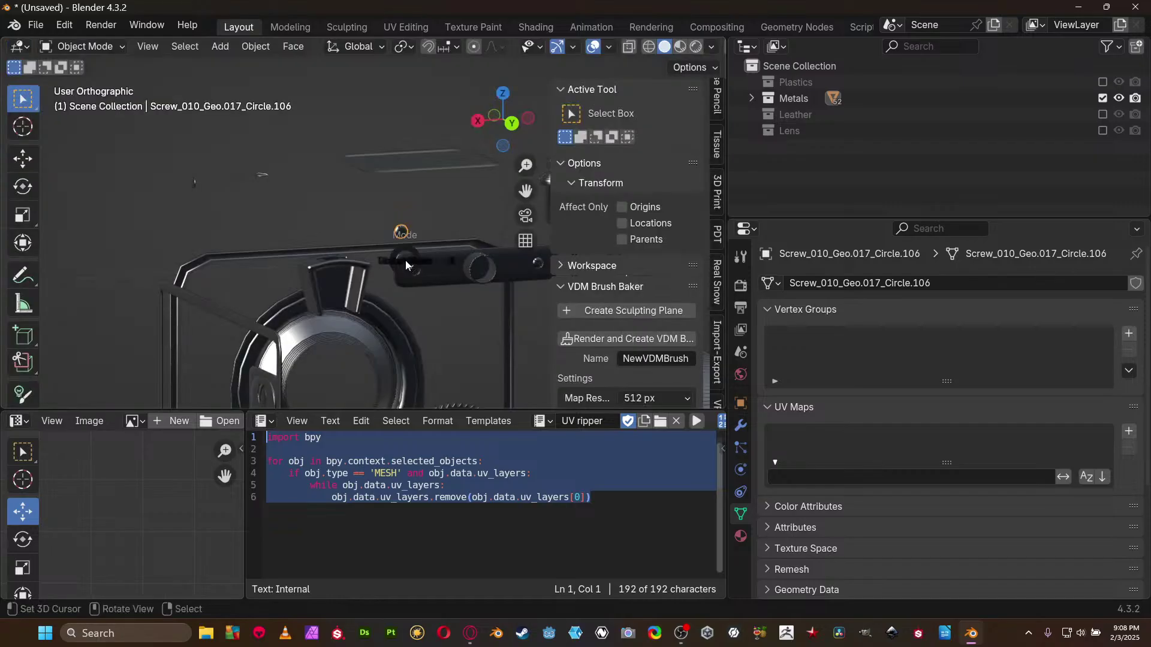
scroll(358, 262, "down", 5)
middle_click_drag(357, 261, 279, 203)
Step: Select the small plate at the camera's base, check it for UVs in Edit Mode, and return to Object Mode
right_click(331, 282)
key("ctrl+Tab")
left_click(426, 280)
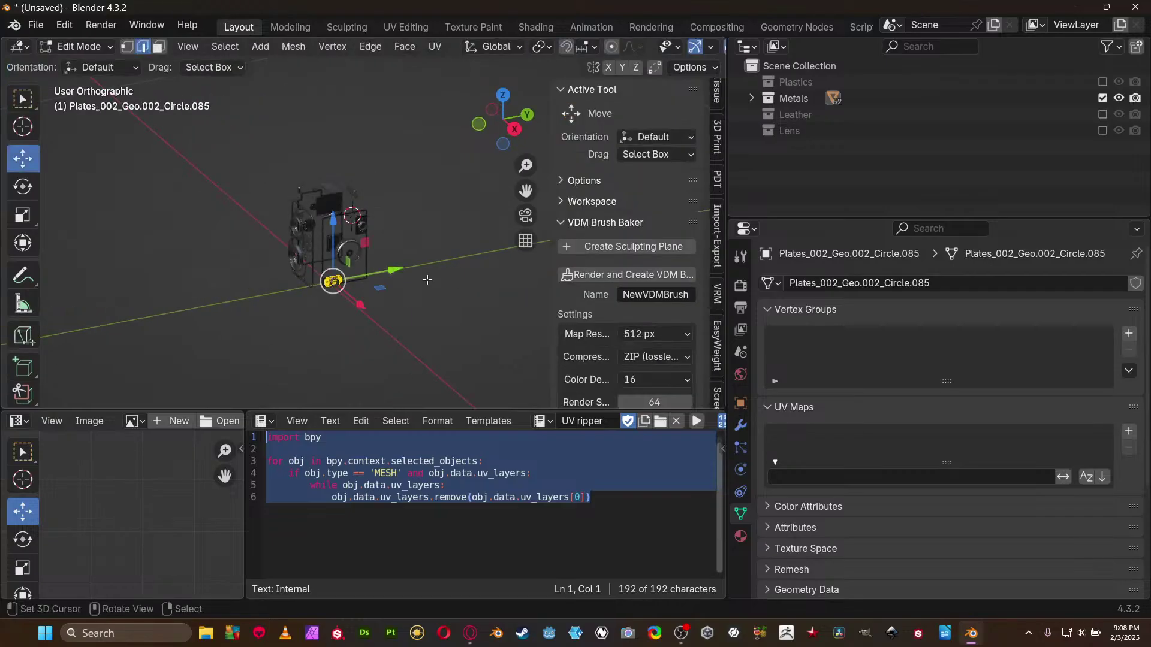
key("ctrl+Tab")
left_click(231, 278)
Step: Select all the metal parts, generate UVs for them with Project from View in Edit Mode, and return to Object Mode
left_click_drag(216, 153, 402, 311)
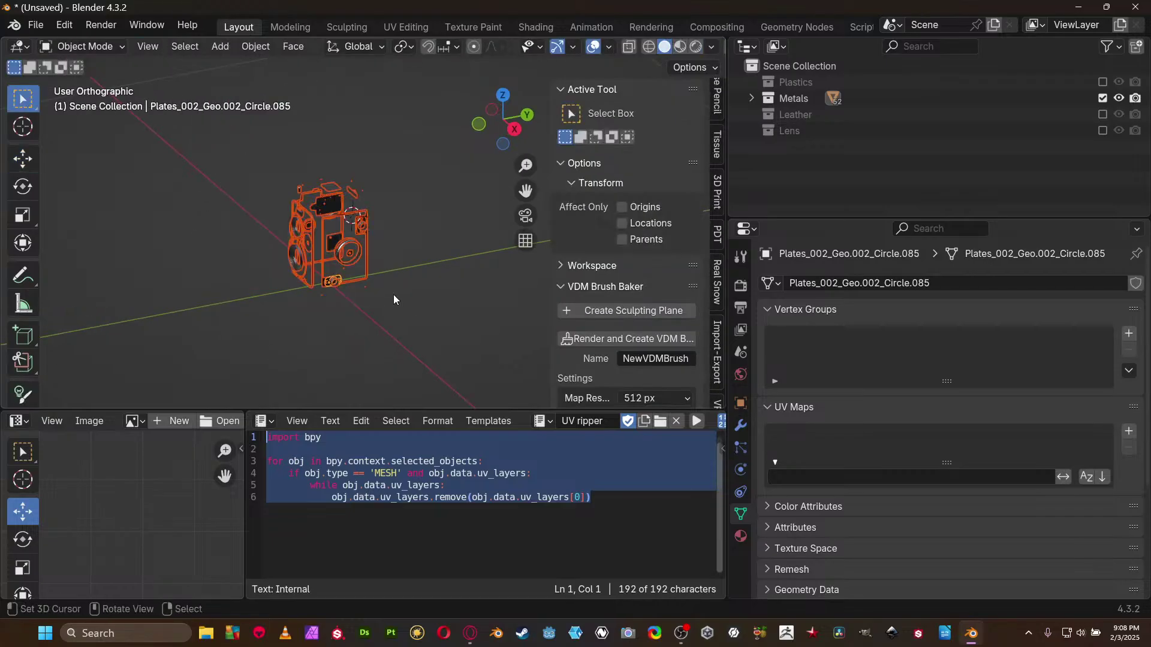
key("ctrl+Tab")
left_click(483, 270)
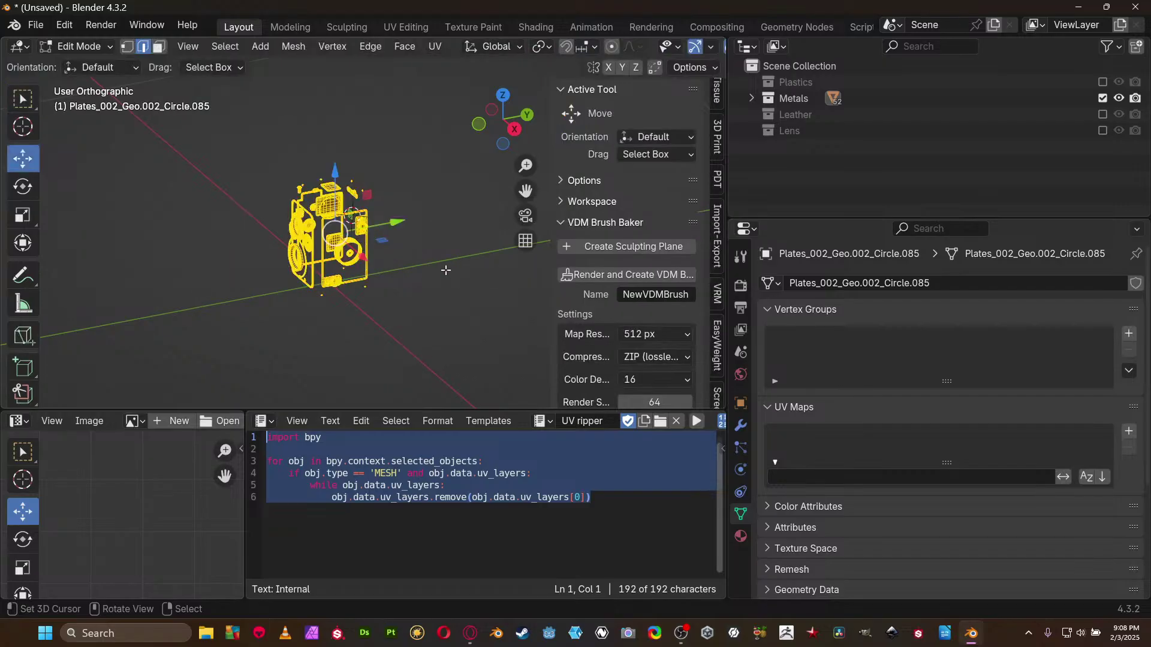
key("u")
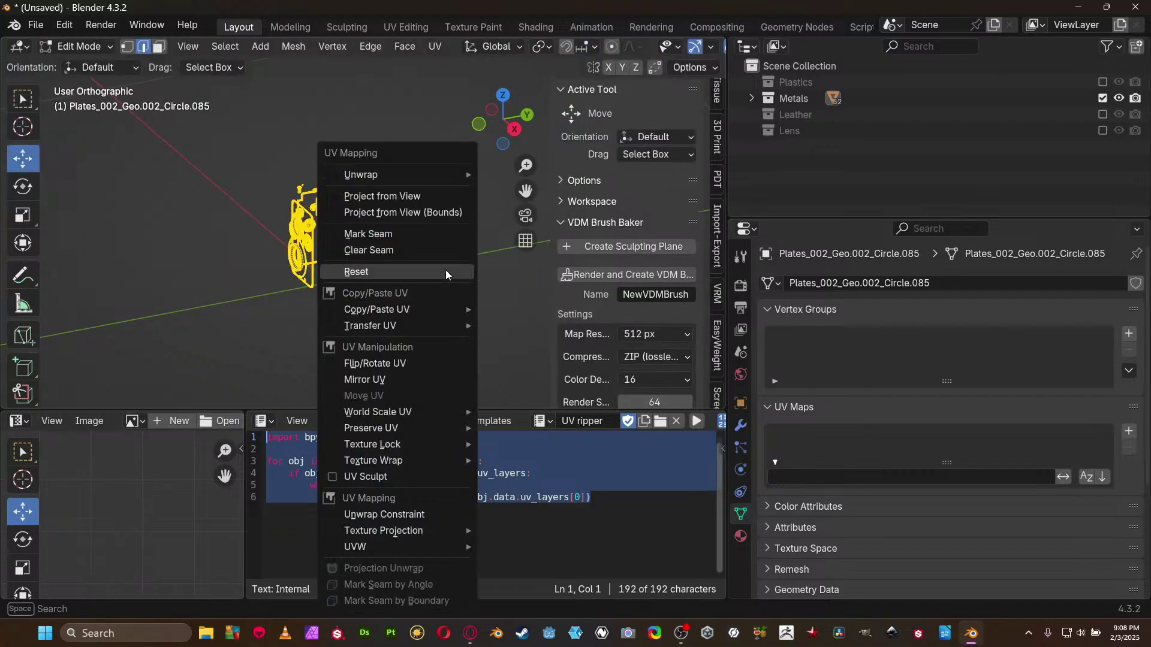
left_click(431, 199)
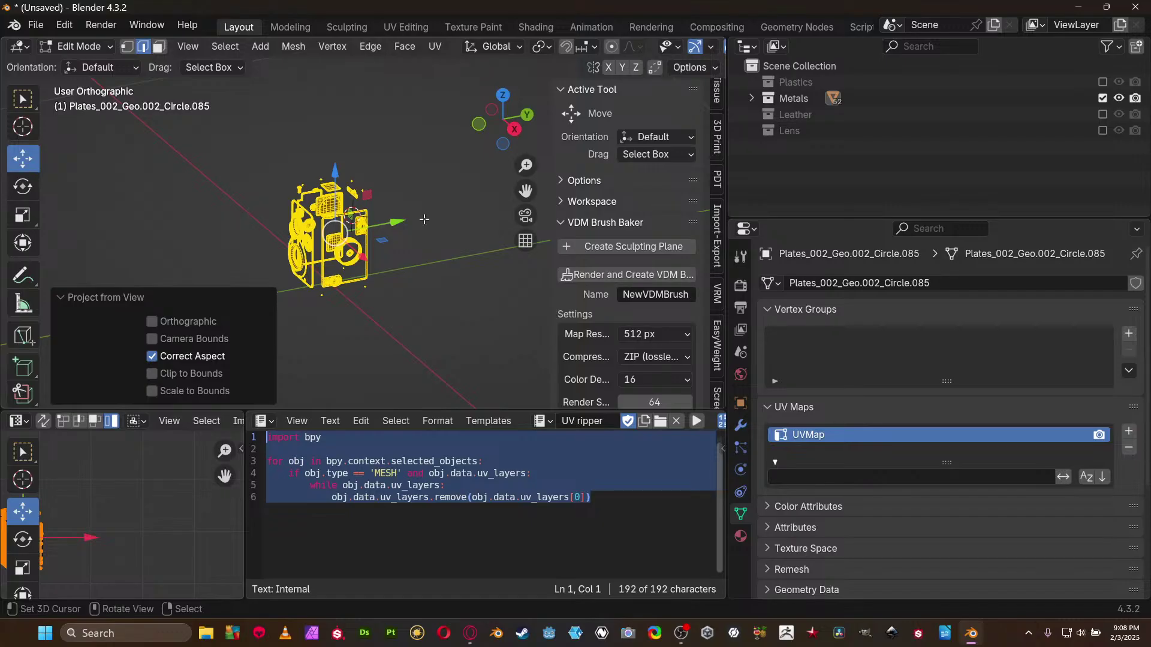
key("ctrl+Tab")
left_click(373, 222)
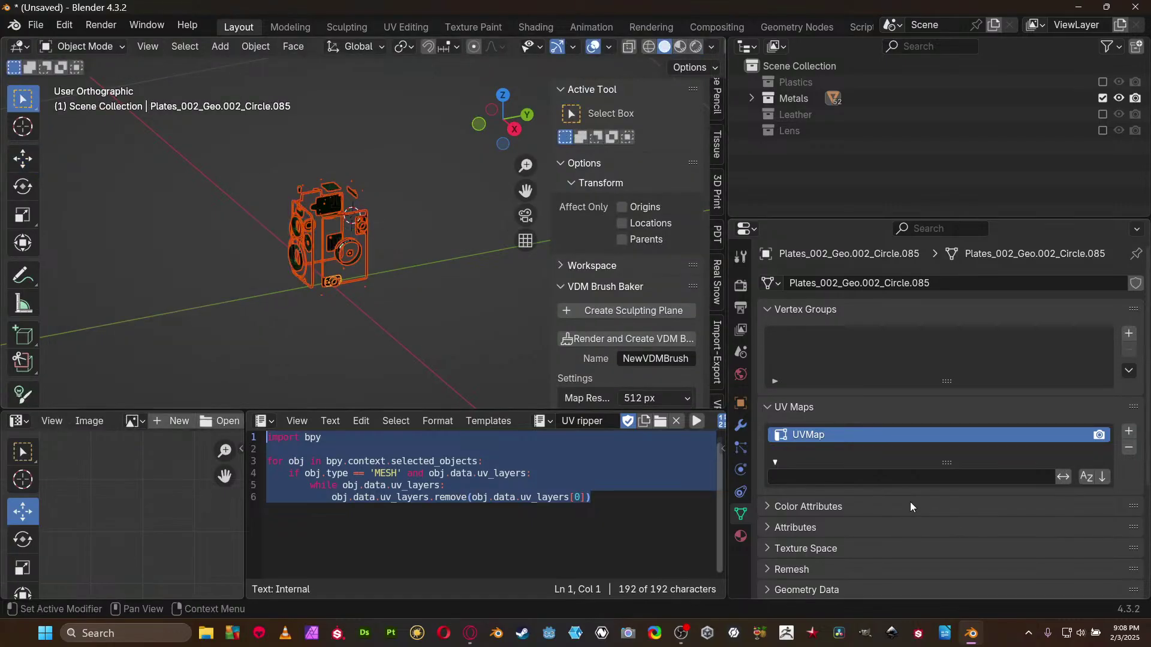
Step: Select the metallic frame, check its projected UVs in Edit Mode, and return to Object Mode
scroll(370, 294, "up", 5)
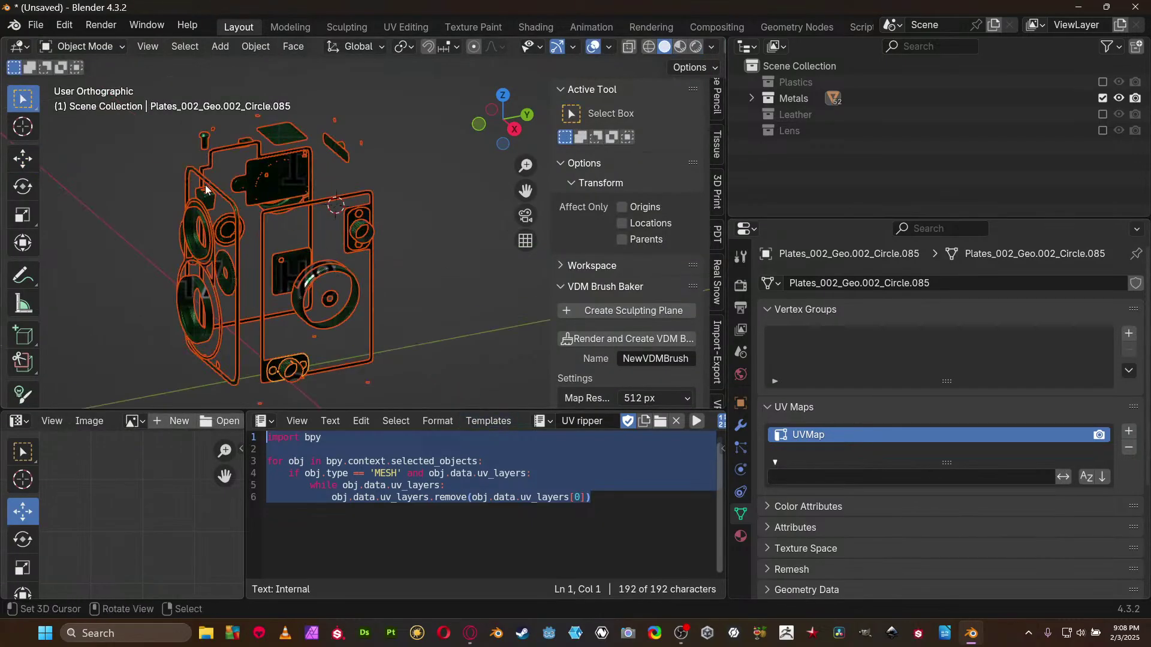
right_click(206, 222)
key("ctrl+Tab")
left_click(334, 220)
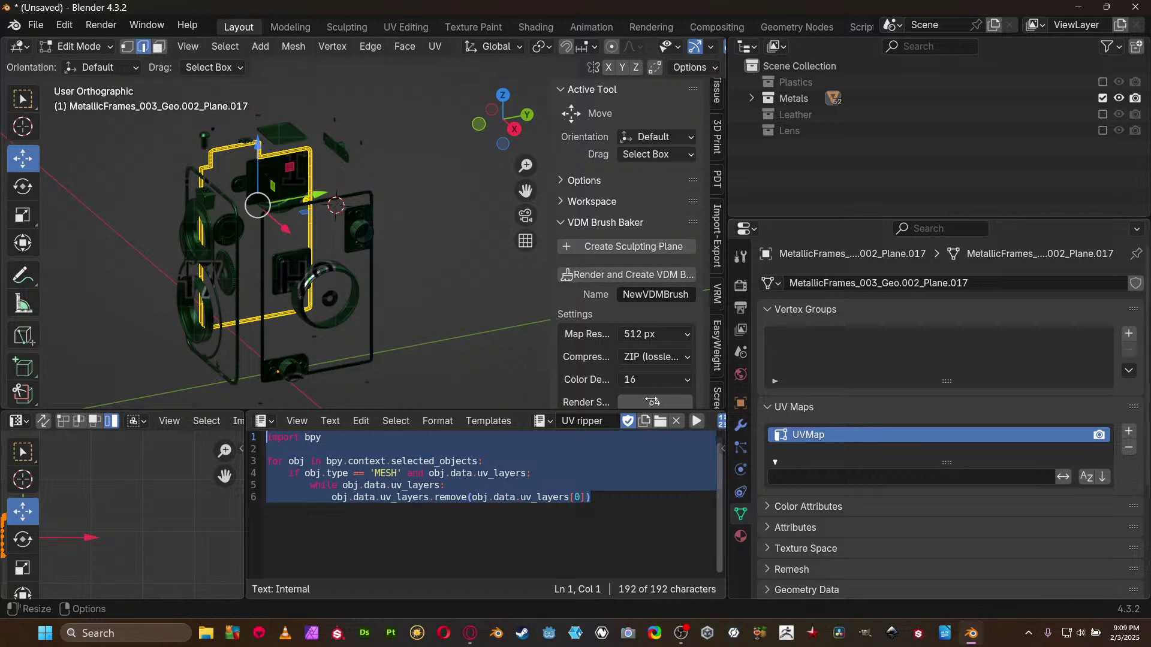
key("ctrl+Tab")
left_click(220, 254)
Step: Select all the metal parts with the Knob_B part active, run the UV ripper script on them, and clear the selection
scroll(337, 235, "down", 3)
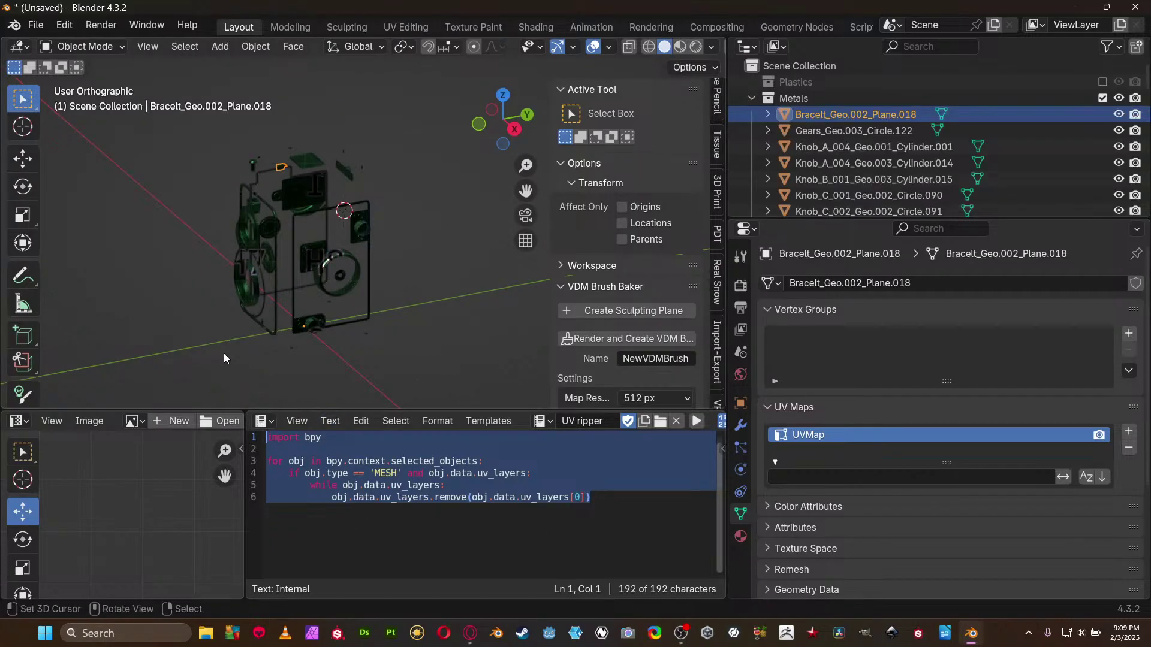
scroll(219, 260, "down", 3)
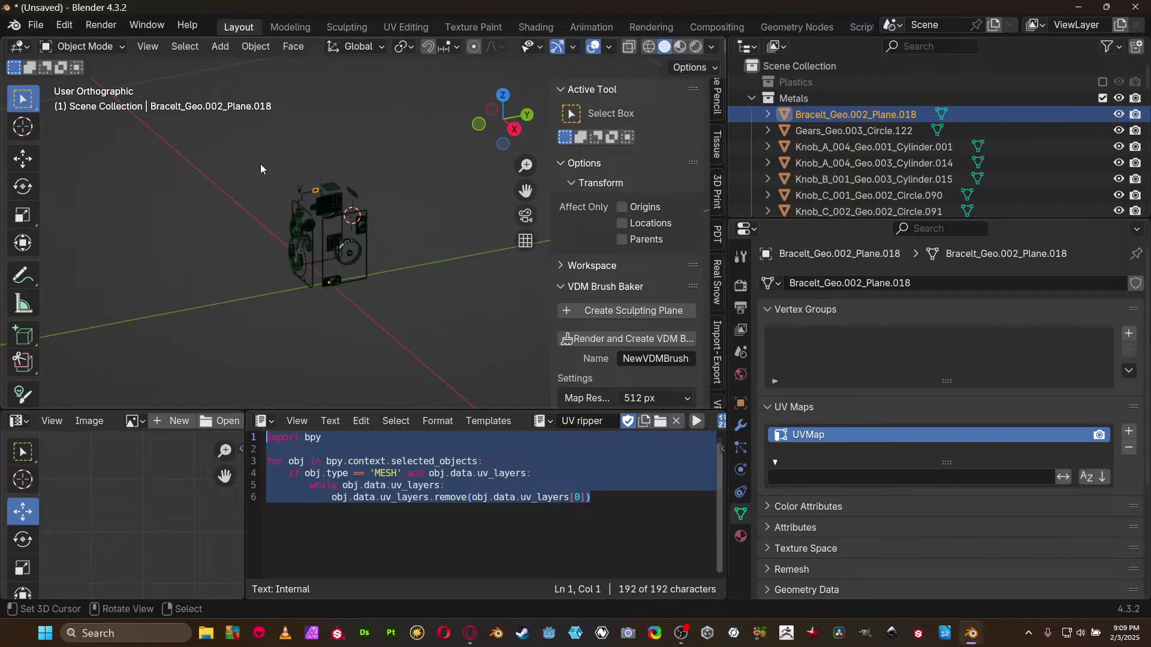
left_click_drag(254, 144, 447, 376)
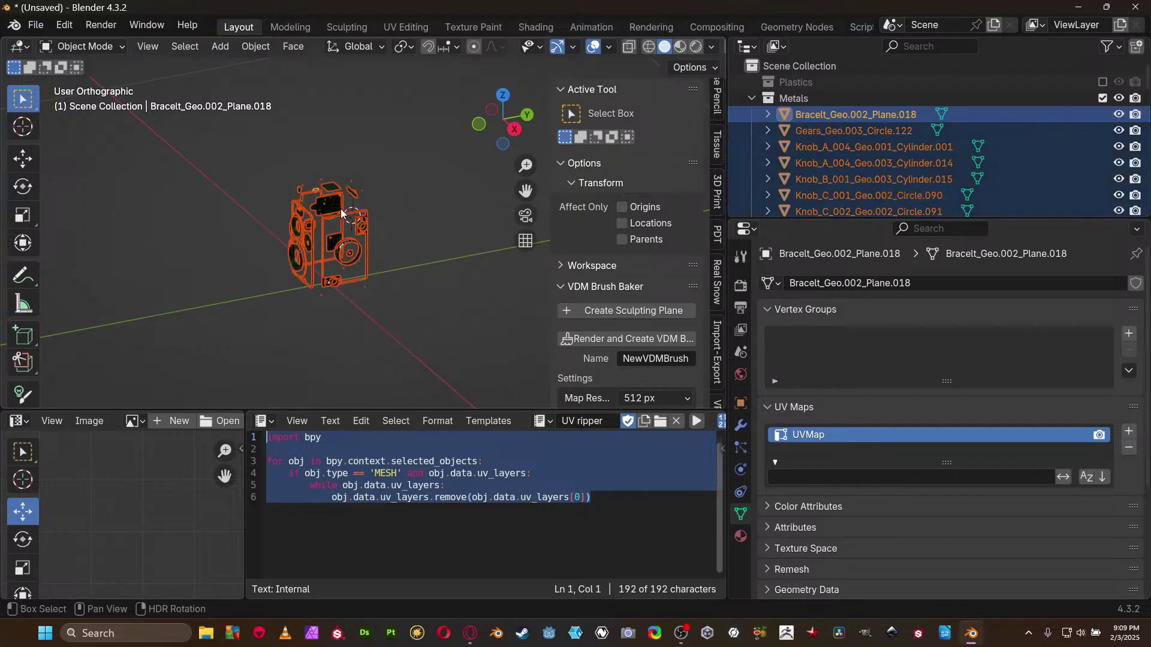
left_click(334, 239, "shift")
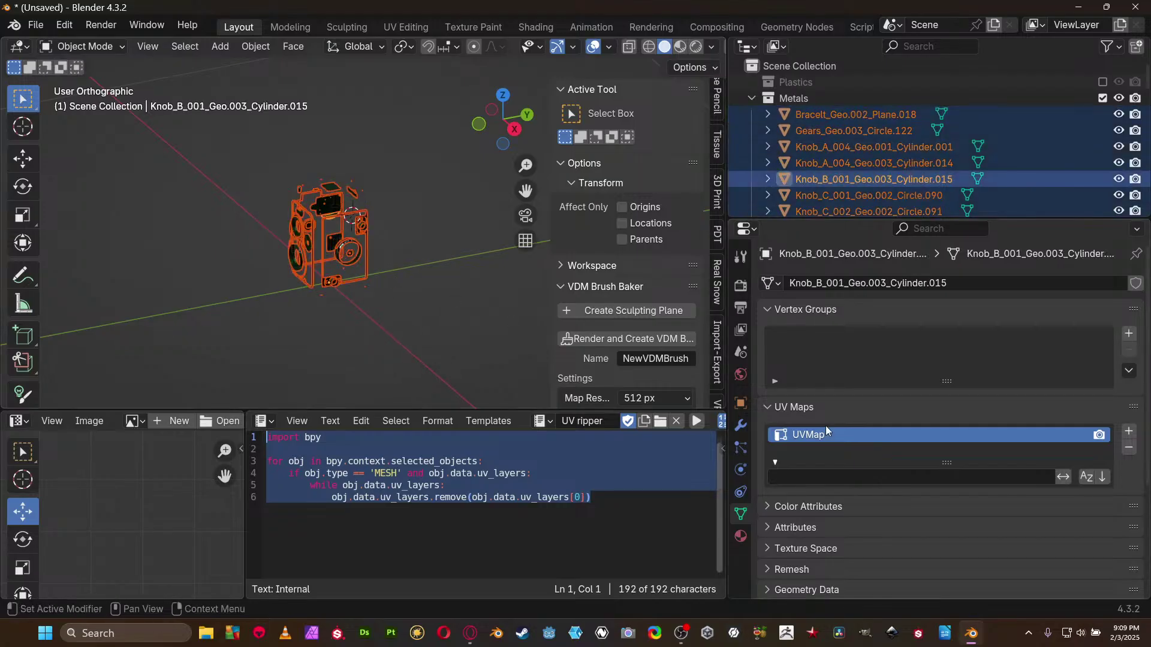
scroll(627, 424, "down", 3)
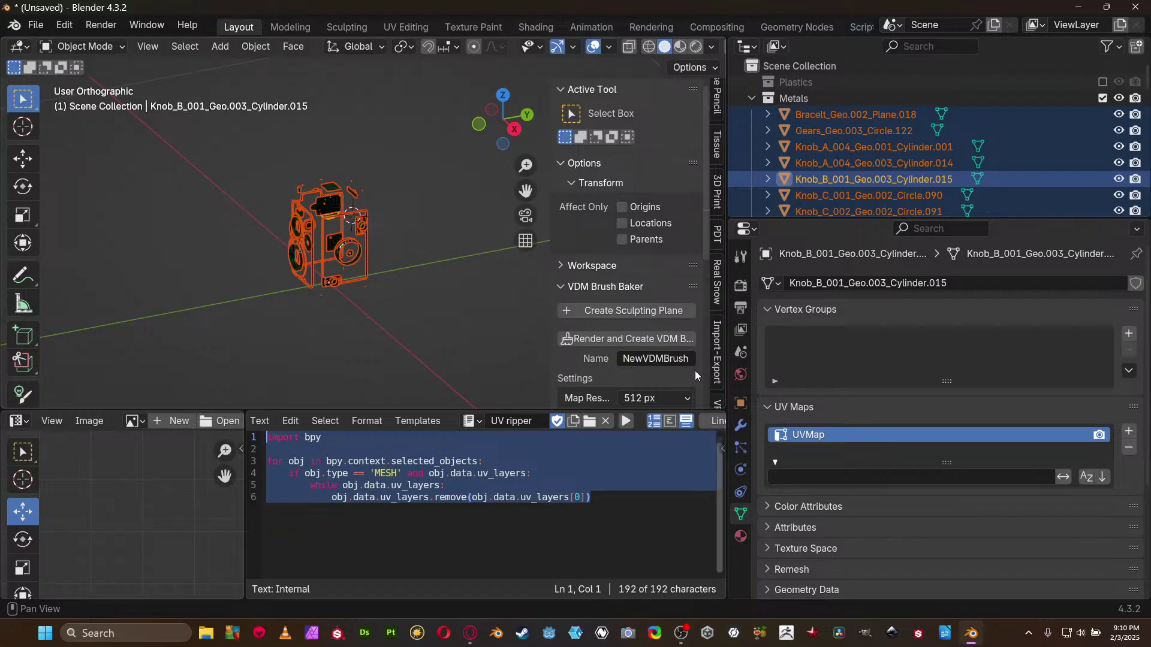
left_click(627, 425)
right_click(436, 282)
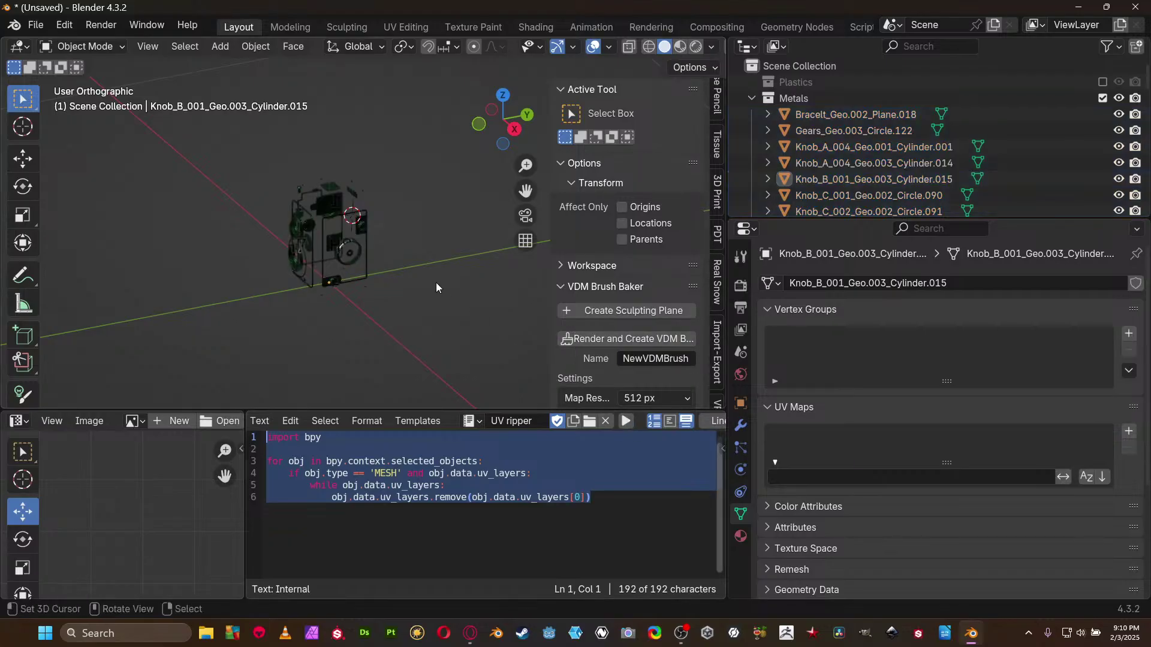
Step: Select the top panel, check it for UVs in Edit Mode, and return to Object Mode
right_click(333, 201)
right_click(333, 192)
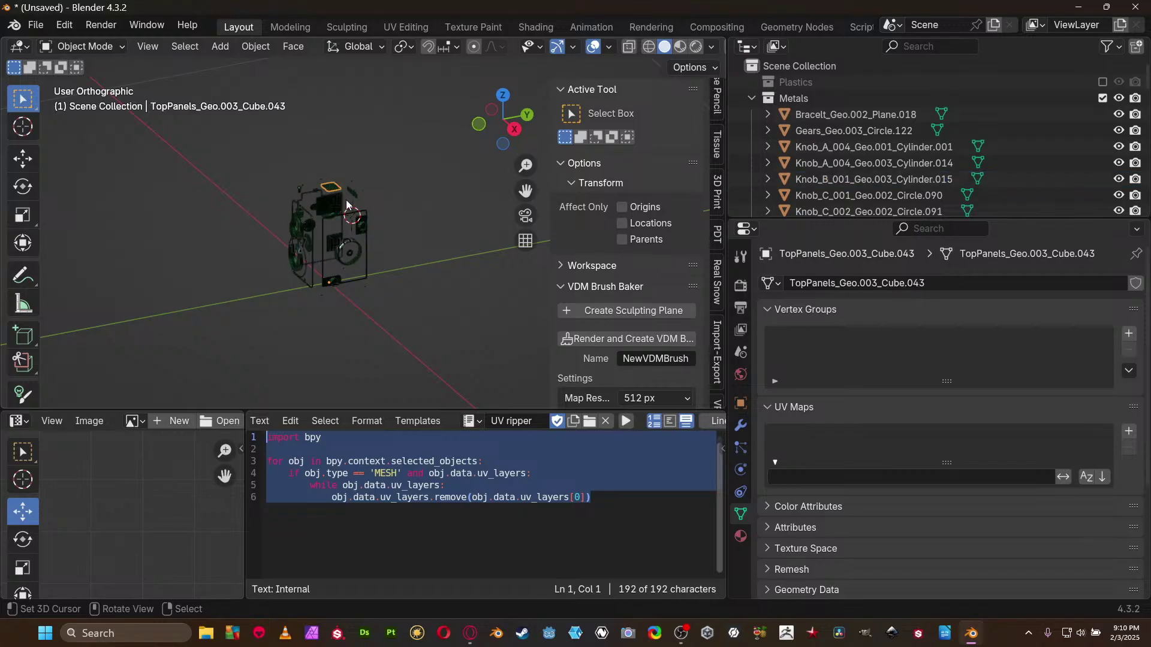
middle_click_drag(346, 203, 464, 226)
key("ctrl+Tab")
left_click(577, 221)
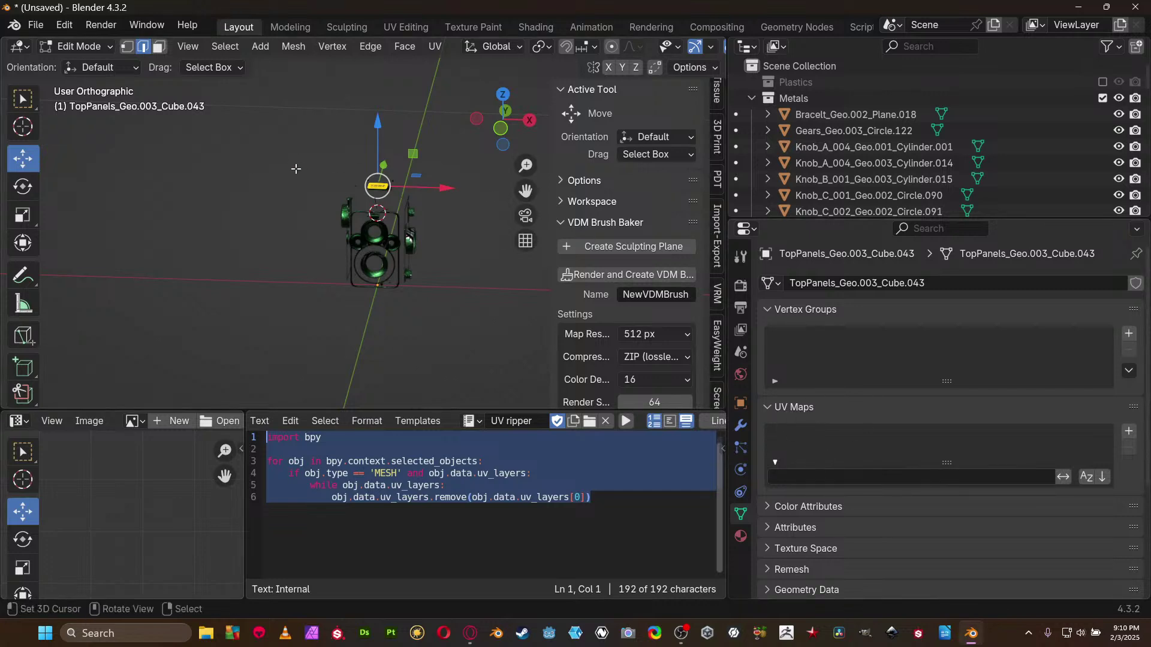
key("ctrl+Tab")
left_click(306, 252)
Step: Check the lower lens tube for UVs in Edit Mode, expand the UV editor over the script area, and return to Object Mode
right_click(372, 251)
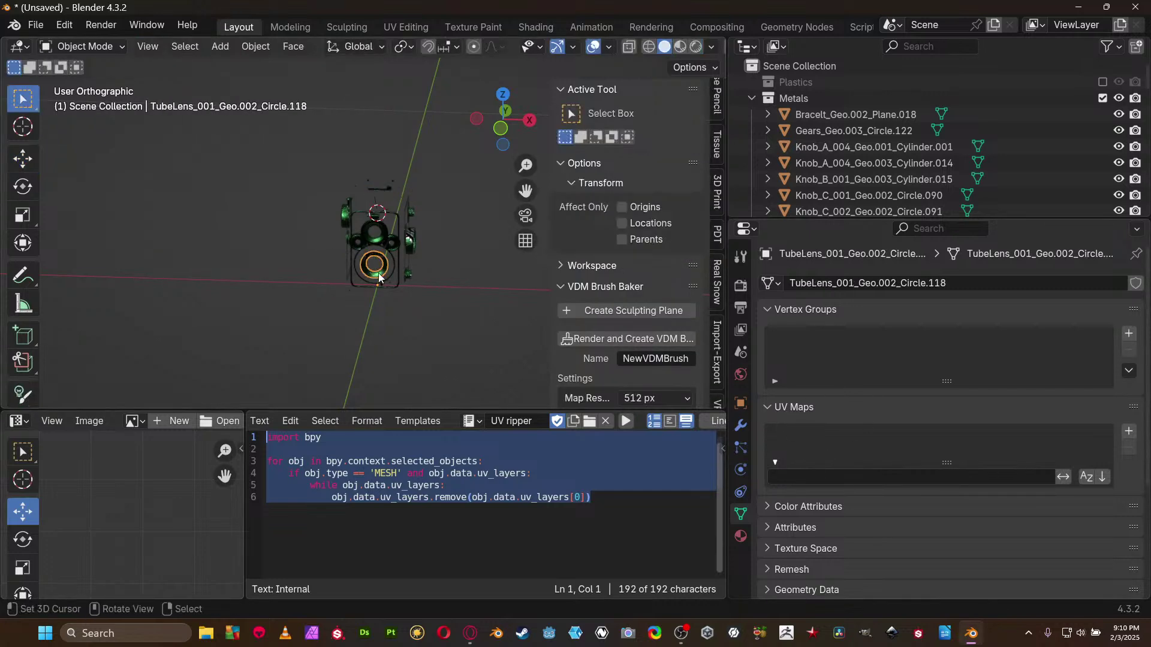
key("ctrl+Tab")
left_click(550, 284)
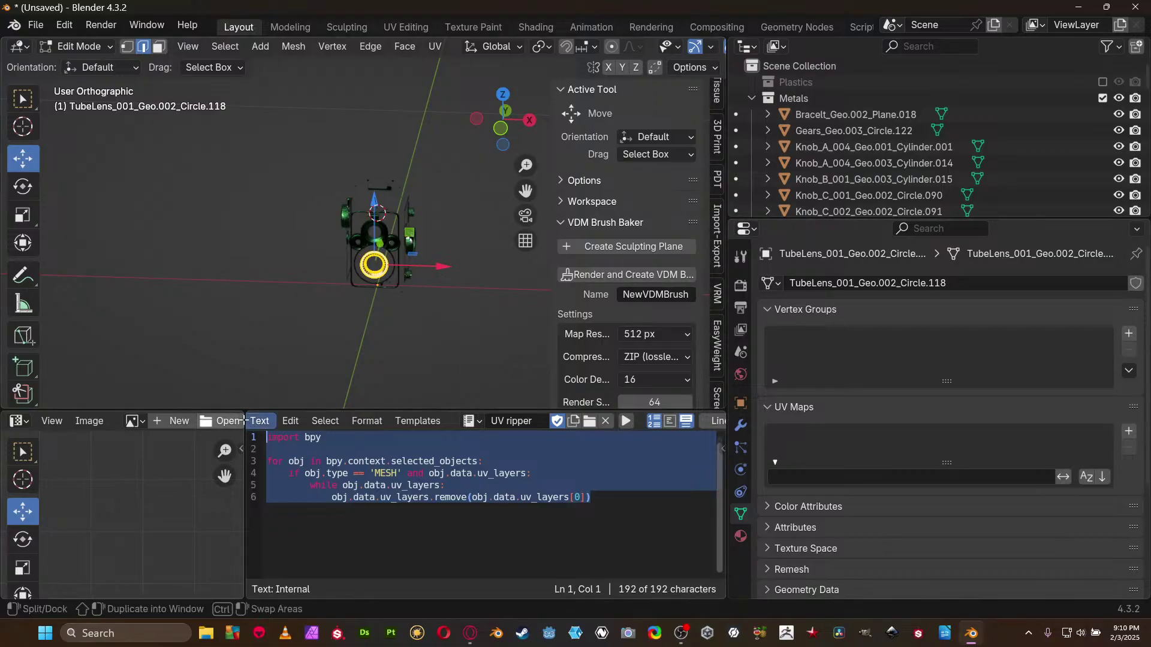
left_click_drag(242, 414, 349, 419)
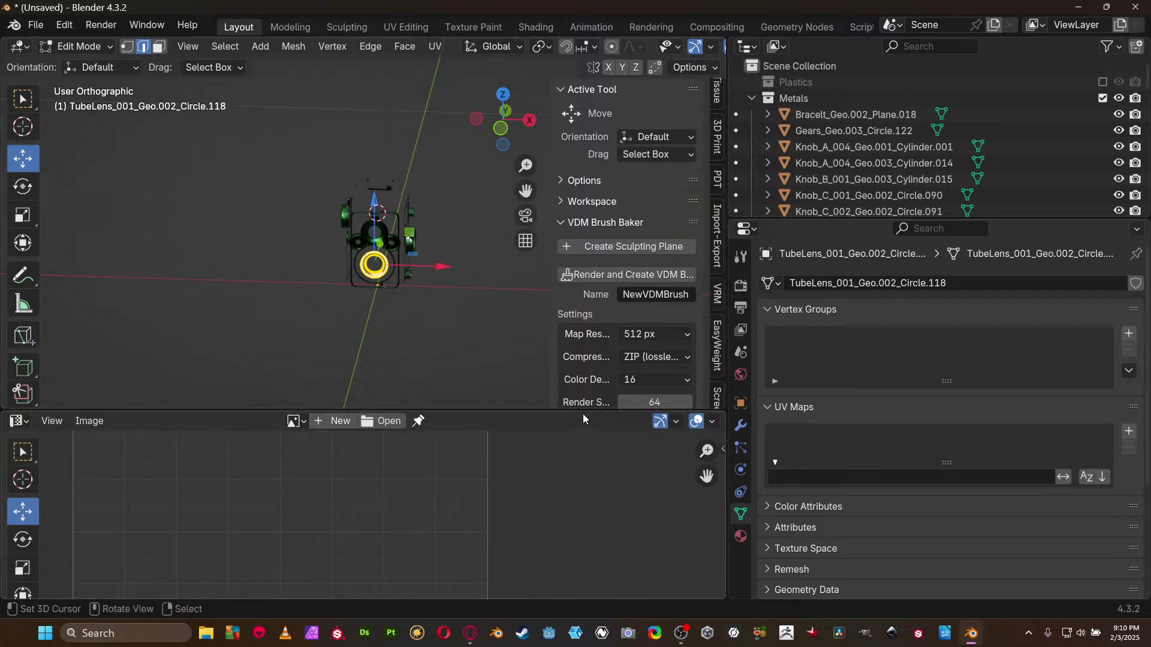
key("Tab")
Step: Inspect the metal parts from other sides in a maximized viewport, select the top panel, and restore the full layout
scroll(421, 267, "up", 4)
key("ctrl+space")
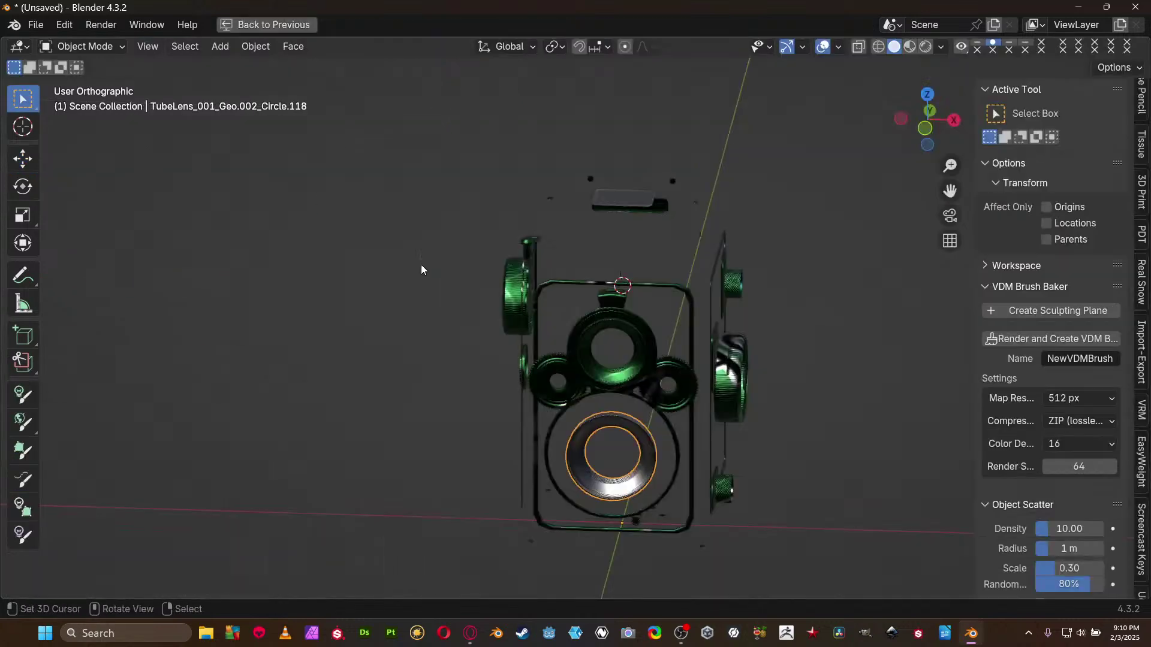
middle_click_drag(421, 265, 291, 258)
middle_click_drag(404, 206, 483, 250)
left_click(565, 293)
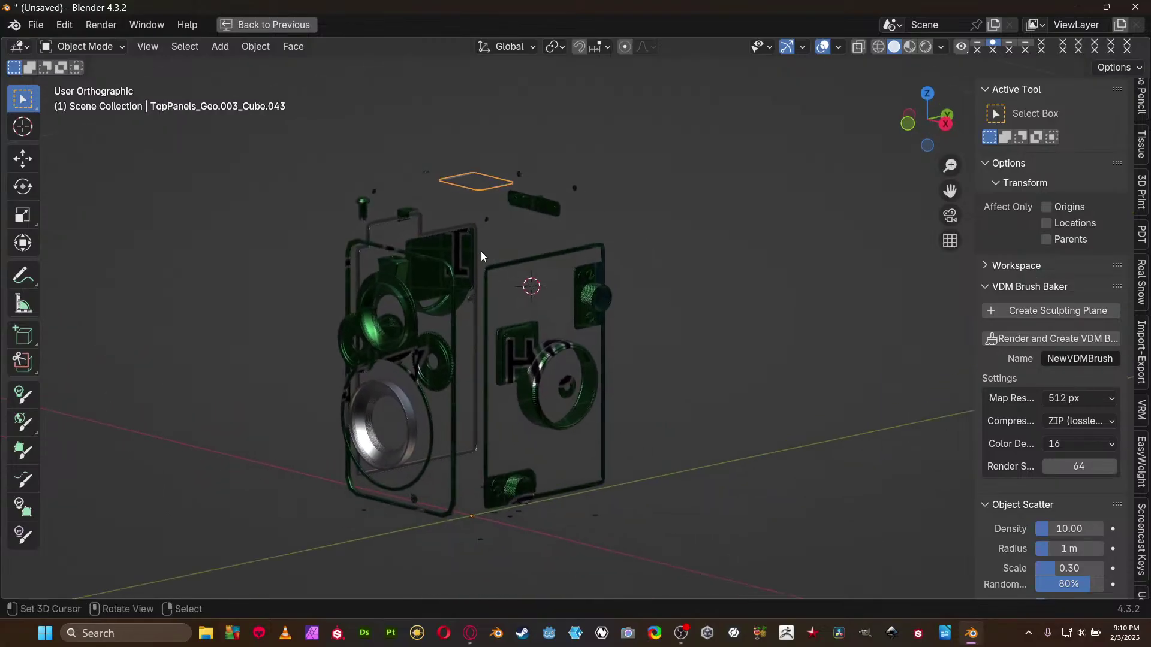
key("ctrl+space")
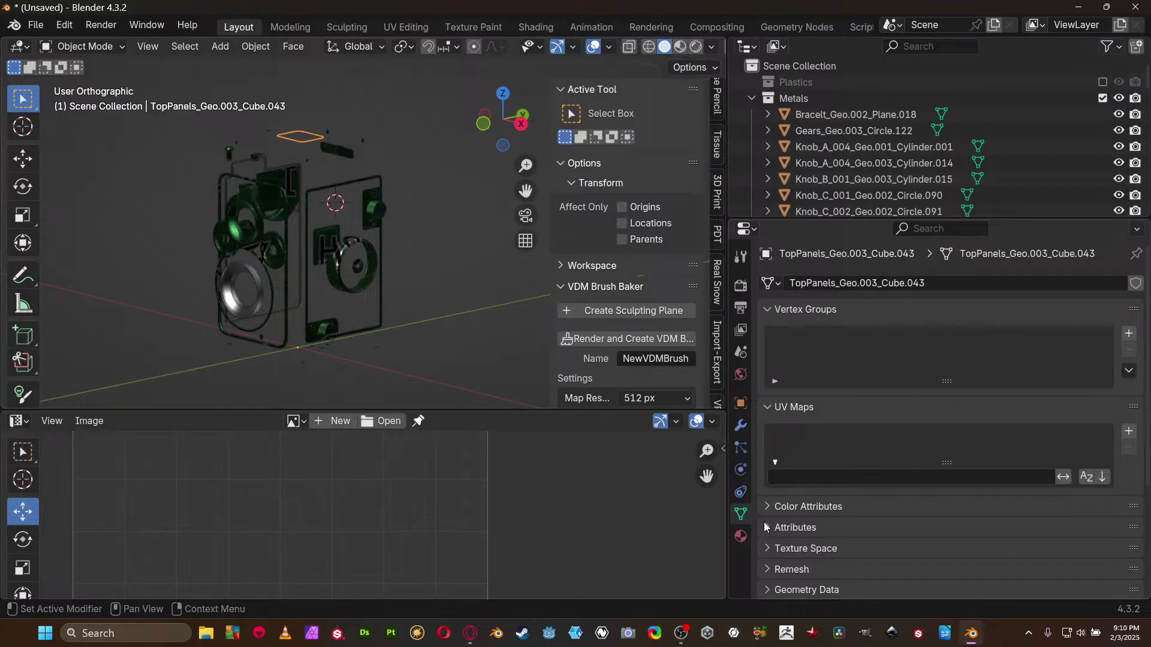
Step: Compare the material of the top panel and the lower lens tube, checking the tube's mesh in Edit Mode as well
left_click(740, 535)
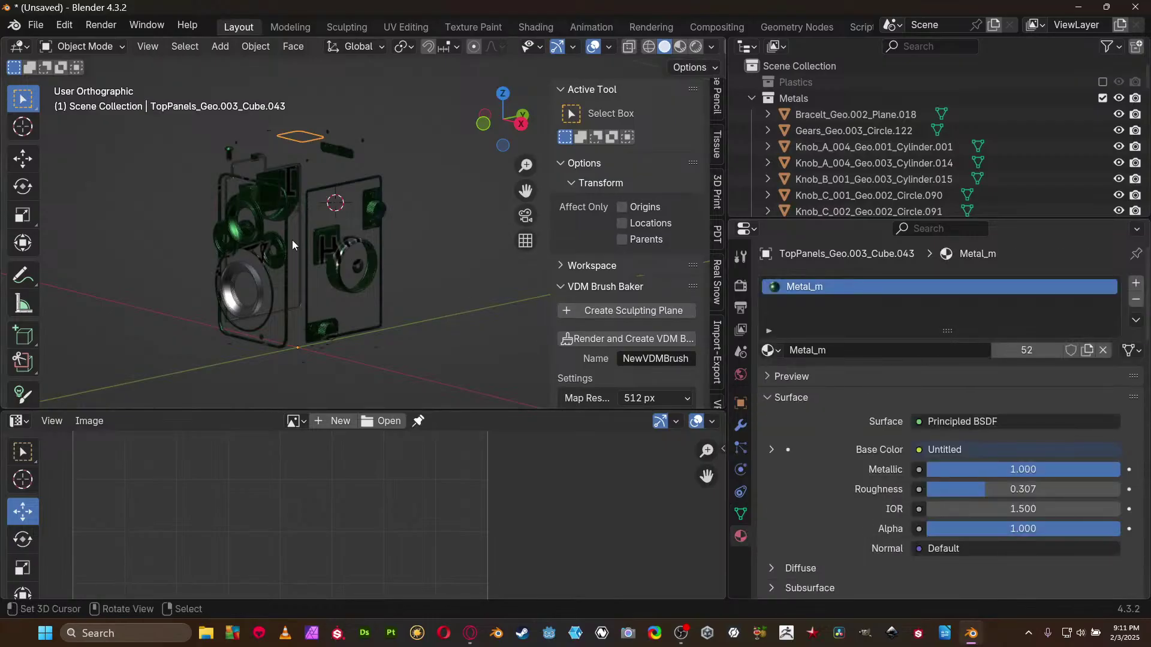
left_click(240, 287)
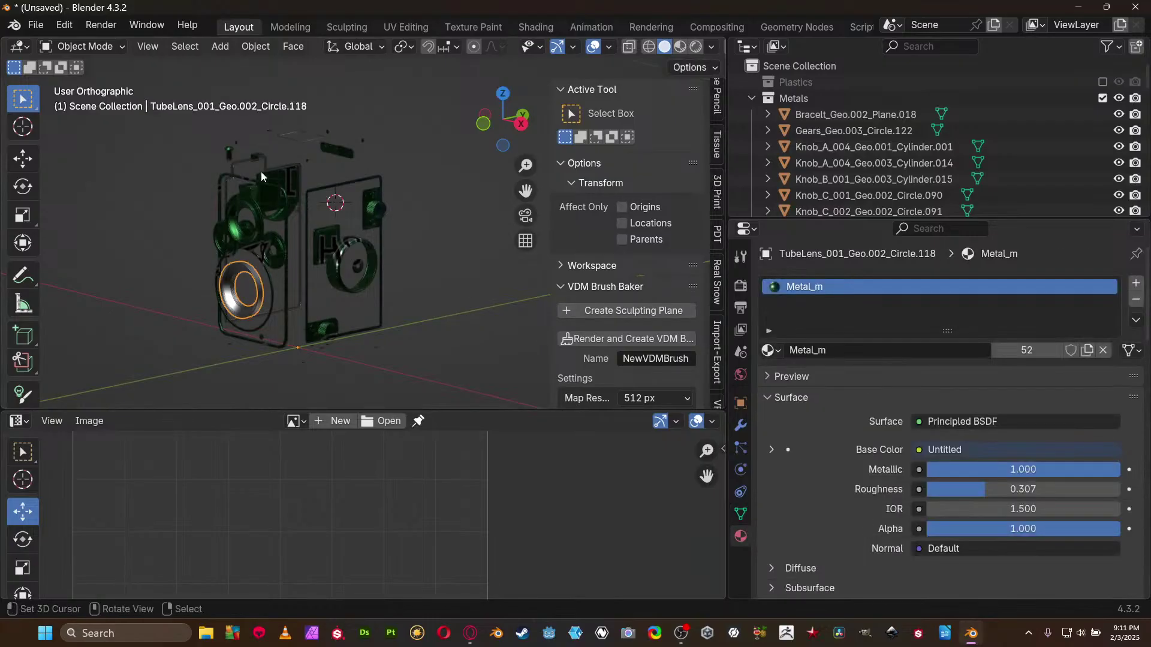
middle_click_drag(343, 180, 362, 182)
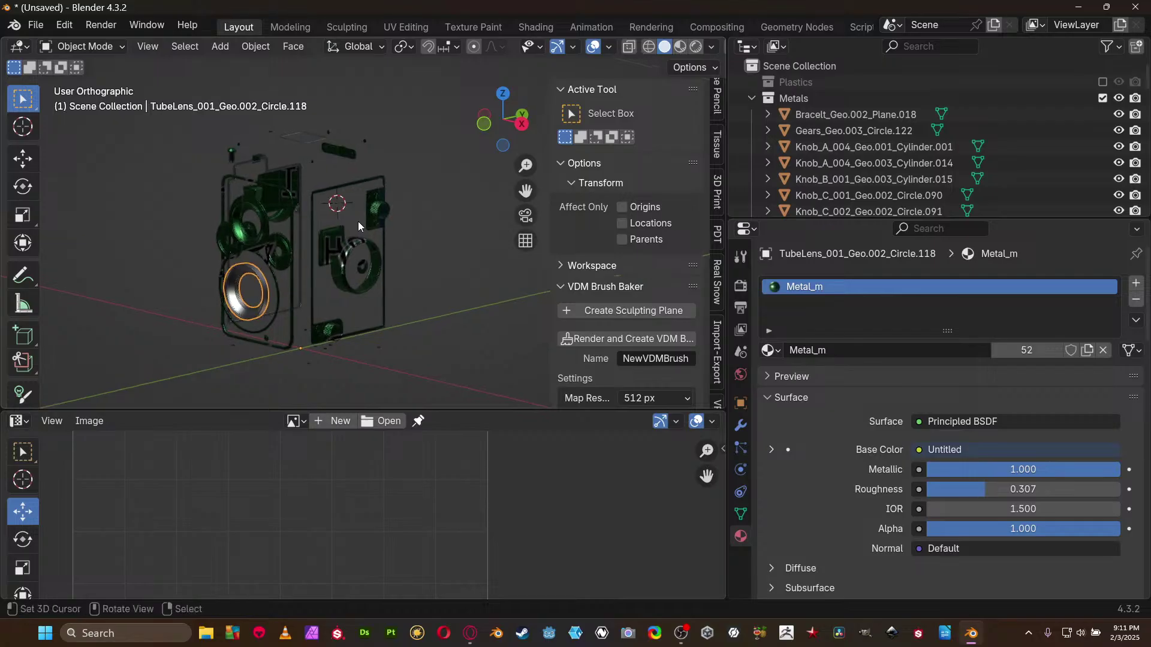
key("ctrl+Tab")
left_click(491, 247)
key("ctrl+Tab")
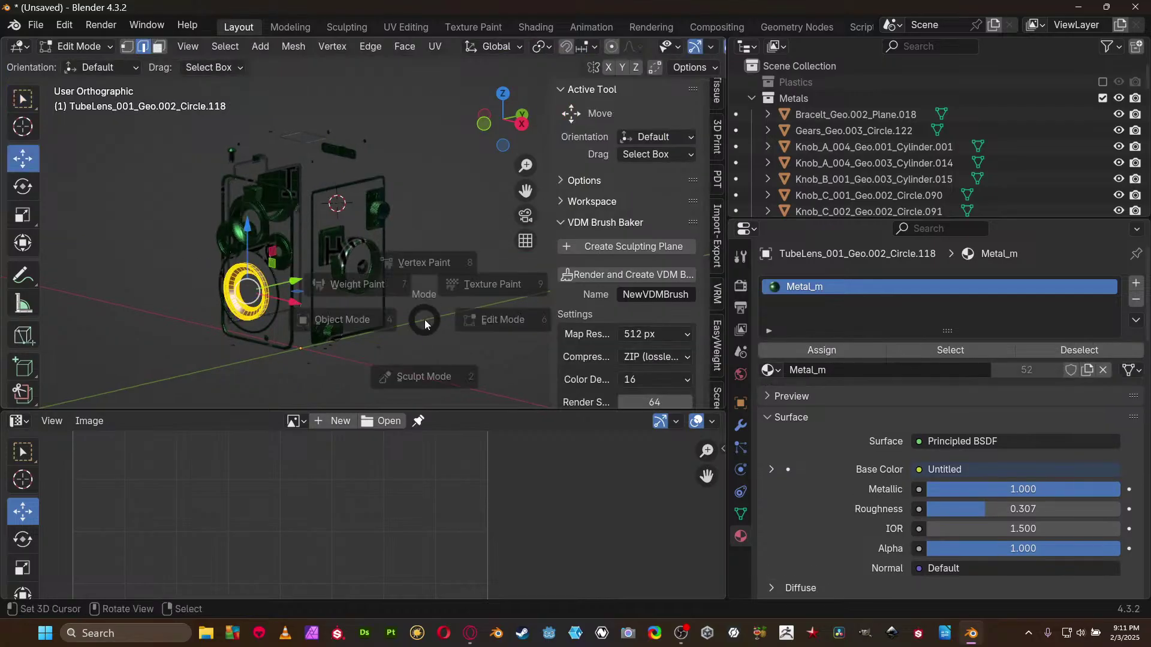
left_click(362, 311)
Step: Maximize the viewport around the lower lens tube and turn off the X and Y axes in the viewport overlays
key("KP_Decimal")
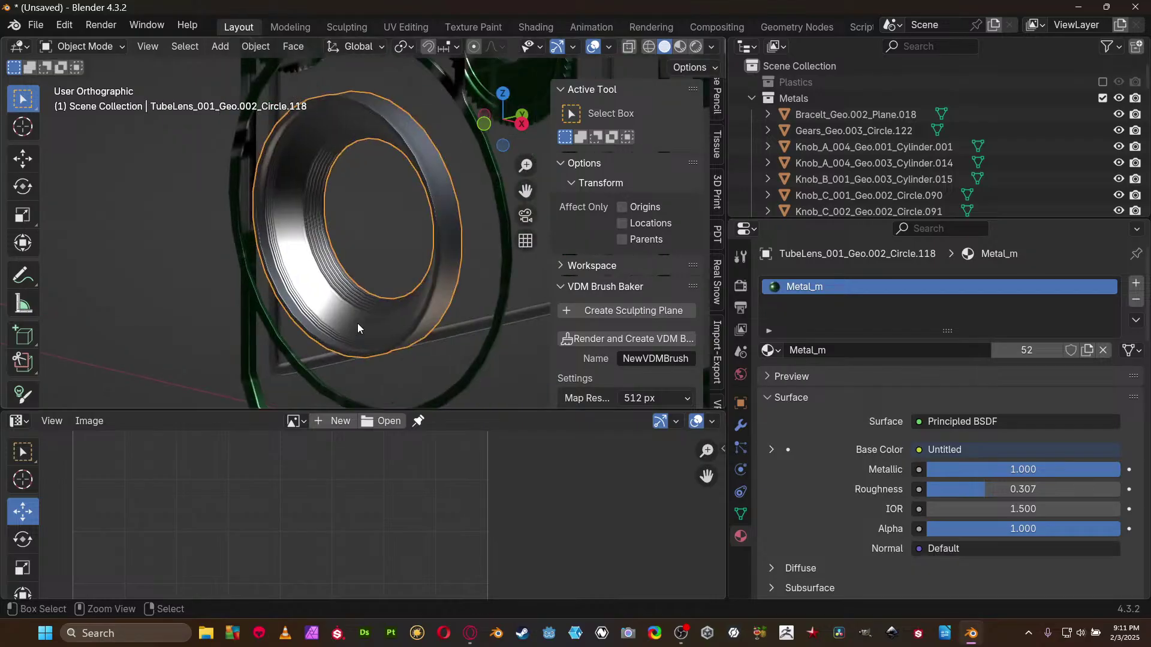
key("ctrl+space")
scroll(446, 356, "down", 2)
middle_click_drag(440, 354, 323, 331, "shift")
middle_click_drag(436, 300, 464, 284)
scroll(479, 285, "down", 3)
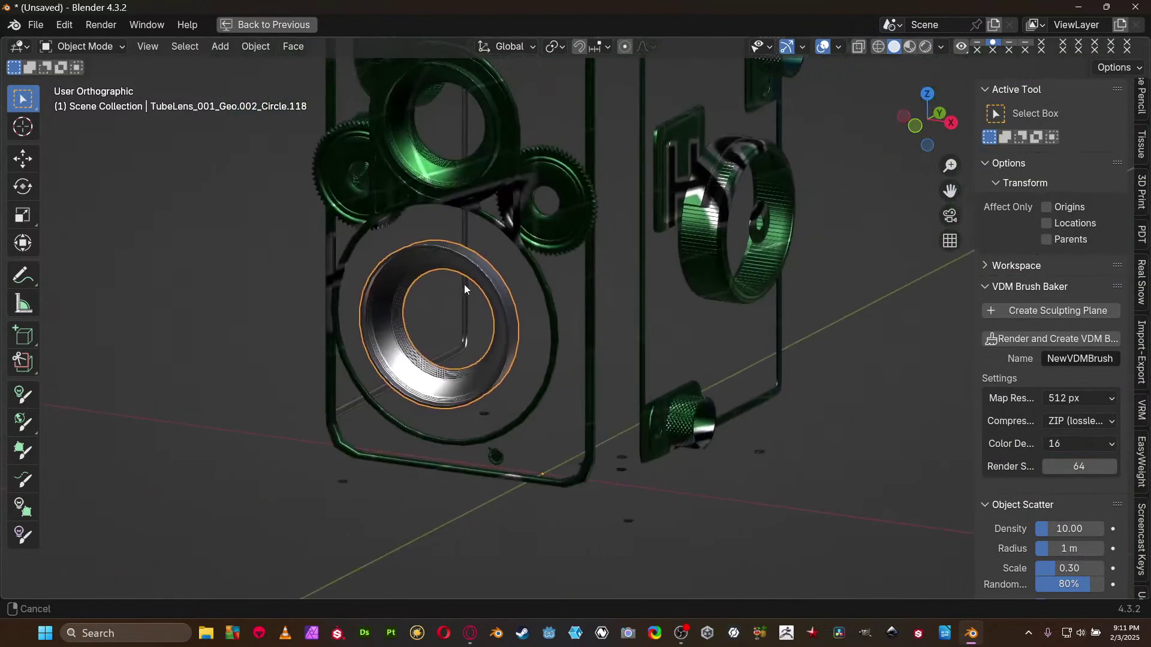
left_click(839, 46)
left_click(753, 121)
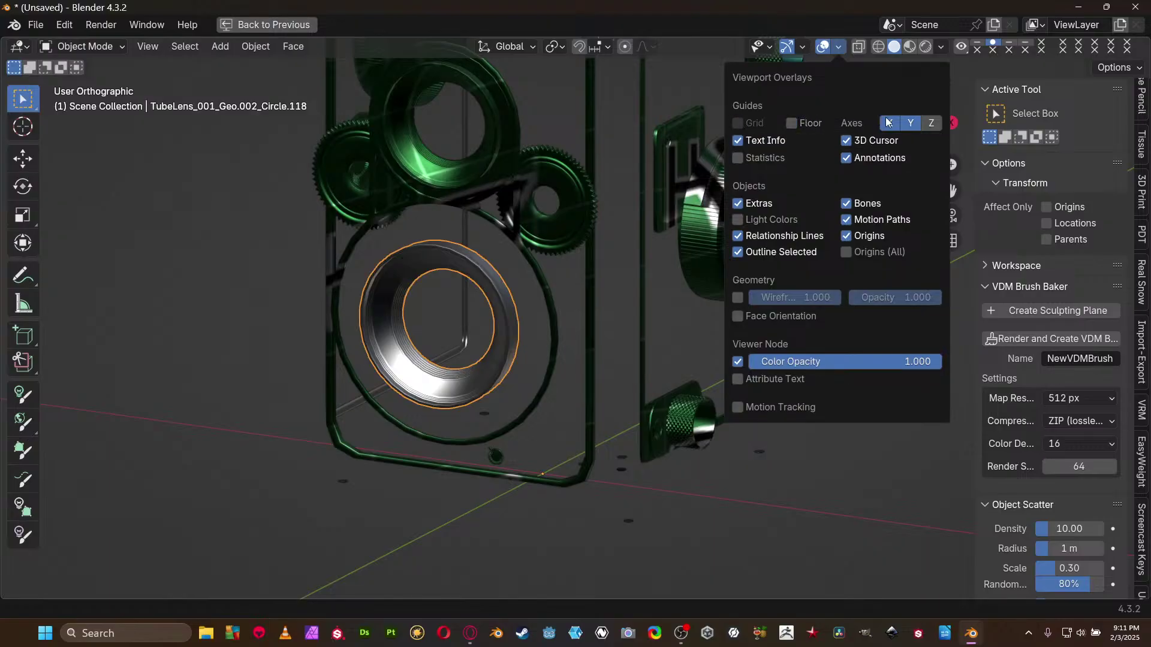
left_click_drag(888, 122, 911, 120)
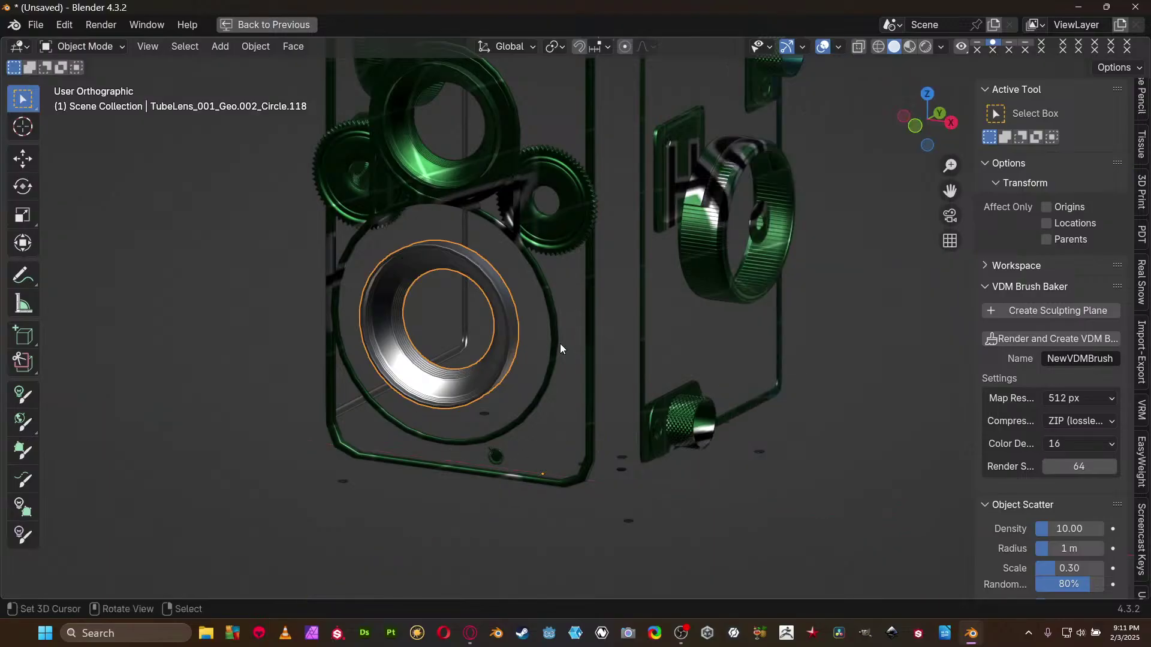
Step: Select the gears beside the upper lens, enter Edit Mode and examine the mesh of their teeth up close
middle_click_drag(485, 266, 488, 372, "shift")
right_click(584, 297)
scroll(578, 298, "up", 6)
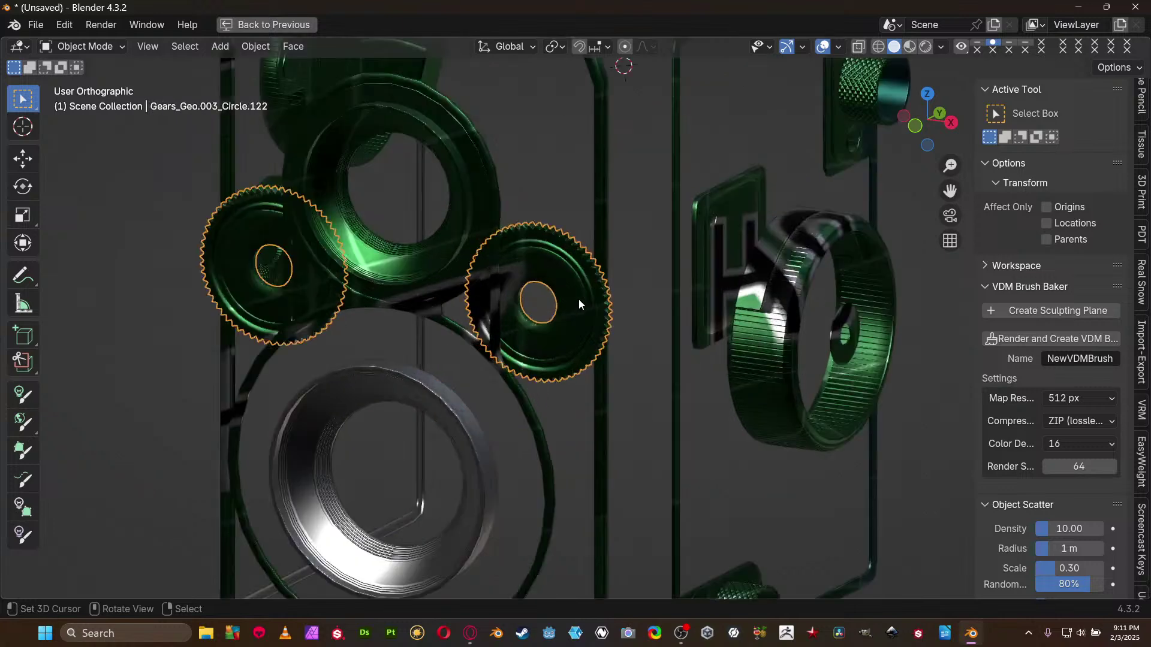
middle_click_drag(549, 312, 513, 312)
key("Tab")
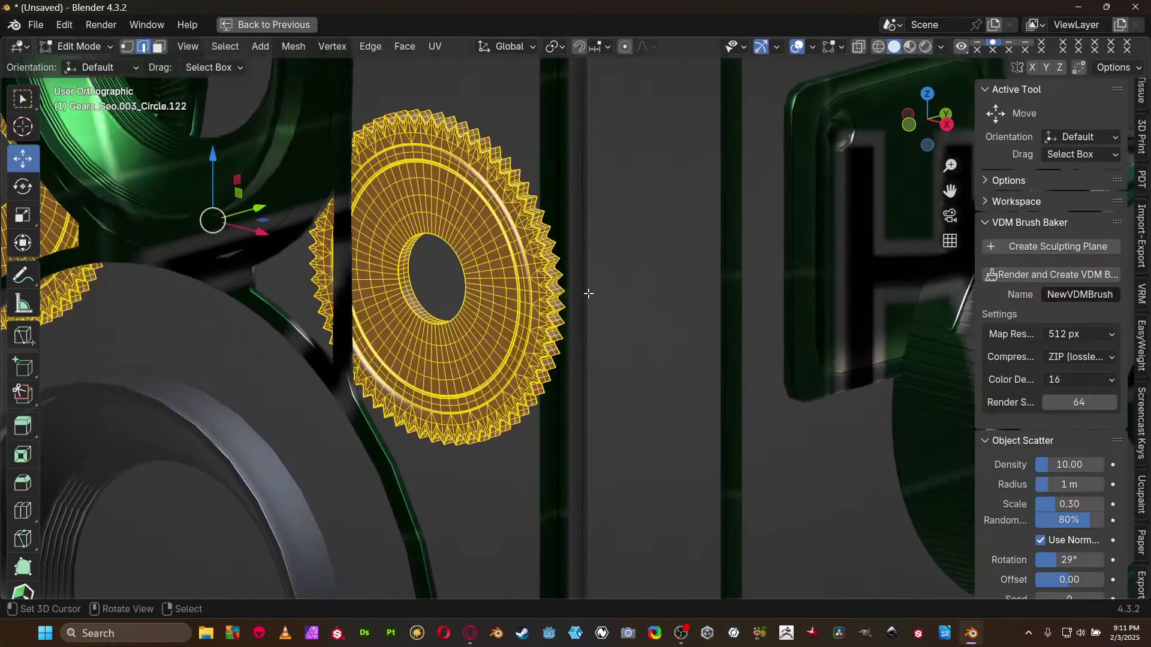
scroll(582, 307, "up", 4)
scroll(582, 306, "up", 6)
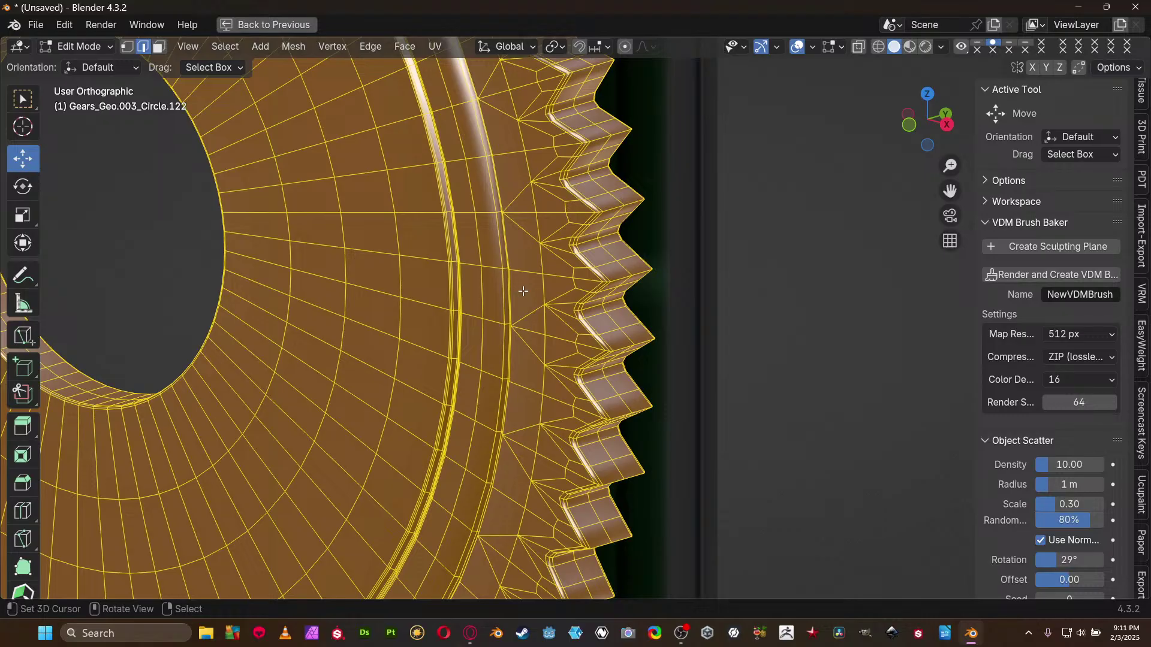
Step: Examine the gear's mesh head-on, from the central hole across the ring grooves to the faces between the teeth
scroll(525, 290, "down", 3)
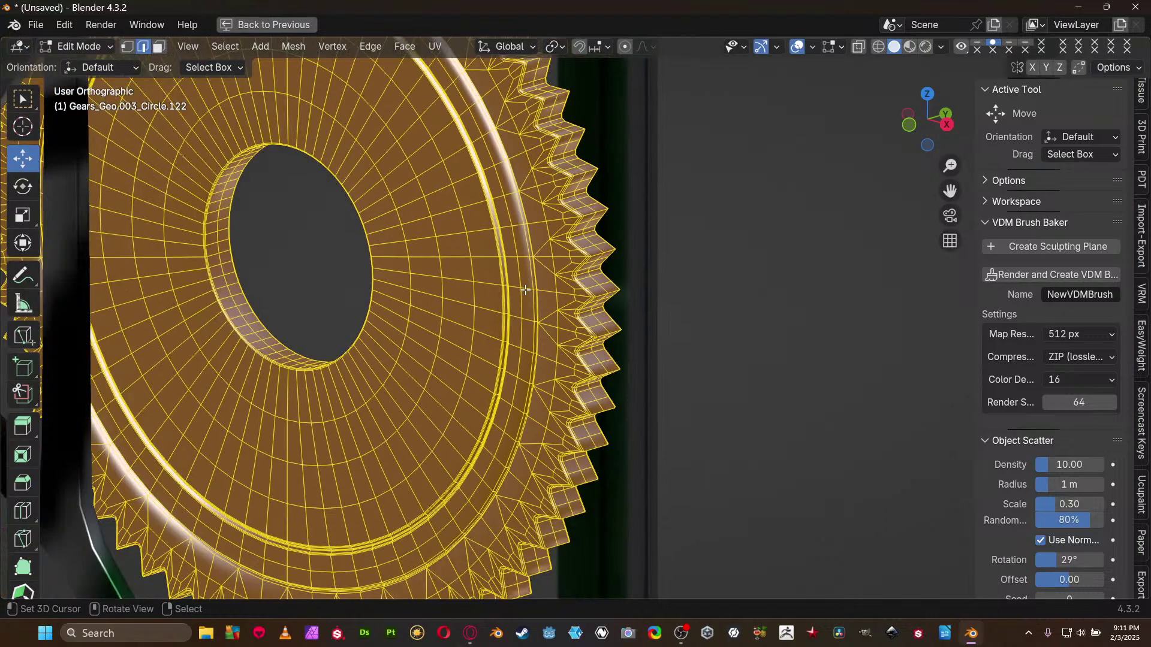
scroll(520, 310, "up", 4)
middle_click_drag(521, 287, 544, 290)
middle_click_drag(653, 311, 433, 299, "shift")
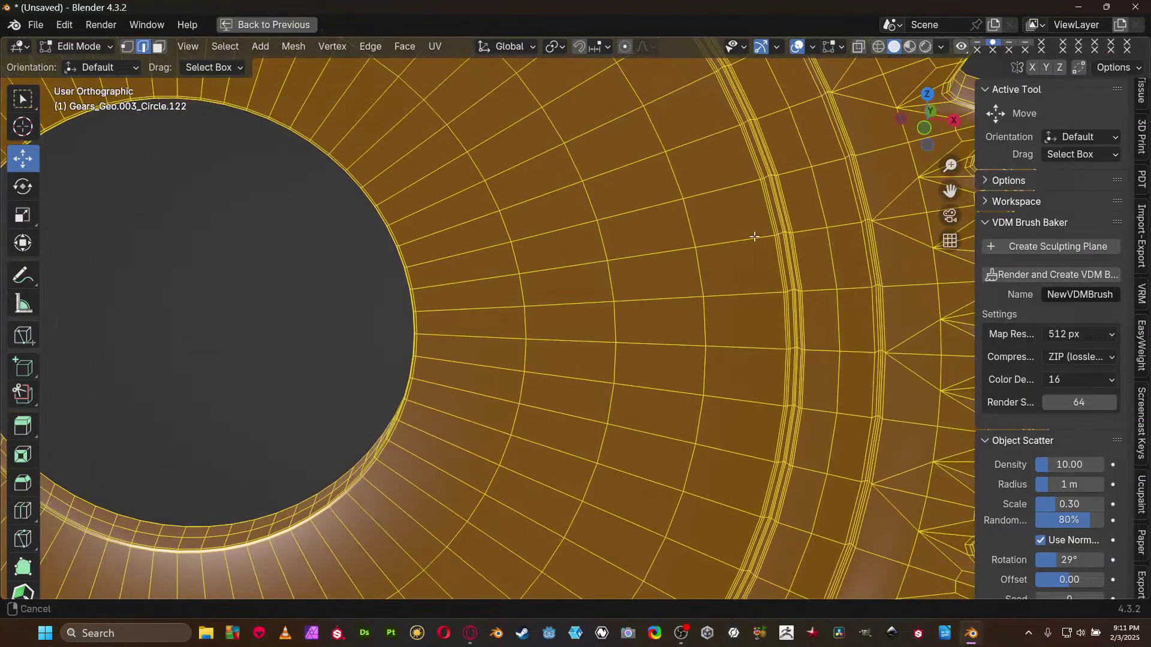
middle_click_drag(754, 237, 503, 283, "shift")
middle_click_drag(699, 312, 465, 339, "shift")
scroll(465, 340, "up", 5)
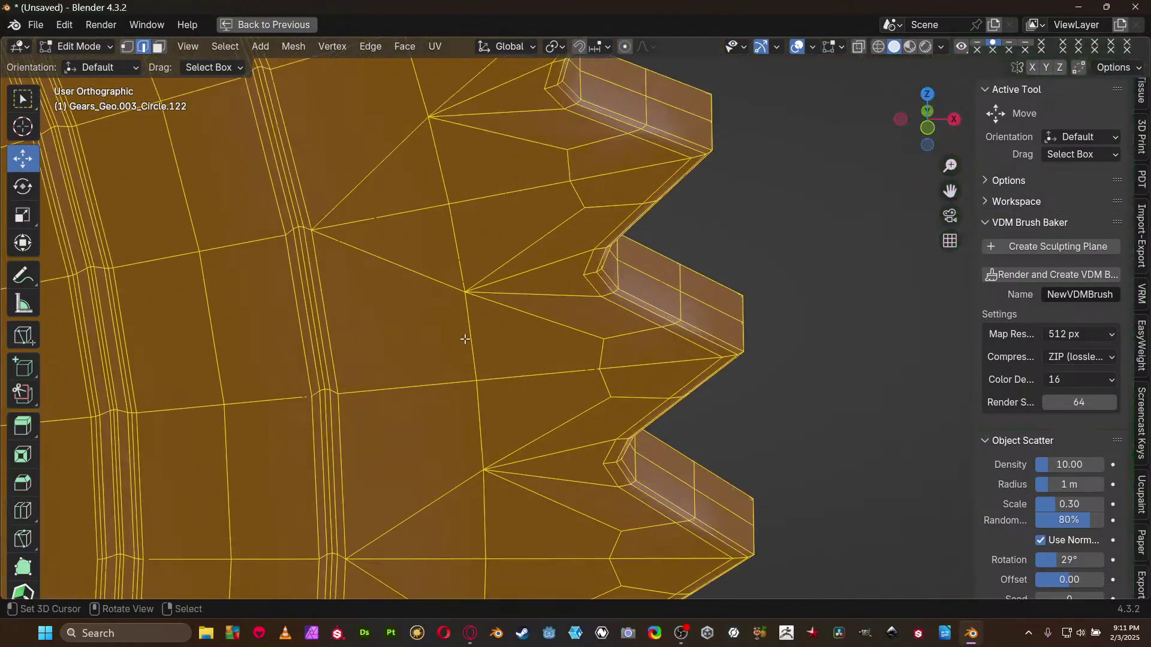
middle_click_drag(380, 514, 442, 403, "shift")
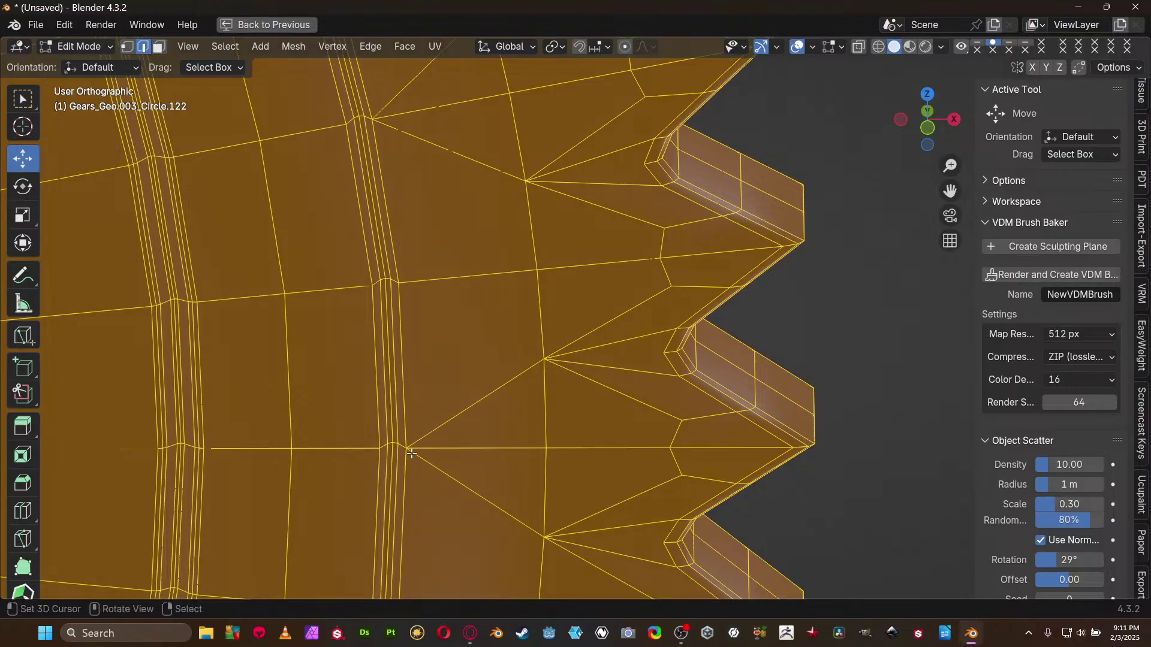
Step: Pick out the radial edge beside a gear tooth, reselect the whole mesh, and isolate the closely spaced edge loops of the outer ring groove
left_click(491, 446)
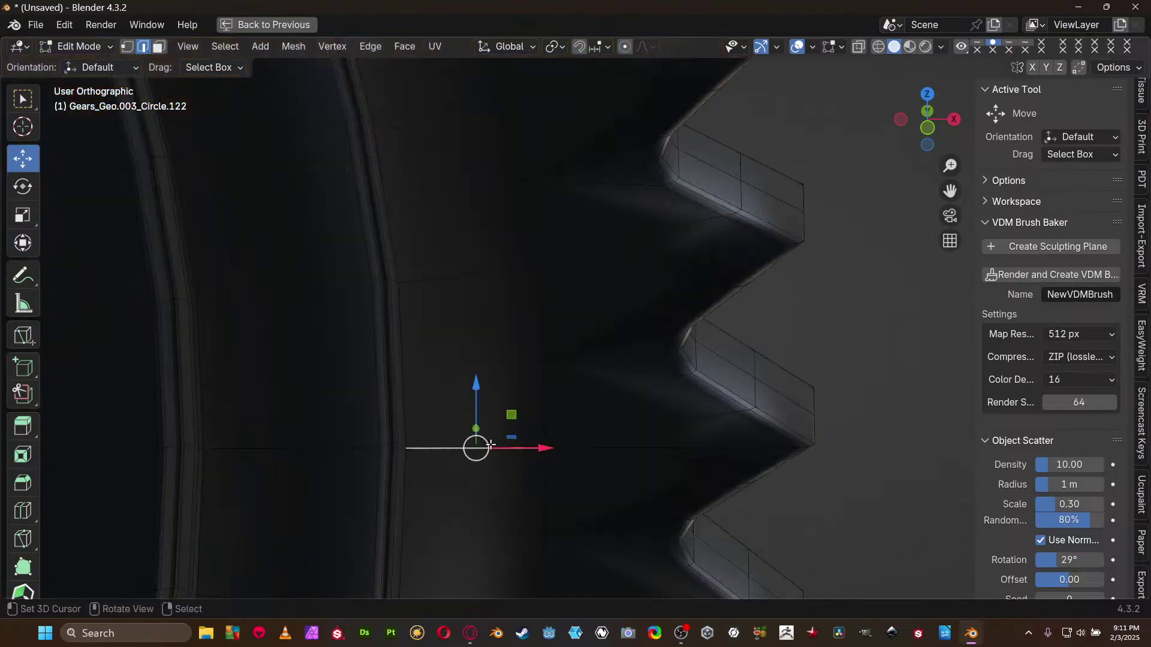
key("a")
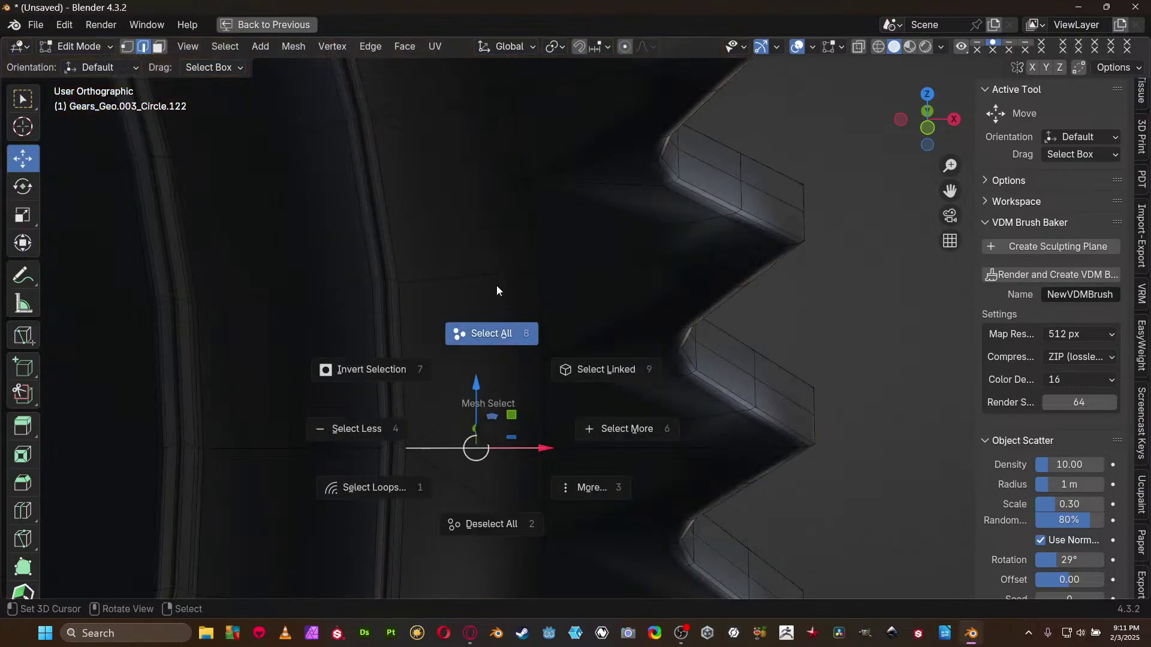
left_click(497, 287)
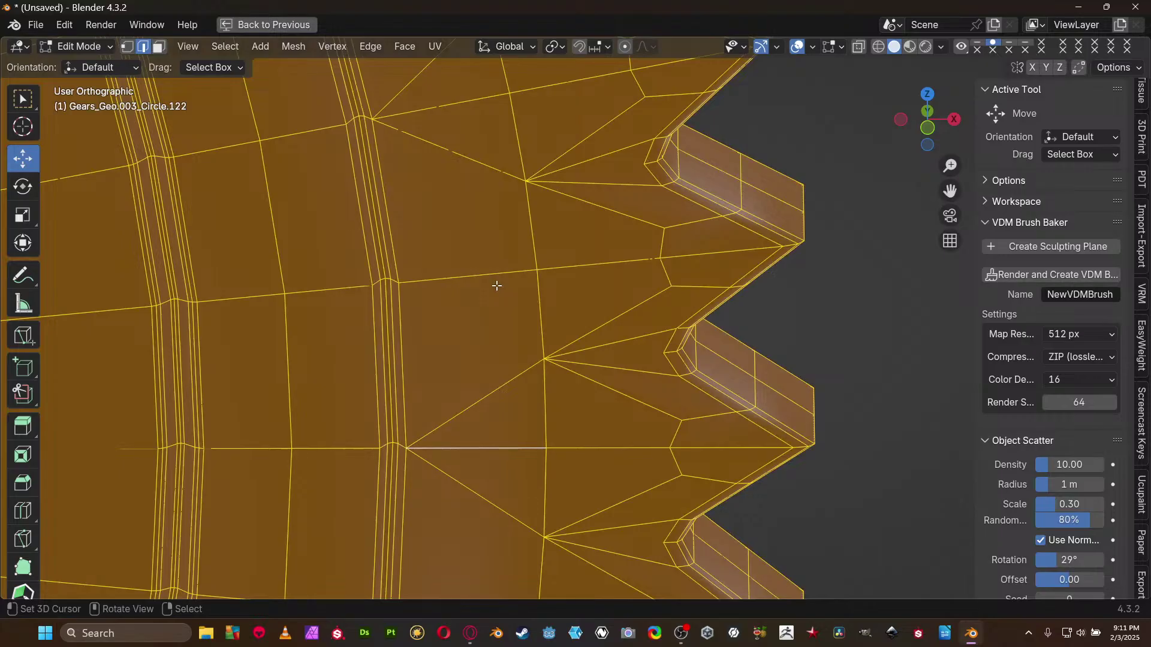
left_click(390, 425, "alt")
left_click(383, 419, "alt+shift")
left_click(396, 406, "alt+shift")
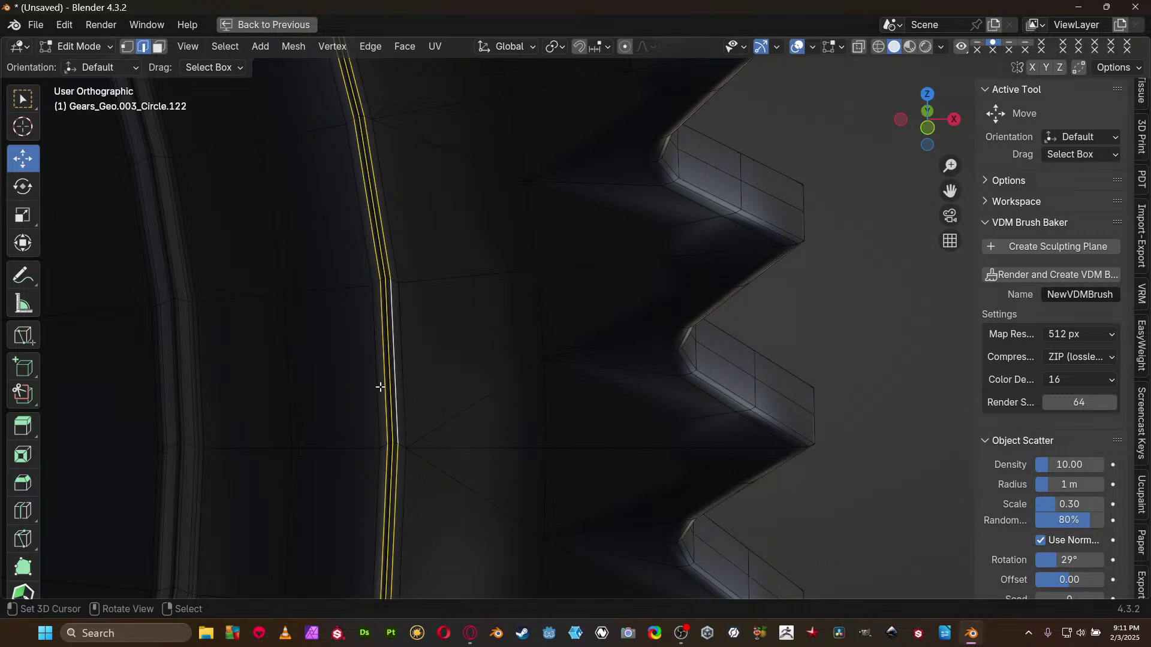
scroll(391, 335, "down", 12)
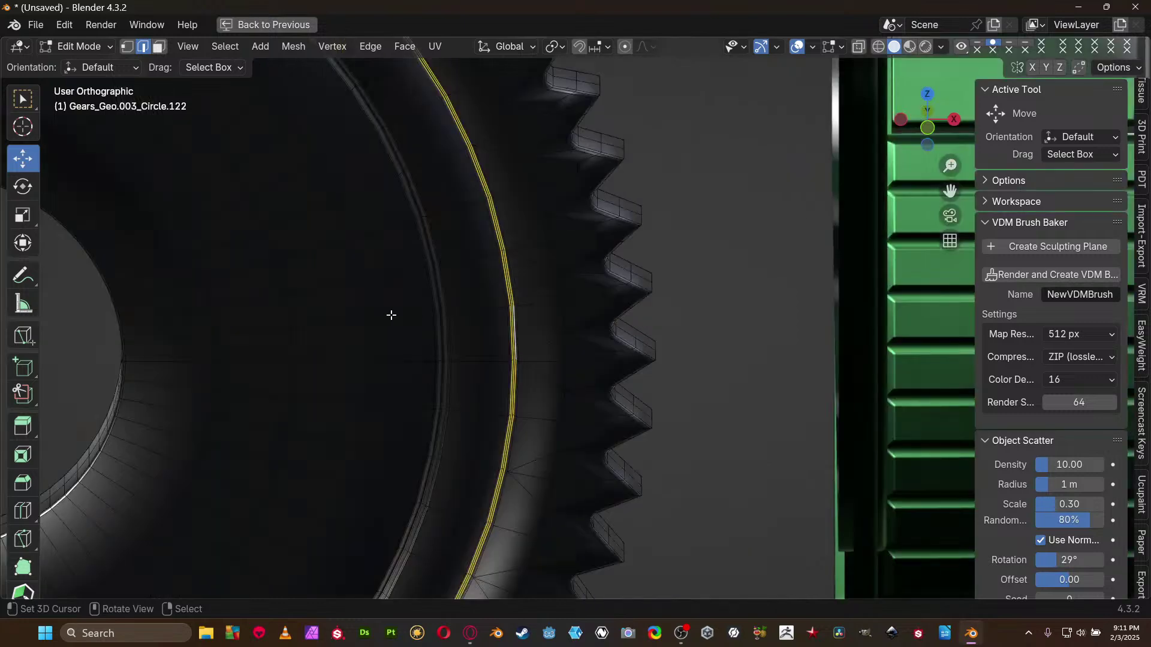
Step: Return to Object Mode, select the lower lens tube, and enter Edit Mode on it
middle_click_drag(512, 289, 409, 283)
scroll(411, 283, "down", 5)
key("ctrl+Tab")
left_click(229, 268)
middle_click_drag(314, 261, 450, 273, "shift")
scroll(459, 281, "down", 4)
middle_click_drag(455, 354, 485, 370, "shift")
left_click(502, 315)
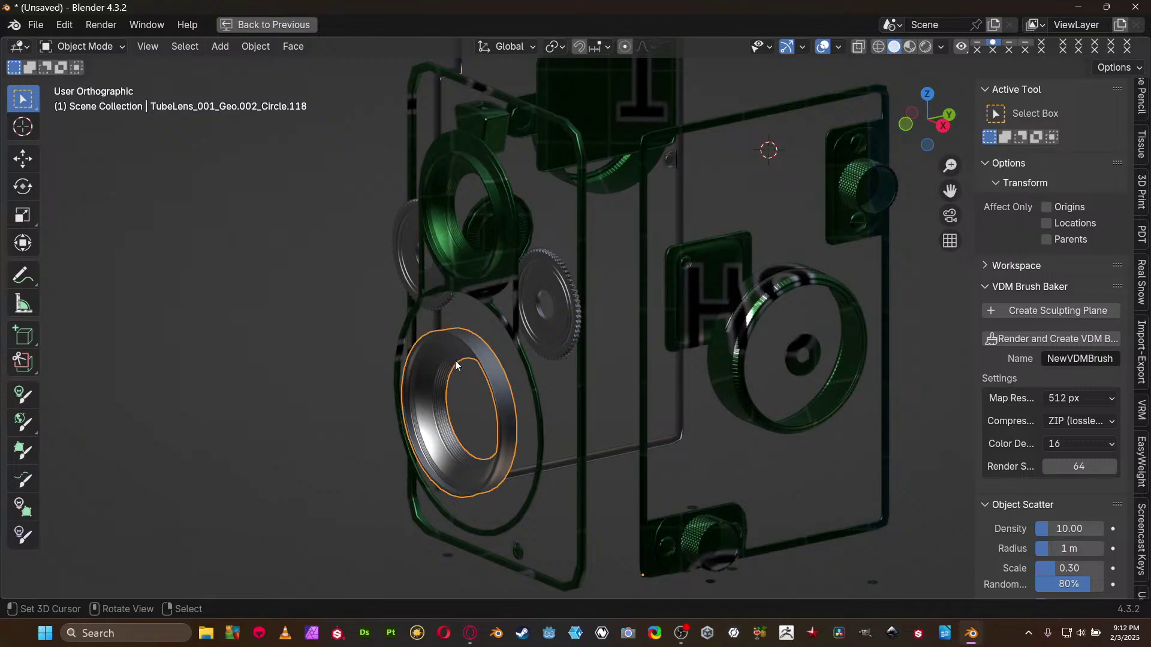
key("ctrl+Tab")
left_click(593, 343)
Step: Select an edge at the bottom of the lens tube and examine the surrounding geometry from the front
middle_click_drag(571, 353, 702, 282)
scroll(547, 332, "up", 7)
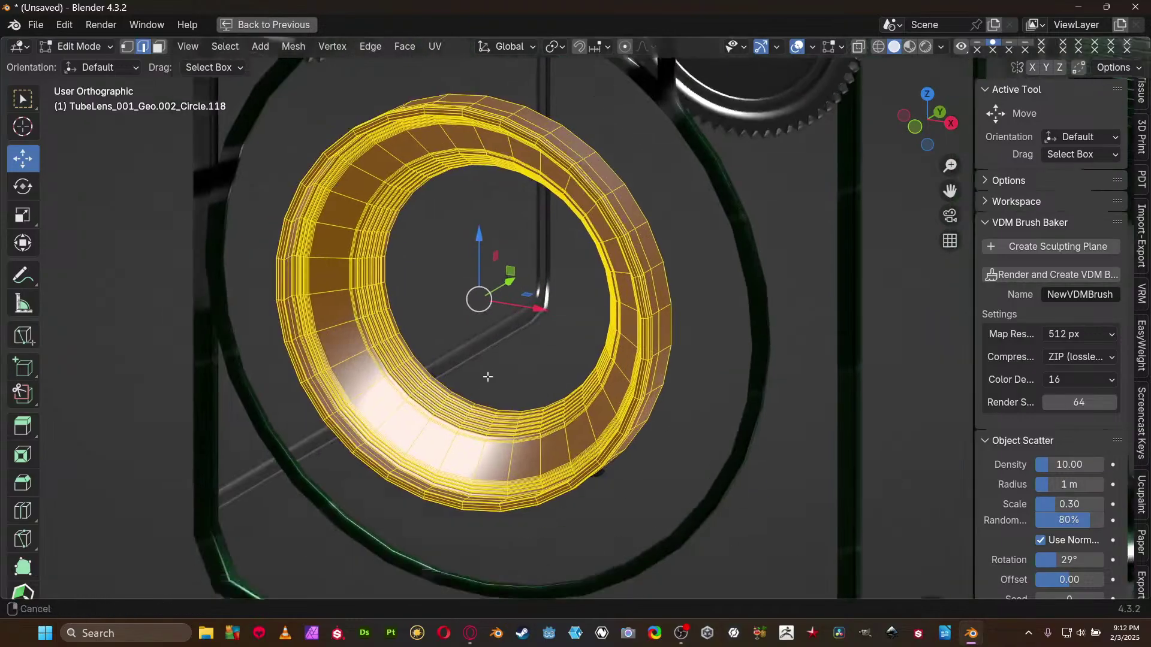
scroll(574, 323, "up", 4)
right_click(518, 385)
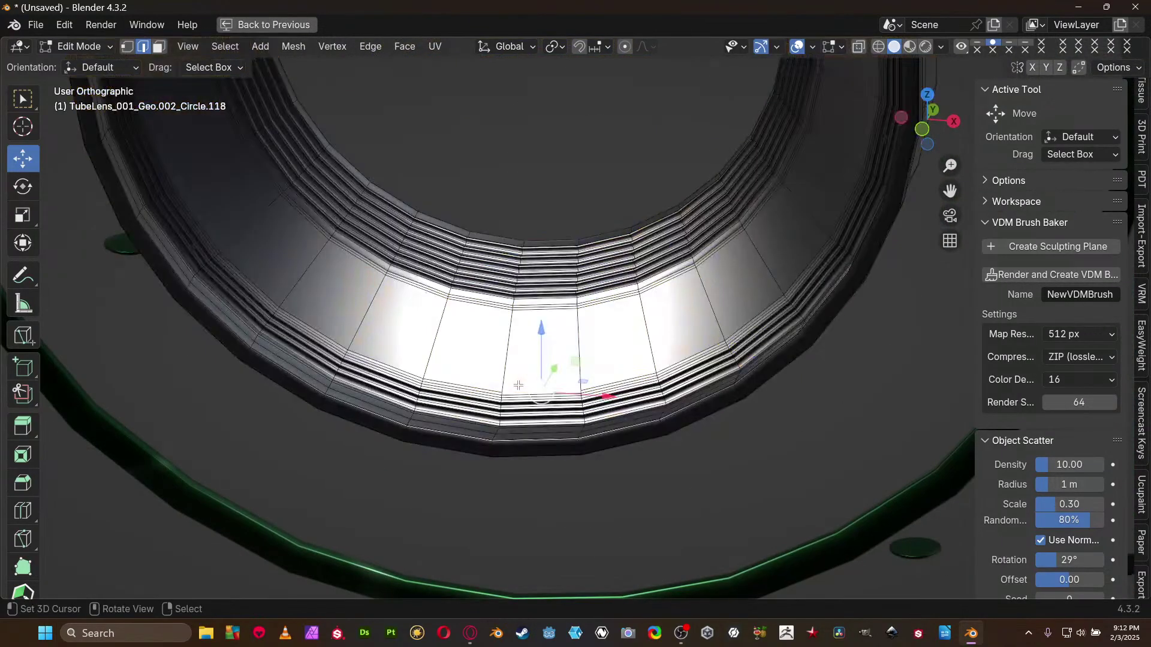
middle_click_drag(518, 385, 531, 325)
middle_click_drag(486, 409, 501, 347, "shift")
Step: Restore the full layout with the tube's UV map list displayed, and enlarge the 3D viewport with its sidebar hidden
key("ctrl+space")
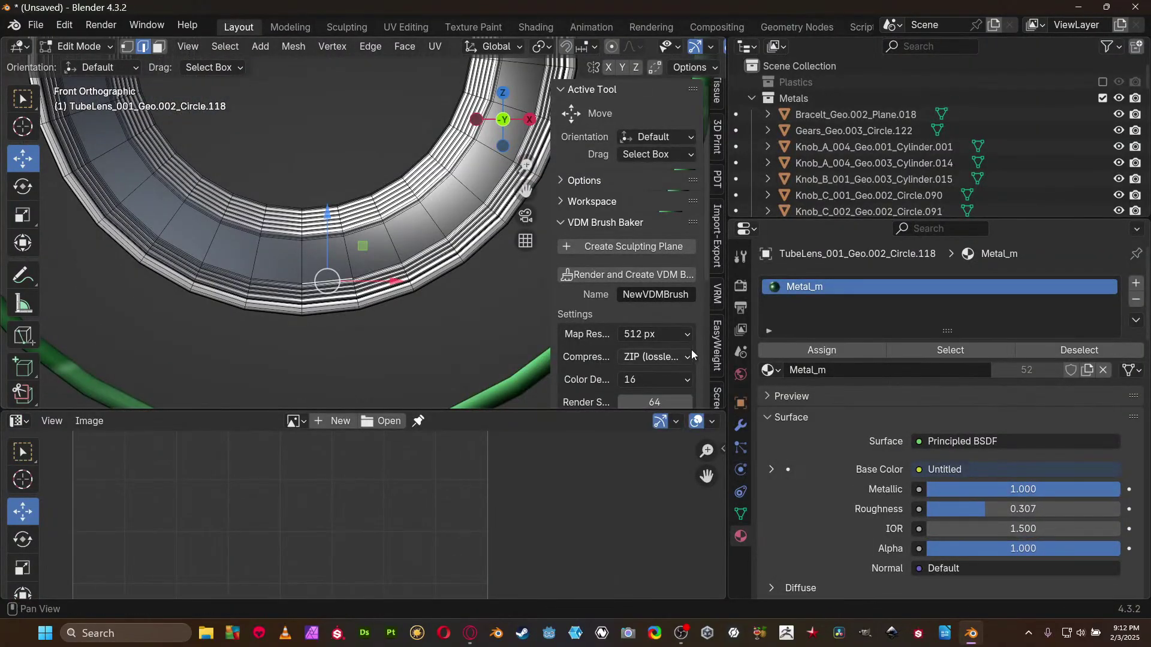
left_click(741, 513)
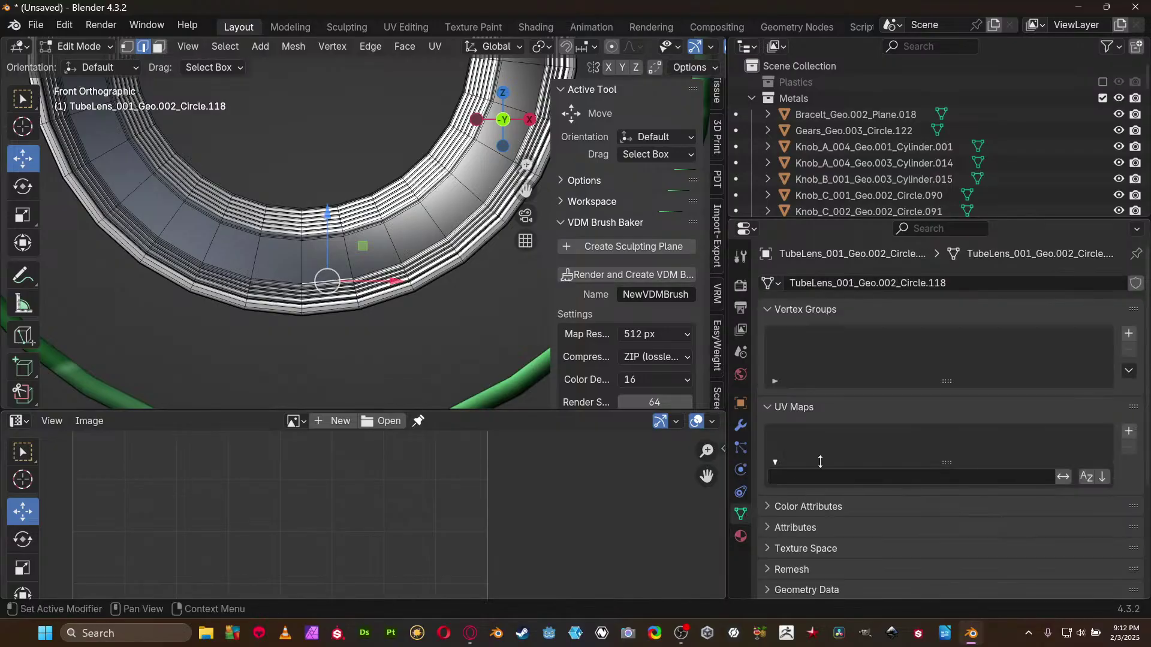
left_click_drag(400, 411, 401, 529)
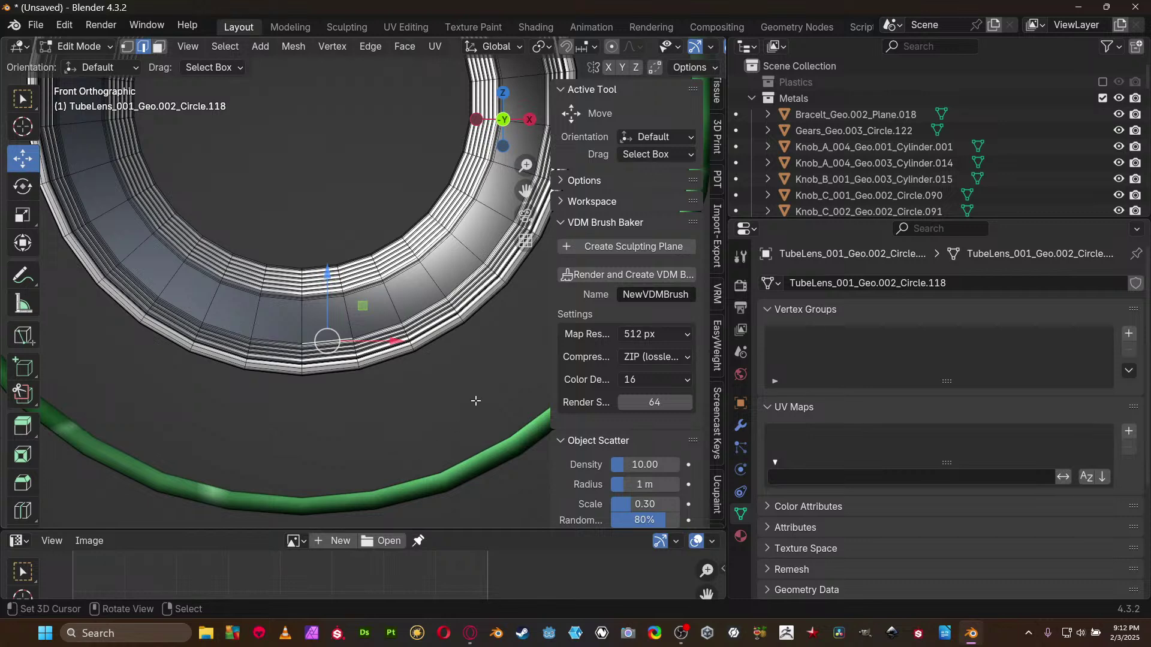
key("n")
scroll(474, 271, "down", 4)
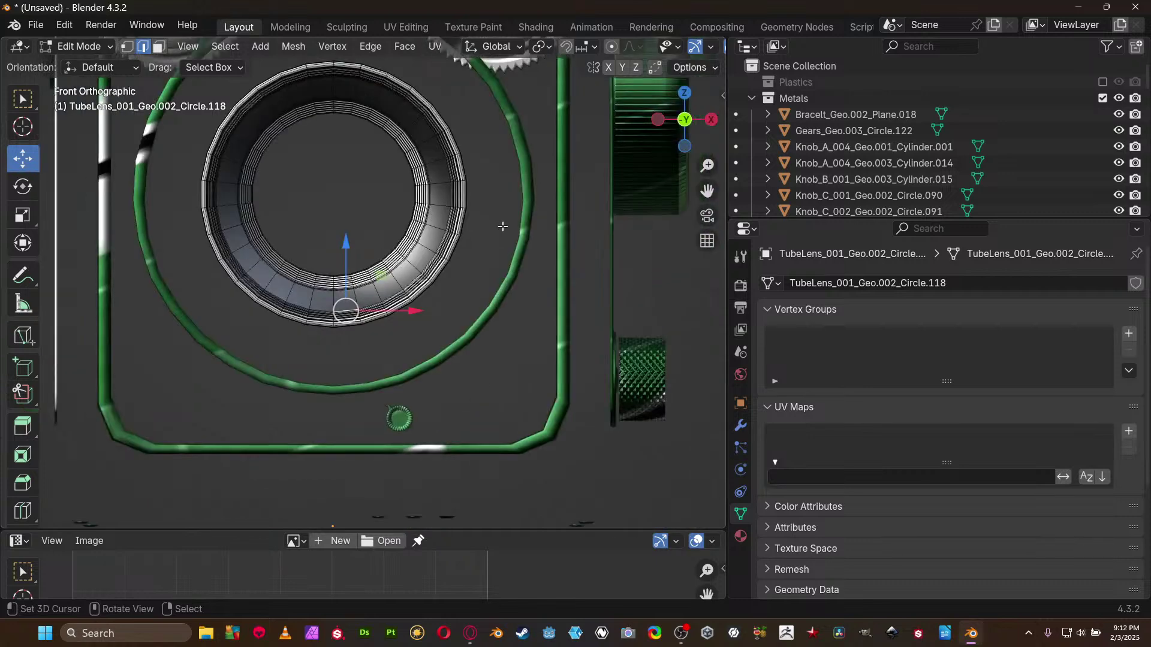
middle_click_drag(502, 224, 507, 282, "shift")
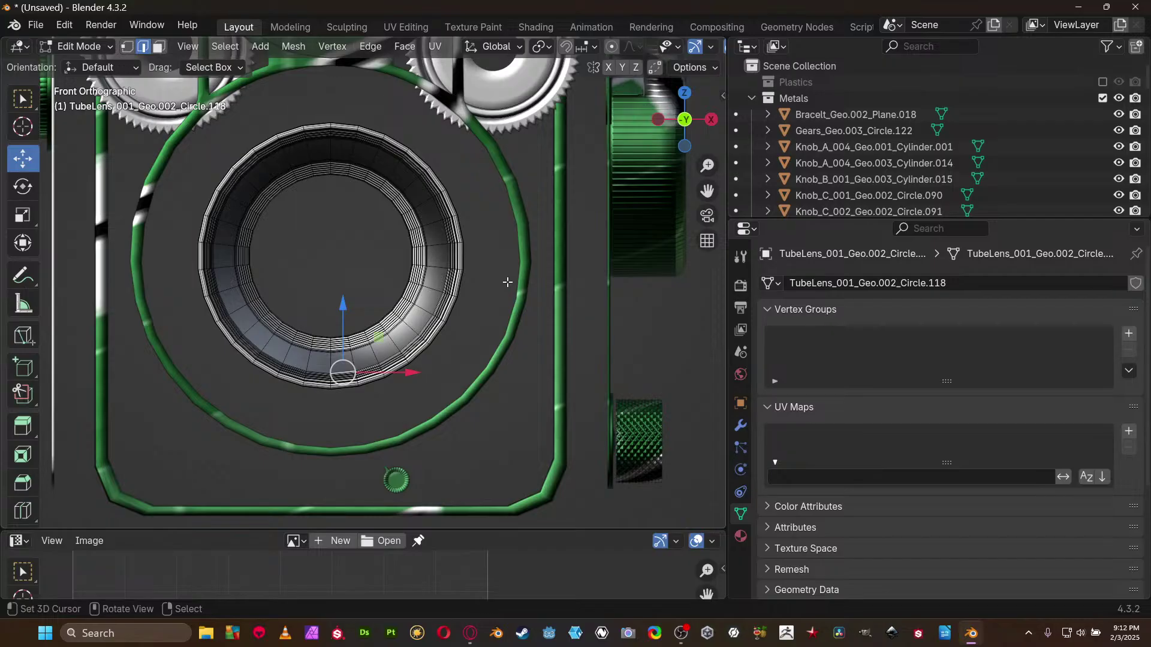
Step: Mark a seam along the crosswise edge loop at the lowest point of the lens tube
right_click(331, 356, "alt")
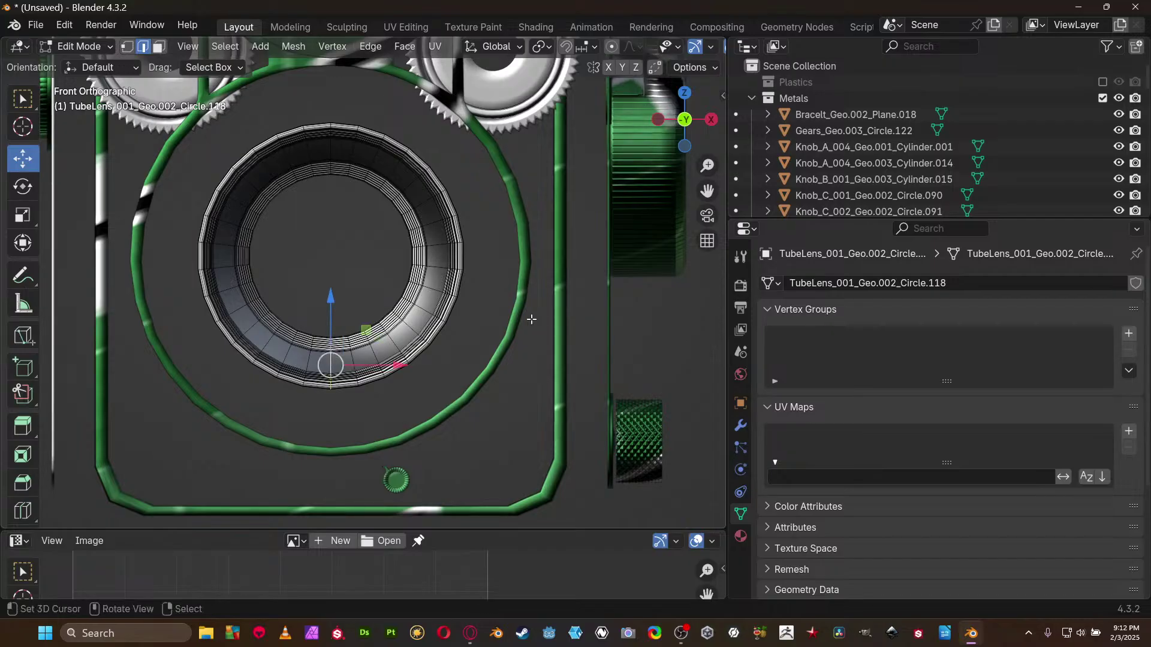
key("ctrl+e")
left_click(527, 329)
Step: Select the whole lens tube mesh and unwrap it with the Minimum Stretch method, with the UV editor enlarged to check the island
key("a")
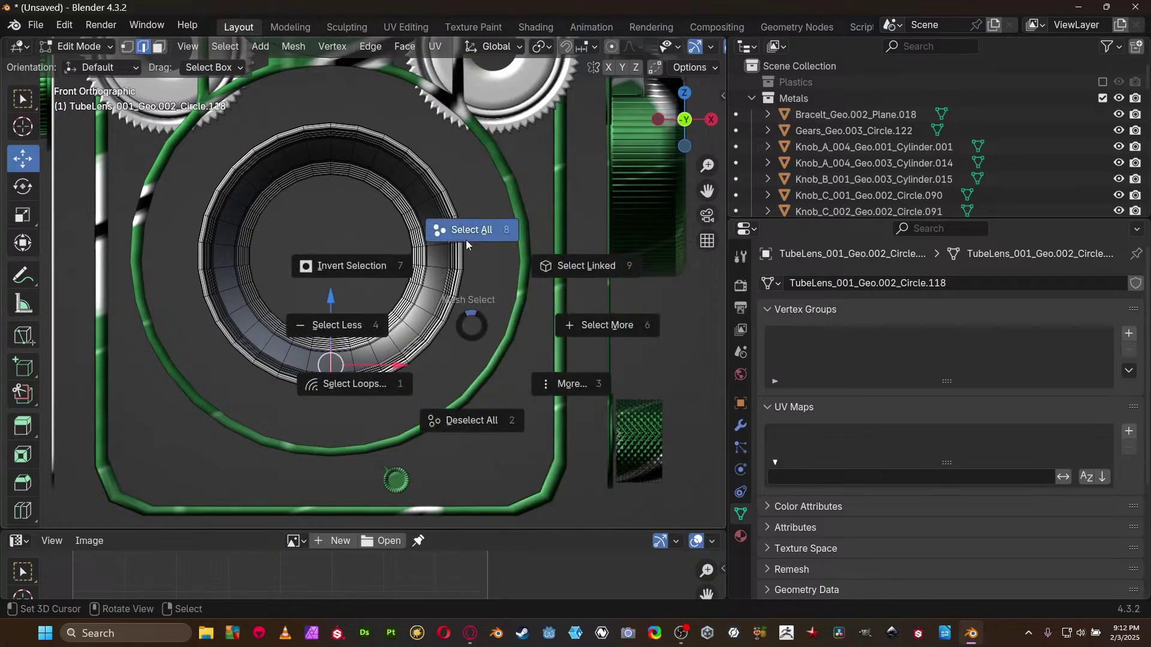
left_click(466, 240)
key("u")
mouse_move(458, 177)
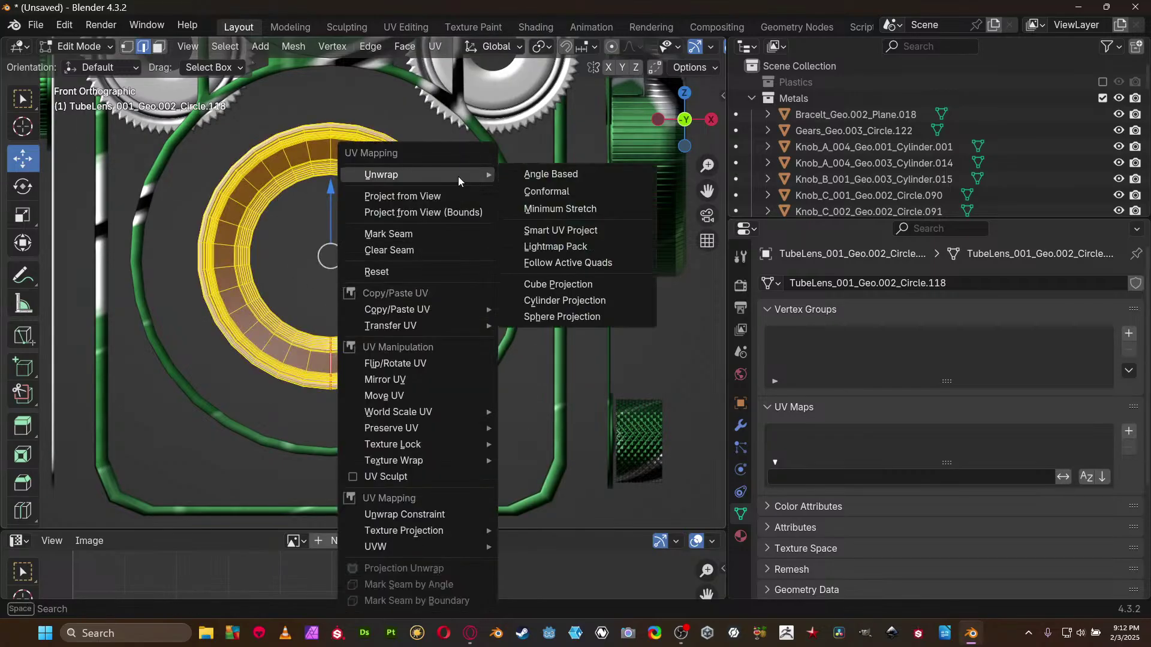
left_click(569, 193)
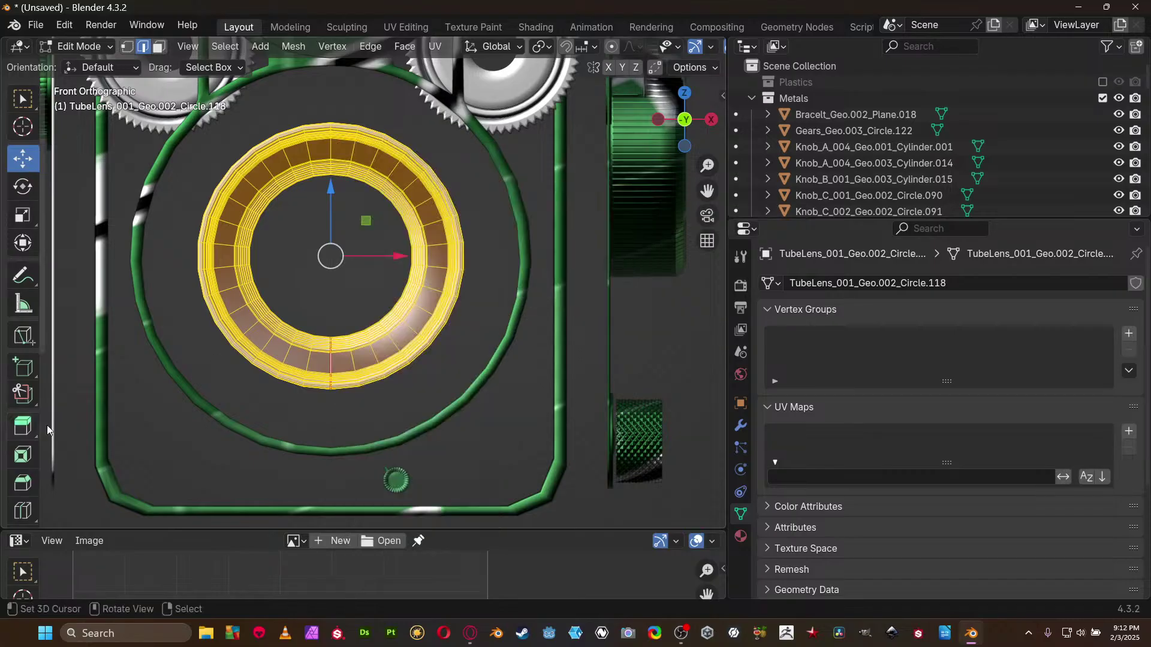
left_click_drag(490, 529, 491, 372)
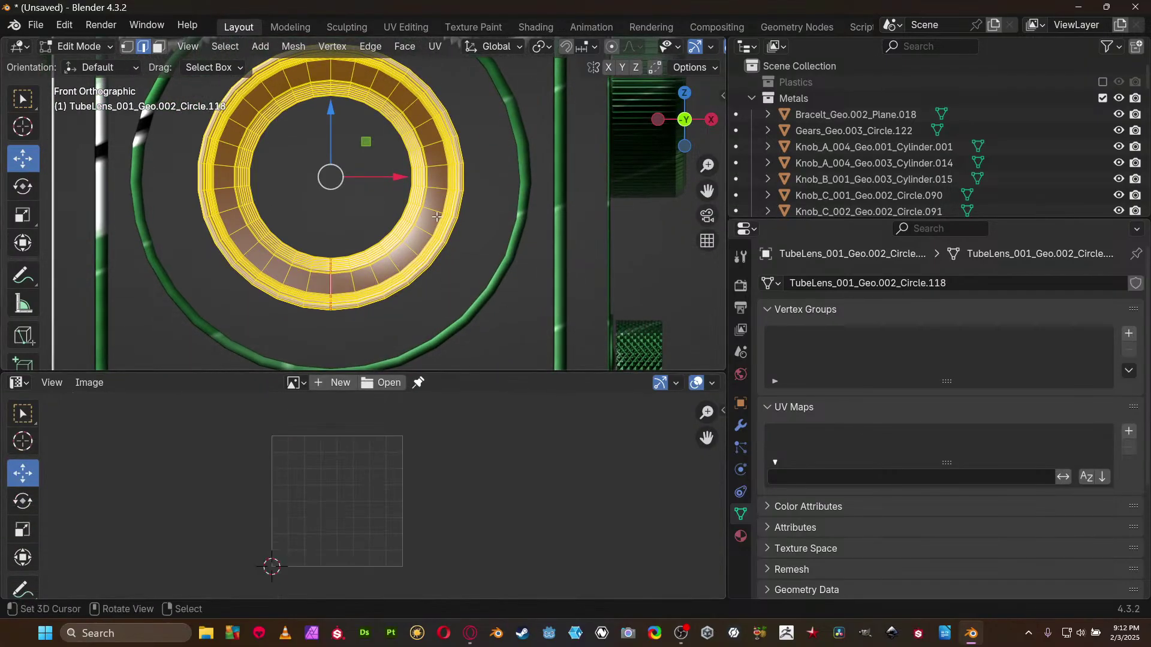
key("u")
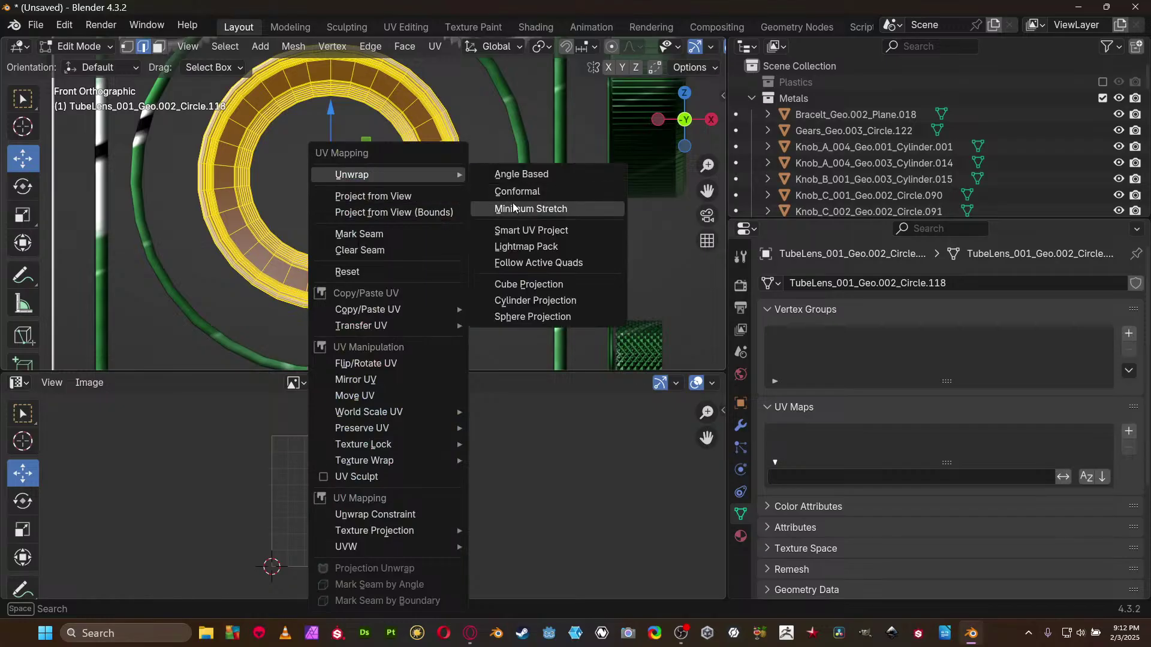
left_click(523, 212)
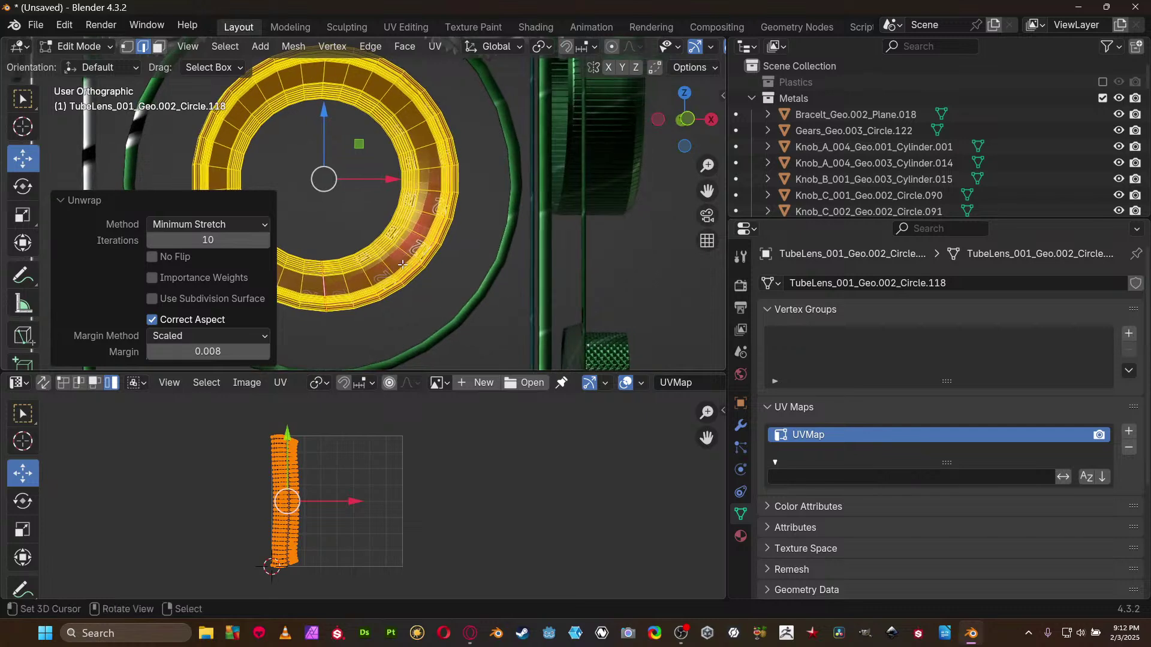
scroll(344, 481, "up", 4)
middle_click_drag(331, 490, 439, 521)
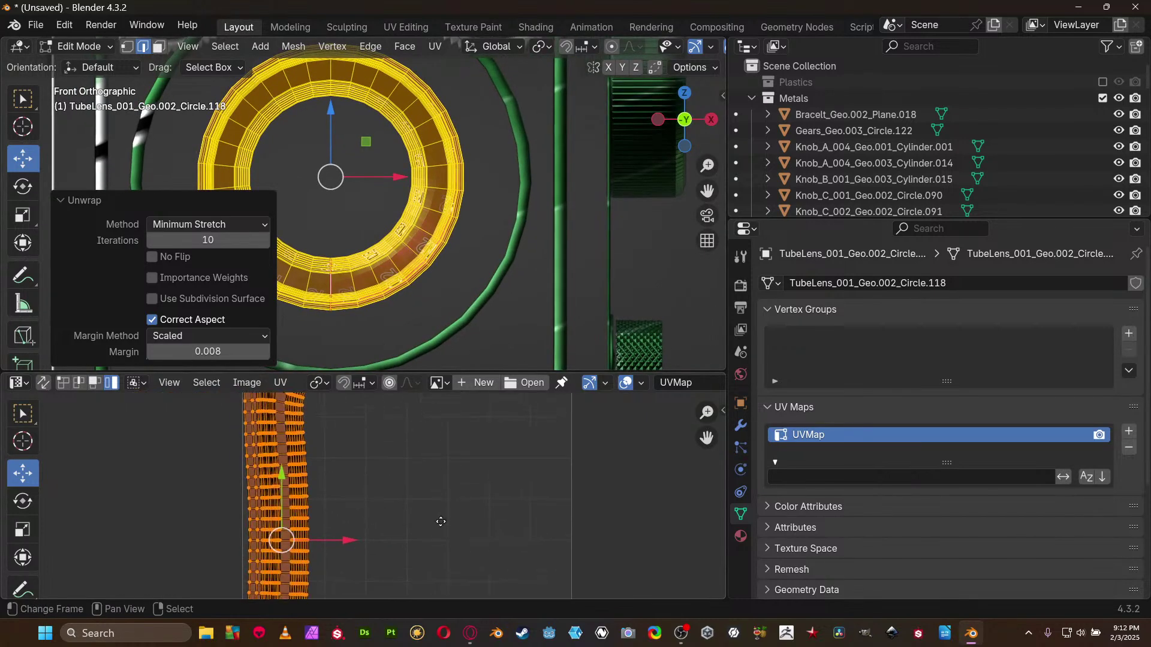
scroll(386, 494, "down", 3)
middle_click_drag(386, 494, 417, 481)
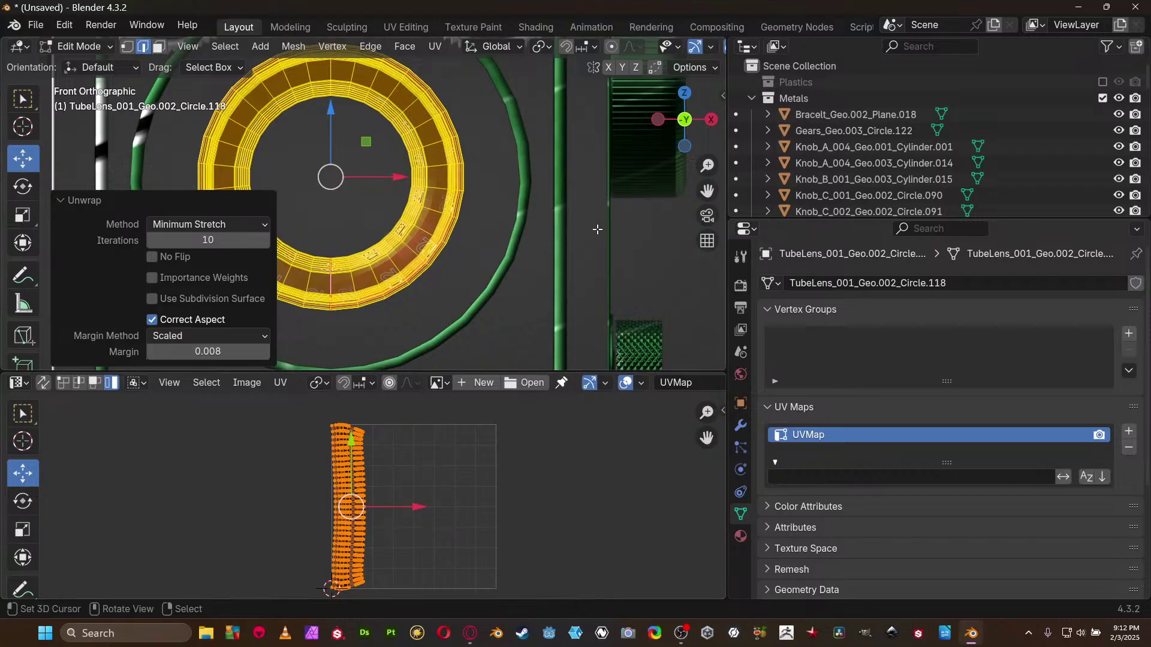
Step: Enable Screencast Keys for the 3D viewport and collapse the Unwrap operator settings
key("n")
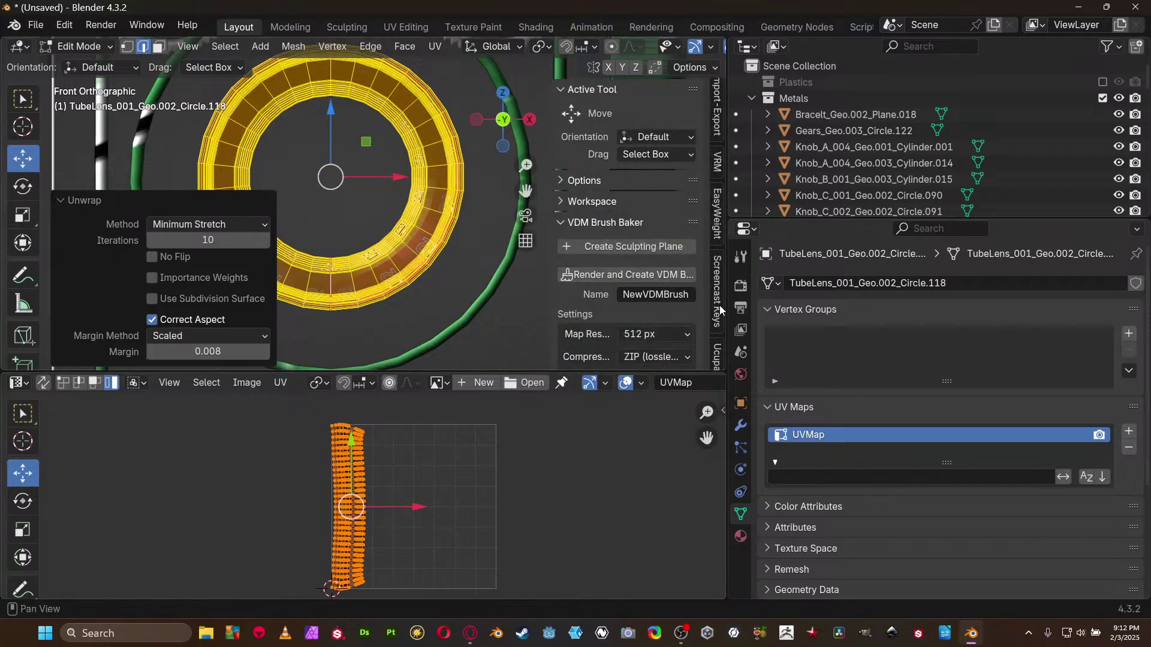
scroll(718, 282, "down", 5)
left_click(718, 138)
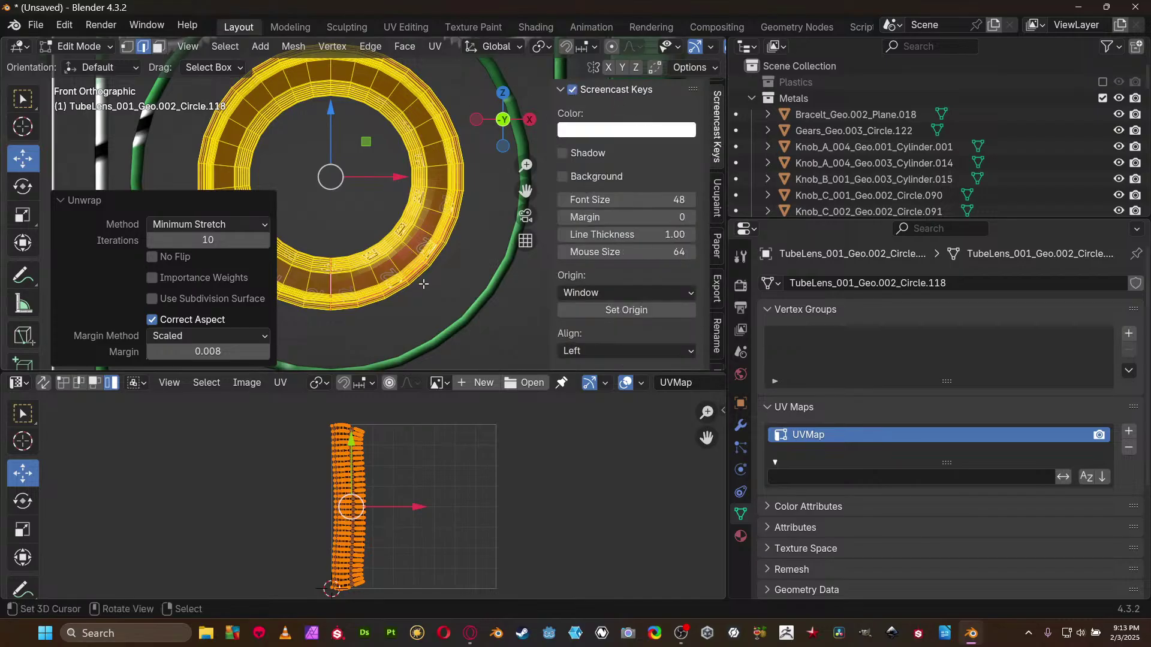
middle_click_drag(424, 285, 429, 289)
left_click(64, 200)
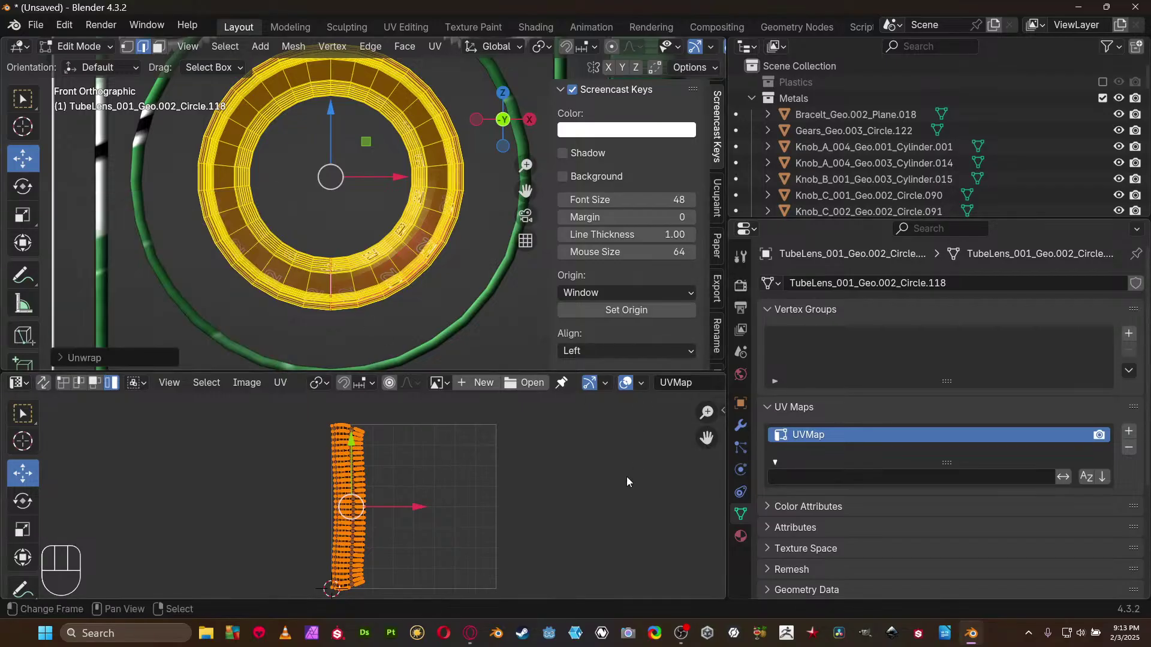
Step: Display the Mio3 UV tools in the UV editor alongside the tube's unwrapped strip
key("n")
scroll(707, 524, "down", 3)
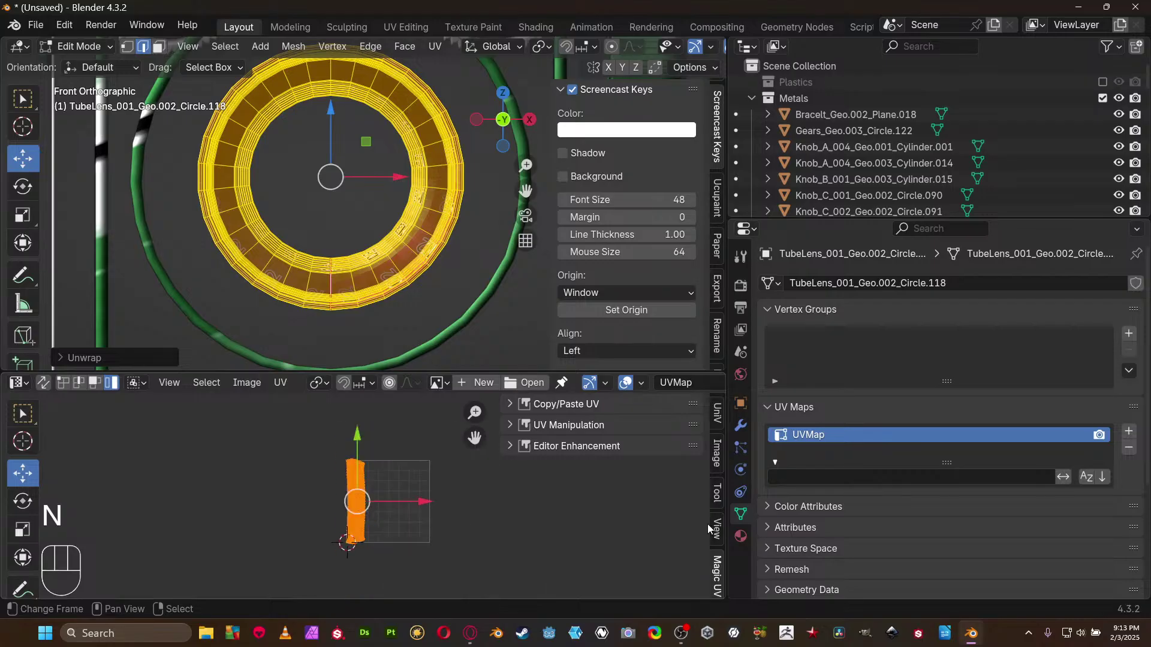
scroll(706, 525, "up", 1)
key("n")
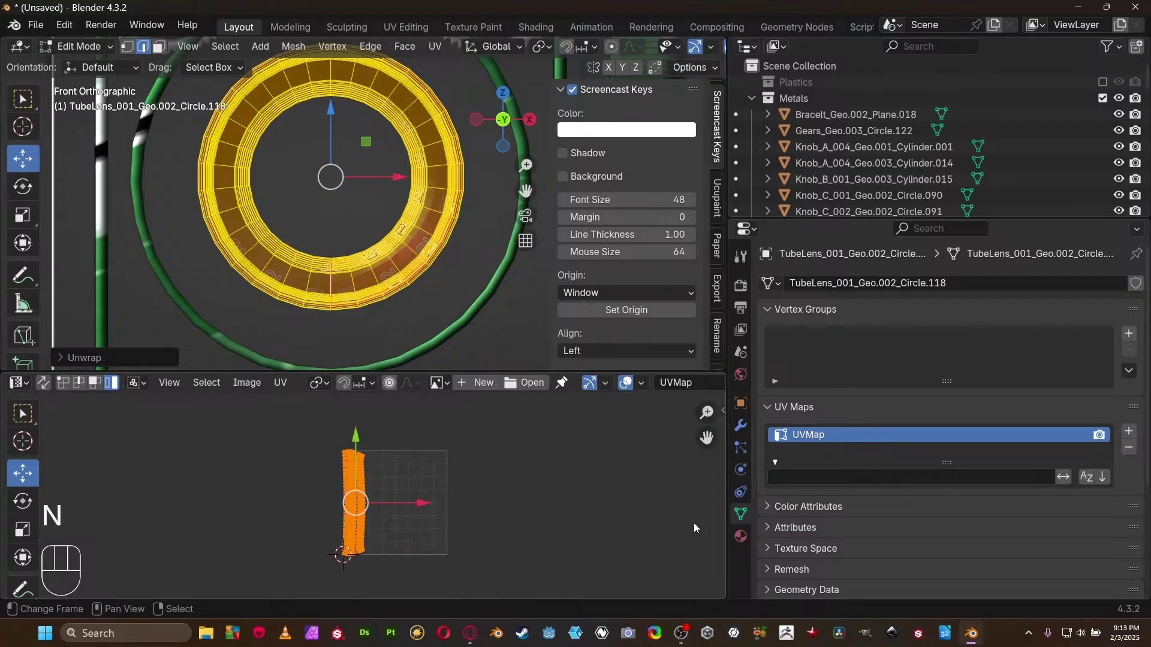
key("n")
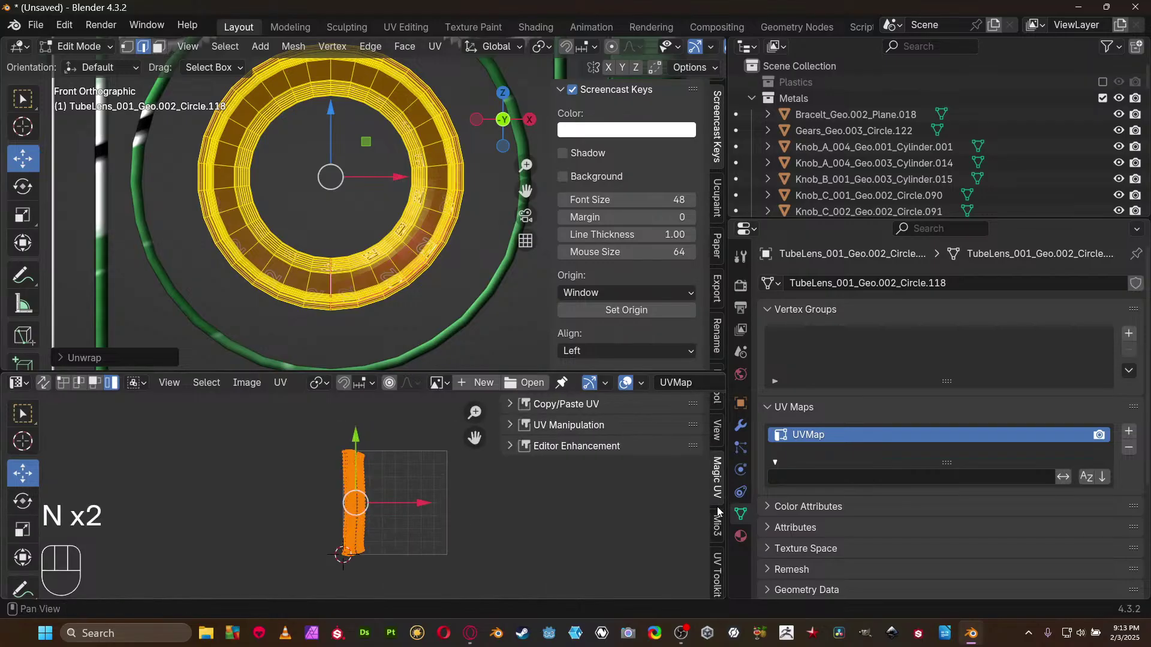
left_click(719, 523)
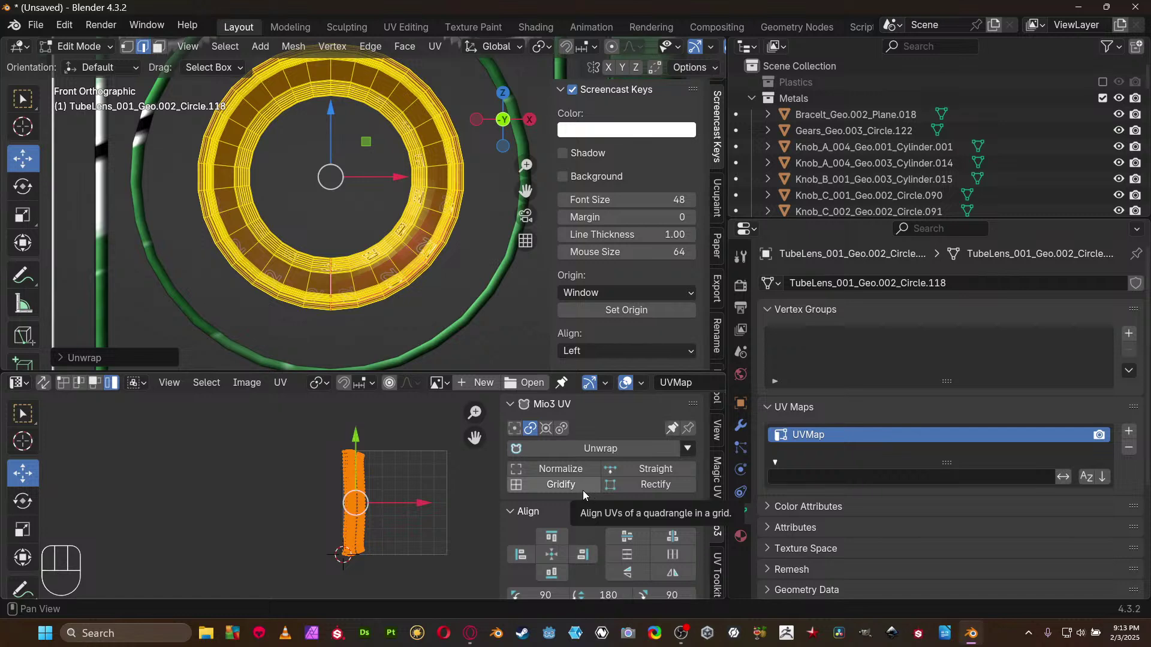
scroll(344, 474, "up", 3)
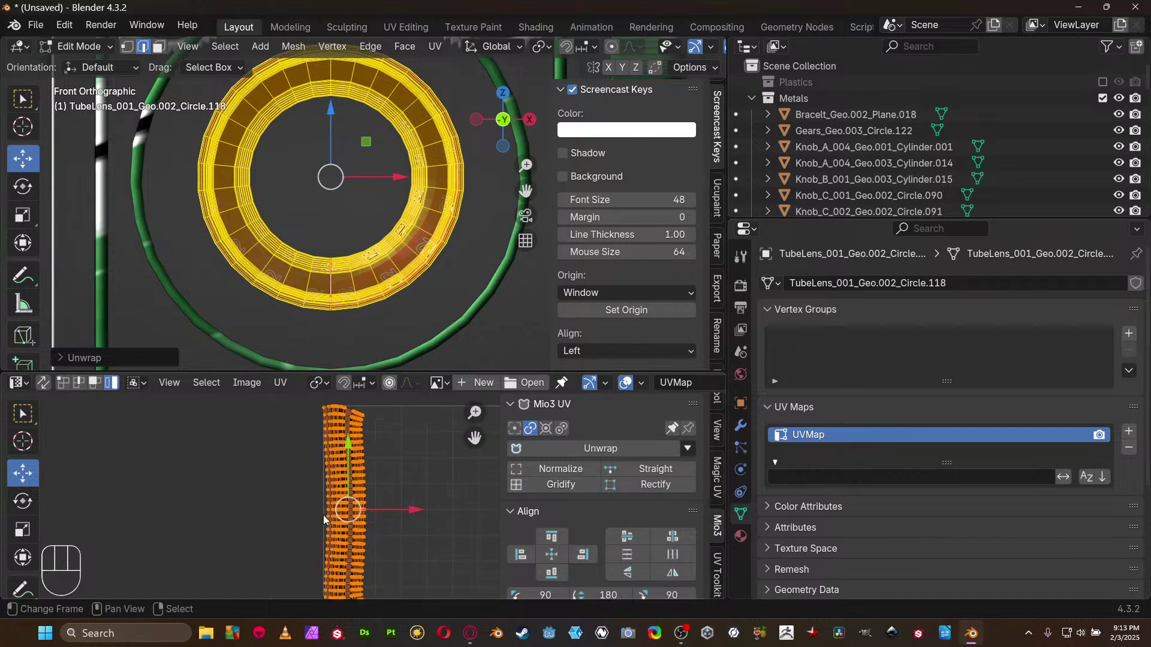
middle_click_drag(410, 451, 389, 456)
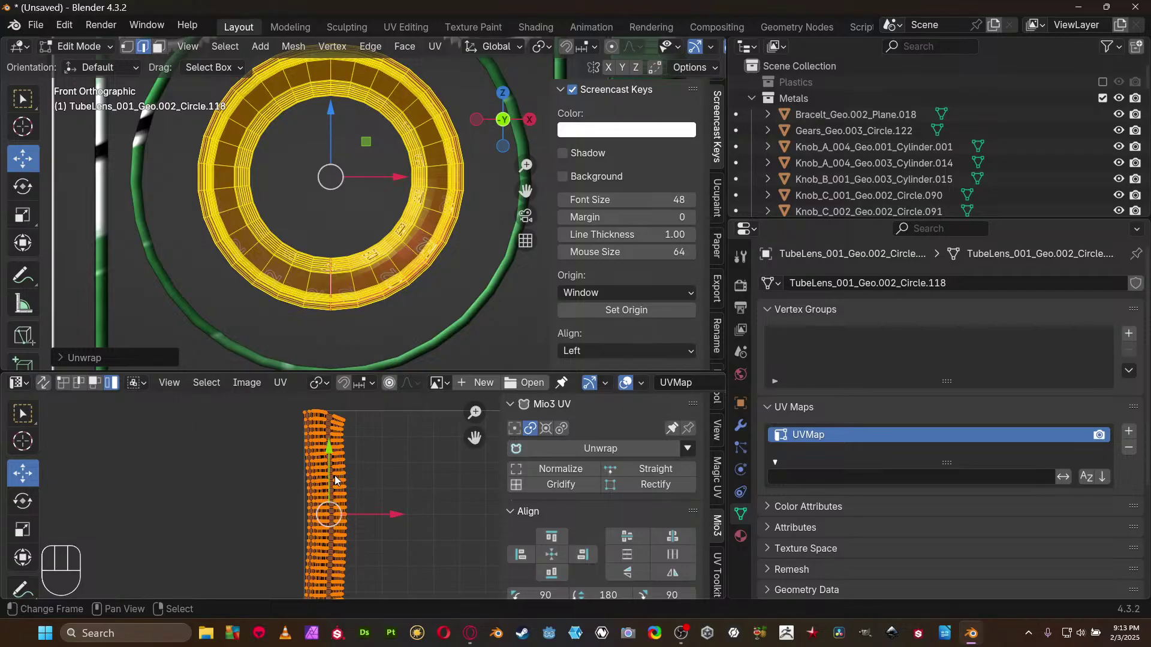
Step: Straighten the lens tube's selected UV island with Straighten UVs
key("shift+q")
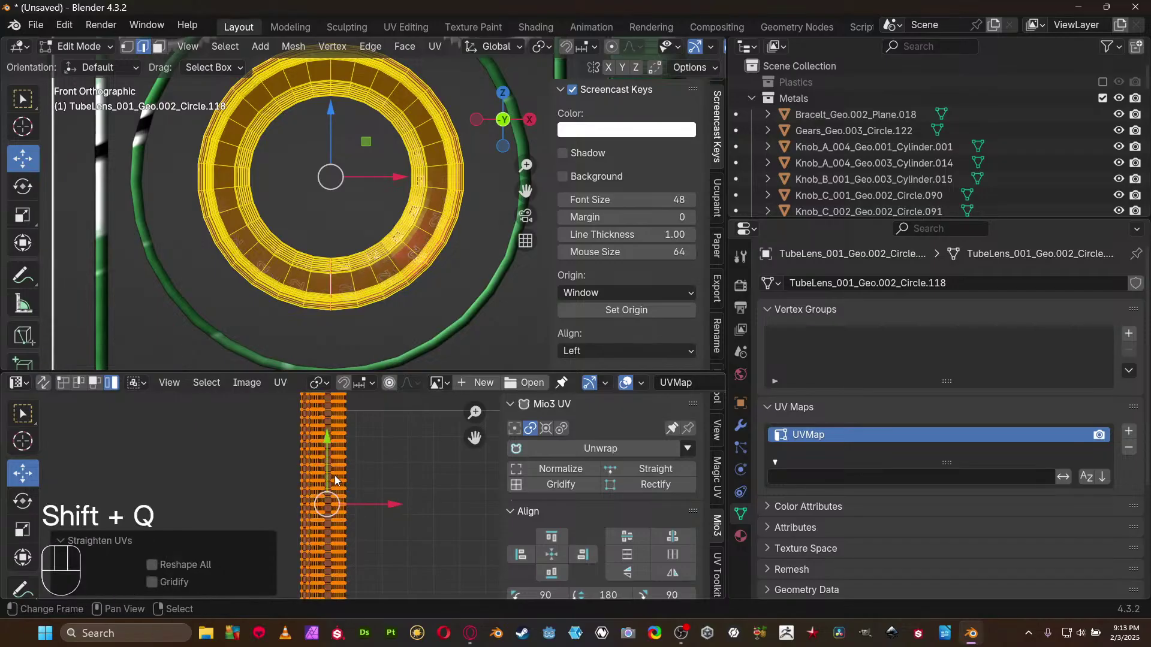
scroll(384, 458, "down", 3)
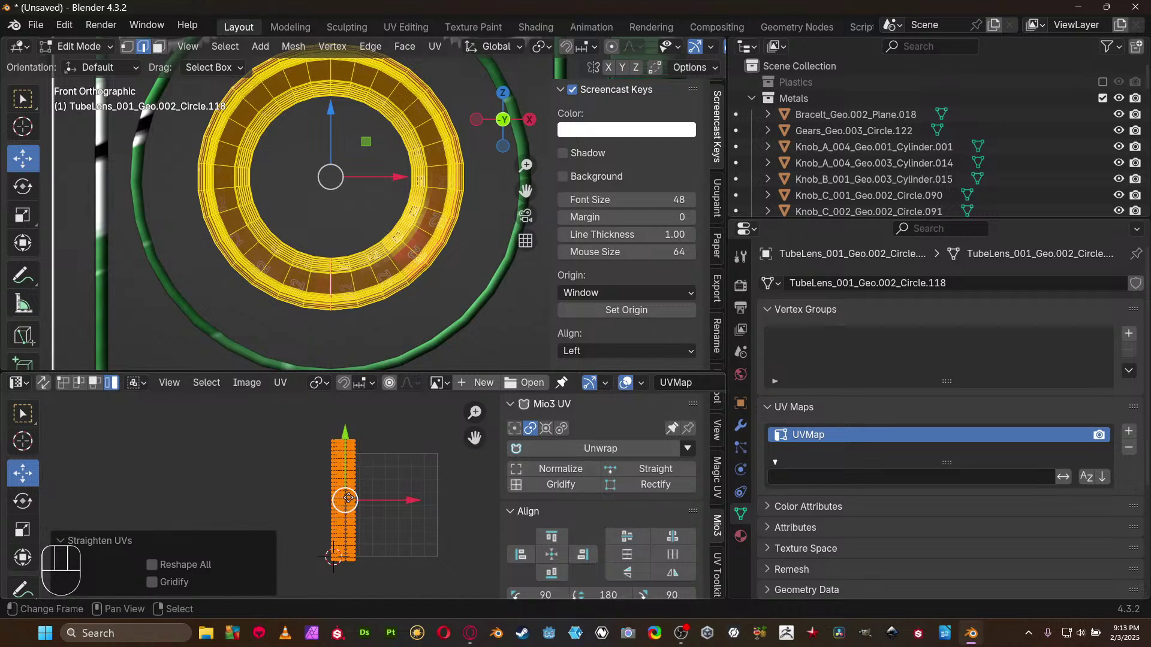
scroll(358, 486, "up", 5)
scroll(362, 476, "down", 3)
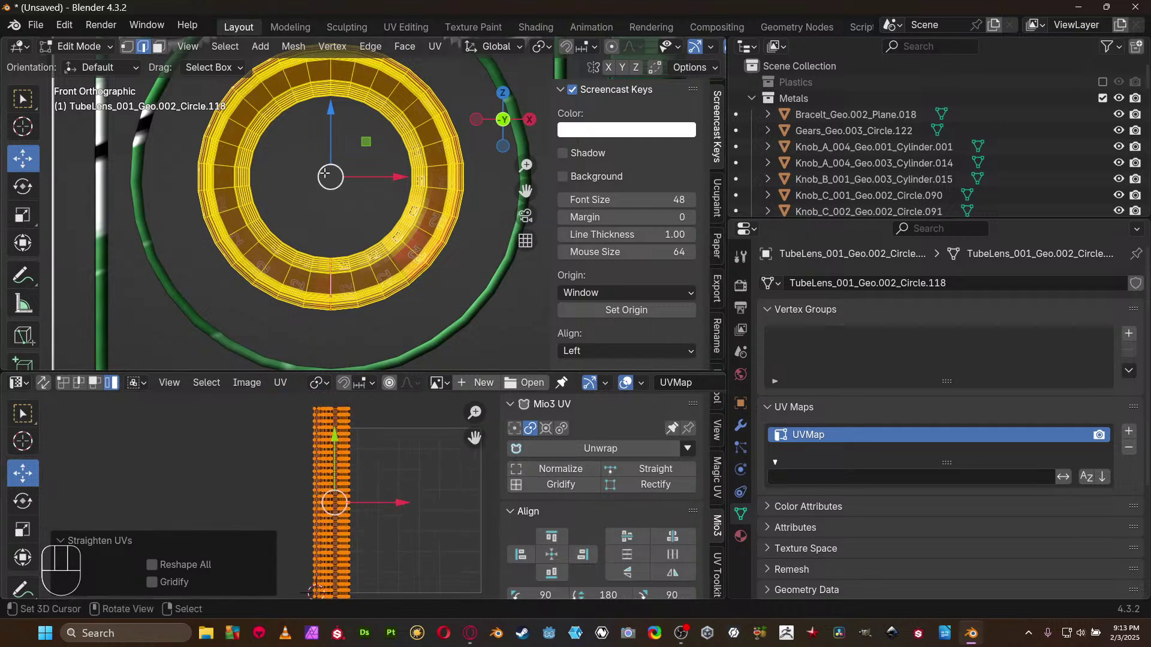
Step: Set the Metallic value of the lens tube's Metal_m material to 0
middle_click_drag(305, 177, 247, 187)
mouse_move(328, 201)
middle_mouse_down()
mouse_move(297, 211)
mouse_move(347, 212)
middle_mouse_up()
right_click(307, 266)
scroll(328, 257, "up", 4)
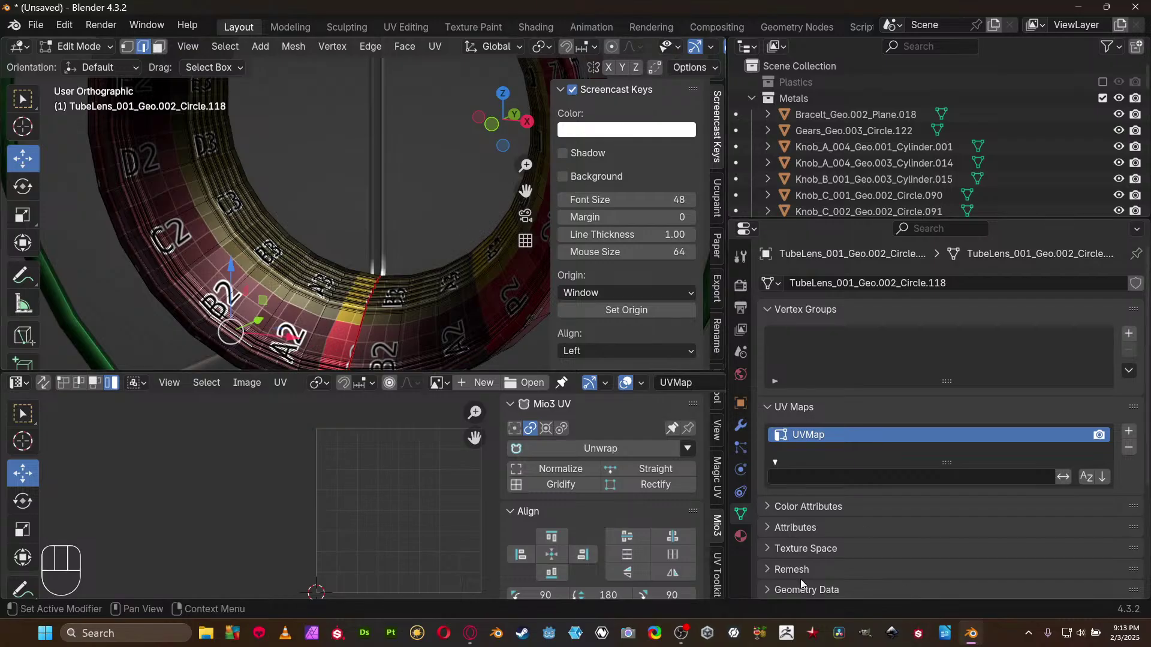
left_click(741, 536)
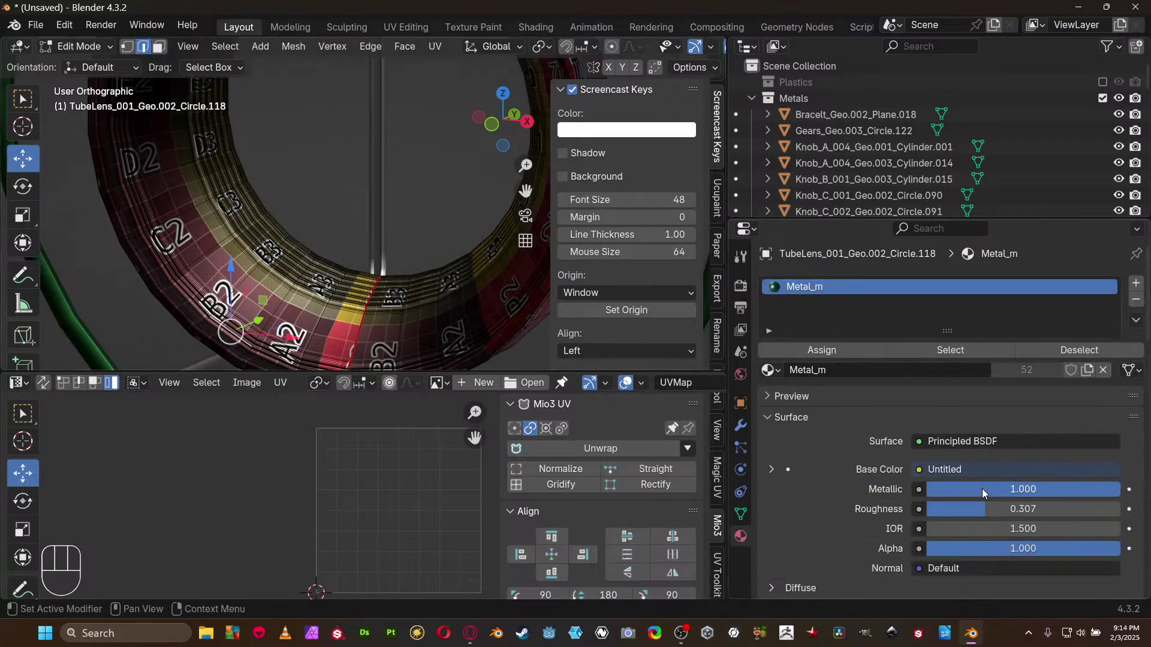
left_click_drag(983, 489, 790, 489)
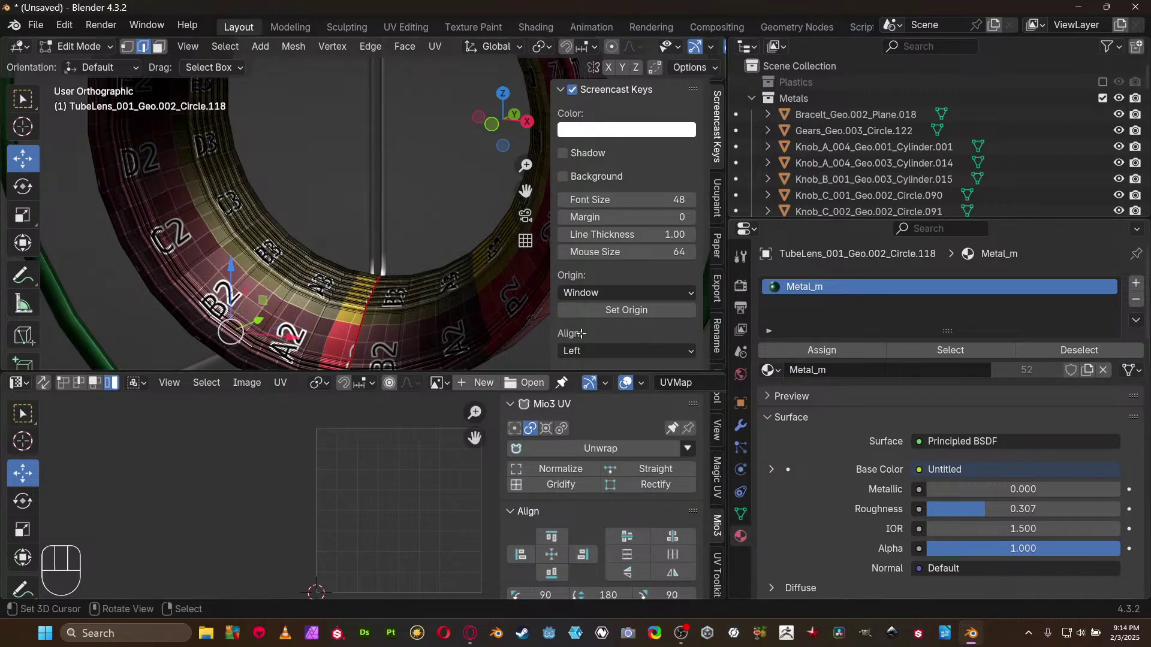
Step: Set the viewport shading background to World, trying the Viewport and Theme options as well
scroll(452, 208, "down", 3)
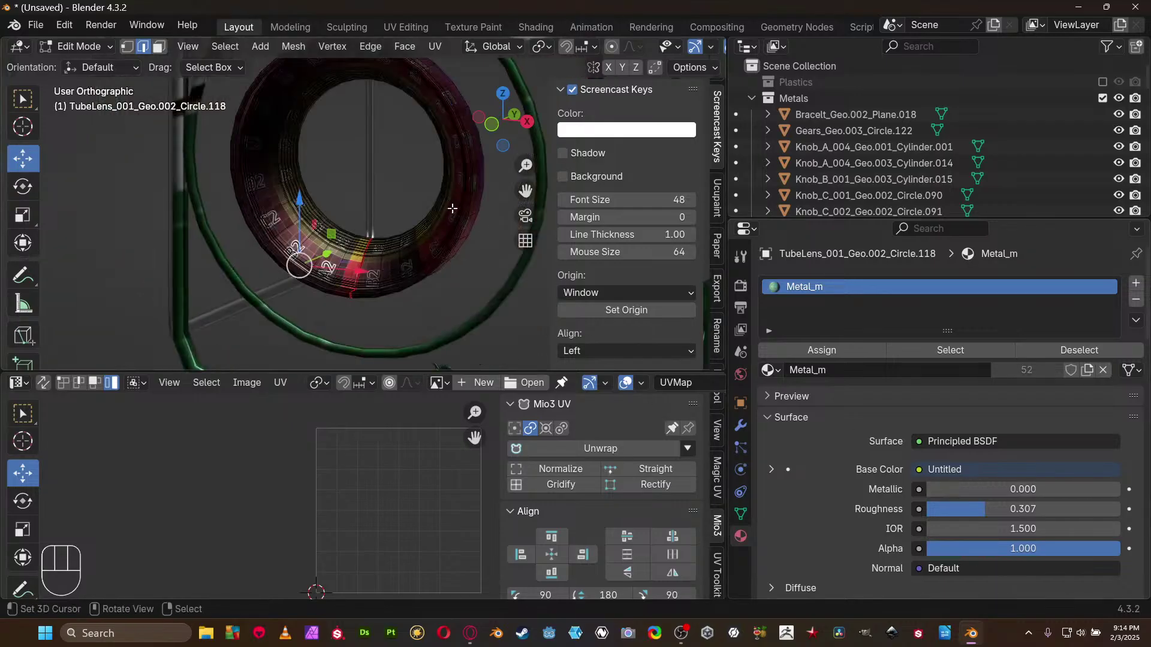
middle_click_drag(452, 208, 440, 256, "shift")
middle_click_drag(665, 48, 448, 45)
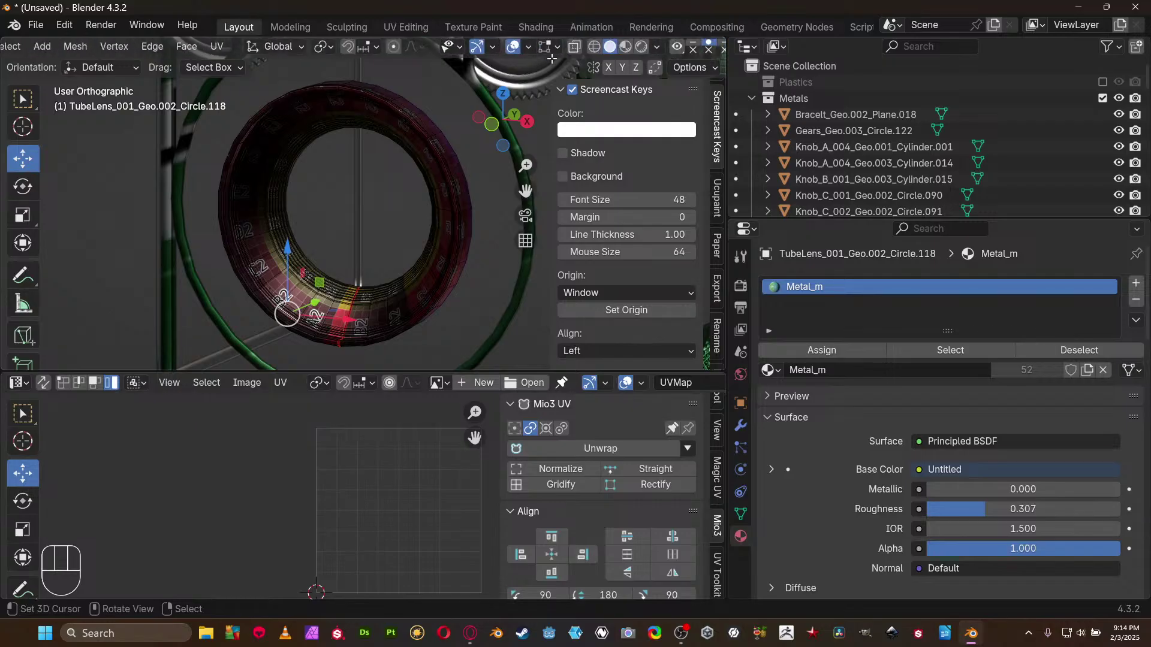
left_click(656, 47)
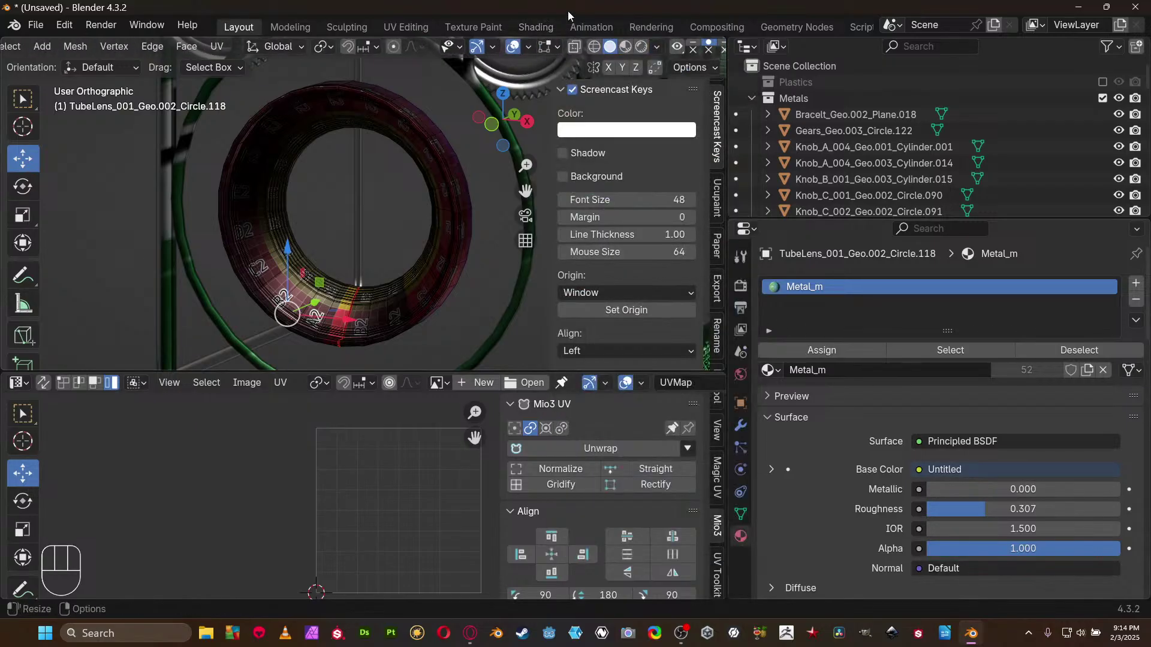
left_click(657, 48)
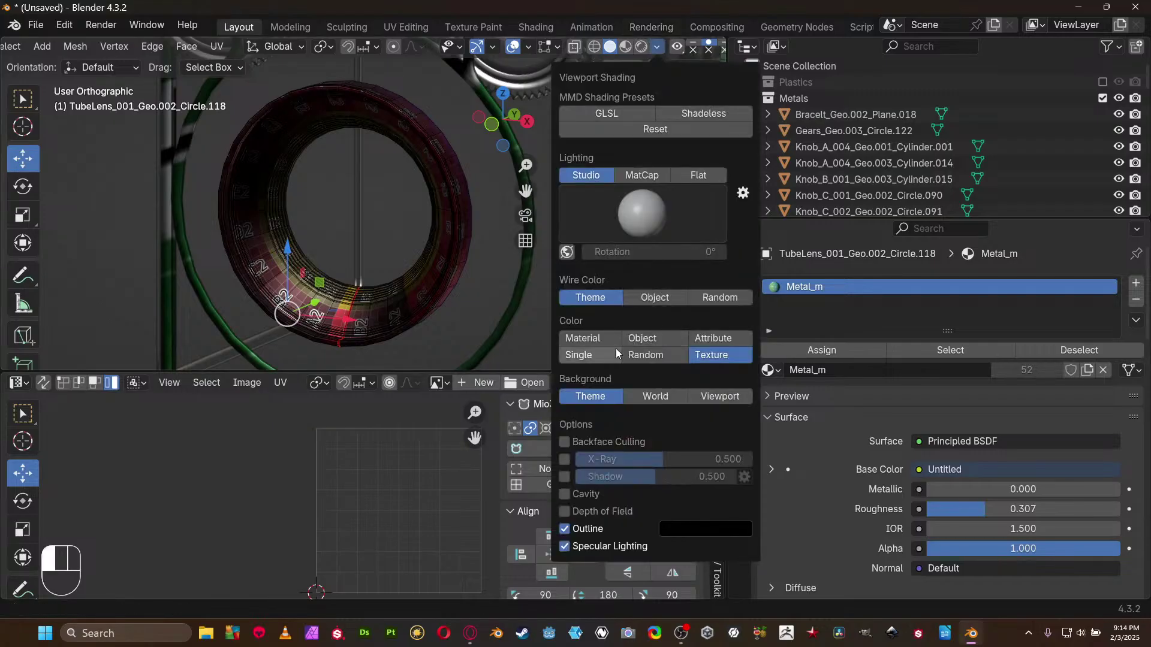
left_click(663, 399)
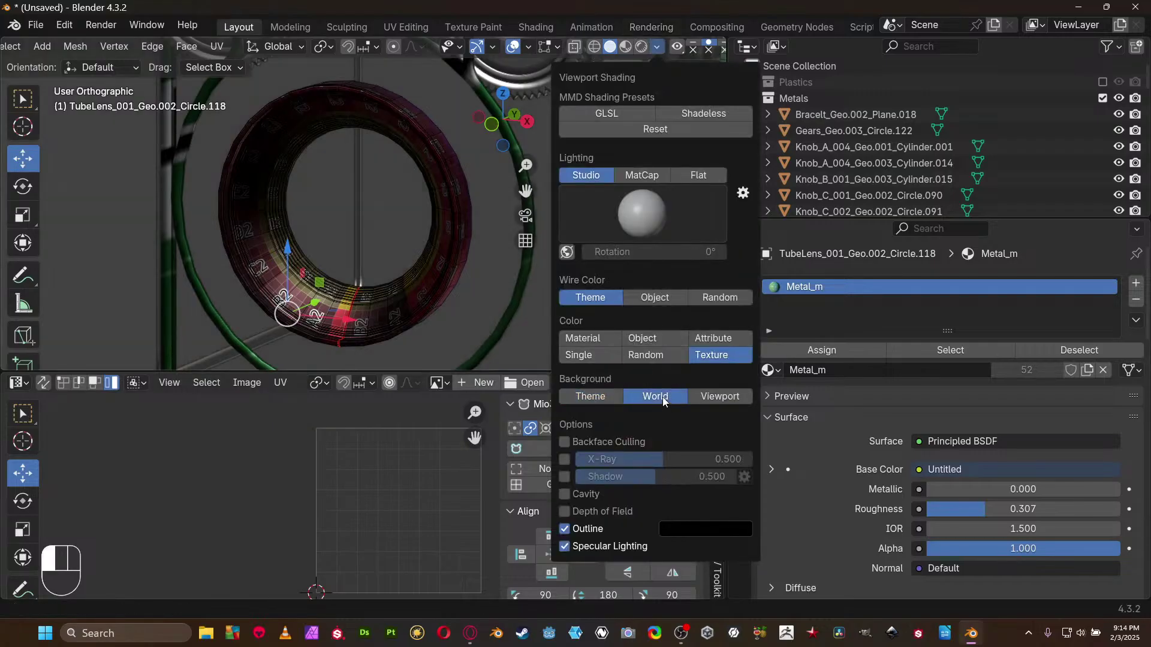
left_click(712, 396)
left_click(616, 398)
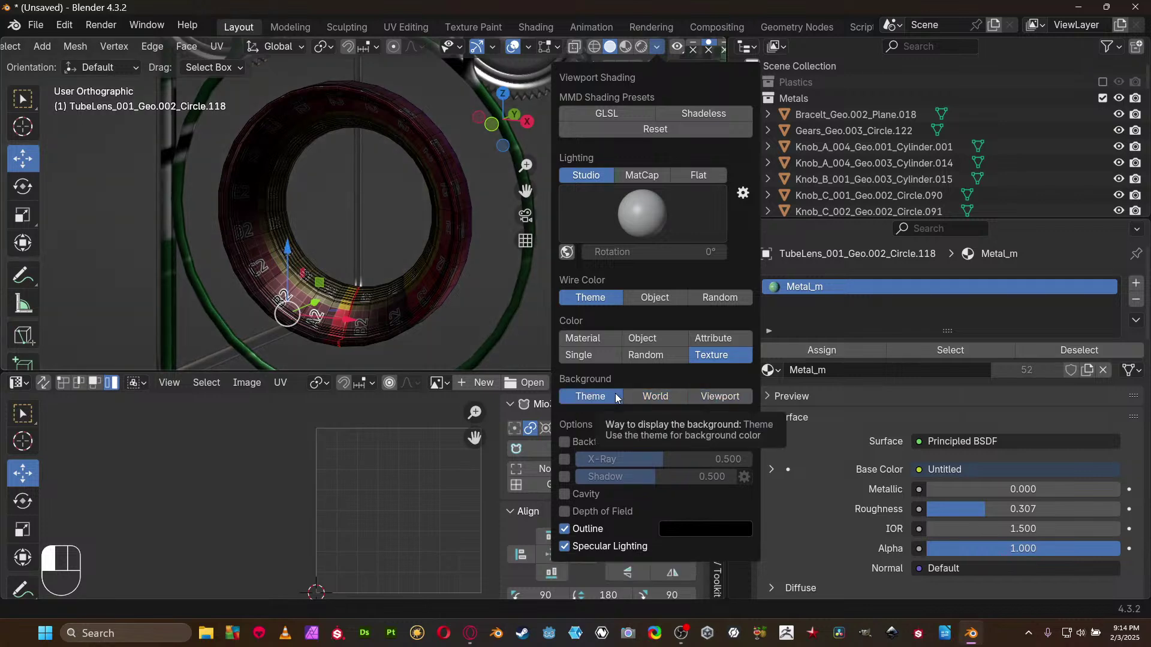
left_click(660, 394)
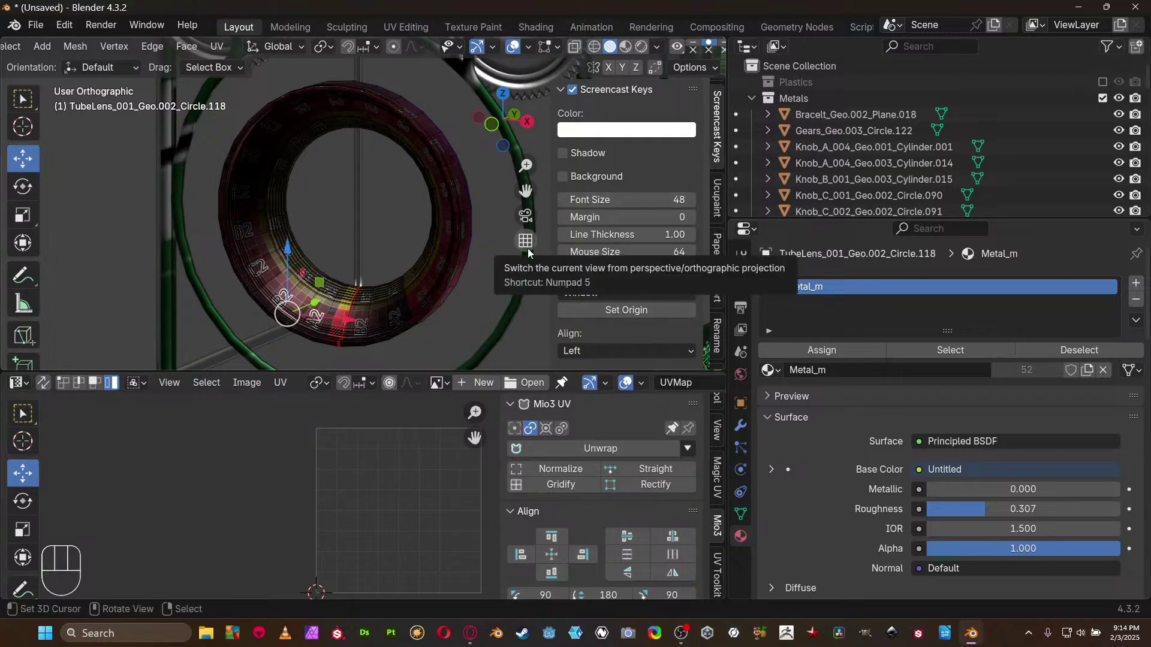
Step: Hide the 3D viewport's sidebar and expand the Coat settings of the Metal_m material
key("n")
middle_click_drag(471, 280, 461, 245)
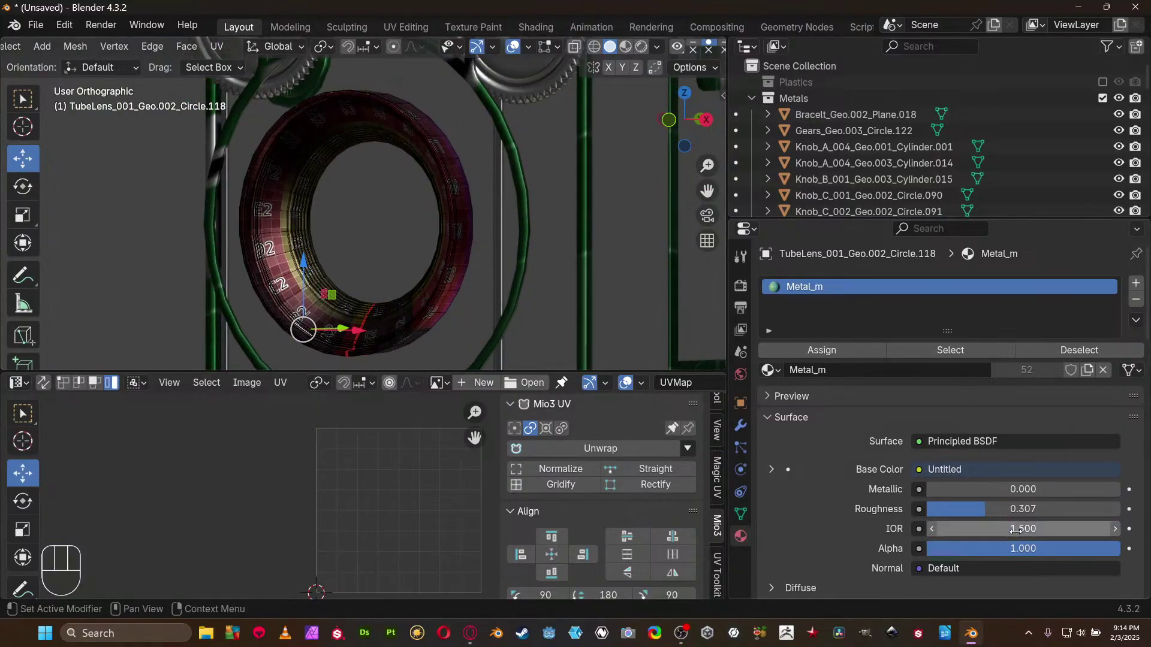
scroll(999, 530, "down", 12)
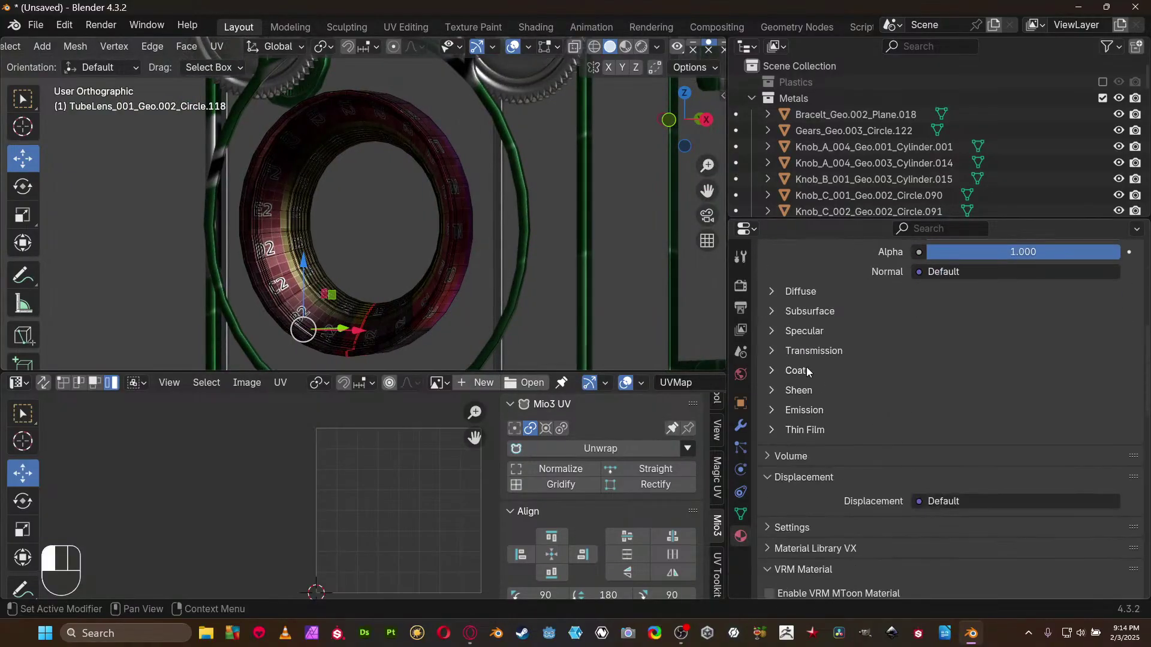
left_click(797, 370)
scroll(870, 390, "up", 8)
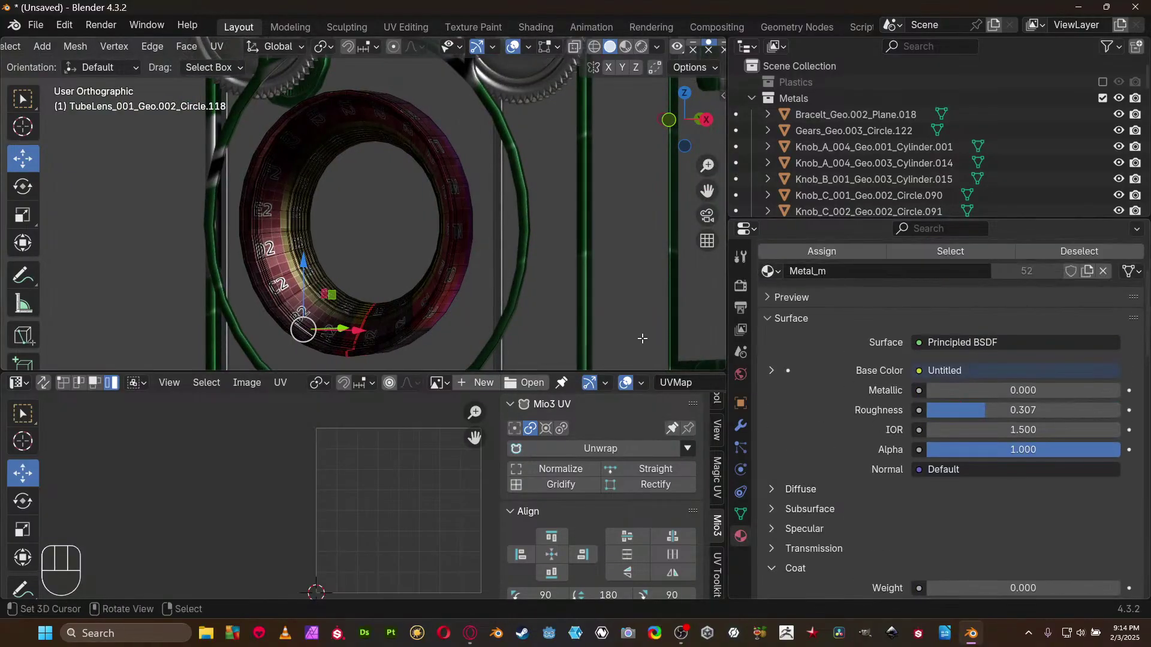
Step: Leave Edit Mode and examine the checker texture around the lens tube's seam
key("Tab")
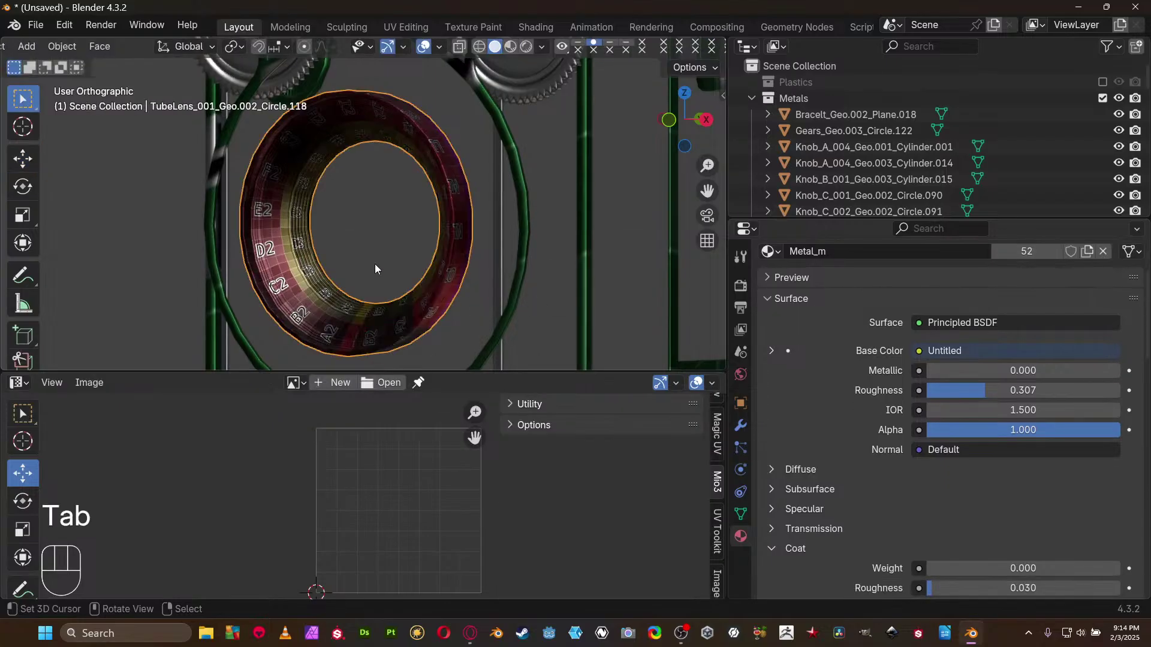
middle_click_drag(375, 263, 459, 296)
scroll(383, 268, "up", 4)
middle_click_drag(383, 269, 426, 154, "shift")
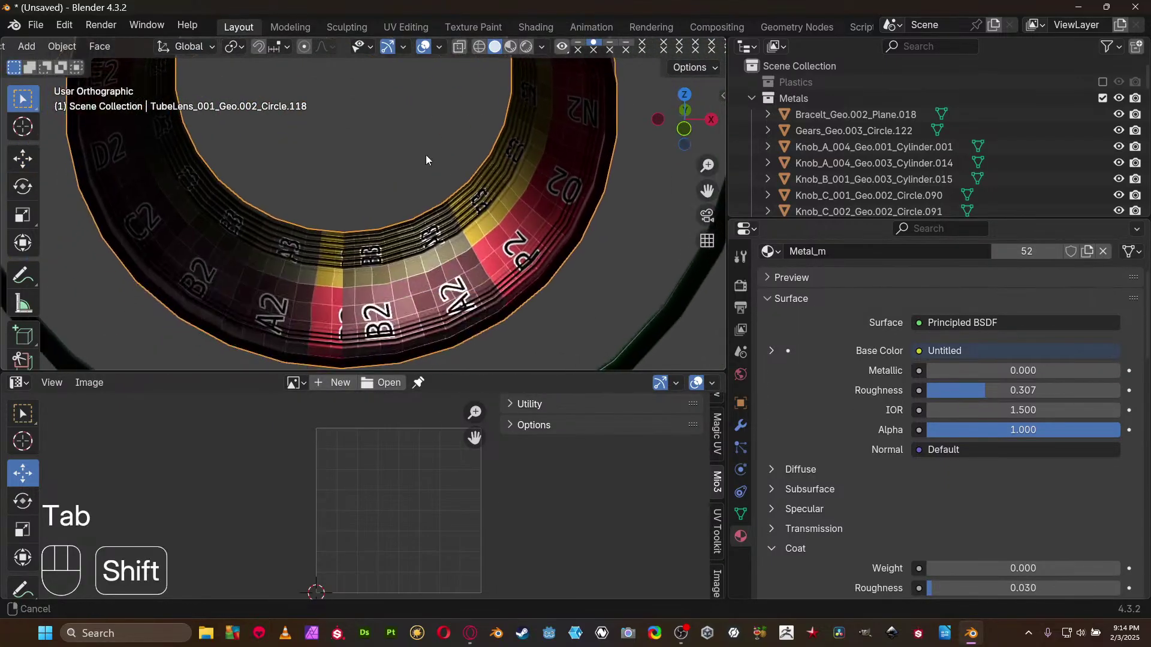
middle_click_drag(406, 194, 487, 291)
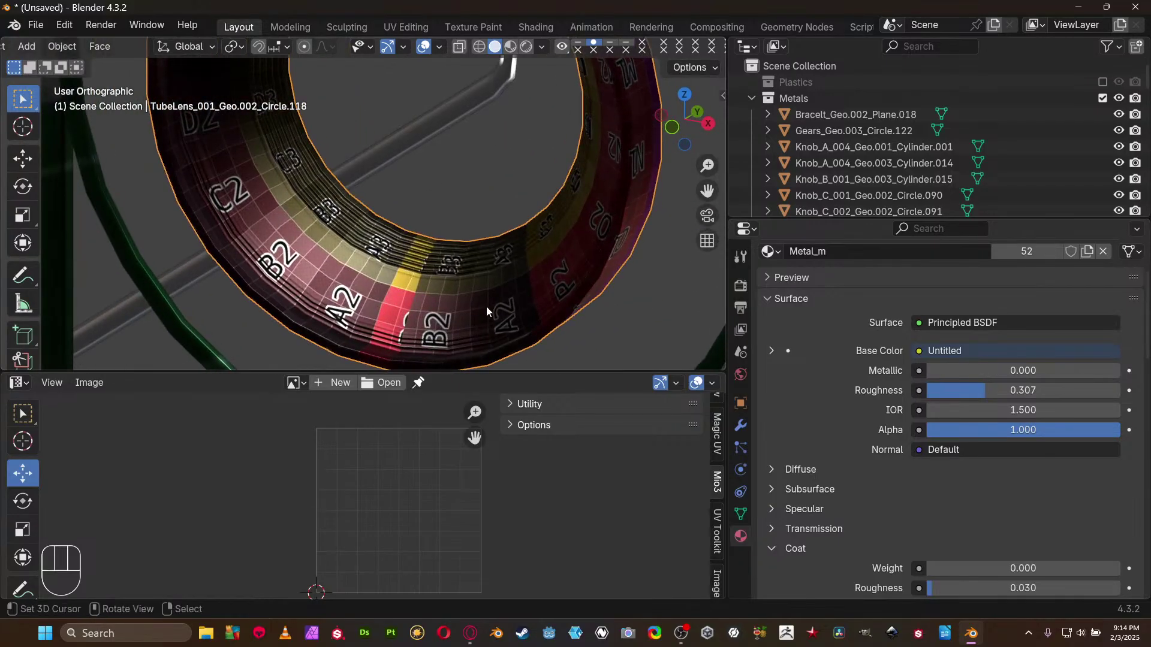
middle_click_drag(380, 225, 427, 249)
scroll(427, 248, "up", 2)
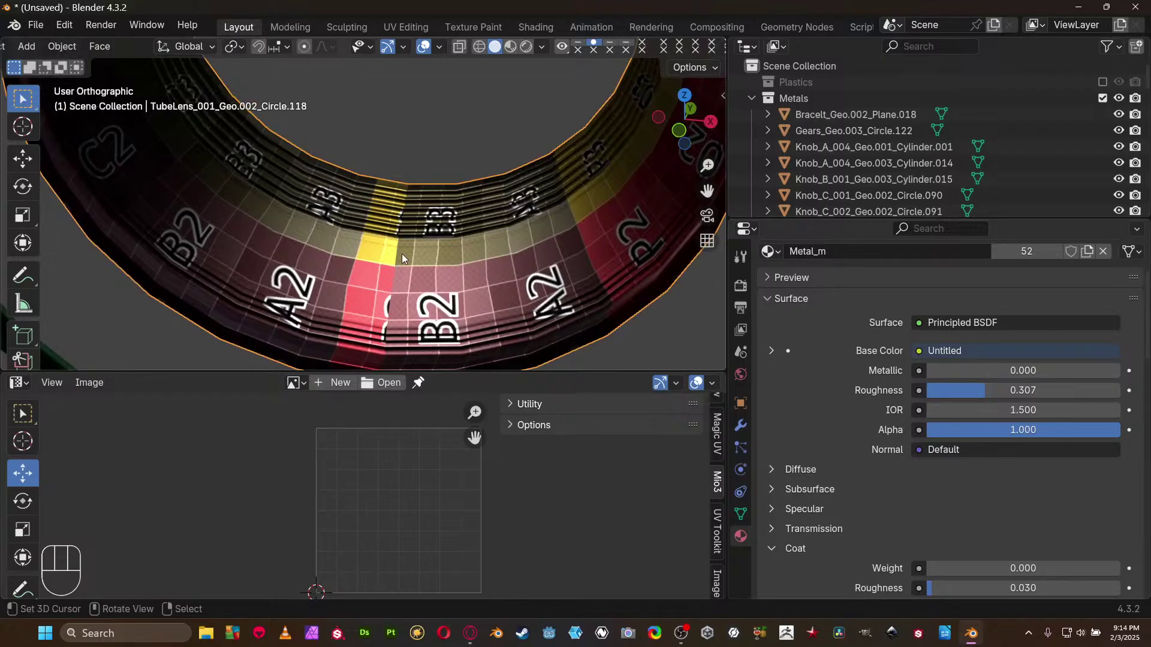
Step: Enter Edit Mode and select the crosswise seam edge loop at the lowest point of the lens tube
key("Tab")
right_click(388, 278, "alt")
middle_click_drag(387, 278, 434, 238)
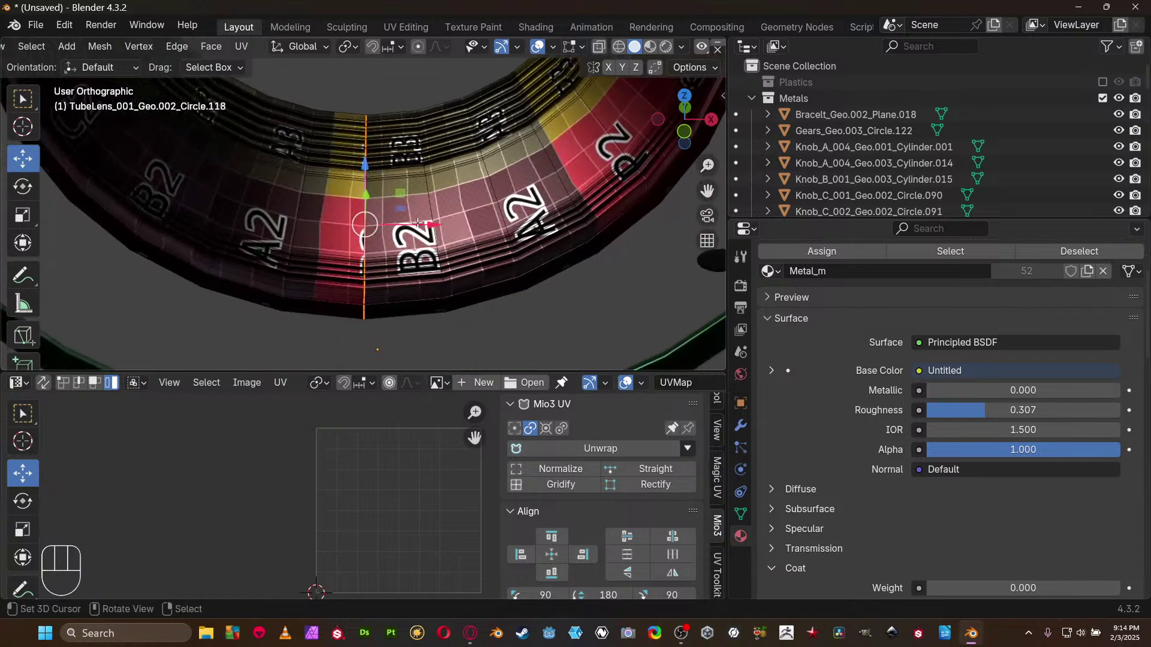
Step: Return to Object Mode and add a Subdivision Surface modifier to the lens tube
key("Tab")
left_click(741, 425)
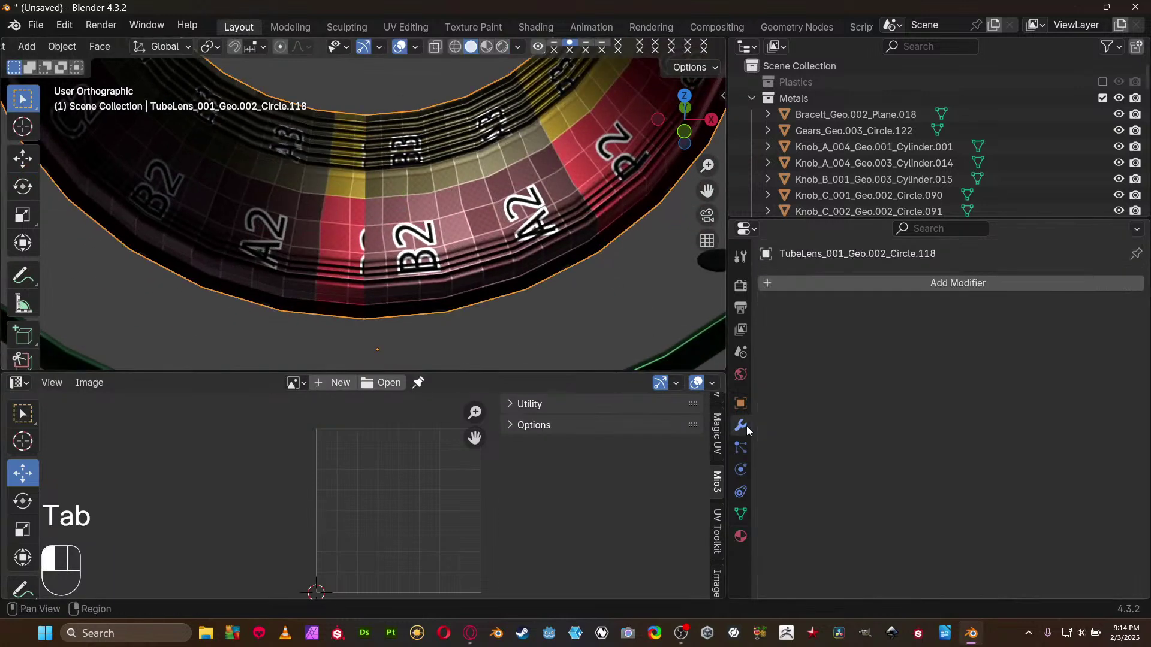
left_click(839, 285)
mouse_move(832, 343)
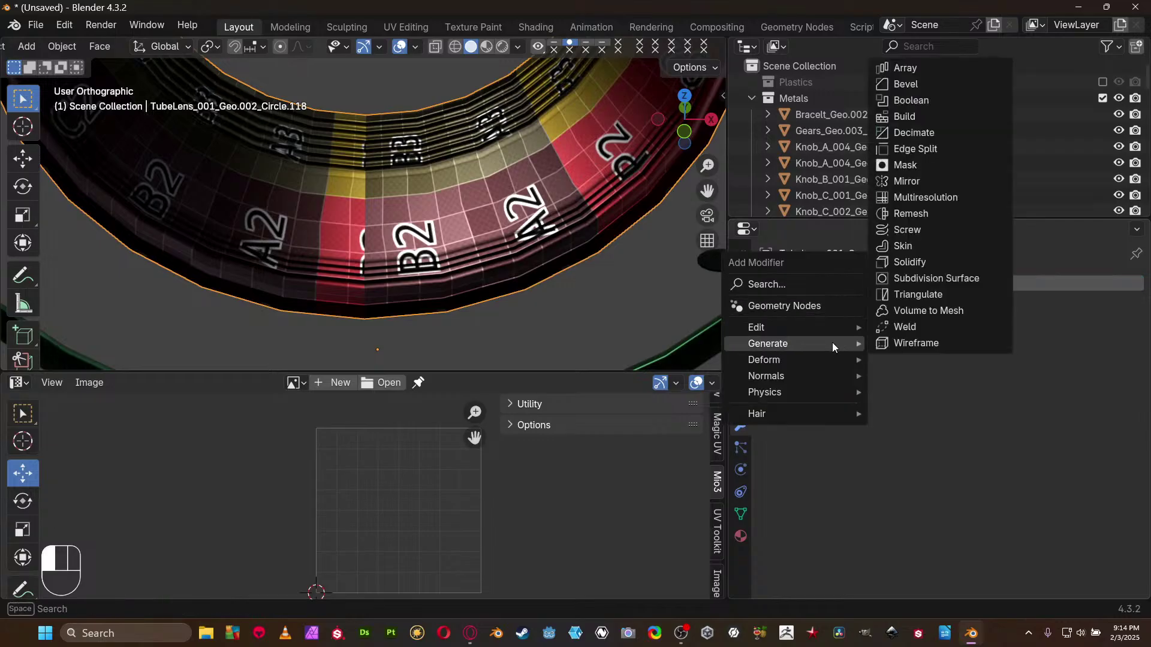
left_click(908, 278)
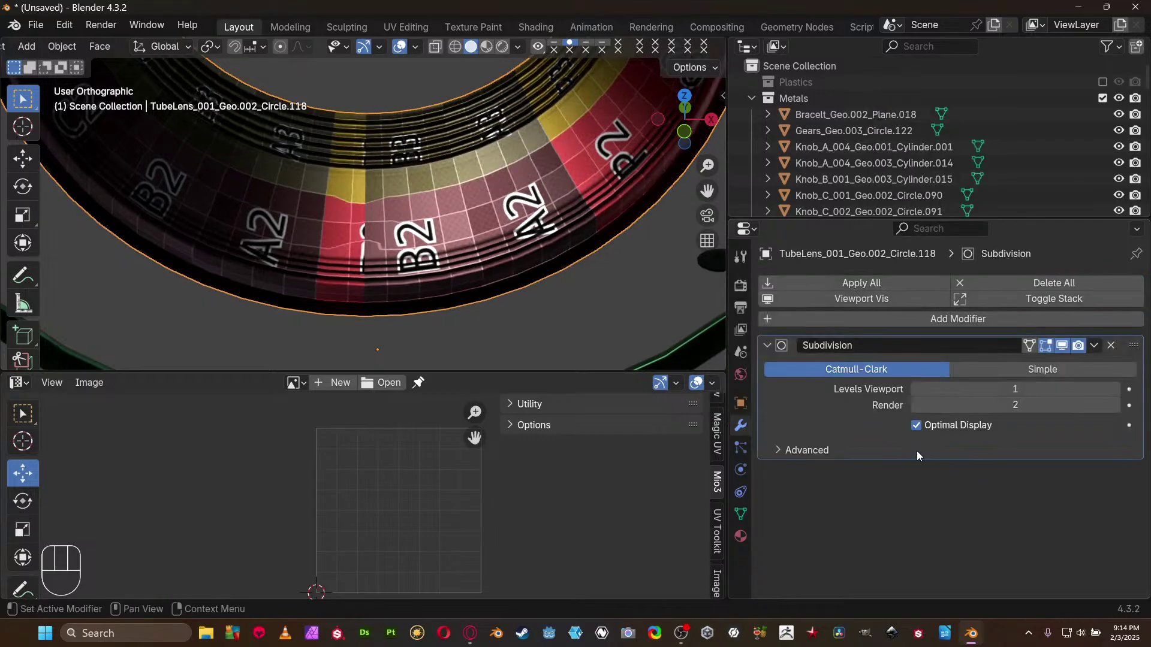
Step: Set the Subdivision modifier's advanced UV Smooth option to Keep Corners
left_click(851, 449)
left_click(961, 514)
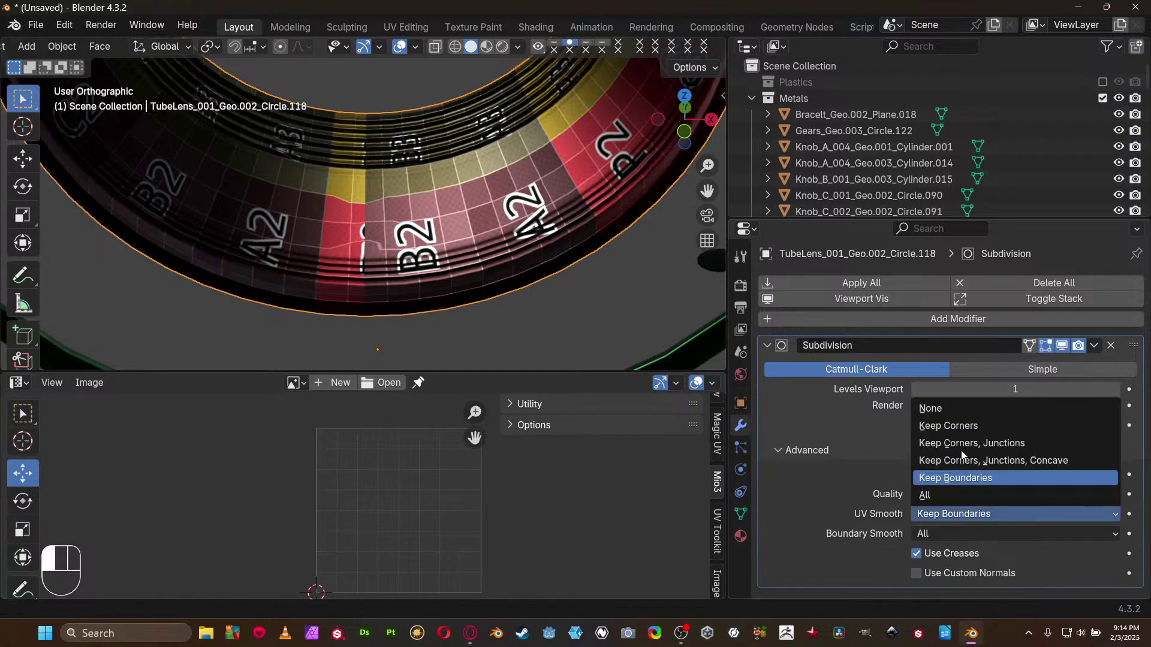
left_click(968, 427)
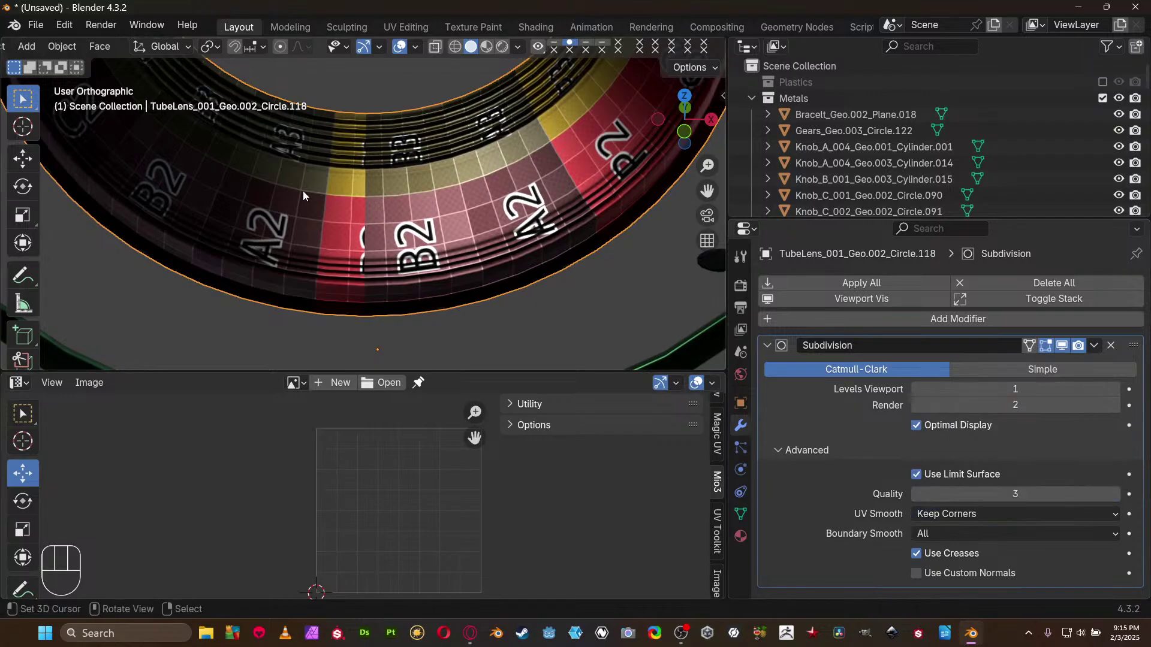
Step: In Edit Mode, select the crosswise edge loops on both sides of the seam and view the mesh in wireframe
scroll(303, 191, "down", 2)
middle_click_drag(303, 190, 366, 217, "shift")
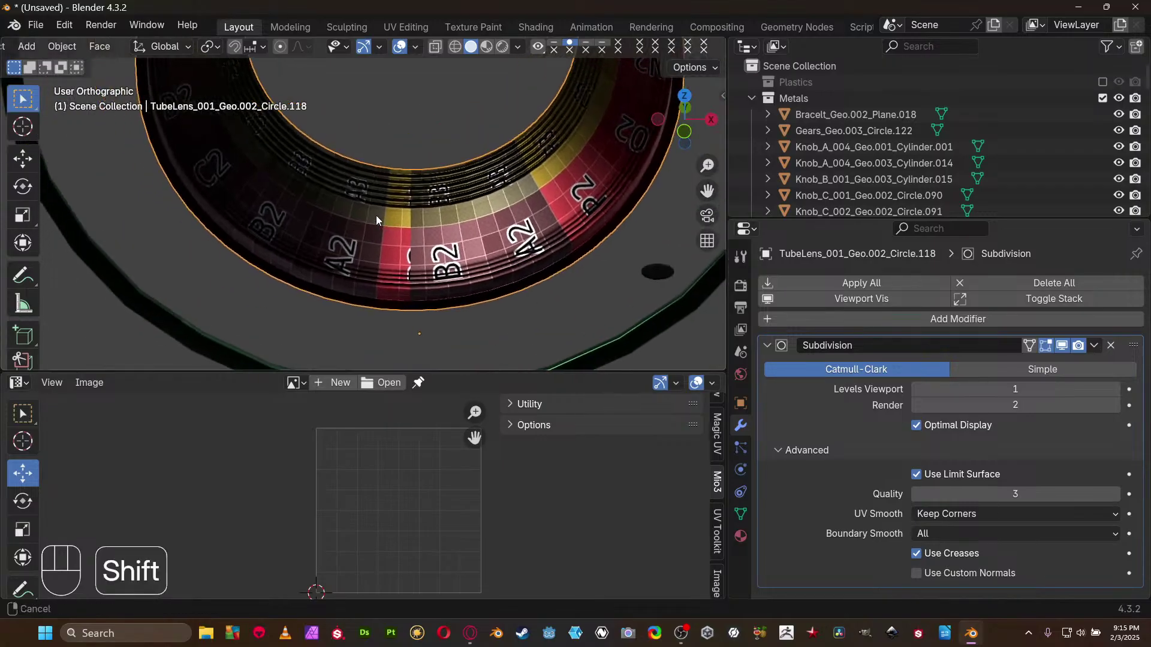
key("Tab")
left_click(511, 218)
scroll(469, 274, "up", 2)
scroll(469, 274, "up", 1)
key("a")
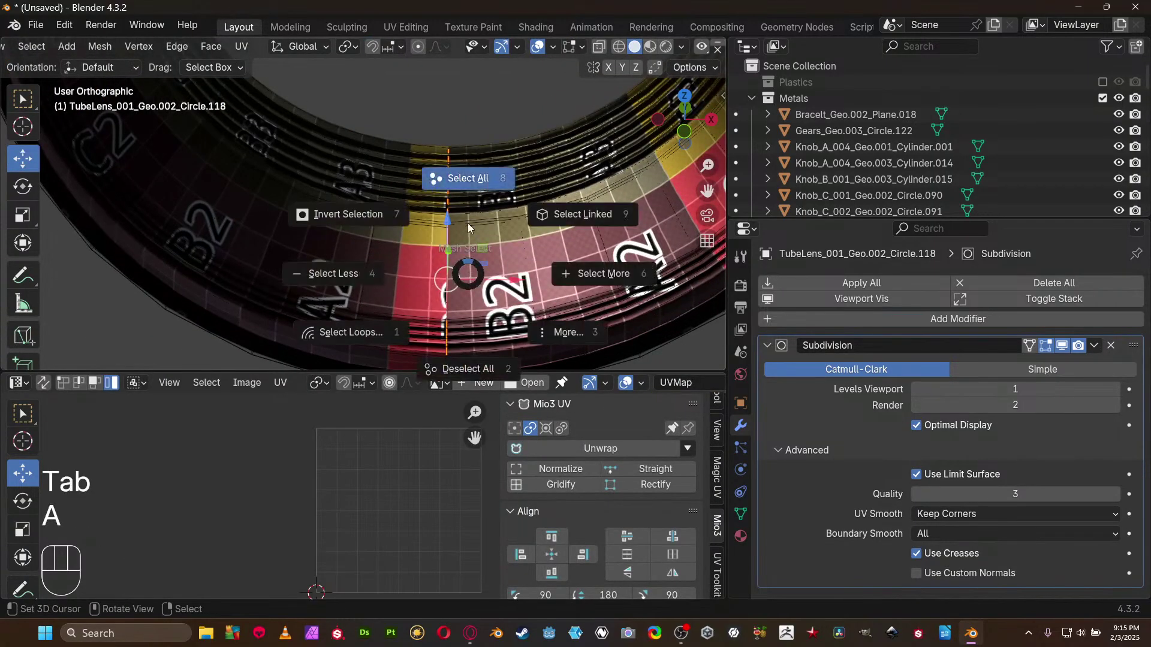
left_click(468, 223)
key("alt+a")
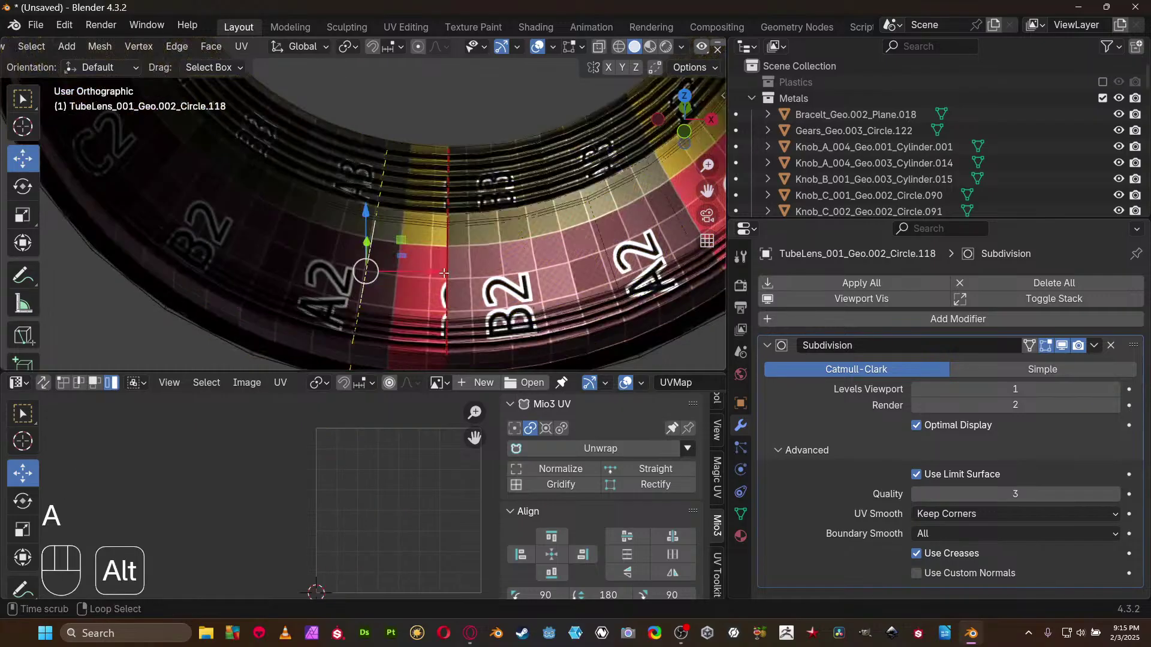
left_click(533, 257, "alt+shift")
key("shift+z")
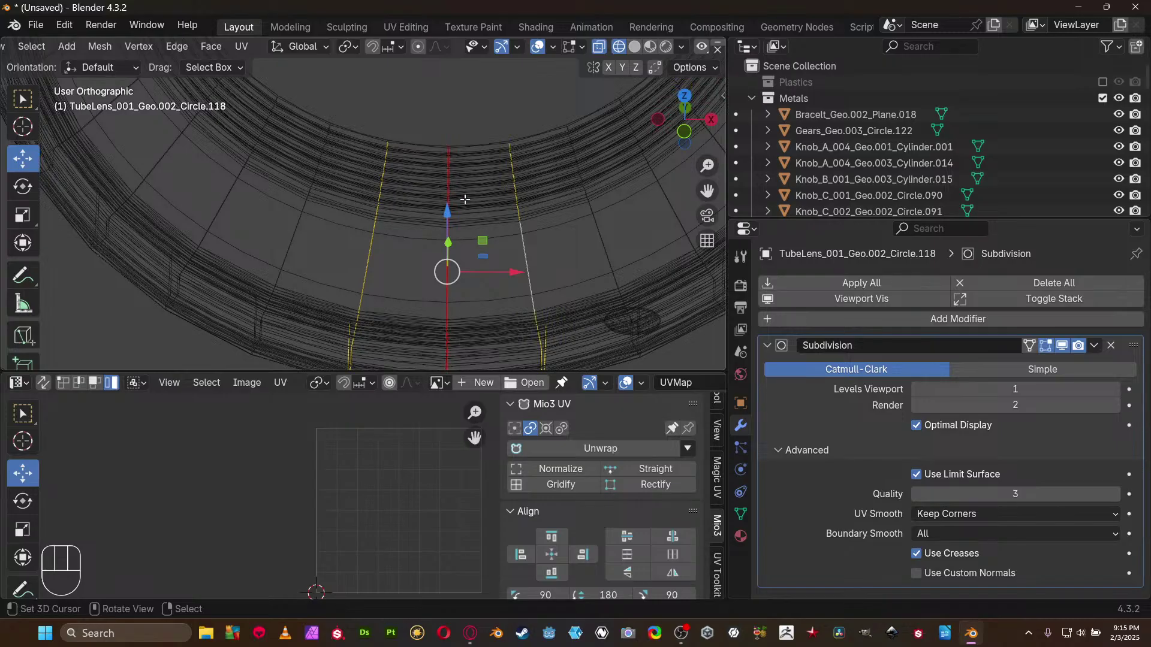
scroll(464, 200, "down", 3)
middle_click_drag(467, 212, 444, 211)
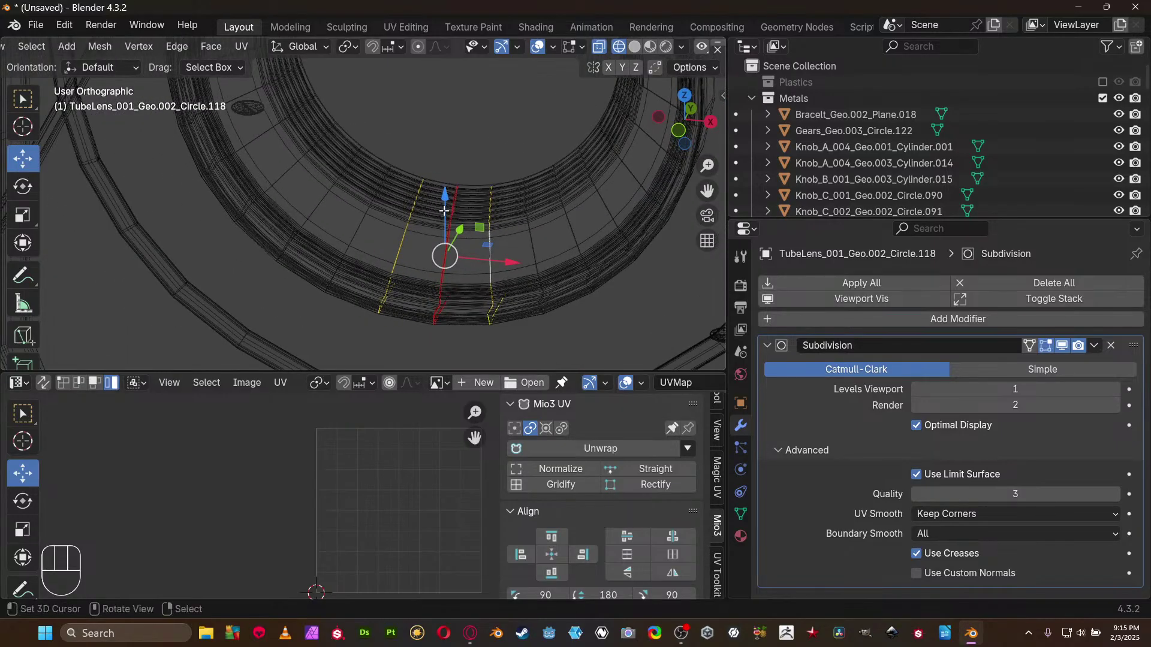
Step: Return to Object Mode with solid shading and maximize the 3D viewport
key("Tab")
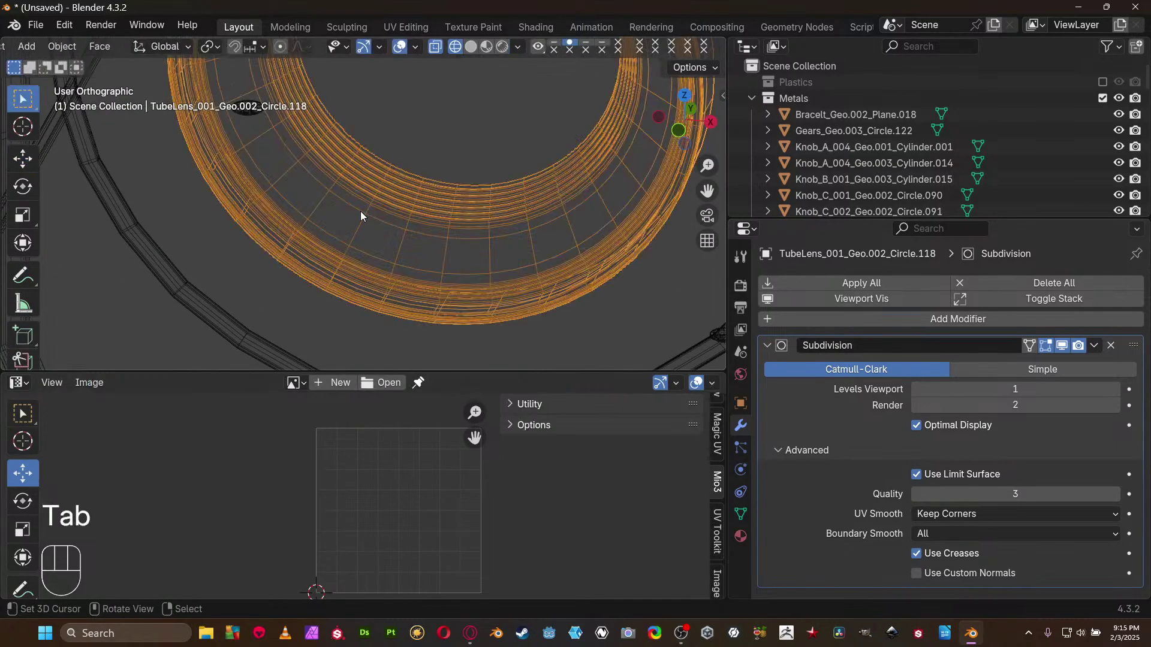
key("z")
key("ctrl+space")
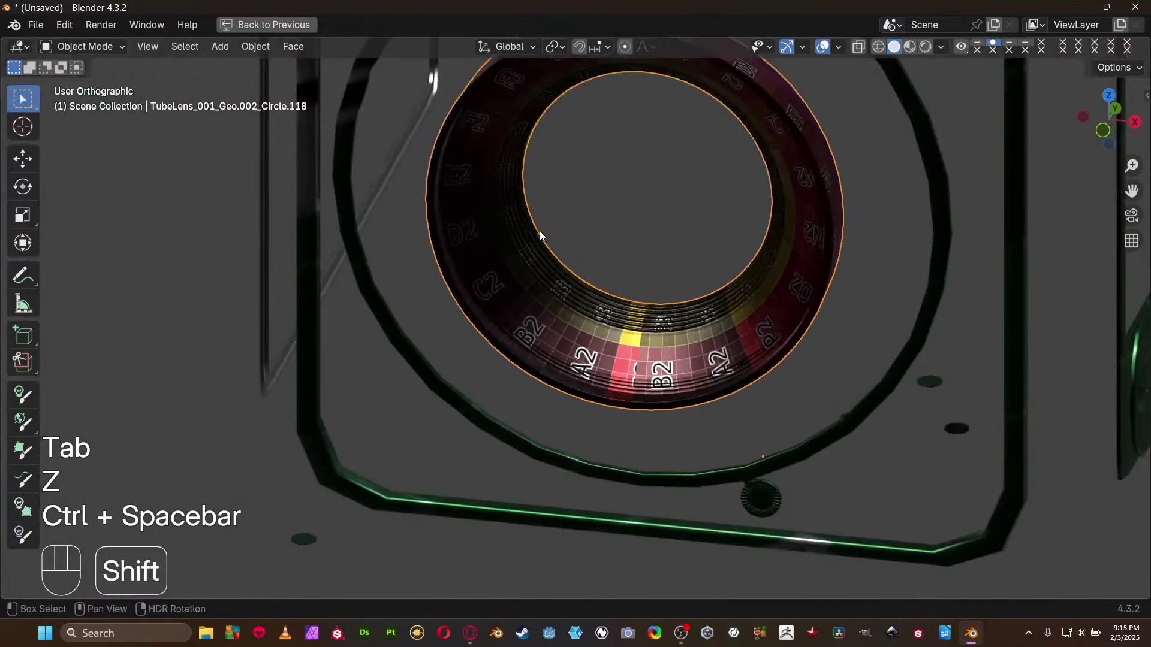
Step: Select the upper lens tube on the camera's front
middle_click_drag(540, 231, 444, 378, "shift")
scroll(478, 295, "down", 4)
middle_click_drag(530, 297, 495, 265)
middle_click_drag(494, 266, 541, 215, "shift")
left_click(541, 214)
Step: Switch to wireframe display and enter Edit Mode on the upper lens tube with edge selection active
key("shift+z")
key("Tab")
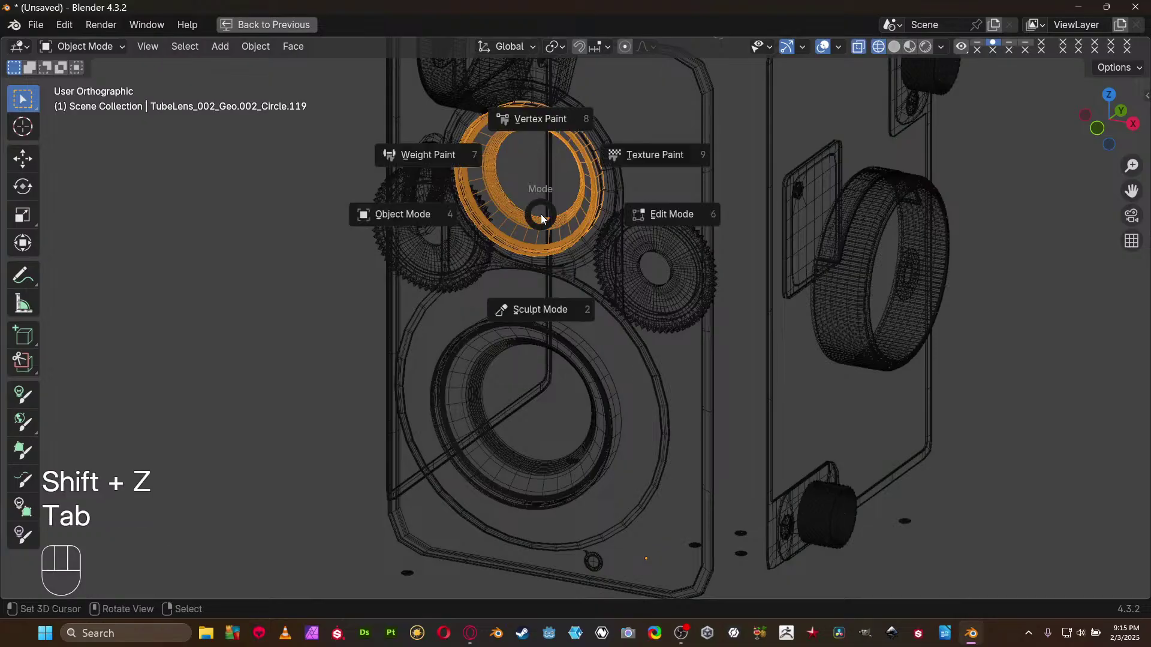
left_click(638, 208)
scroll(599, 226, "up", 4)
middle_click_drag(542, 188, 547, 321, "shift")
key("2")
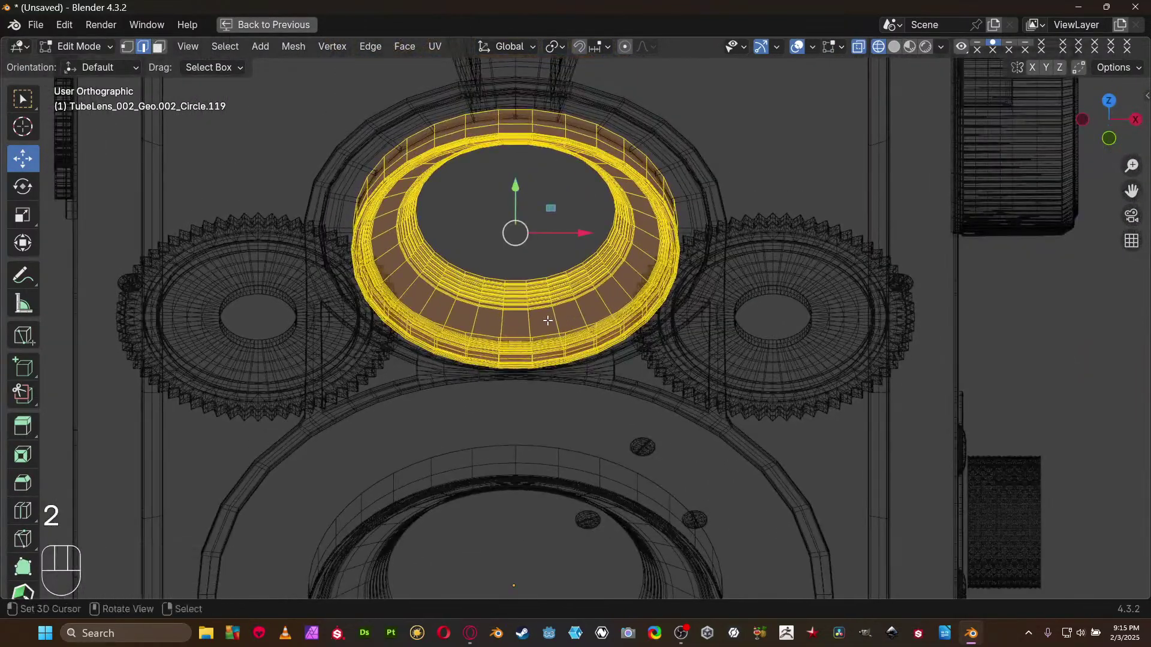
Step: Mark a crosswise edge loop along the underside of the upper lens tube as a seam
left_click(525, 327, "alt")
key("ctrl+e")
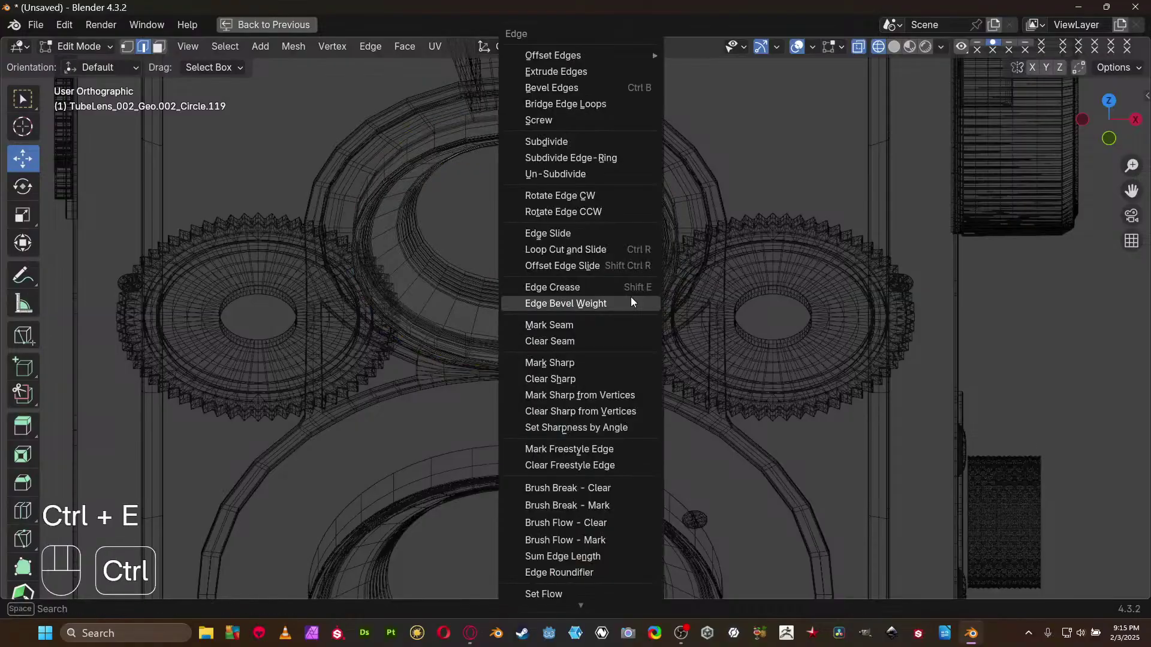
left_click(616, 325)
Step: Unwrap the entire upper lens tube in solid shading with the Minimum Stretch method and straighten the resulting UVs
key("a")
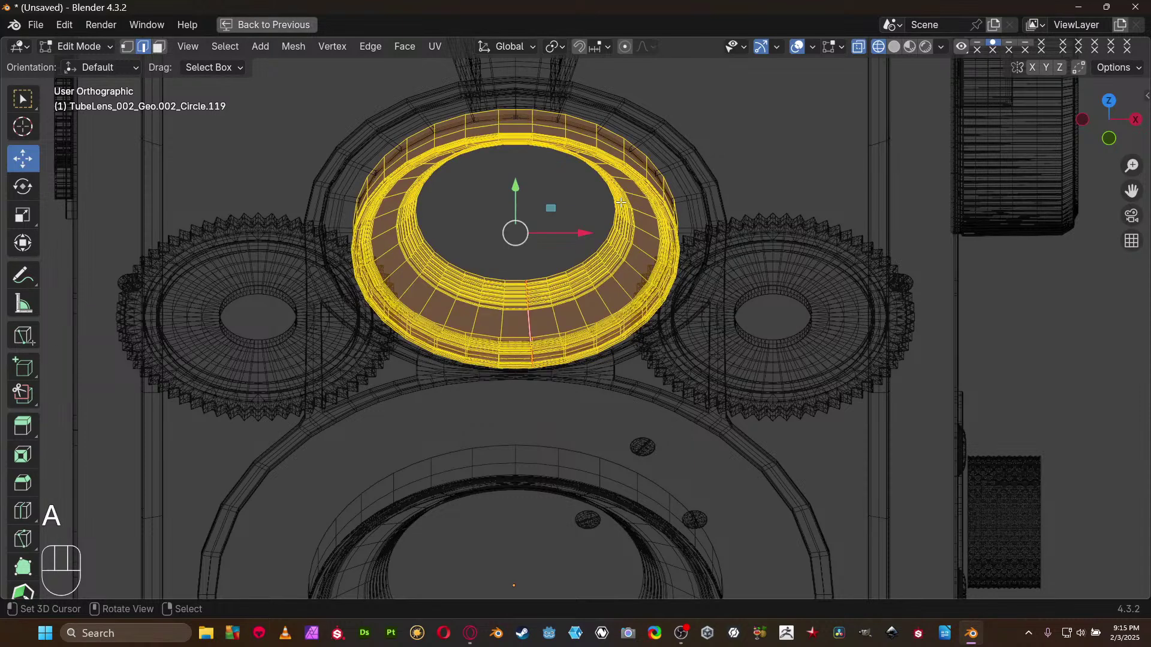
key("shift+z")
key("u")
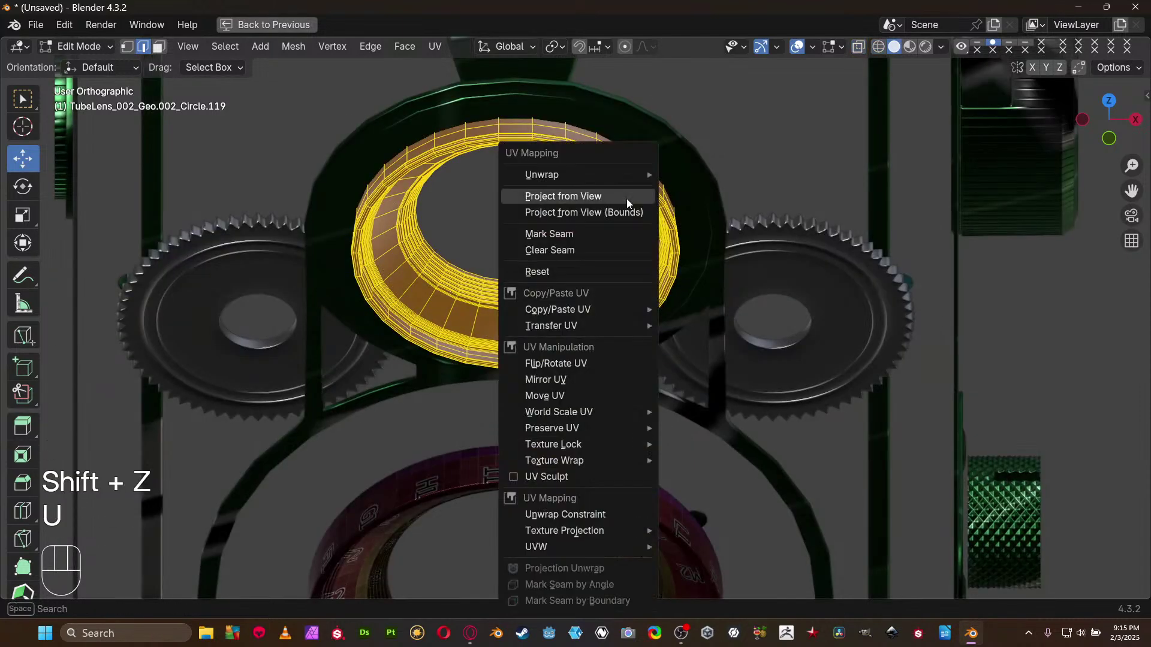
mouse_move(636, 175)
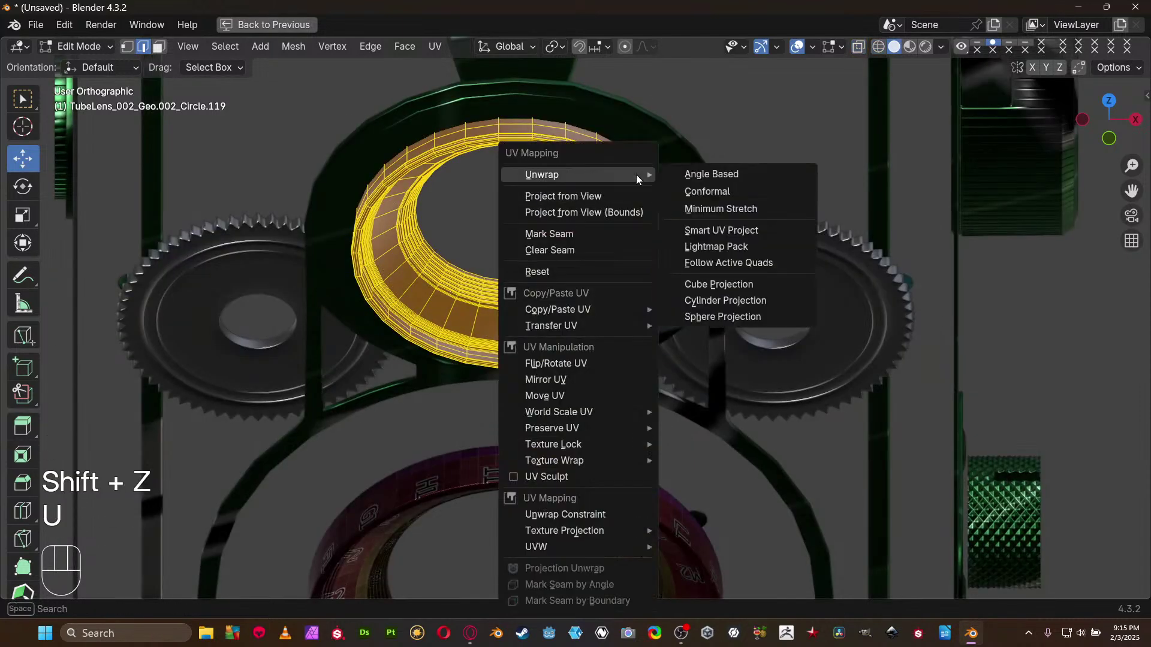
left_click(706, 208)
middle_click_drag(632, 441, 614, 357)
key("ctrl+space")
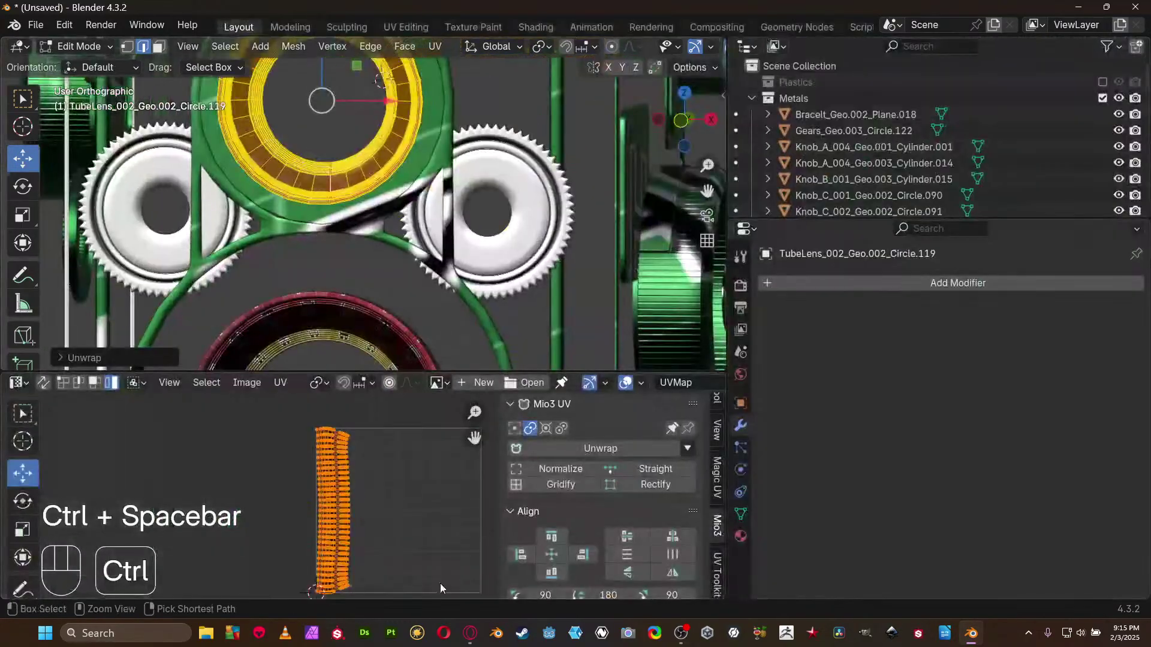
key("shift+q")
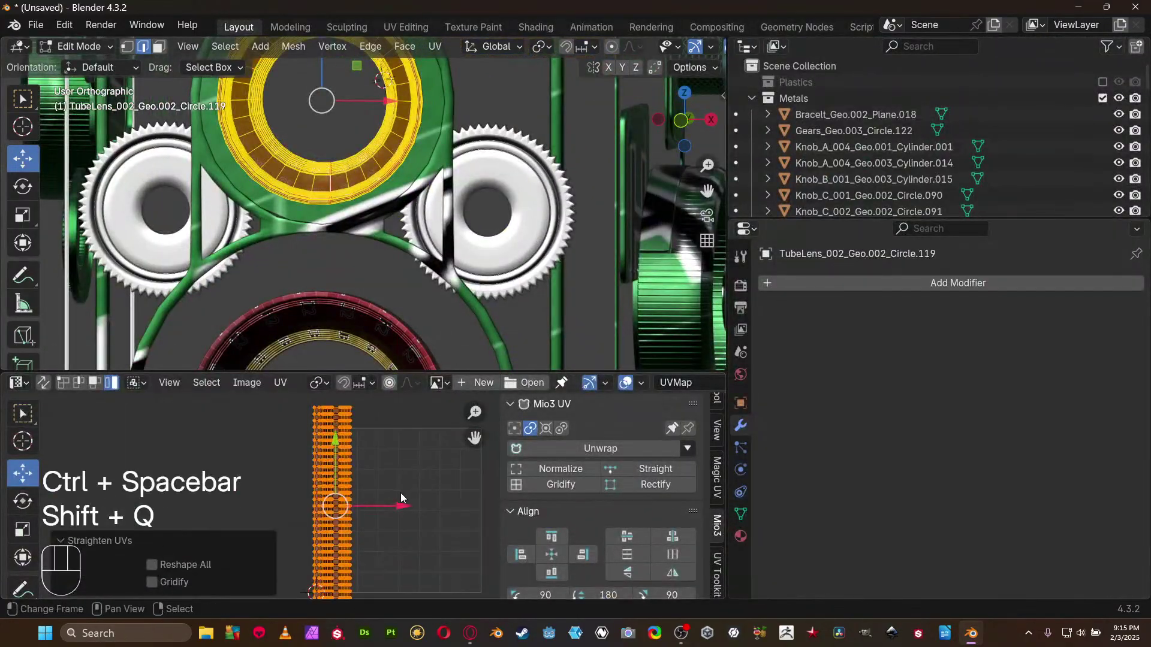
Step: Return to Object Mode, select the lower lens tube and enter Edit Mode on it
key("Tab")
left_click(322, 257)
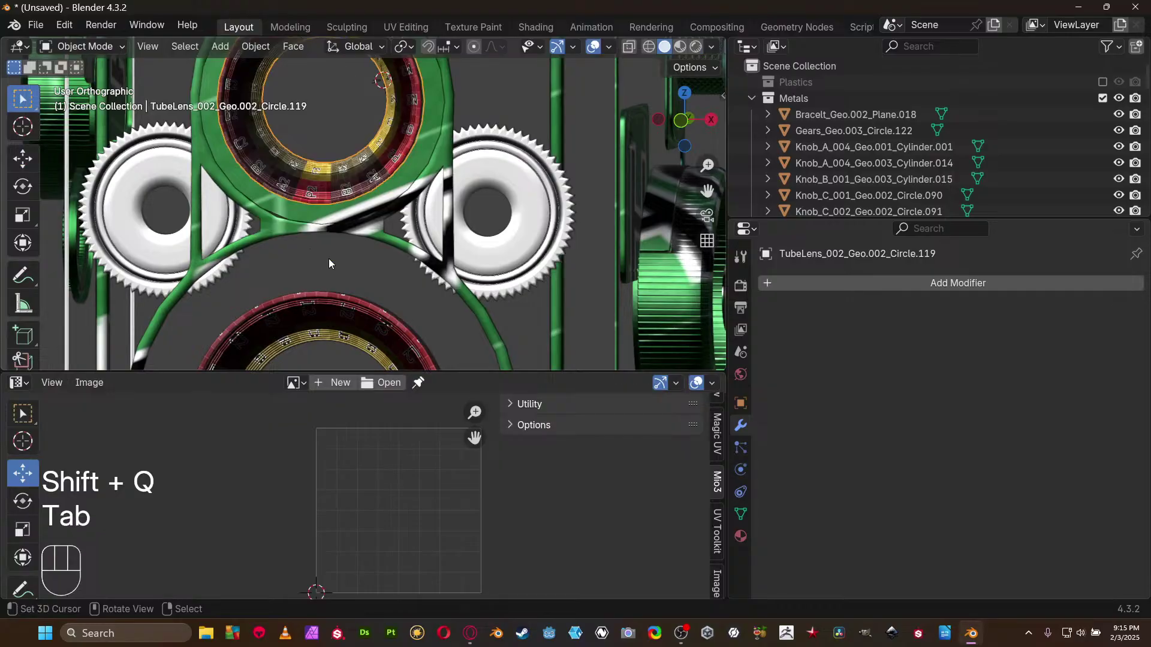
key("ctrl+space")
middle_click_drag(419, 400, 480, 243, "shift")
left_click(595, 341)
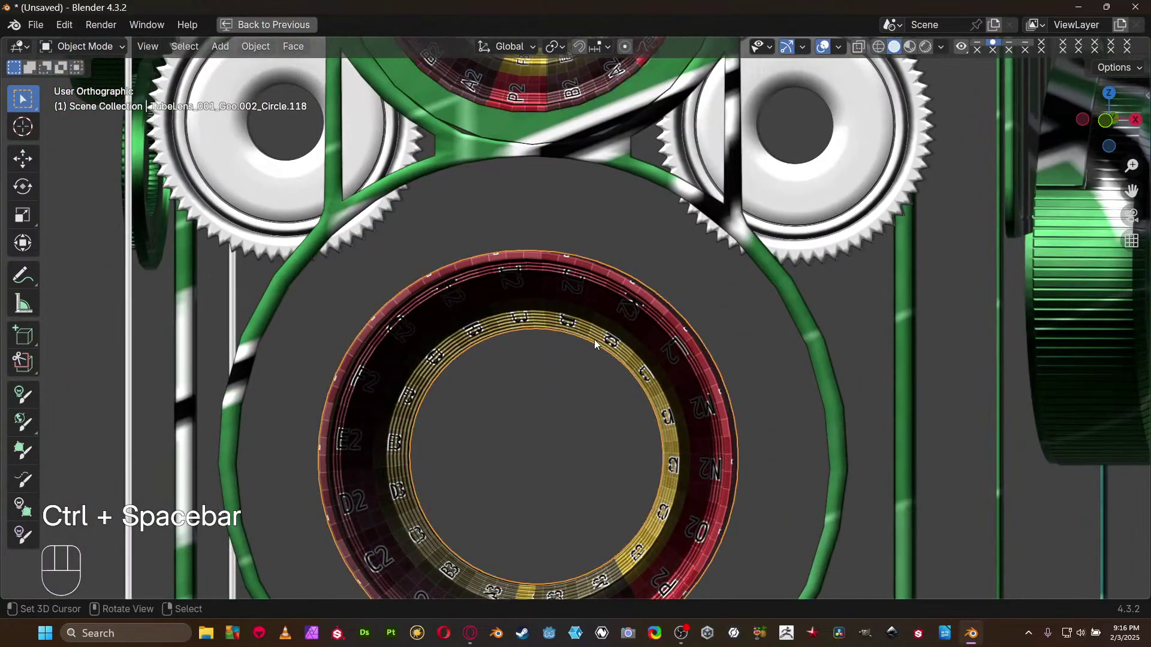
middle_click_drag(594, 340, 564, 285)
key("Tab")
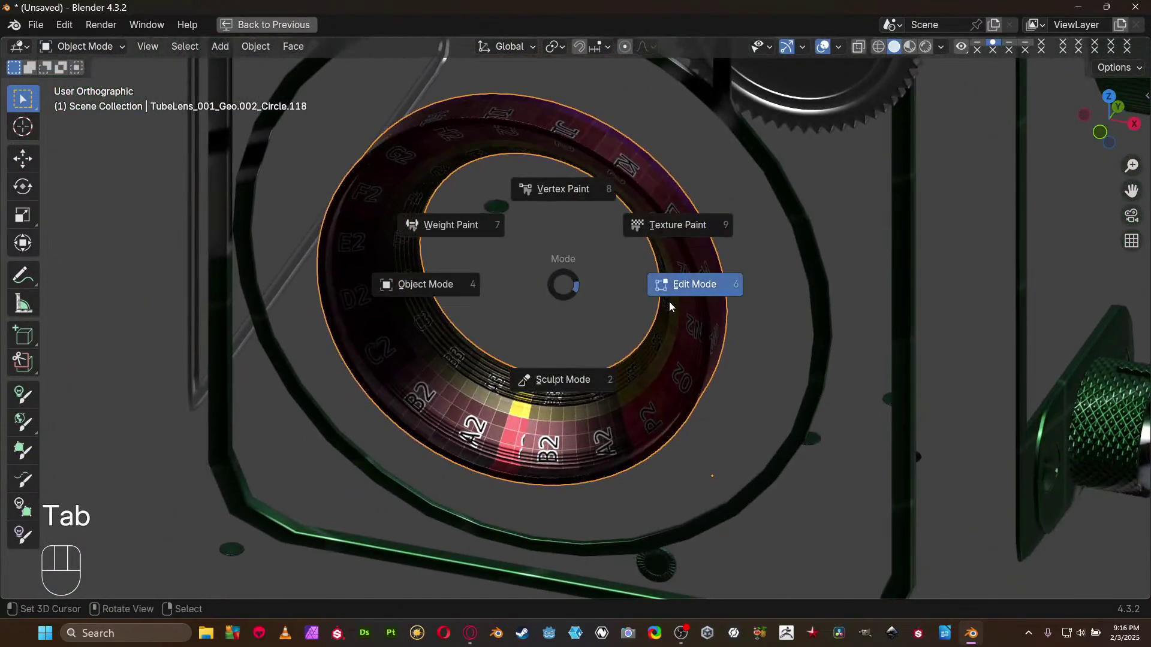
left_click(668, 305)
middle_click_drag(554, 433, 572, 342, "shift")
scroll(549, 376, "up", 4)
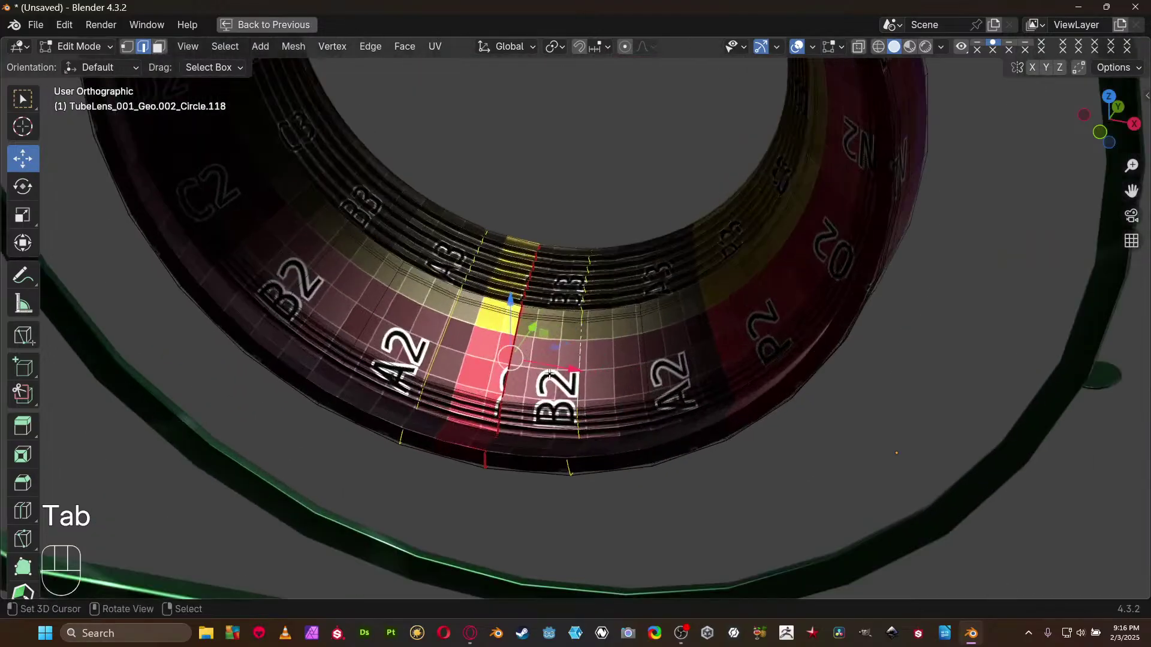
Step: Add a second UV map to the lower lens tube and rename the first map Main
key("ctrl+space")
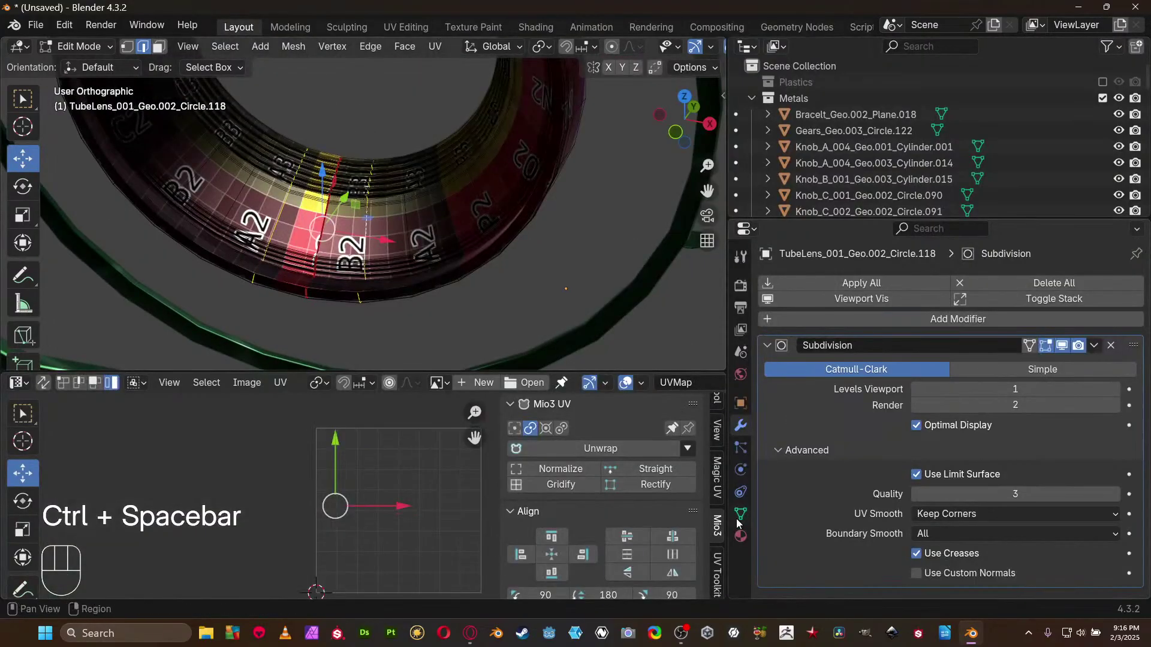
left_click(741, 405)
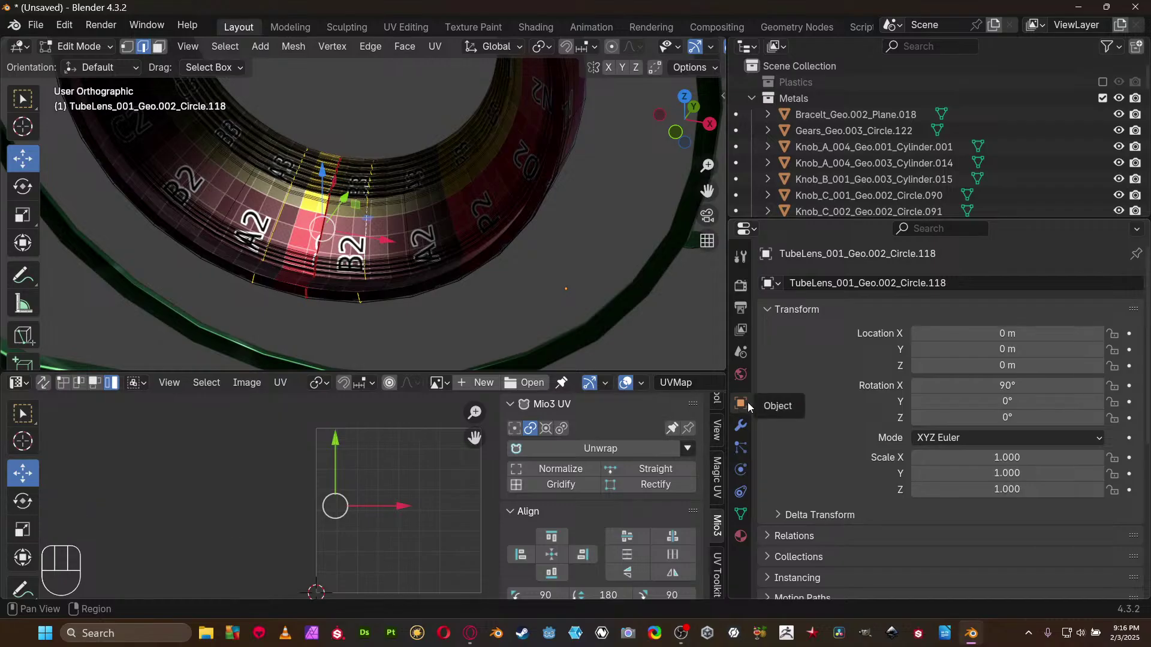
left_click(741, 514)
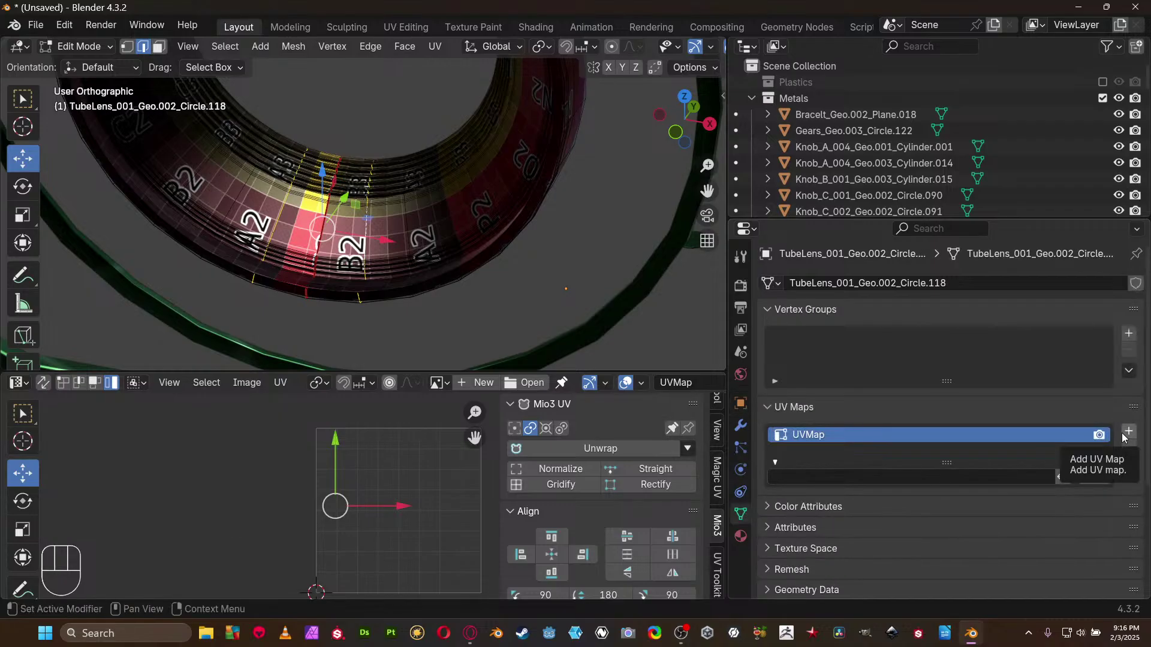
left_click(1126, 433)
double_click(840, 434)
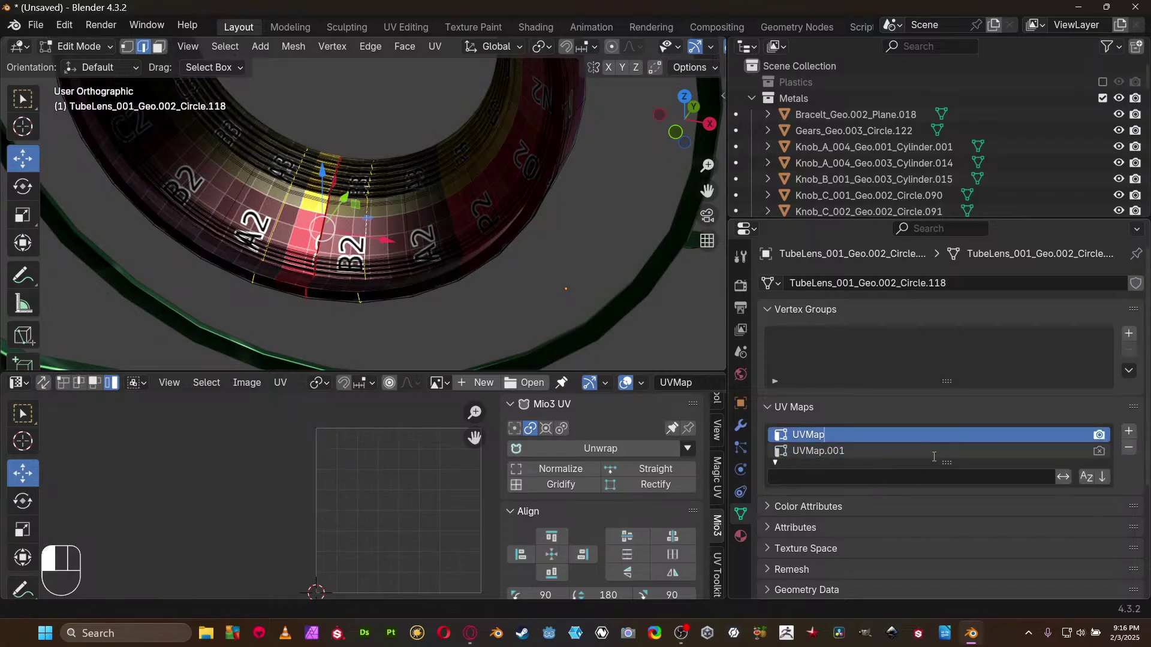
type("Main")
key("Return")
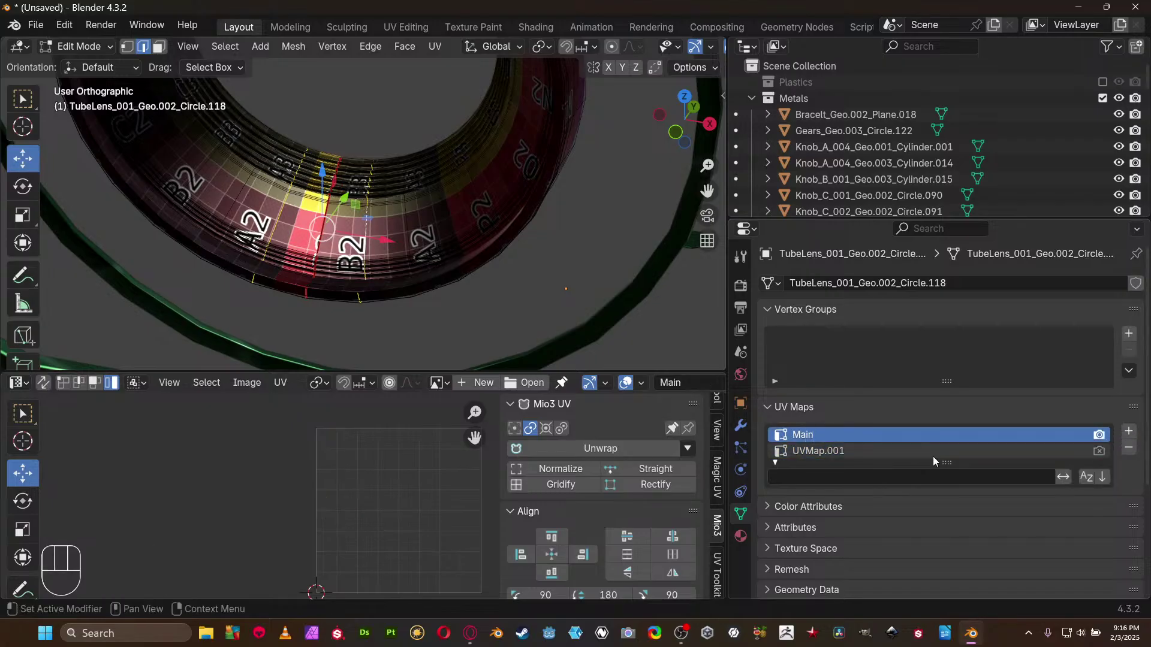
Step: Rename the second UV map Brands and make it the active render map in Object Mode
double_click(877, 448)
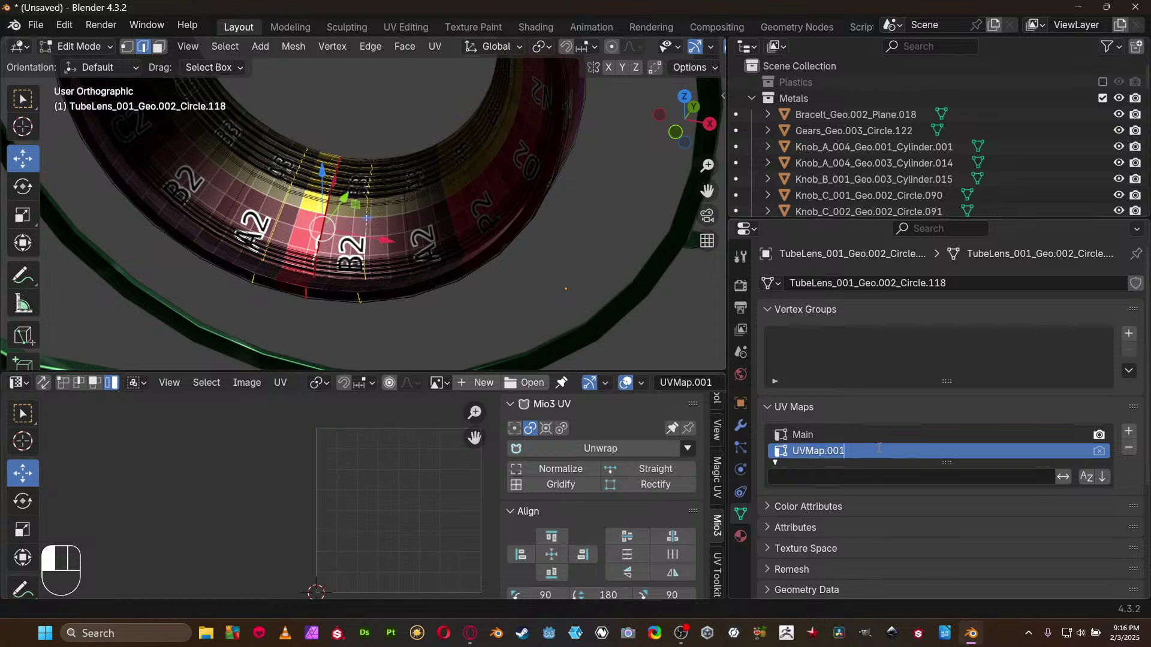
type("Brands")
key("Return")
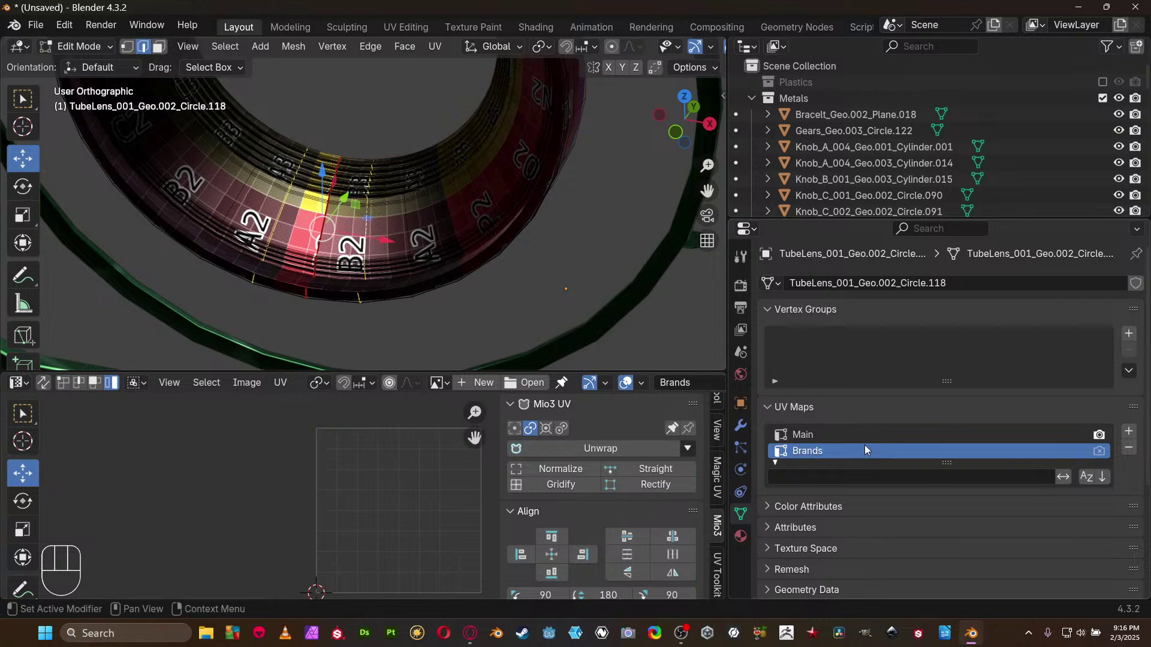
key("Tab")
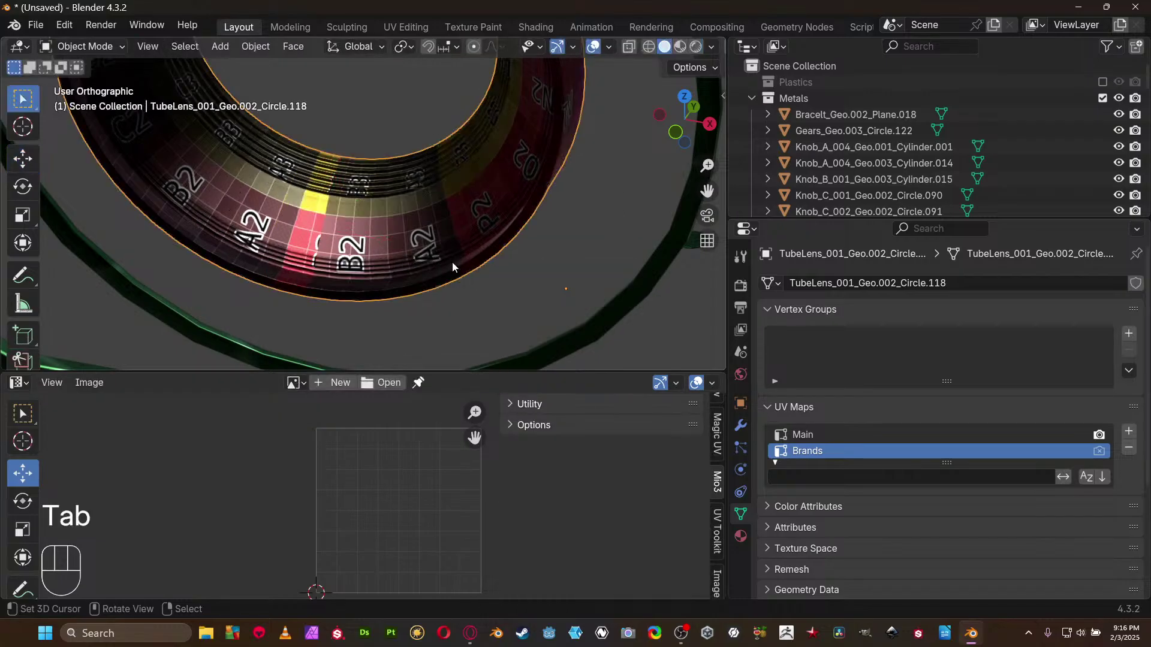
left_click(1102, 452)
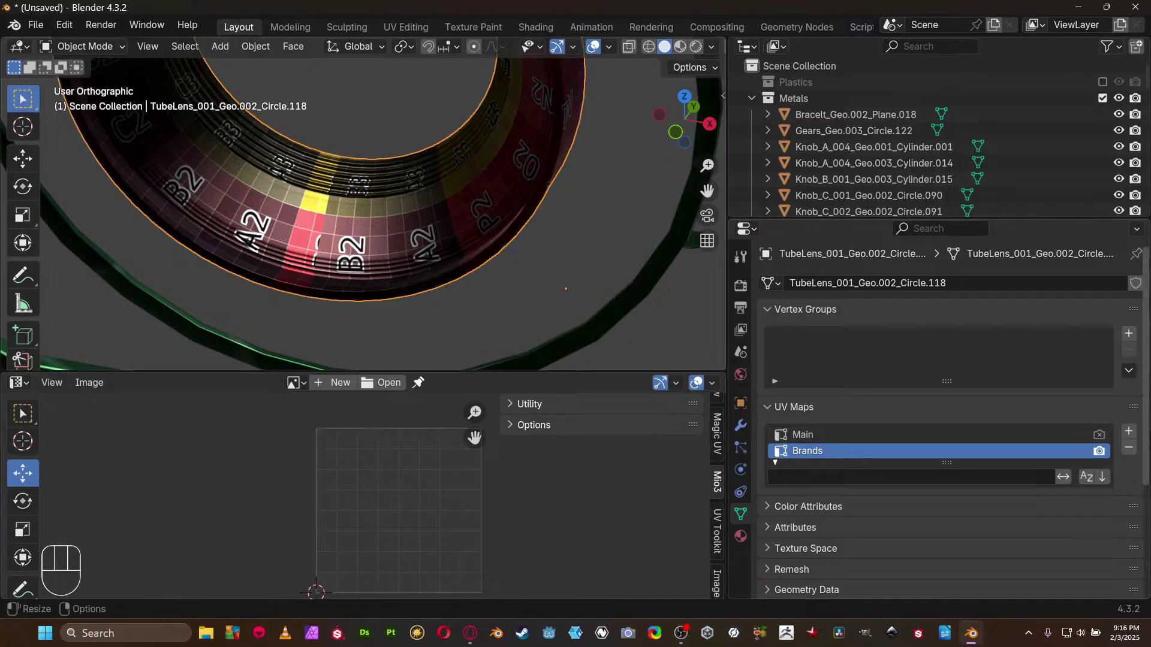
Step: Compare the tube's UV layouts in the Brands and Main maps by switching between them in Edit Mode
key("Tab")
key("a")
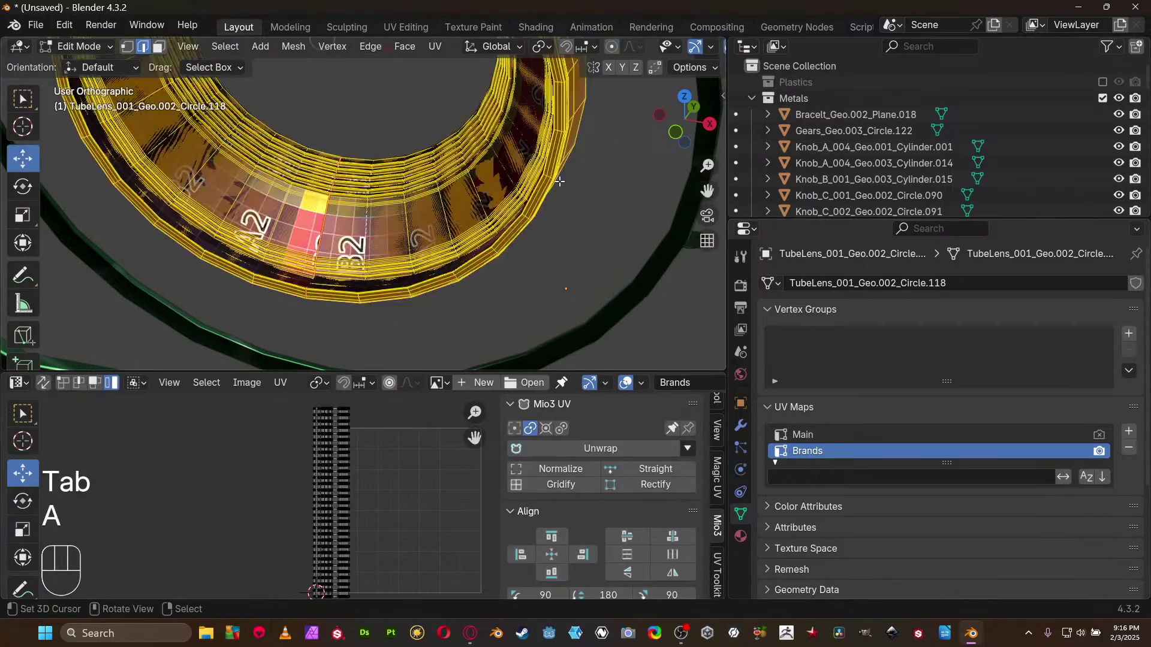
key("Tab")
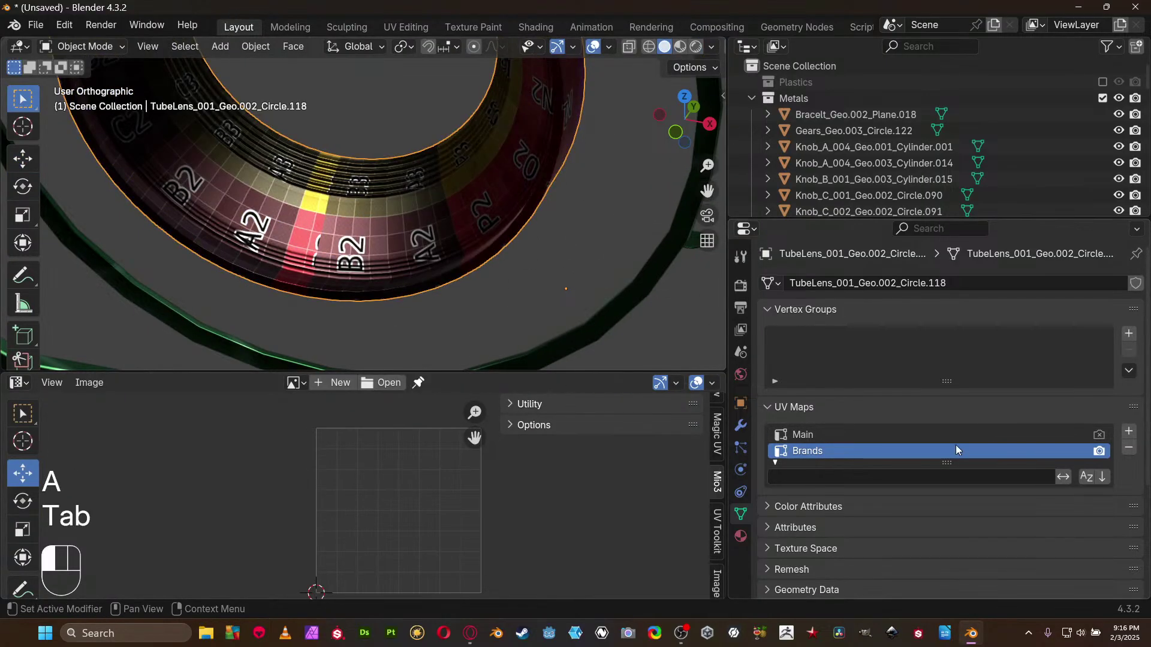
left_click(989, 434)
key("Tab")
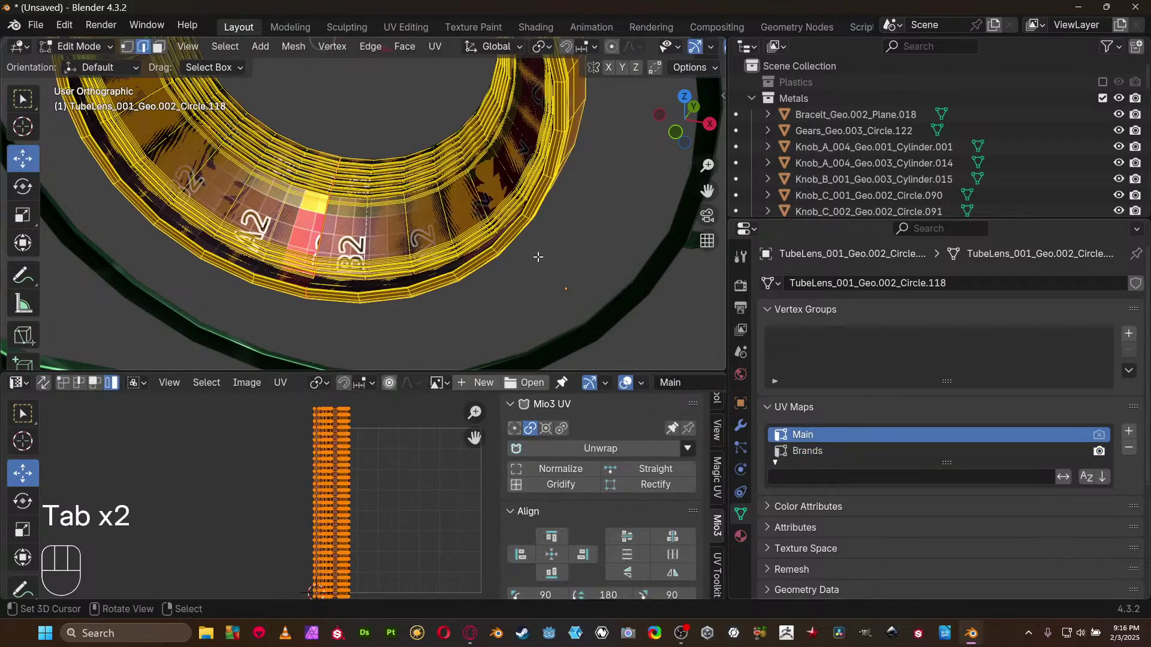
key("Tab")
left_click(959, 451)
Step: With the Brands UV map active, clear the seam from the crosswise edge loop at the bottom of the lower lens tube
key("Tab")
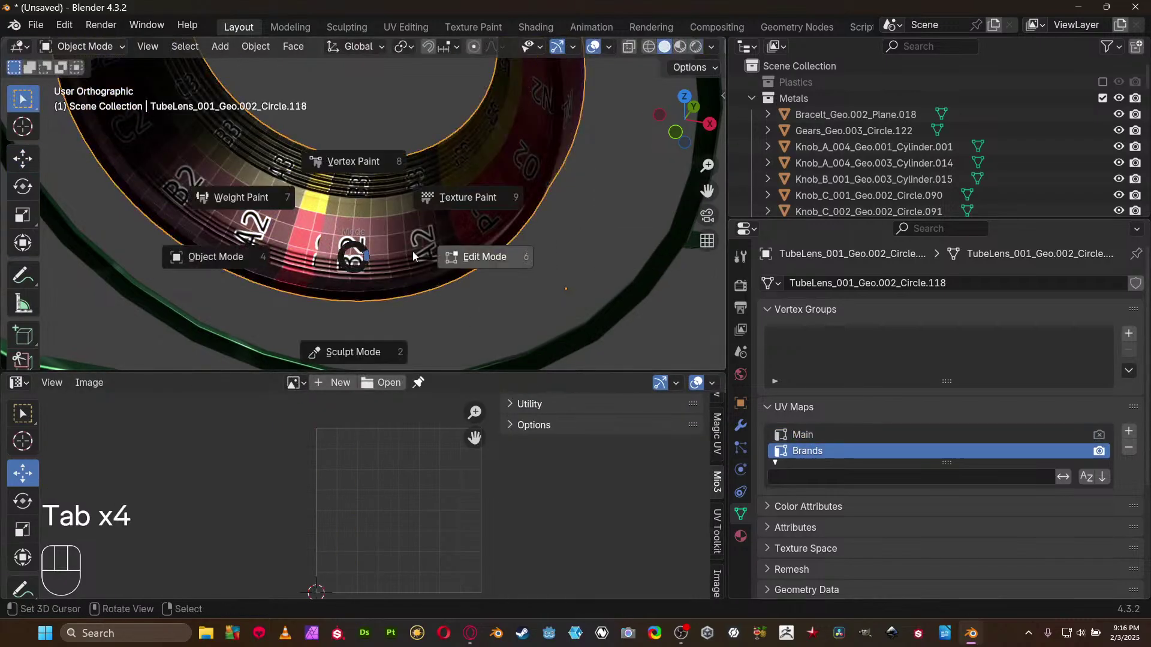
left_click(413, 256)
key("ctrl+space")
scroll(479, 359, "up", 3)
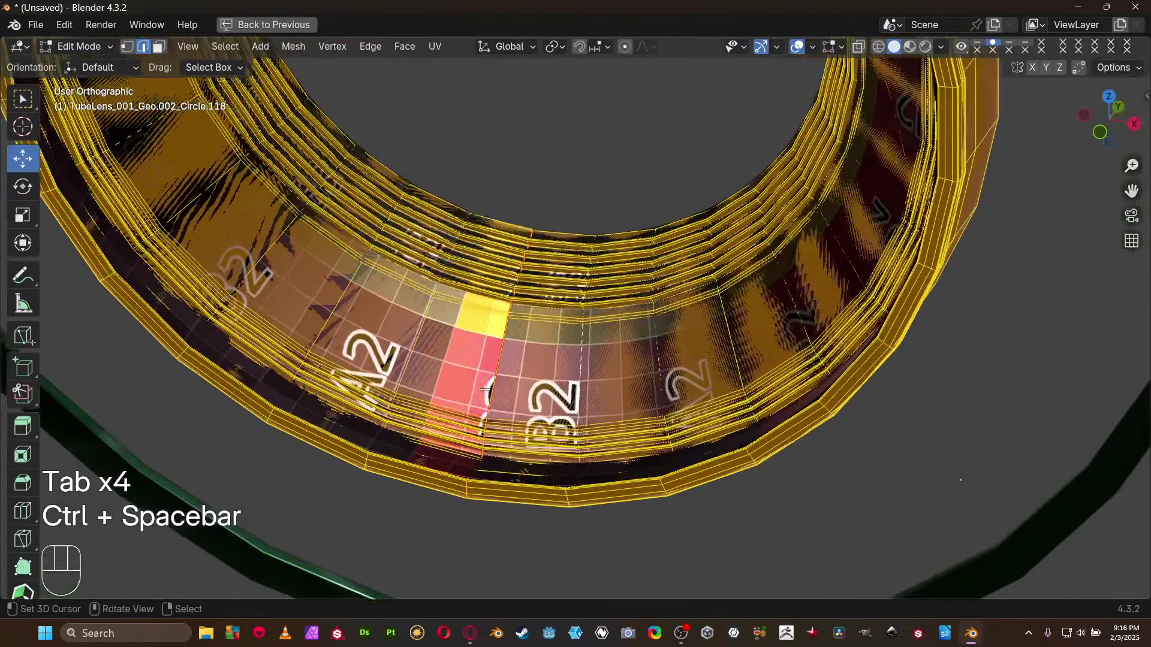
middle_click_drag(492, 377, 505, 226, "shift")
scroll(522, 252, "down", 8)
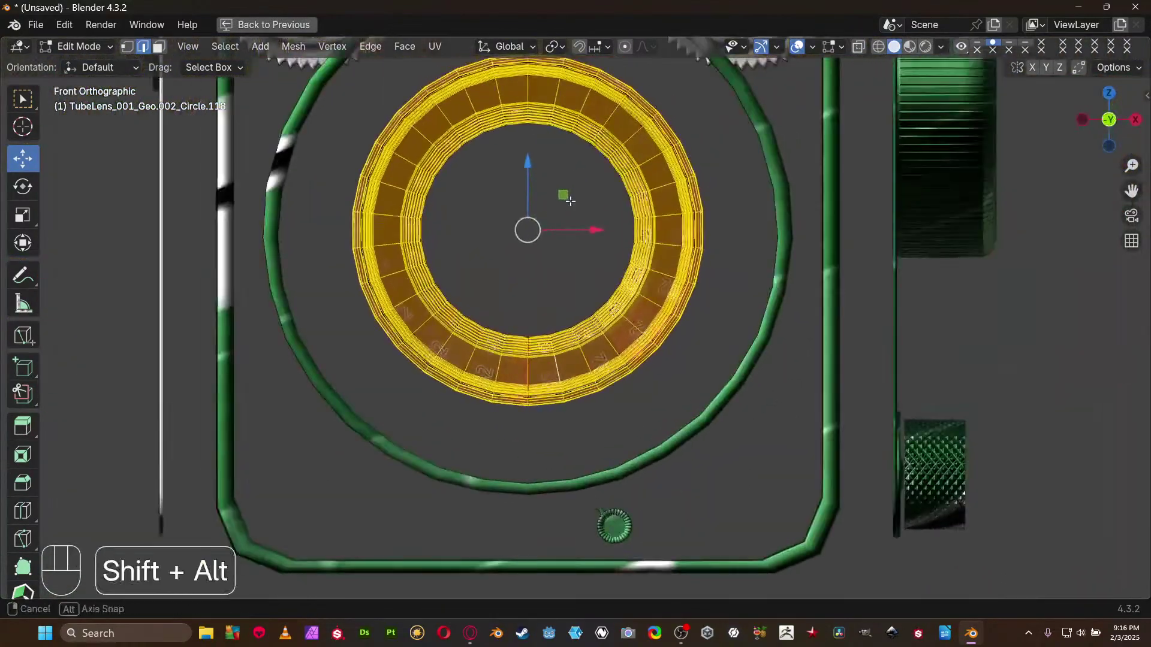
left_click(384, 215, "alt")
left_click(531, 372, "alt")
key("ctrl+e")
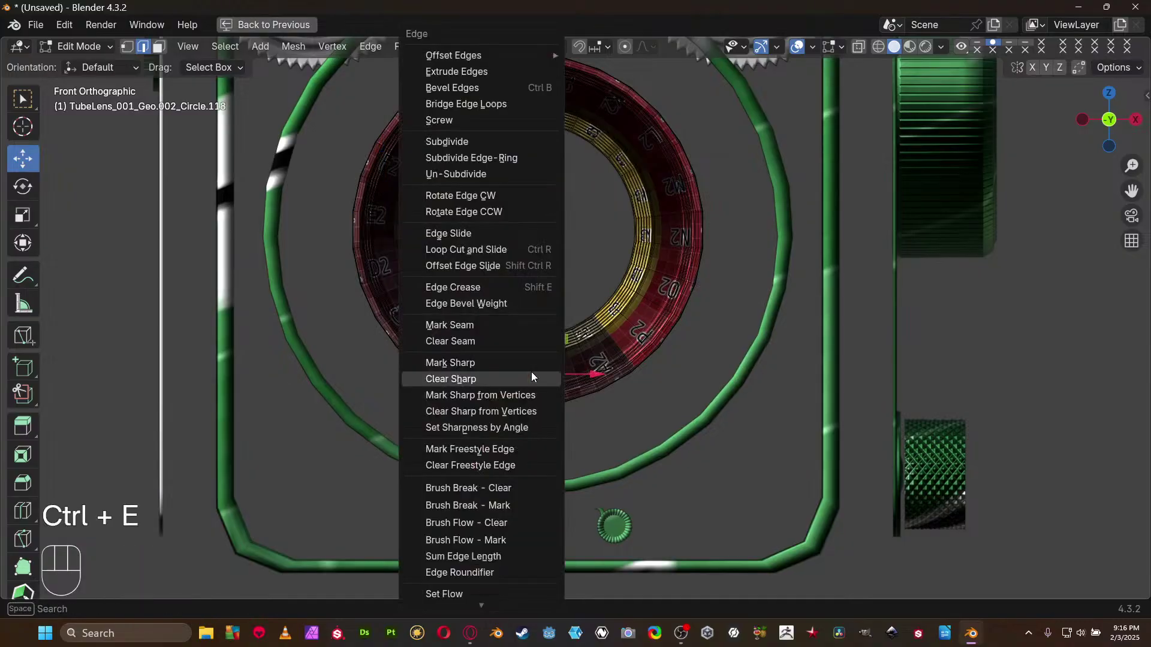
left_click(516, 341)
Step: Select the diametrically opposite crosswise edge loops on the left and right sides of the lower lens tube
left_click(393, 219, "alt")
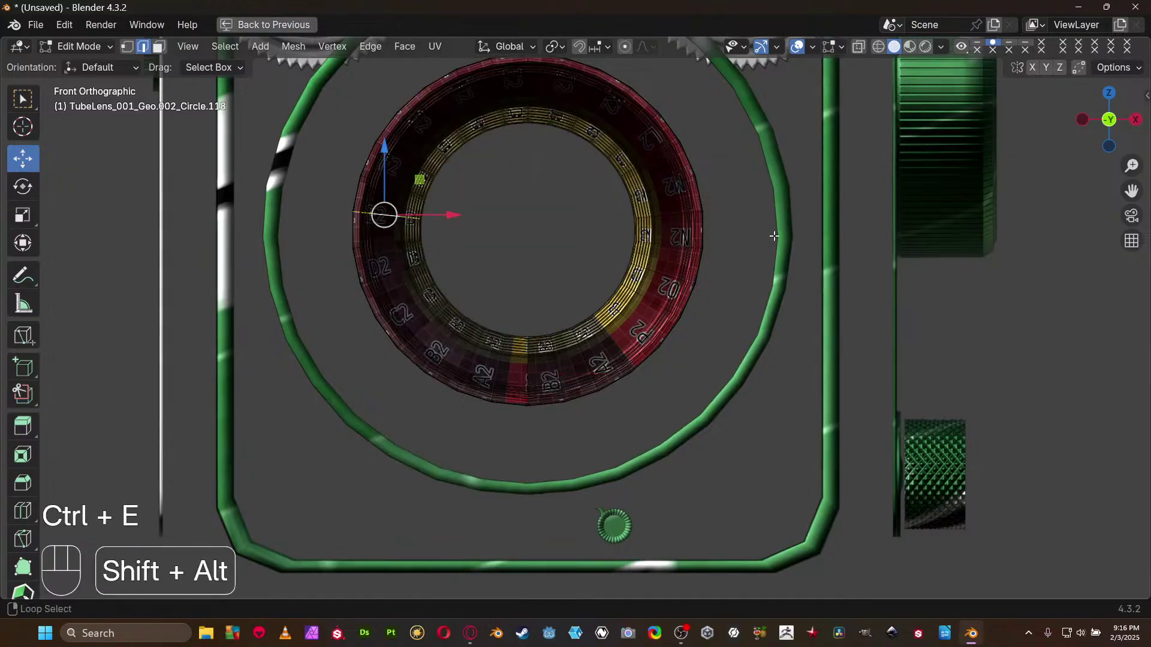
left_click(670, 216, "alt+shift")
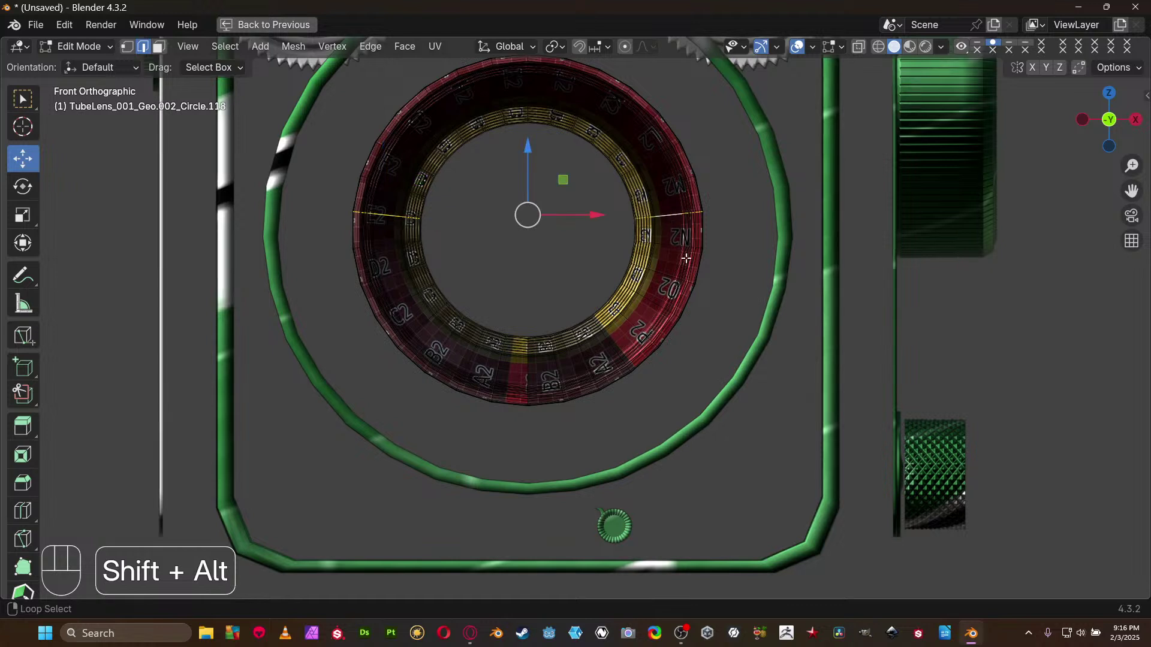
key("ctrl+z")
right_click(661, 244, "alt+shift")
key("ctrl+r")
key("ctrl+e")
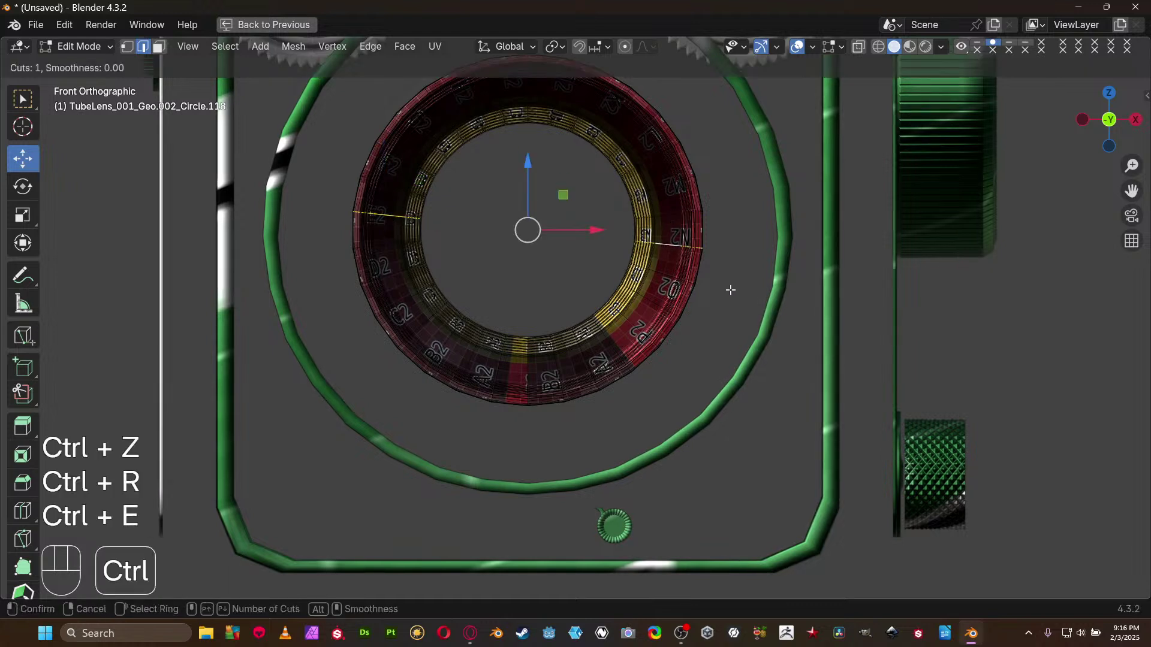
key("ctrl+r")
key("ctrl+e")
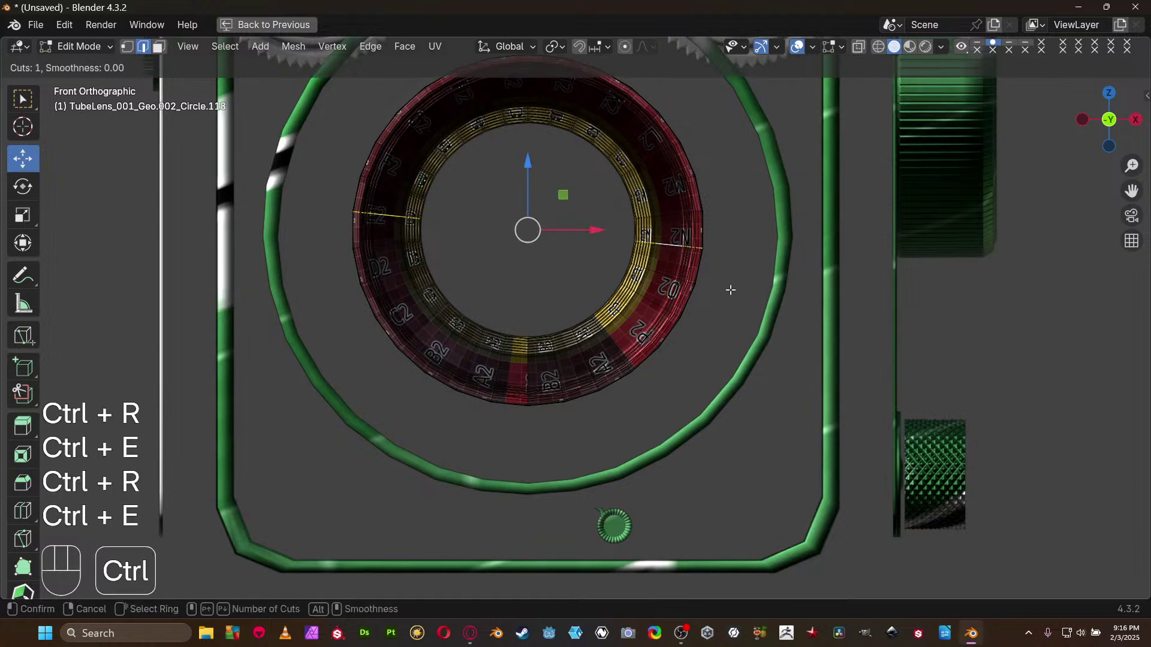
key("ctrl+e")
right_click(729, 290)
Step: Mark both selected loops as seams and unwrap the entire tube with Minimum Stretch, viewing the result in a maximized UV editor
key("ctrl+e")
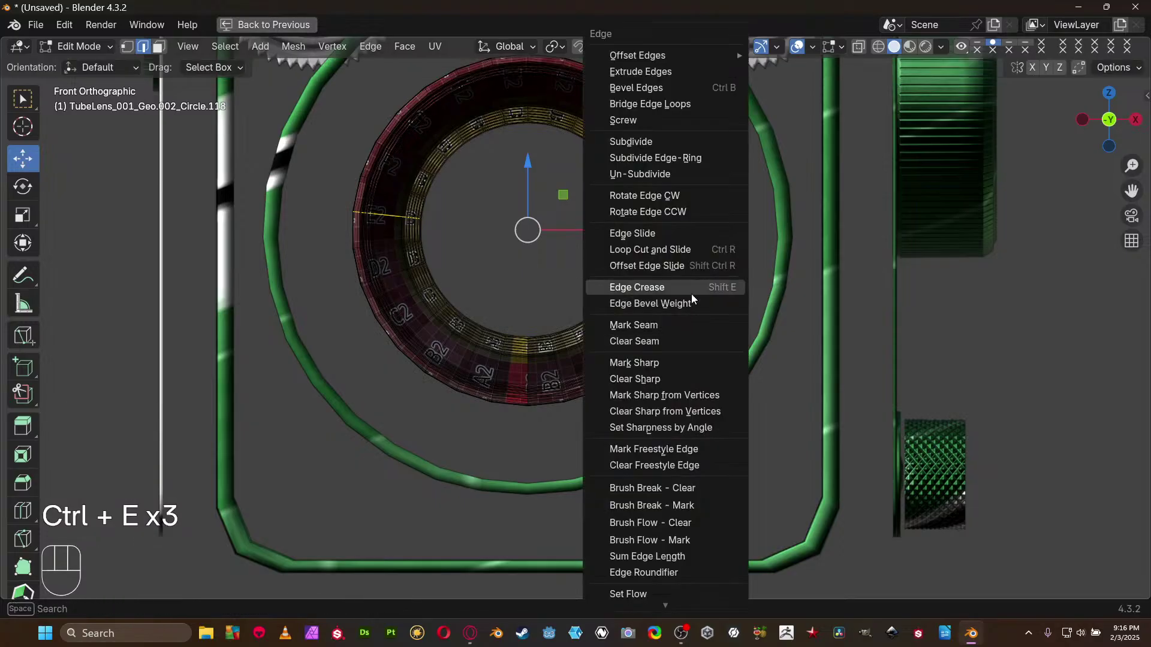
left_click(672, 323)
key("a")
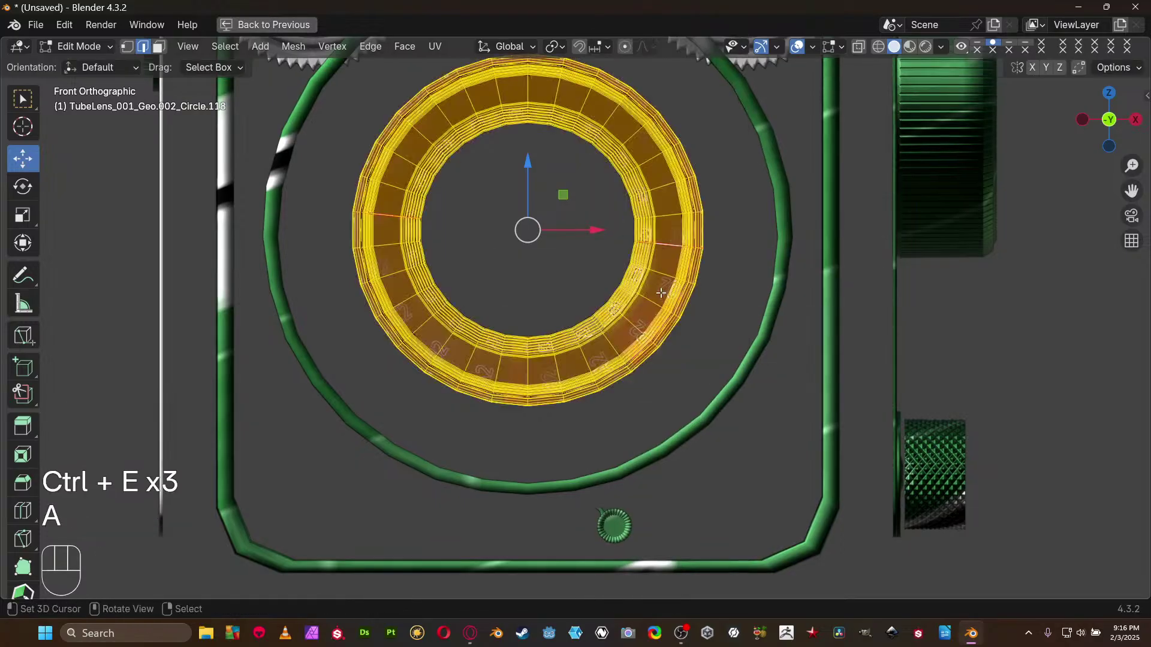
key("ctrl+space")
key("a")
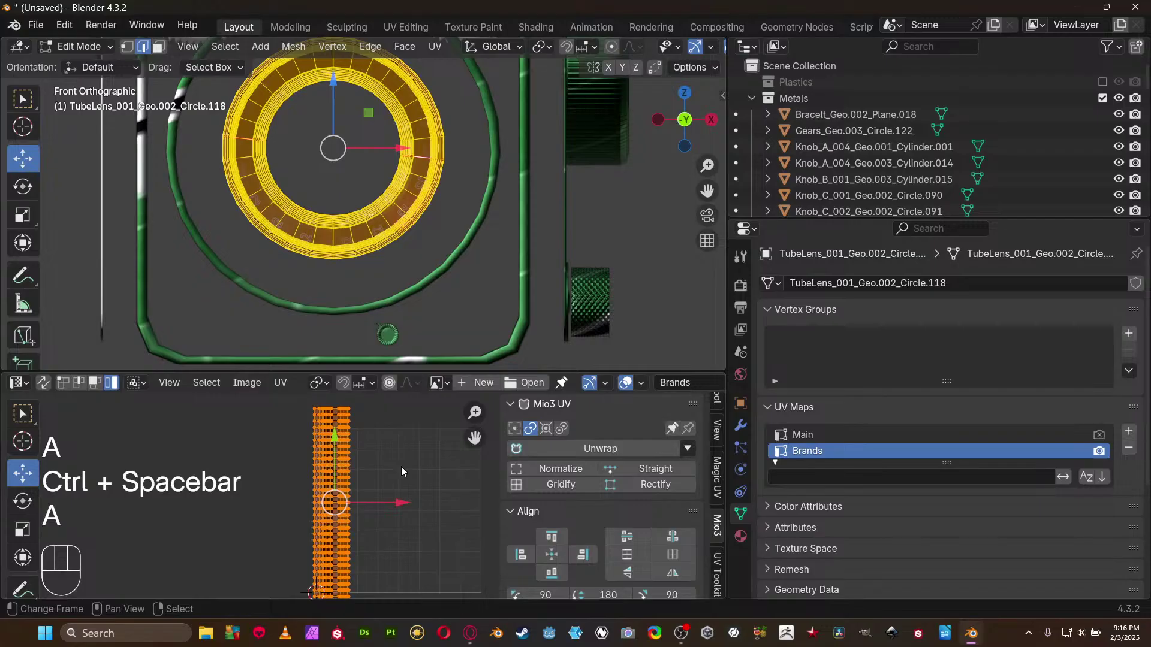
key("u")
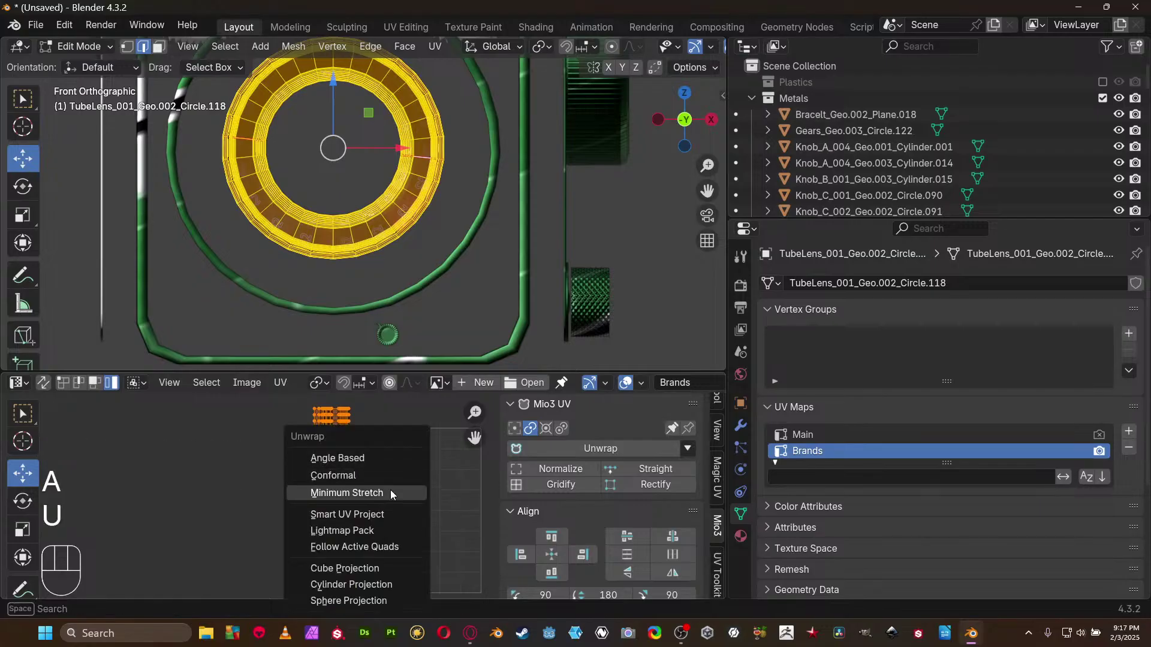
left_click(390, 491)
key("ctrl+space")
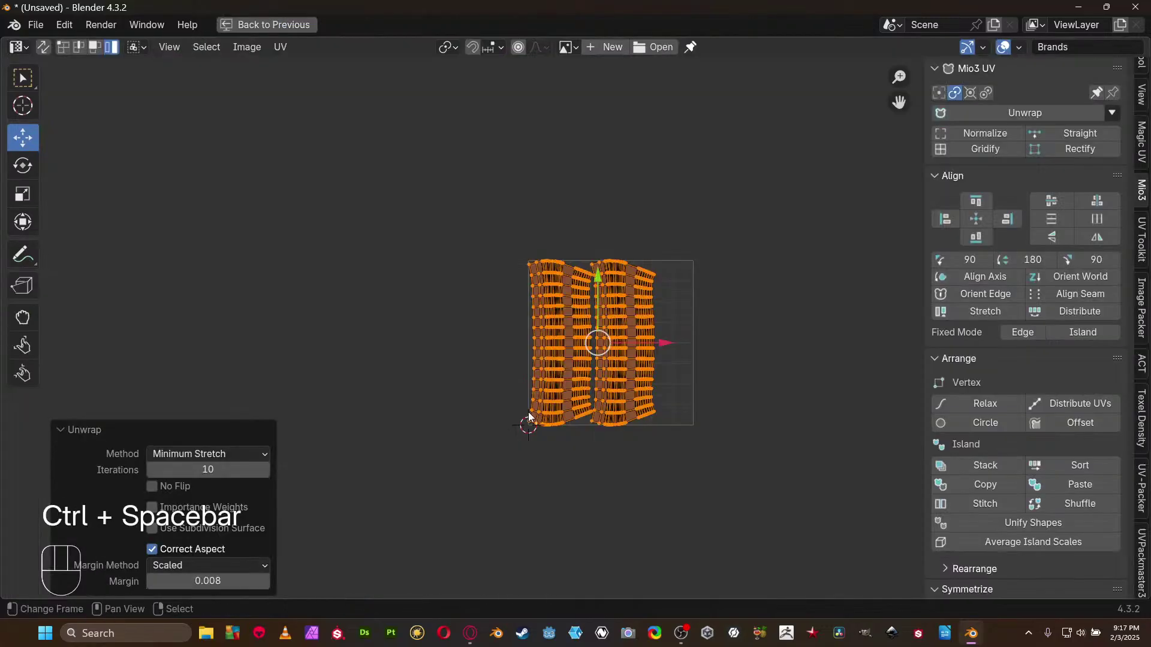
Step: Straighten both UV islands of the lens tube and average their scales
key("shift+q")
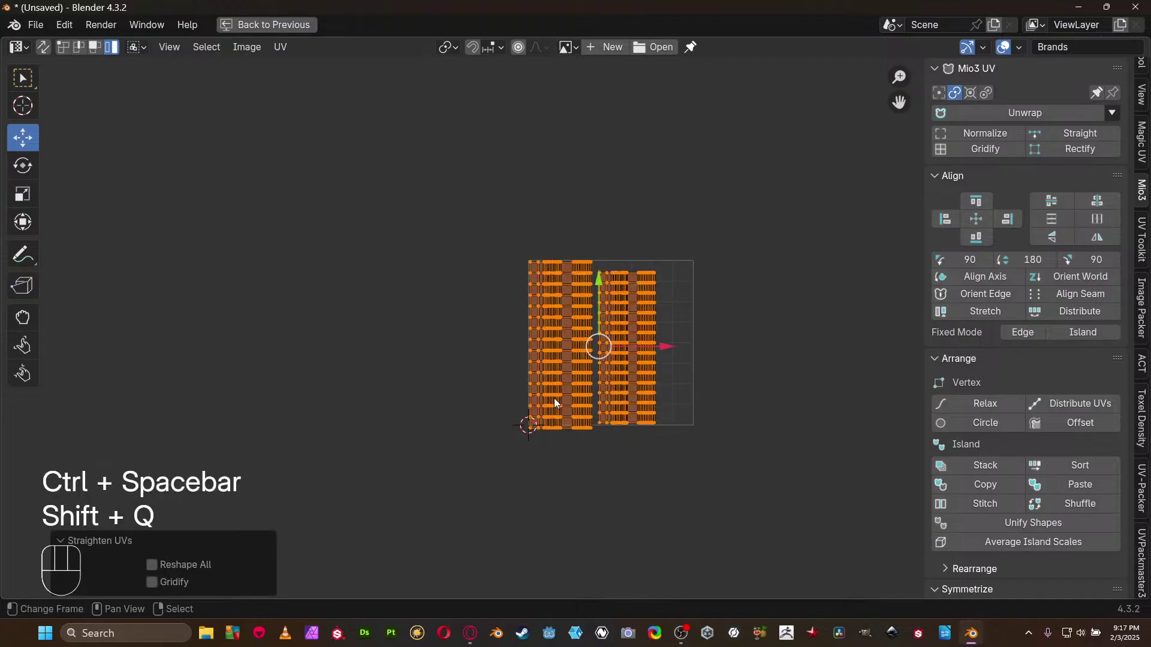
key("ctrl+a")
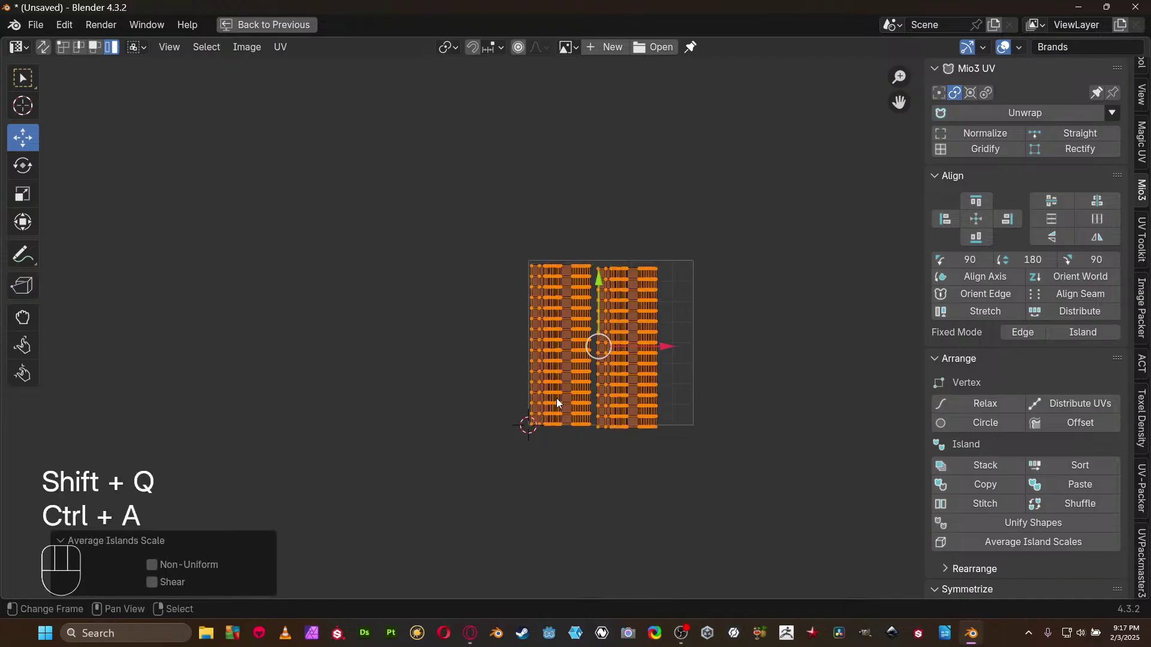
scroll(630, 398, "up", 3)
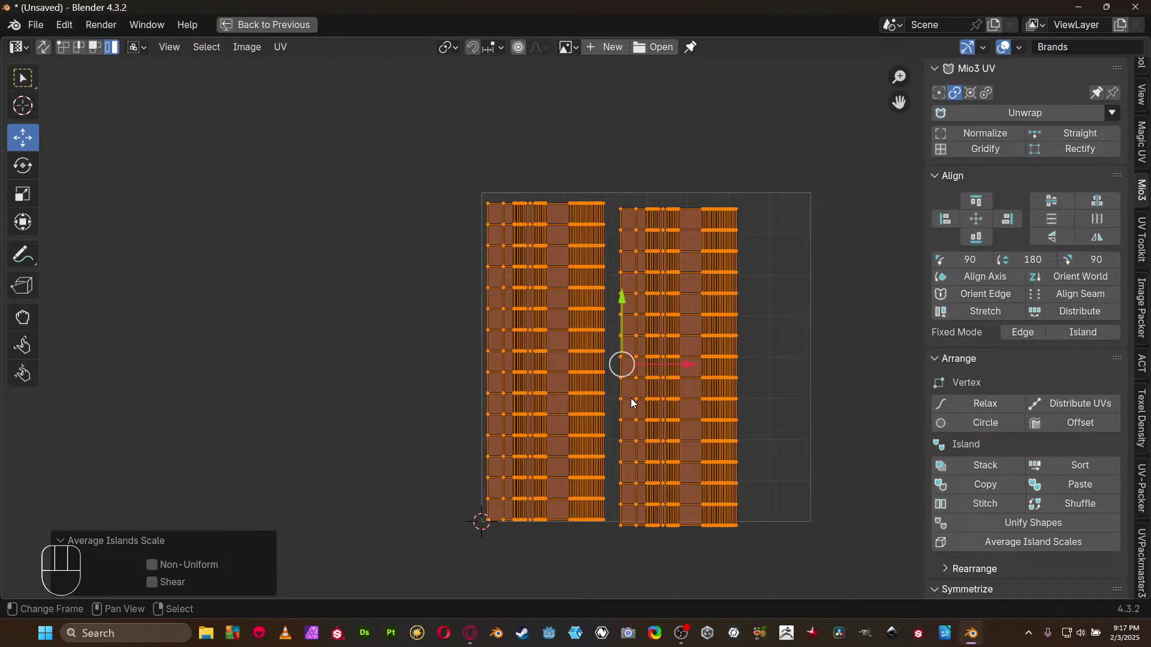
Step: Rotate both islands 90 degrees, average their scales again, and pack them with Exact Shape, scaling allowed and rotation off
key("r")
key("KP_9")
key("KP_0")
key("KP_Enter")
key("ctrl+a")
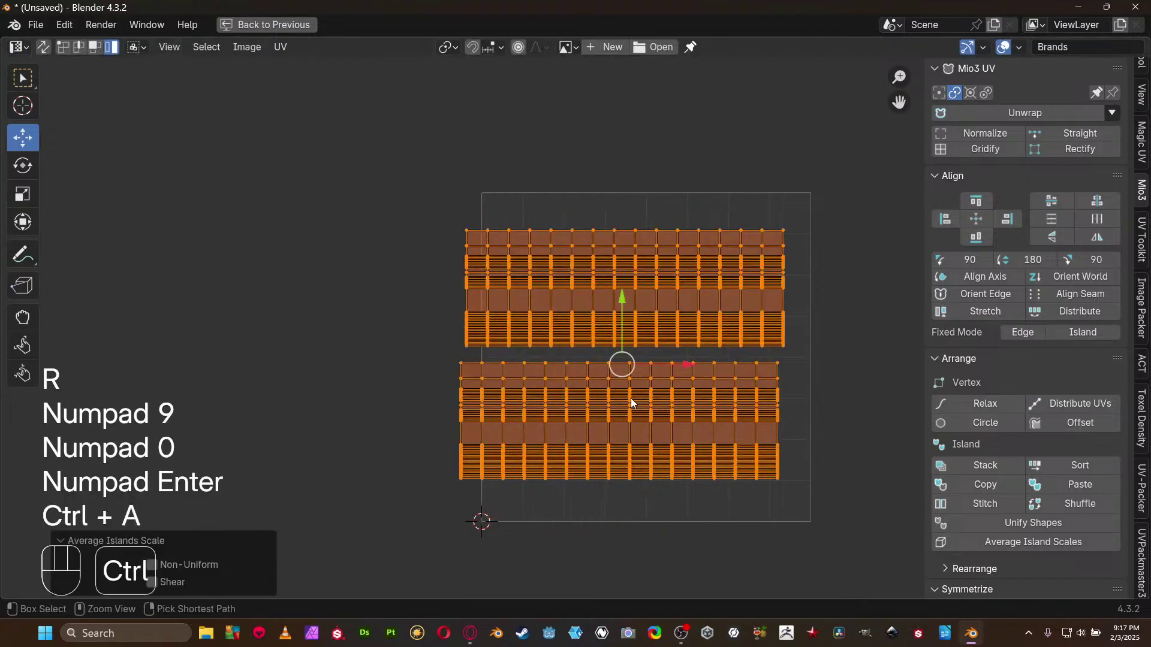
key("ctrl+p")
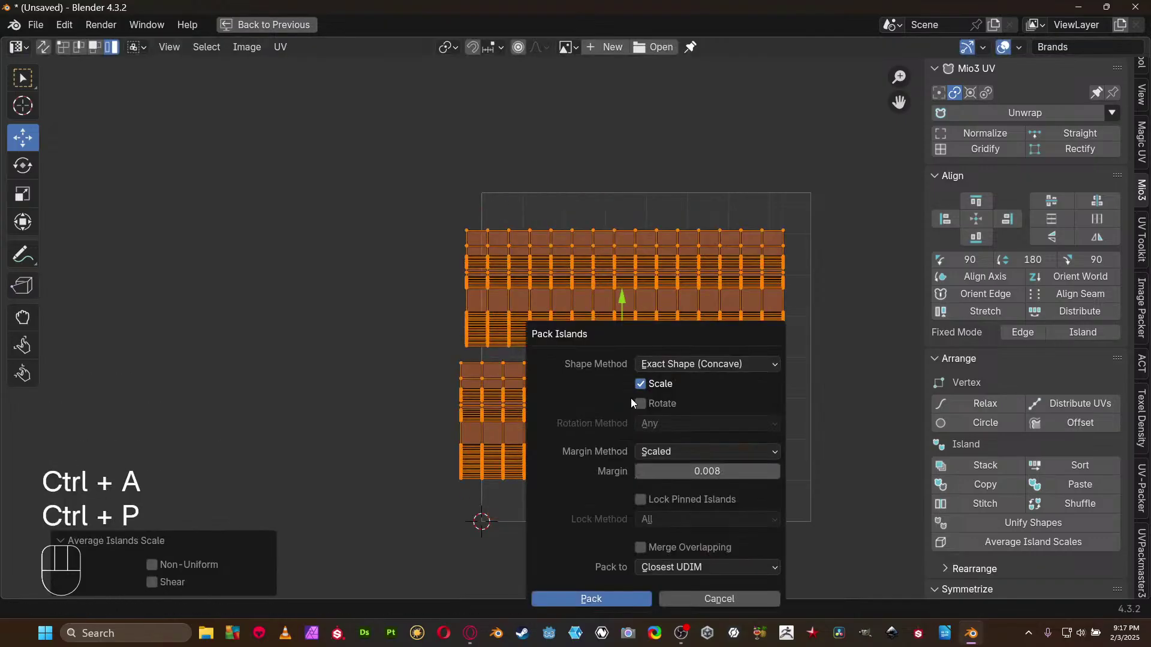
left_click_drag(711, 472, 740, 472, "shift")
left_click(585, 599)
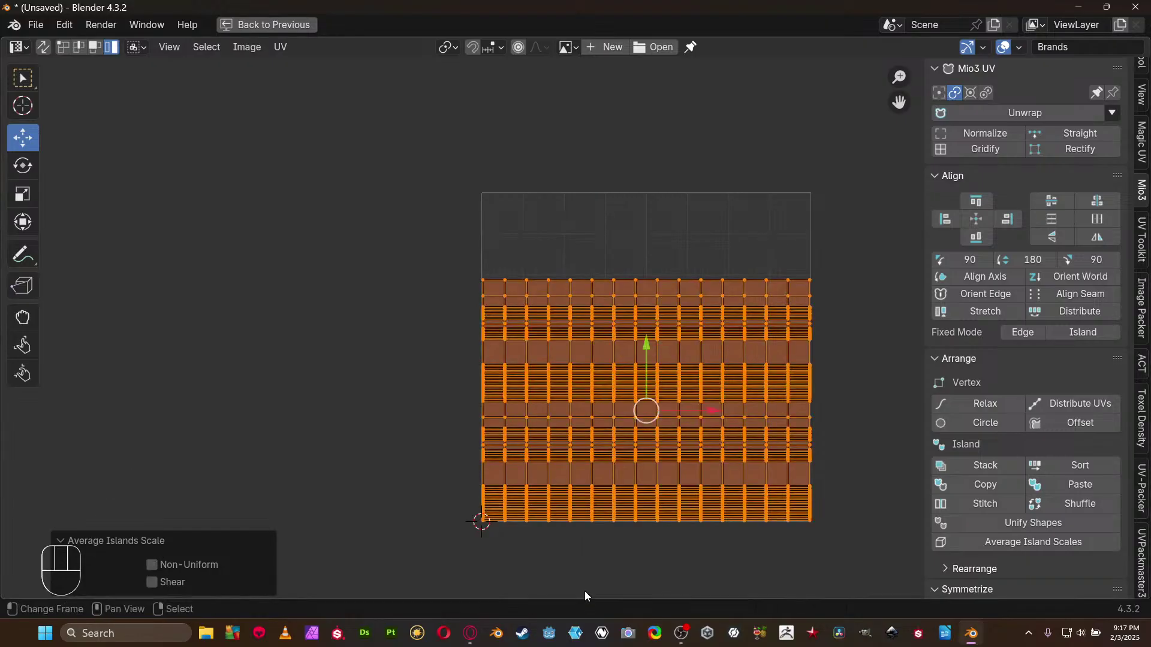
Step: Move the upper UV island up to leave a gap above the lower one, then shrink both slightly and shift them up
key("ctrl+Tab")
left_click(677, 405)
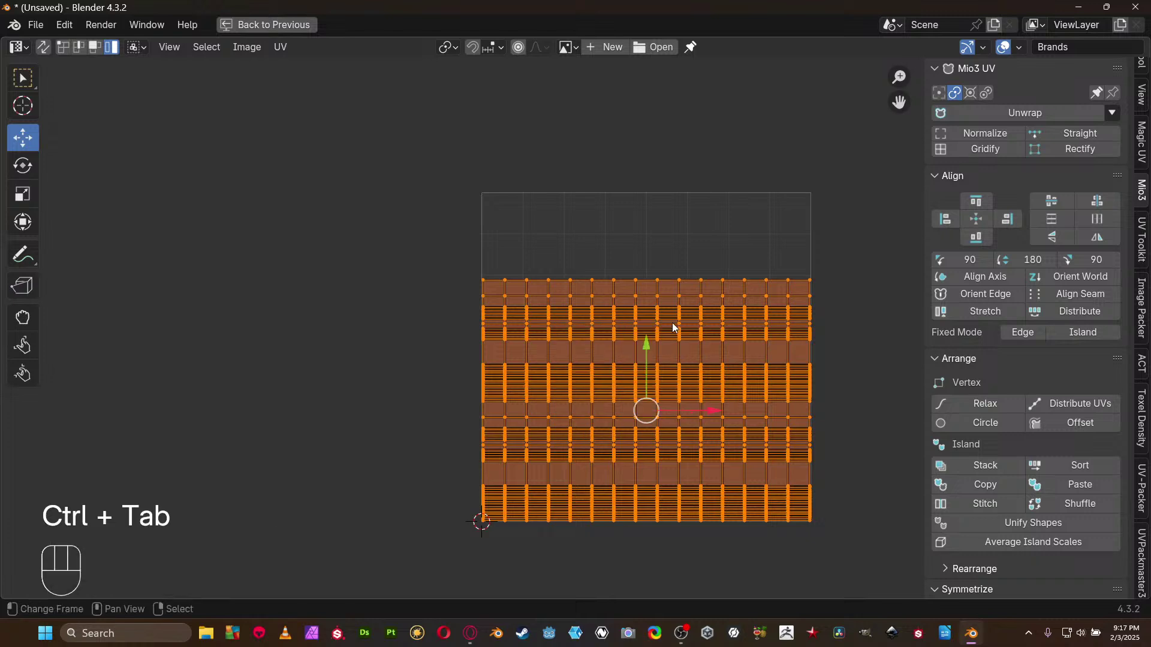
left_click(646, 290)
left_click_drag(645, 283, 652, 324)
left_click(684, 443, "shift")
key("s")
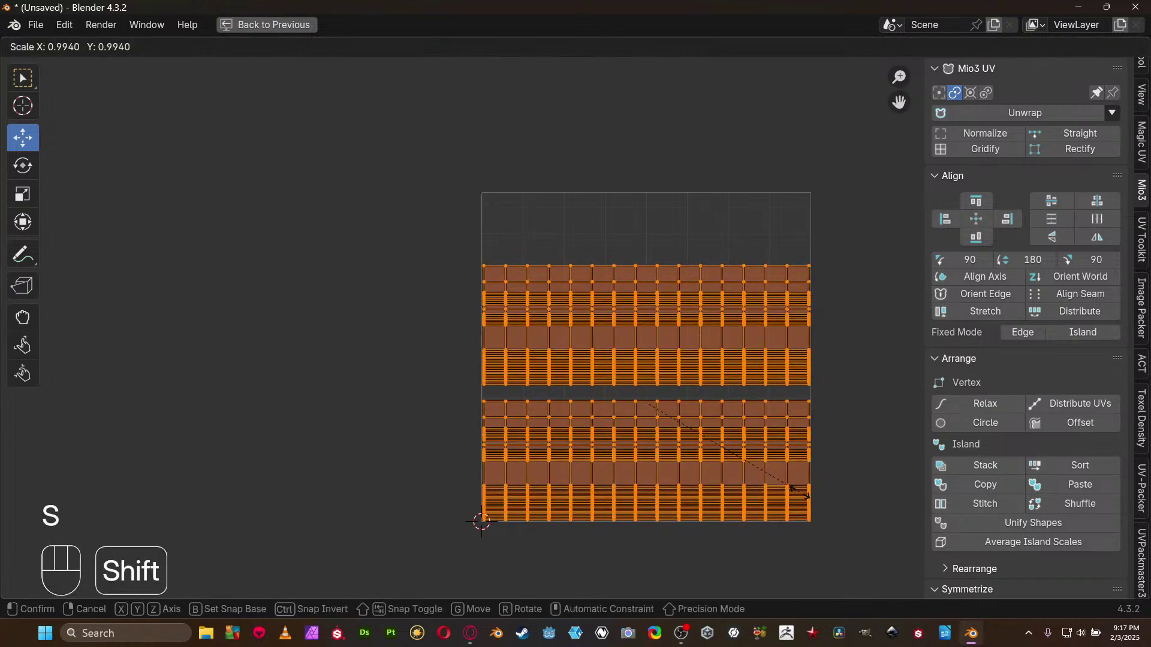
left_click(778, 486, "shift")
left_click_drag(644, 336, 645, 307)
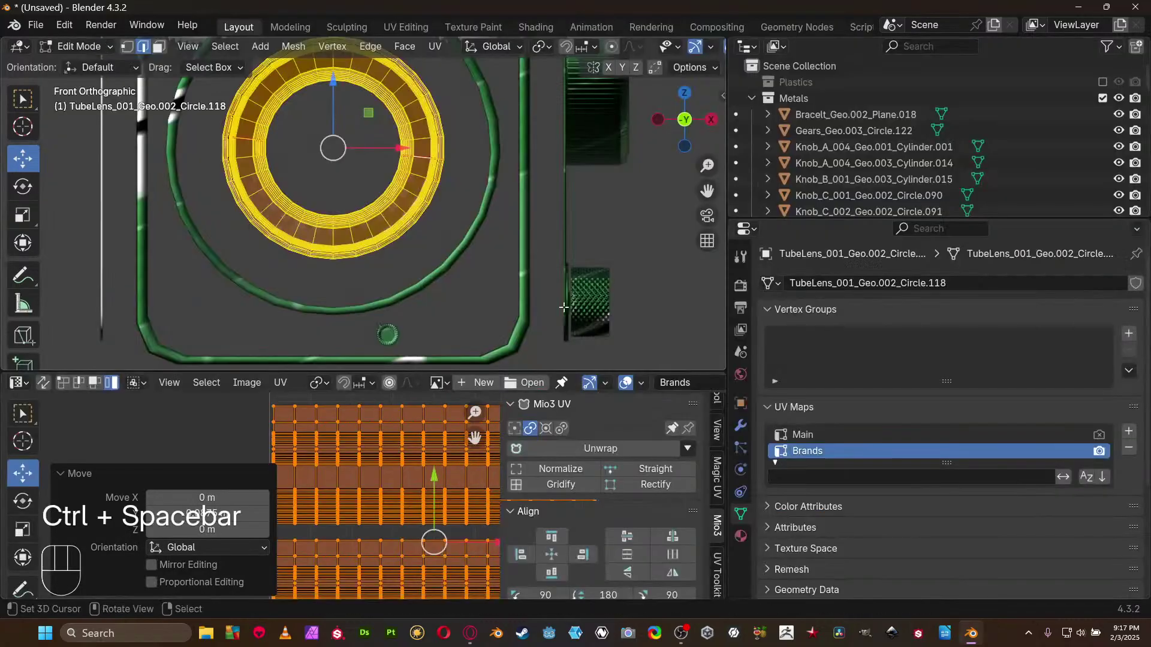
Step: Restore the full layout and inspect the Brands checker texture around the lower part of the tube in Object Mode
key("ctrl+space")
scroll(360, 284, "up", 4)
middle_click_drag(315, 304, 346, 264, "shift")
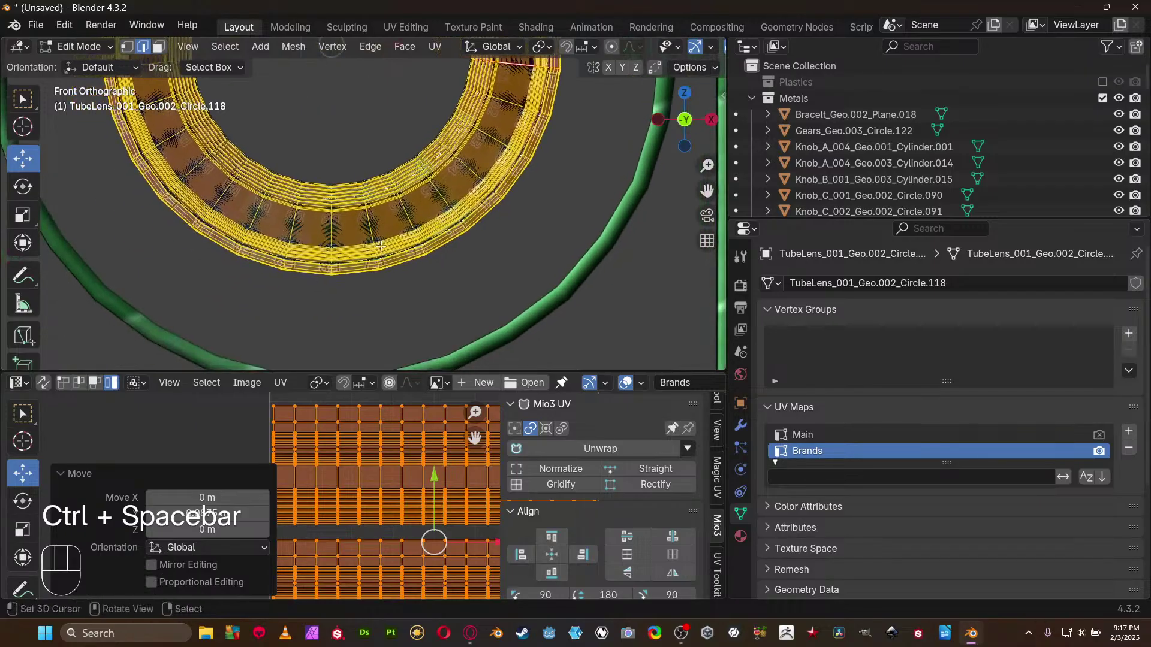
key("Tab")
scroll(386, 268, "up", 3)
scroll(389, 268, "down", 2)
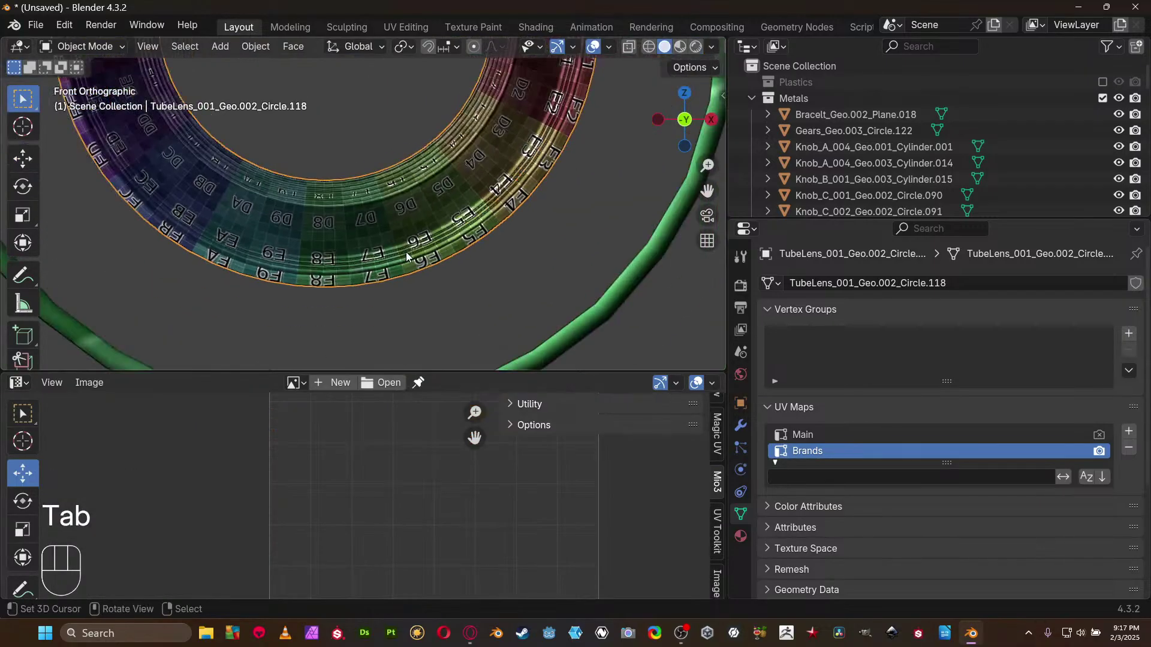
middle_click_drag(419, 252, 491, 308, "shift")
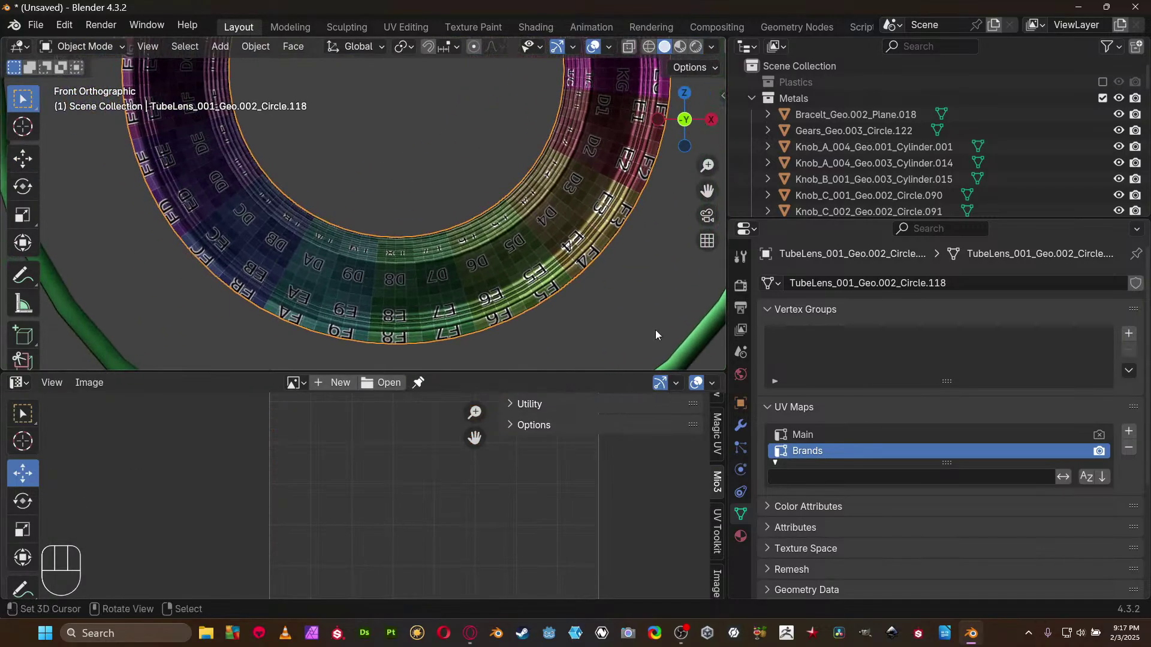
scroll(334, 282, "up", 2)
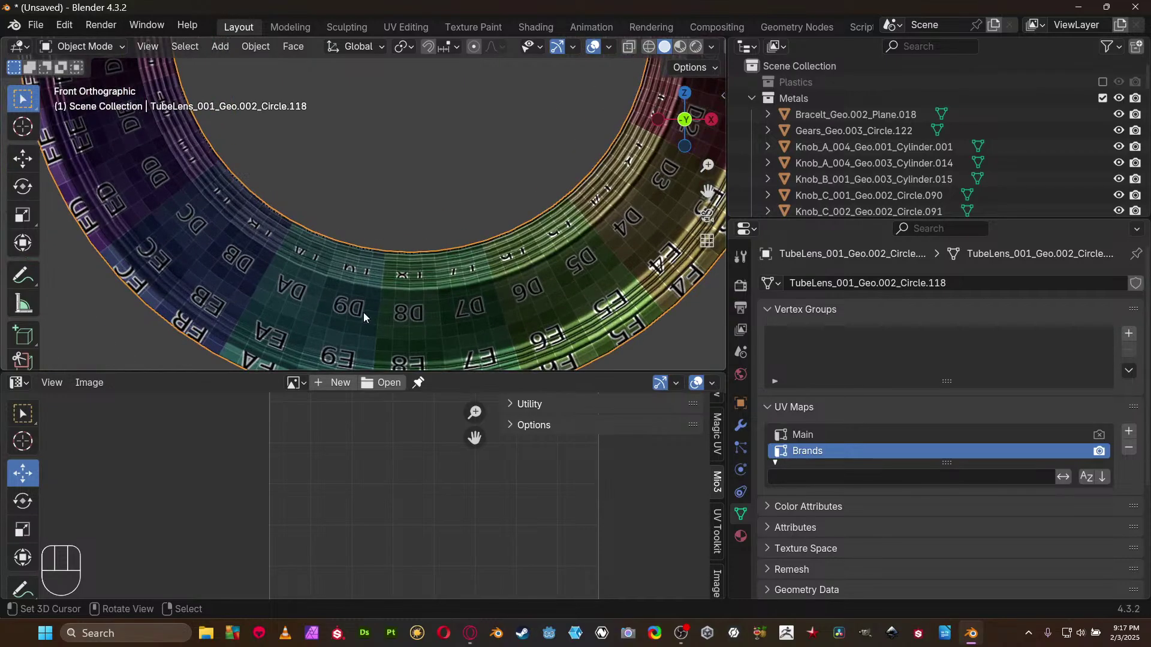
Step: In Edit Mode, enable the Subdivision modifier's On Cage display for the tube and reduce the selection to a single edge
key("Tab")
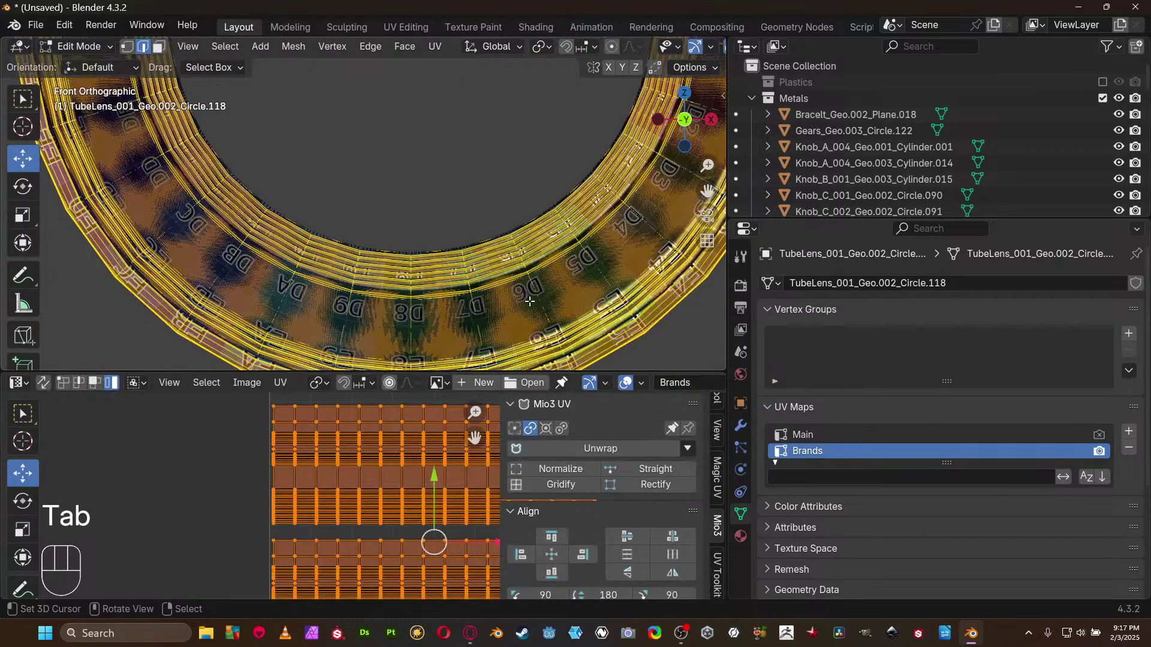
left_click(740, 425)
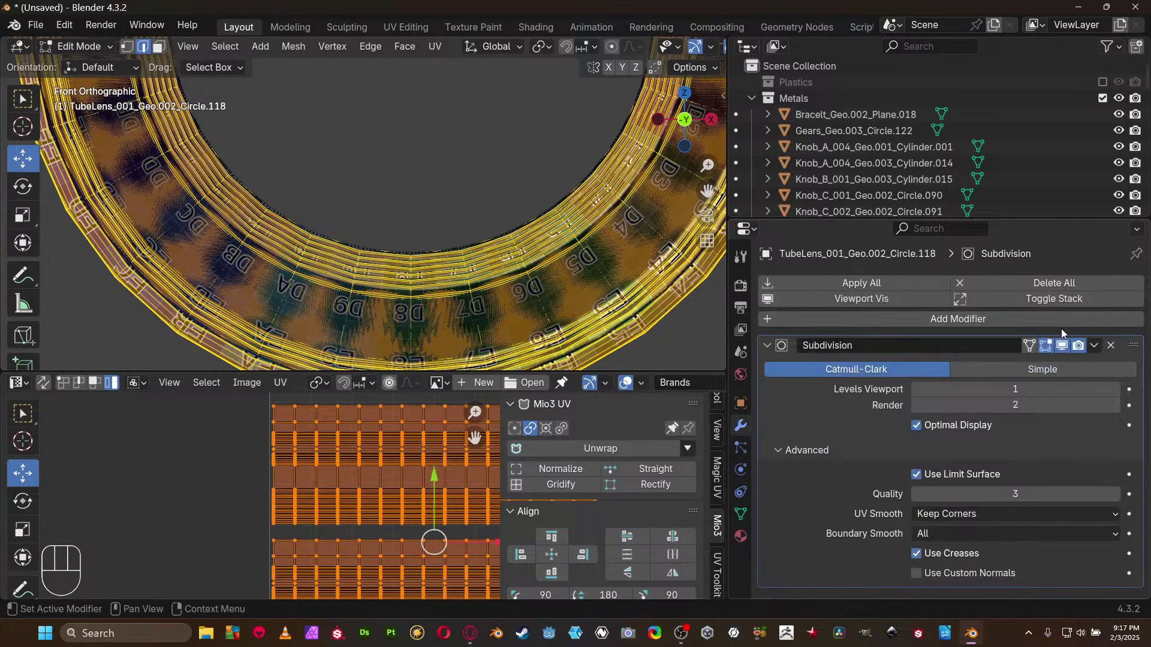
left_click(1031, 346)
left_click(593, 280)
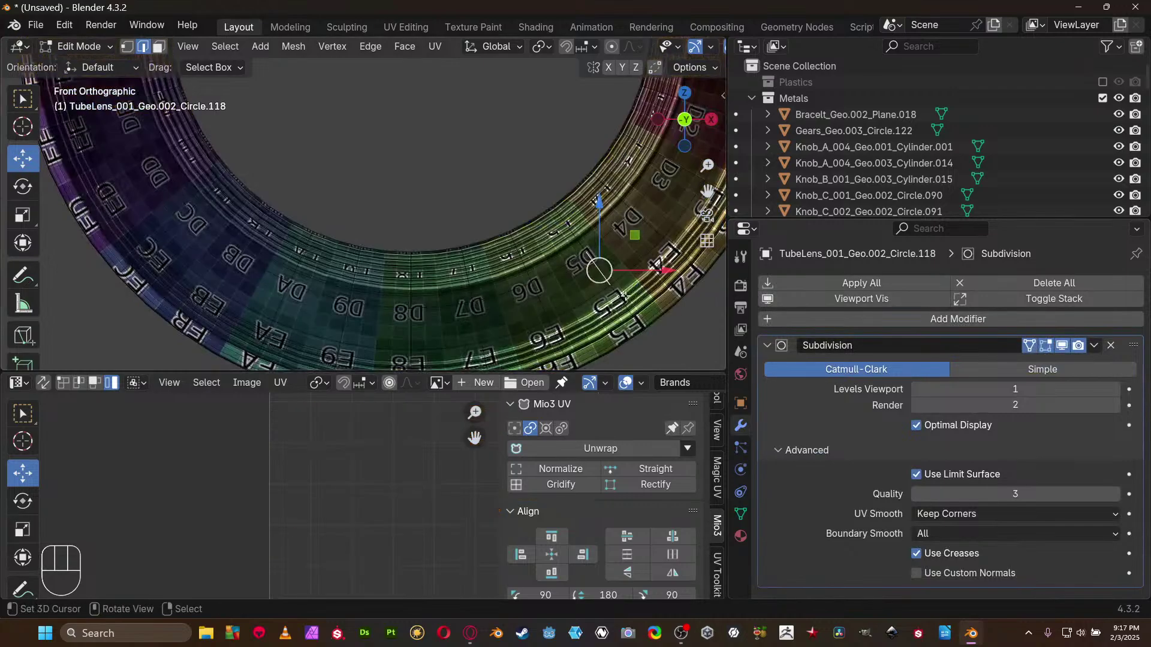
Step: Compare the checker texture's resolution on the tube in Object Mode between the Main and Brands UV maps, ending on Brands
left_click(741, 536)
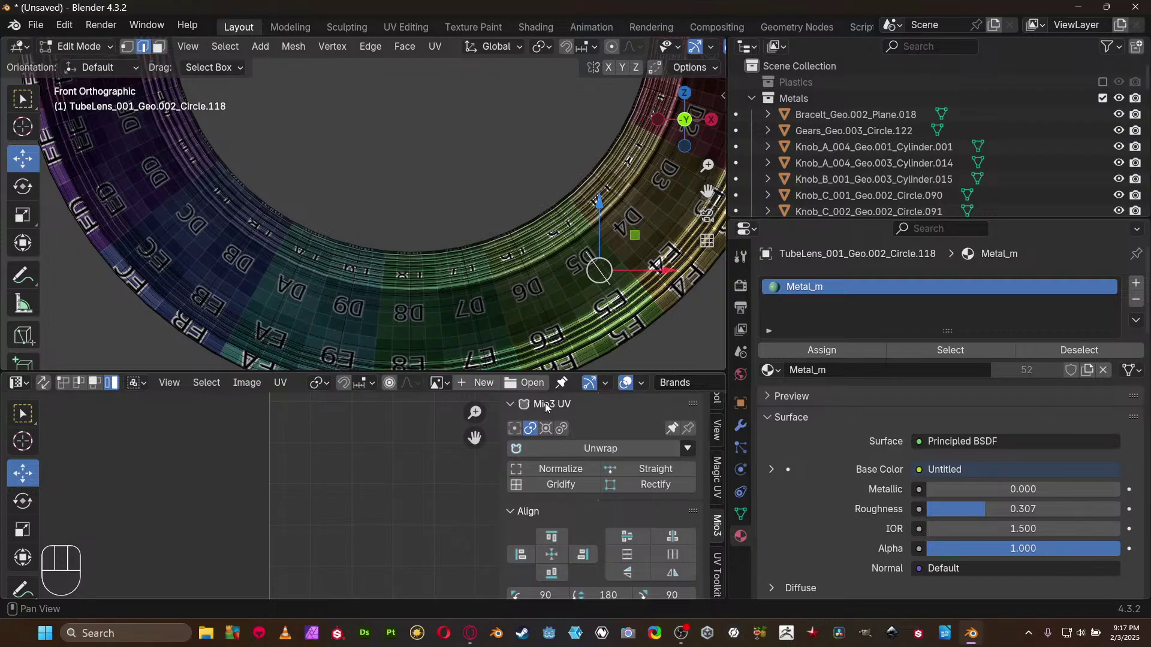
left_click(741, 514)
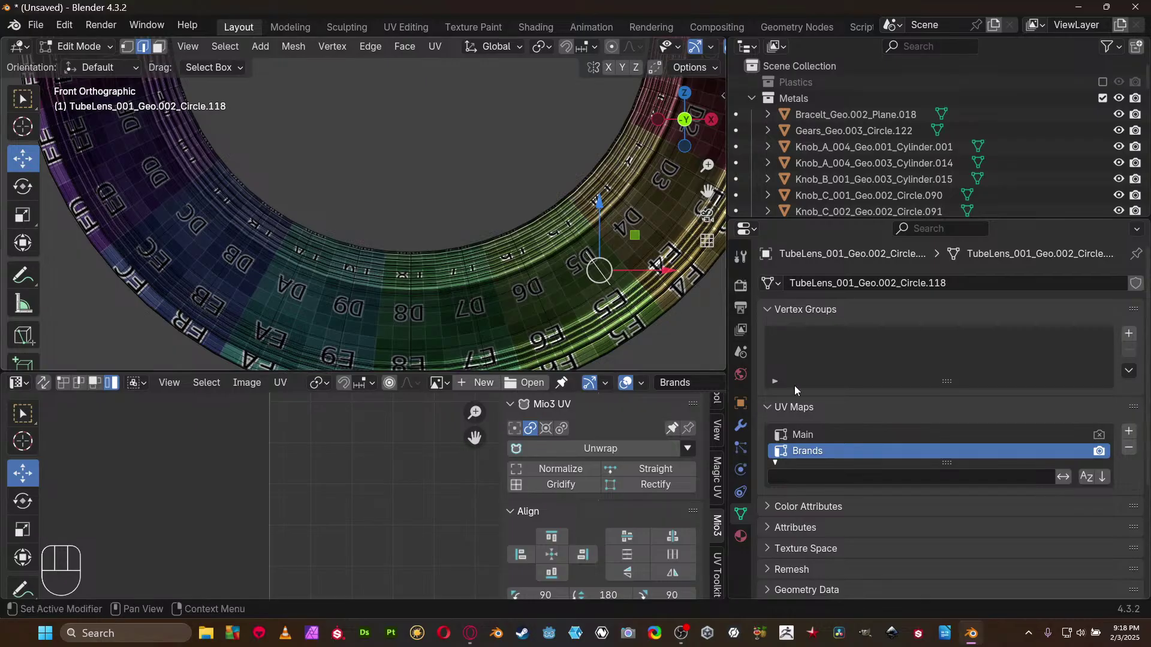
key("Tab")
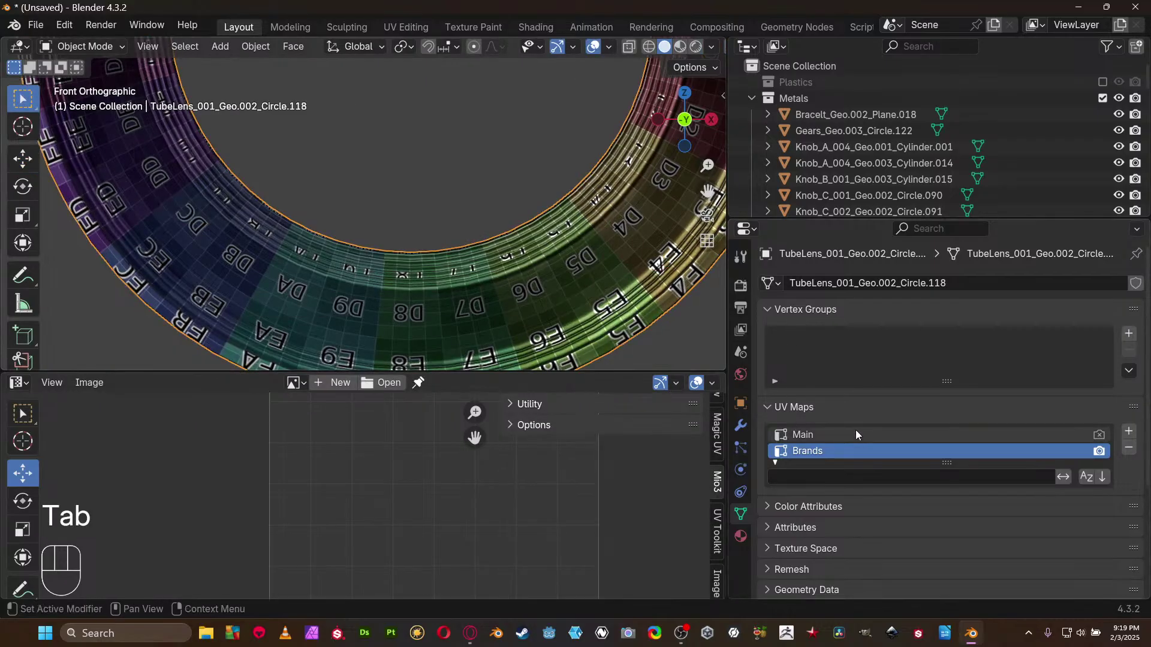
left_click(827, 434)
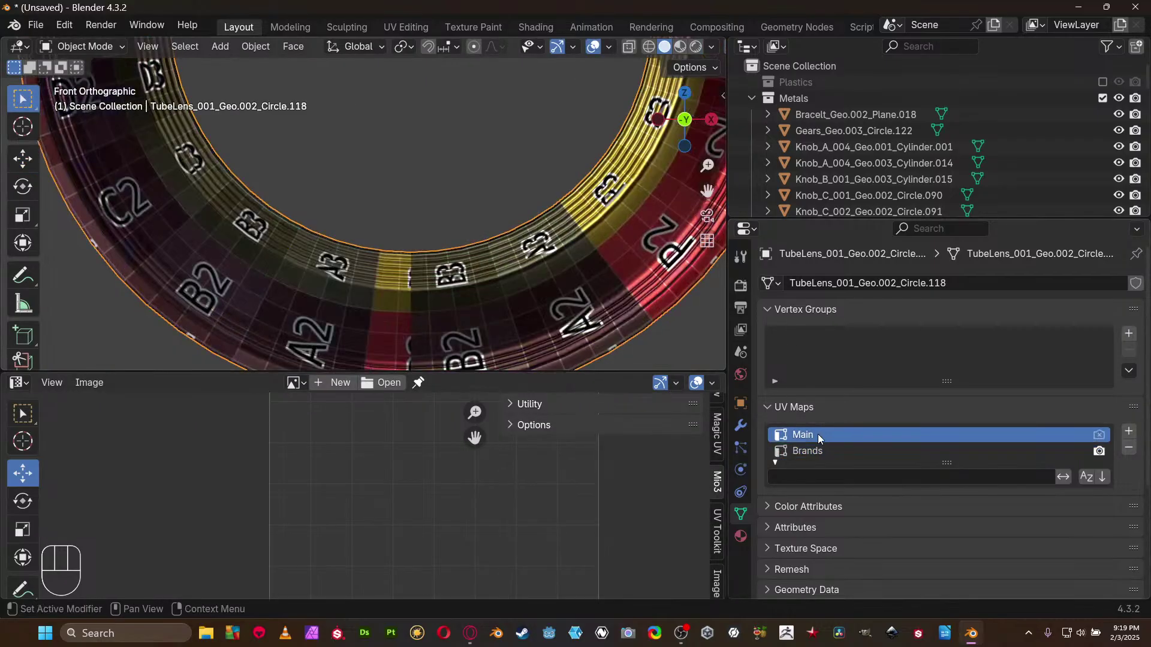
scroll(449, 249, "down", 1)
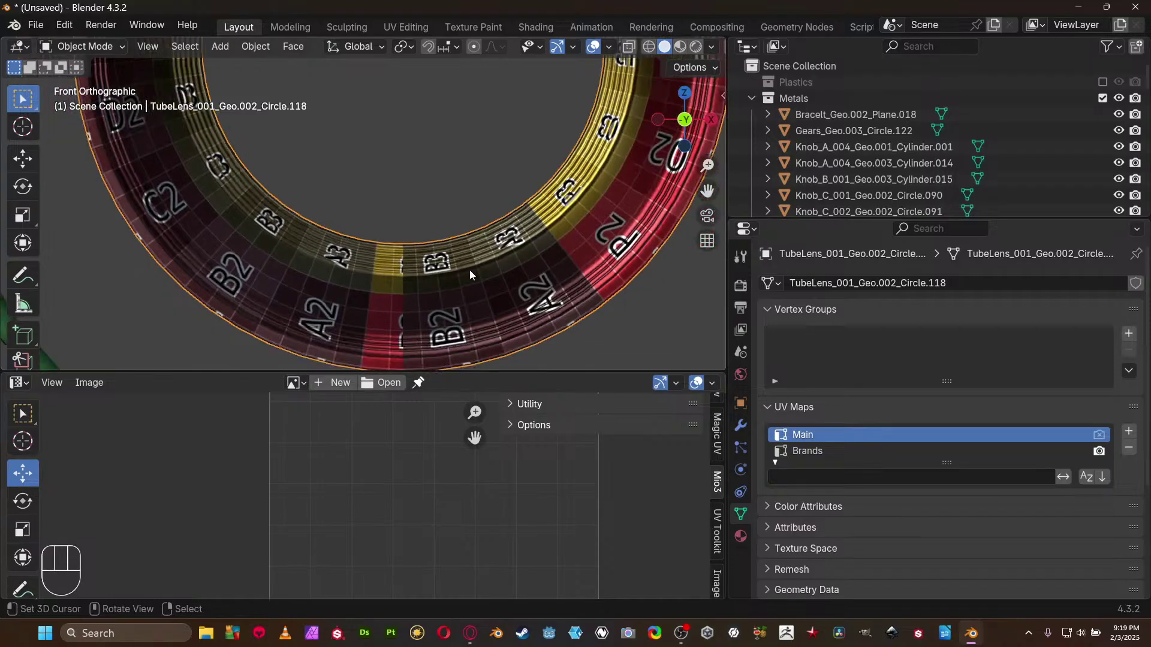
middle_click_drag(476, 271, 461, 257, "shift")
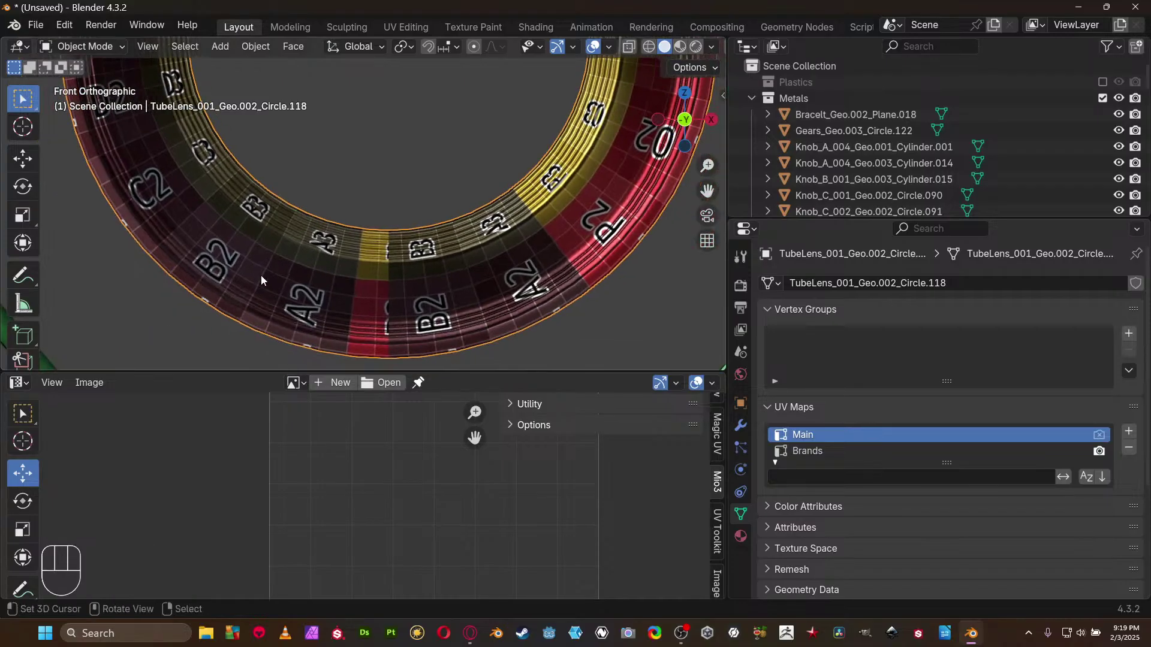
scroll(275, 288, "up", 3)
middle_click_drag(275, 283, 353, 125, "shift")
scroll(316, 173, "up", 4)
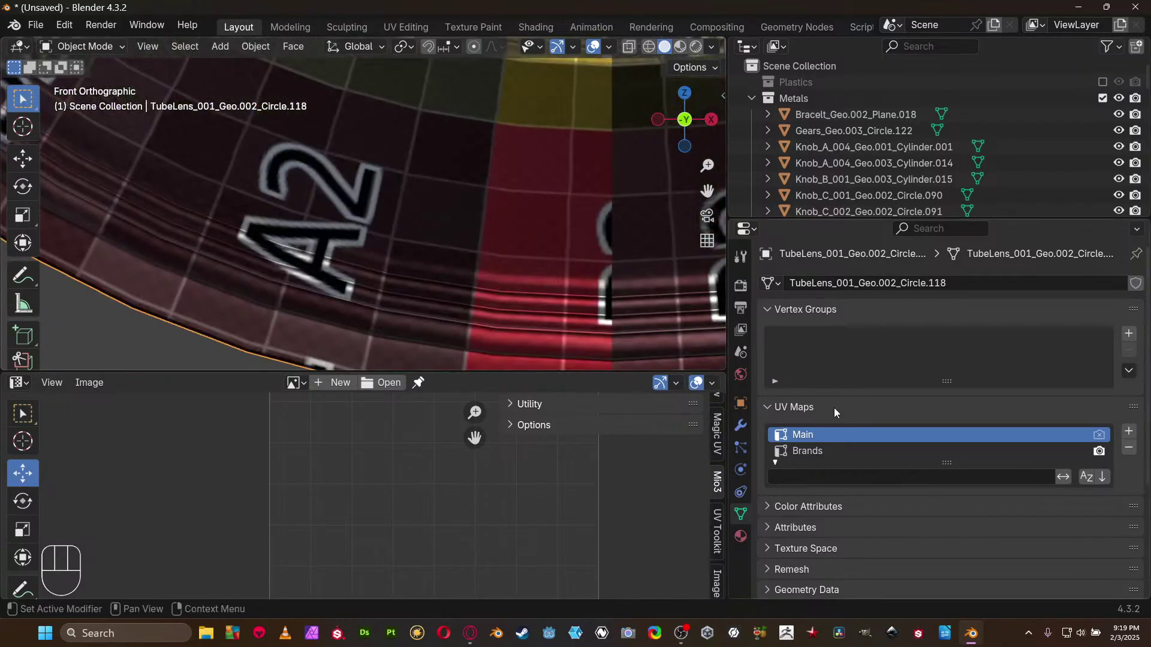
left_click(797, 454)
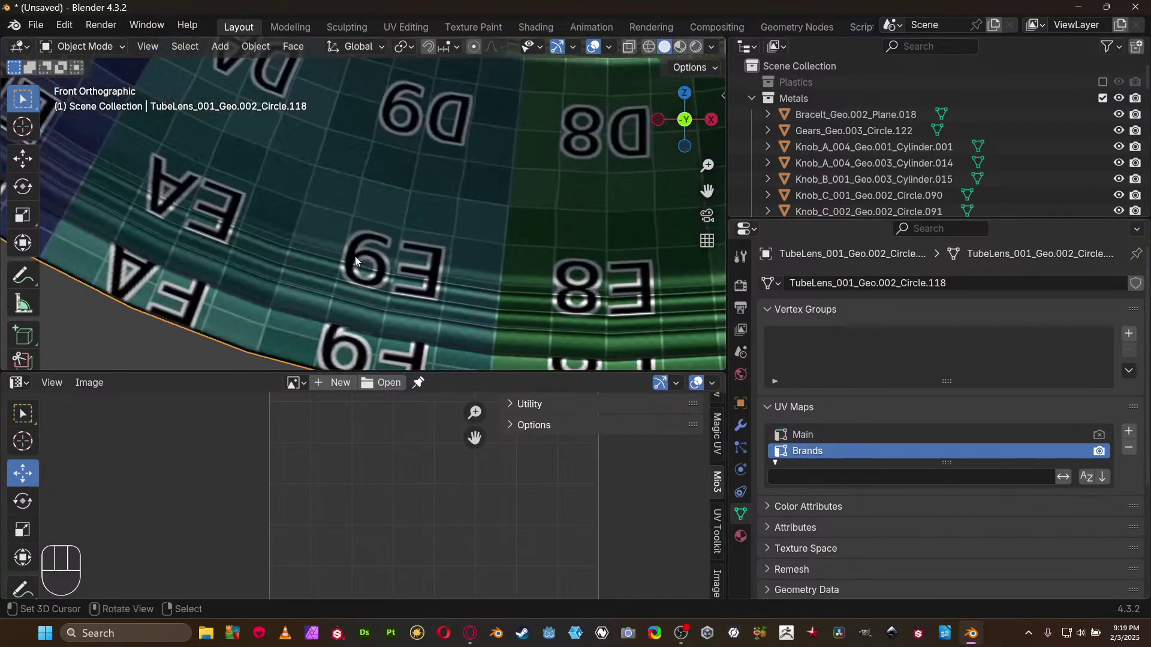
scroll(360, 252, "up", 2)
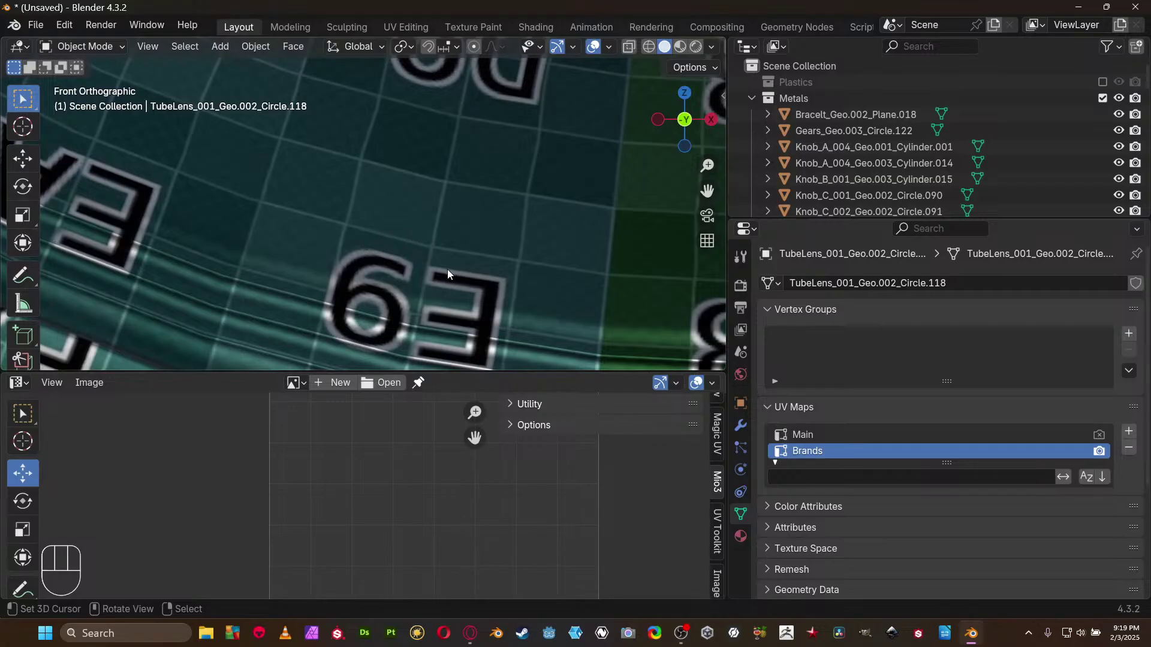
scroll(454, 217, "down", 2)
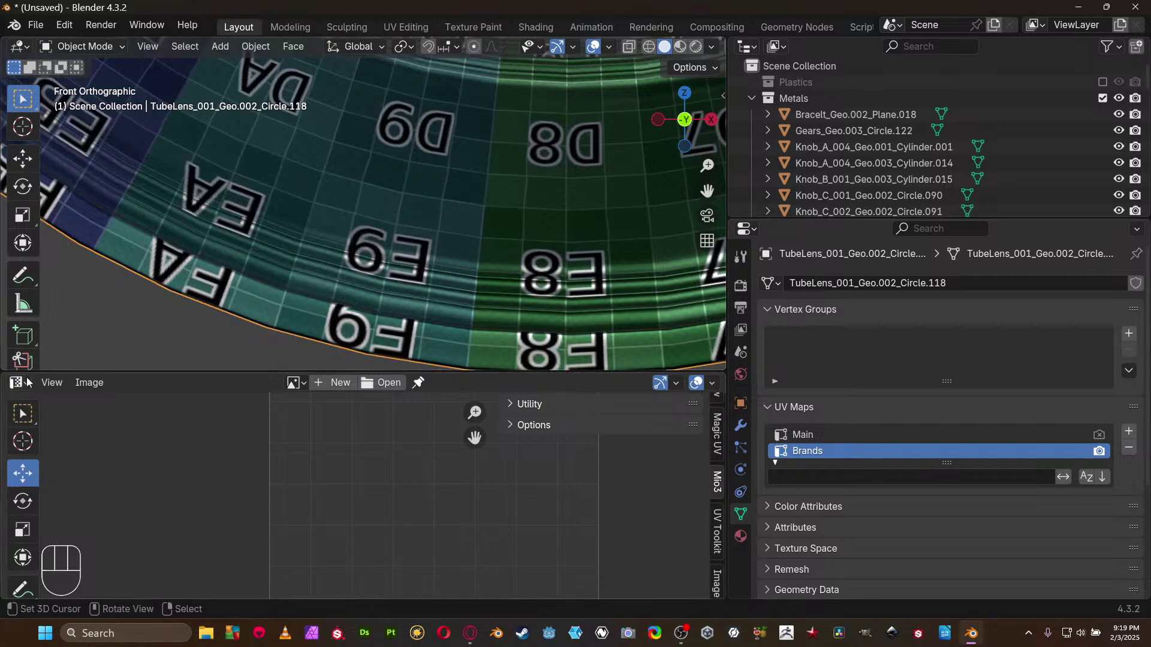
Step: Switch the UV editor area to the Shader Editor and maximize it around the Metal_m material's nodes
left_click(20, 382)
left_click(64, 528)
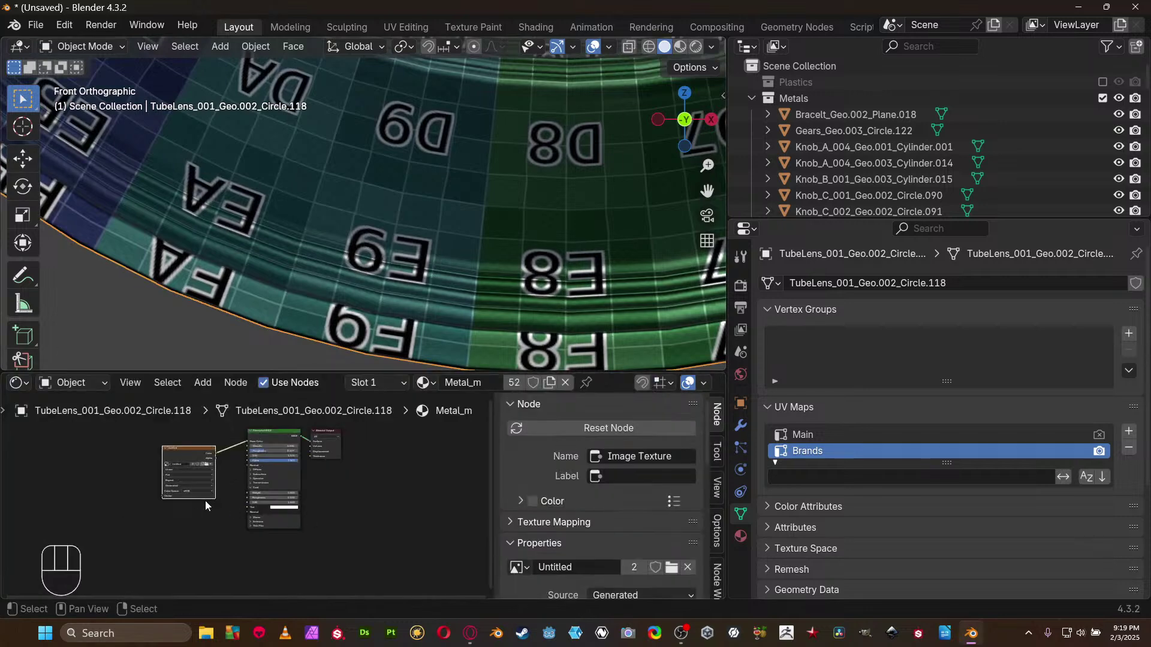
middle_click_drag(205, 501, 277, 508)
key("ctrl+space")
scroll(359, 449, "up", 3)
Step: Add a UV Map node set to Brands below the Image Texture node, and move the Image Texture node further up
key("shift+a")
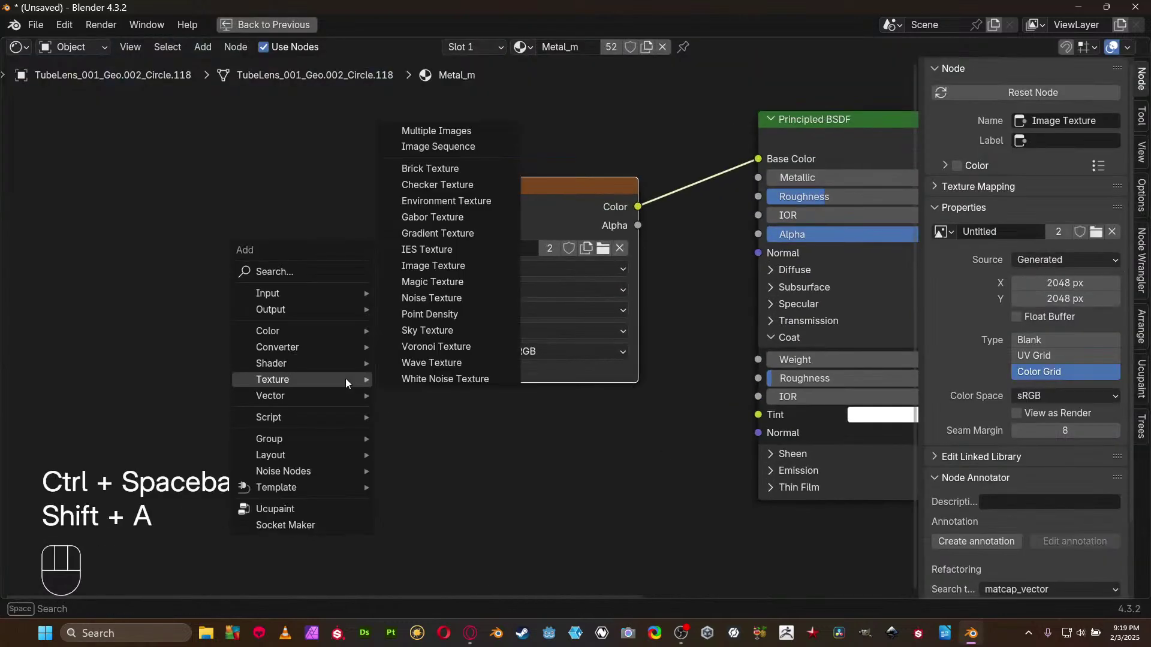
mouse_move(327, 292)
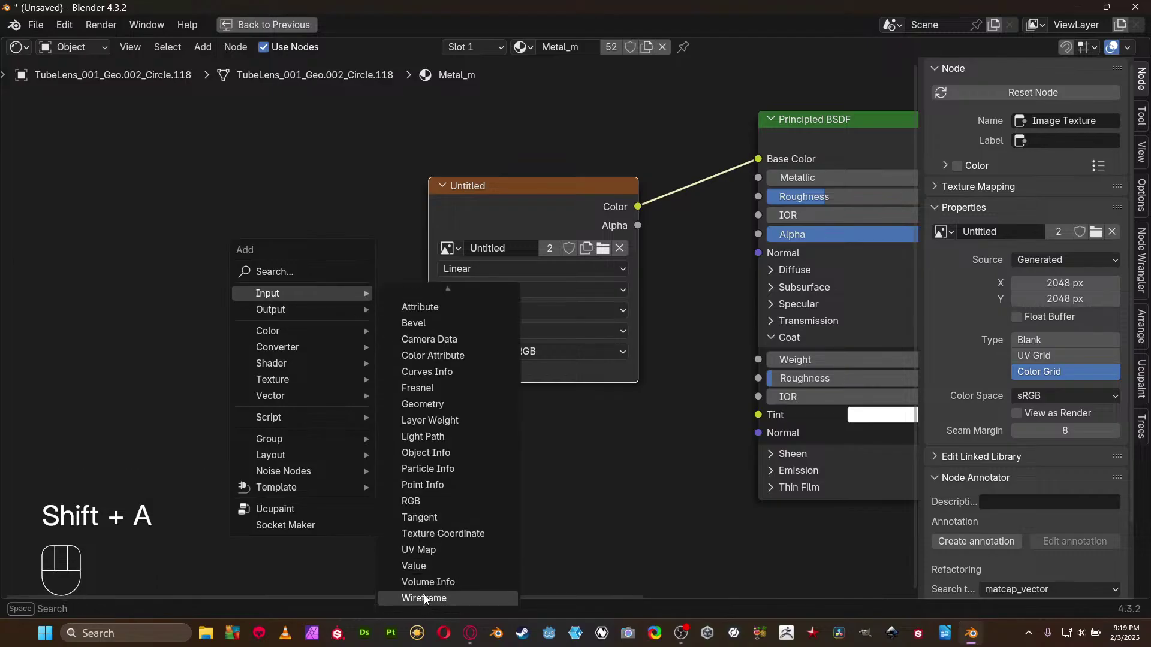
left_click(431, 552)
left_click(217, 423)
left_click(263, 500)
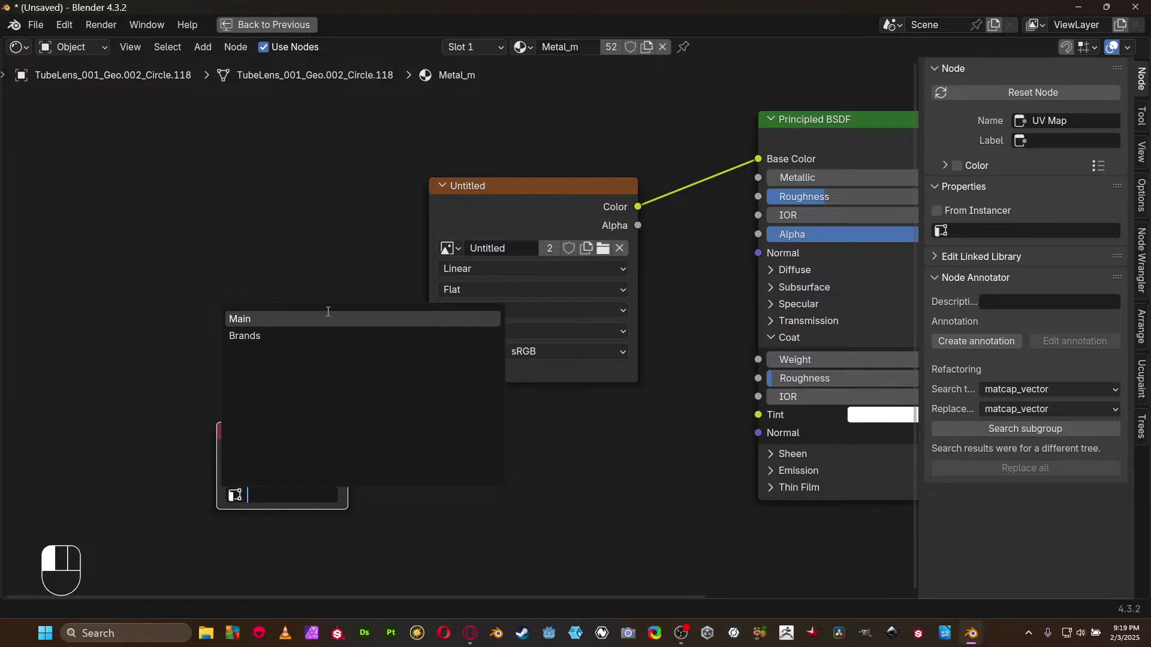
left_click(245, 336)
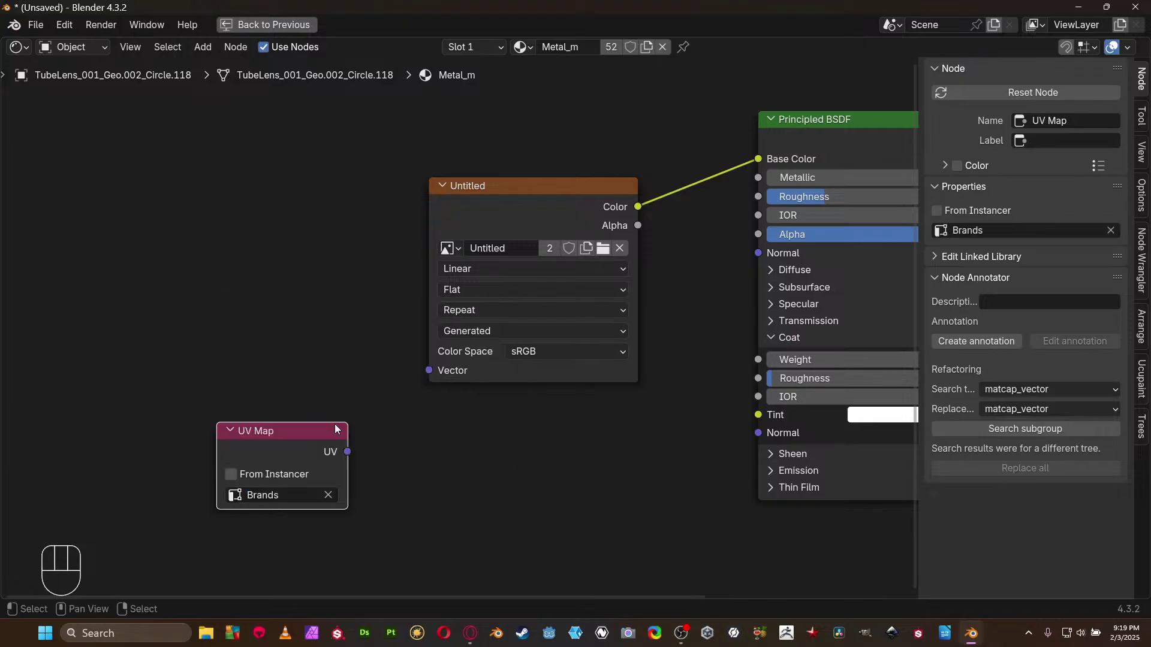
left_click_drag(527, 203, 523, 130)
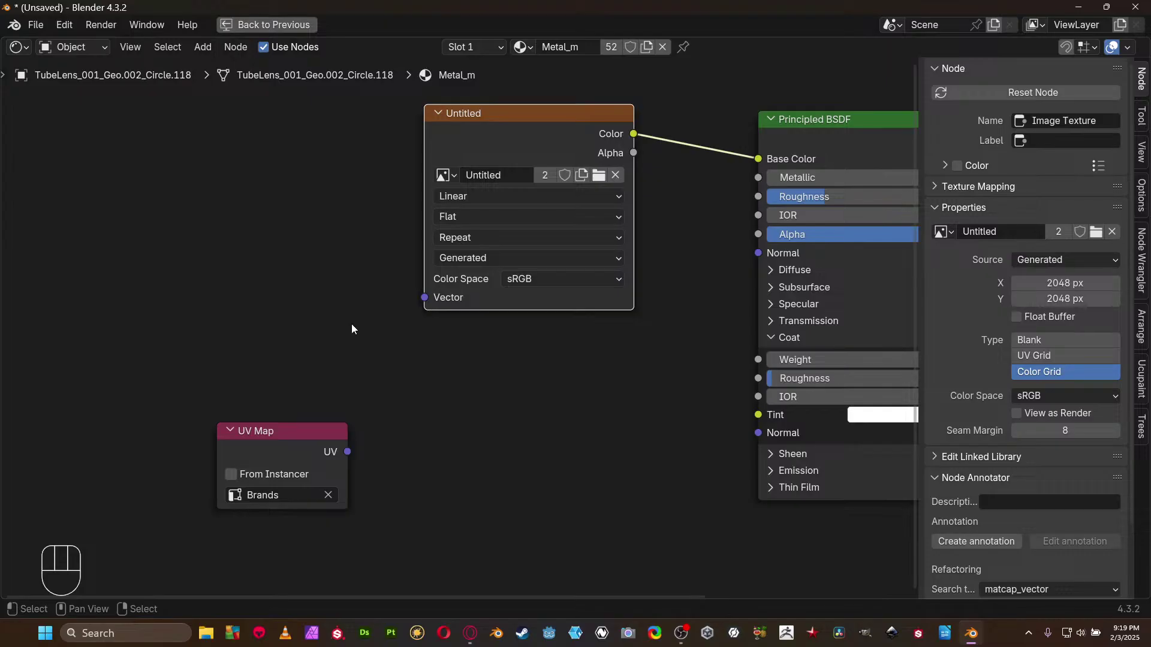
Step: Restore the full layout and view the whole tube with its Brands checker texture from the front
key("ctrl+space")
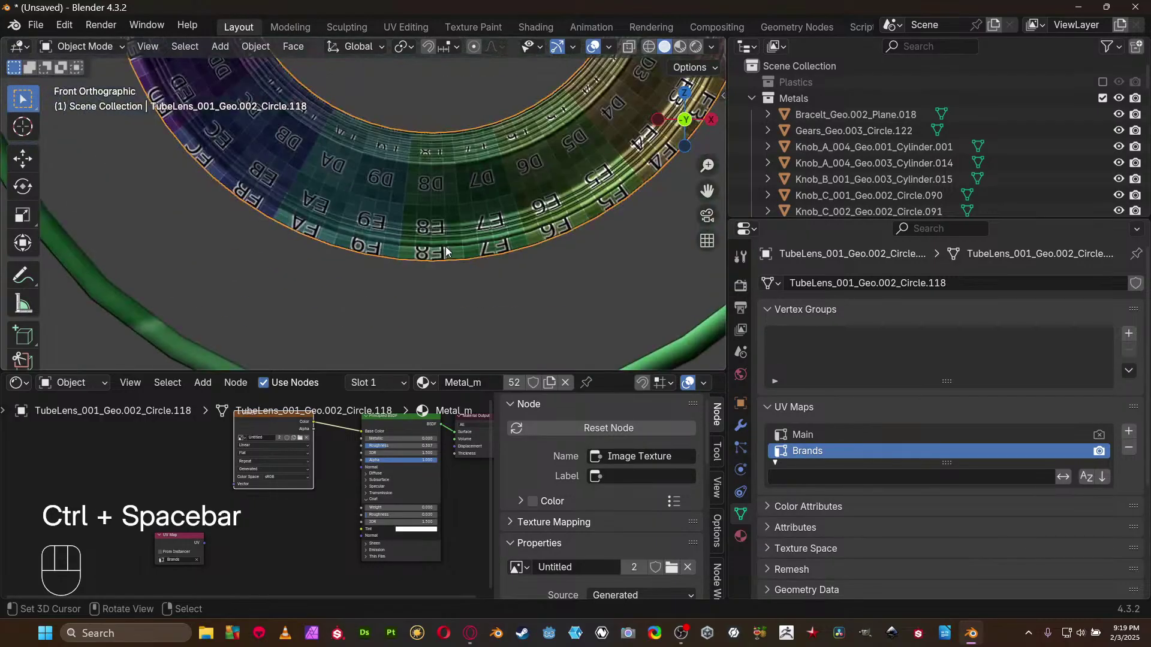
middle_click_drag(445, 246, 480, 296, "shift")
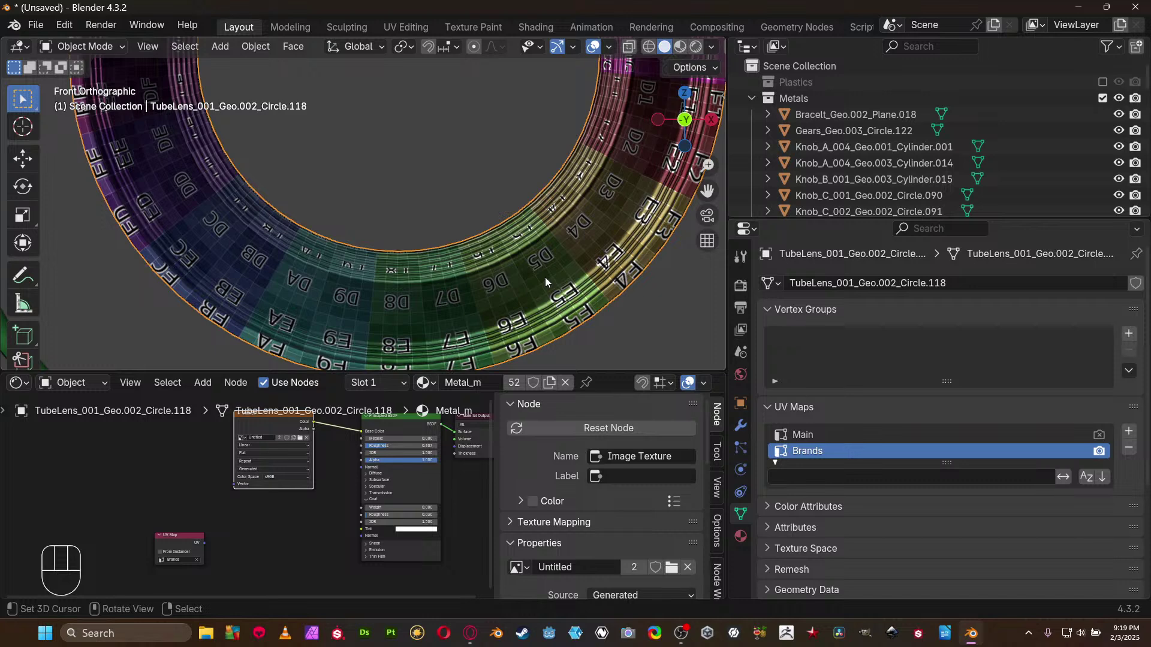
scroll(653, 322, "down", 6)
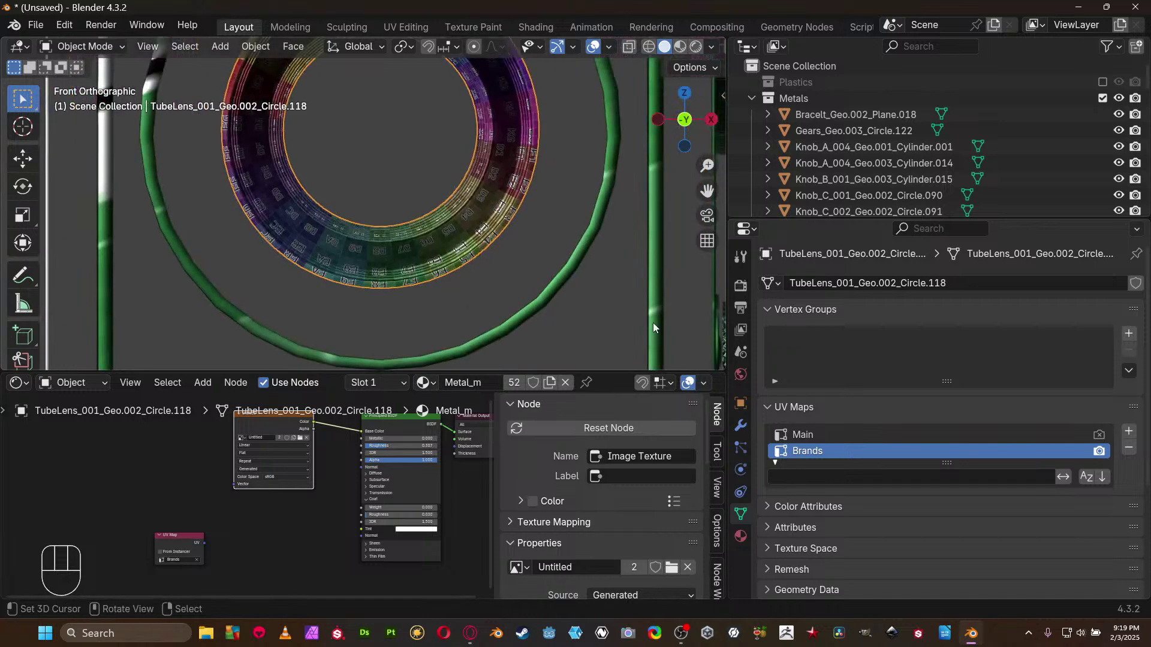
Step: Select the upper lens tube (TubeLens_002) and rename its existing UV map to Upmain
scroll(491, 228, "down", 4)
middle_click_drag(495, 225, 473, 368, "shift")
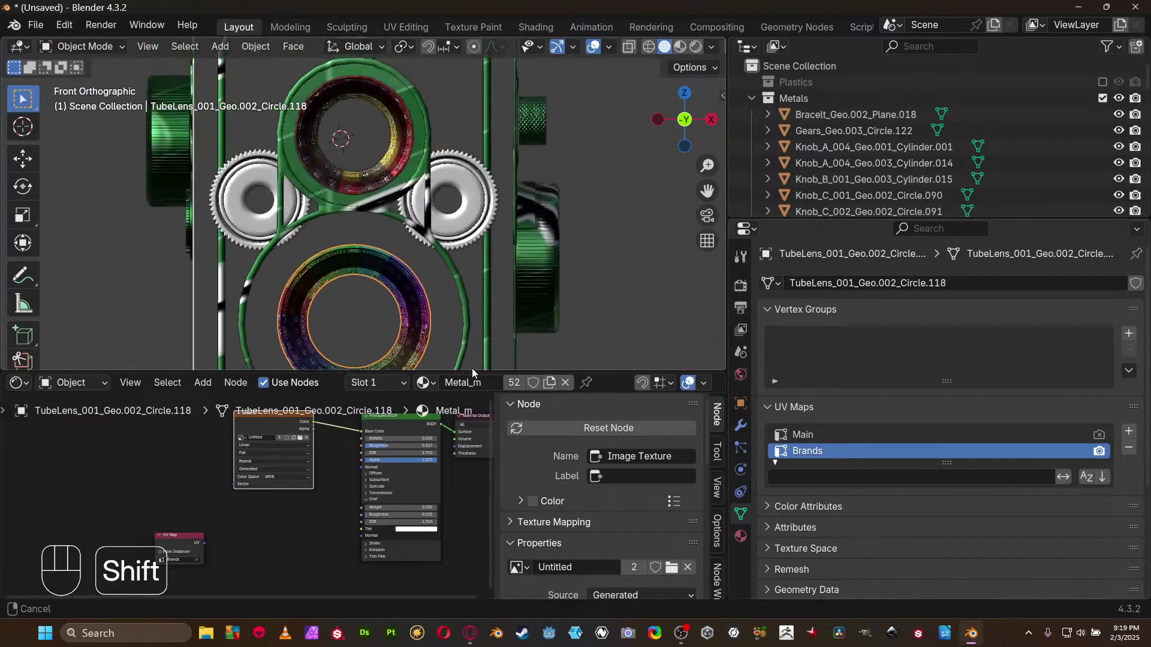
left_click(368, 172)
key("Tab")
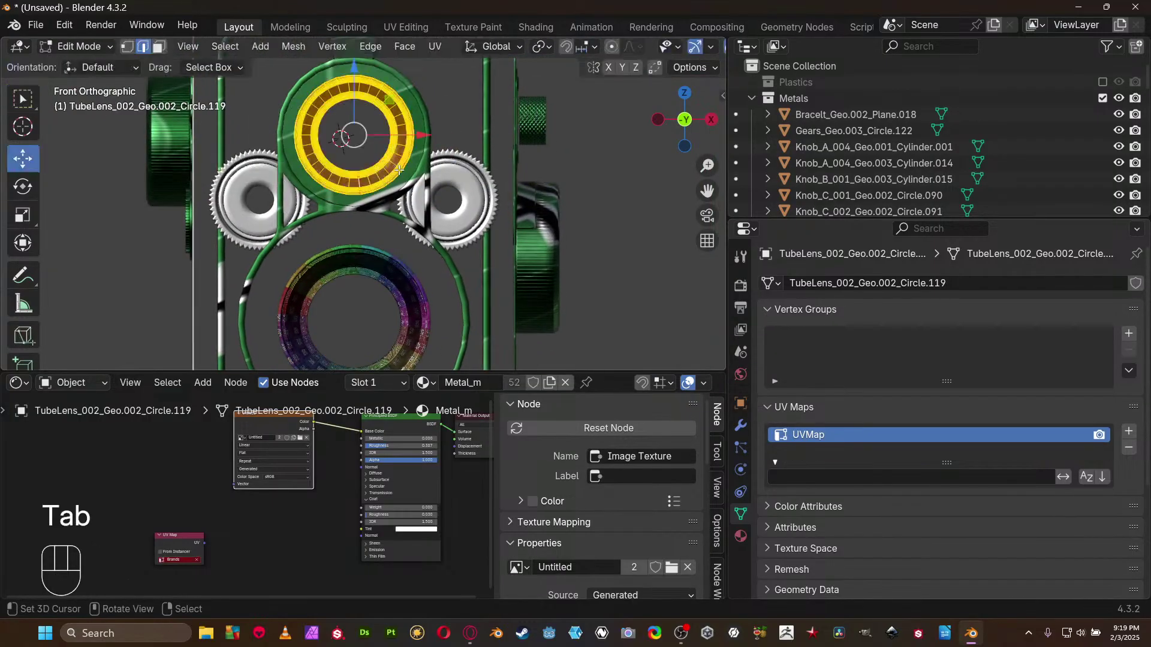
key("Tab")
left_click(263, 225)
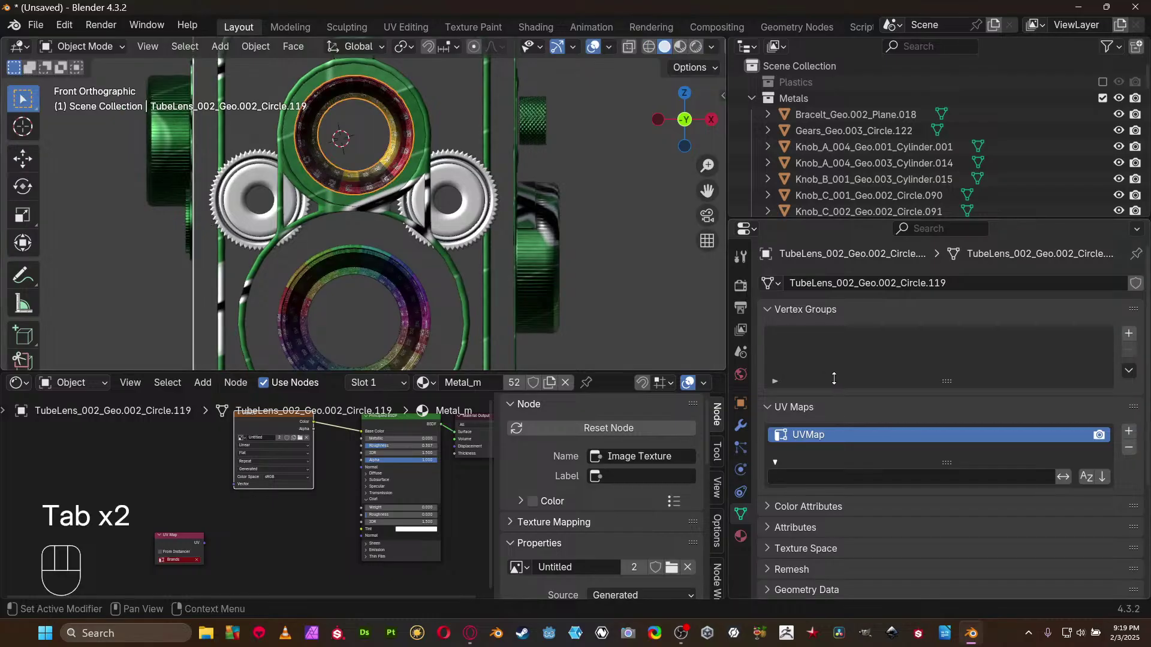
double_click(813, 431)
type("Upm")
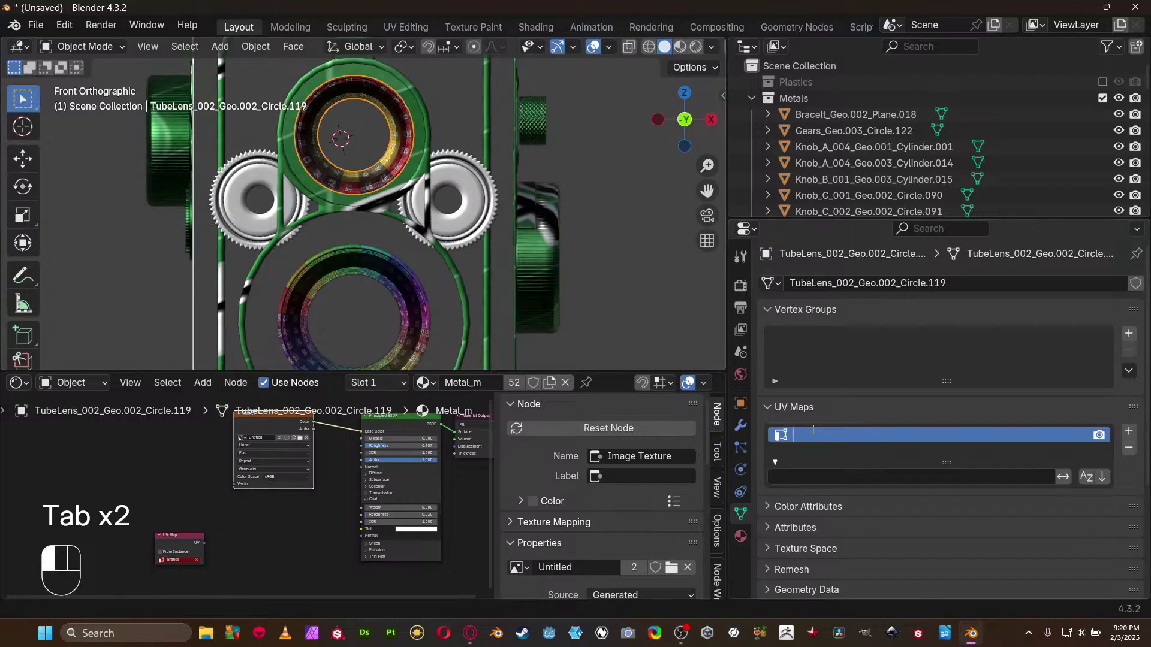
type("ain")
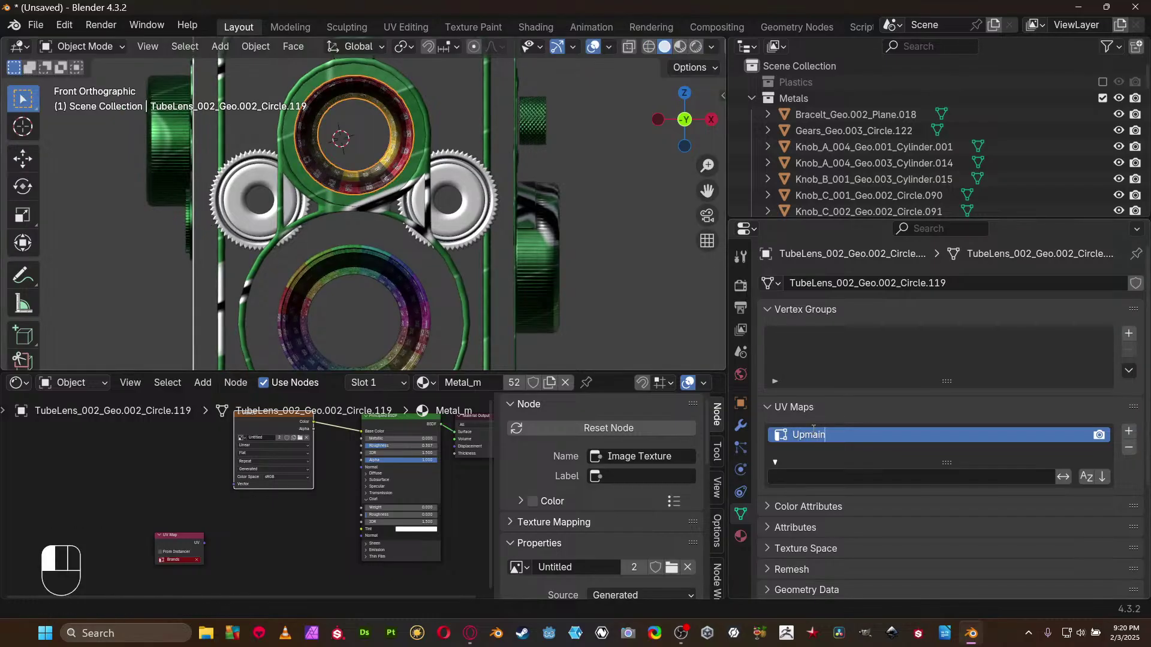
key("Return")
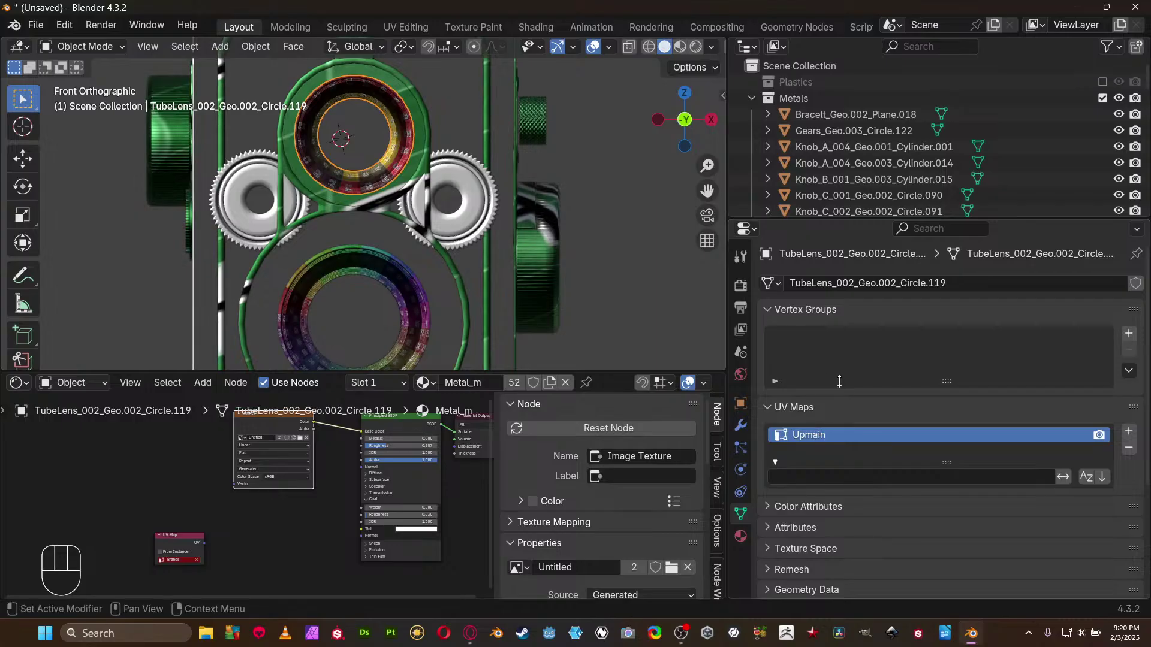
Step: Add a second UV map named Upbrands to the upper lens tube and make it the active map for rendering
left_click(1128, 432)
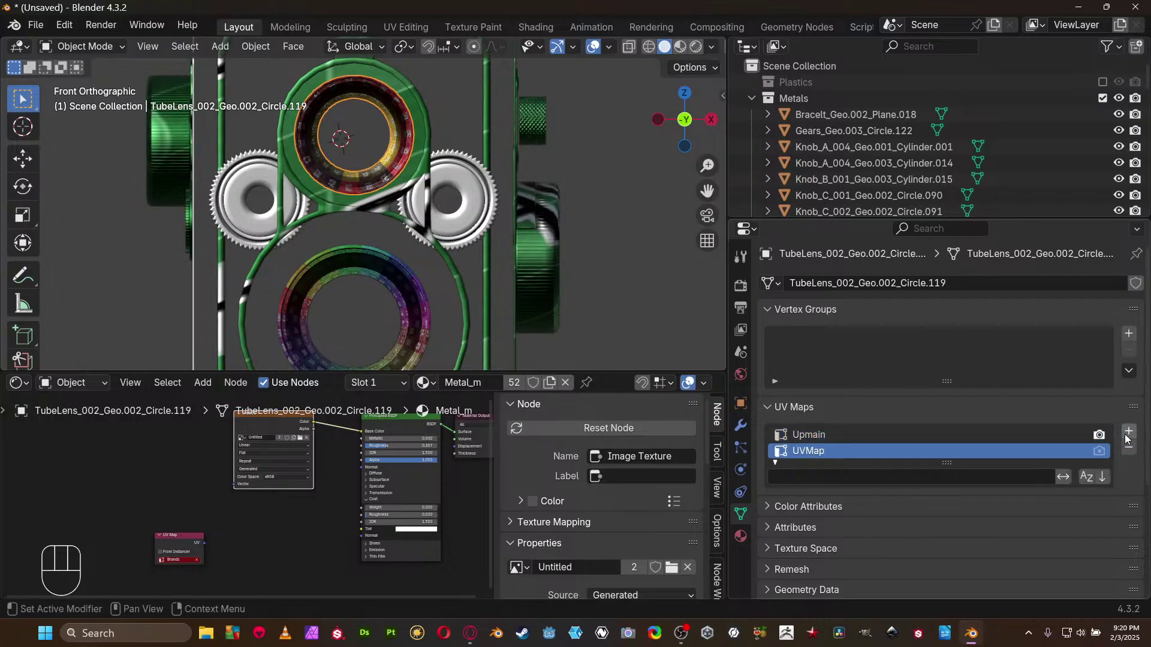
double_click(901, 451)
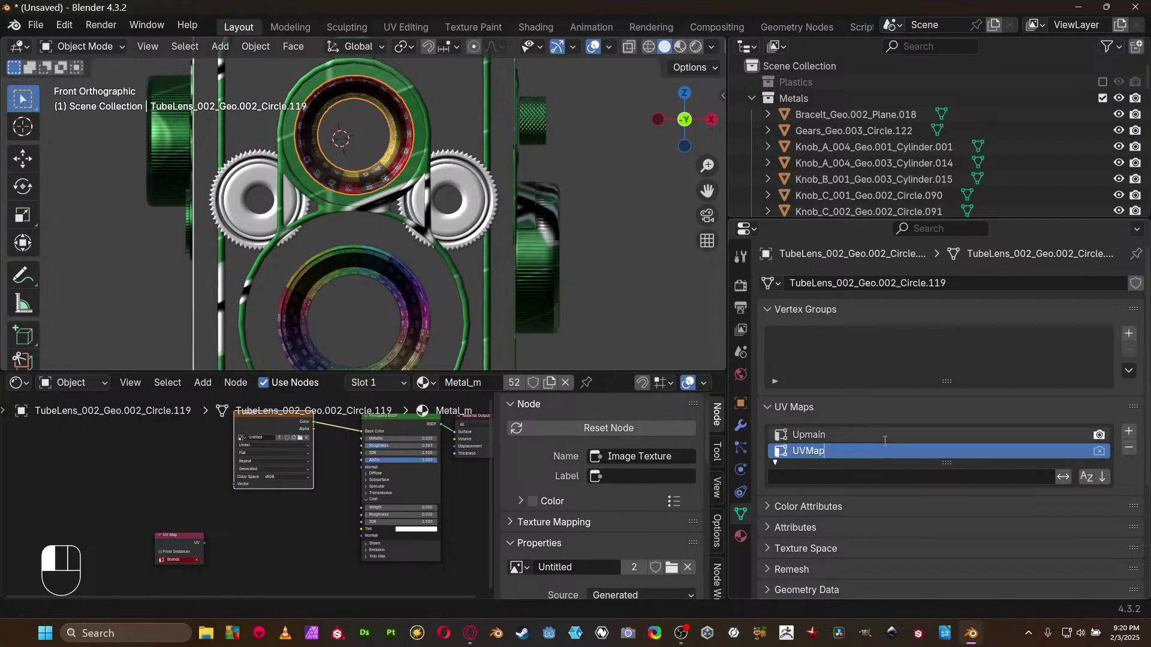
key("BackSpace")
key("BackSpace")
key("BackSpace")
key("BackSpace")
key("BackSpace")
type("Upbrands")
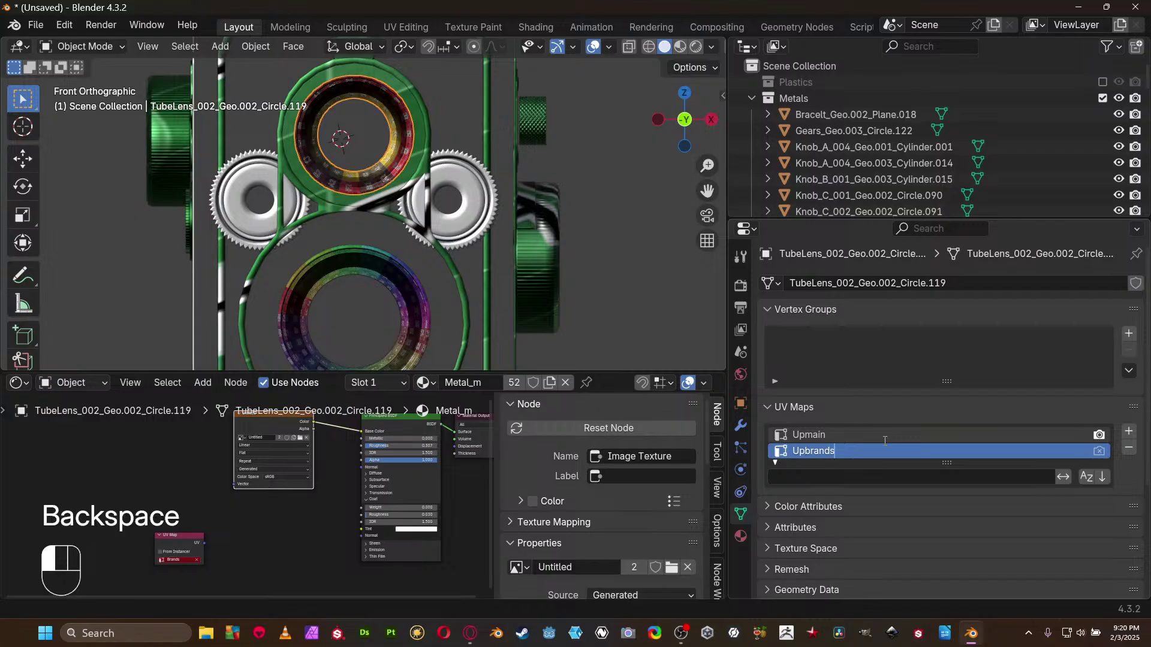
left_click(884, 441)
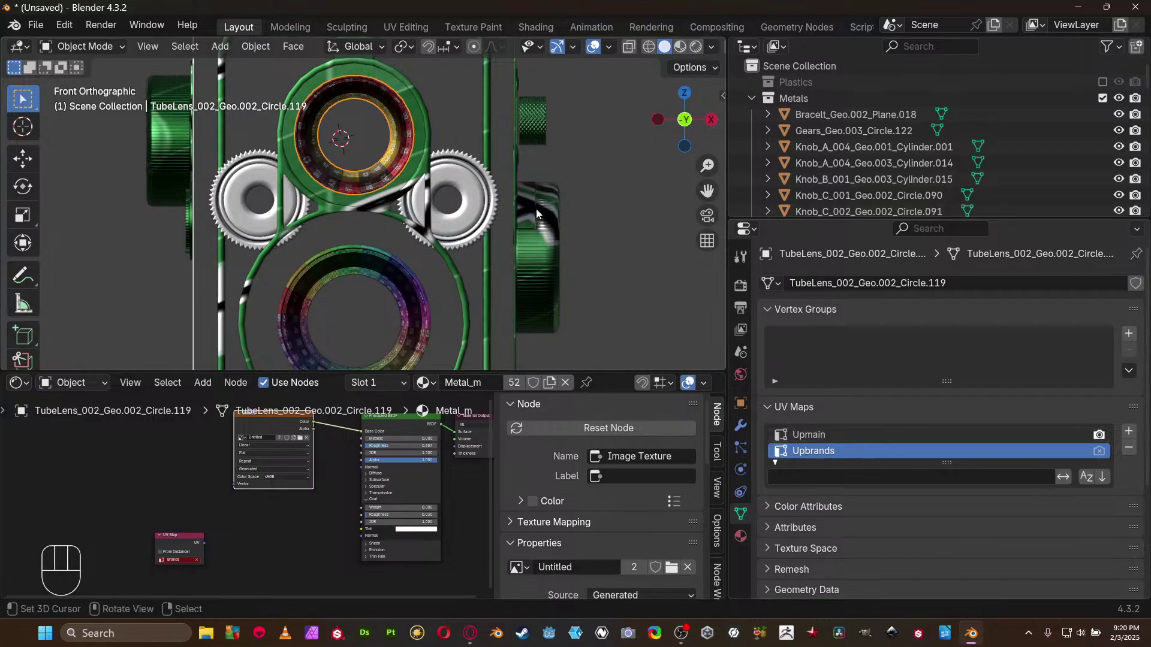
left_click(1098, 451)
Step: In Edit Mode, clear the seam from the lengthwise edge loop at the bottom of the upper lens tube
key("Tab")
left_click(318, 234)
scroll(322, 209, "up", 4)
middle_click_drag(326, 187, 356, 331, "shift")
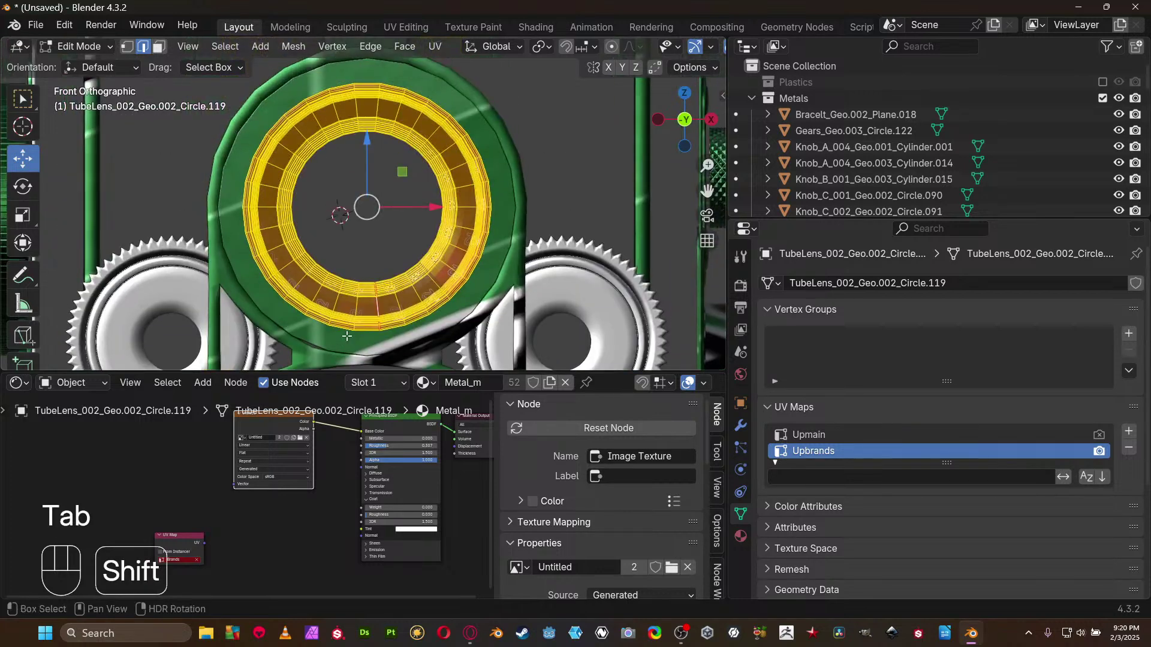
left_click(377, 305, "alt")
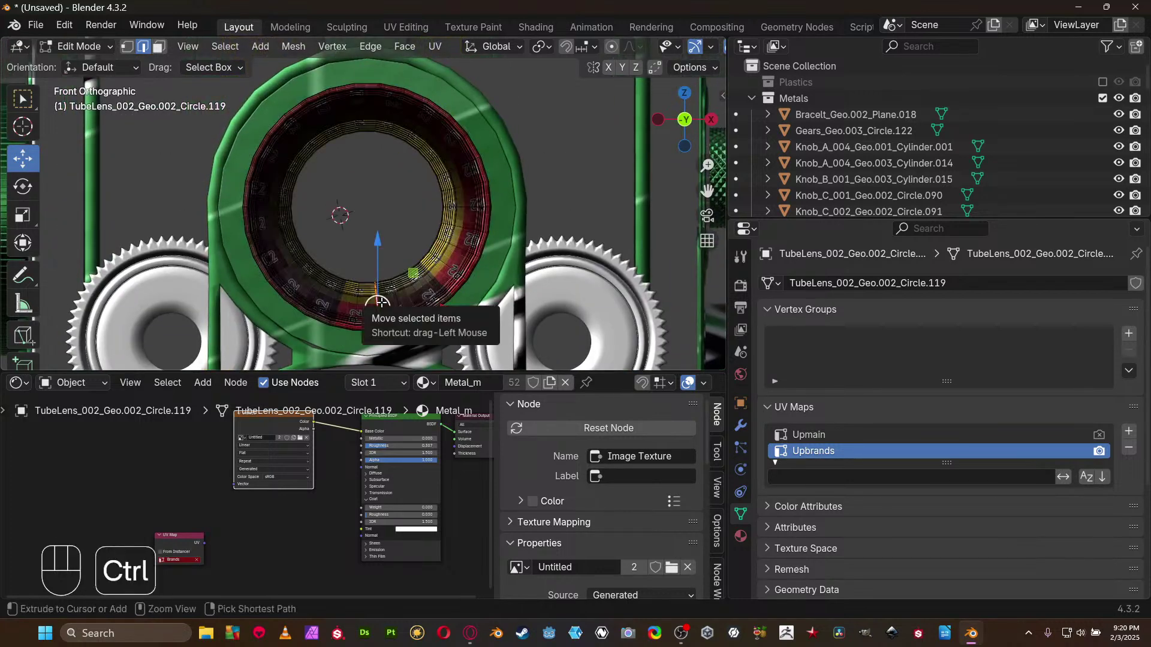
key("ctrl+e")
left_click(360, 342)
Step: Mark seams on the two opposite lengthwise edge loops at the upper tube's left and right sides
scroll(304, 259, "up", 3)
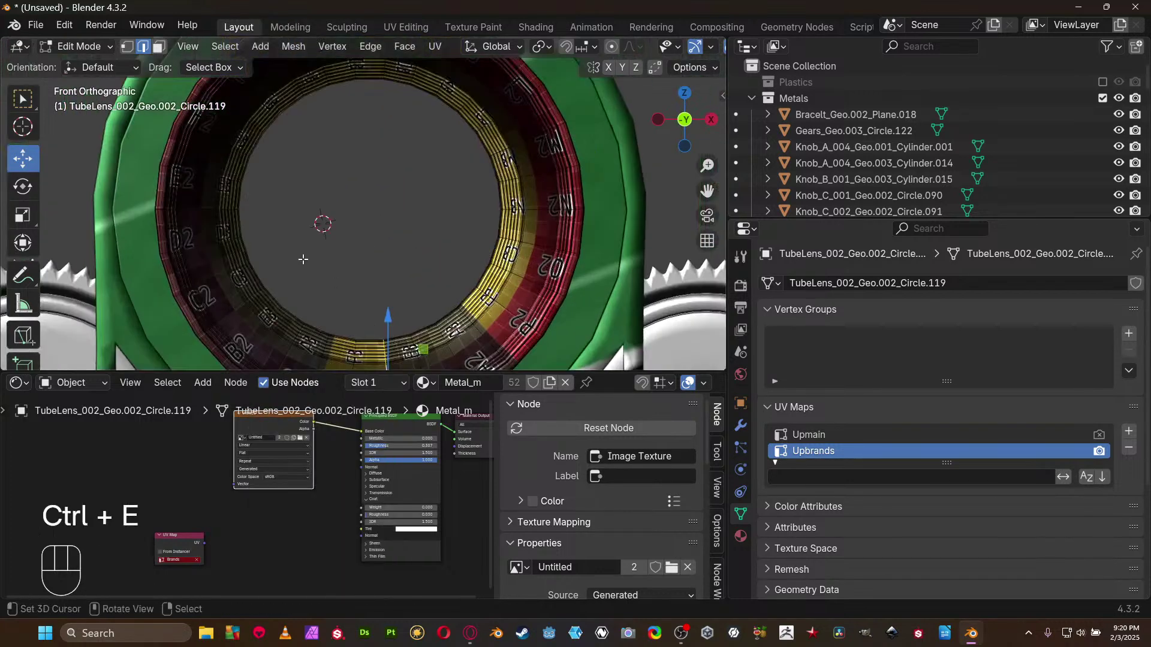
left_click(214, 211, "alt")
left_click(535, 210, "alt+shift")
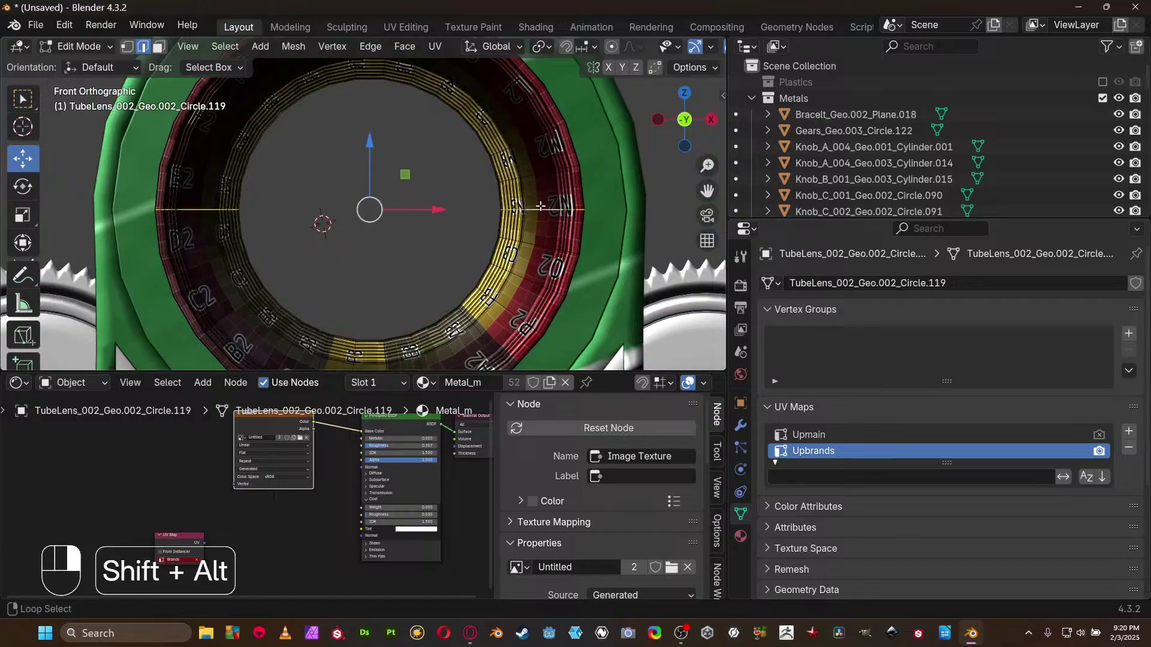
key("ctrl+e")
left_click(517, 327)
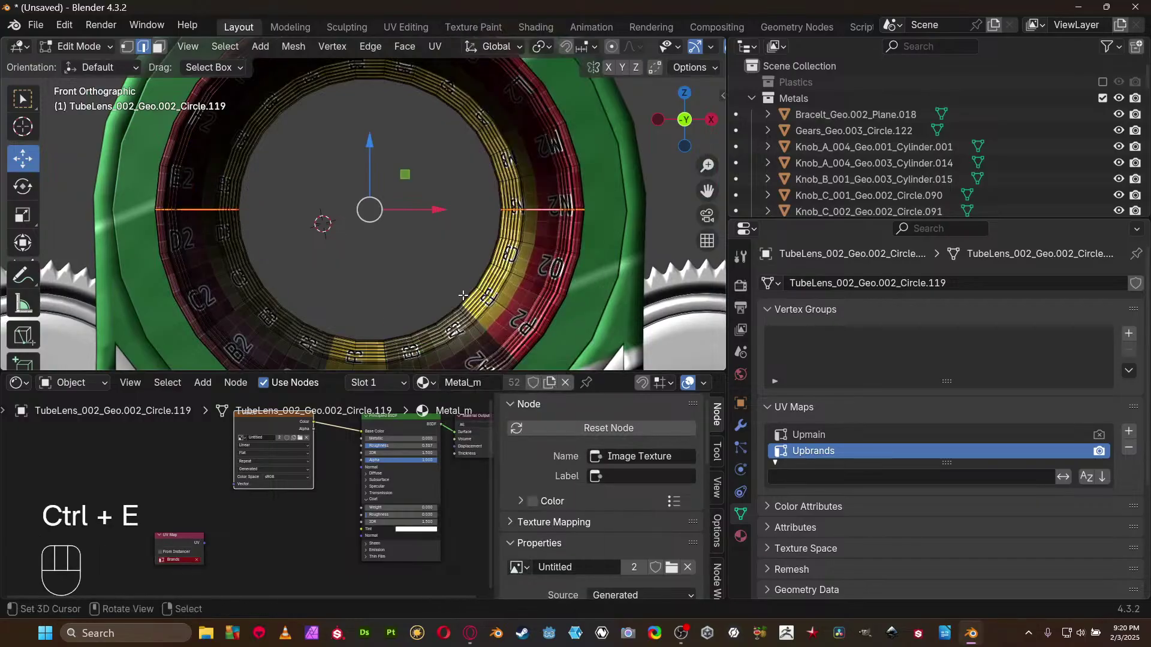
Step: Select the whole upper tube and switch the Shader Editor area to the UV Editor with all its UVs selected
key("a")
scroll(388, 304, "down", 3)
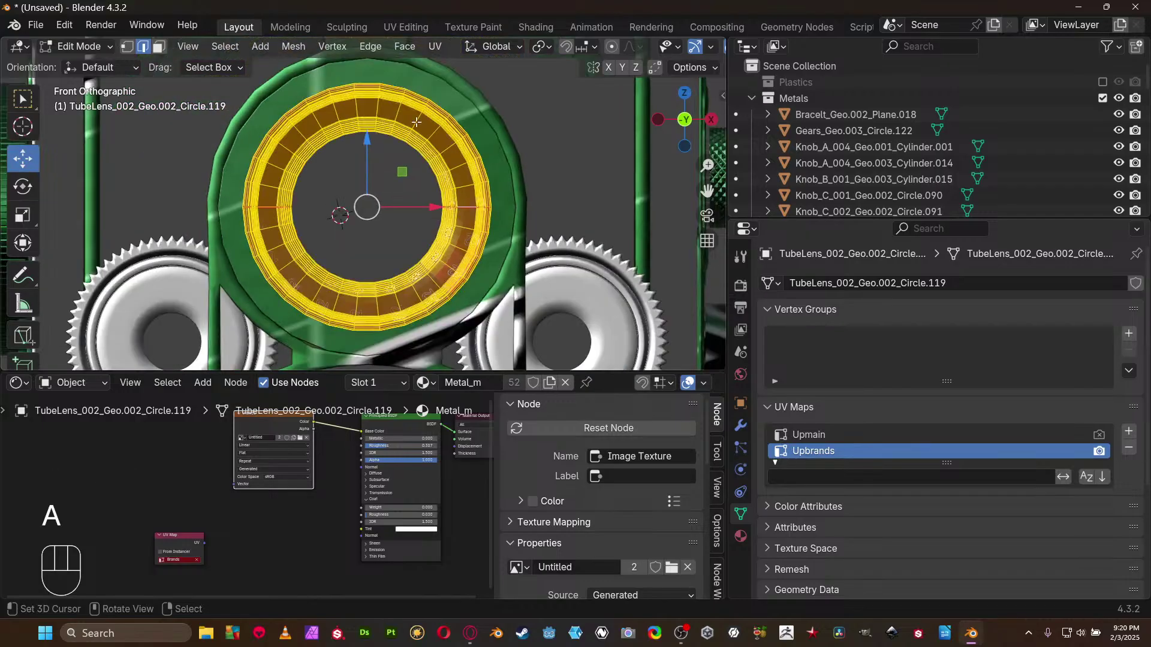
middle_click_drag(380, 255, 381, 241, "shift")
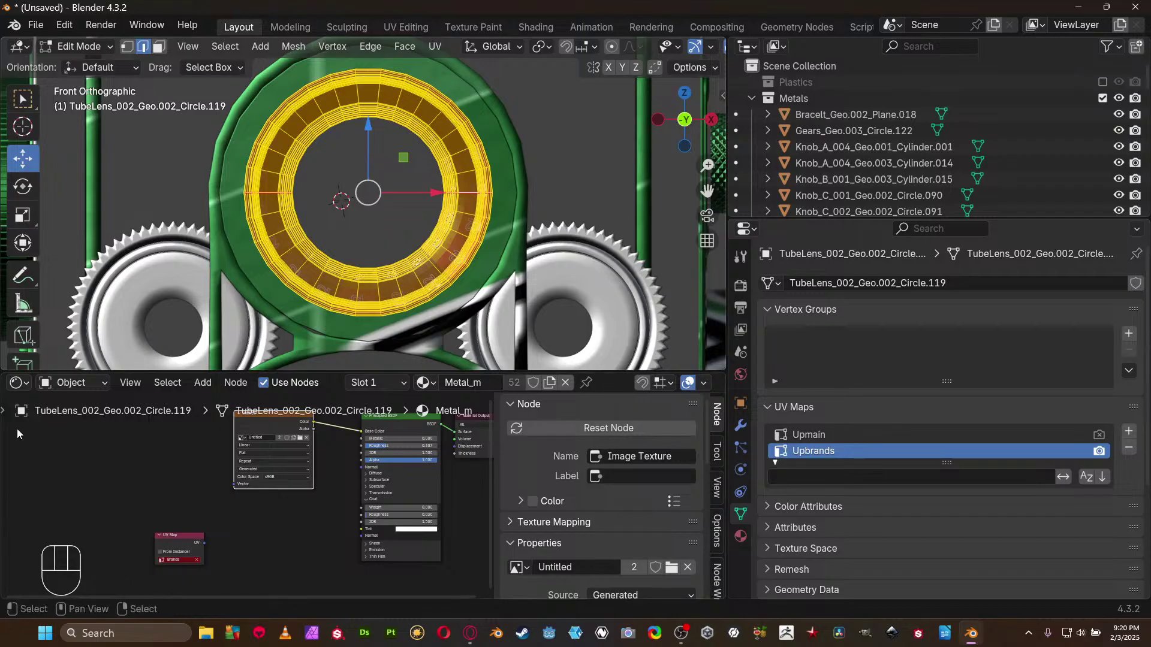
left_click(18, 382)
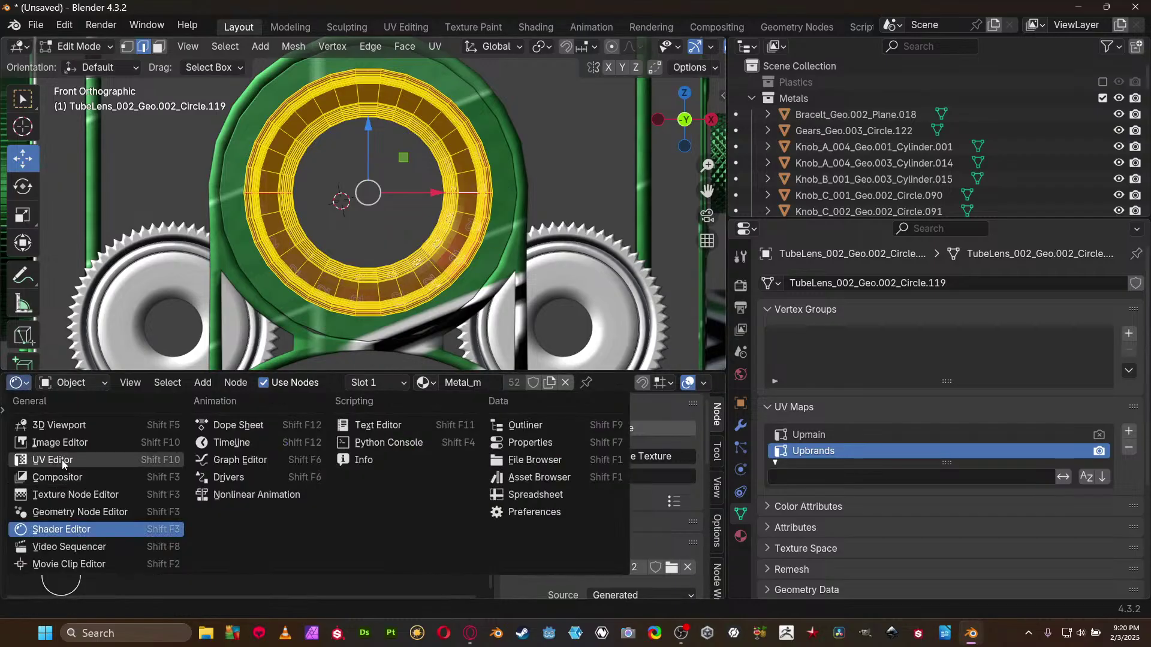
left_click(36, 459)
scroll(387, 458, "down", 4)
key("a")
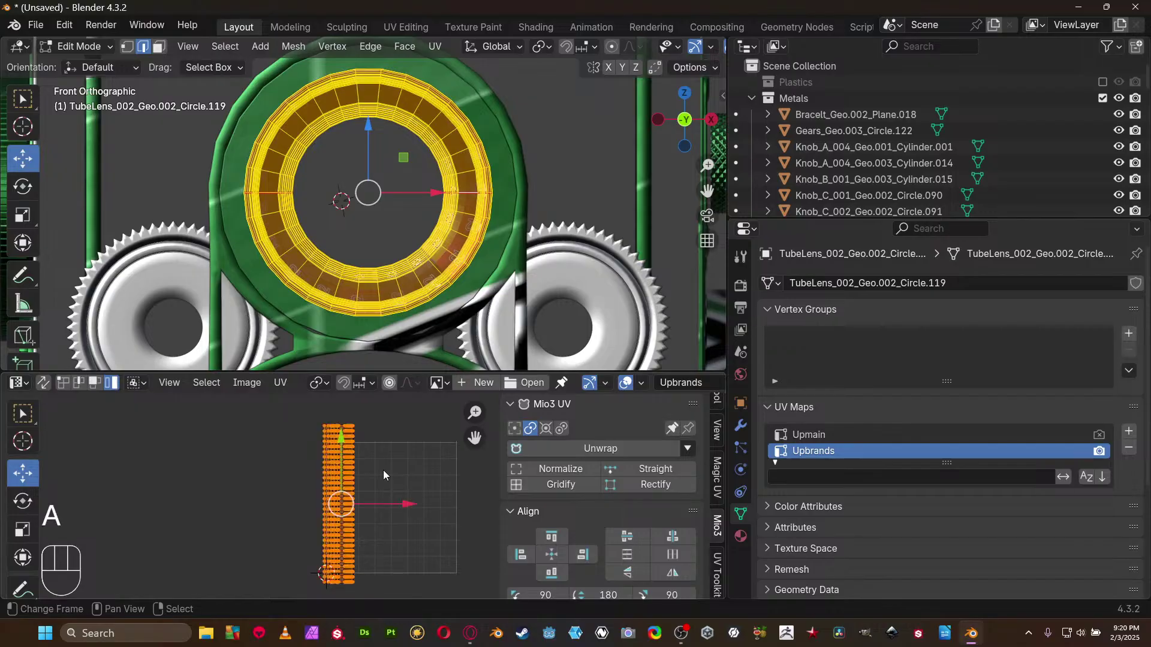
Step: Unwrap the upper tube's UVs, then straighten the islands into regular grids and average their scale
key("u")
left_click(383, 470)
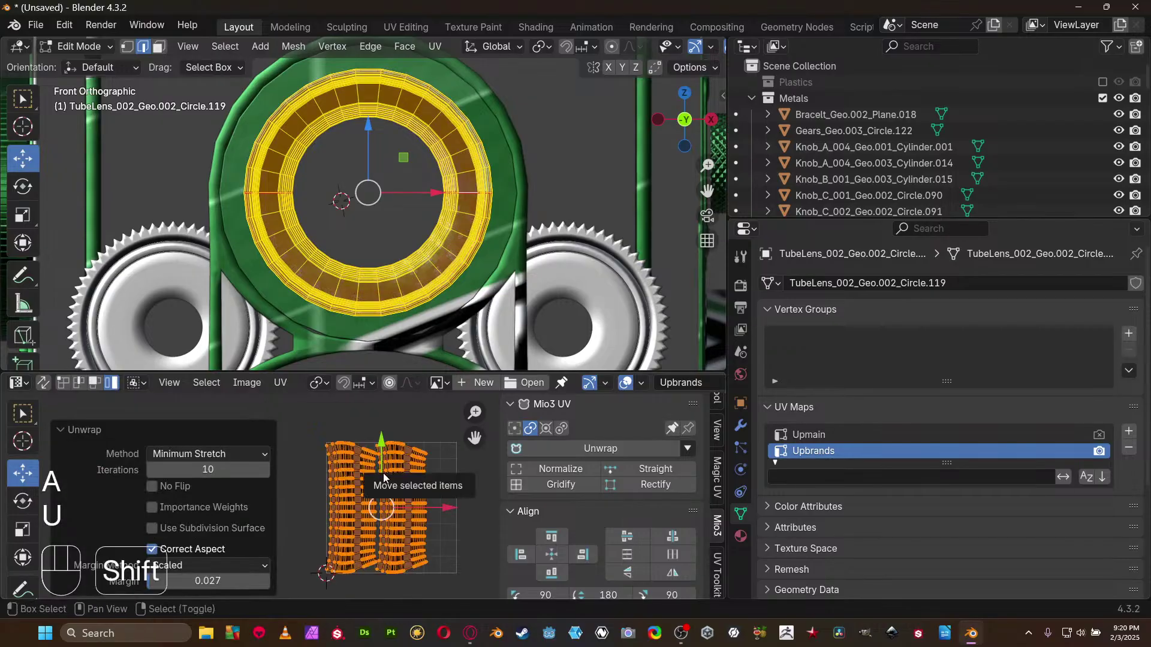
key("shift+q")
key("ctrl+a")
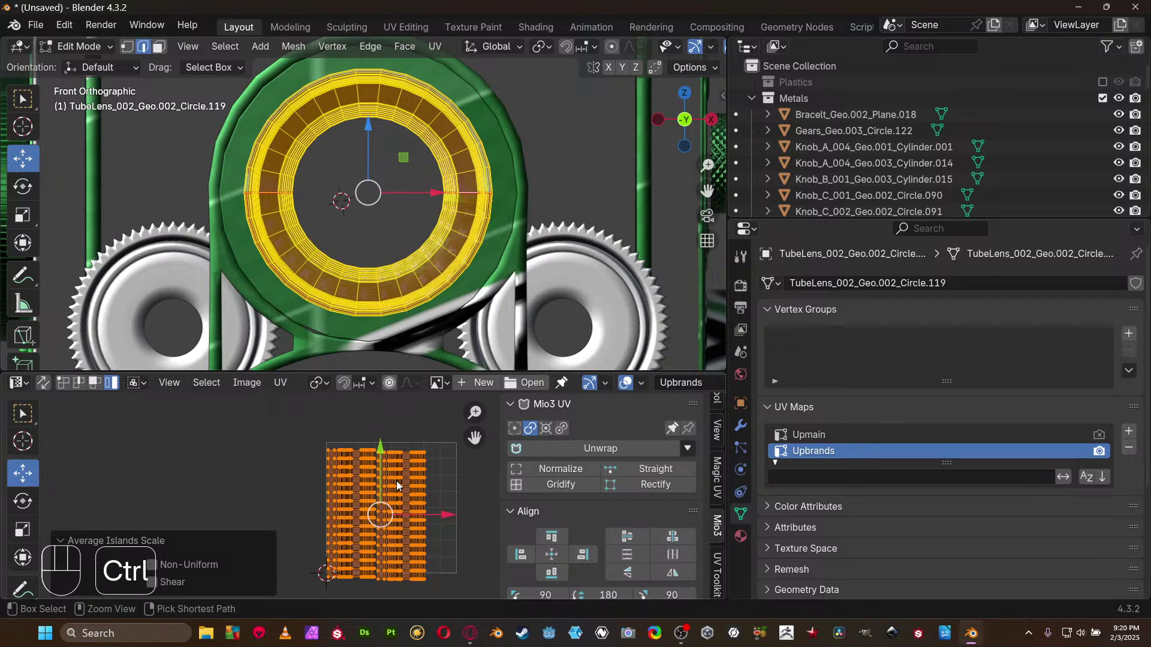
Step: Pack the upper tube's UV islands with a margin of 0.064
key("ctrl+p")
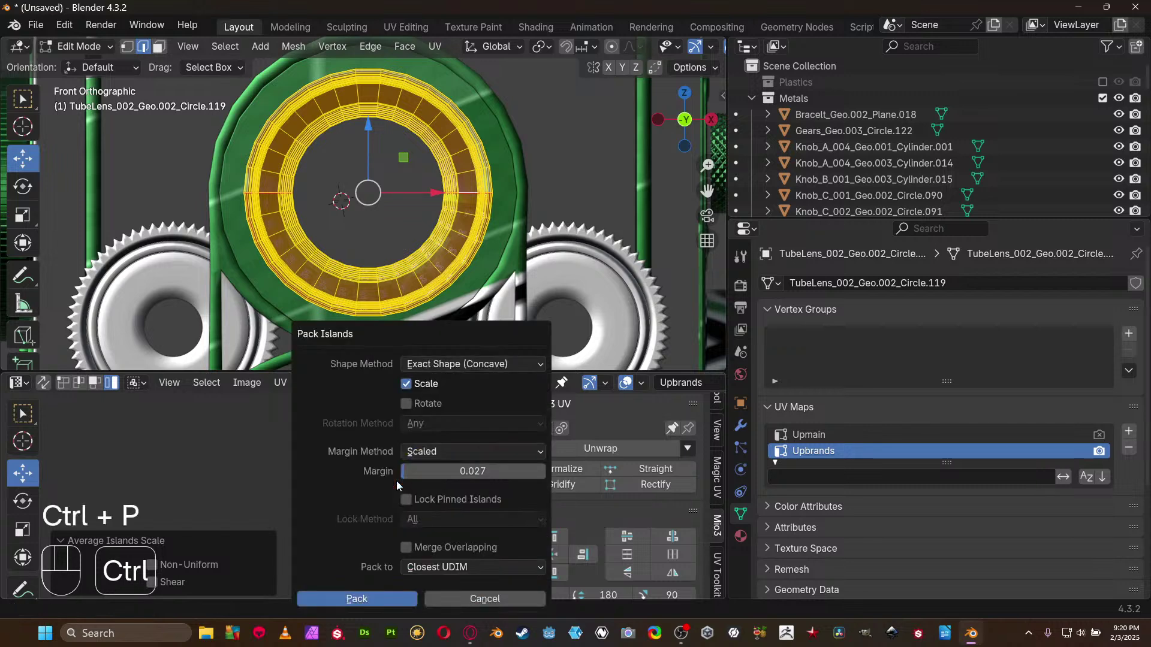
left_click(457, 472)
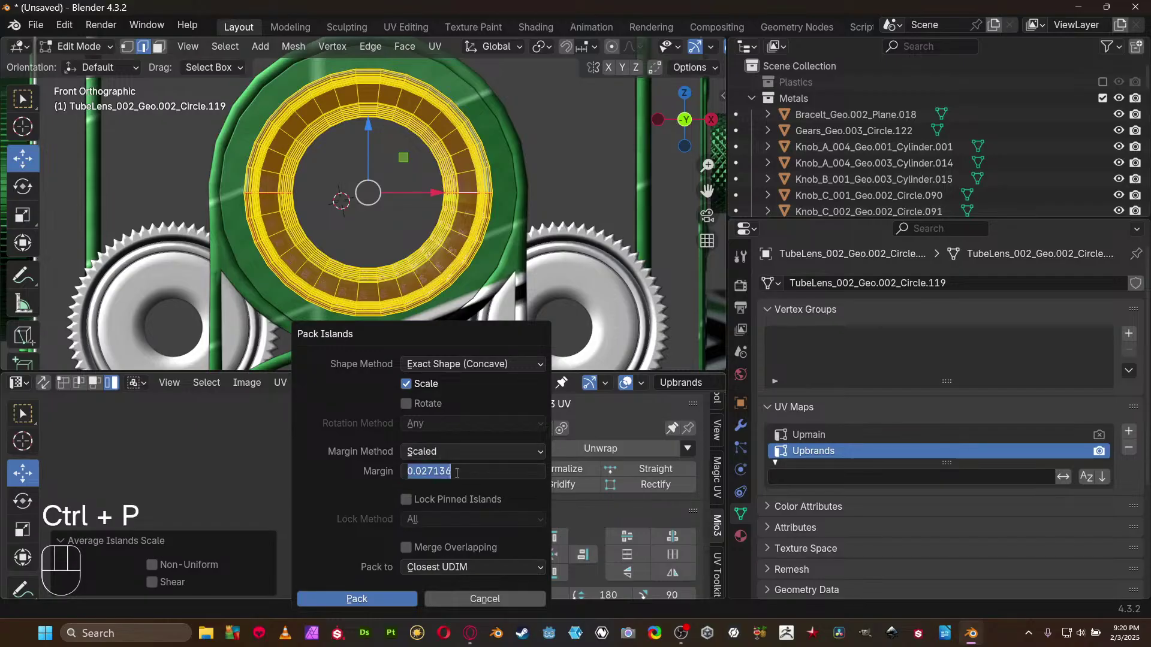
type(".")
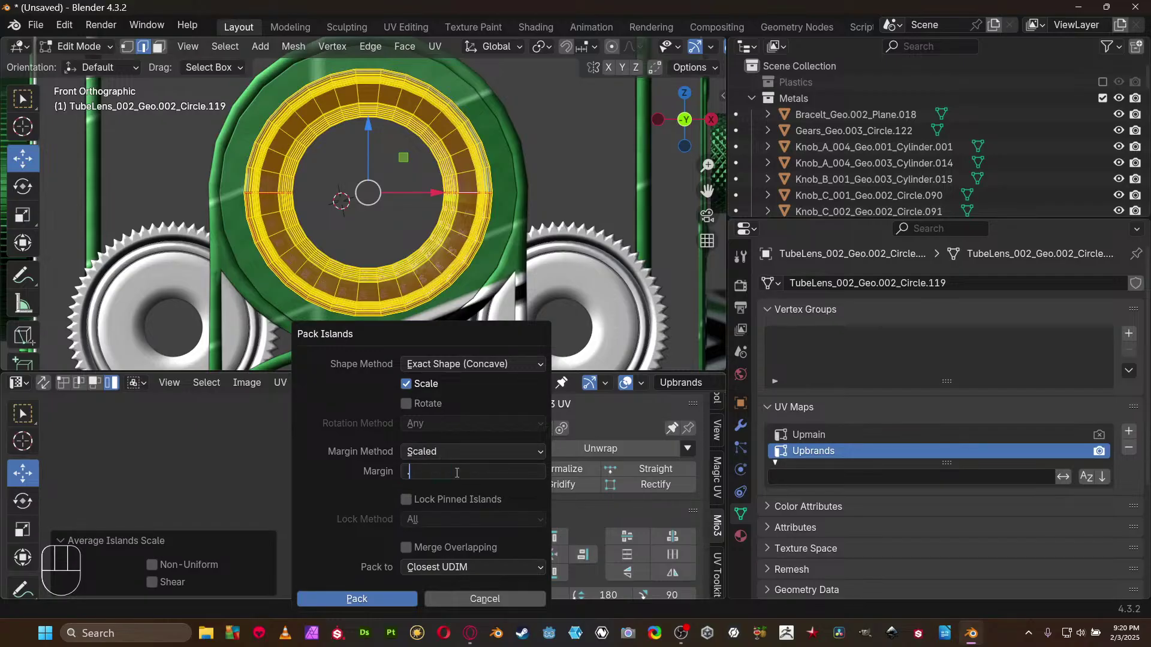
type("064")
key("Return")
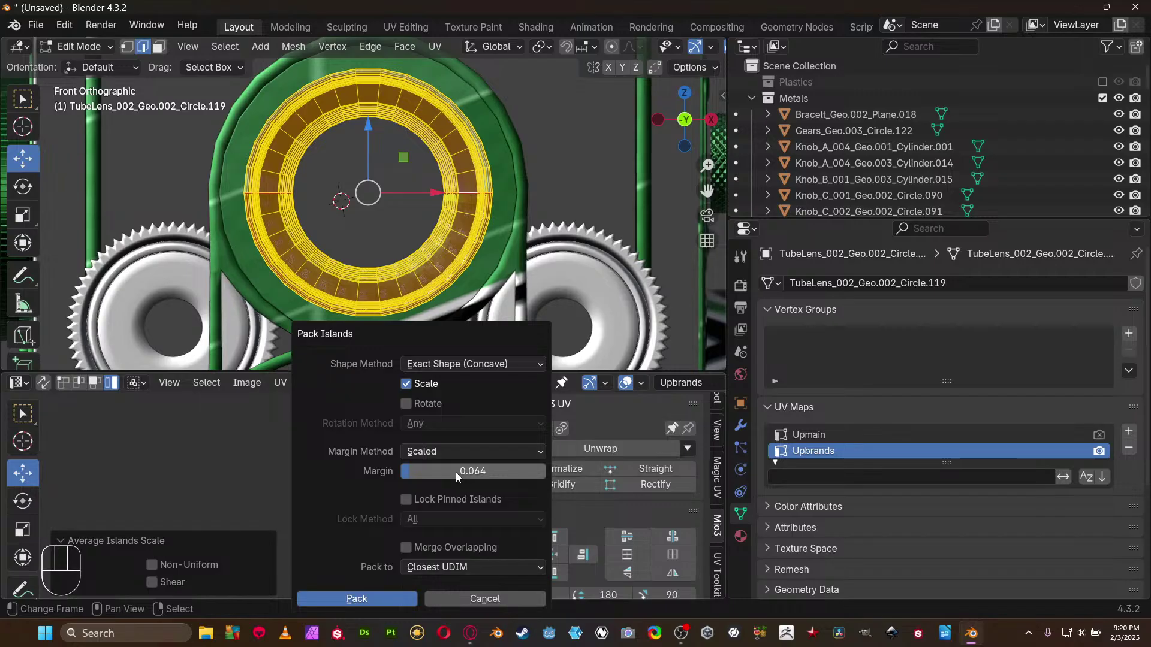
left_click(385, 595)
Step: Maximize the UV Editor, rotate the upper tube's islands 90° and repack them with the 0.064 margin
key("ctrl+space")
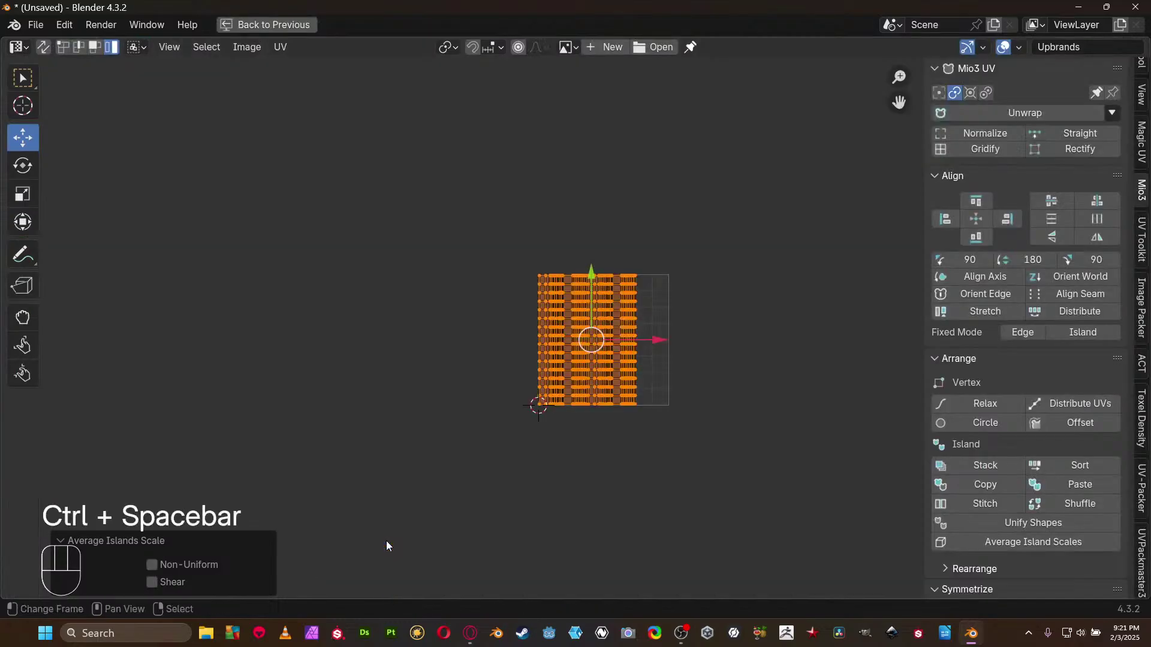
scroll(592, 404, "up", 6)
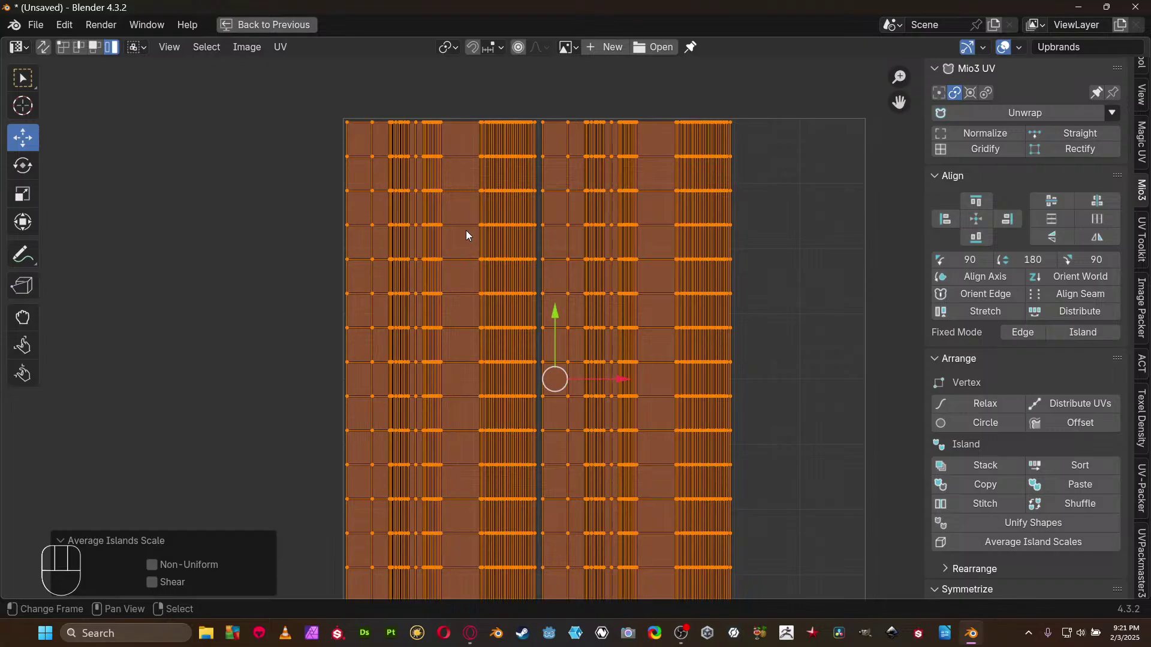
type("r")
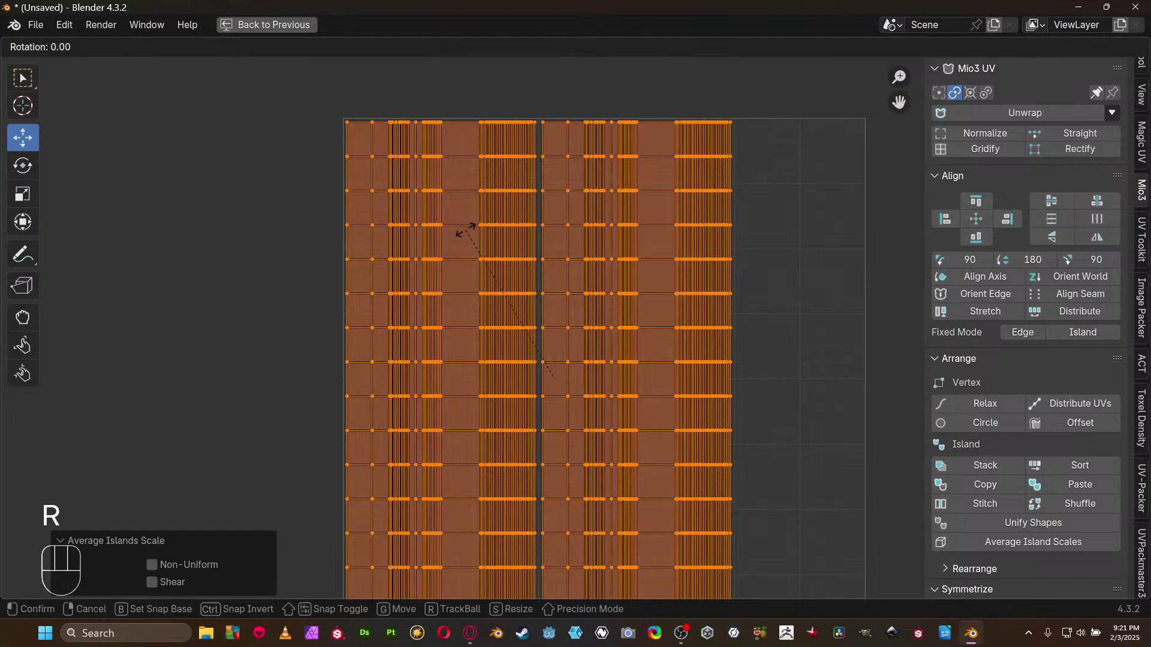
type("90")
key("KP_Enter")
key("ctrl")
key("ctrl+p")
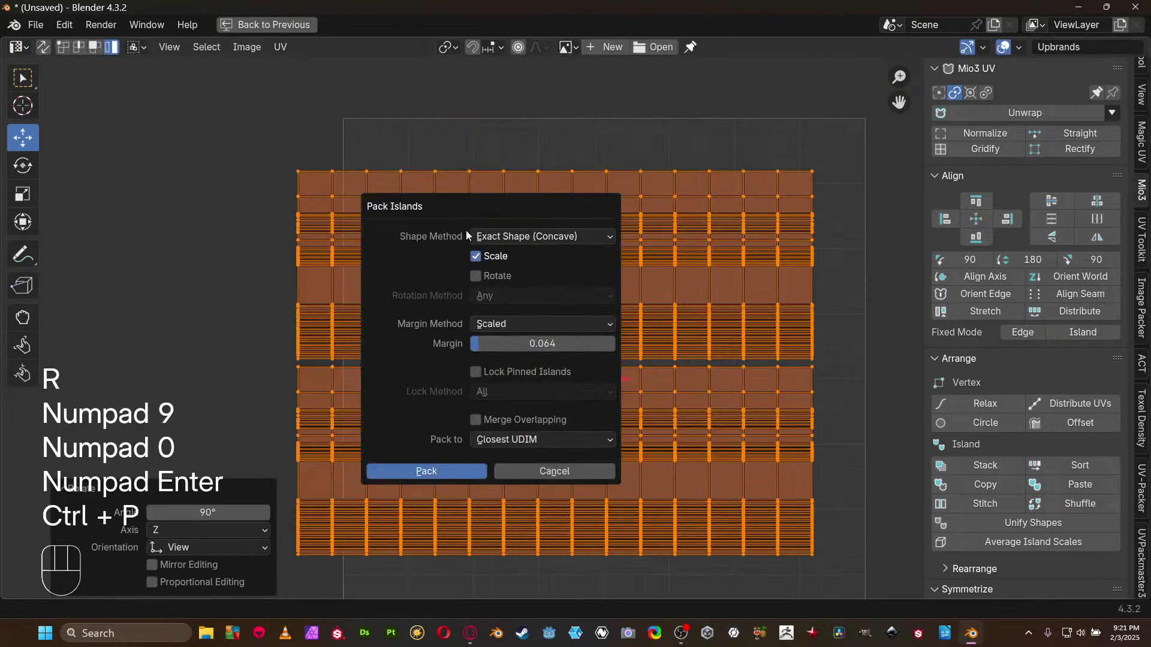
left_click(466, 470)
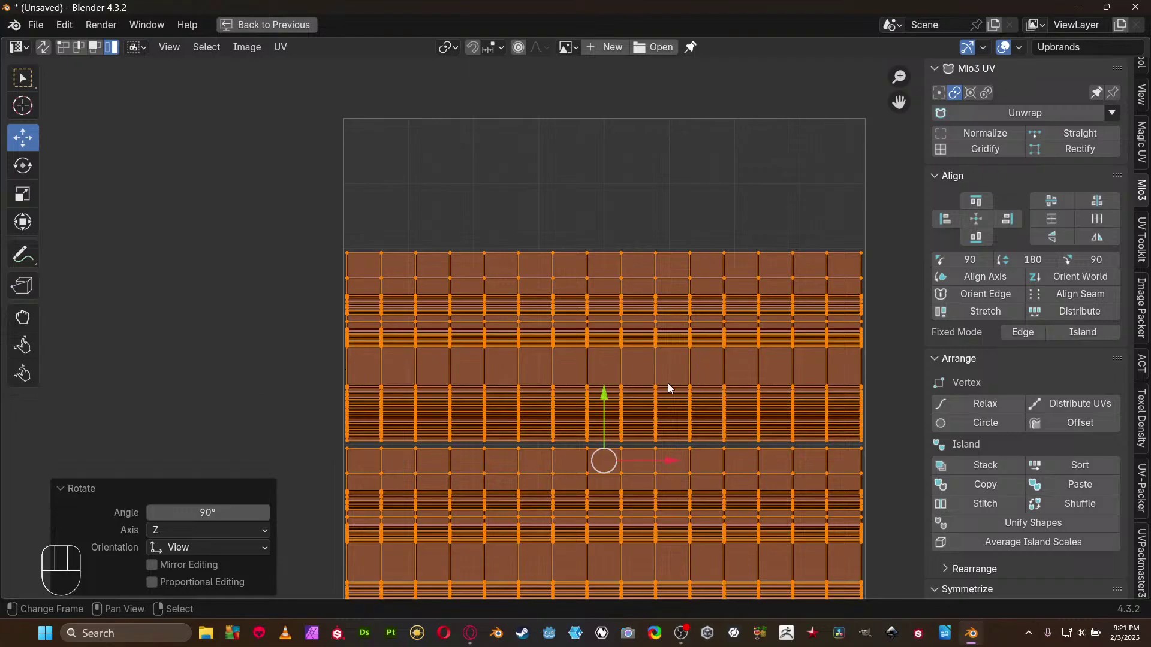
Step: Restore the full layout in Object Mode and make Upmain active on the upper tube and Main on the lower tube
key("ctrl+space")
key("Tab")
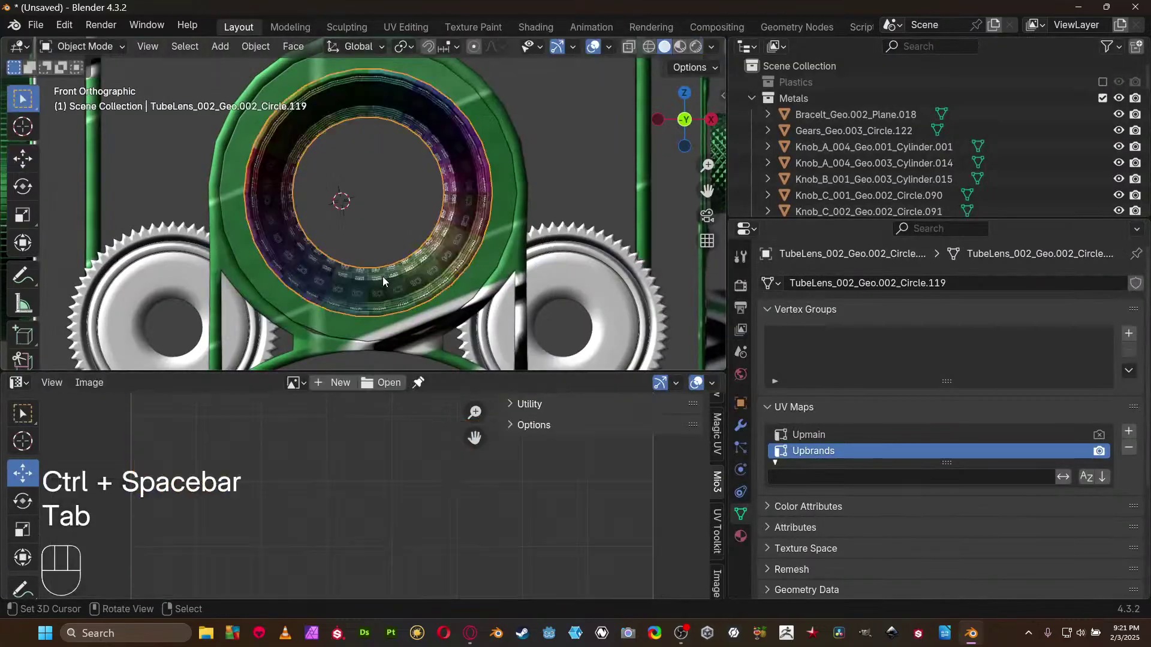
left_click(832, 435)
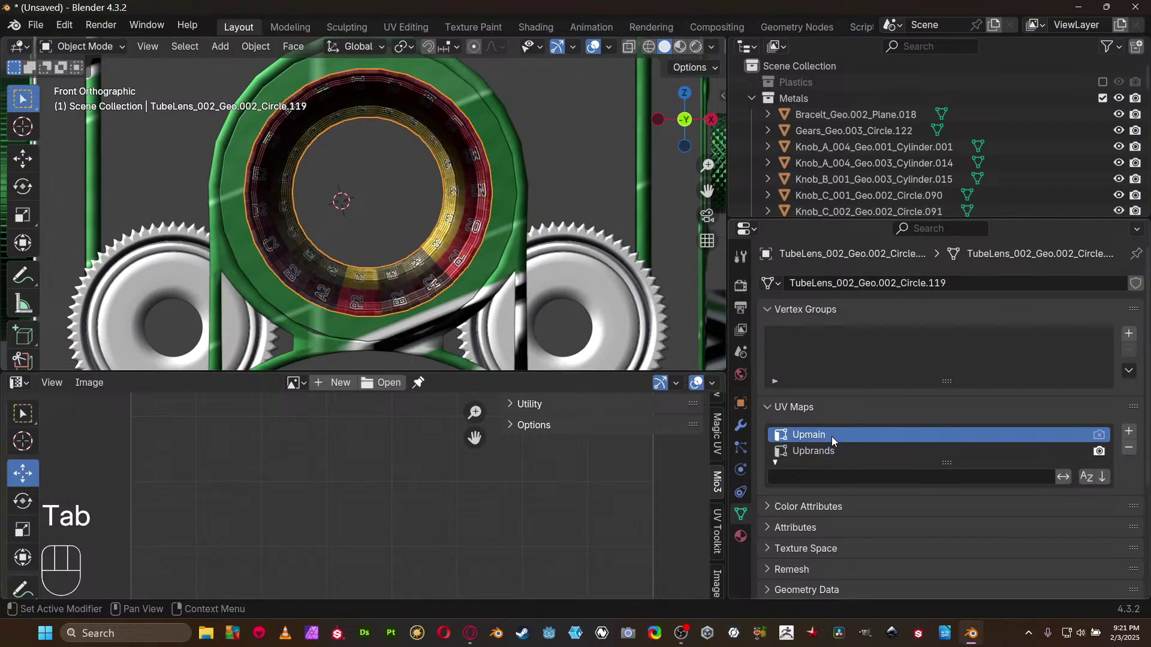
scroll(533, 330, "down", 4)
scroll(513, 317, "down", 5, "shift")
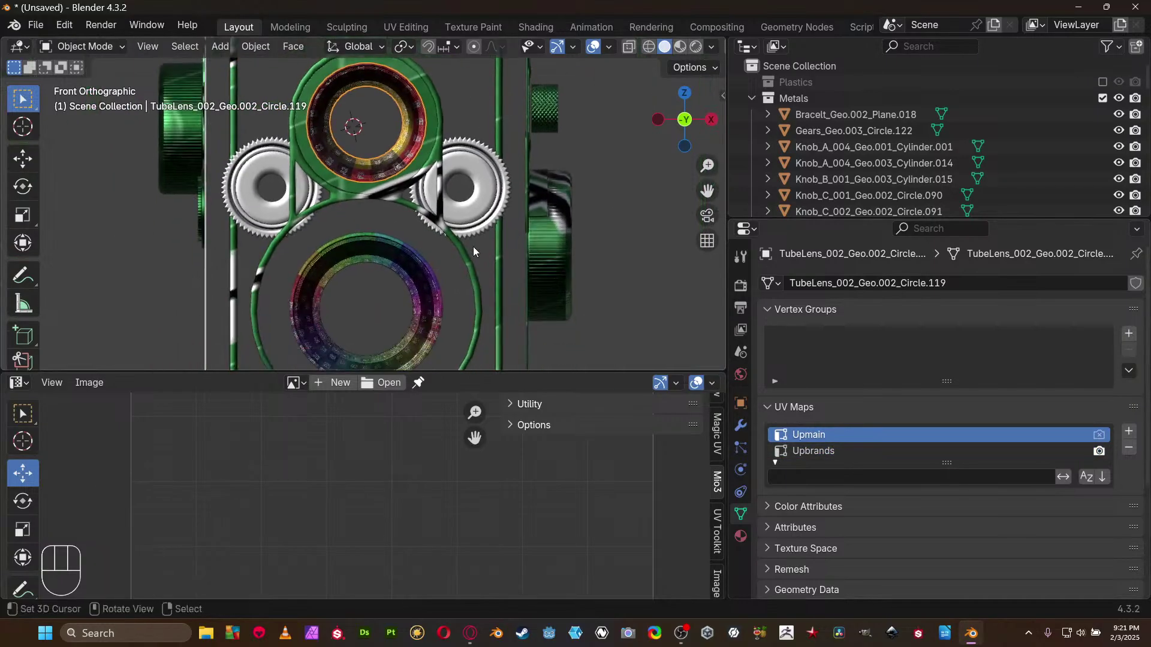
left_click(429, 268)
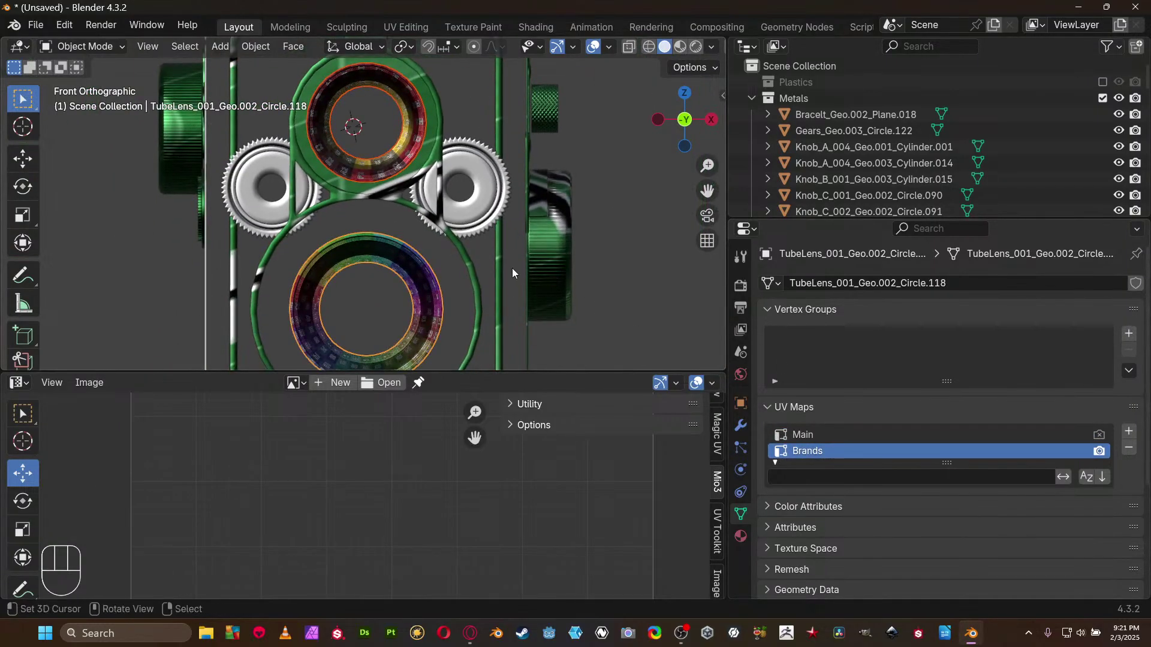
left_click(806, 435)
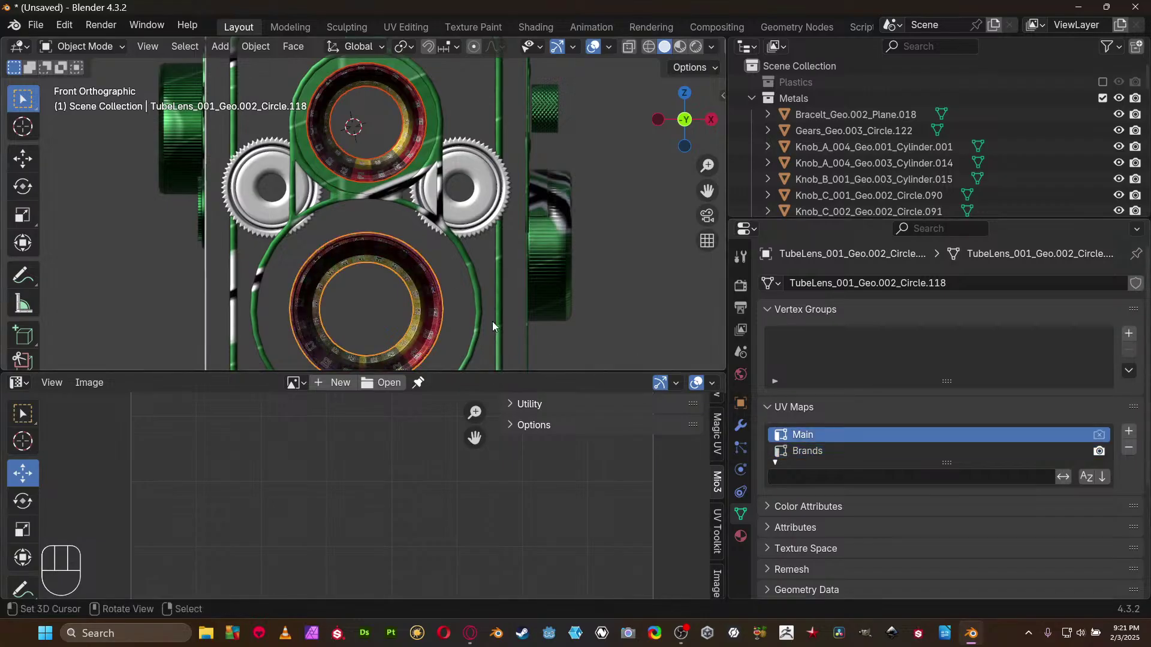
Step: Rename the lower lens tube's UV maps to LowerMain and LowerBrands
right_click(397, 160)
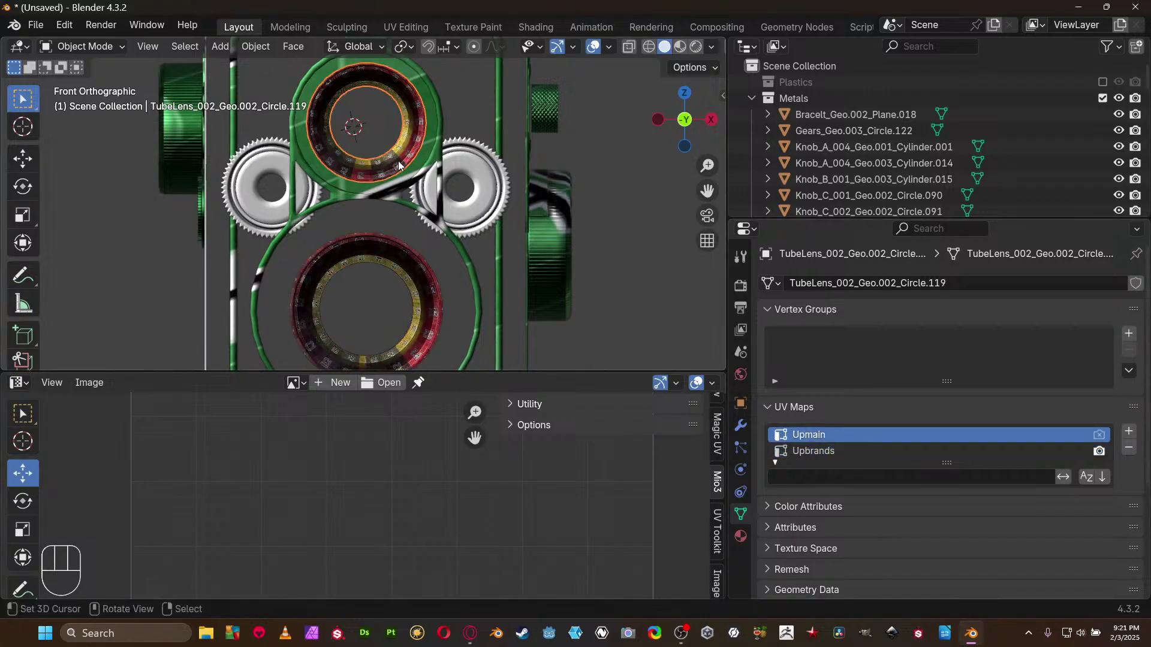
right_click(400, 259)
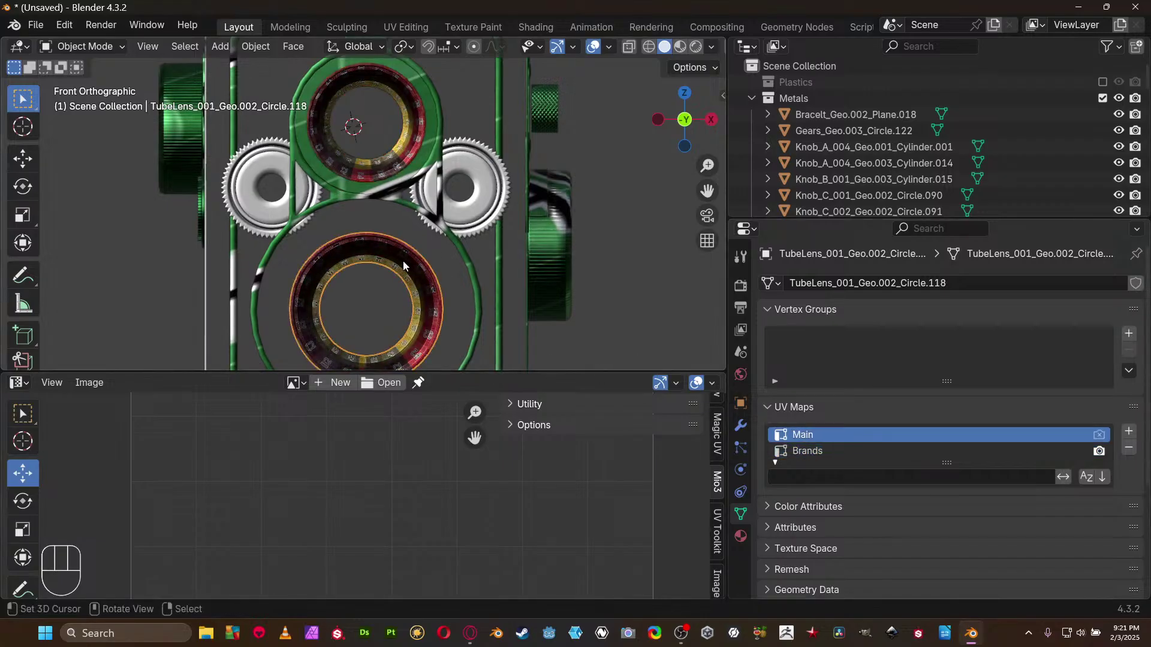
double_click(805, 434)
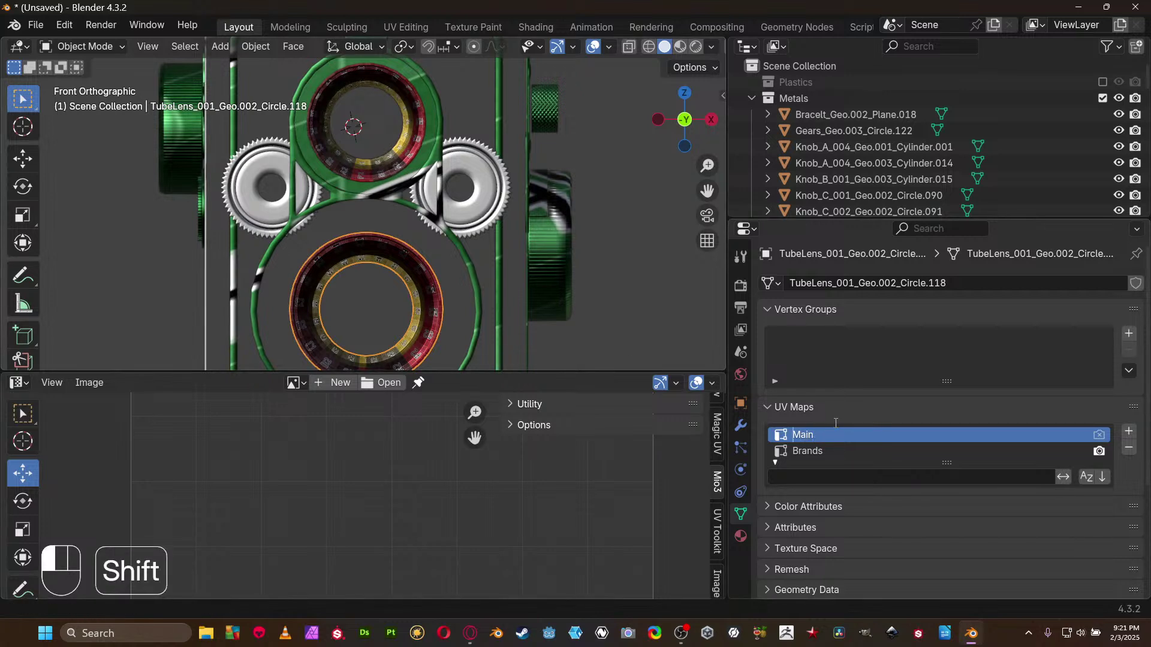
type("Lower")
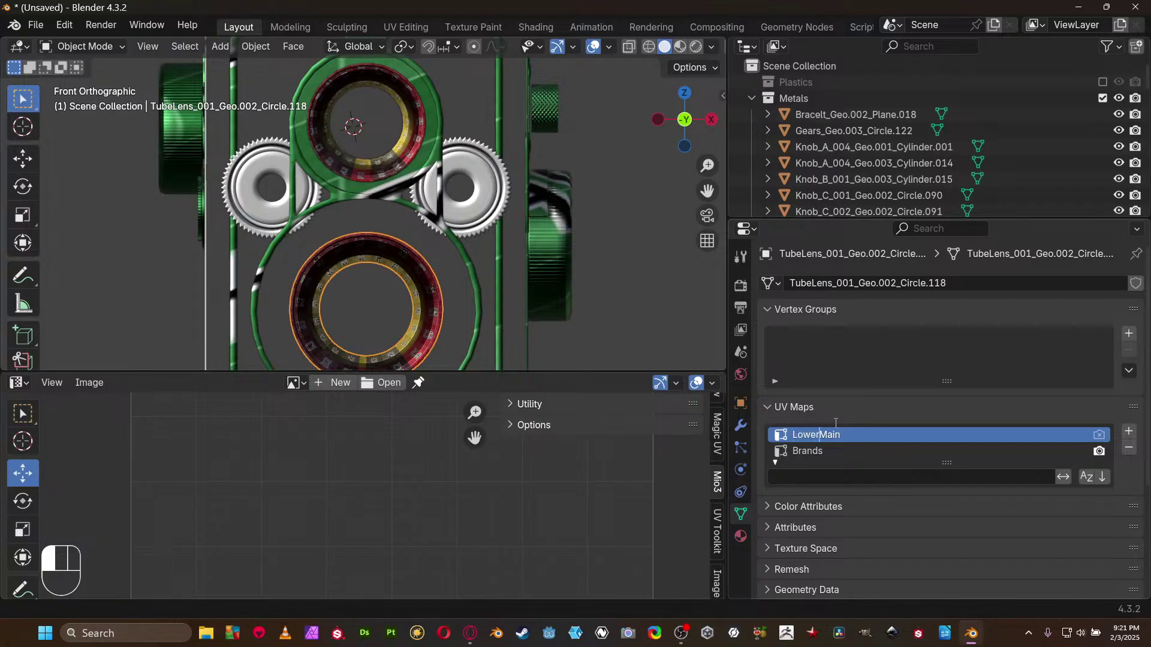
left_click(835, 422)
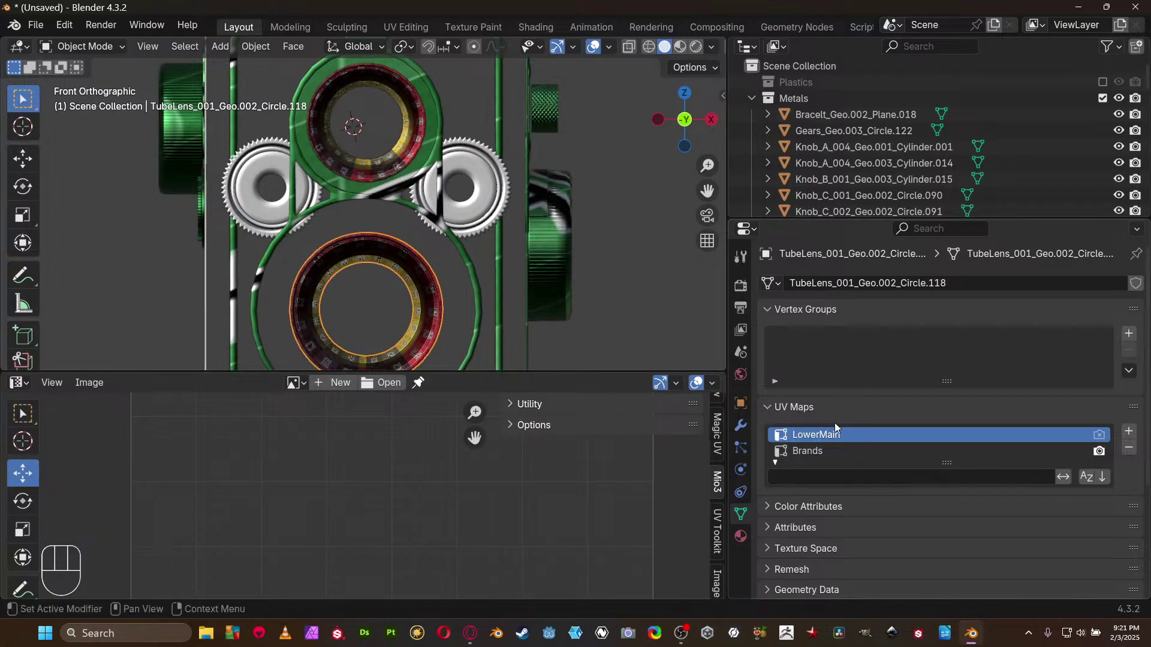
double_click(815, 451)
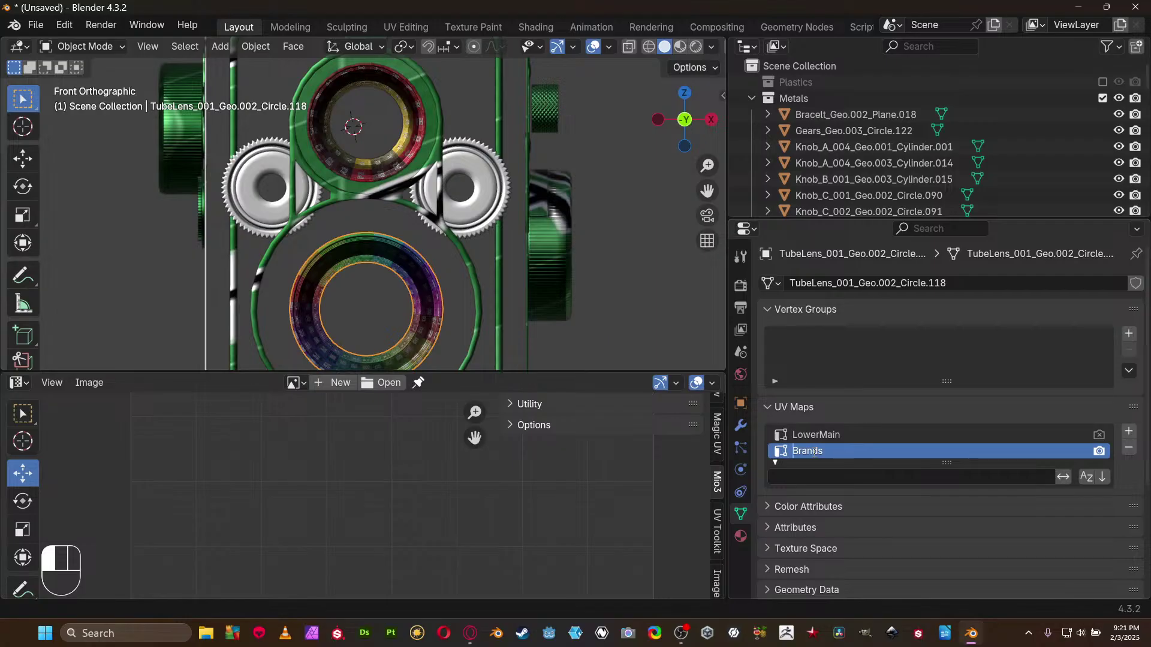
type("Lower")
key("Return")
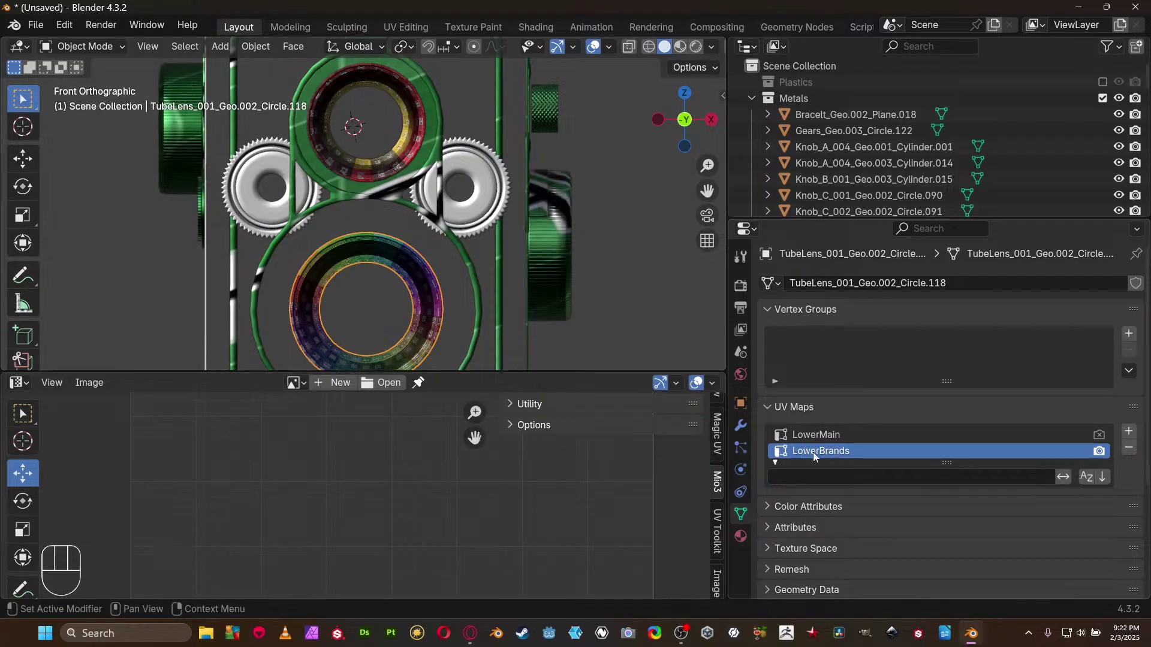
Step: Maximize the 3D viewport, enter Edit Mode on the two gears and select all their geometry
key("ctrl+space")
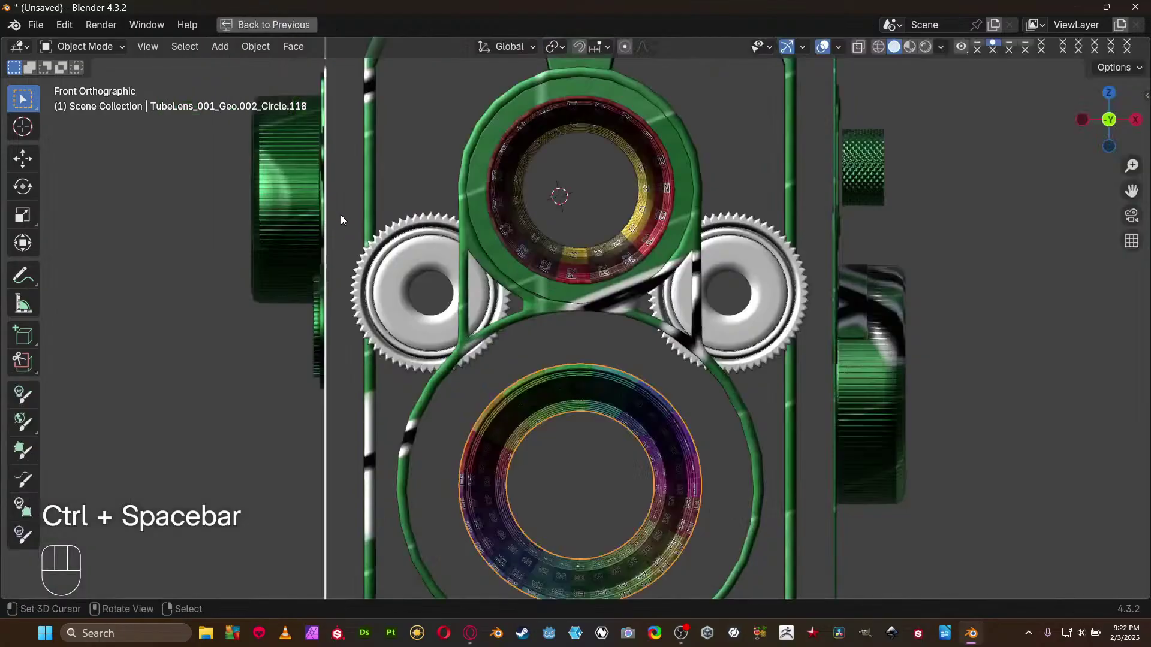
middle_click_drag(340, 215, 570, 430)
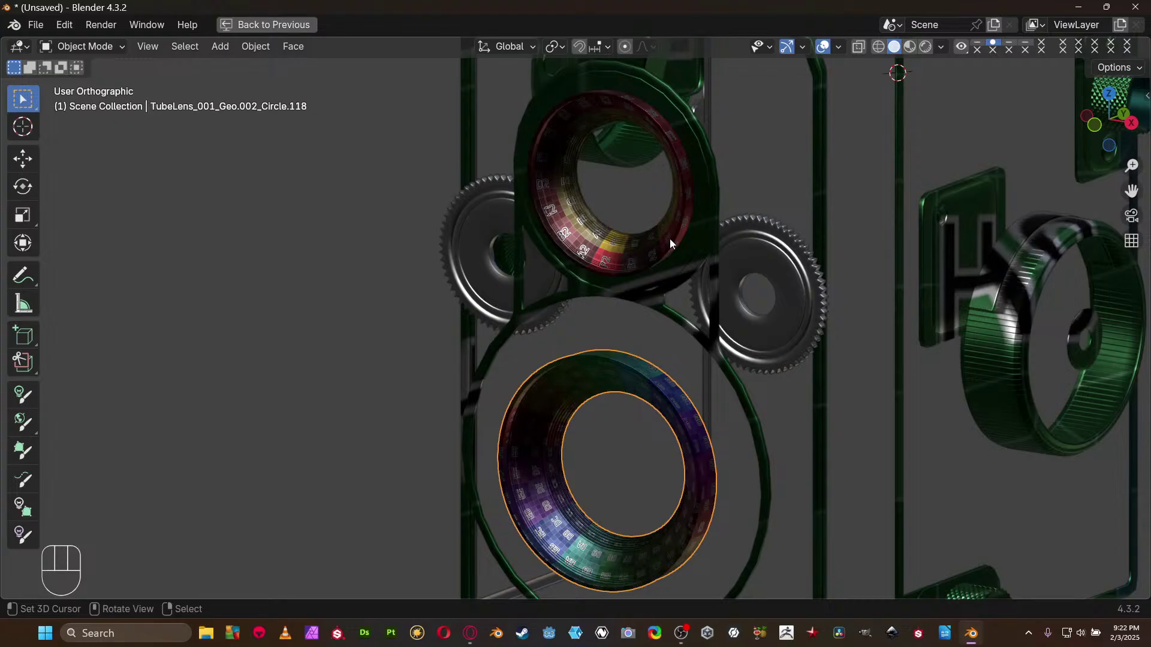
right_click(735, 227)
key("Tab")
left_click(855, 270)
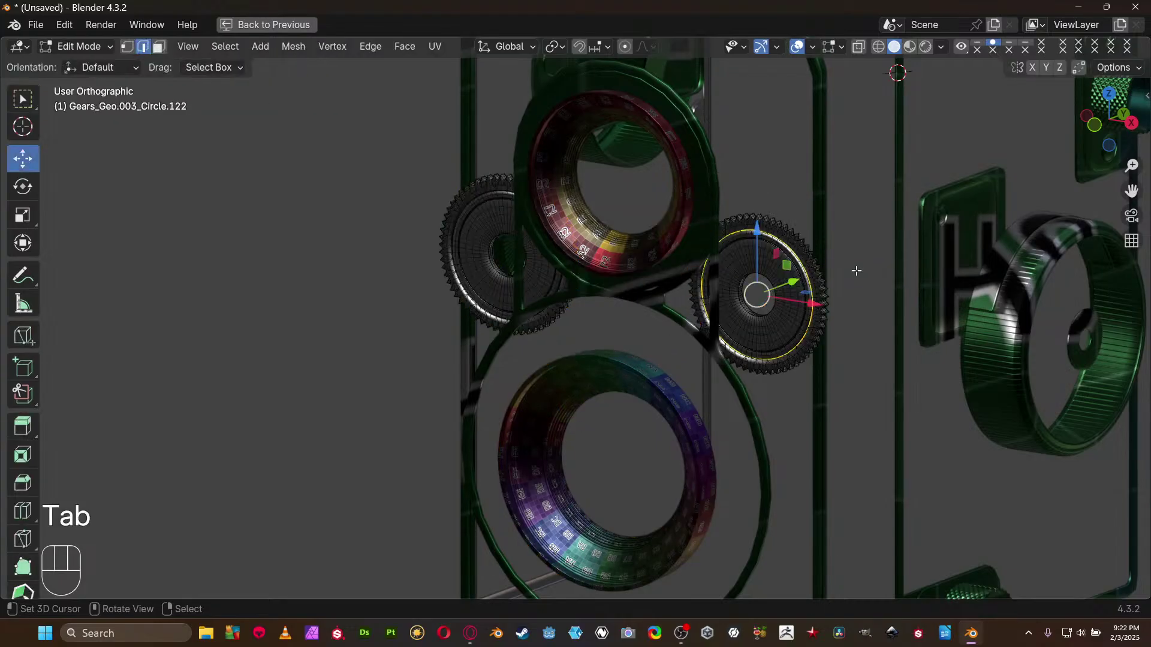
key("a")
left_click(849, 210)
middle_click_drag(701, 345, 568, 341)
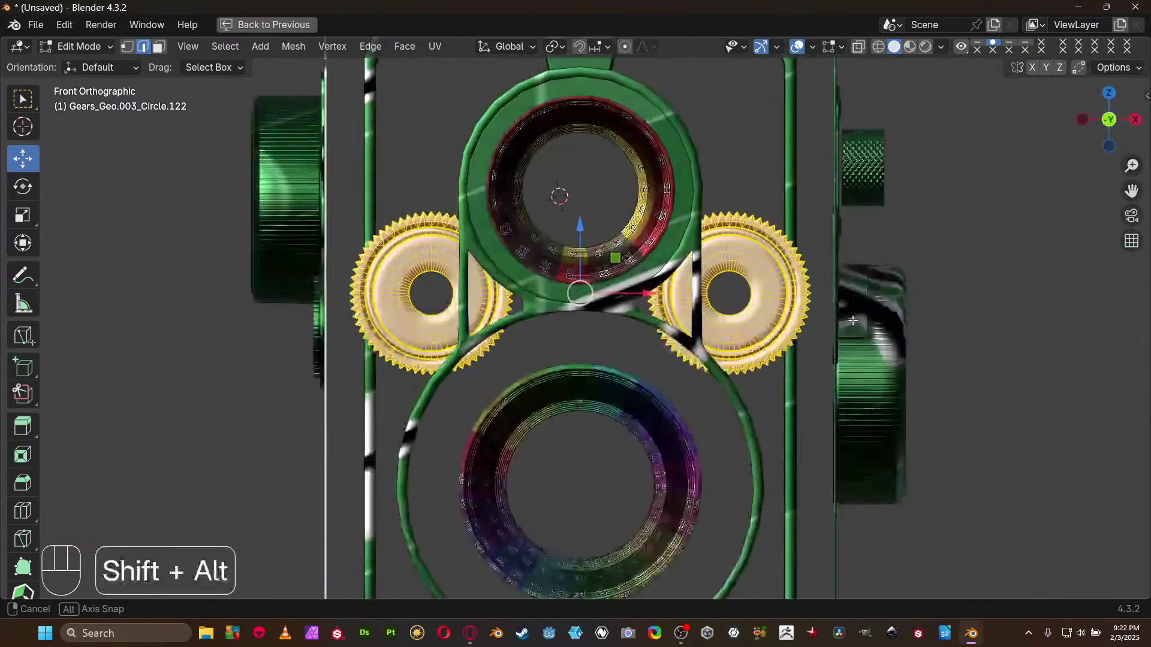
Step: Examine the gears' topology in wireframe and solid shading, including a close look at the right gear's teeth
key("shift+z")
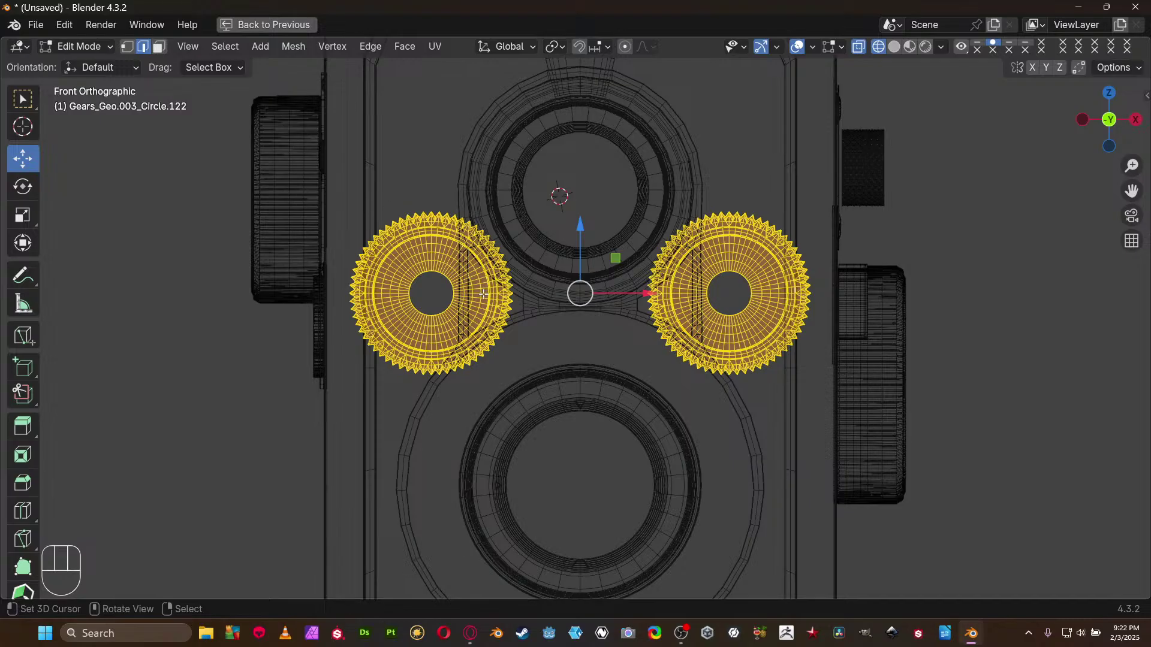
middle_click_drag(465, 302, 467, 303)
key("shift+z")
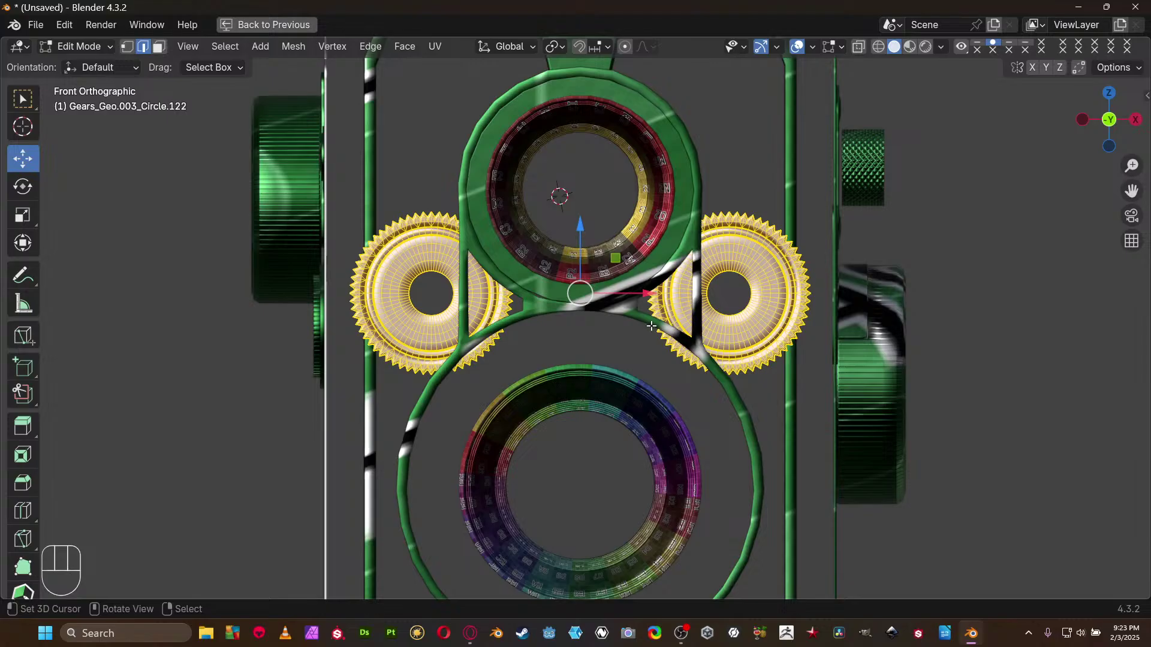
middle_click_drag(652, 326, 613, 330)
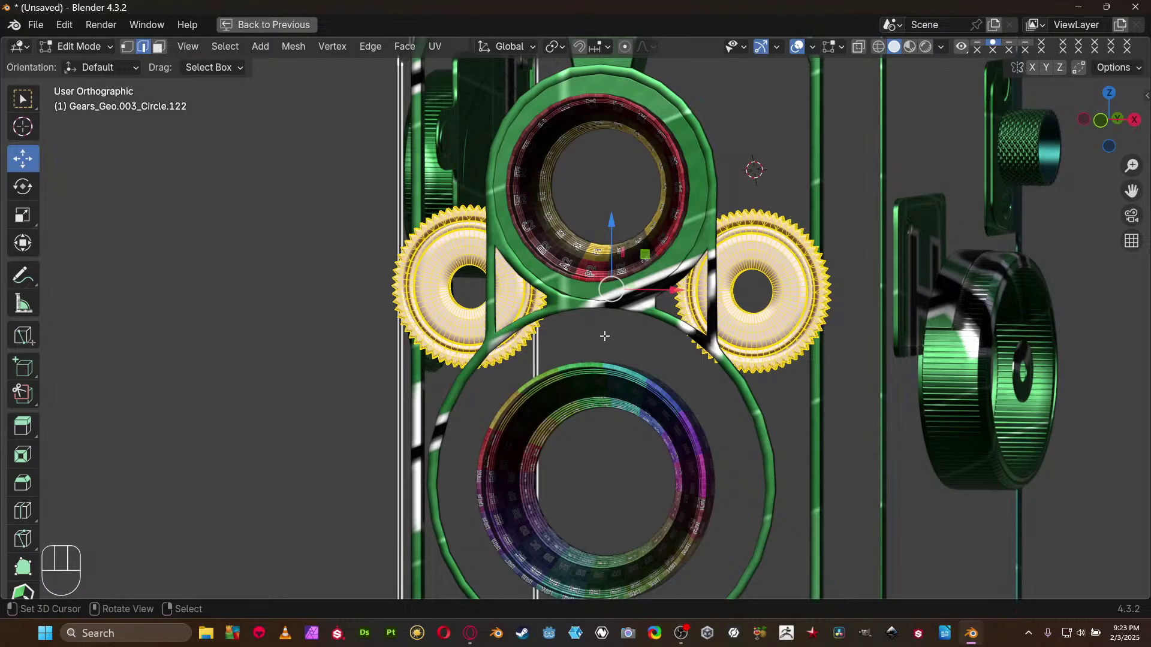
middle_click_drag(597, 331, 524, 314)
key("2")
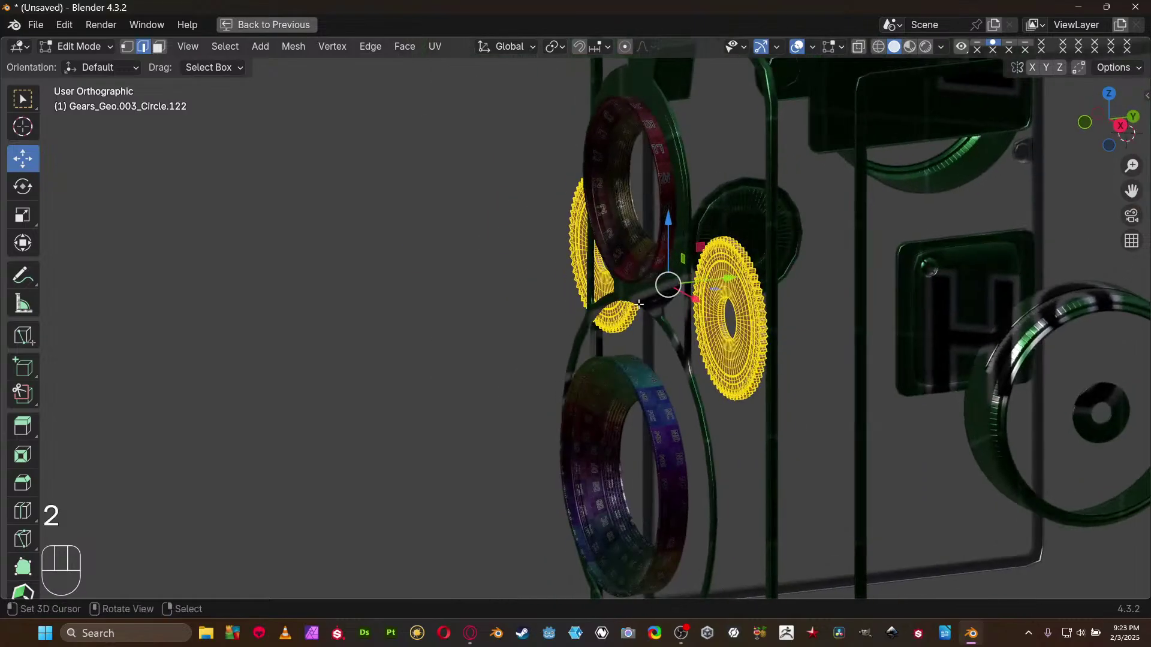
scroll(638, 304, "up", 4)
middle_click_drag(638, 304, 348, 344, "shift")
scroll(778, 345, "up", 5)
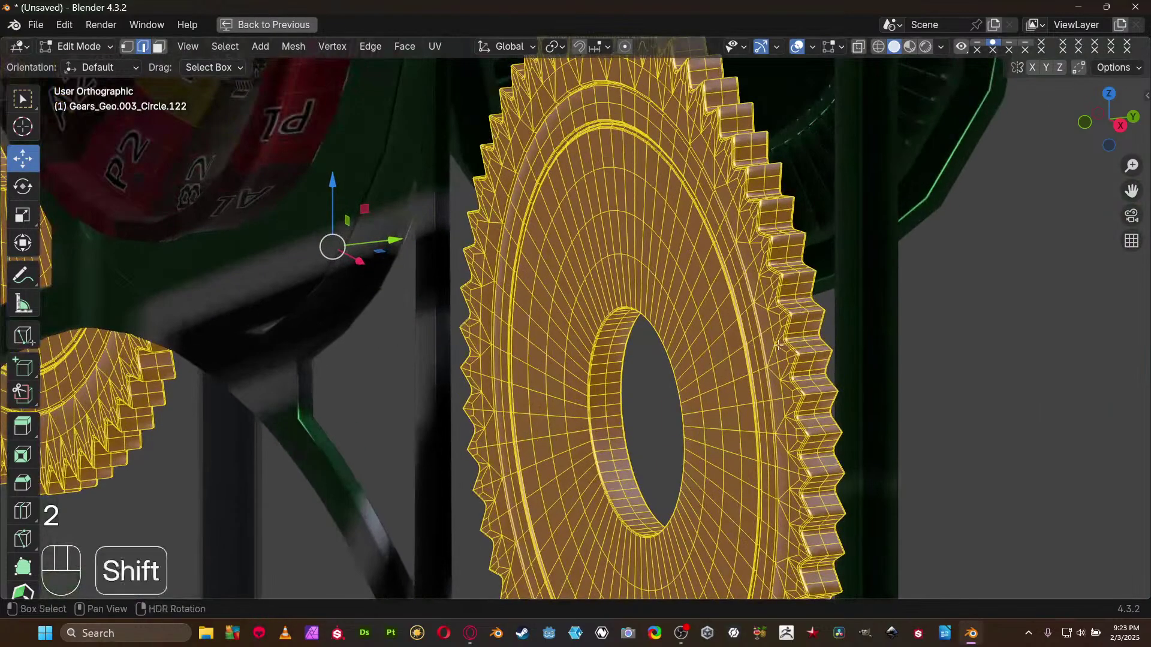
middle_click_drag(778, 345, 580, 373, "shift")
scroll(632, 358, "up", 4)
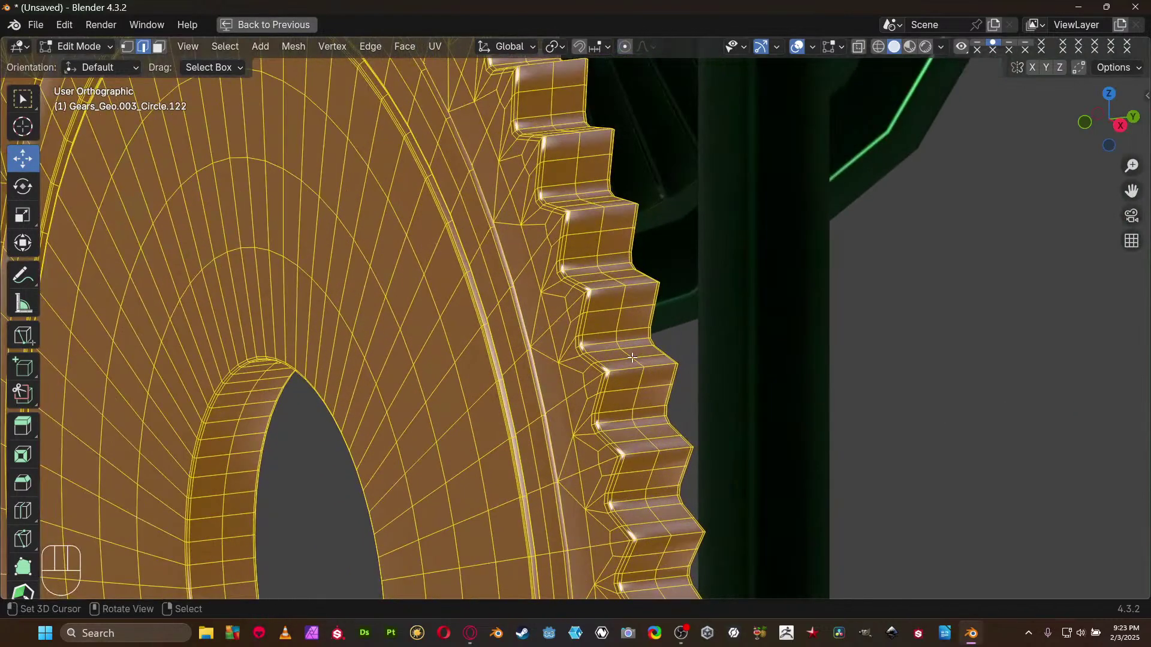
Step: Try selecting the edge loop running along the middle of the right gear's teeth
key("2")
left_click(584, 322, "alt")
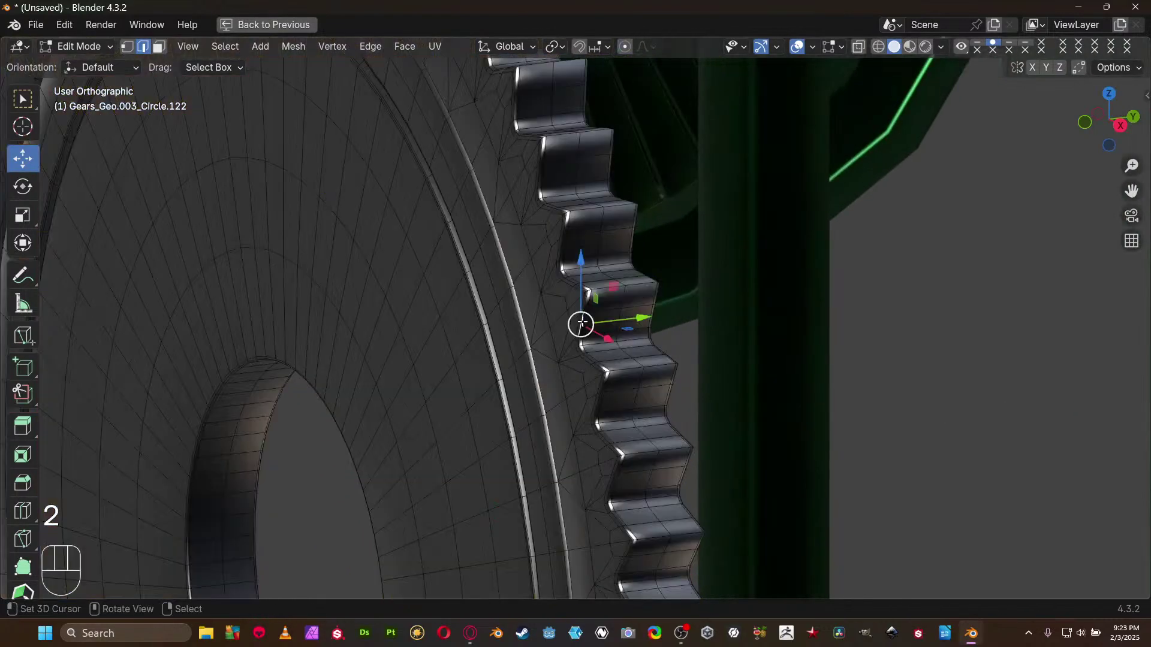
right_click(624, 308, "alt")
scroll(612, 309, "down", 4)
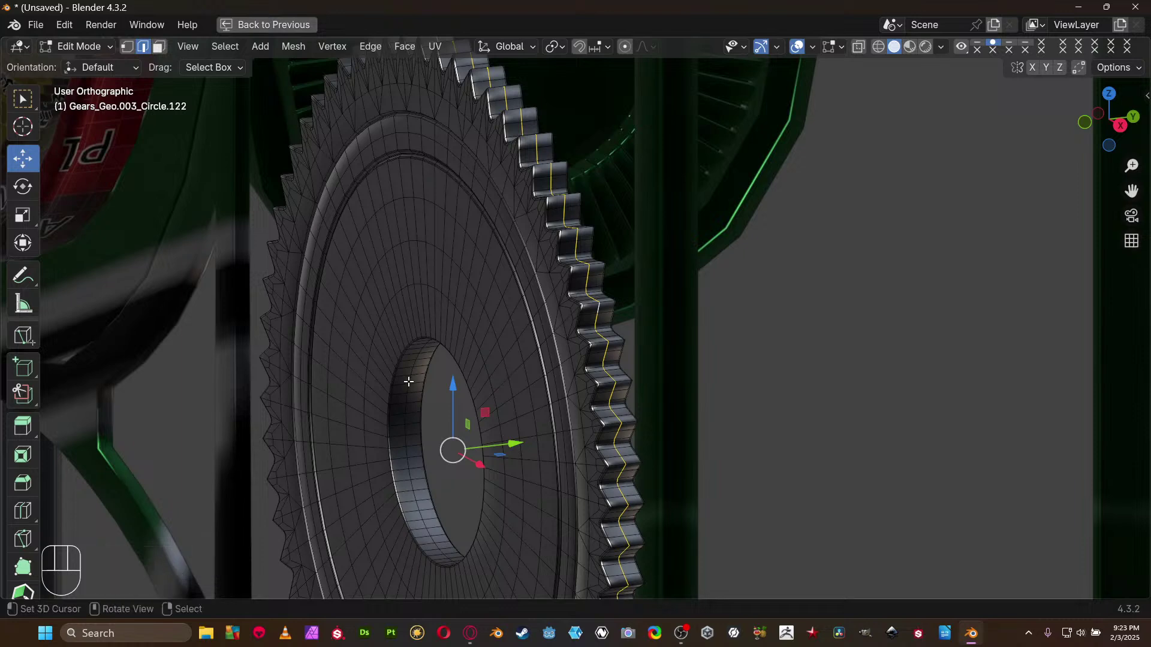
Step: Select the front and rear edge loops outlining the right gear's teeth and mark them as seams
middle_click_drag(561, 353, 520, 358)
scroll(520, 358, "up", 3)
middle_click_drag(415, 327, 626, 333, "shift")
scroll(547, 344, "up", 3)
middle_click_drag(401, 279, 569, 296, "shift")
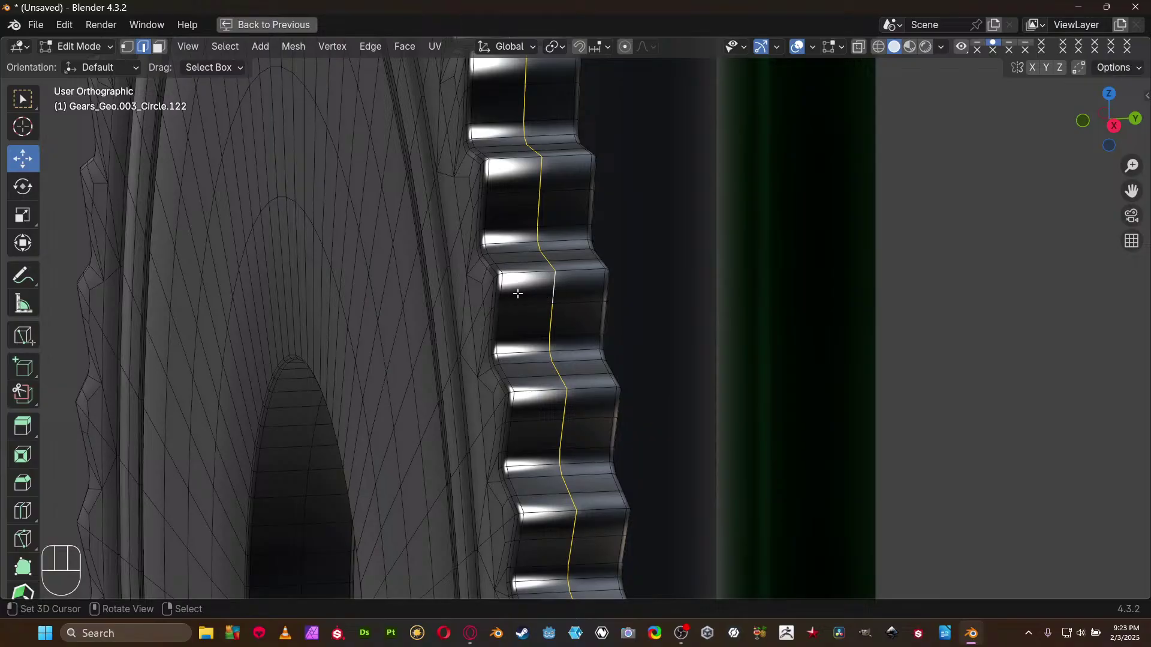
middle_click_drag(534, 137, 599, 149)
middle_click_drag(693, 196, 570, 239, "shift")
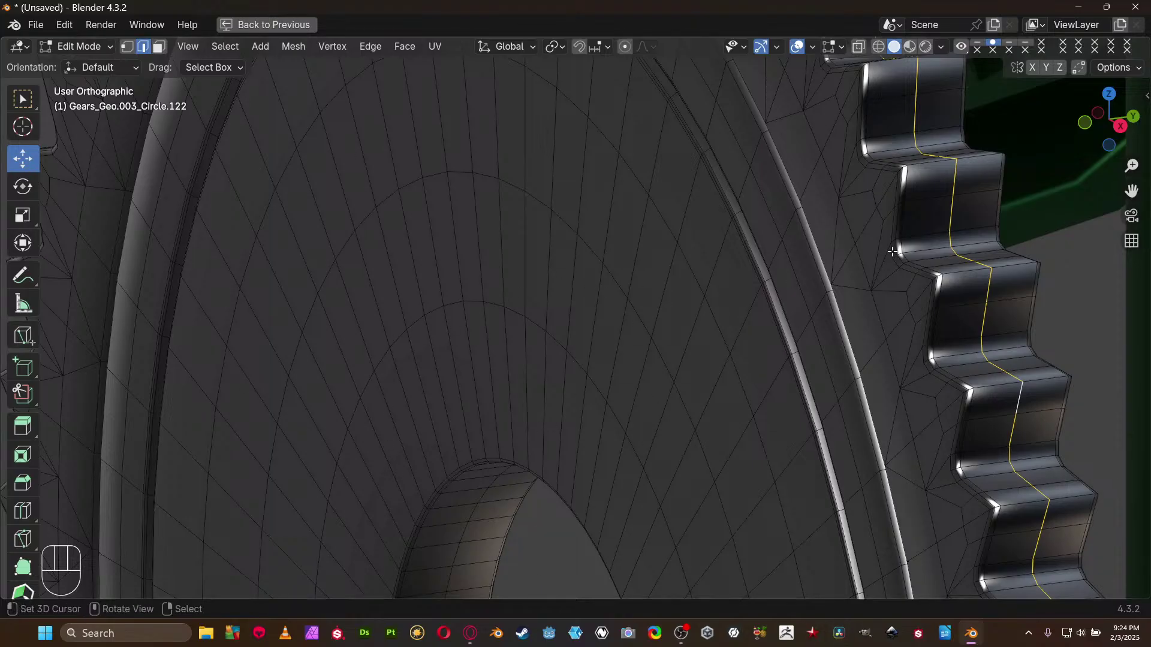
middle_click_drag(930, 231, 664, 362, "shift")
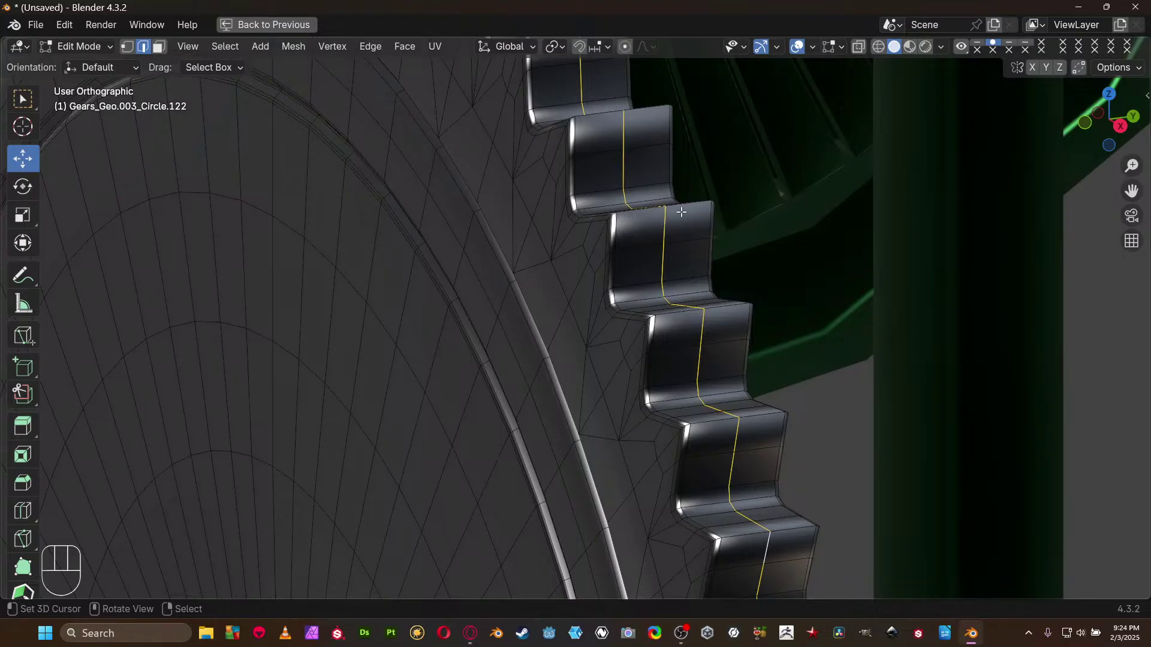
scroll(635, 250, "up", 2)
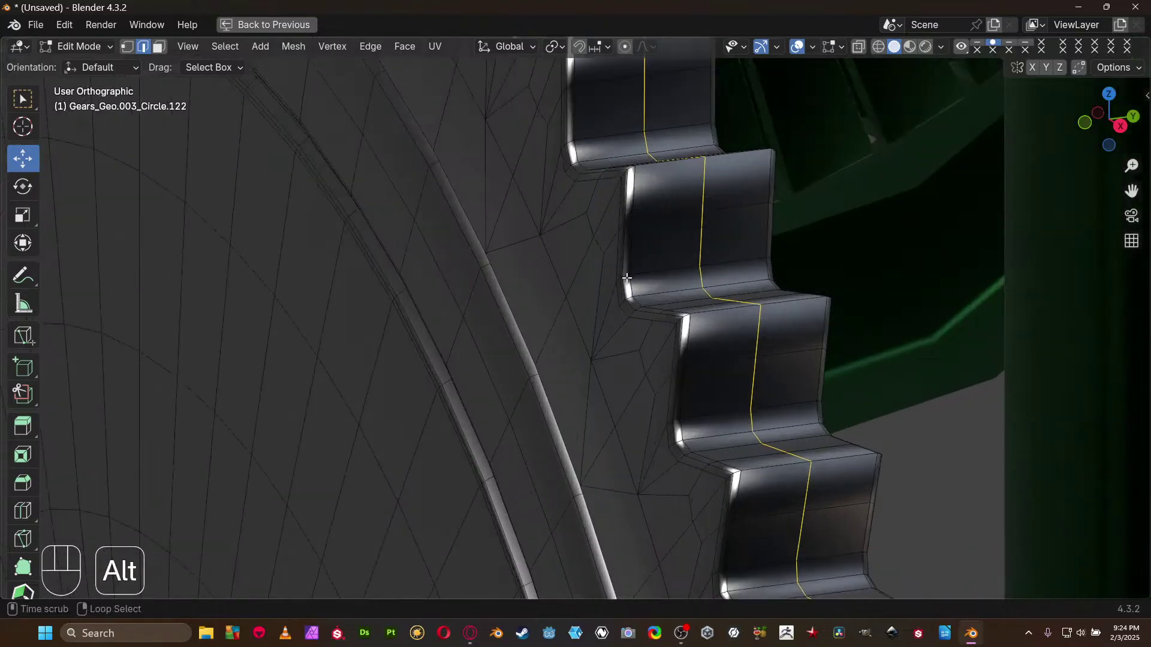
left_click(631, 305, "alt")
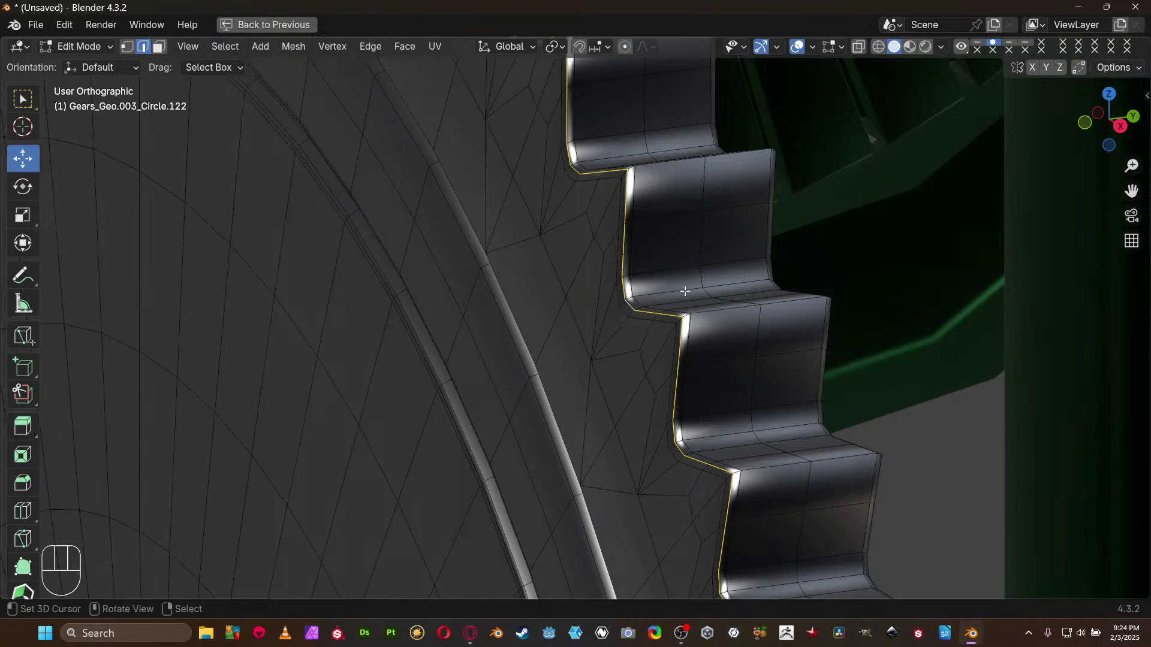
middle_click_drag(684, 293, 634, 293)
middle_click_drag(402, 261, 949, 342, "shift")
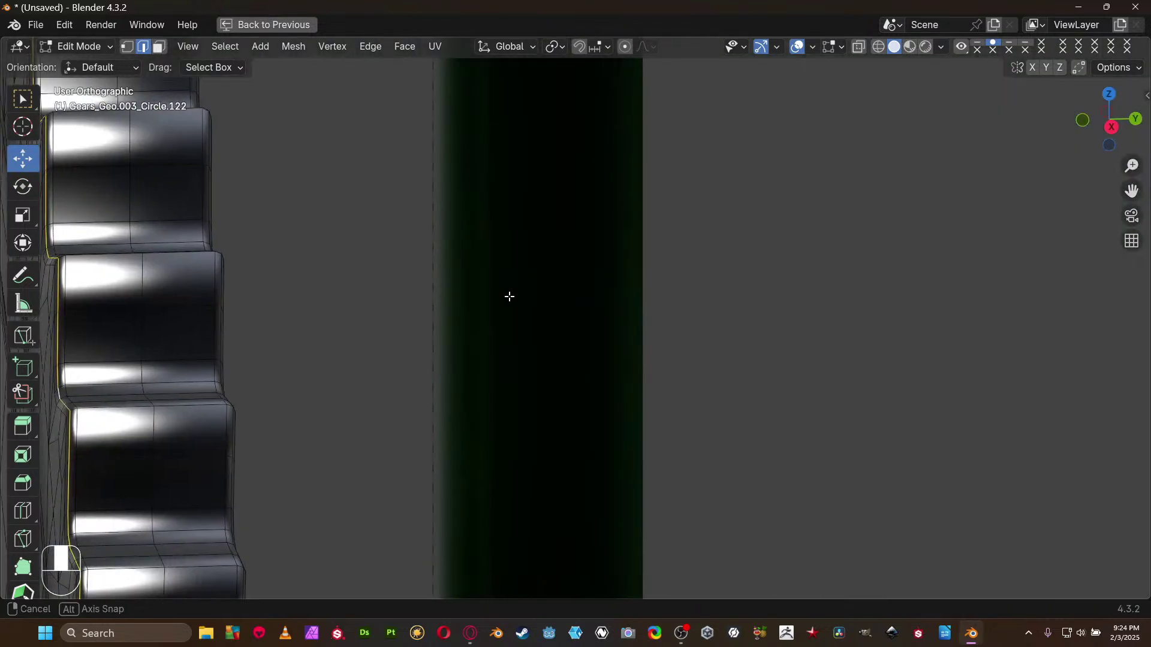
middle_click_drag(236, 154, 537, 148, "shift")
scroll(480, 407, "up", 4)
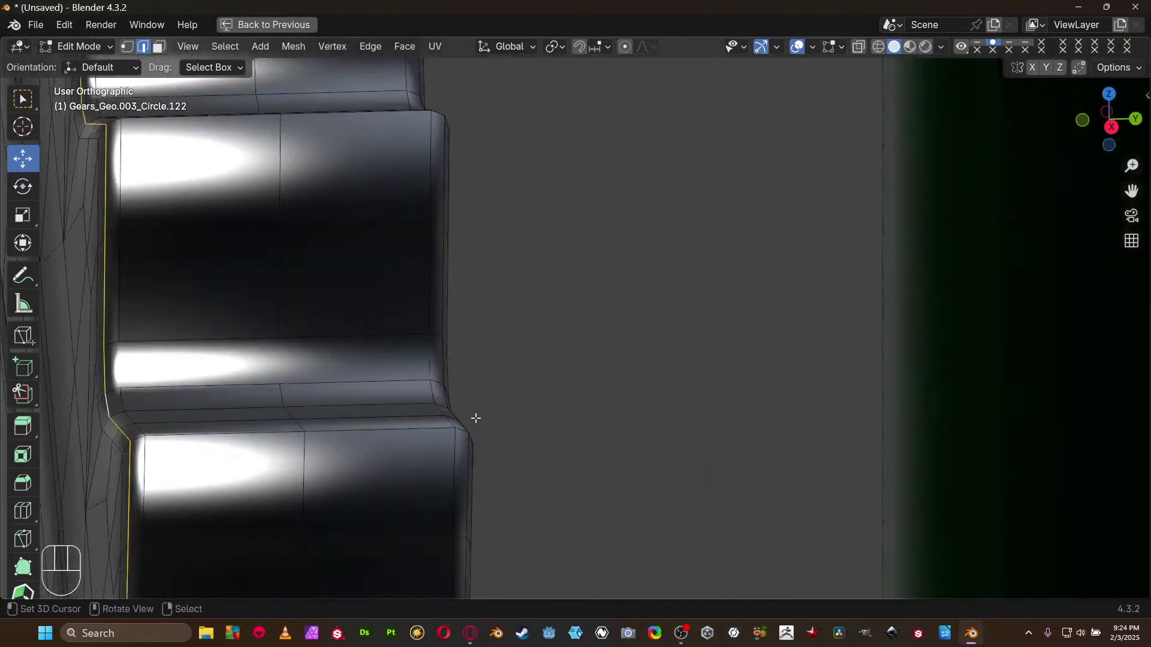
left_click(462, 454, "alt+shift")
key("ctrl+e")
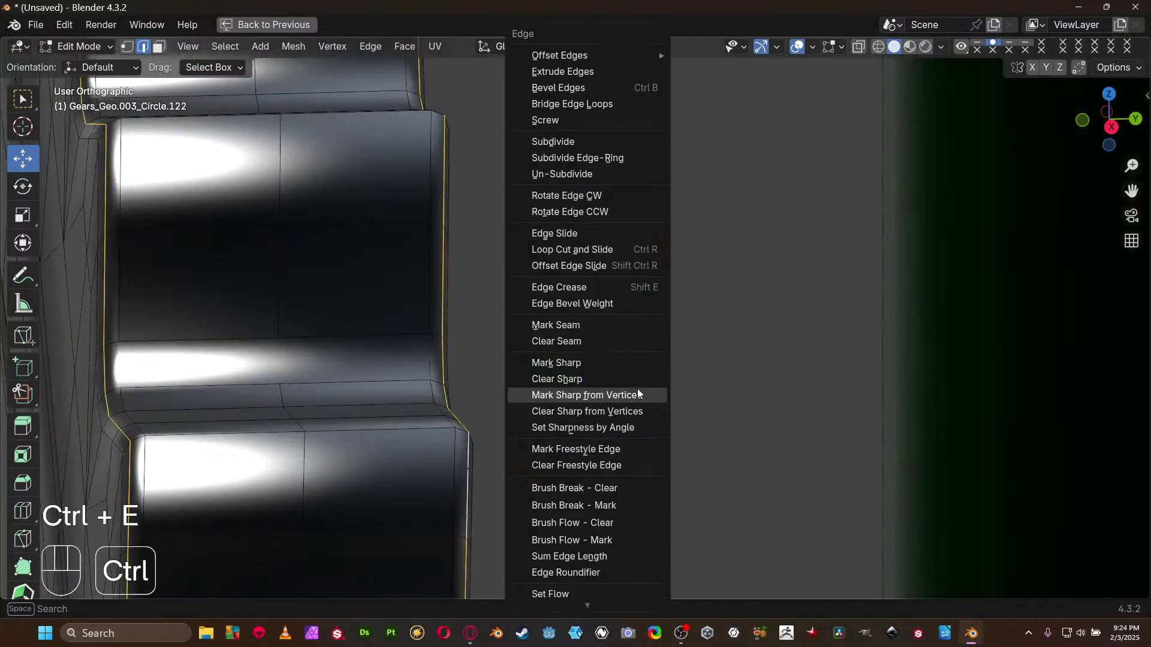
left_click(612, 324)
Step: Select the front and rear edge loops of the right gear's central hole in wireframe and mark them as seams
scroll(611, 316, "down", 14)
middle_click_drag(611, 316, 595, 173)
scroll(674, 270, "up", 9)
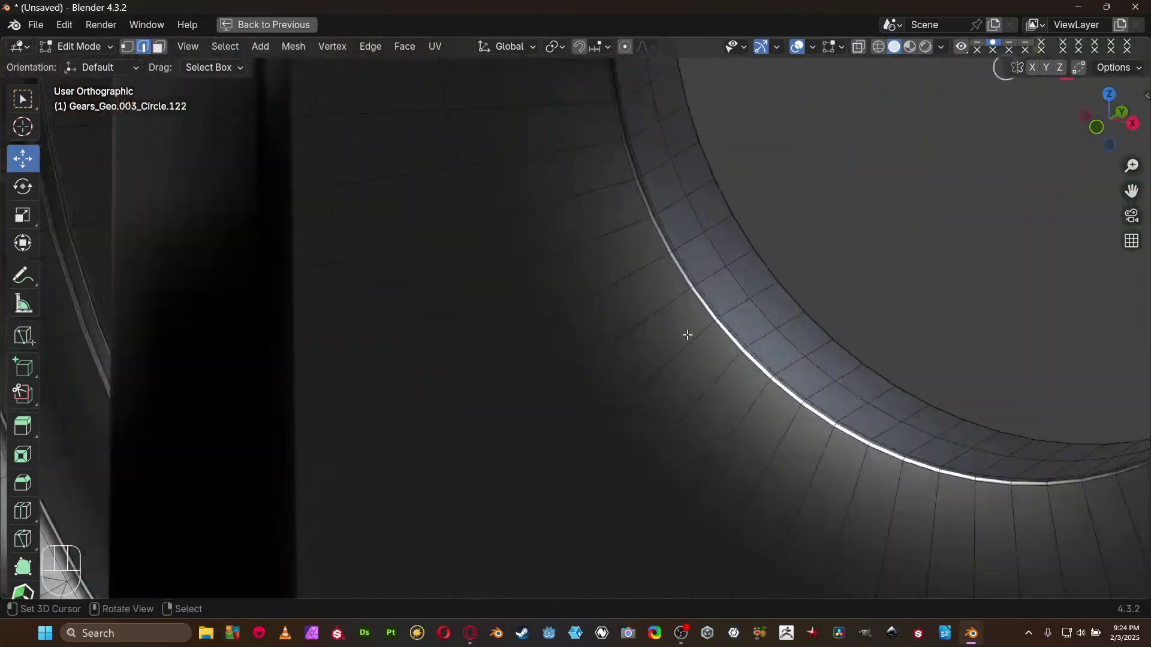
middle_click_drag(686, 333, 411, 285, "shift")
scroll(533, 385, "up", 3)
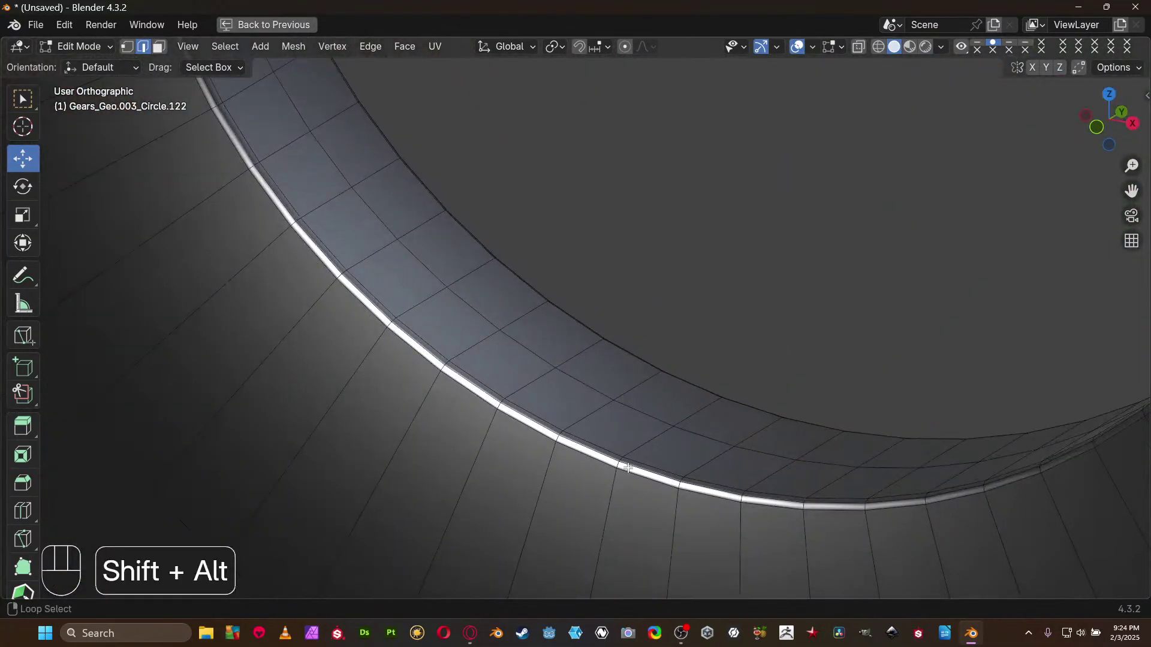
key("shift+z")
middle_click_drag(766, 400, 547, 439)
scroll(633, 420, "down", 4)
key("KP_Decimal")
scroll(558, 448, "up", 9)
middle_click_drag(662, 400, 529, 300, "shift")
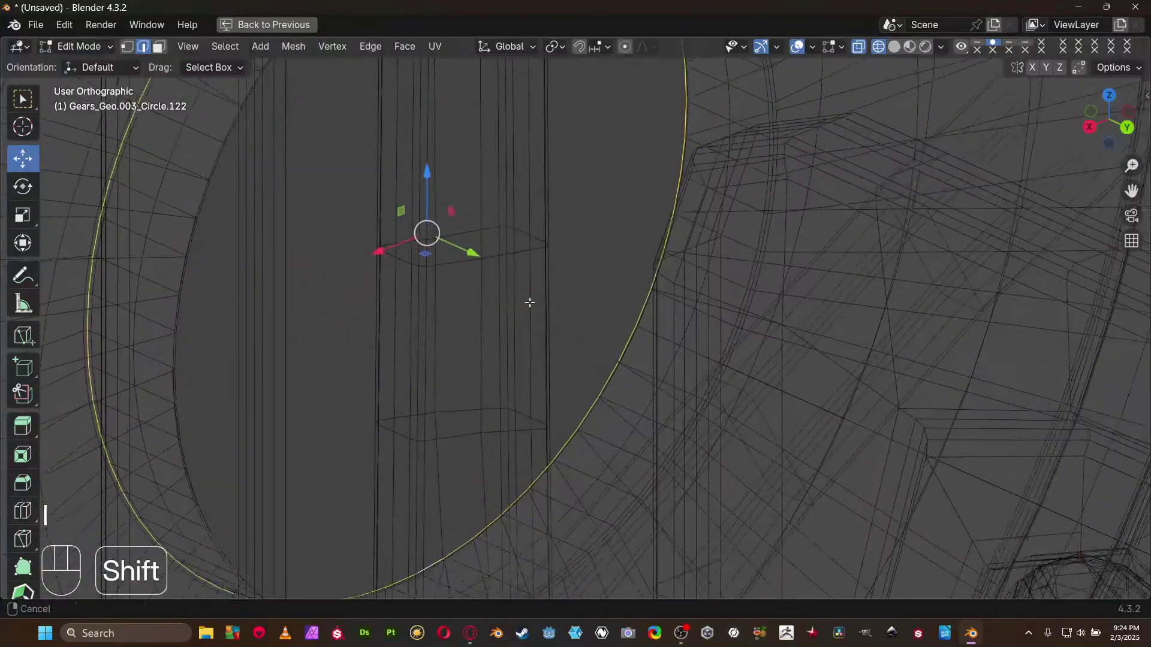
left_click(755, 275, "alt+shift")
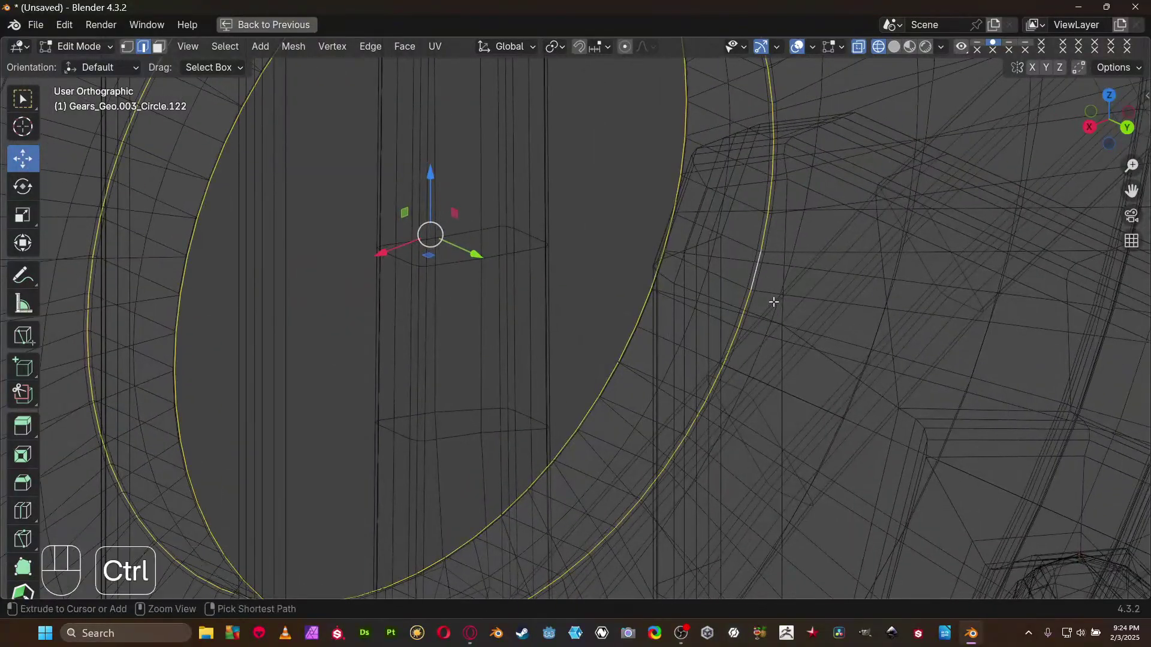
key("ctrl+e")
left_click(747, 325)
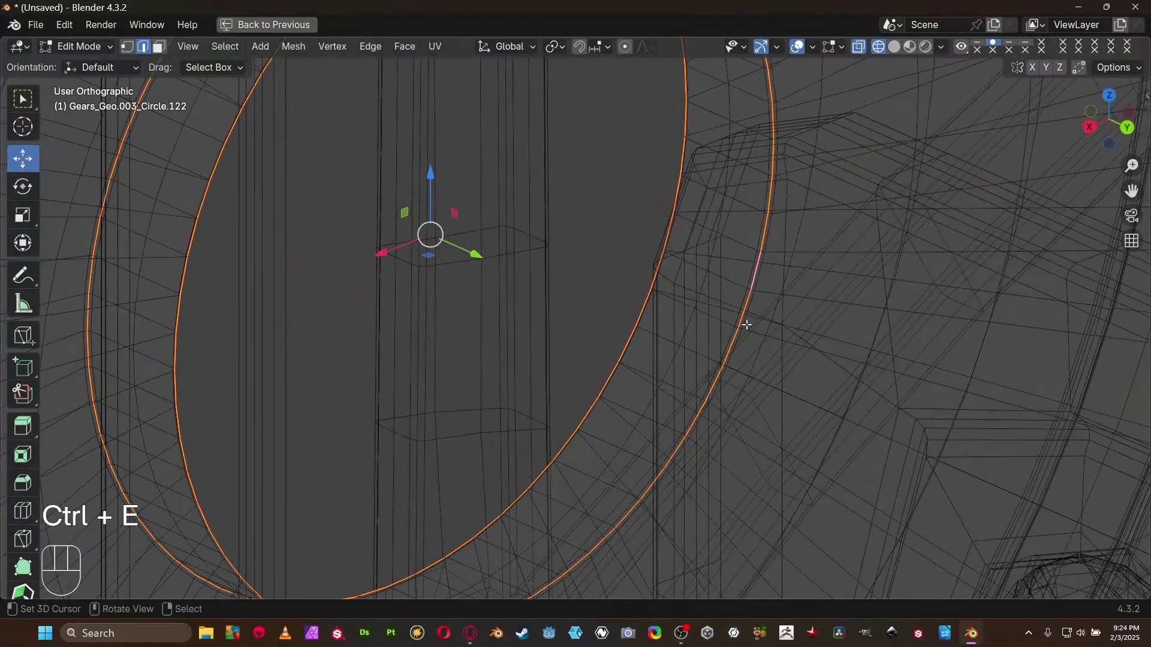
Step: Check the seams around the right gear's hole and teeth from the front in wireframe
scroll(795, 336, "down", 4)
middle_click_drag(450, 306, 771, 278)
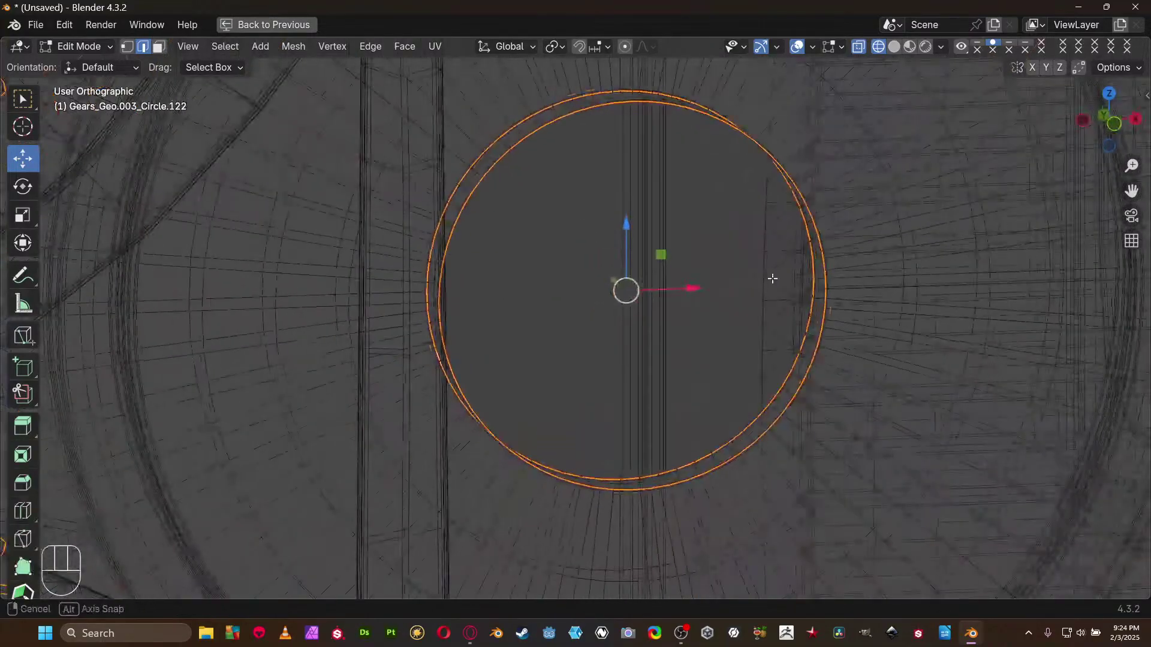
key("shift+z")
mouse_move(735, 438)
middle_mouse_down()
mouse_move(676, 437)
mouse_move(684, 424)
middle_mouse_up()
key("shift+z")
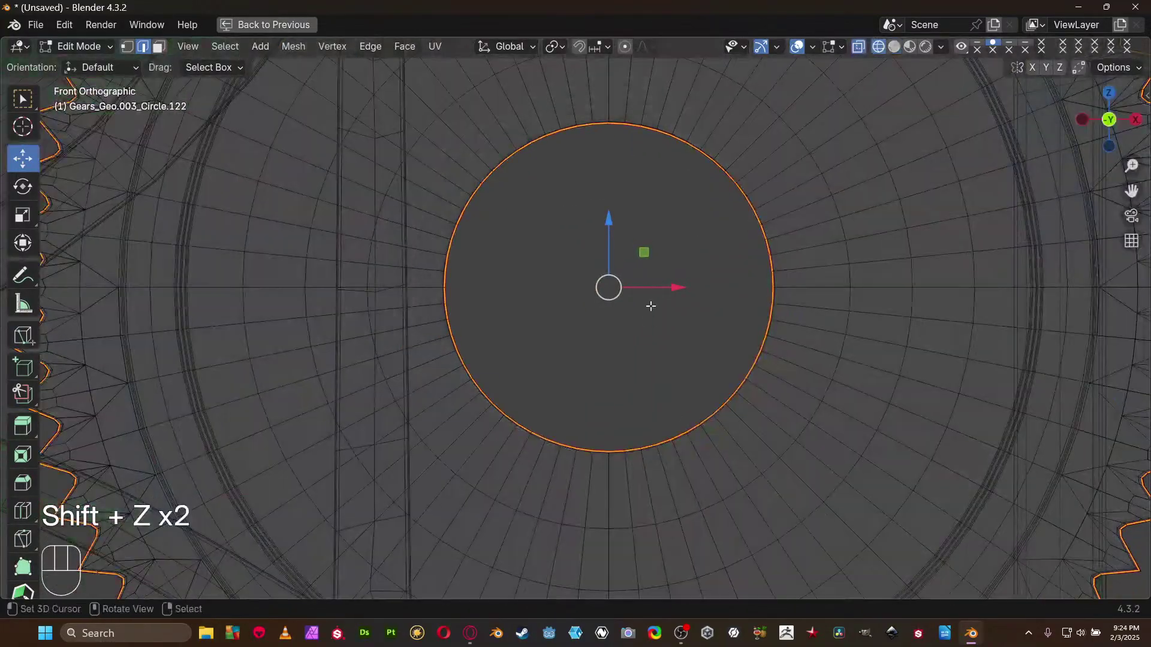
scroll(647, 264, "down", 4)
middle_click_drag(644, 221, 642, 275, "shift")
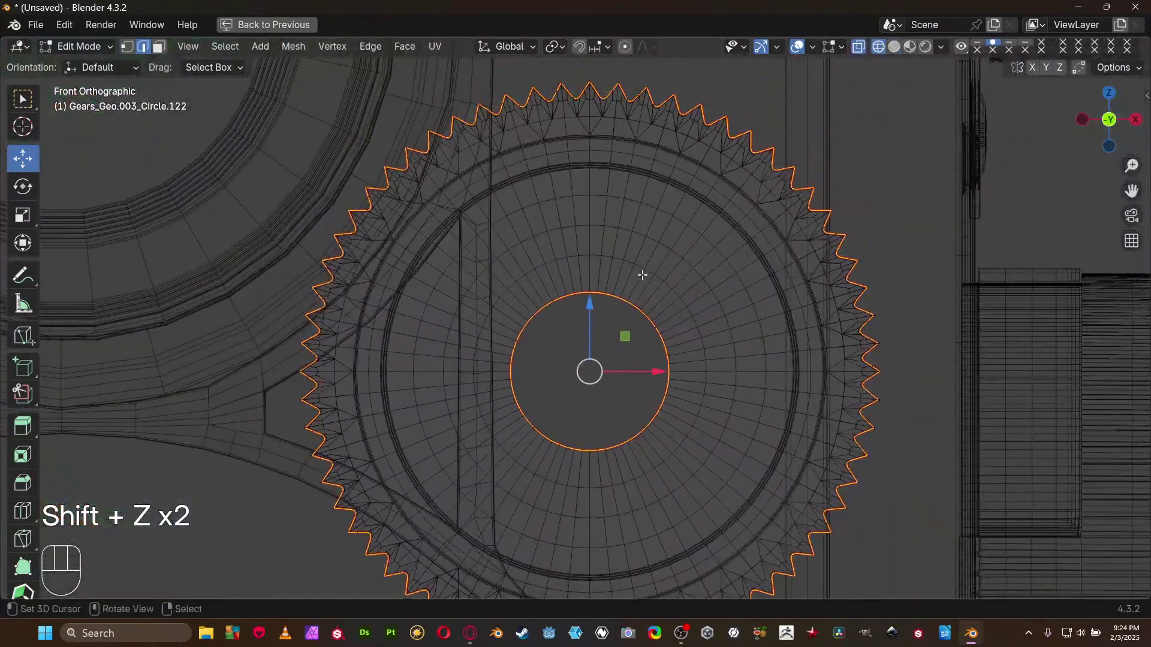
Step: Select the right gear's radial edge line above its central hole, drop the stray neighbouring hole edges, and mark it as a seam
left_click(592, 213, "alt")
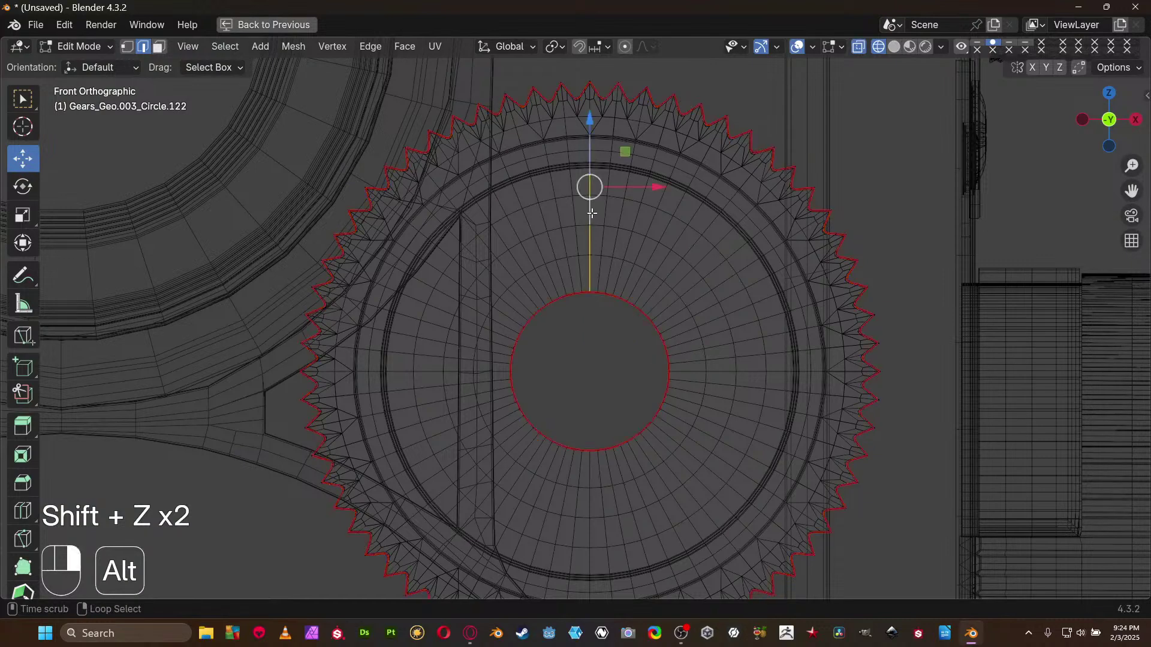
middle_click_drag(594, 90, 587, 217, "shift")
scroll(585, 228, "up", 5)
right_click(593, 111, "alt+shift")
middle_click_drag(593, 111, 590, 248, "shift")
middle_click_drag(604, 500, 603, 192, "shift")
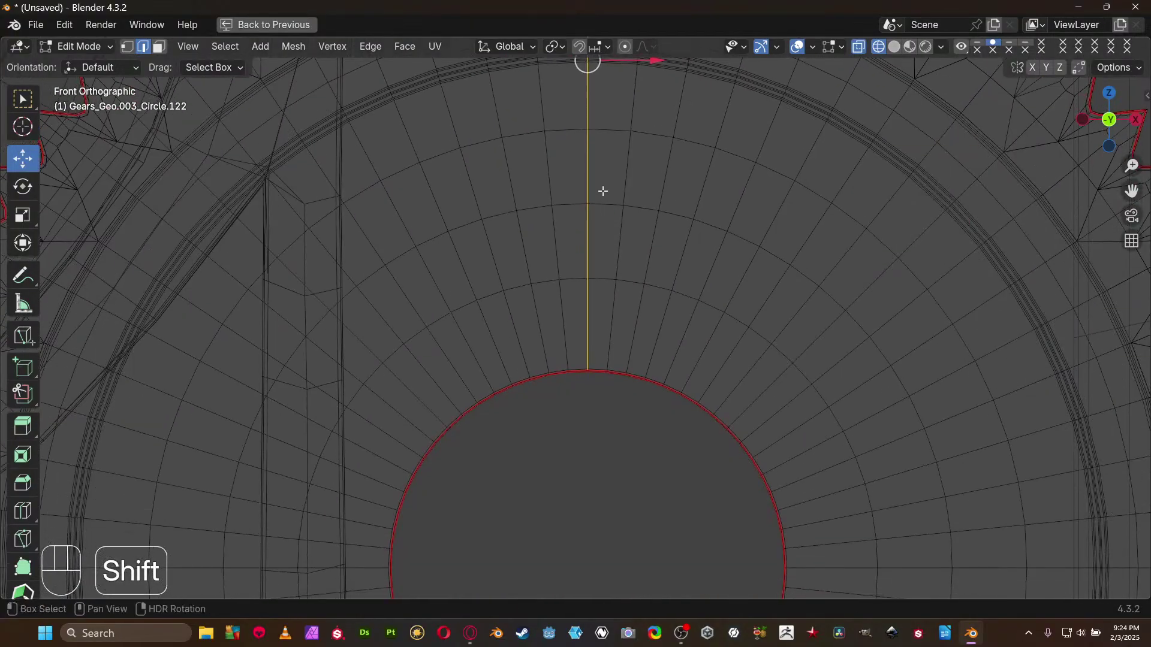
right_click(588, 392, "shift")
left_click_drag(566, 352, 582, 397, "ctrl")
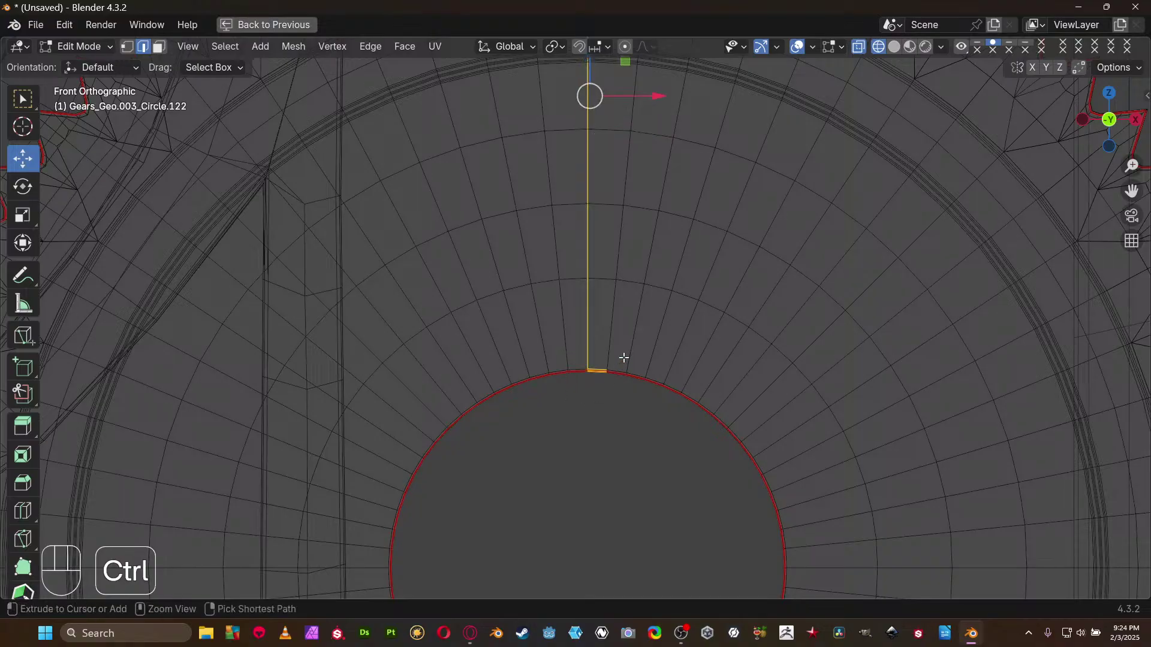
left_click_drag(624, 351, 599, 390, "ctrl")
middle_click_drag(621, 190, 616, 295)
key("ctrl+e")
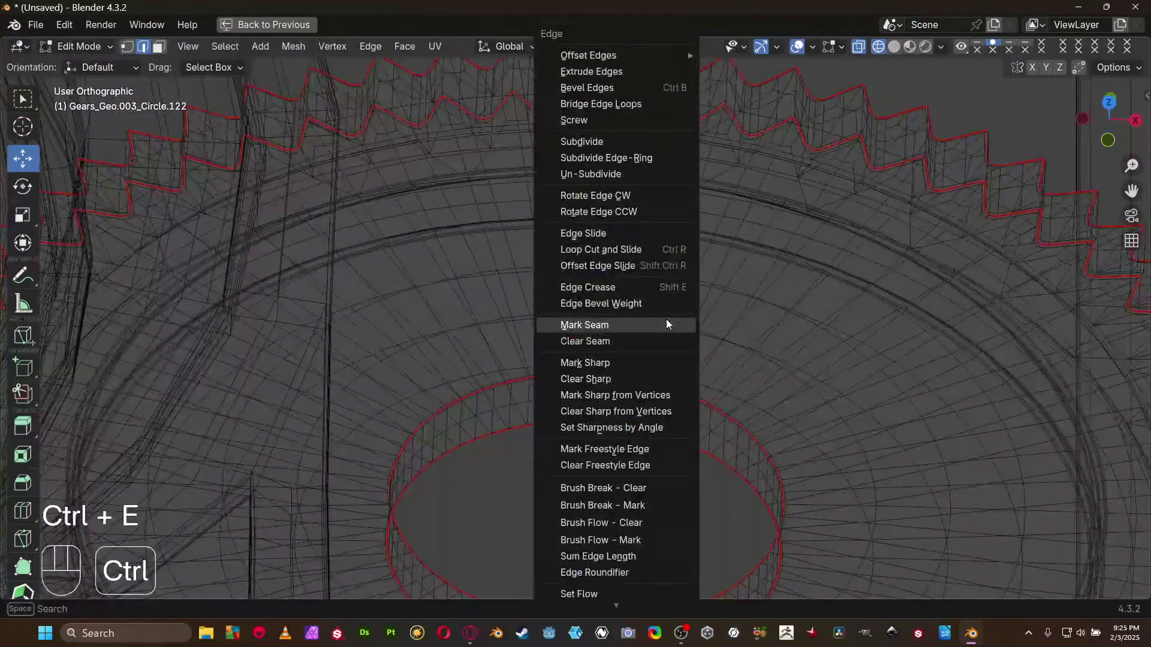
left_click(666, 321)
scroll(652, 328, "down", 6)
scroll(603, 388, "down", 5)
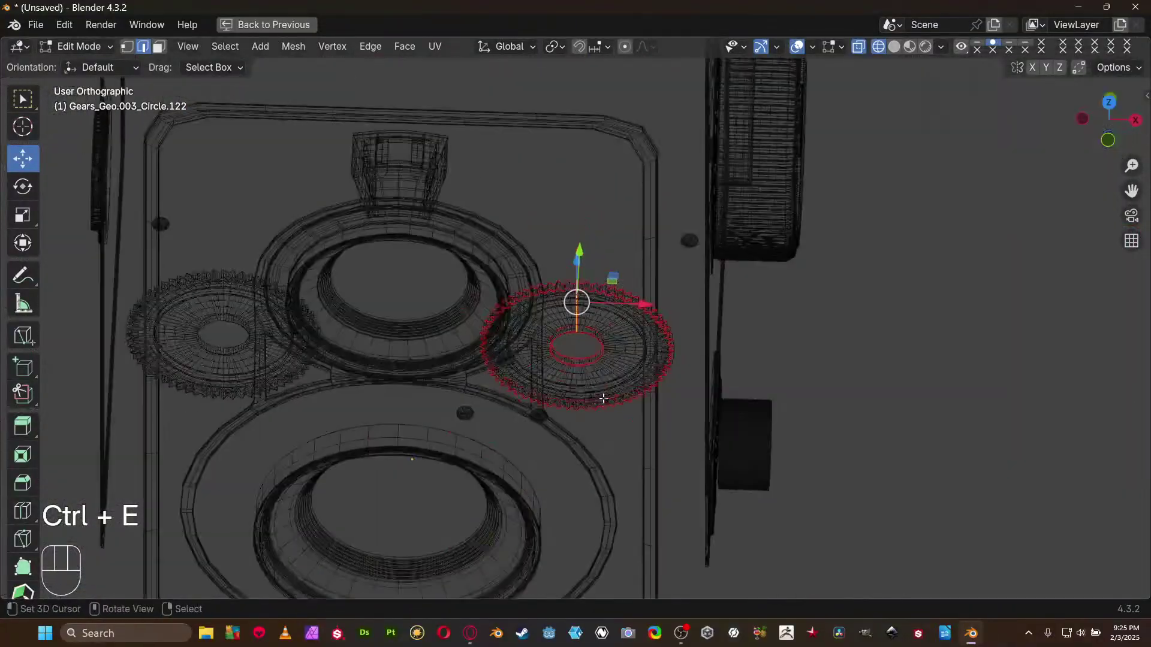
middle_click_drag(381, 349, 693, 280, "shift")
scroll(524, 308, "up", 4)
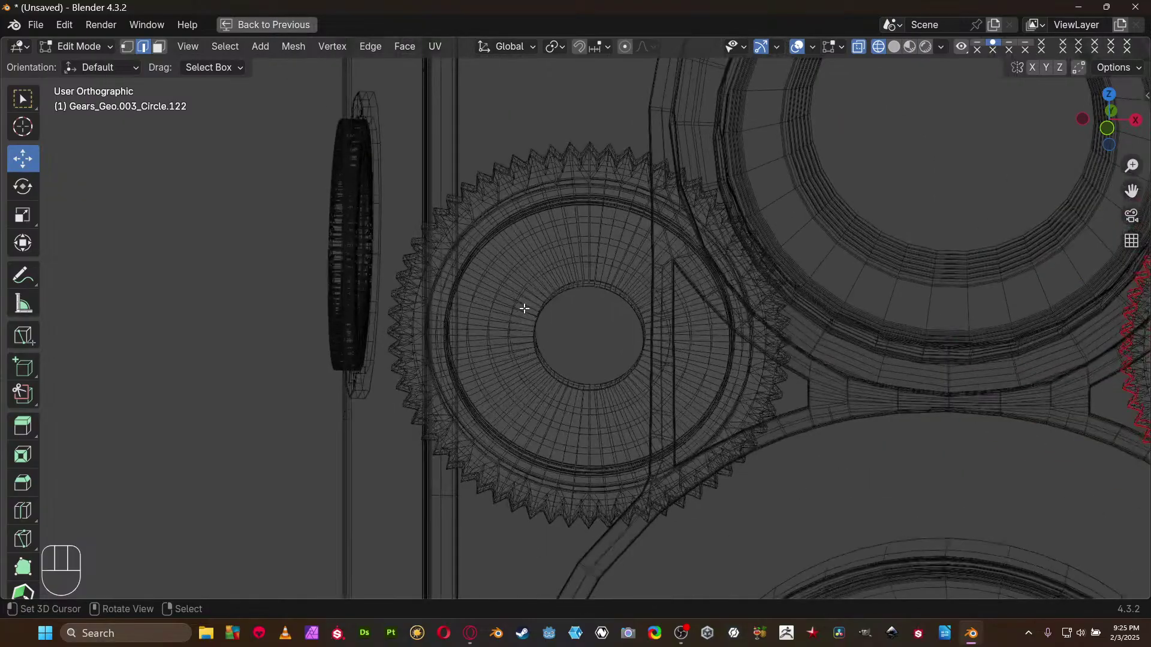
key("Tab")
left_click(437, 305)
scroll(617, 327, "down", 5)
key("Tab")
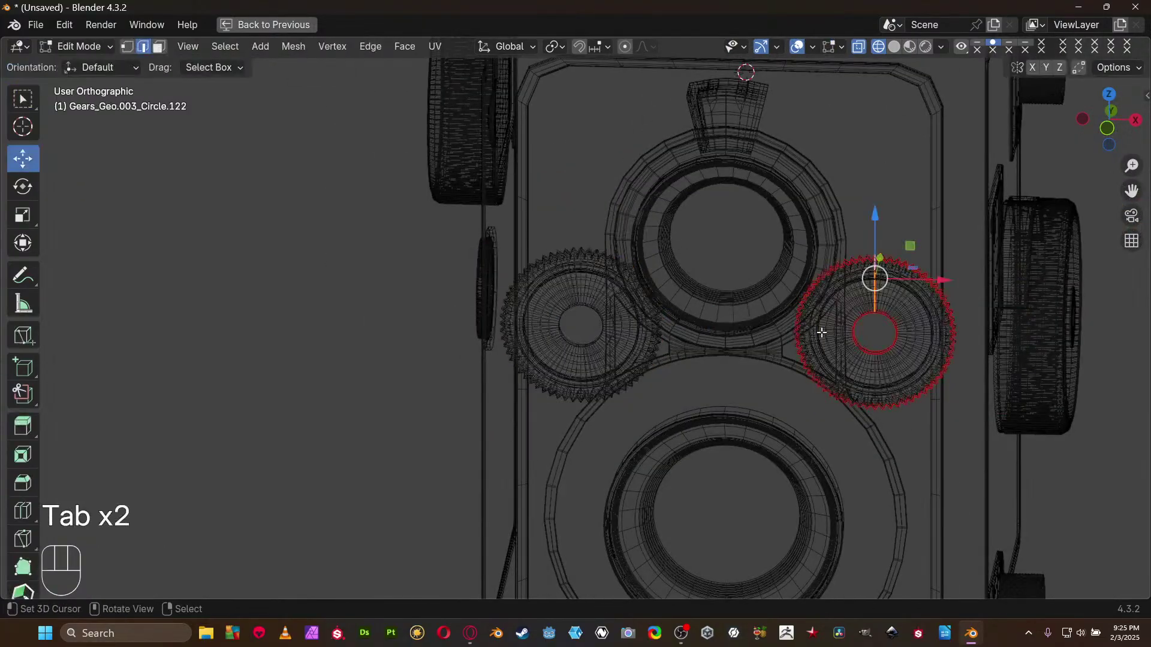
Step: Return to Object Mode, select both the left and right gears, and enter Edit Mode on them together
middle_click_drag(826, 328, 692, 310, "shift")
key("Tab")
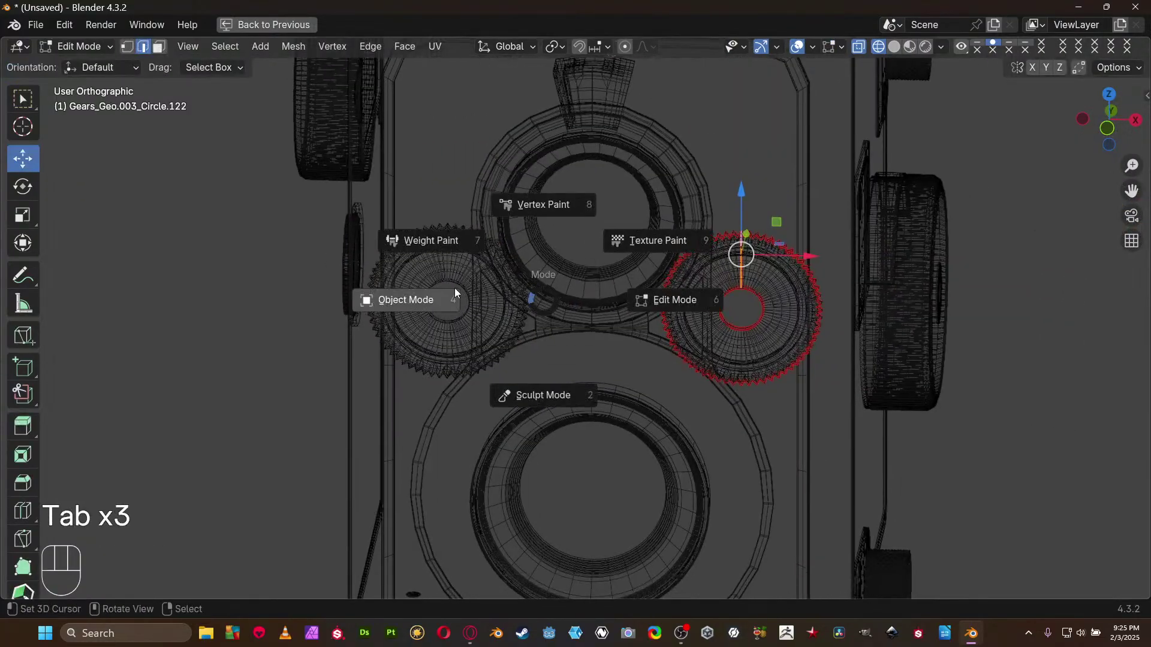
left_click(395, 288)
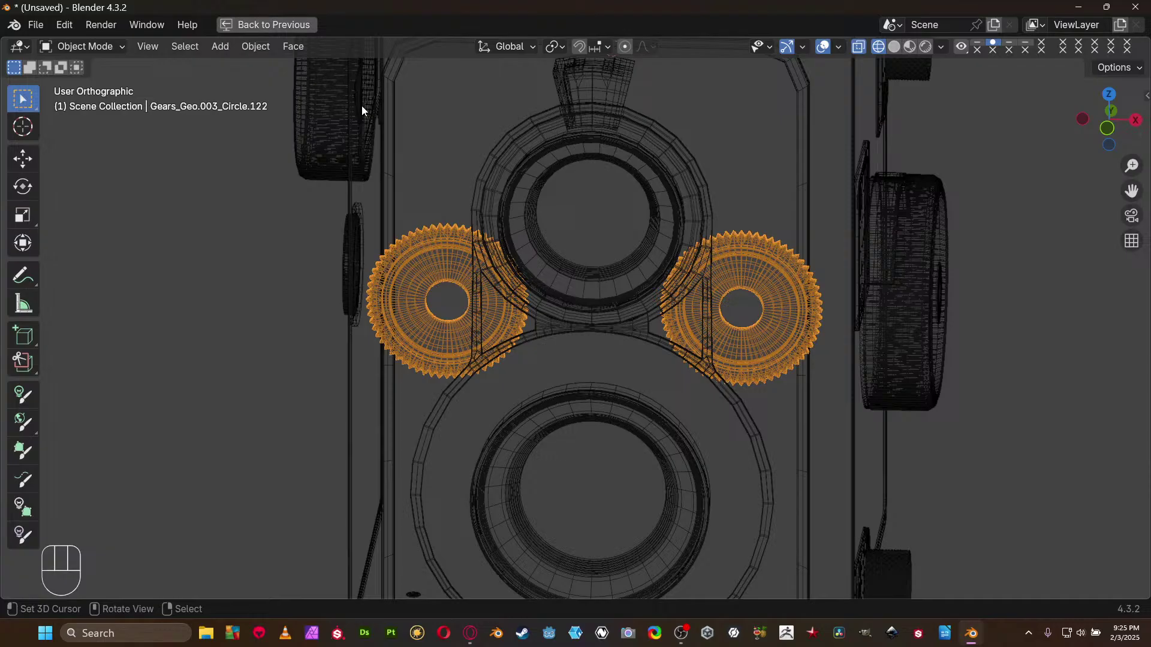
key("Tab")
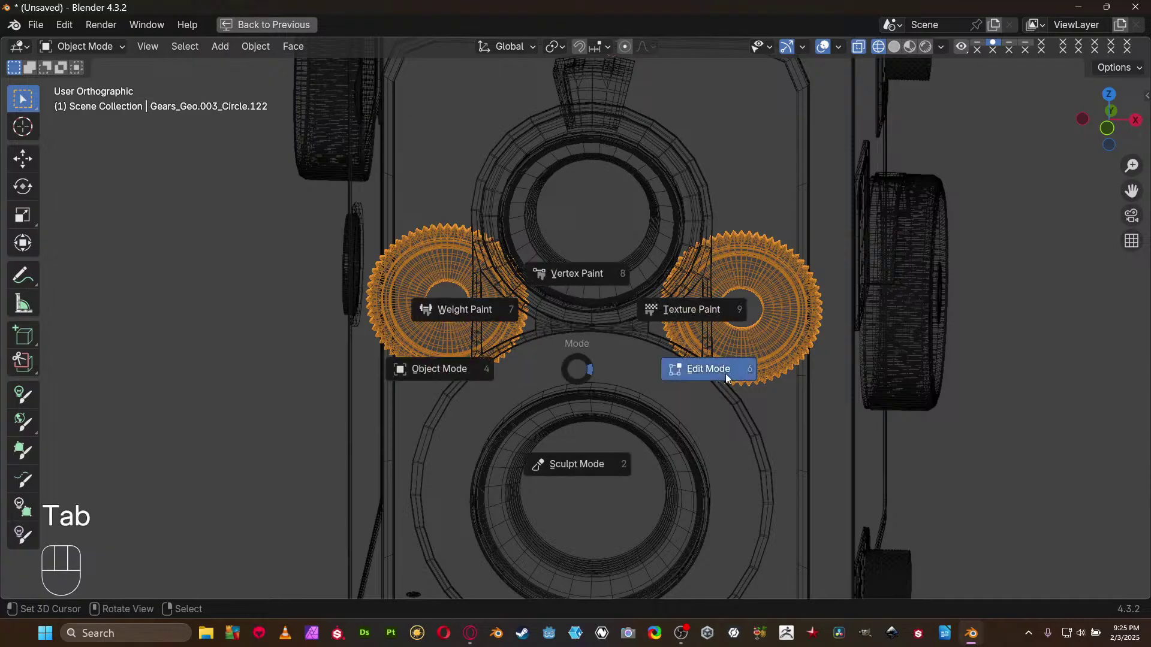
left_click(725, 374)
Step: Switch back to solid shading and select the front edge loop outlining the left gear's teeth
key("shift+z")
middle_click_drag(492, 284, 626, 287)
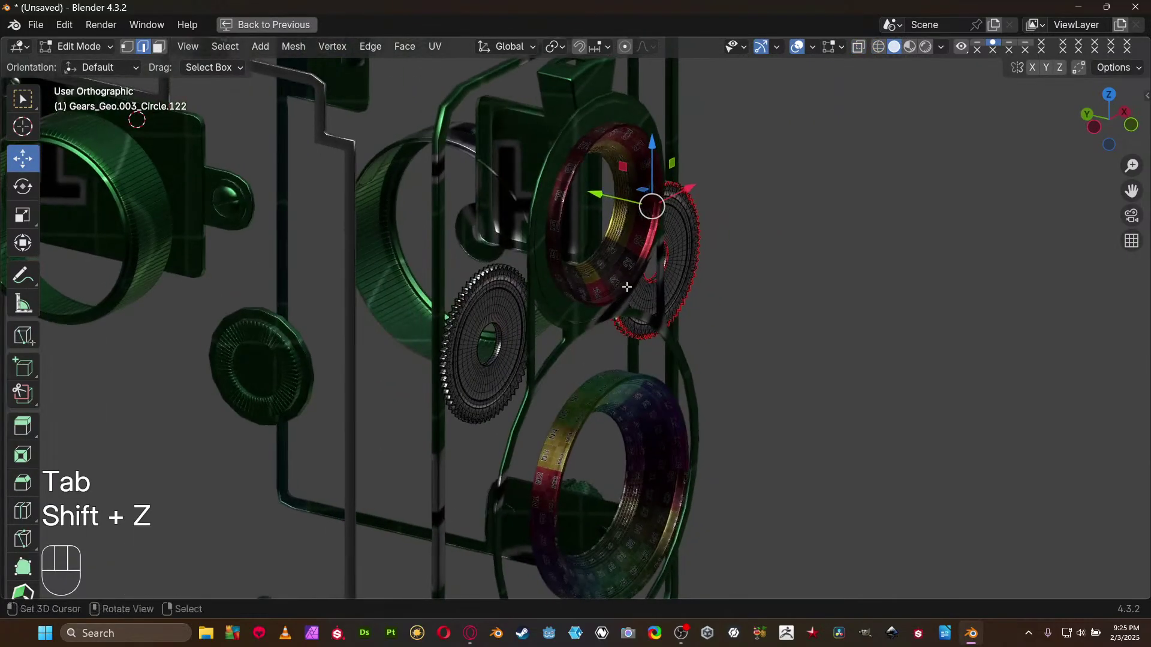
middle_click_drag(689, 239, 788, 205, "shift")
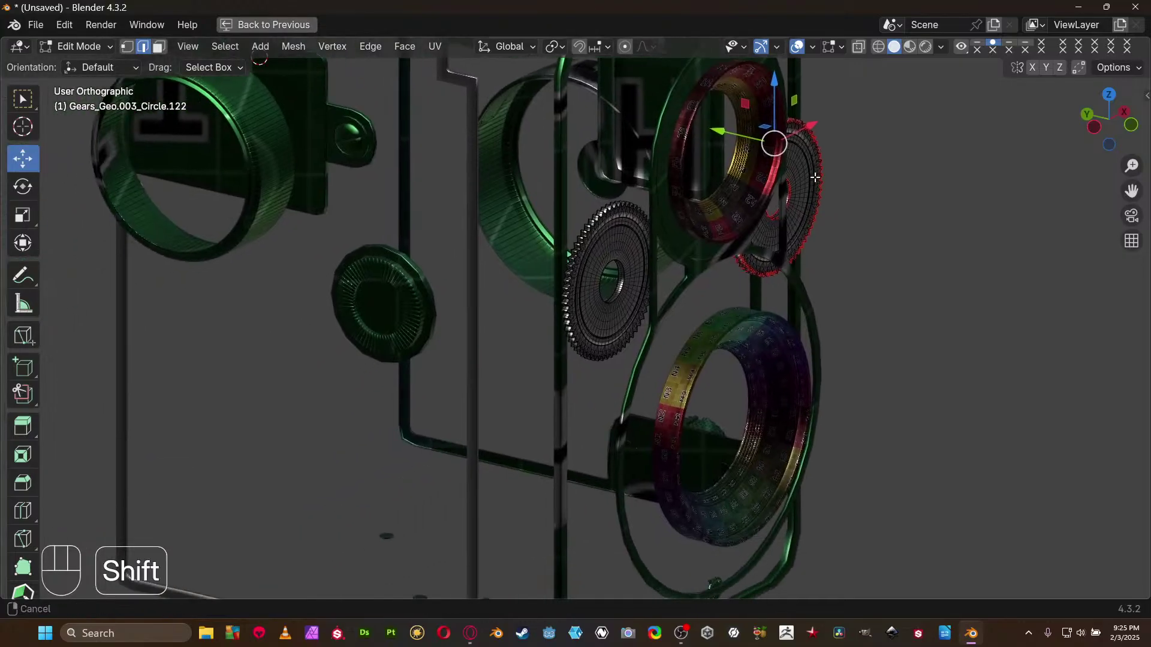
middle_click_drag(734, 270, 728, 302)
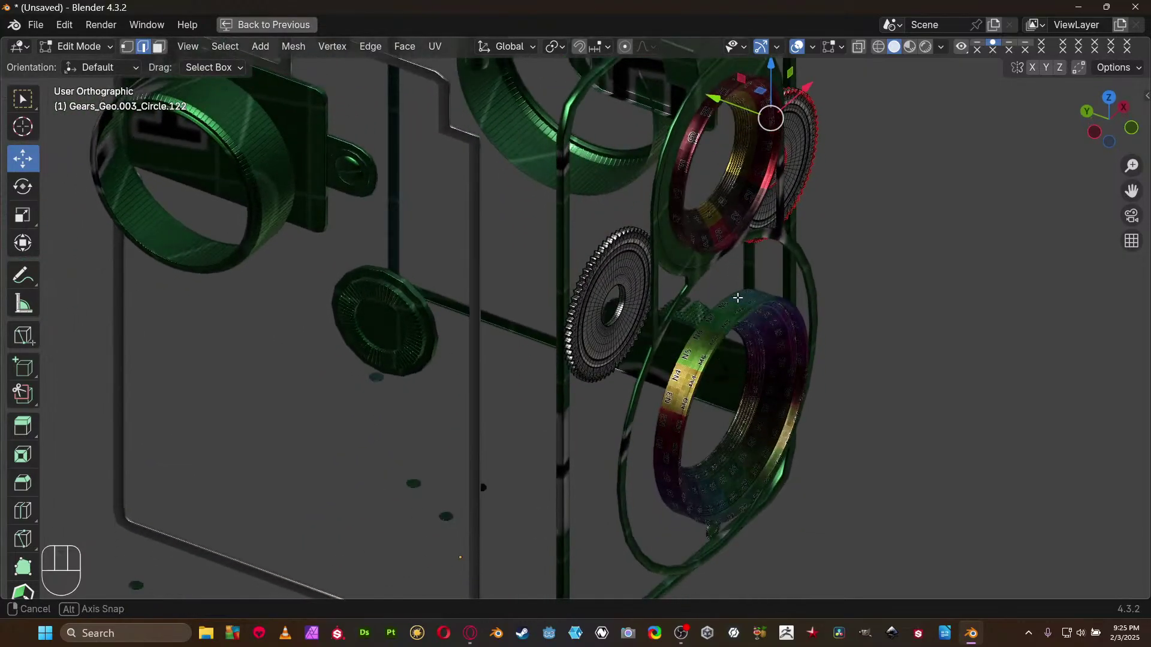
scroll(699, 346, "up", 8)
scroll(698, 346, "up", 2)
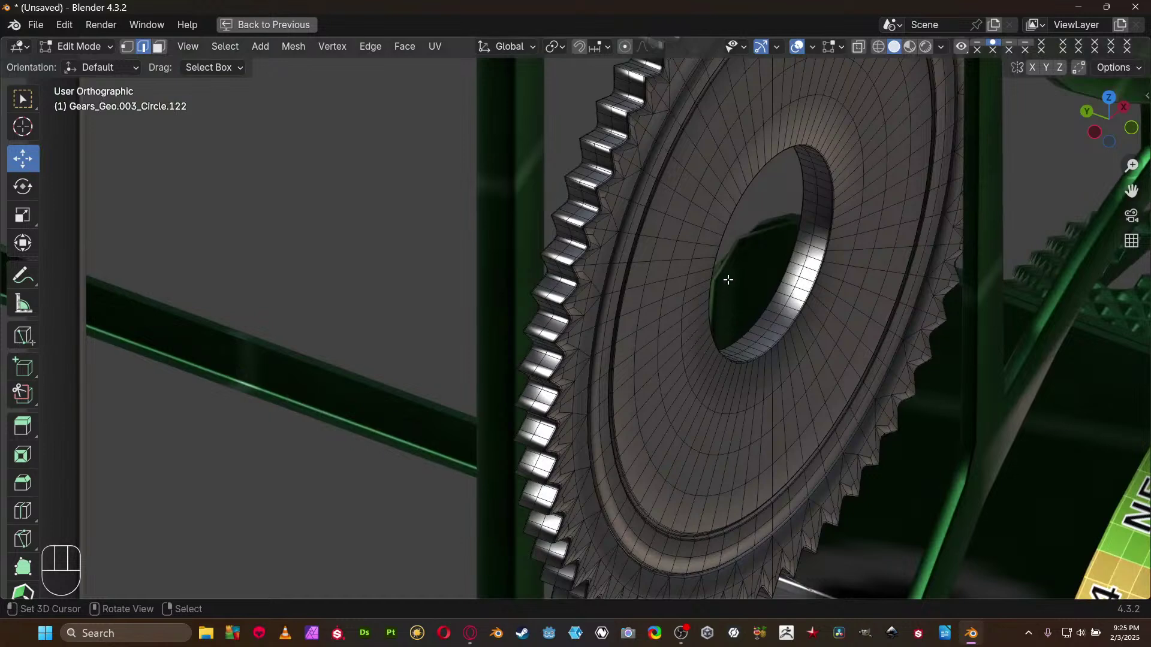
middle_click_drag(721, 291, 624, 384, "shift")
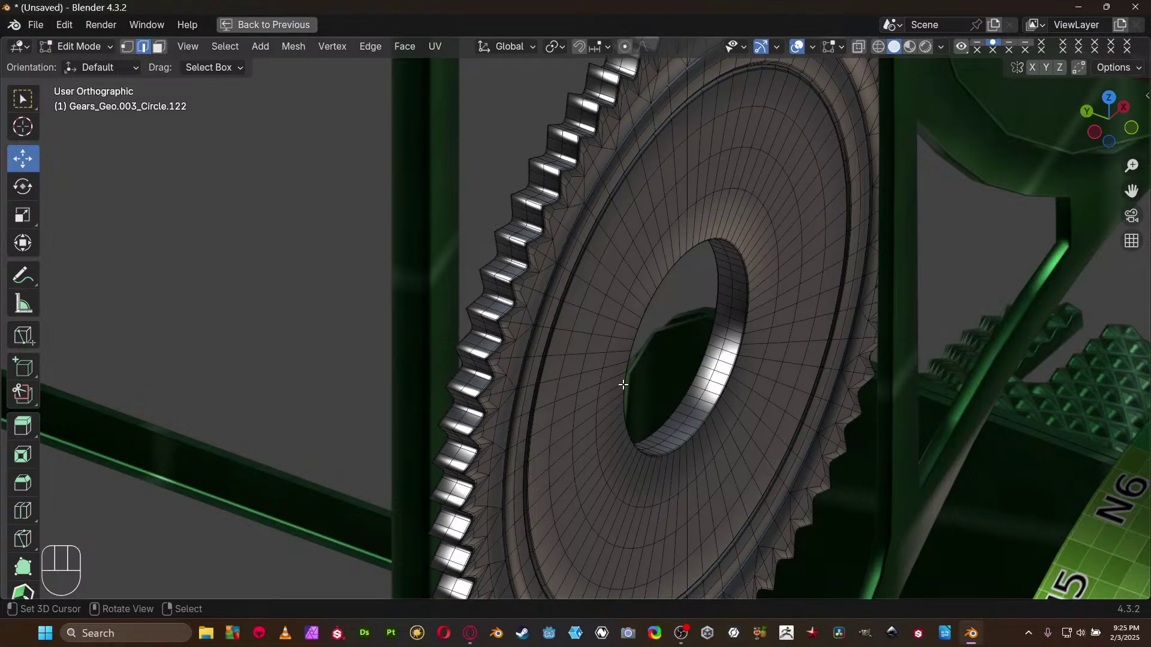
middle_click_drag(624, 384, 583, 398, "shift")
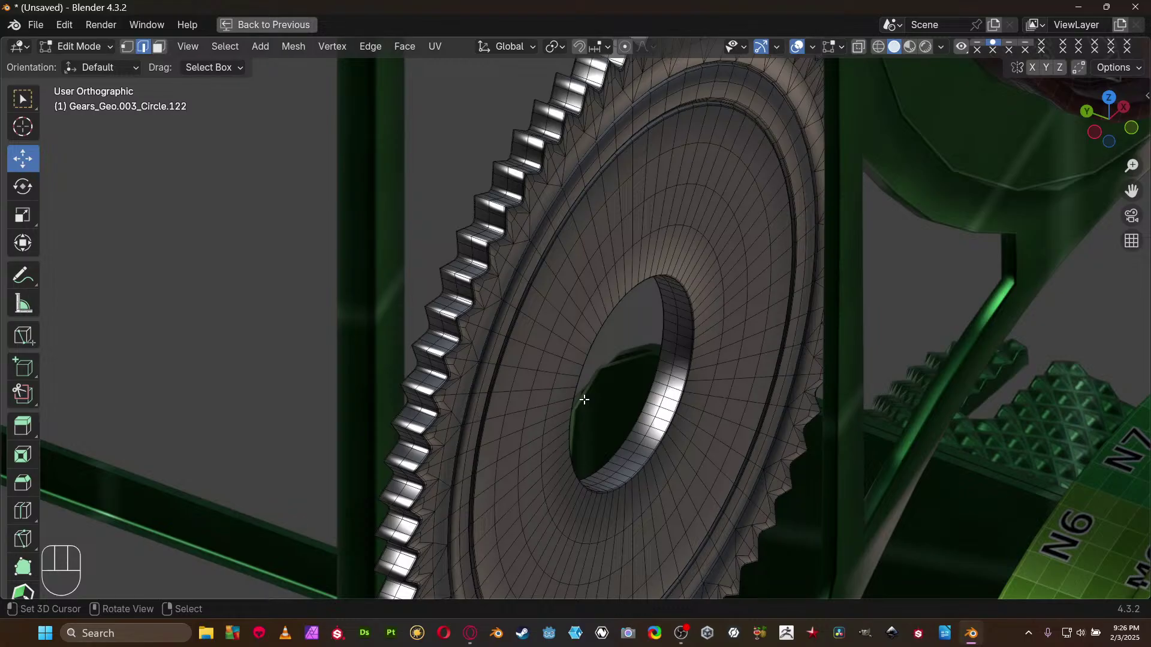
scroll(560, 250, "up", 5)
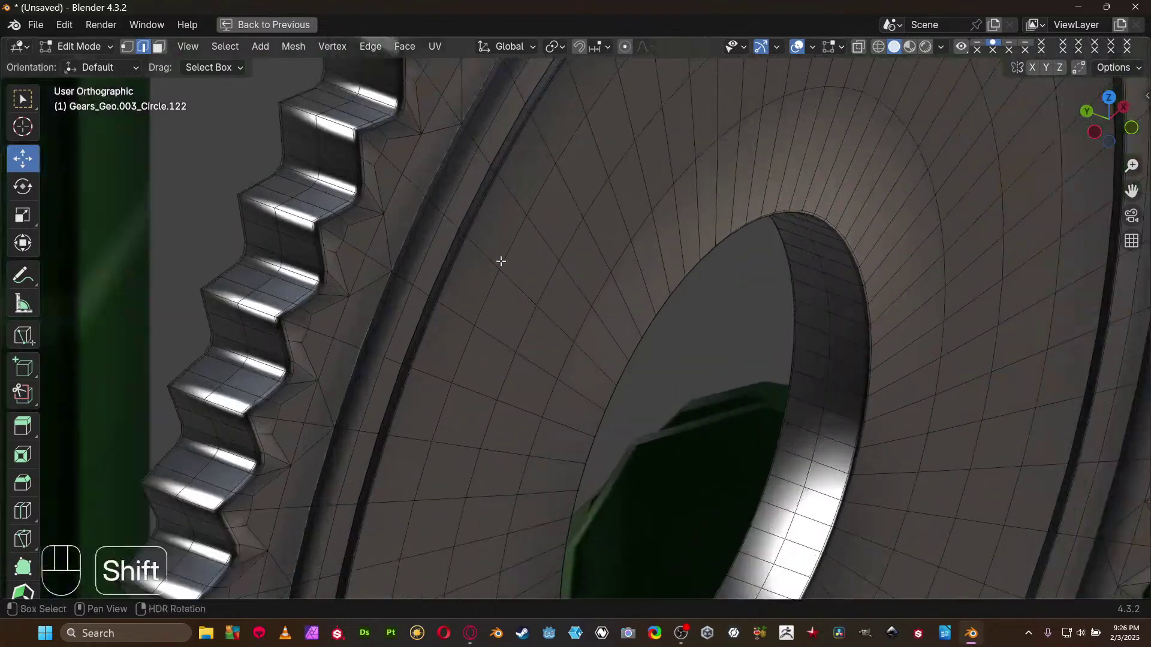
middle_click_drag(436, 219, 677, 293, "shift")
scroll(678, 293, "up", 4)
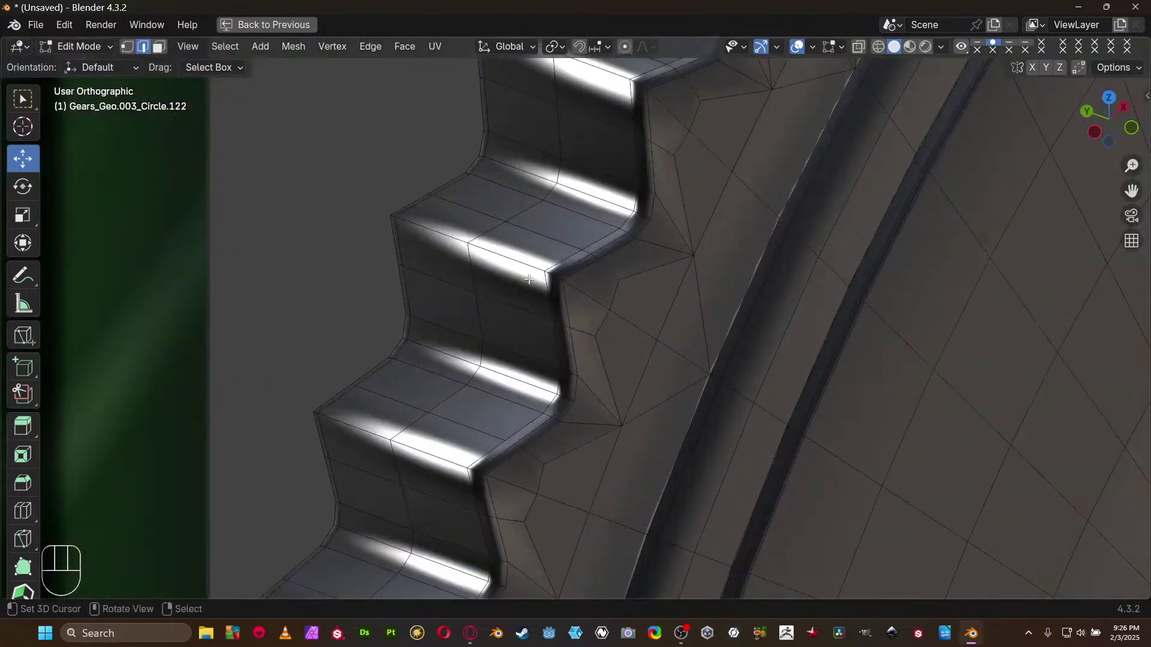
left_click(558, 311, "alt")
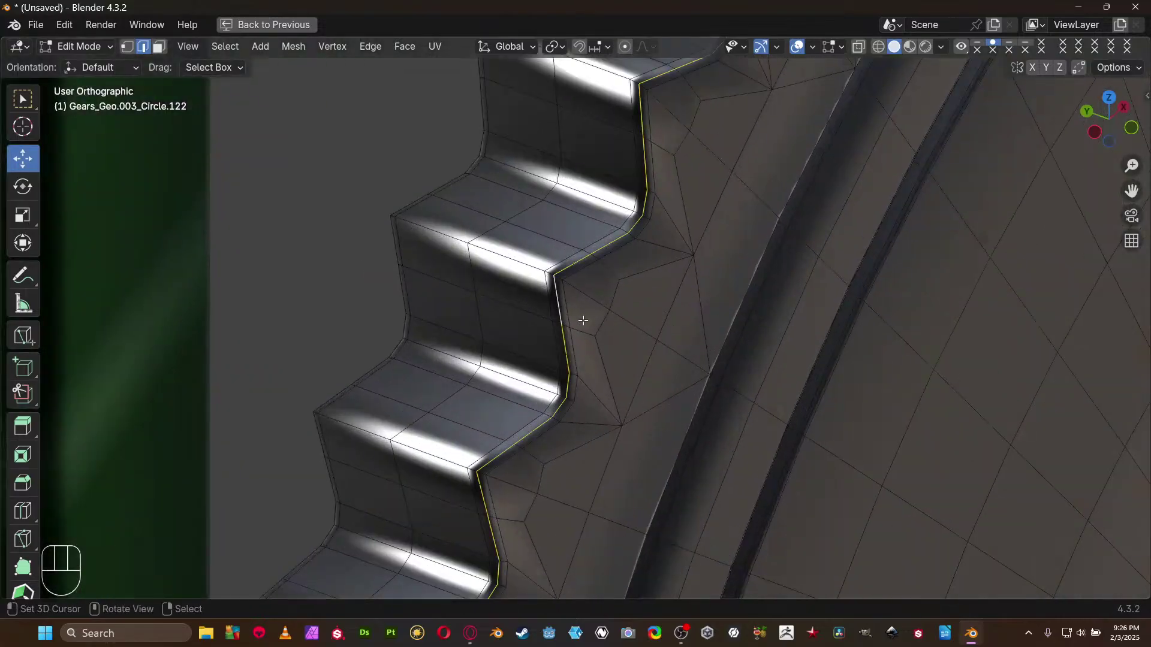
Step: Add the toothed outline edge loop on the gear's opposite face to the edge selection
scroll(570, 248, "down", 10)
middle_click_drag(635, 322, 605, 291)
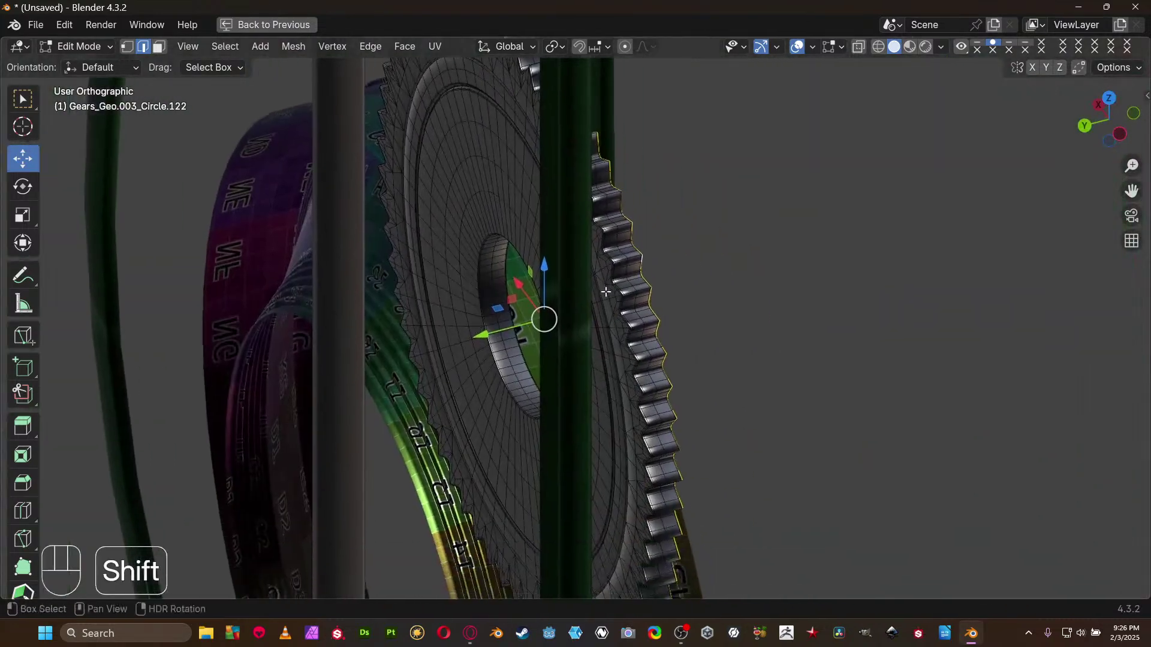
scroll(642, 322, "up", 10)
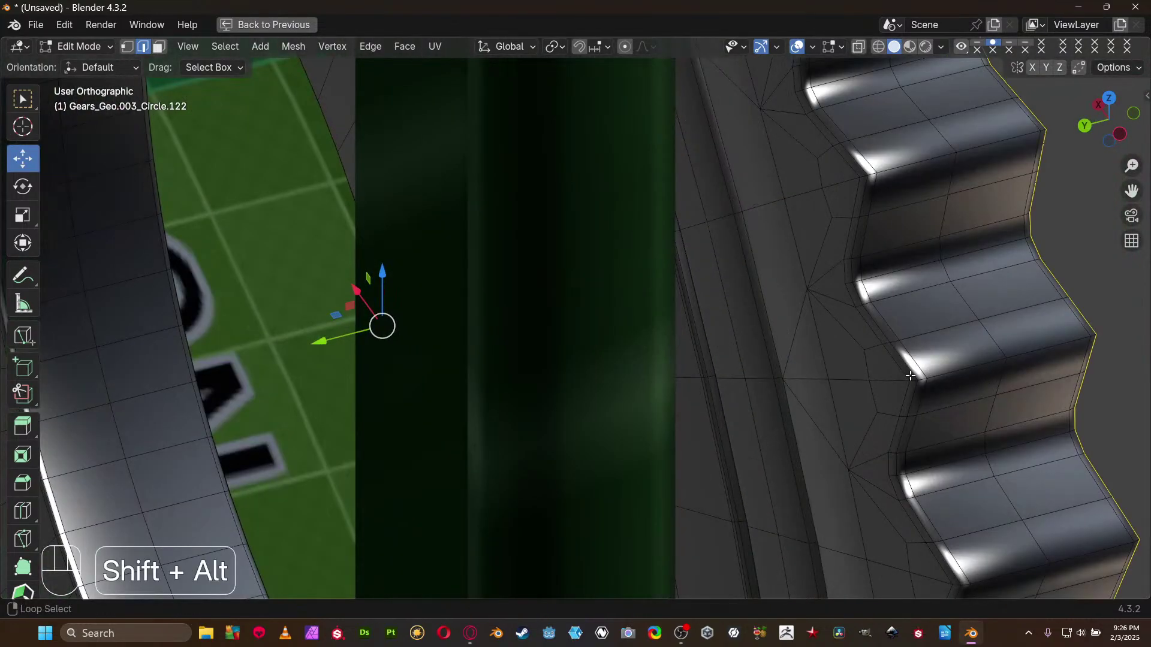
left_click(910, 376, "alt+shift")
scroll(905, 378, "down", 6)
middle_click_drag(901, 378, 683, 344)
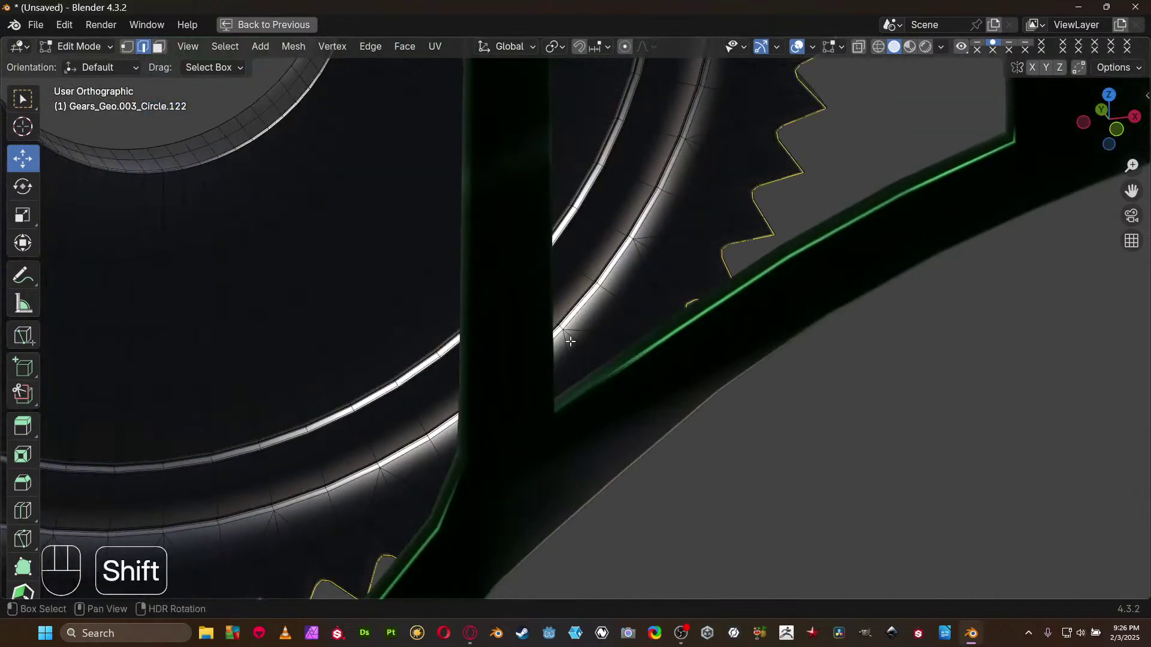
Step: Add the edge loops around both rims of the gear's central bore to the selection
middle_click_drag(570, 342, 937, 516, "shift")
scroll(524, 372, "up", 6)
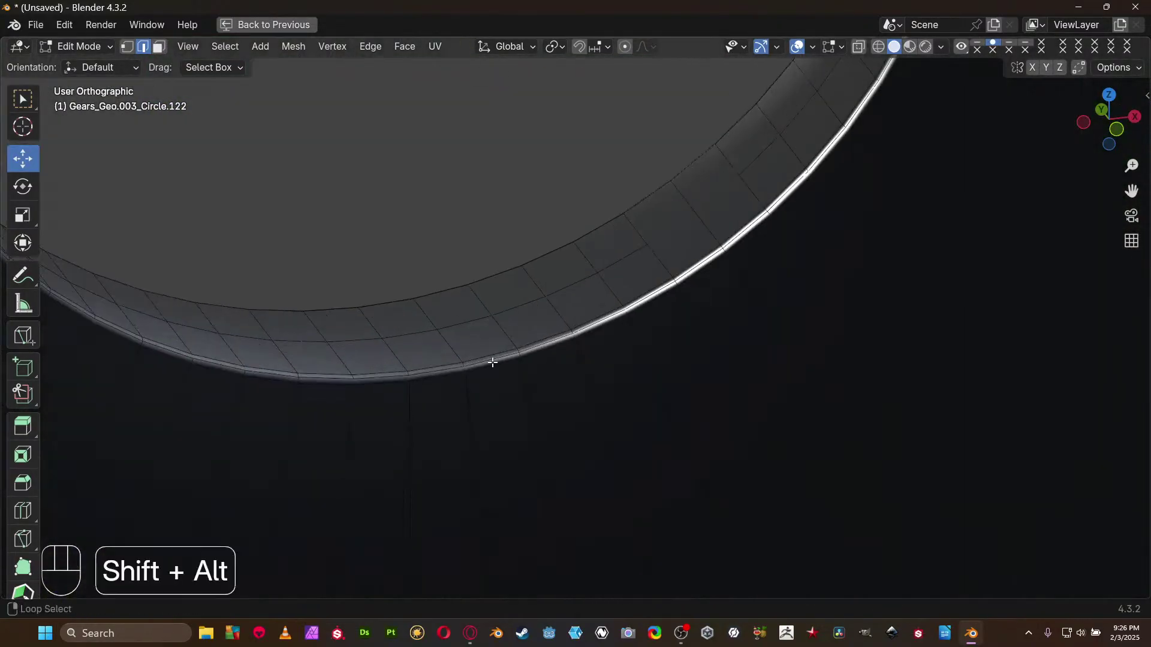
left_click(493, 363, "alt+shift")
key("z")
key("ctrl+z")
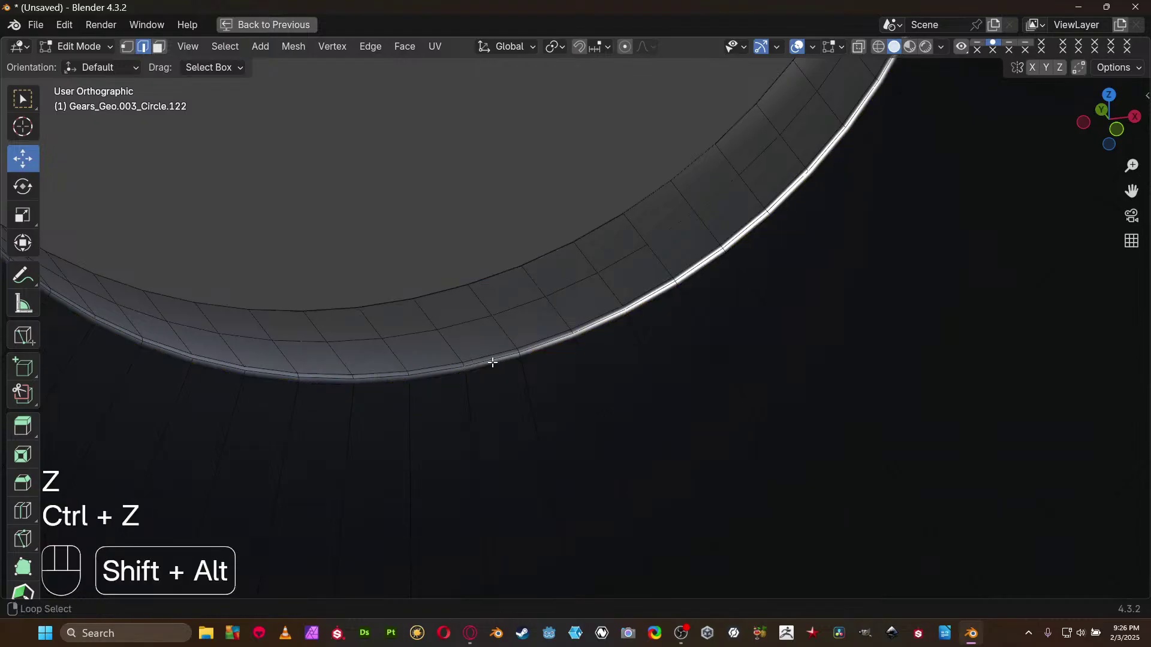
right_click(489, 362, "alt+shift")
middle_click_drag(488, 362, 676, 348)
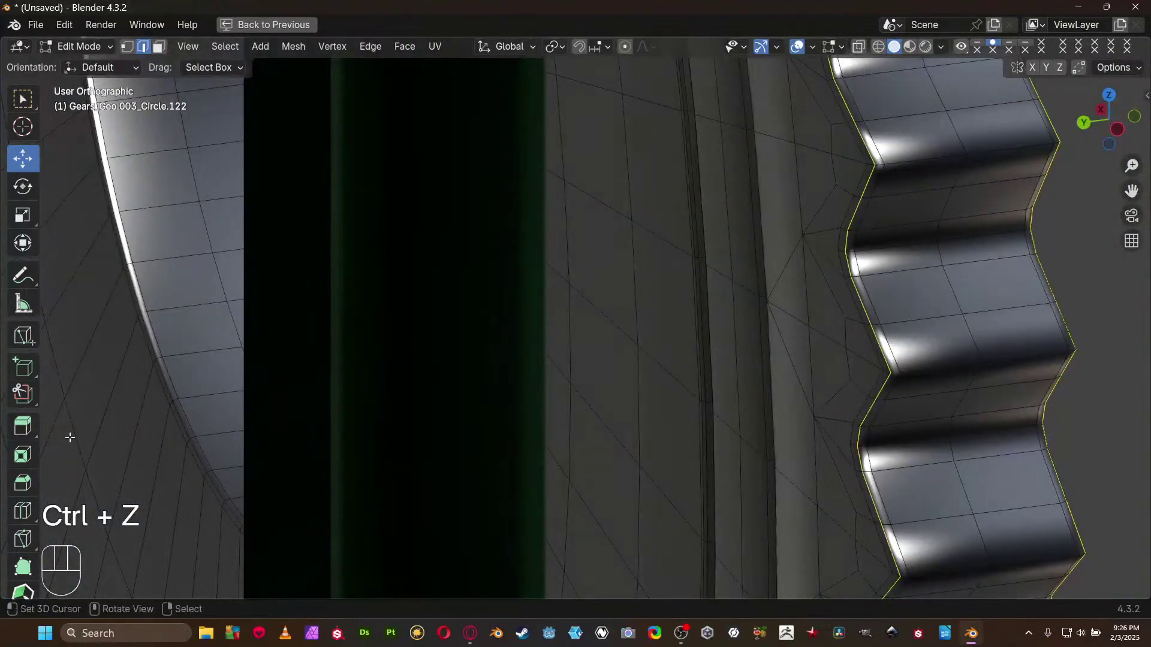
right_click(182, 428, "alt+shift")
scroll(396, 390, "down", 2)
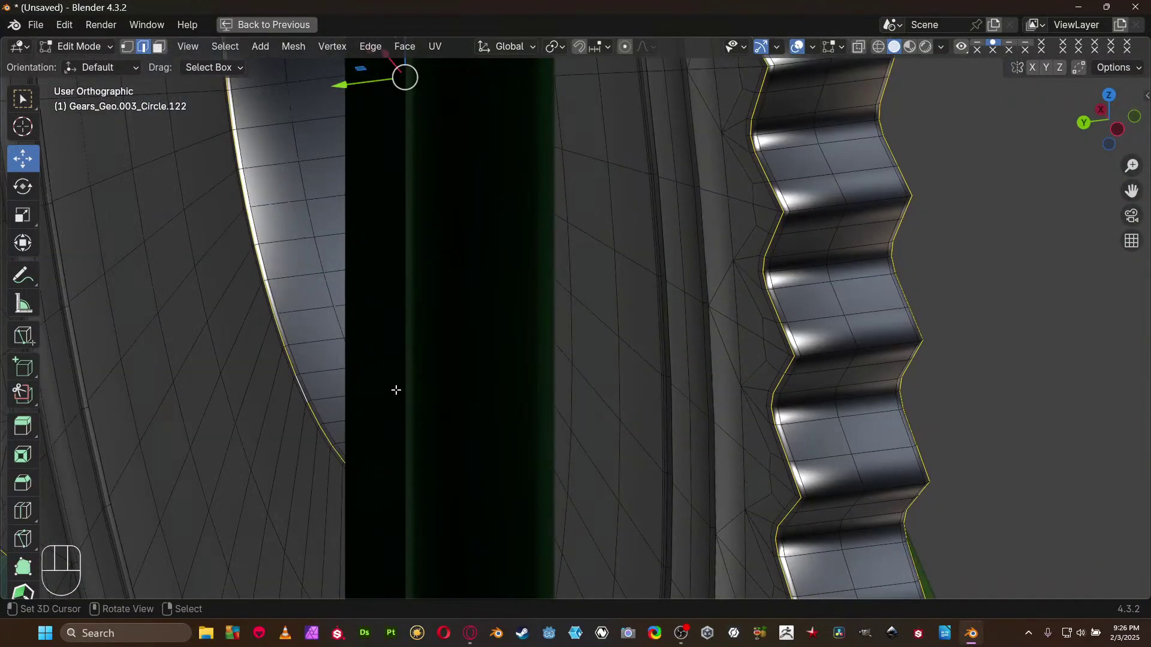
scroll(395, 390, "down", 9)
middle_click_drag(623, 389, 407, 371)
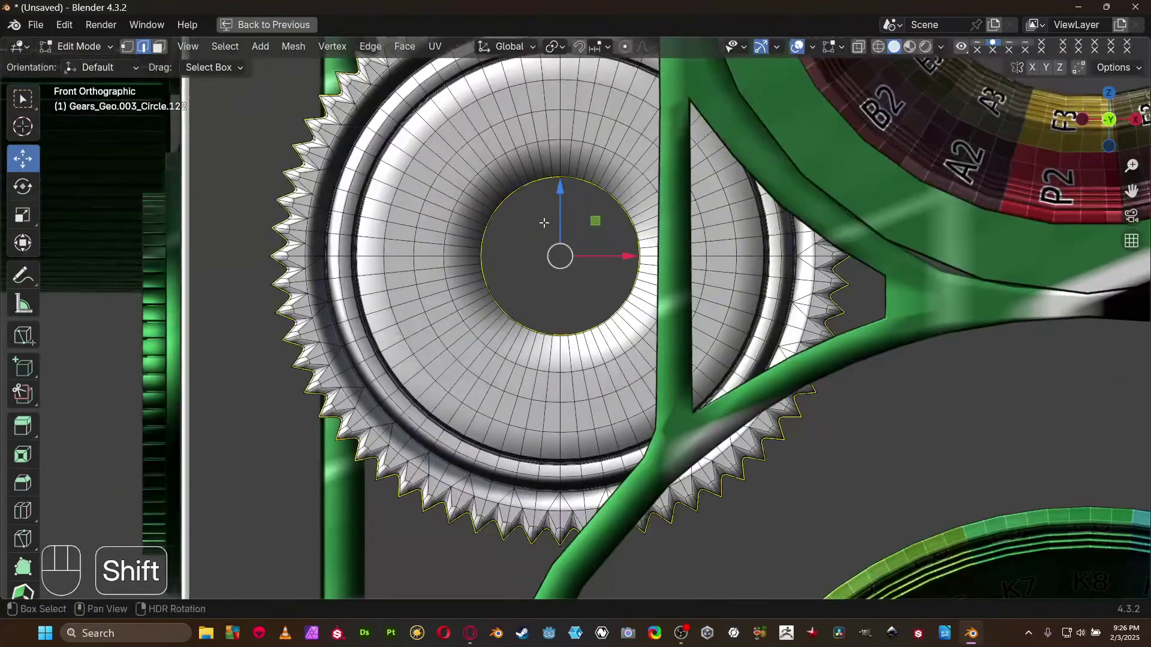
Step: In wireframe shading, add the cut edges running across the gear's bore and toothed rim at its top, and mark the selection as seams
middle_click_drag(545, 223, 555, 501, "shift")
key("shift+z")
scroll(565, 400, "up", 2)
mouse_move(563, 379)
middle_mouse_down("shift")
mouse_move(550, 349)
mouse_move(576, 332)
mouse_move(583, 343)
mouse_move(563, 337)
middle_mouse_up("shift")
right_click(554, 326, "alt+shift")
middle_click_drag(570, 257, 567, 403, "shift")
scroll(565, 363, "up", 4)
right_click(523, 344, "alt+shift")
key("ctrl+e")
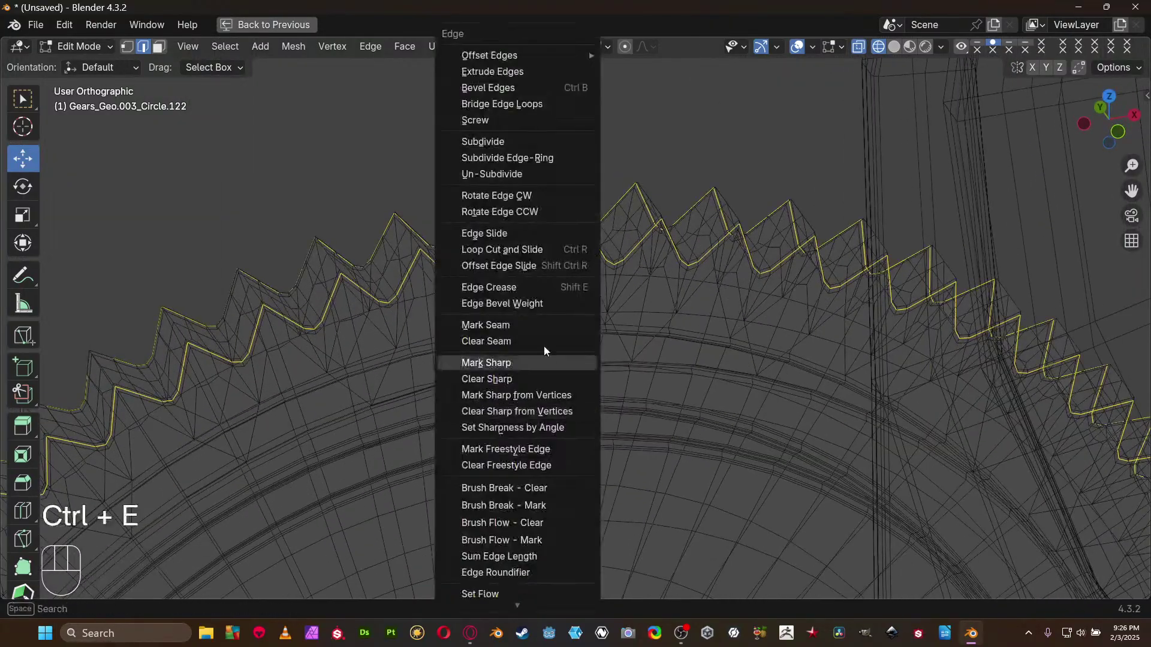
left_click(528, 320)
Step: Select both gears' geometry, unwrap it with the Angle Based method, and inspect the islands in a maximized UV editor
scroll(528, 317, "down", 12)
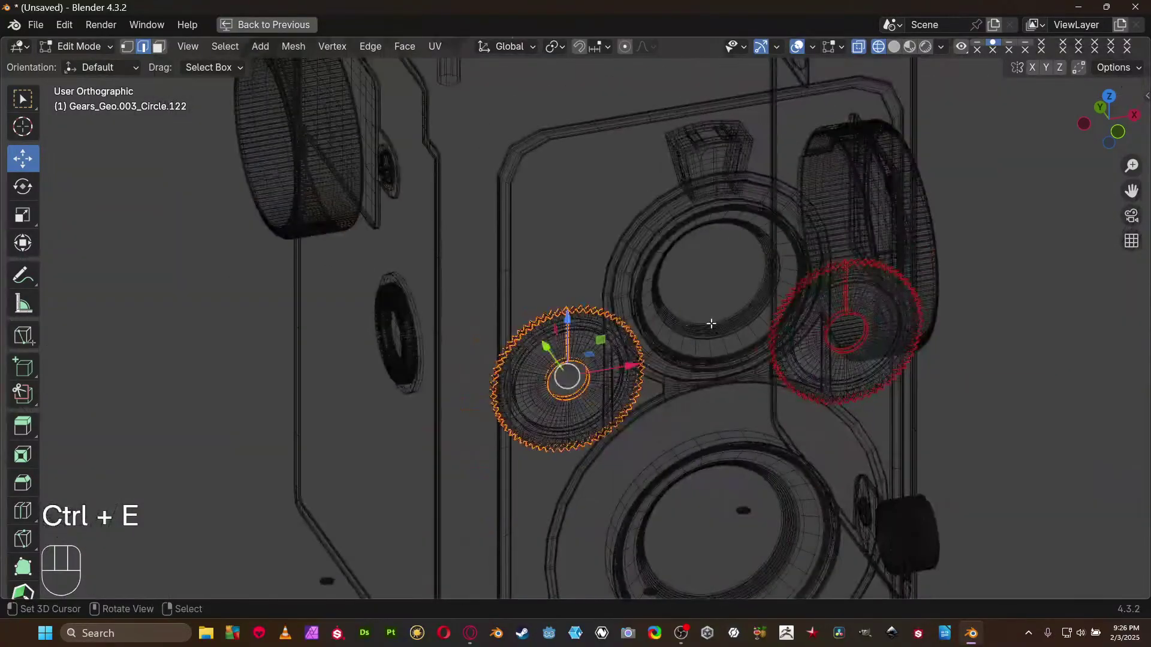
key("a")
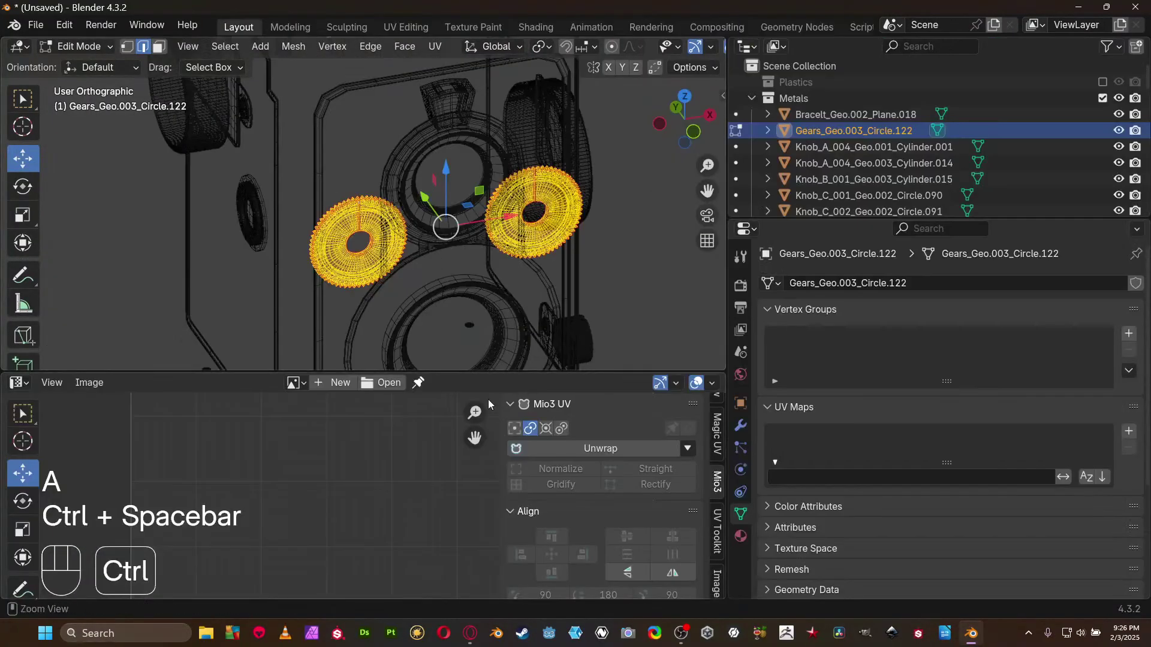
key("u")
mouse_move(478, 169)
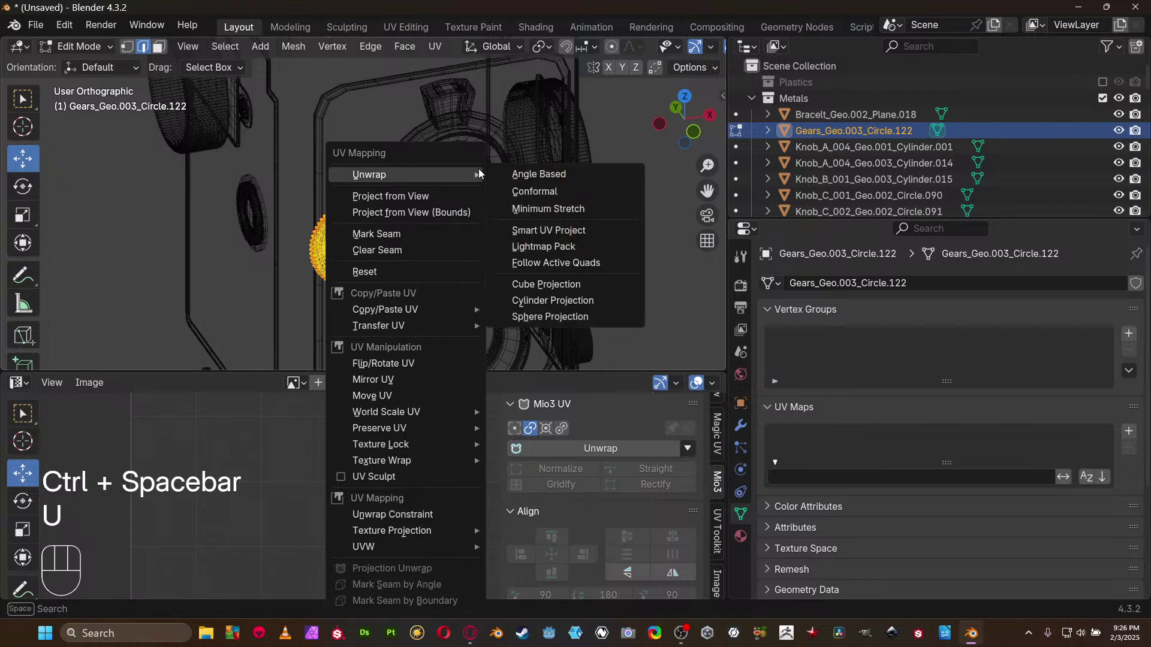
left_click(542, 174)
key("ctrl+space")
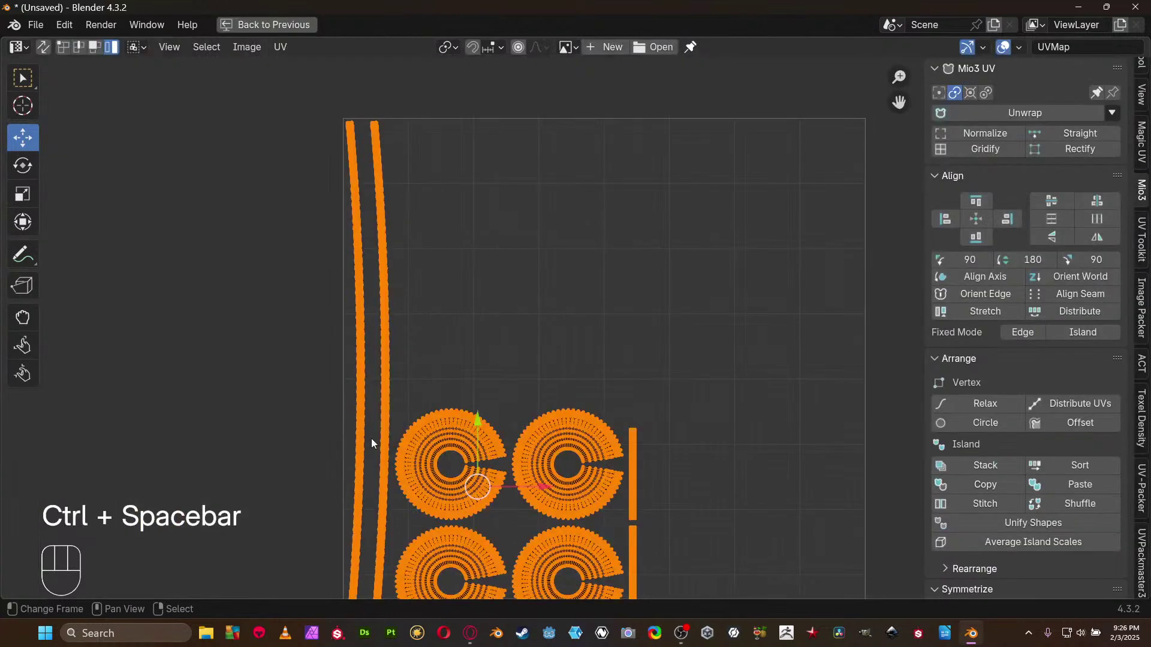
scroll(384, 423, "down", 5)
middle_click_drag(459, 337, 457, 302)
scroll(557, 149, "up", 4)
scroll(479, 359, "up", 4)
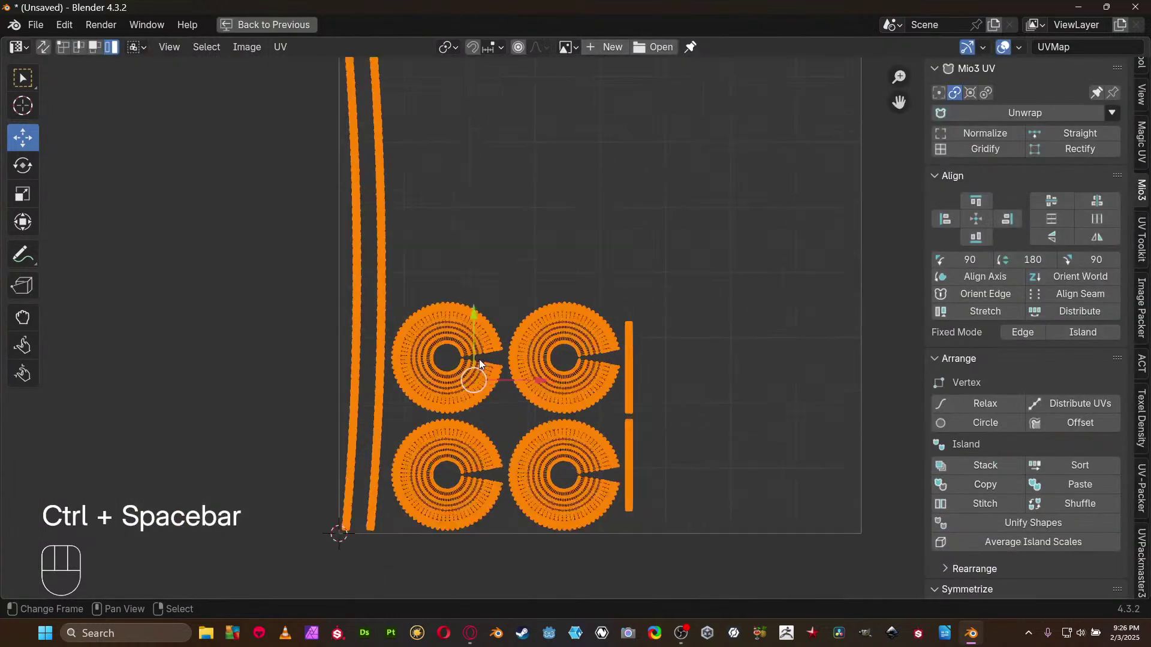
scroll(491, 335, "down", 4)
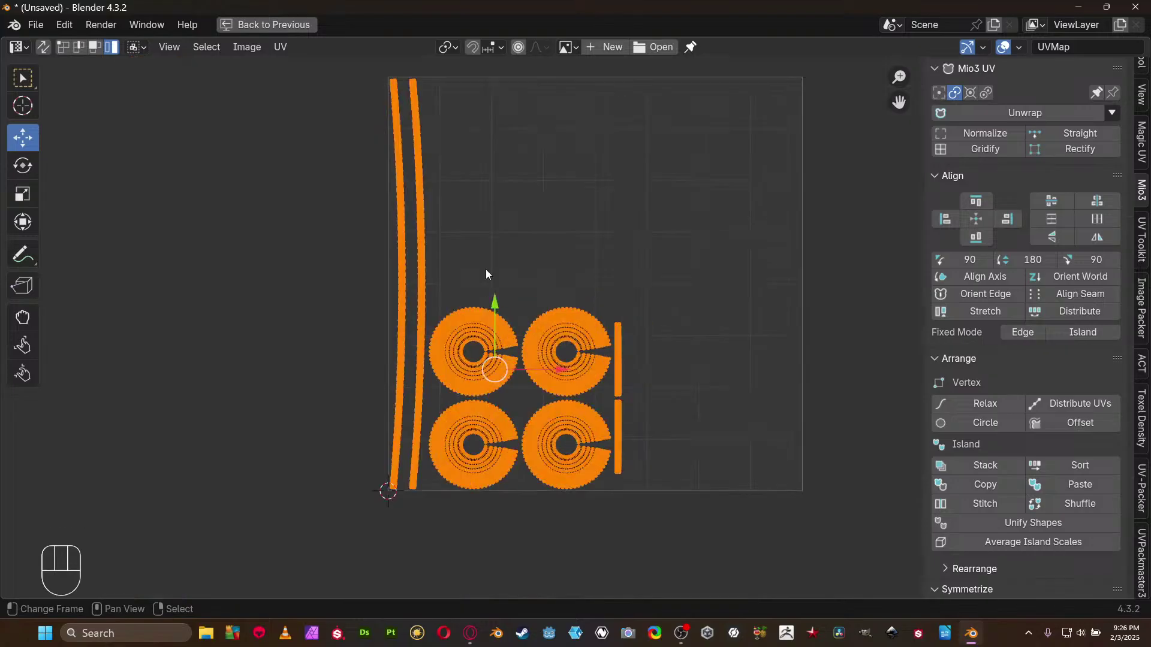
middle_click_drag(485, 268, 524, 274)
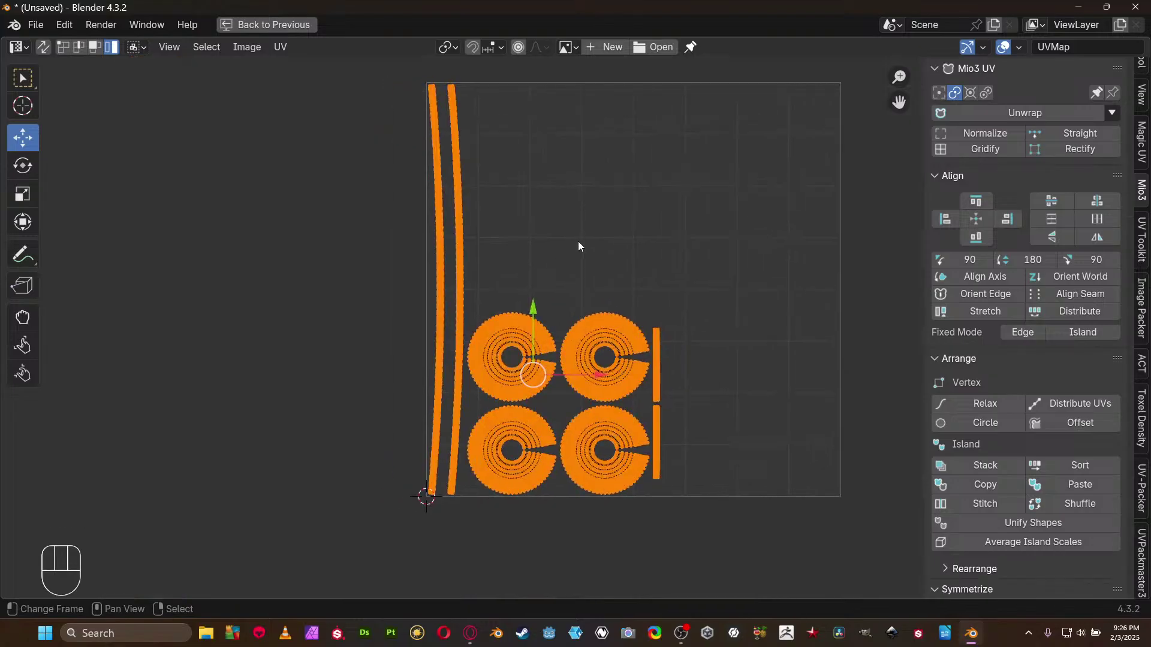
Step: Unwrap the gear UVs with the Conformal method and inspect the ends of the long strip islands
key("u")
left_click(570, 226)
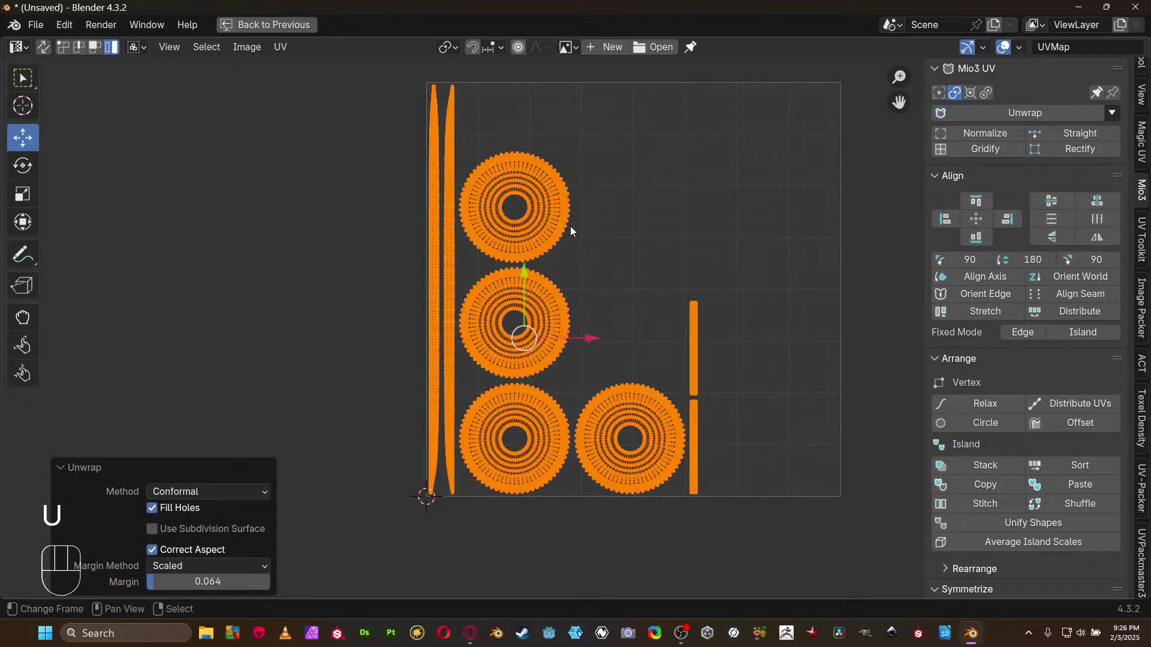
middle_click_drag(513, 206, 523, 337)
scroll(523, 338, "up", 3)
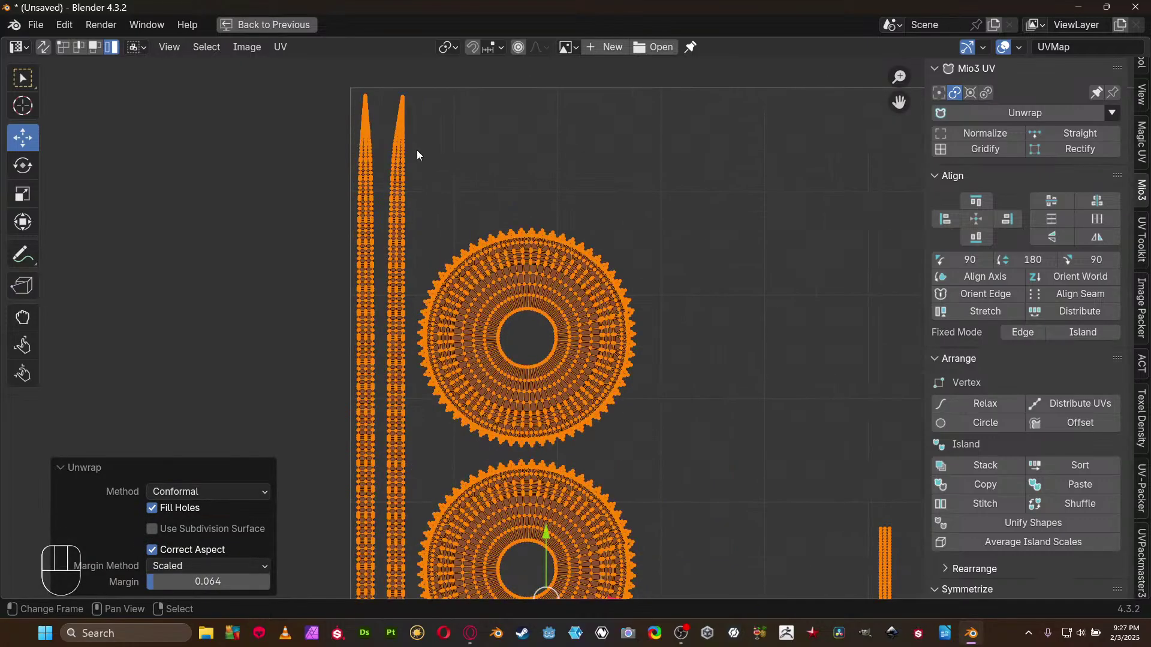
middle_click_drag(413, 145, 580, 294)
scroll(576, 309, "up", 4)
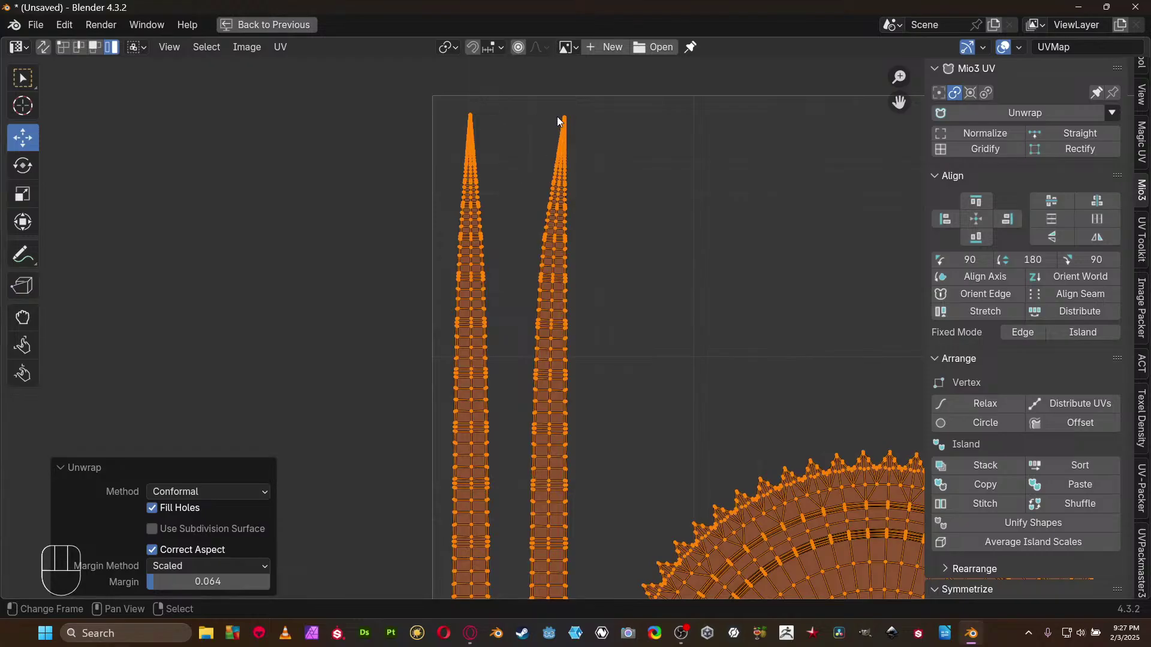
scroll(568, 112, "down", 4)
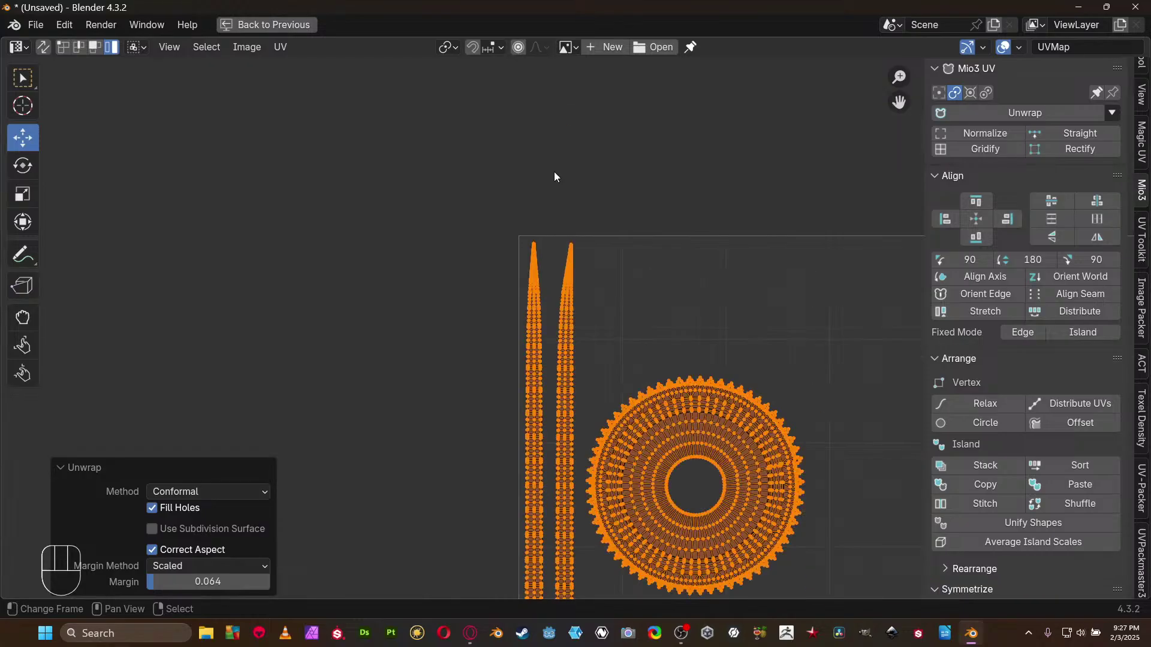
middle_click_drag(604, 330, 496, 172)
Step: Unwrap the gear UVs with the Minimum Stretch method and inspect the gear-face islands
key("u")
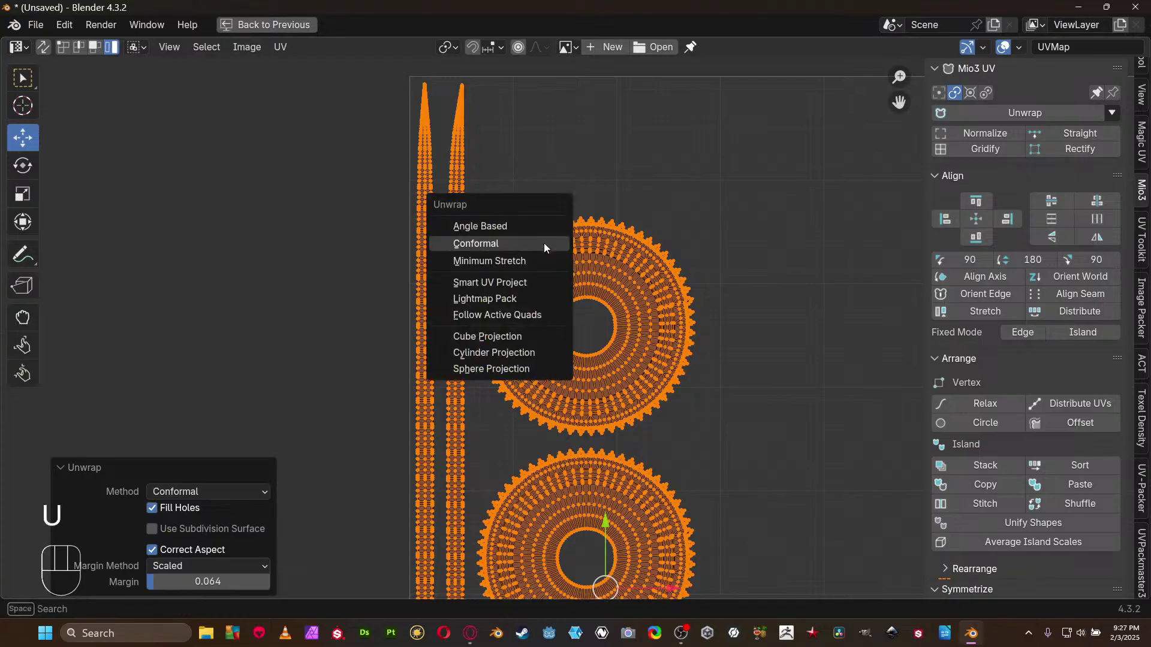
left_click(545, 259)
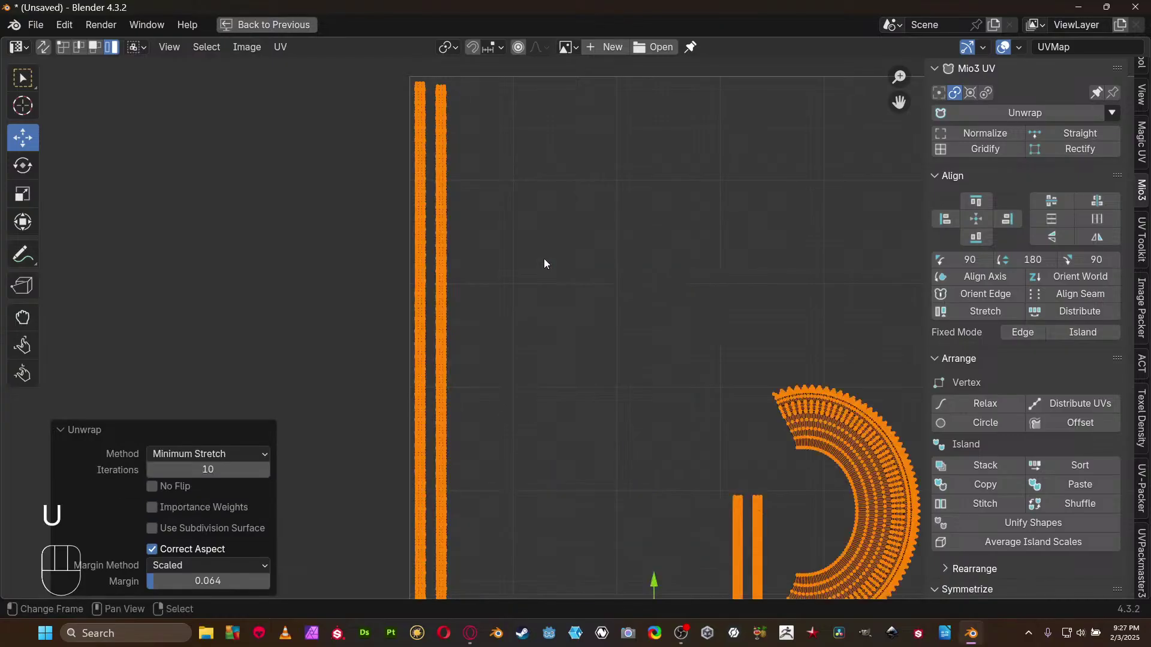
scroll(545, 260, "down", 5)
middle_click_drag(573, 287, 492, 219)
scroll(516, 343, "up", 5)
middle_click_drag(530, 390, 700, 159)
scroll(613, 242, "up", 4)
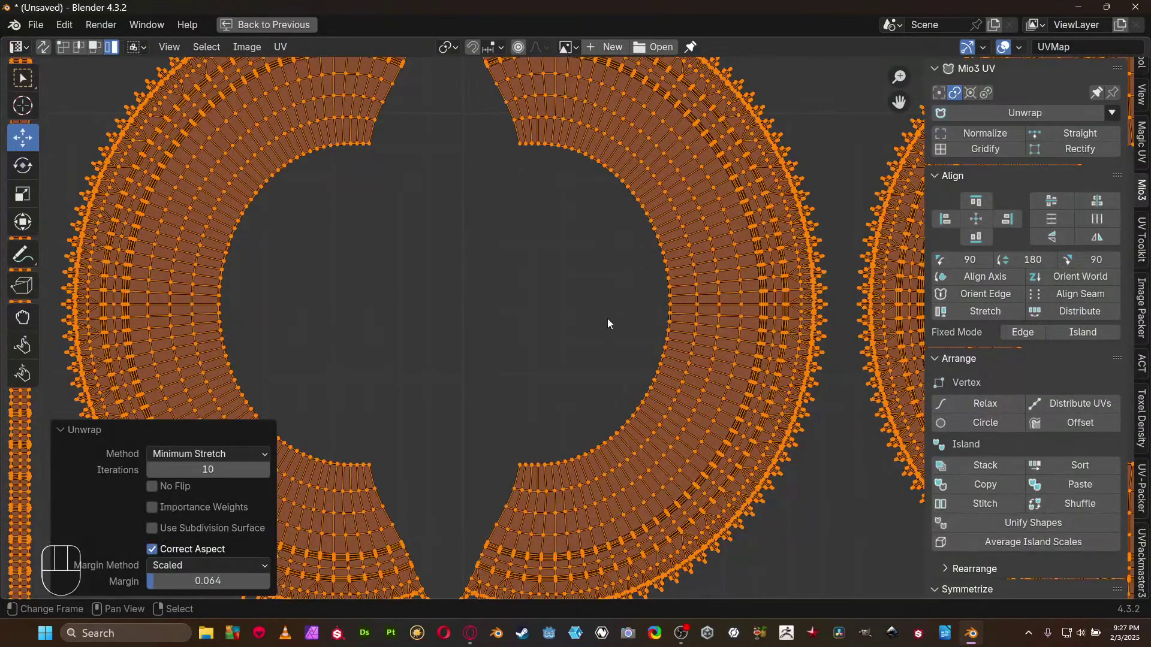
scroll(653, 244, "down", 3)
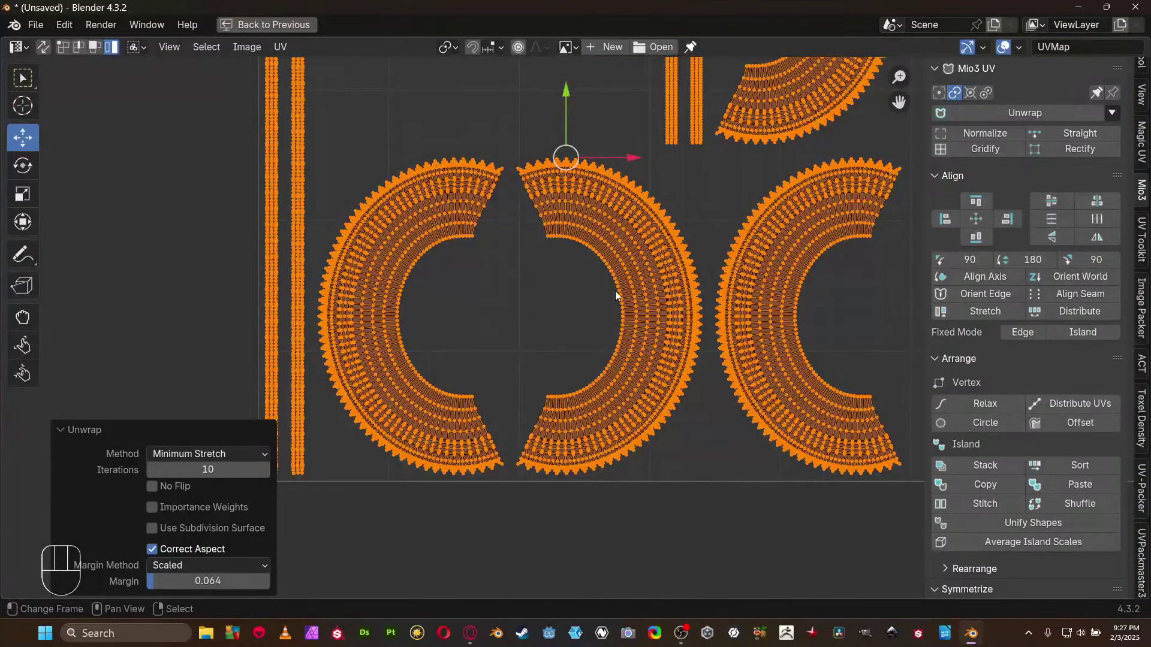
Step: In vertex selection mode, try to straighten the inner arc of the lower-left gear-face island with Straight, using Geometry type and Preserve Length
key("1")
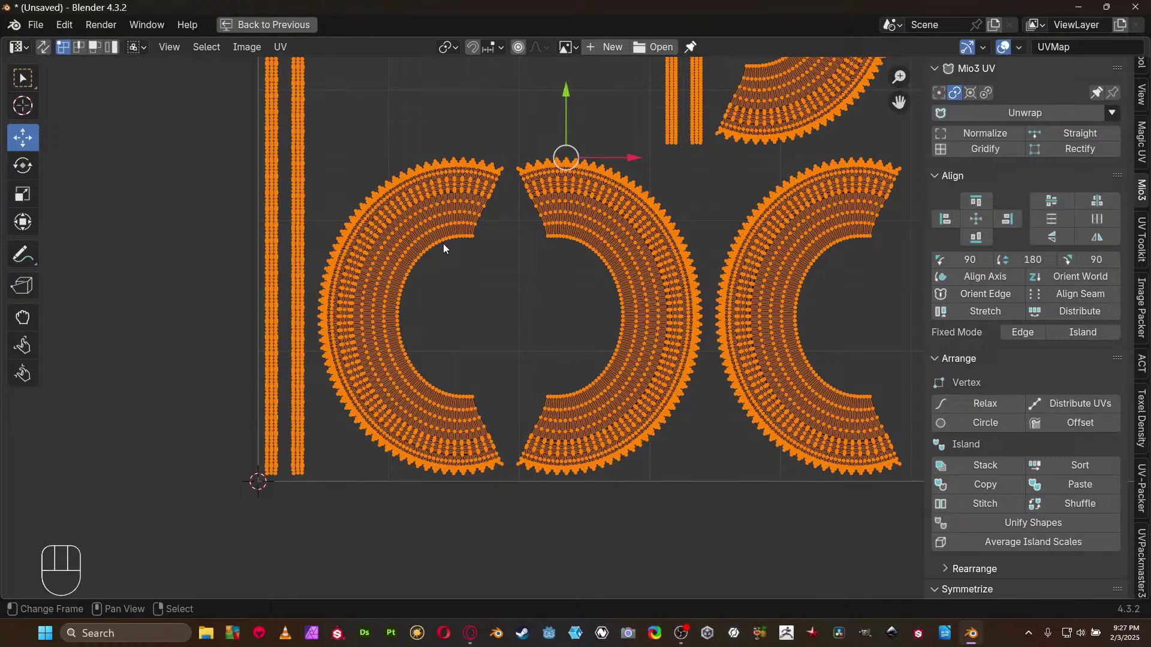
left_click(495, 205, "alt")
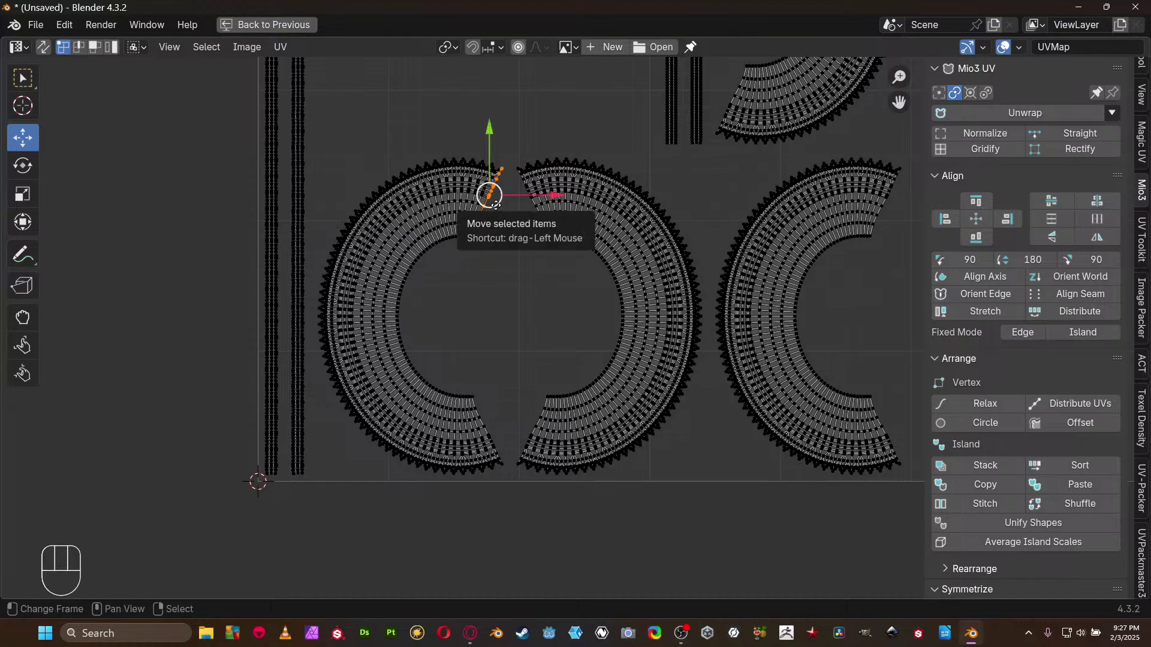
left_click(448, 262, "alt")
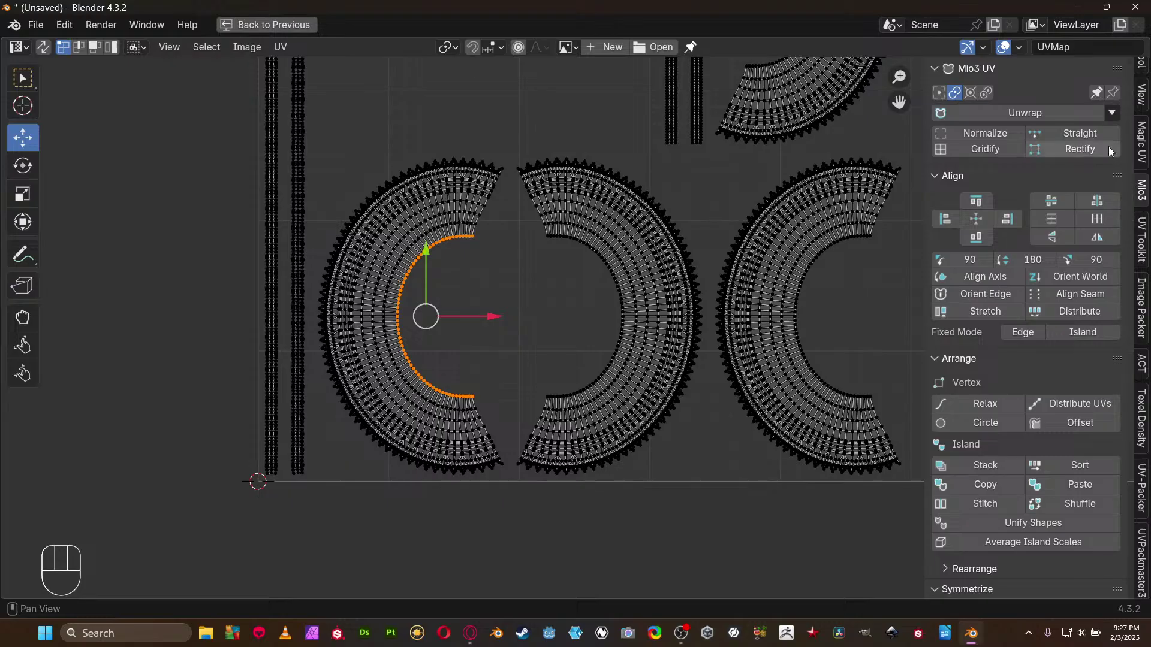
left_click(1095, 135)
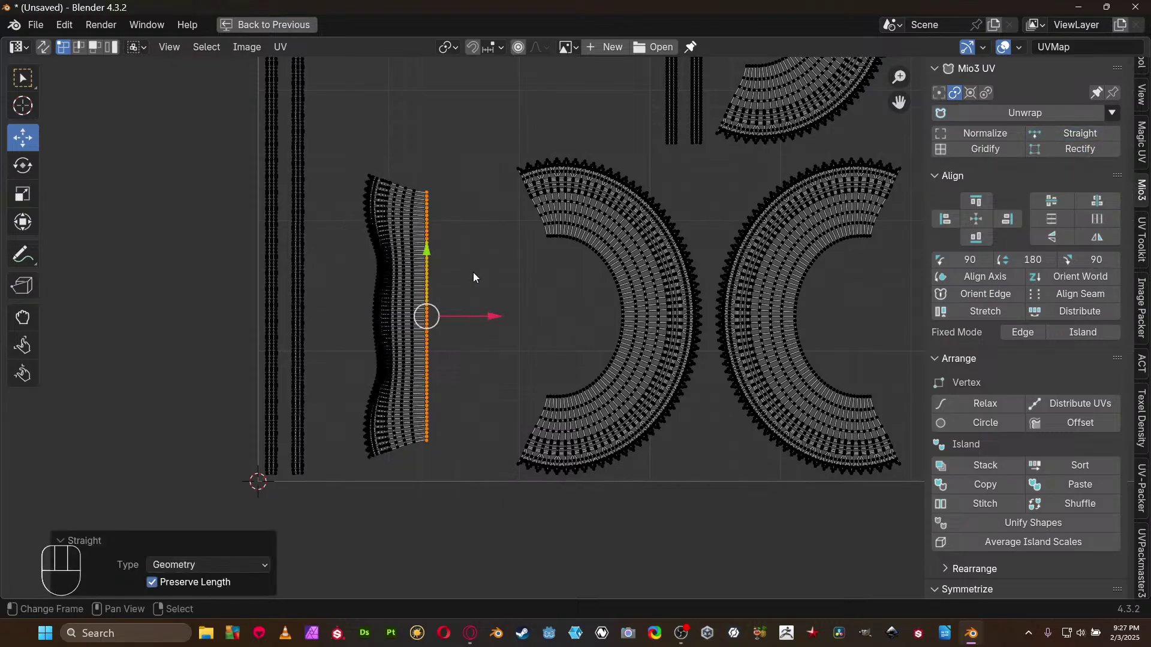
Step: Try to straighten both short end edges of the same gear-face island, then pin them and select its border
left_click(404, 168, "alt")
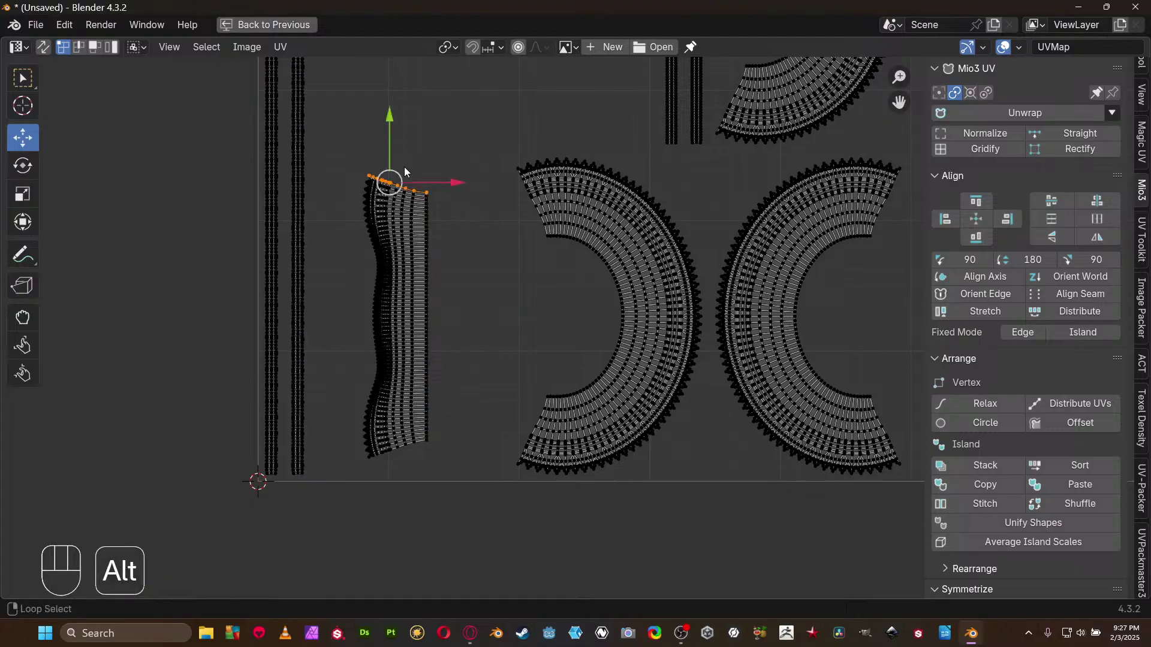
left_click(422, 465, "alt+shift")
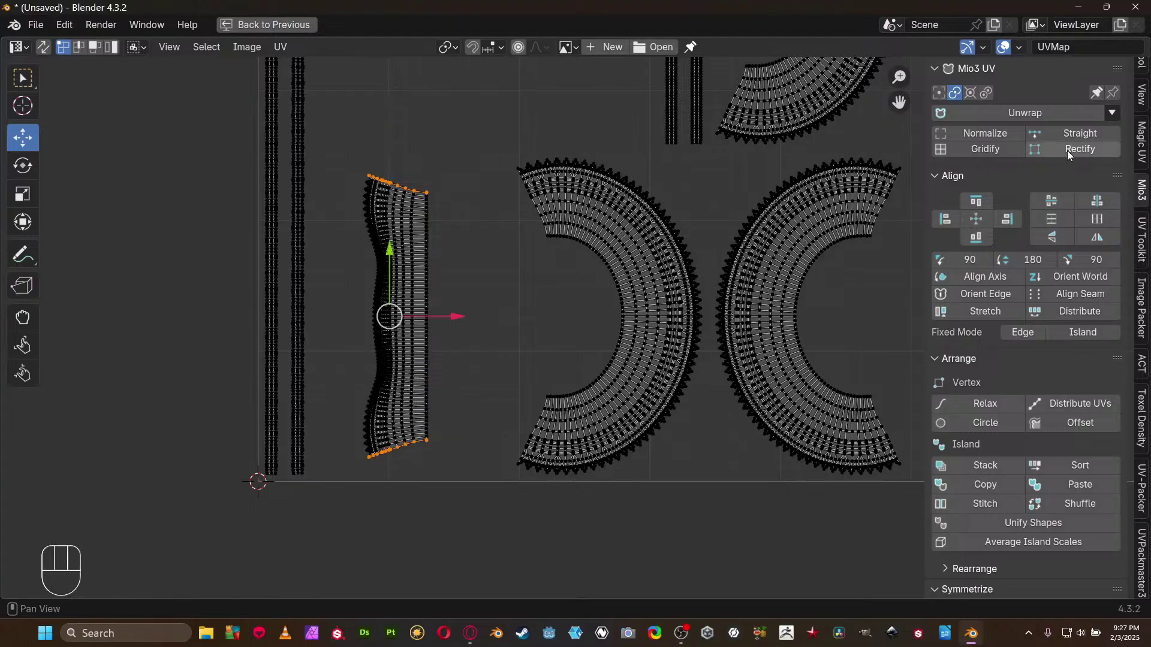
left_click(1070, 135)
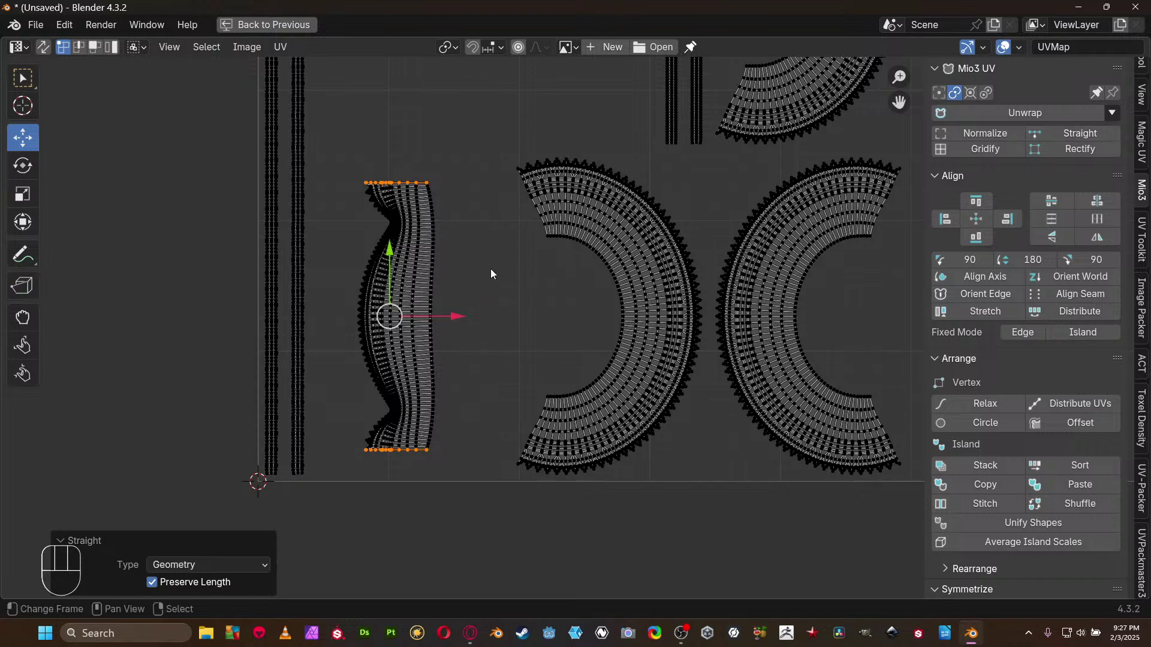
key("p")
right_click(407, 148, "alt")
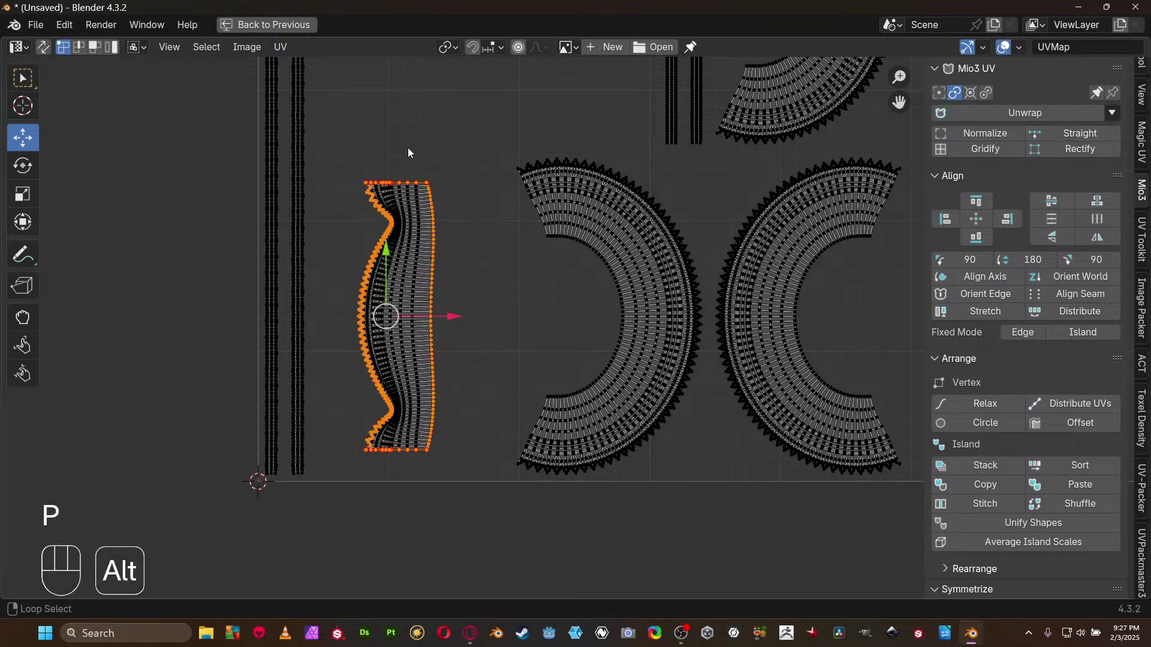
right_click(407, 165, "alt")
left_click_drag(388, 117, 421, 214)
Step: Undo the pinning and straightening so the gear-face island is curved again with its inner arc selected
key("ctrl+z")
key("ctrl+z")
key("ctrl+z")
key("ctrl+z")
key("ctrl+z")
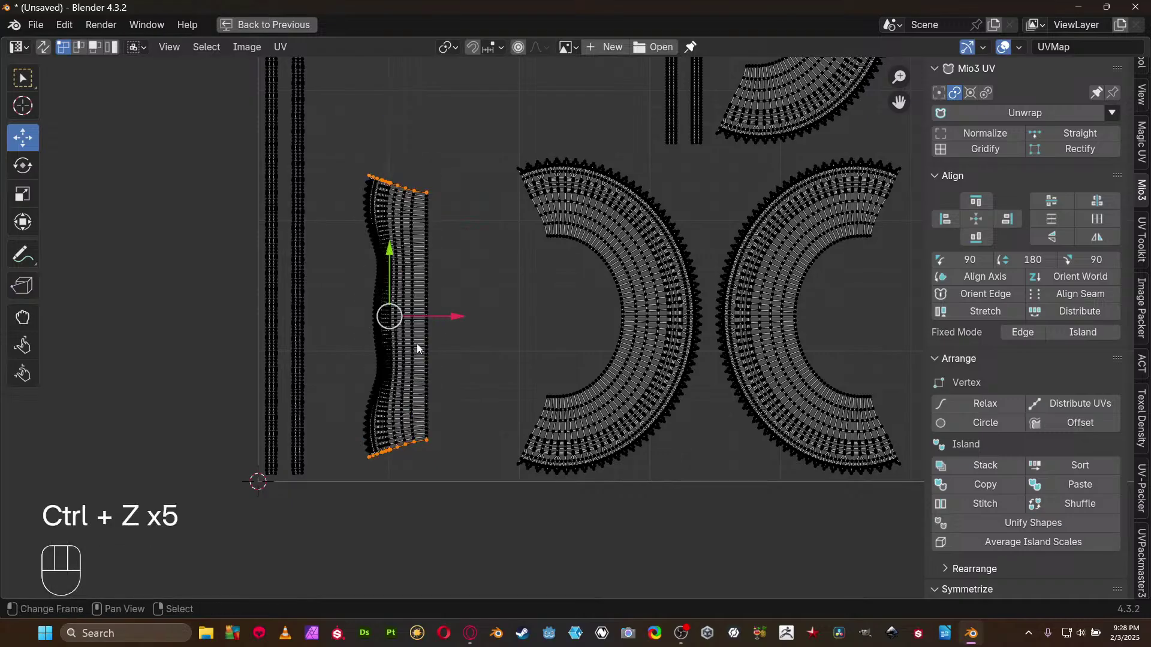
key("ctrl+z")
key("ctrl+z")
key("ctrl+z")
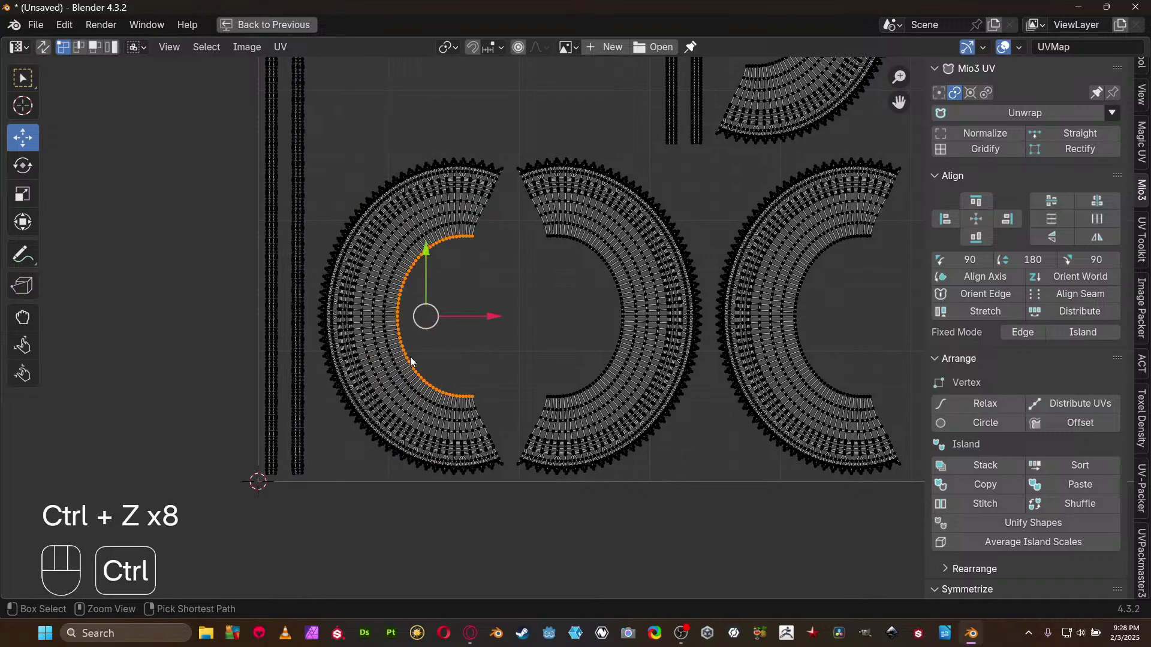
scroll(410, 357, "up", 2)
middle_click_drag(346, 343, 522, 284)
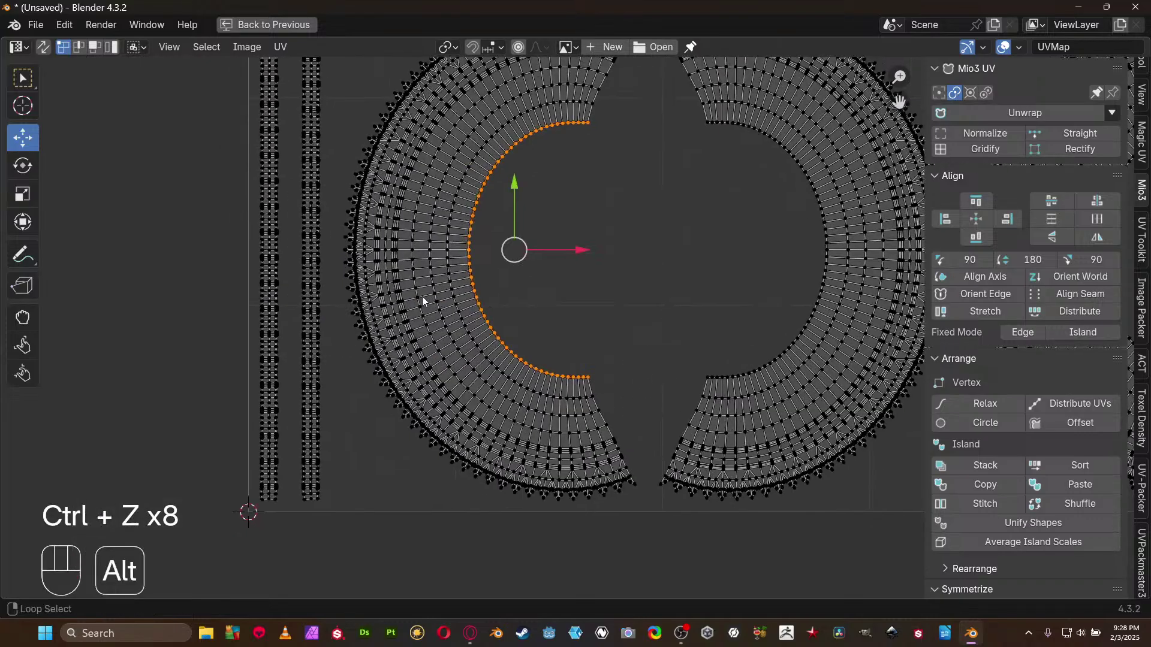
Step: Try straightening the lower-left gear-face island along the edge loop just inside its inner narrow band, then undo it
left_click(416, 293, "alt")
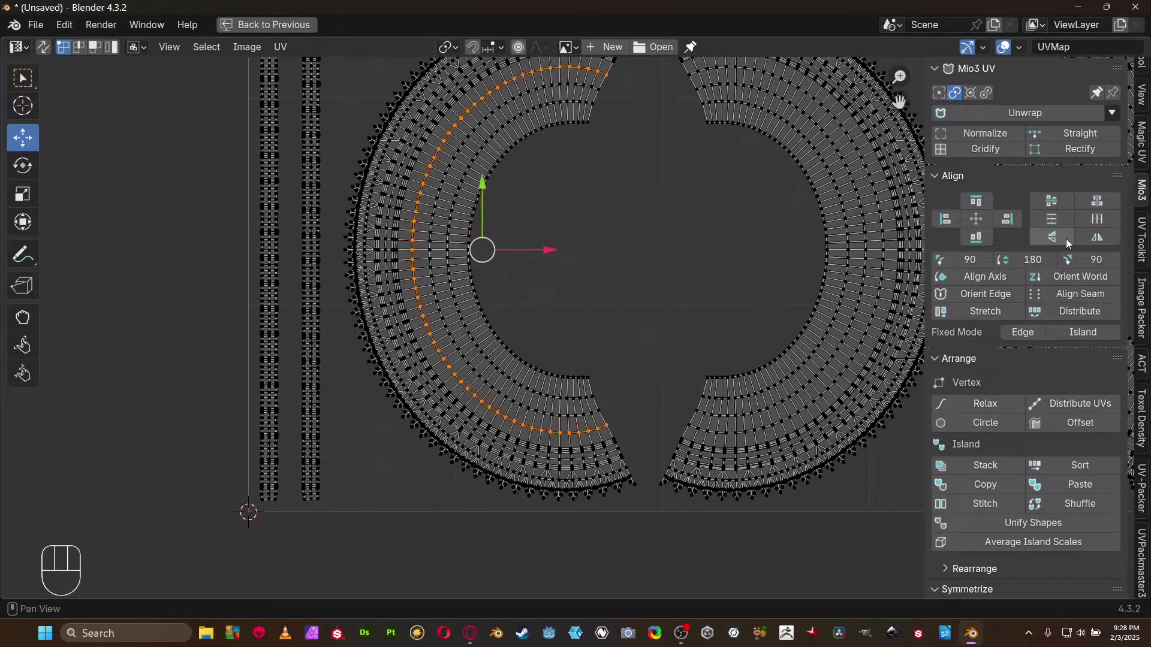
left_click(1101, 137)
scroll(548, 294, "down", 3)
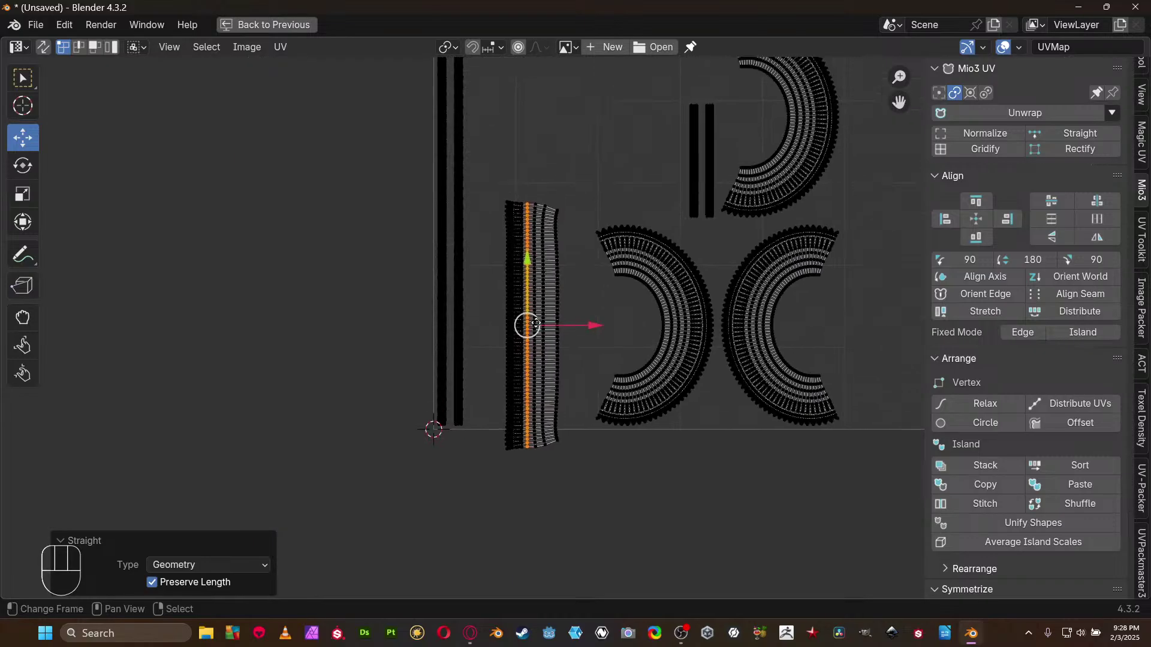
scroll(549, 376, "up", 6)
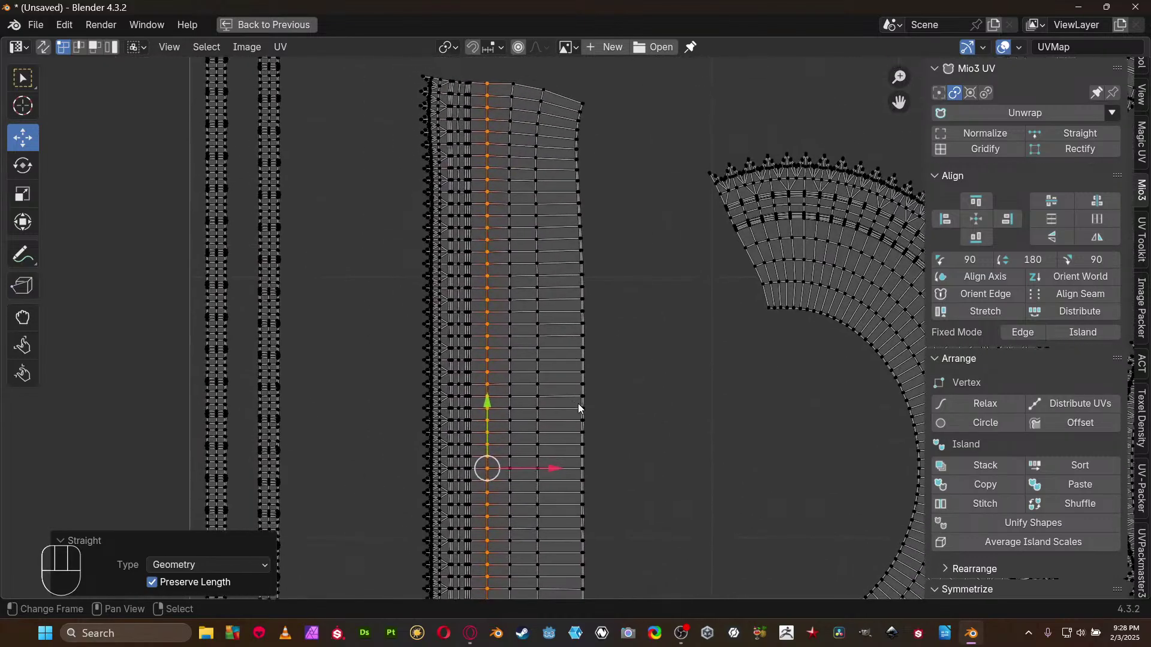
scroll(574, 360, "down", 3)
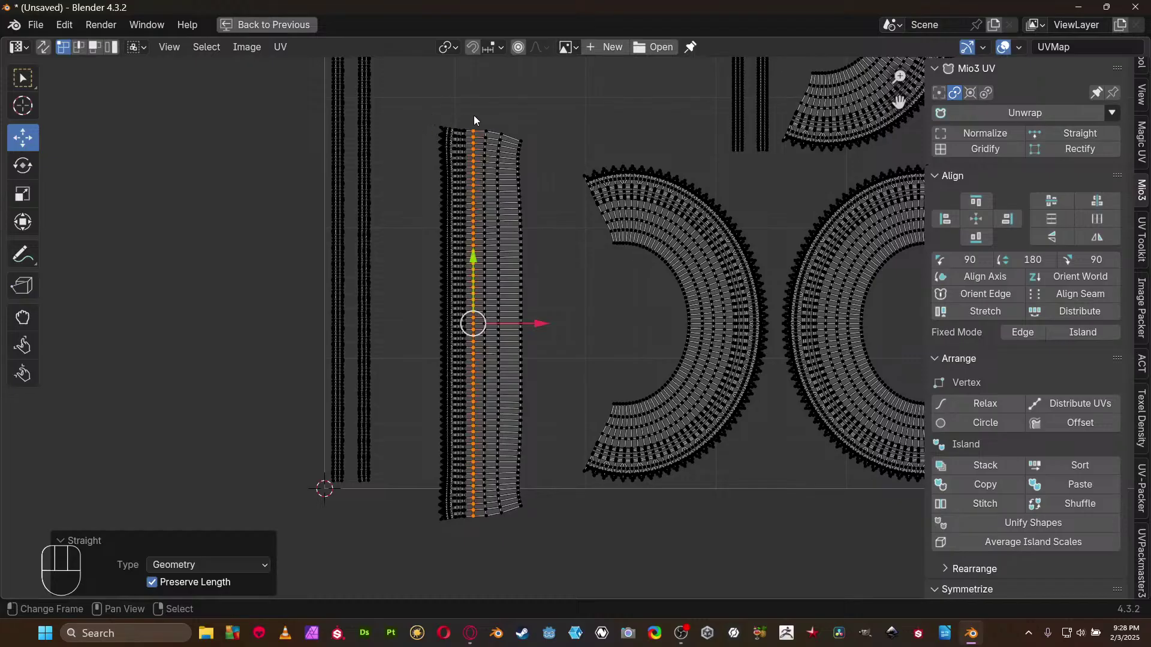
key("ctrl+z")
Step: Try straightening the same gear-face island along the edge loop between its two narrow bands, then undo it
scroll(479, 204, "up", 2)
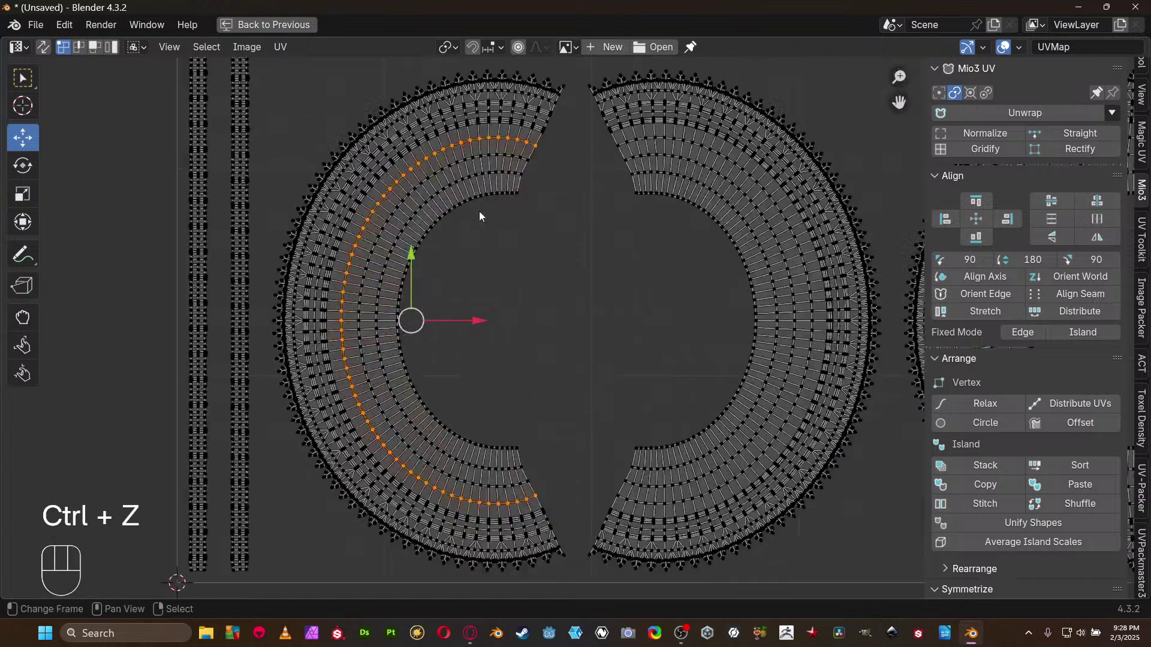
middle_click_drag(445, 298, 727, 238)
scroll(636, 302, "up", 3)
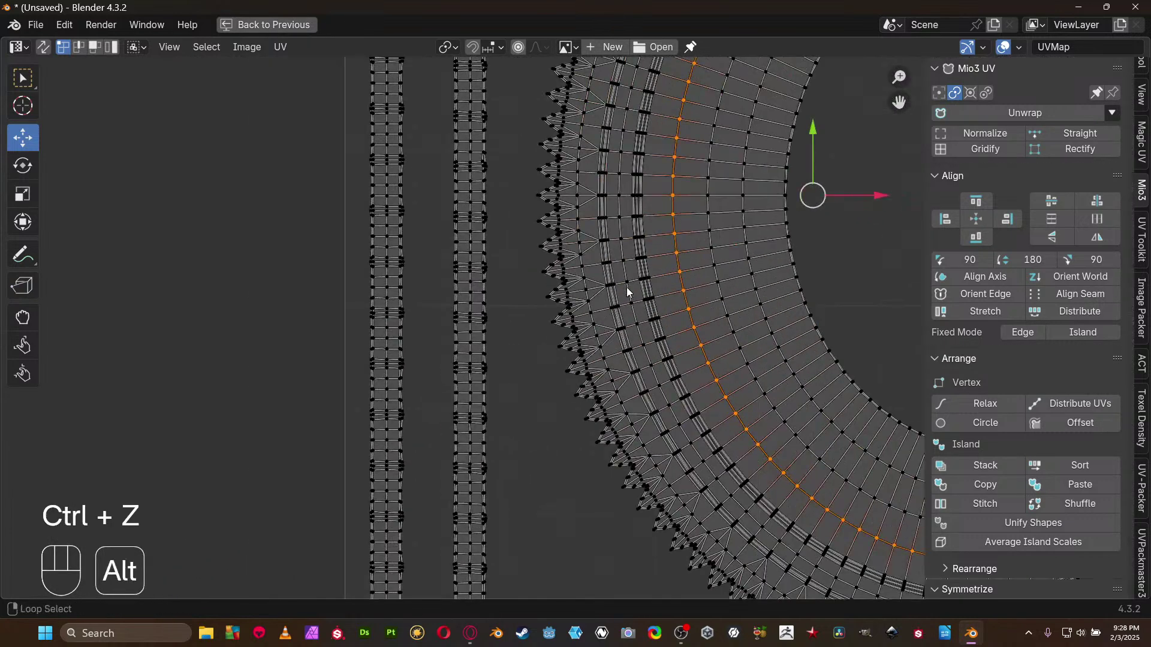
left_click(627, 286, "alt")
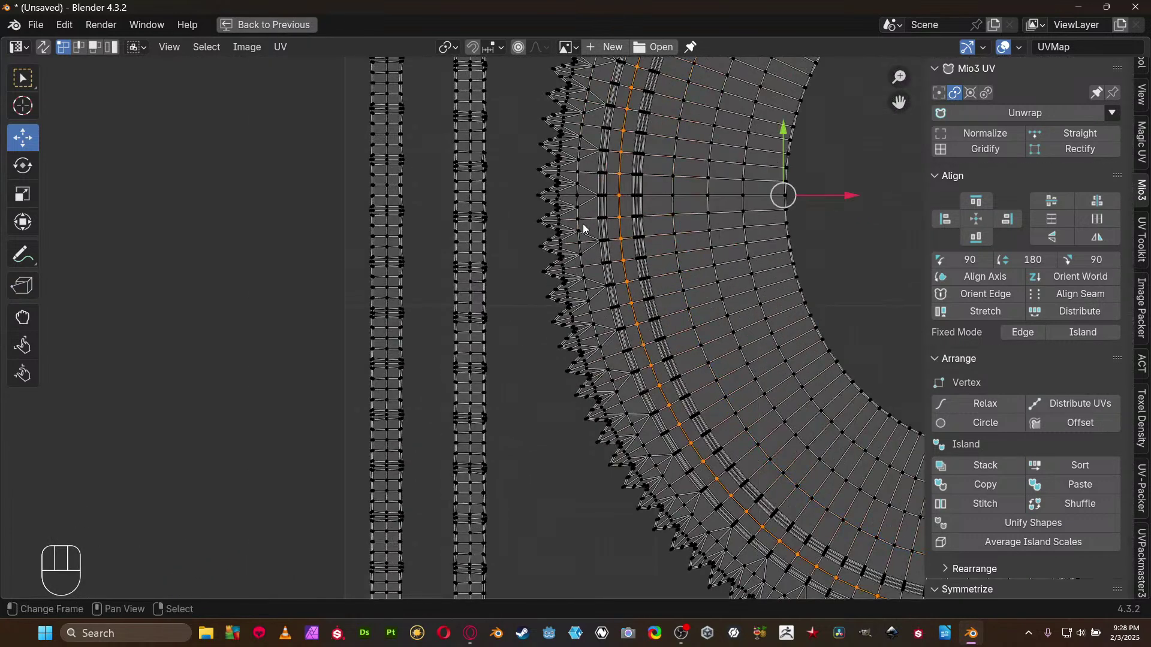
scroll(592, 224, "down", 5)
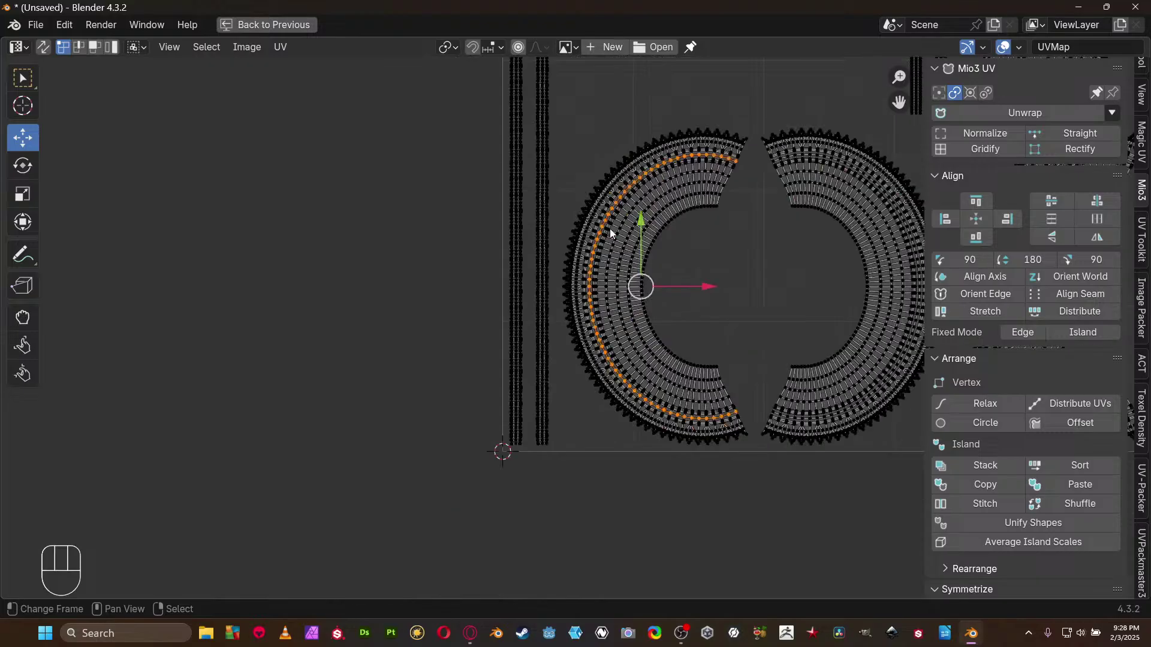
left_click(1056, 132)
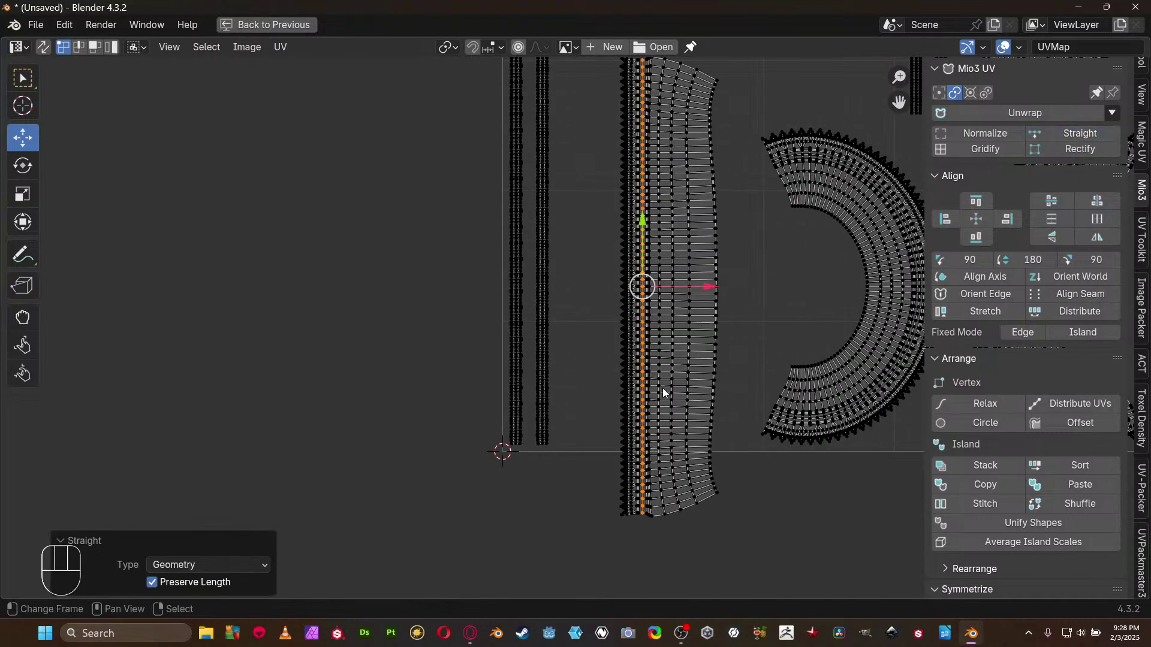
key("ctrl+z")
Step: Try straightening the gear-face island along an edge loop of its inner narrow band, then undo it
left_click(644, 392, "alt")
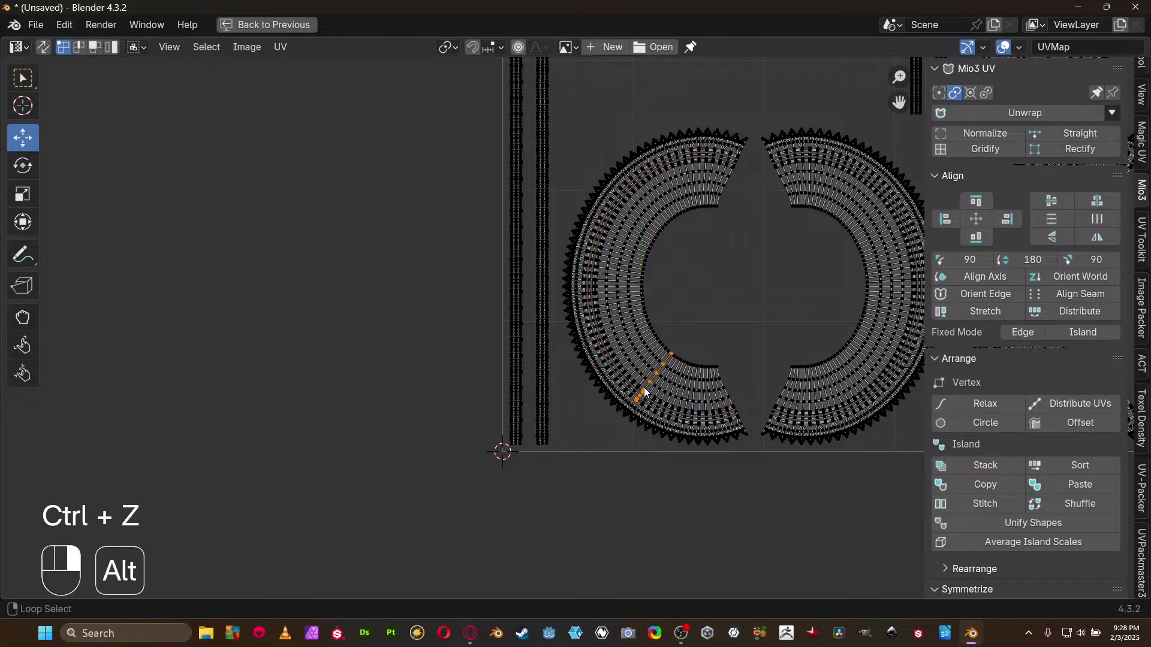
right_click(646, 391, "alt")
left_click(1102, 130)
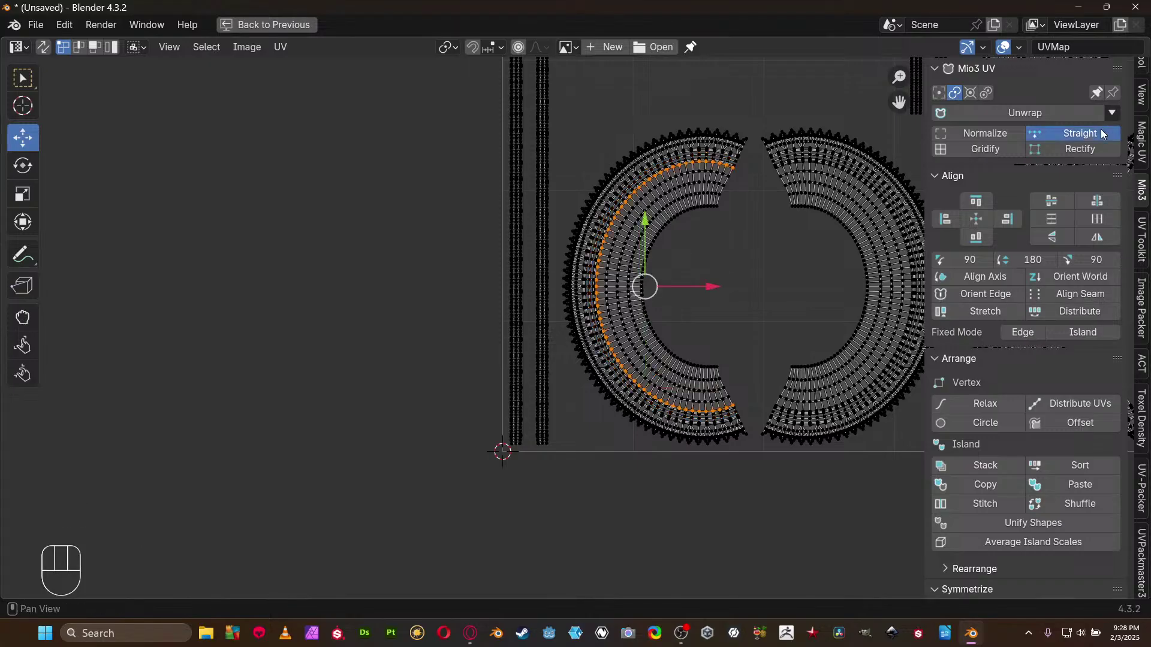
key("ctrl+z")
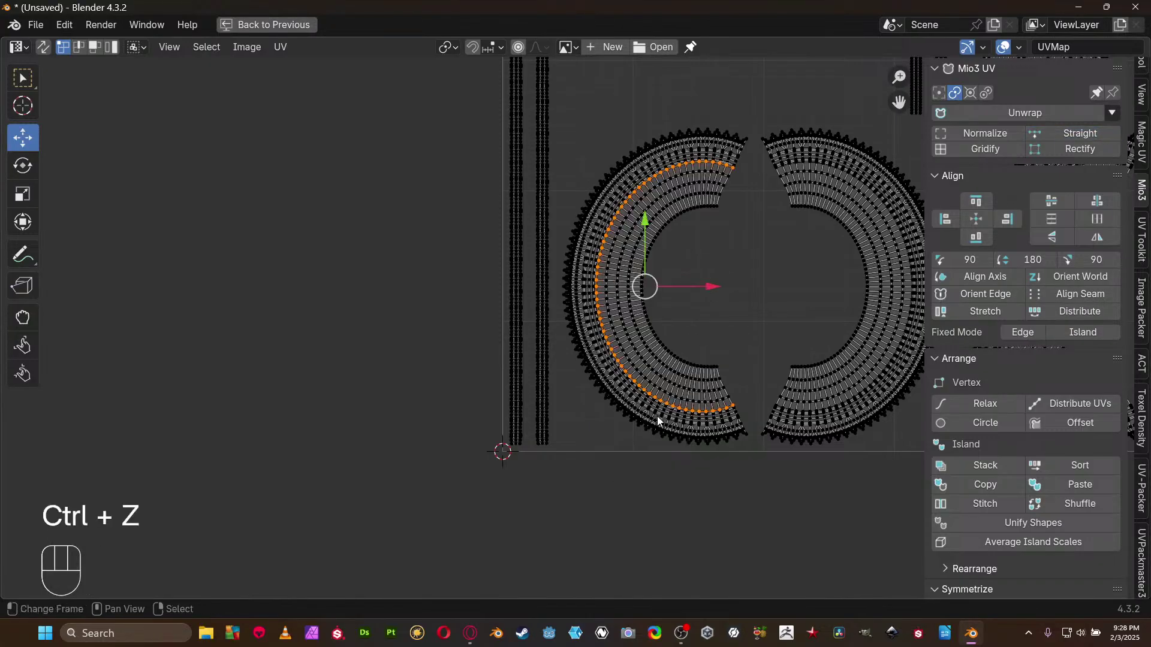
Step: Straighten the lower-left gear-face island along the loop just inside its inner narrow band, using Straight with Geometry type and Preserve Length
right_click(662, 390, "alt")
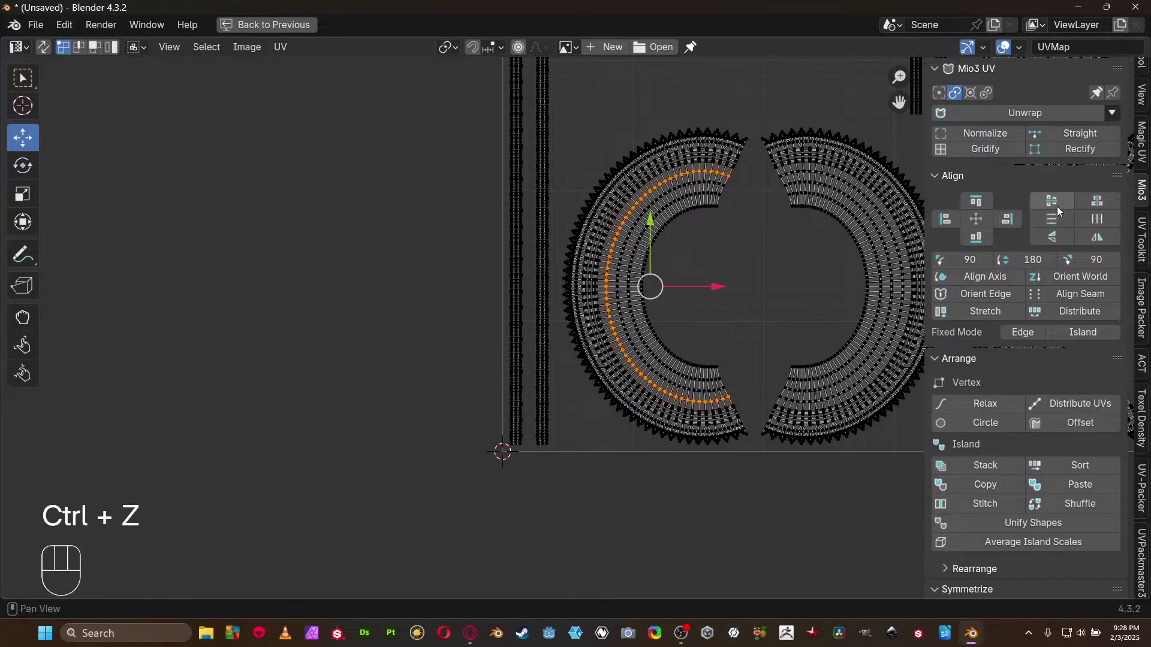
left_click(1073, 133)
middle_click_drag(718, 242, 621, 297)
middle_click_drag(747, 275, 685, 273)
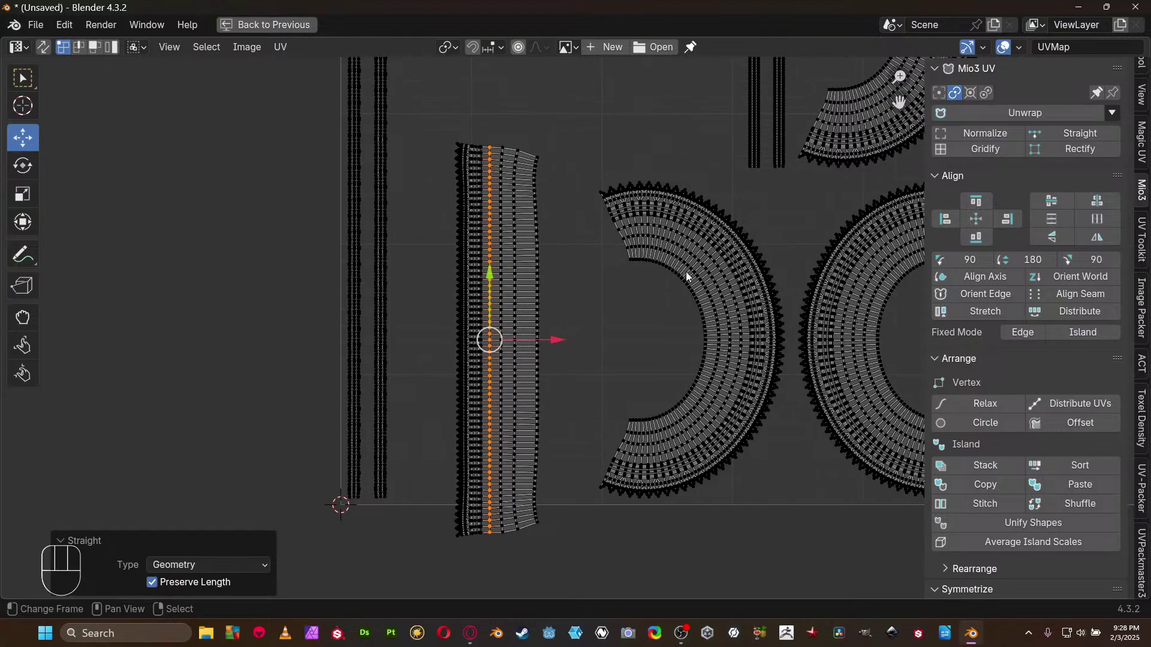
Step: Select the matching edge loop on the other three gear-face islands and straighten them together with Geometry type and Preserve Length
scroll(743, 350, "up", 2)
middle_click_drag(761, 351, 578, 407)
left_click(748, 313, "alt")
scroll(655, 357, "down", 5)
scroll(598, 390, "up", 5)
scroll(567, 324, "up", 2)
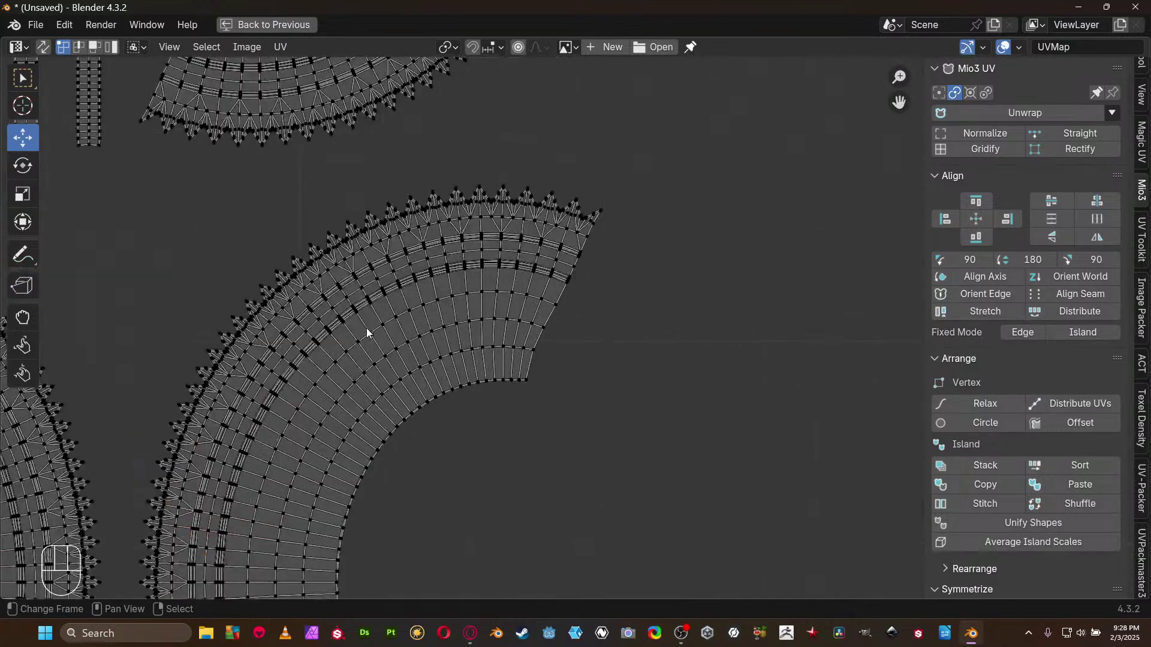
right_click(367, 339, "alt+shift")
middle_click_drag(366, 339, 494, 564)
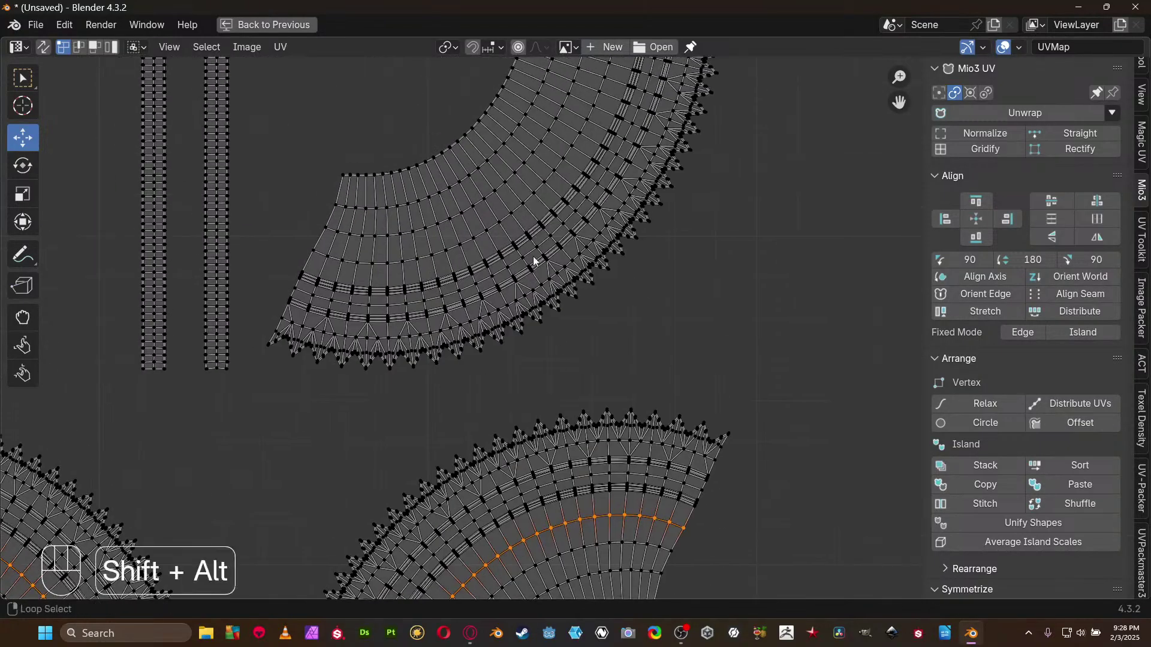
right_click(522, 205, "alt+shift")
scroll(567, 323, "down", 5)
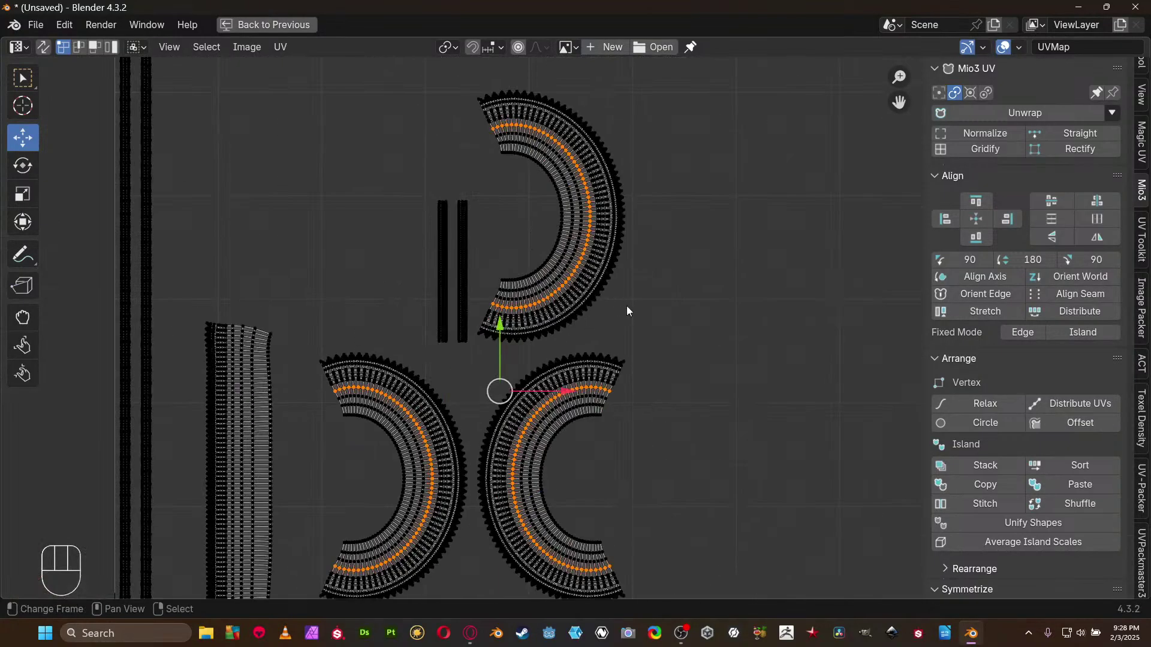
left_click(1069, 134)
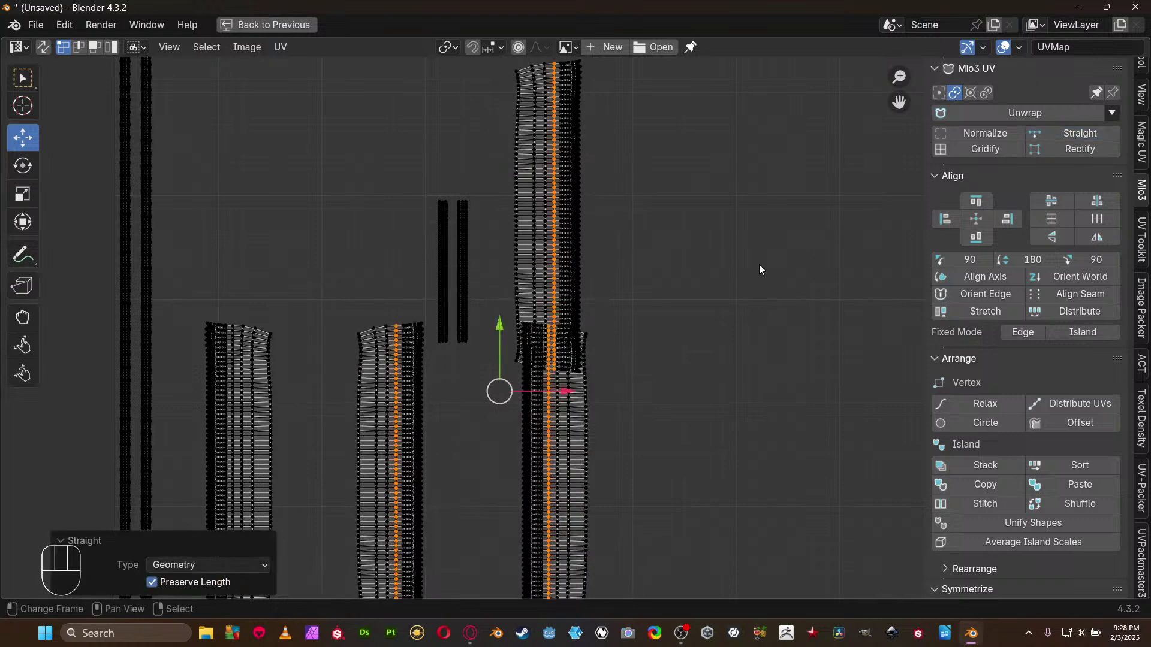
middle_click_drag(582, 319, 820, 167)
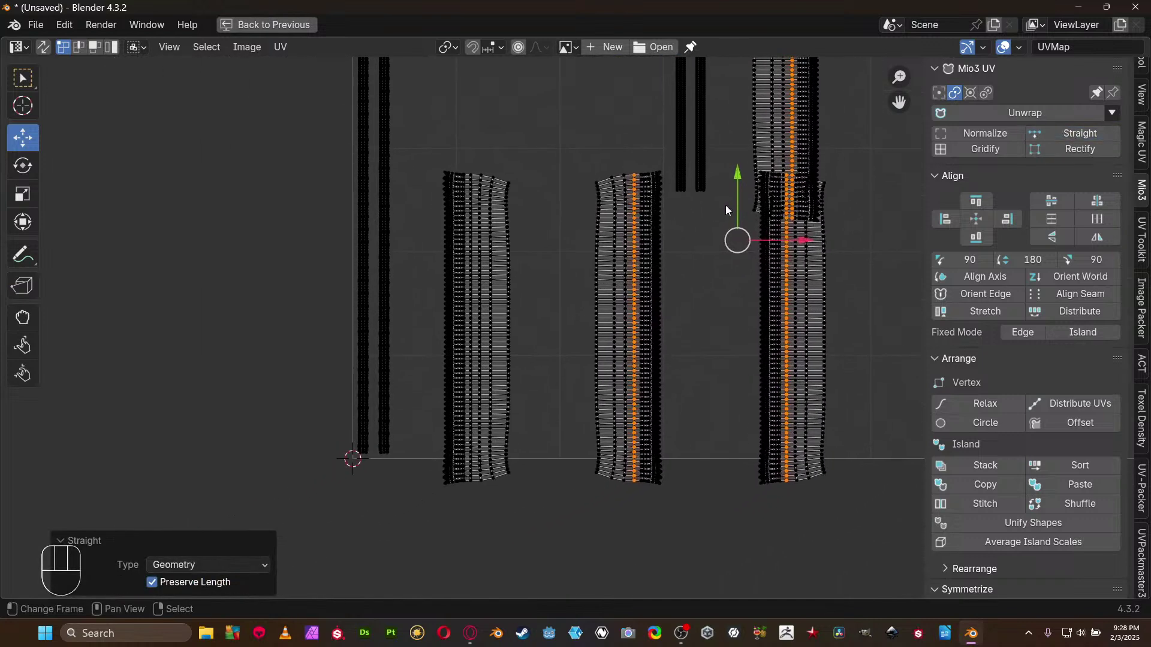
Step: Select all UV islands, average their scale, and pack them into the UV tile
key("a")
left_click_drag(593, 217, 598, 527)
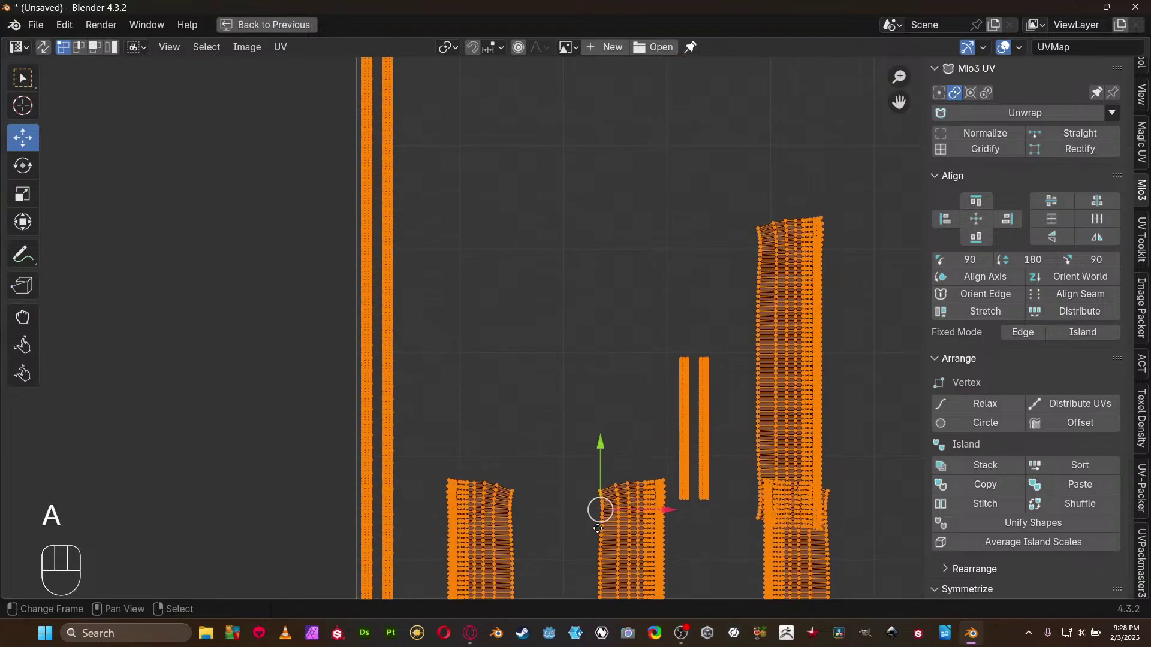
key("a")
key("ctrl+a")
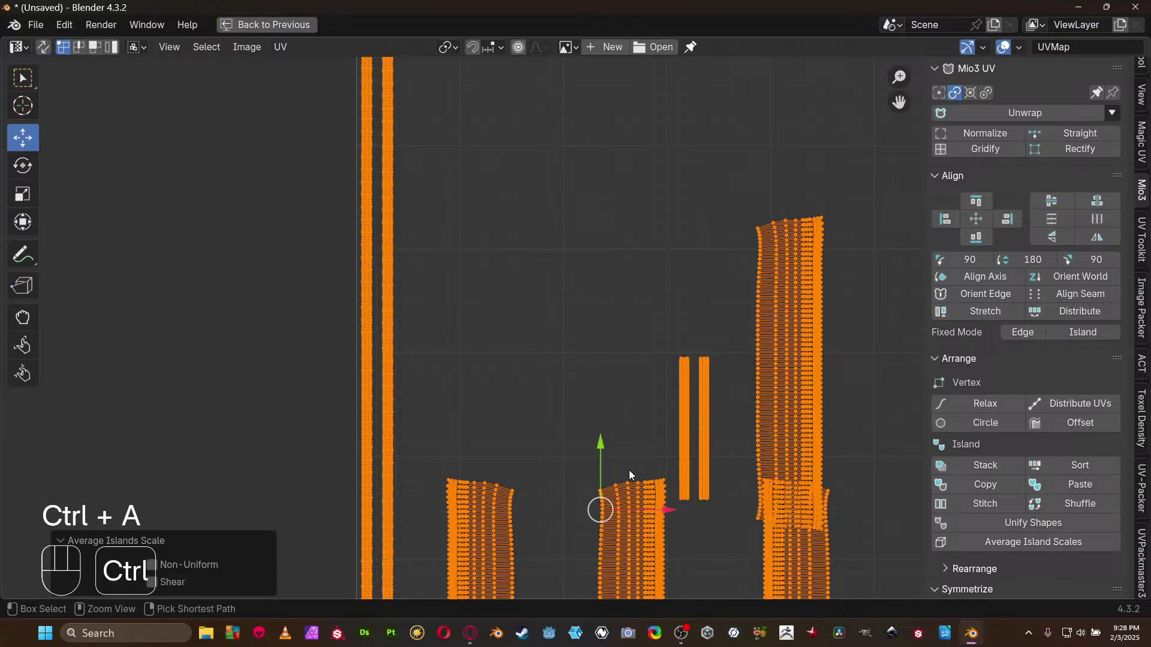
key("ctrl+p")
key("Return")
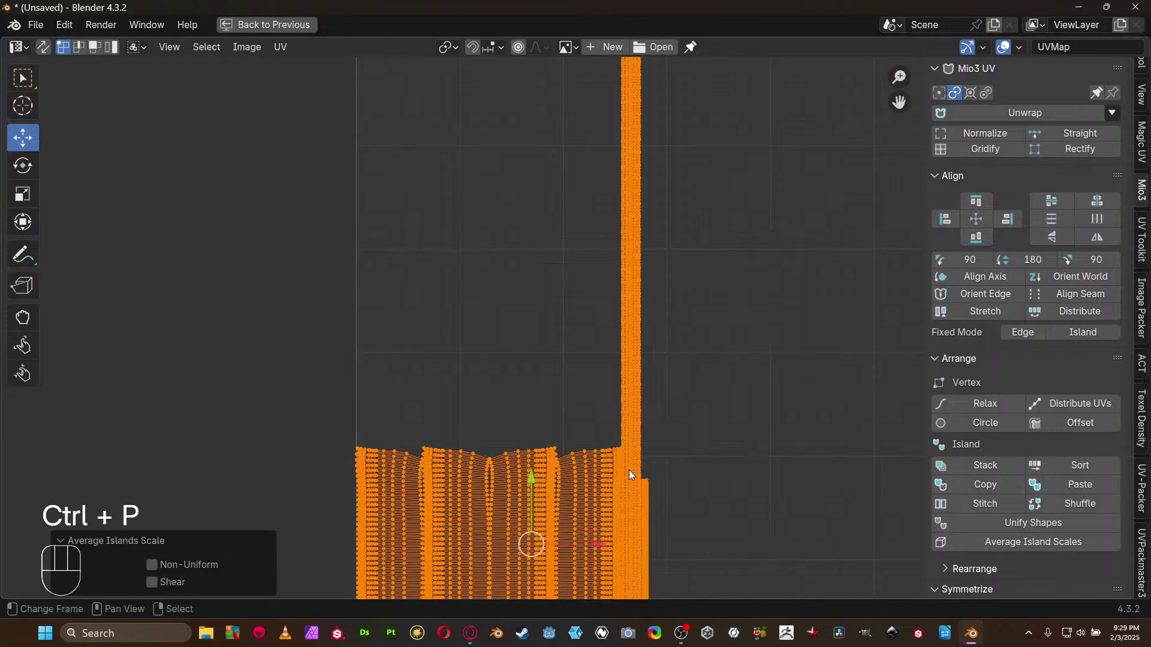
Step: Repack all islands using Exact Shape (Concave), scaling on, Scaled margin method and a margin of 0.064
key("ctrl+p")
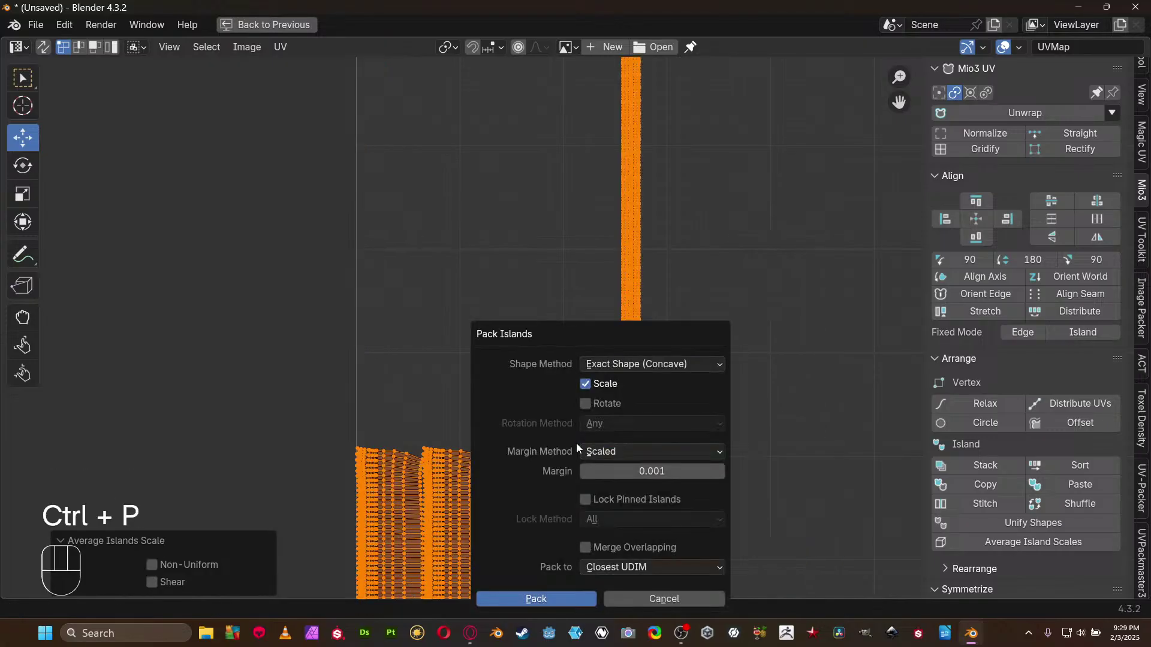
left_click(642, 472)
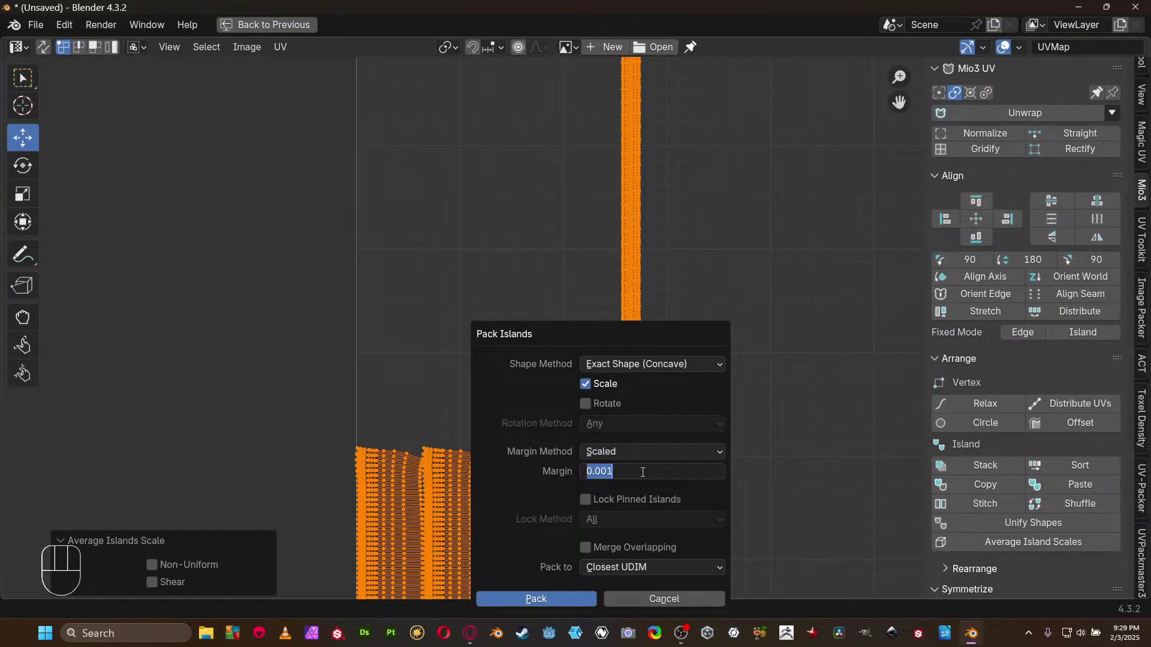
type("0.064")
key("Return")
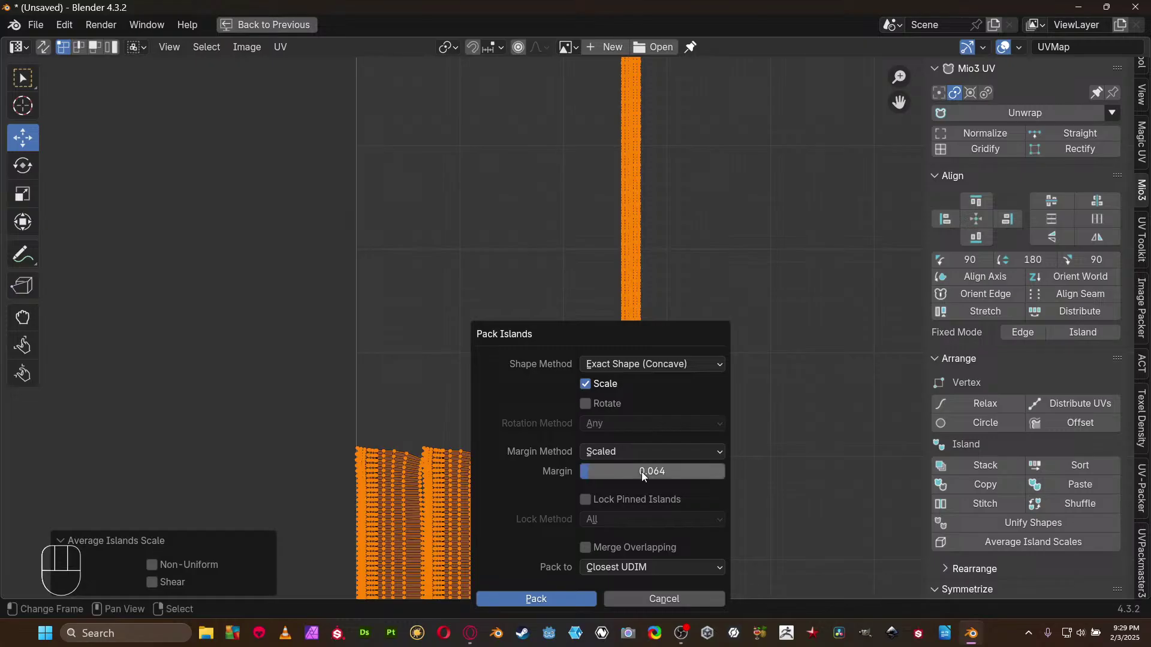
left_click(541, 599)
scroll(642, 430, "down", 5)
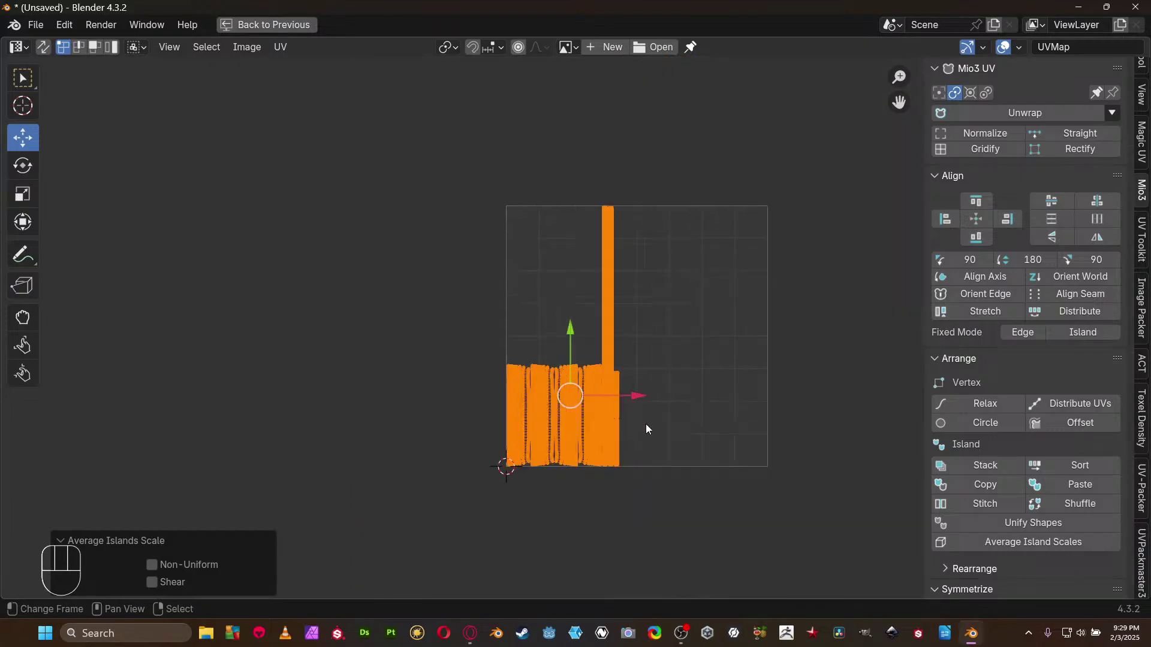
scroll(653, 408, "up", 4)
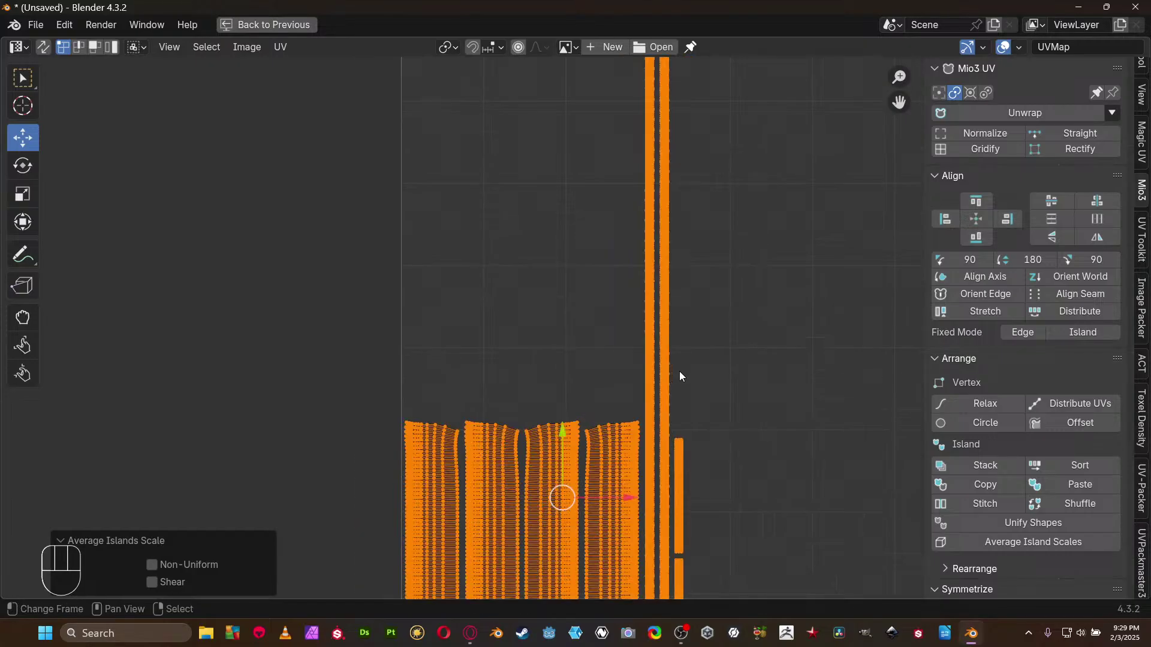
scroll(575, 276, "down", 3)
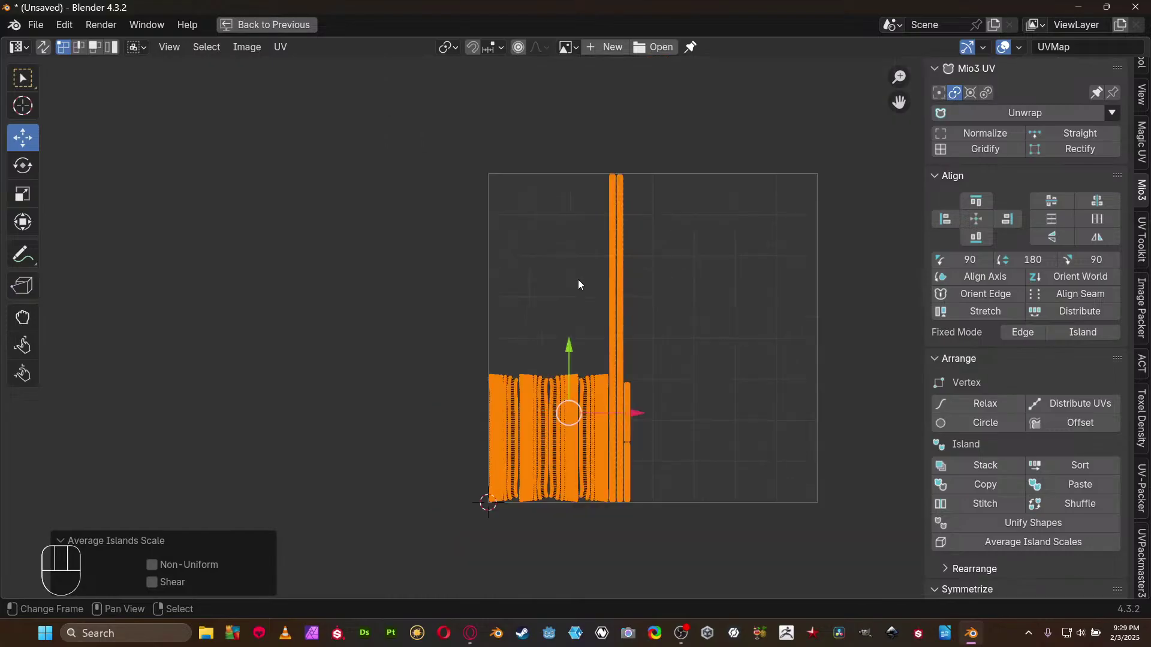
Step: Average the scale of all islands again and examine the uneven edges of the two long strip islands up close
key("ctrl+a")
scroll(655, 297, "up", 7)
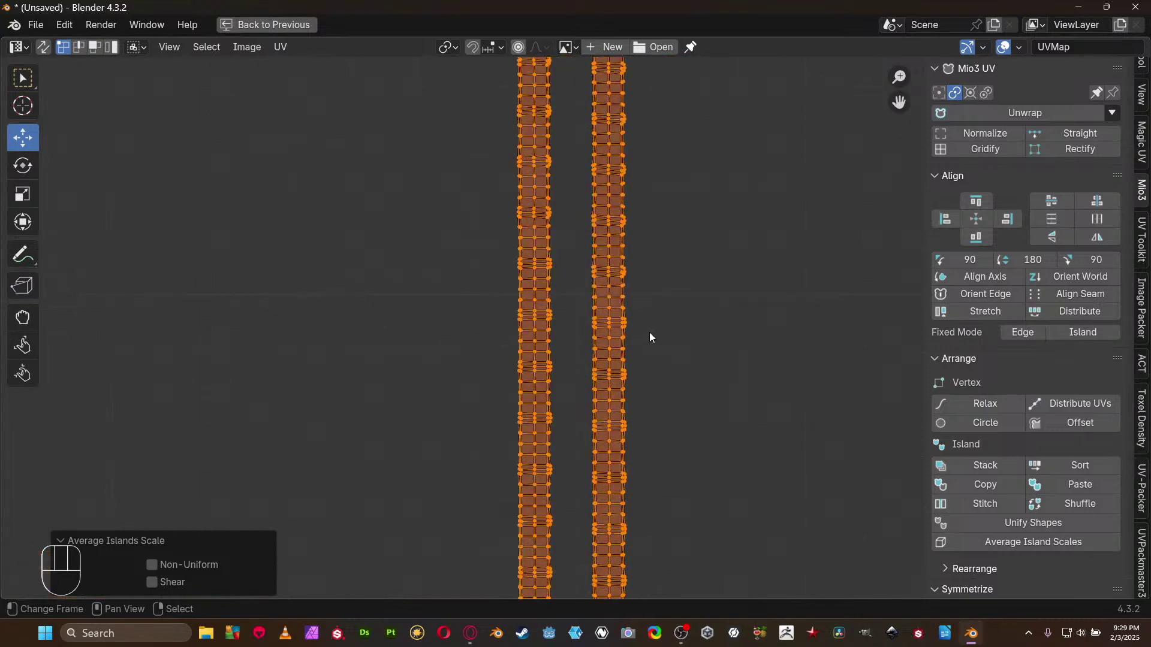
scroll(624, 331, "up", 1)
scroll(459, 278, "up", 2)
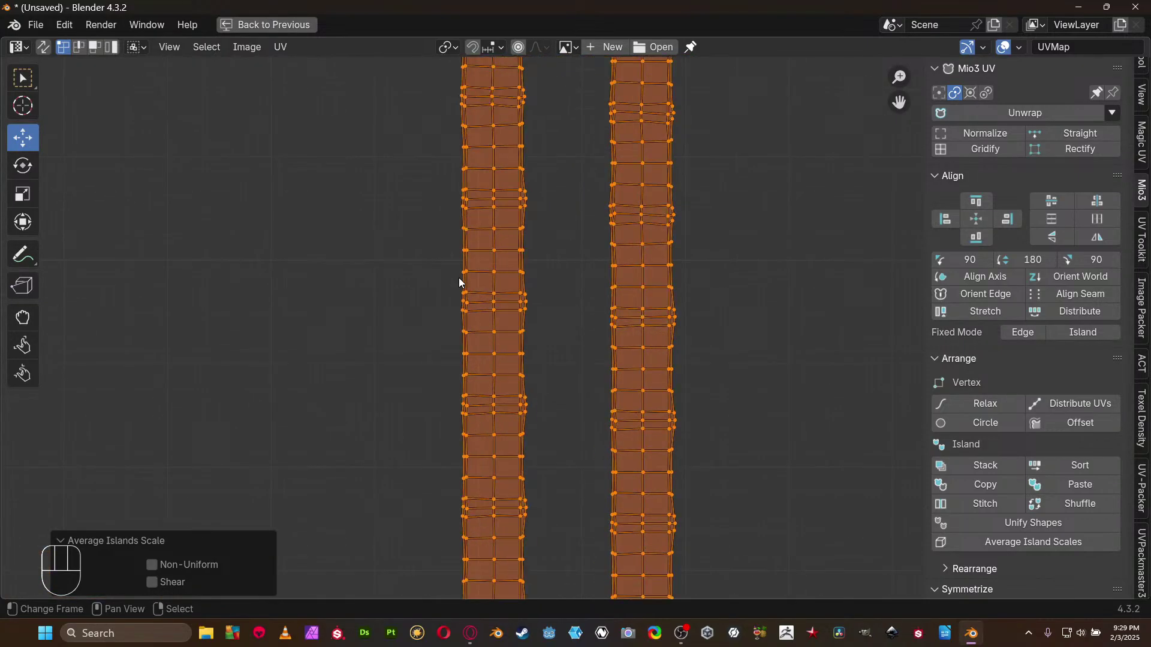
scroll(458, 279, "up", 2)
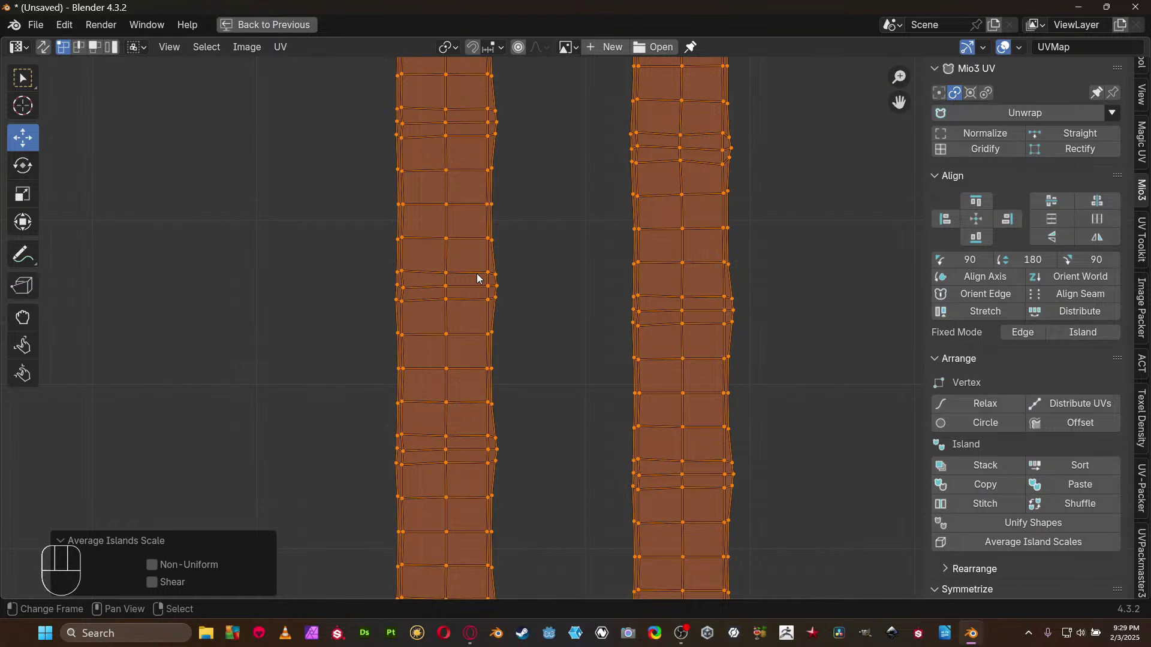
scroll(477, 275, "down", 4)
scroll(477, 274, "up", 2)
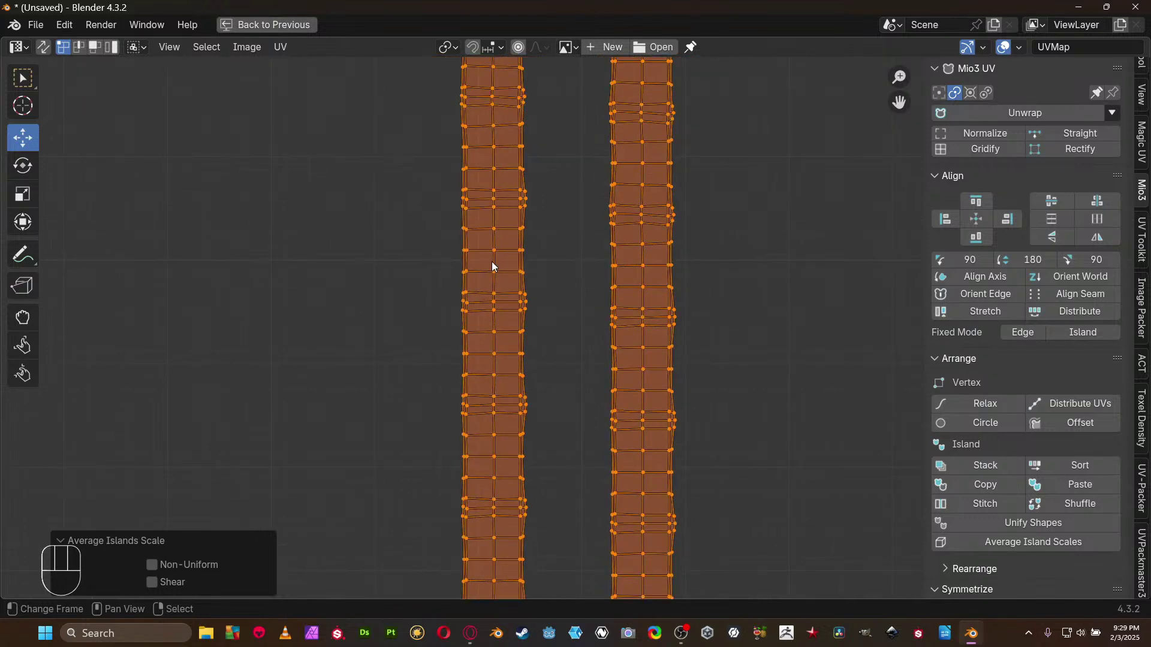
scroll(563, 271, "down", 5)
Step: Select the two long strip islands using island selection mode
key("ctrl+Tab")
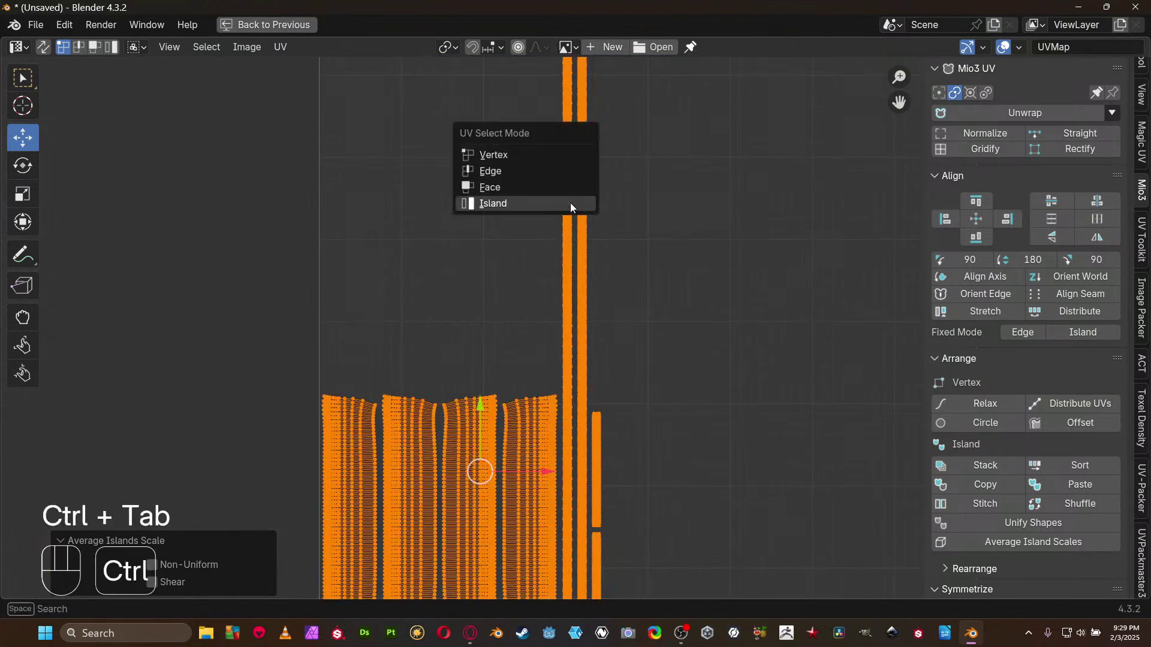
left_click(570, 202)
left_click(579, 201)
left_click(563, 216, "shift")
scroll(557, 228, "down", 5)
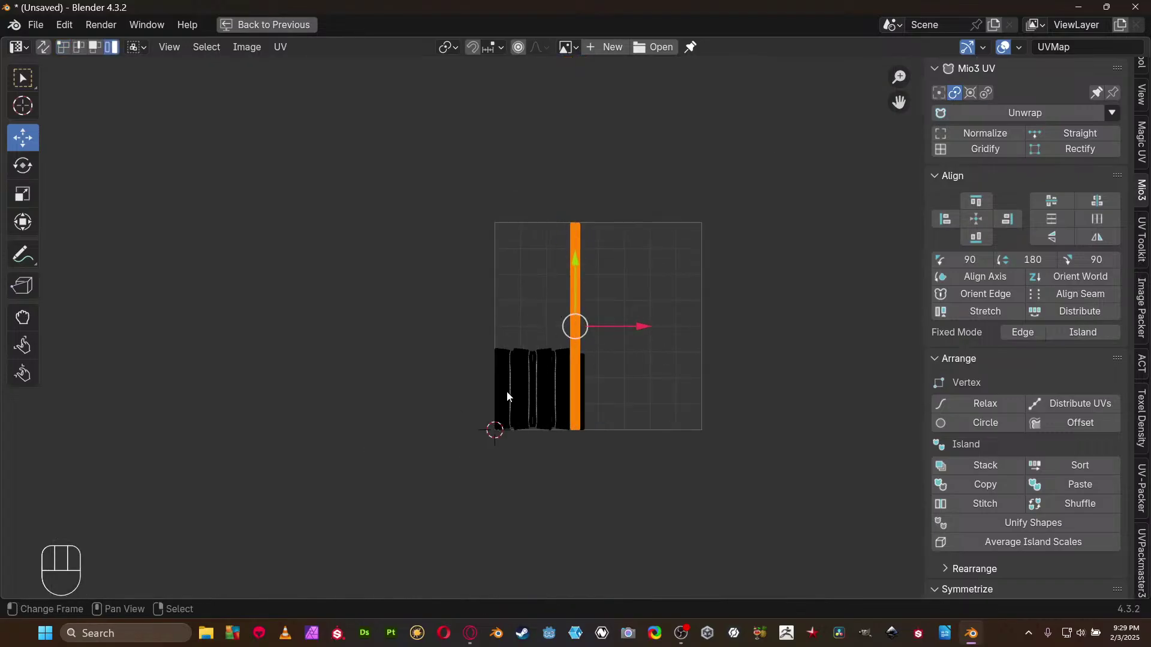
scroll(594, 401, "up", 5)
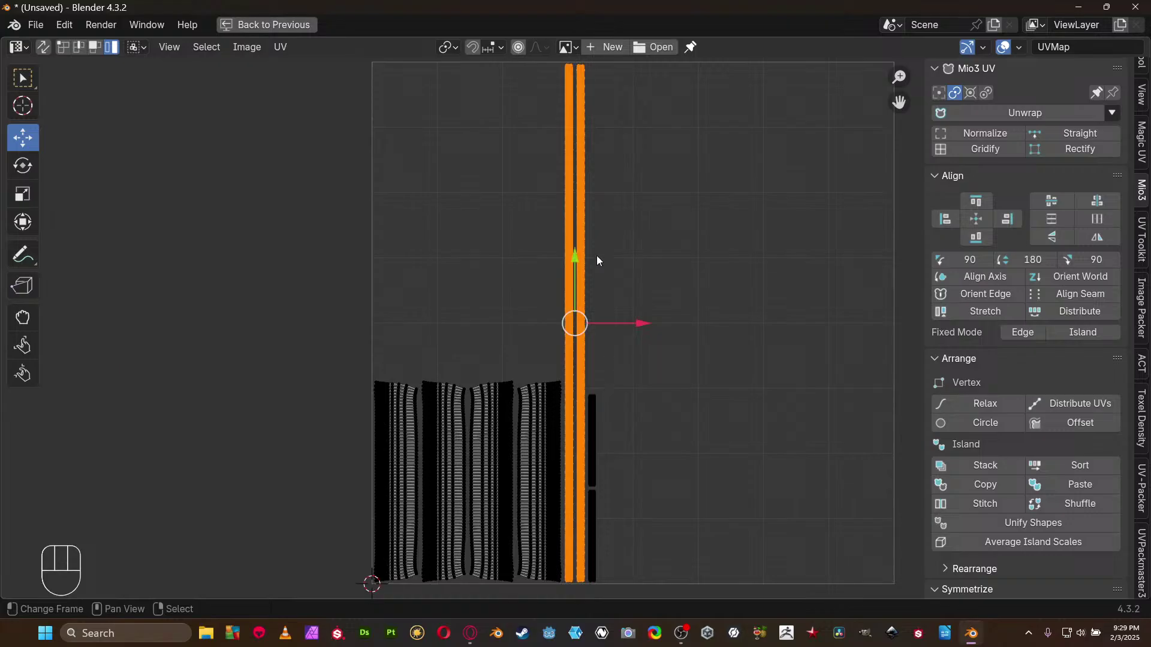
Step: Using UV sync and face selection, move the upper halves of the two long strips about 0.21 m in X and -0.38 m in Y
key("3")
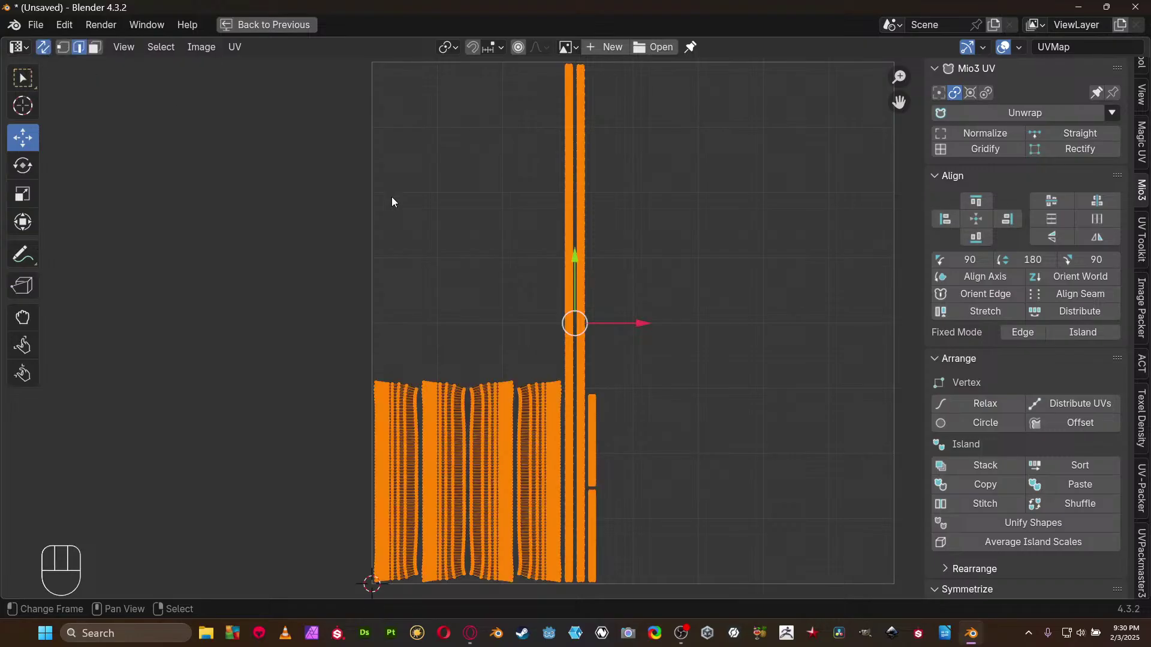
middle_click_drag(427, 197, 409, 262)
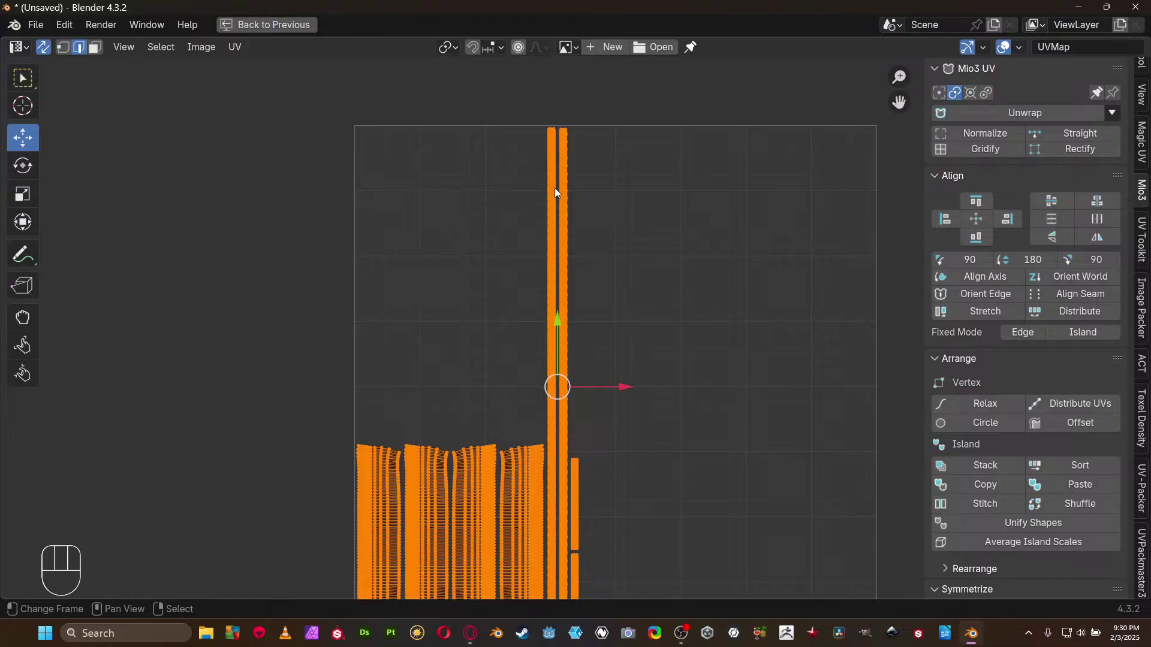
key("3")
left_click_drag(617, 92, 502, 381)
middle_click_drag(577, 393, 590, 340)
scroll(590, 340, "up", 11)
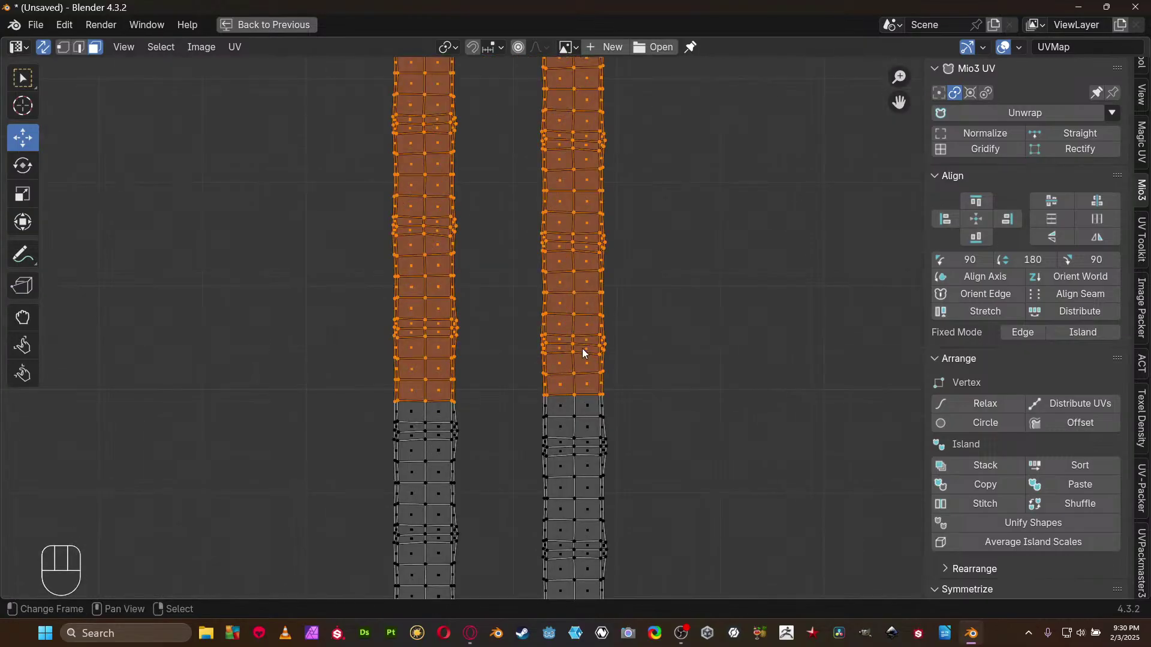
scroll(581, 348, "down", 8)
key("g")
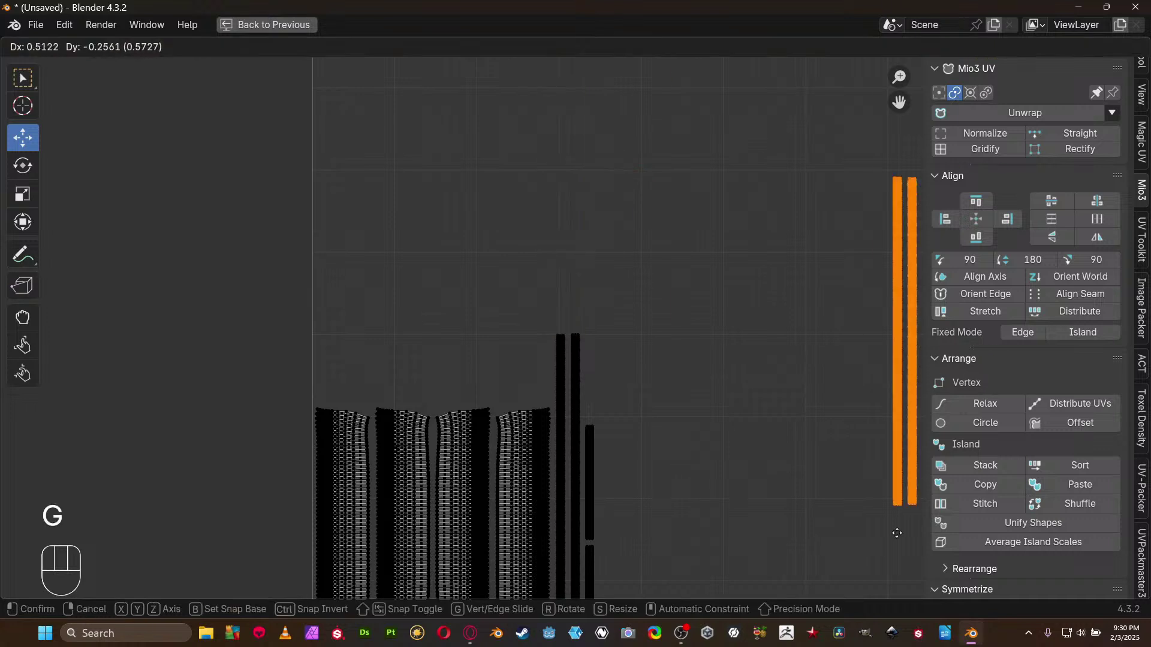
left_click(689, 120)
middle_click_drag(652, 329, 649, 328)
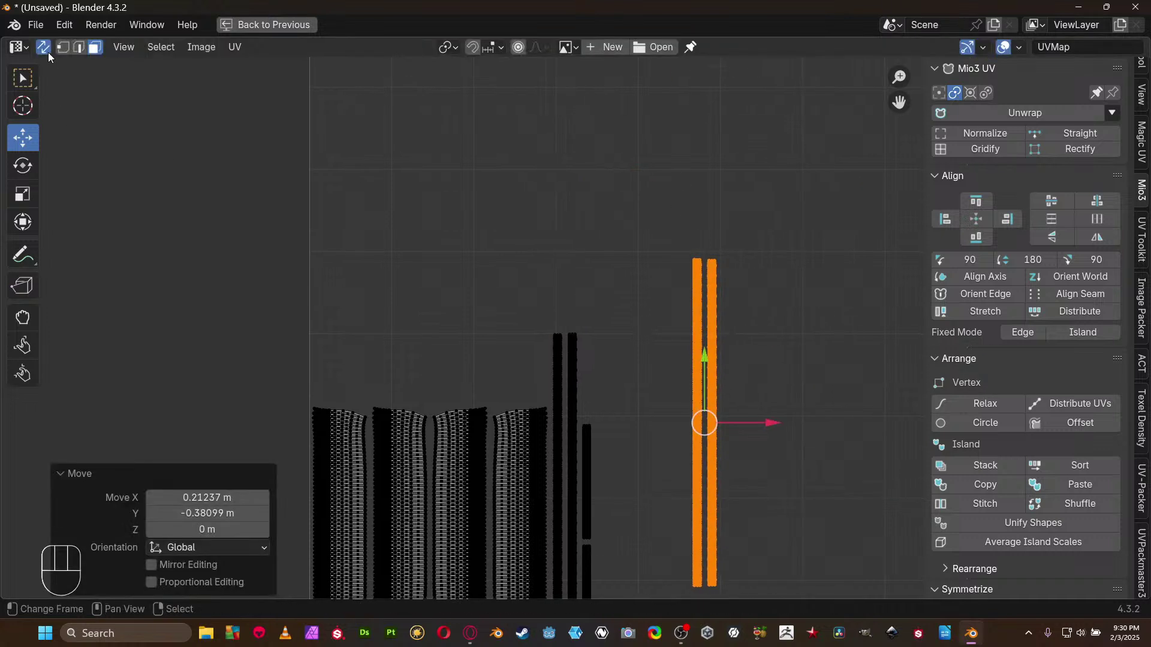
Step: Turn off UV sync selection and select the whole gear mesh so that all its islands show in the UV editor
middle_click_drag(428, 341, 444, 312)
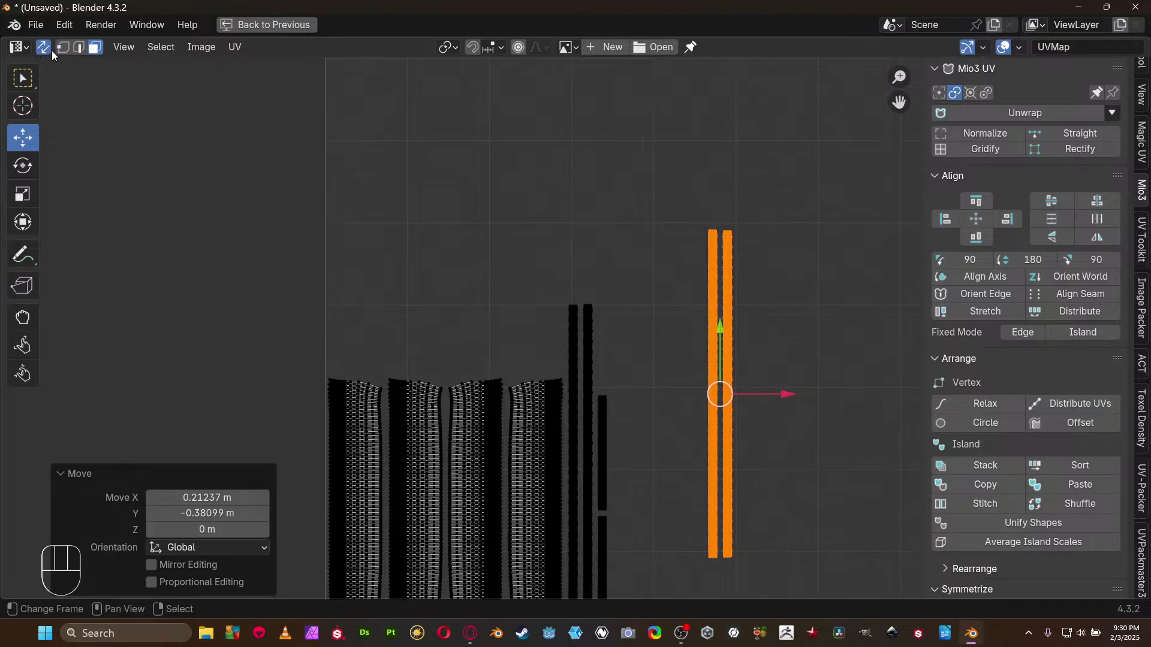
middle_click_drag(463, 295, 463, 281)
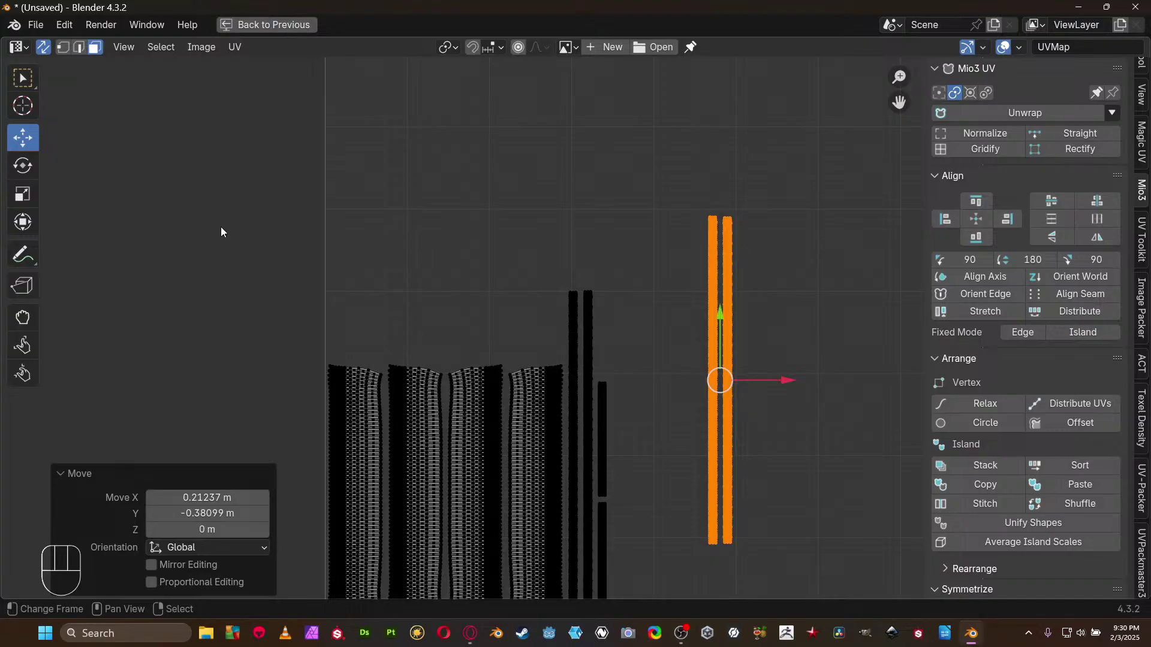
middle_click_drag(384, 407, 498, 246)
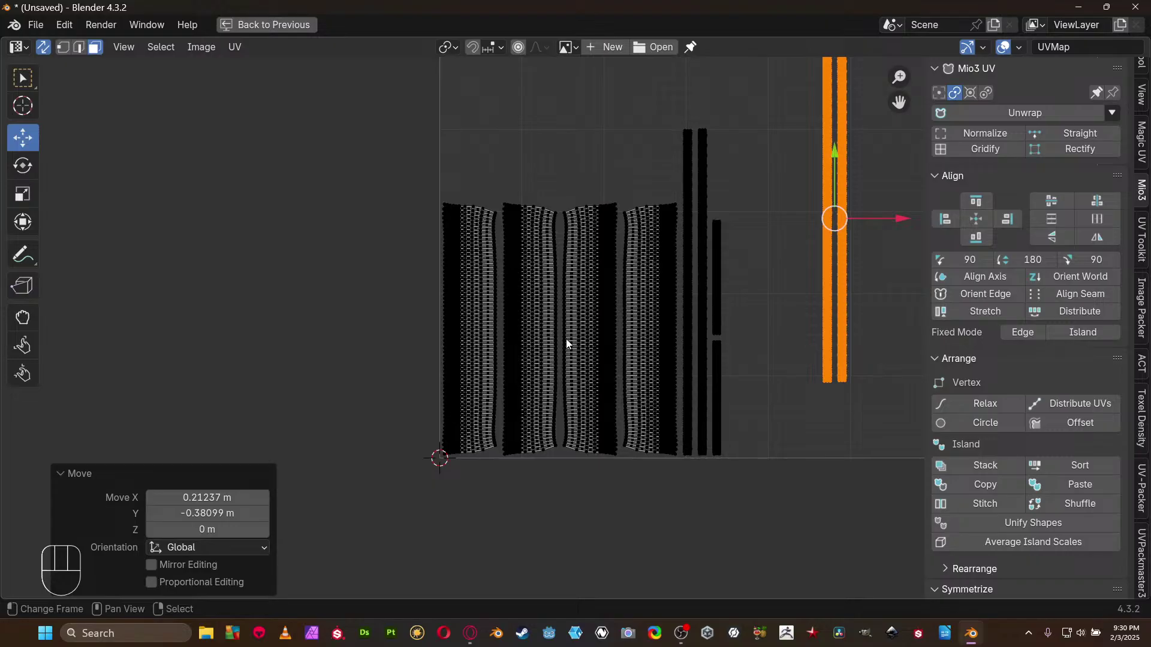
left_click(43, 47)
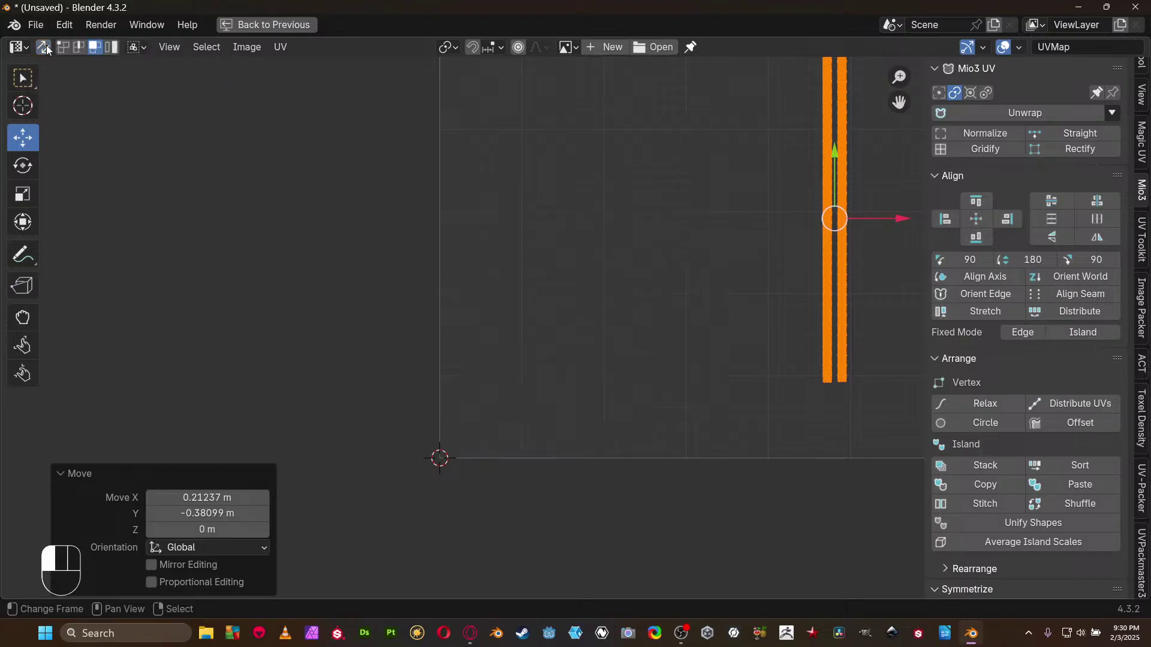
middle_click_drag(444, 226, 329, 327)
key("ctrl+space")
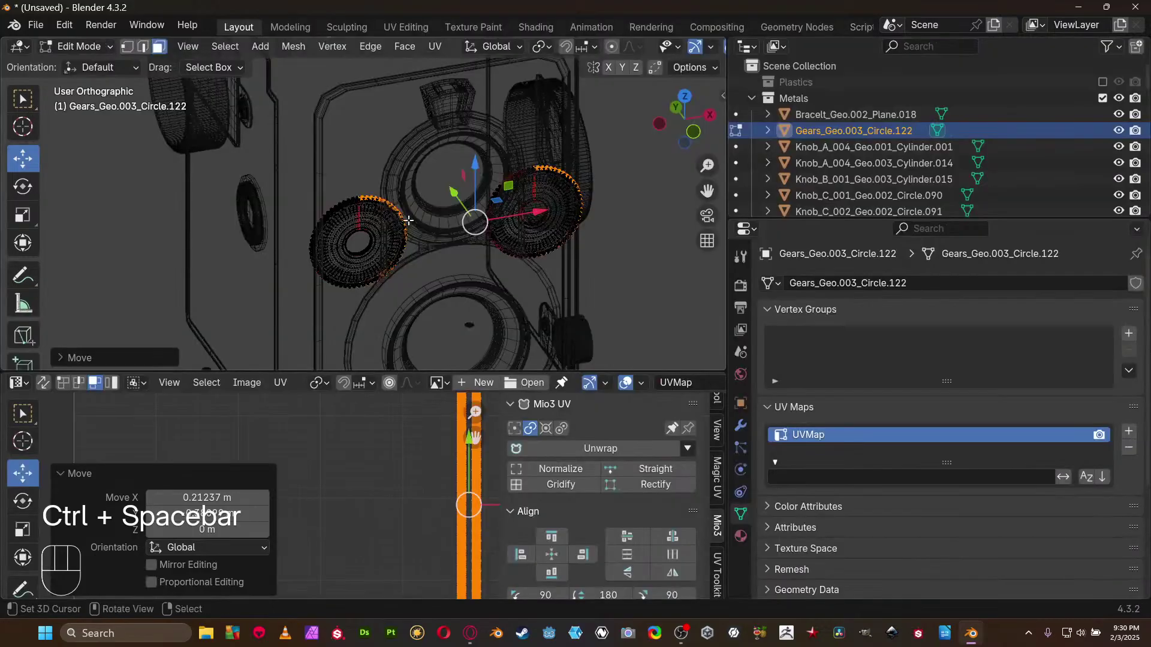
key("a")
left_click(415, 85)
key("ctrl+space")
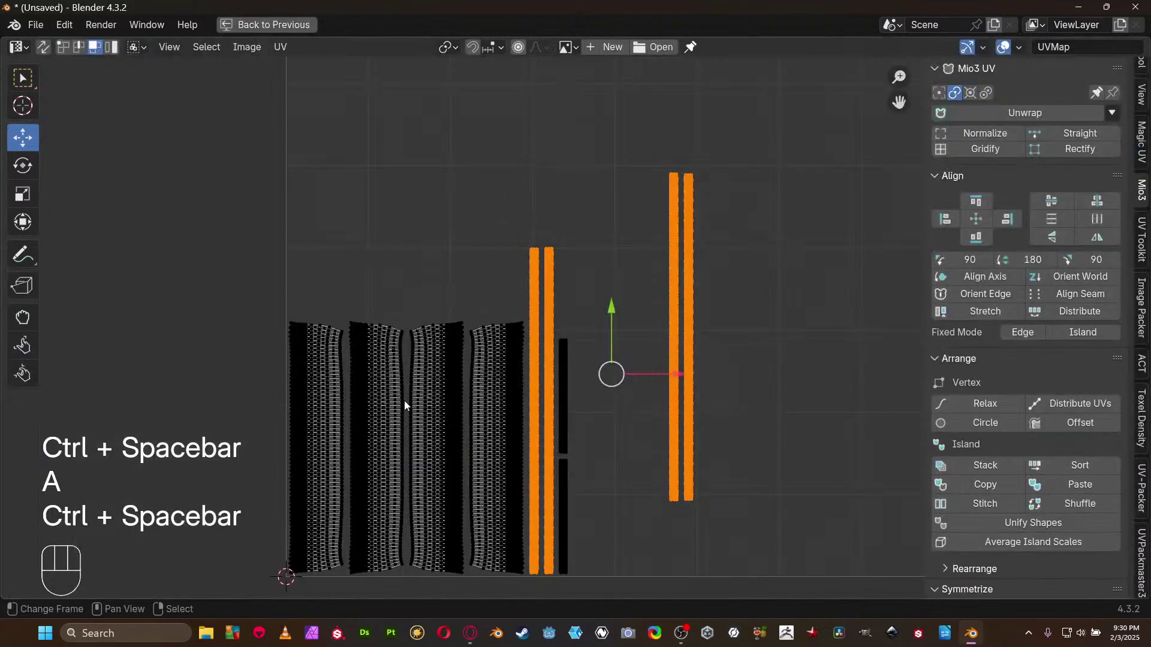
scroll(404, 400, "up", 4)
right_click(360, 350)
left_click_drag(366, 356, 375, 364)
key("ctrl+z")
scroll(449, 279, "down", 3)
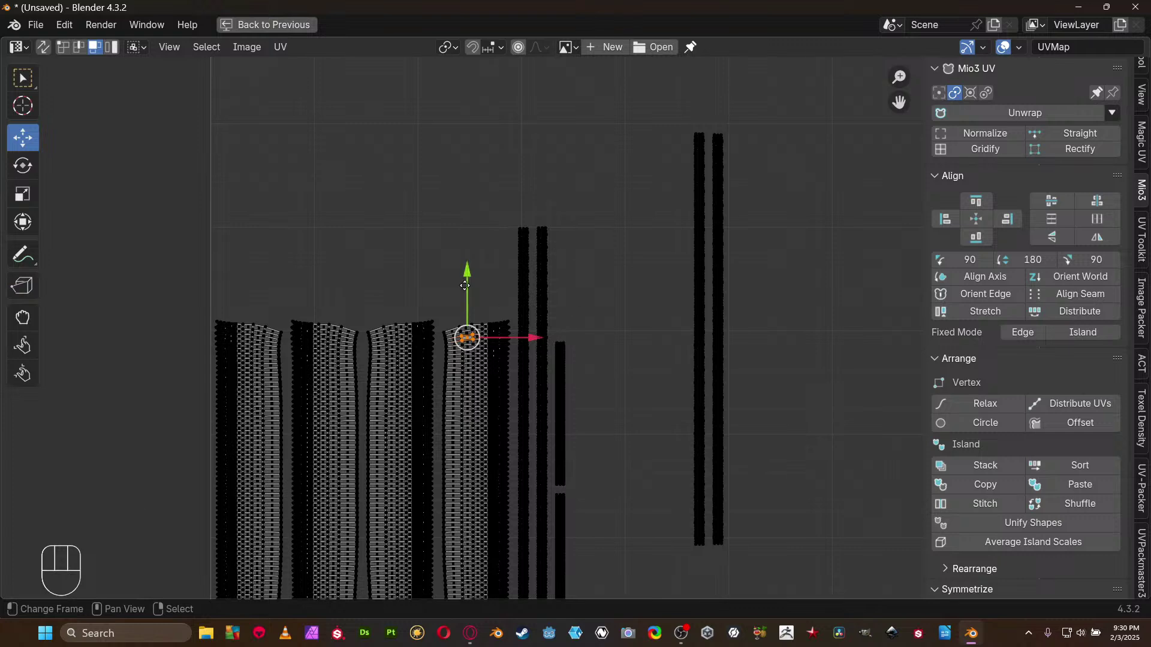
Step: Select all gear UV islands, average their scale, and repack them into the UV tile
scroll(504, 318, "down", 6)
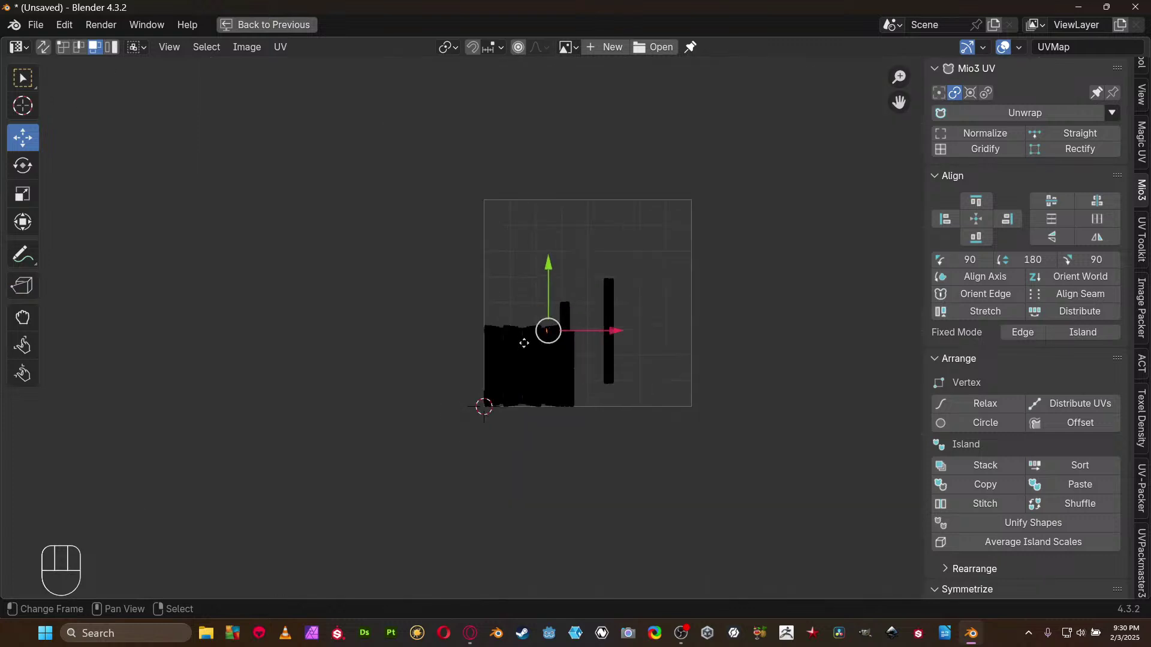
key("a")
key("ctrl+a")
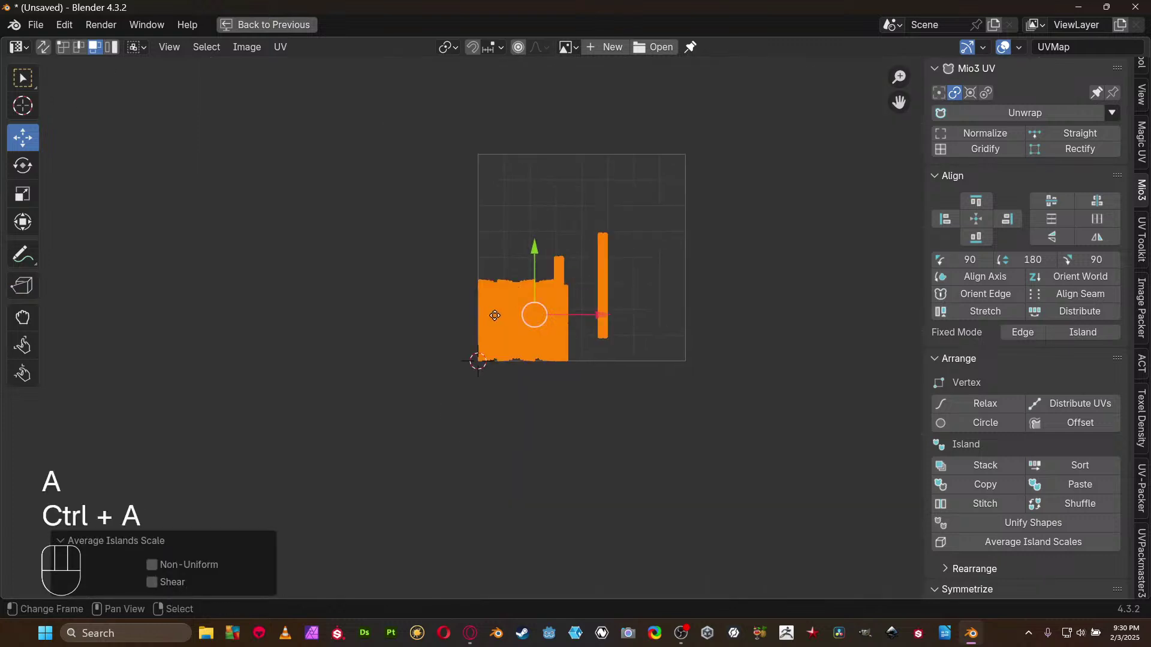
scroll(500, 305, "up", 4)
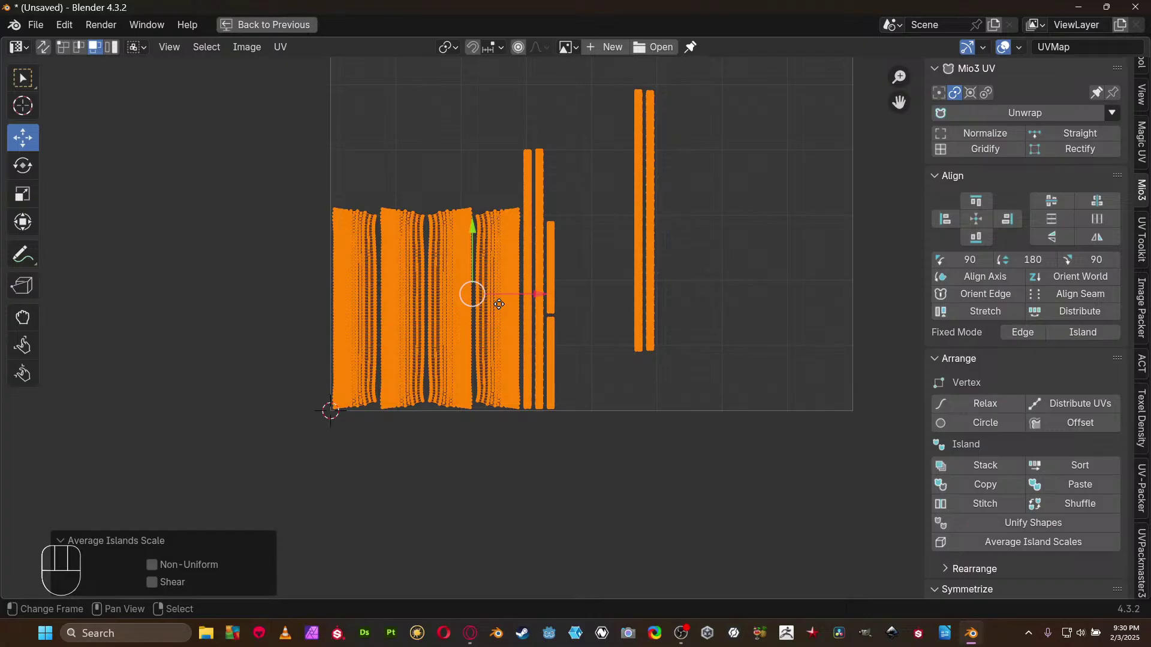
key("ctrl+p")
key("Return")
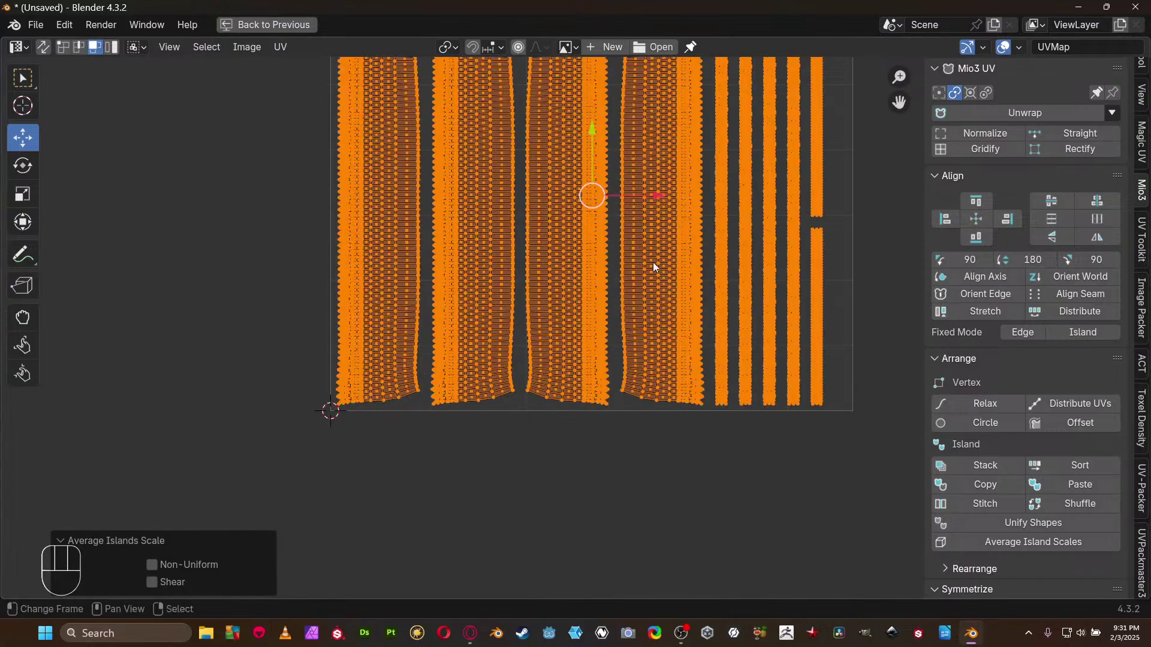
middle_click_drag(653, 261, 574, 419)
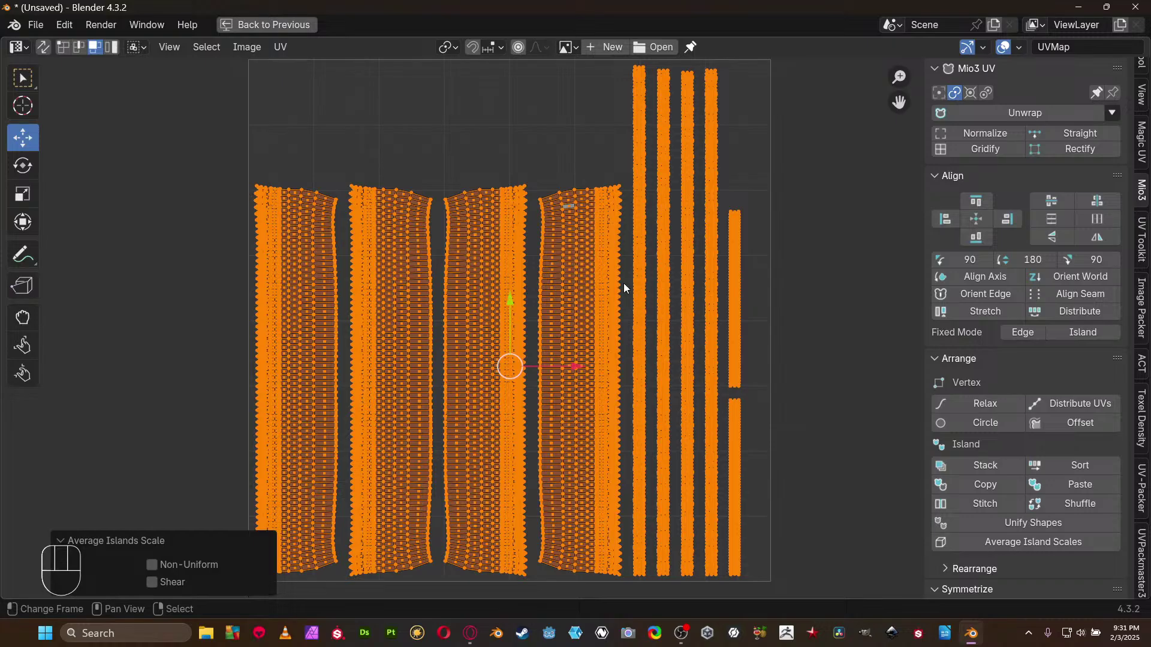
Step: Return to Object Mode with solid shading and examine the checker texture on both gears and the neighbouring rings
key("ctrl+space")
key("Tab")
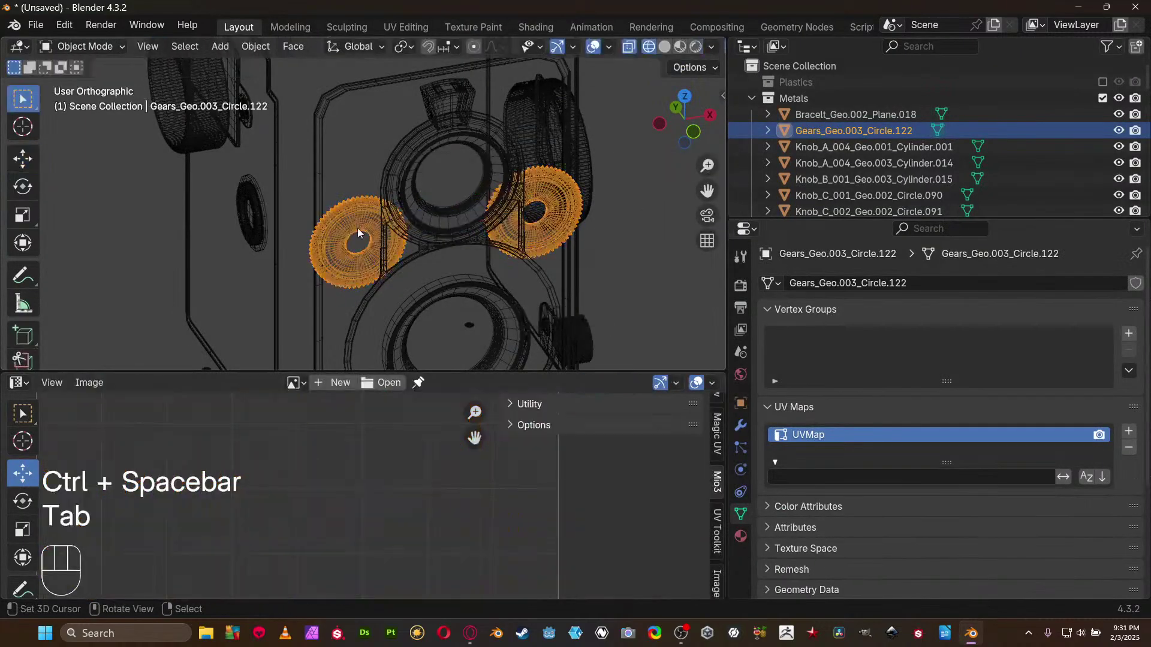
key("z")
middle_click_drag(492, 218, 379, 185)
scroll(380, 187, "up", 4)
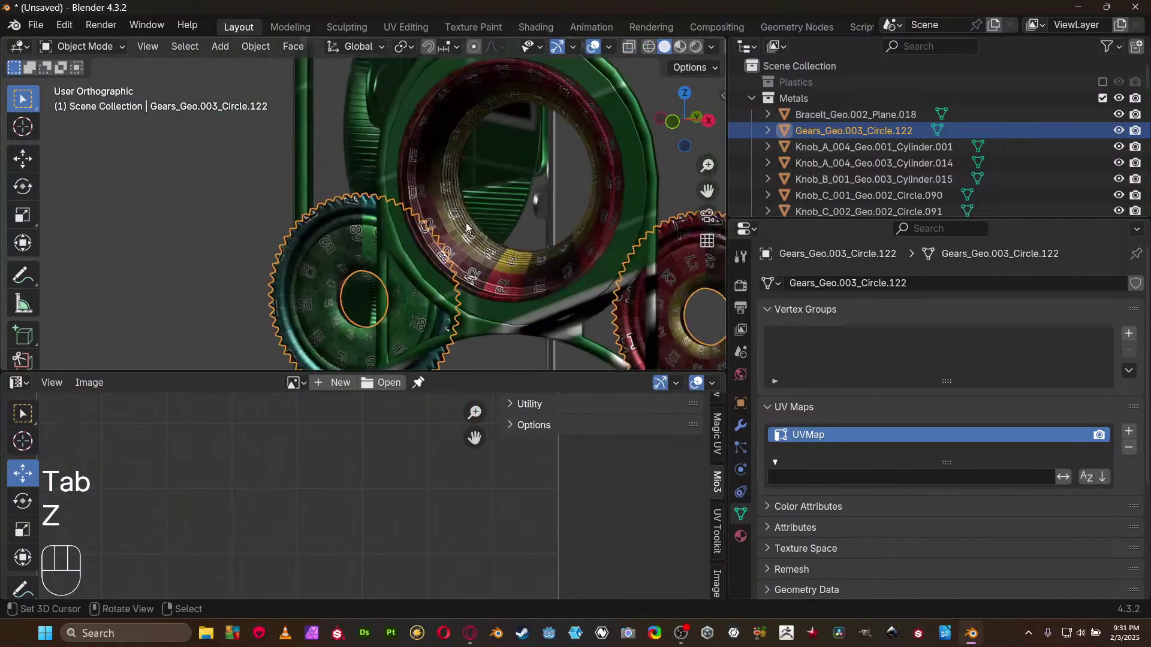
middle_click_drag(488, 246, 467, 234, "shift")
middle_click_drag(241, 257, 275, 258)
scroll(284, 233, "up", 1)
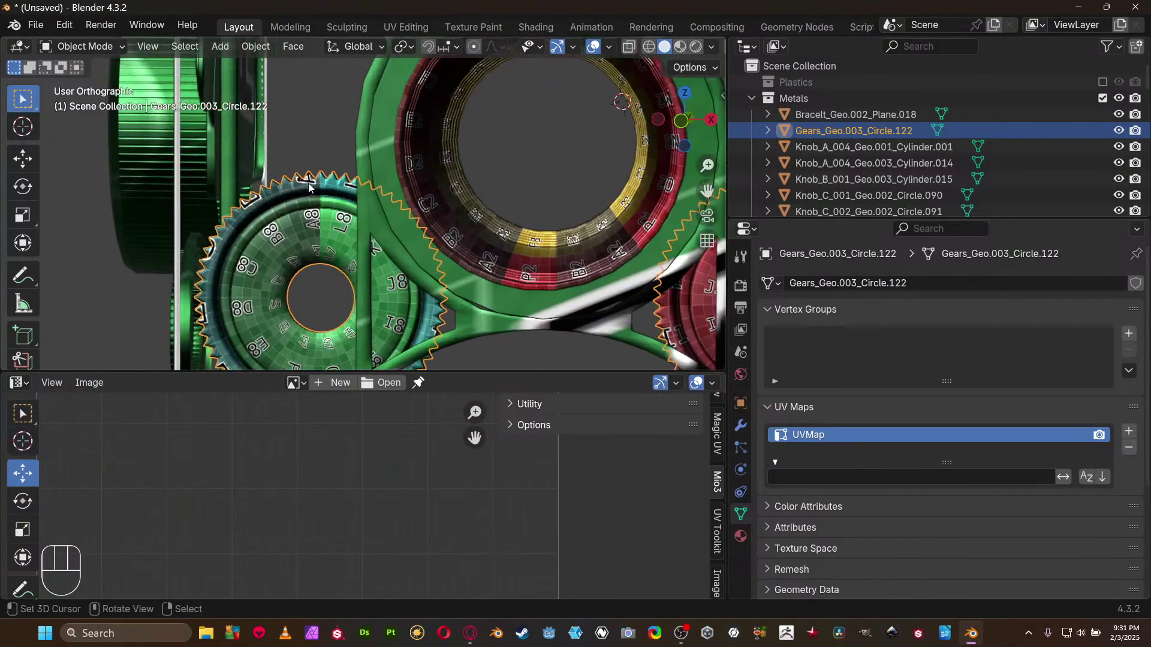
middle_click_drag(310, 203, 325, 222)
scroll(327, 223, "down", 4)
middle_click_drag(460, 278, 386, 250, "shift")
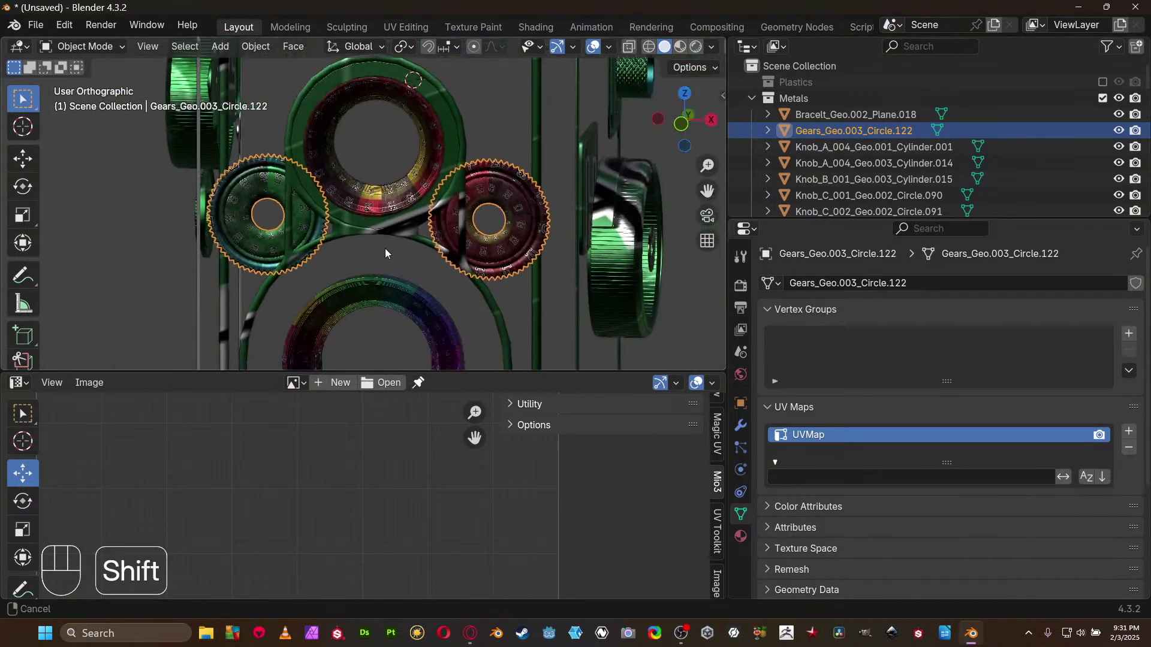
middle_click_drag(435, 212, 394, 211)
middle_click_drag(444, 310, 421, 242, "shift")
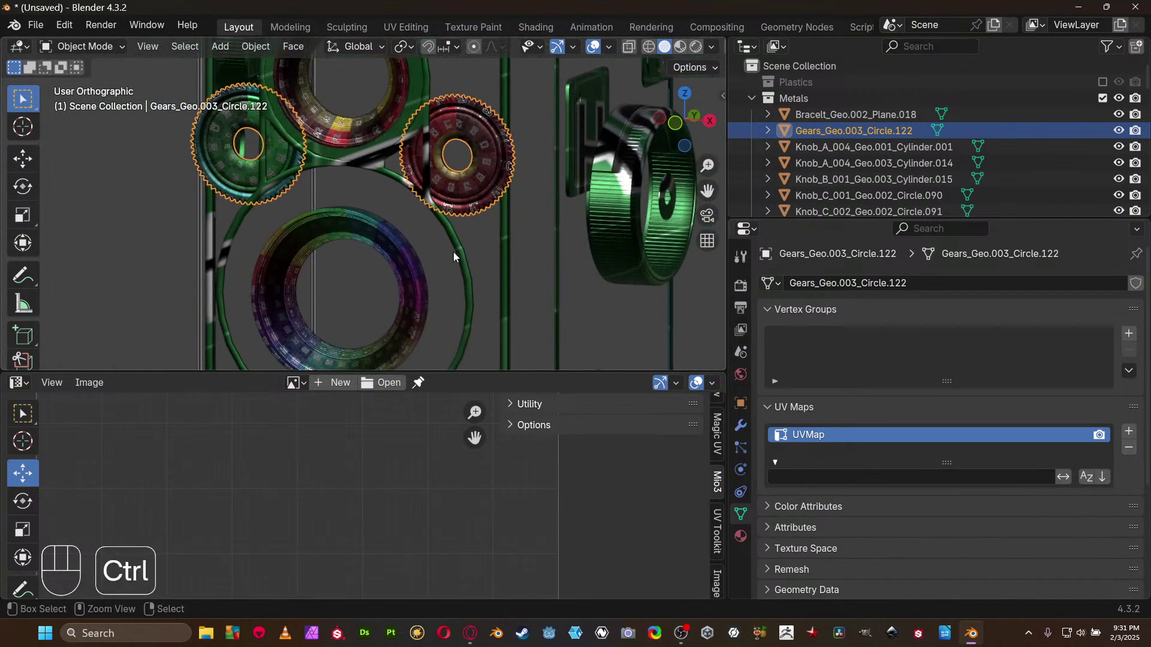
Step: Isolate the large ring-shaped knob on the side plate and enter Edit Mode on it
key("ctrl+space")
scroll(574, 268, "down", 3)
middle_click_drag(684, 282, 680, 336, "shift")
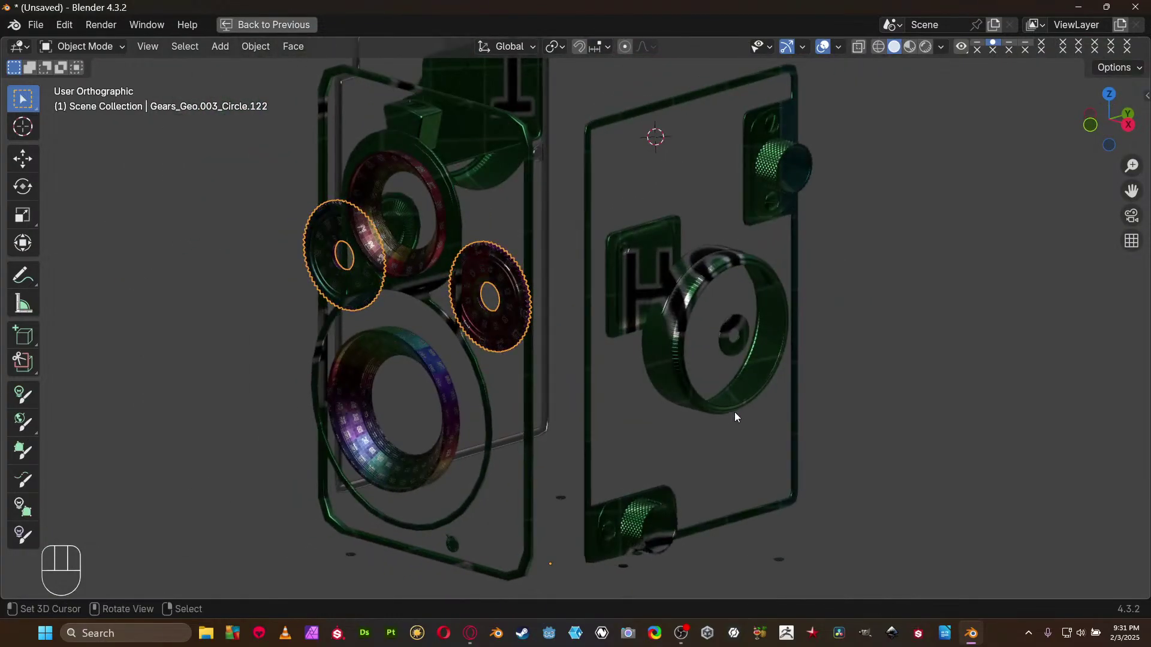
left_click(702, 413)
key("shift+h")
key("Tab")
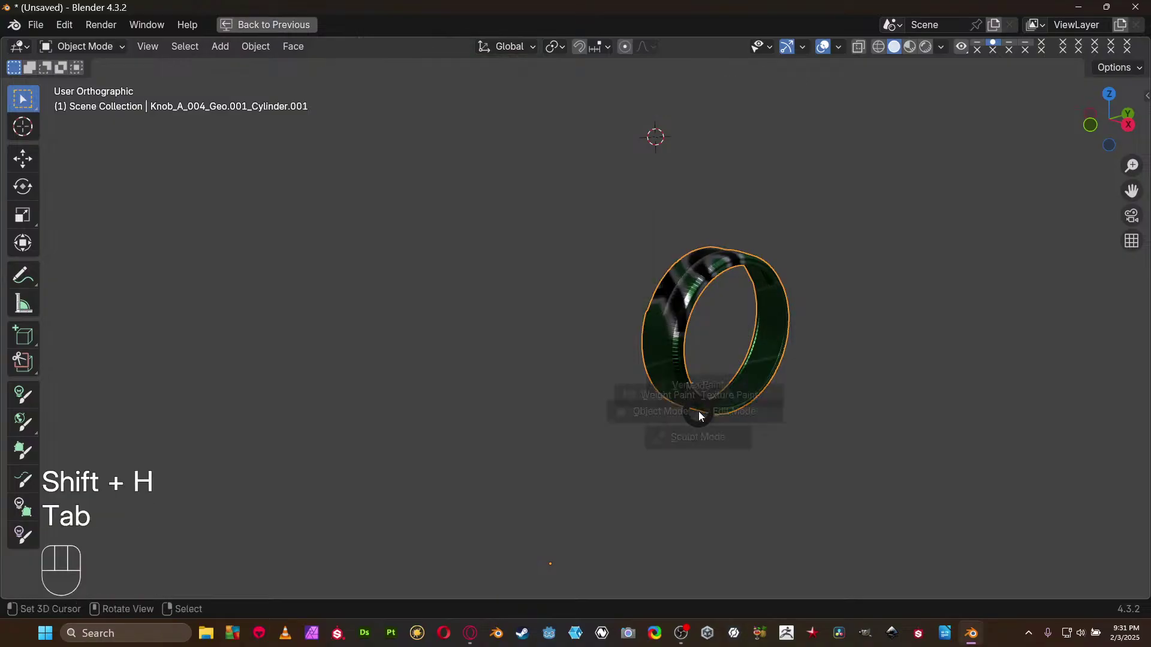
Step: Examine the knob's ridged outer surface and the stepped corner of its smooth recess up close
scroll(754, 375, "up", 5)
middle_click_drag(754, 374, 523, 393, "shift")
right_click(637, 340)
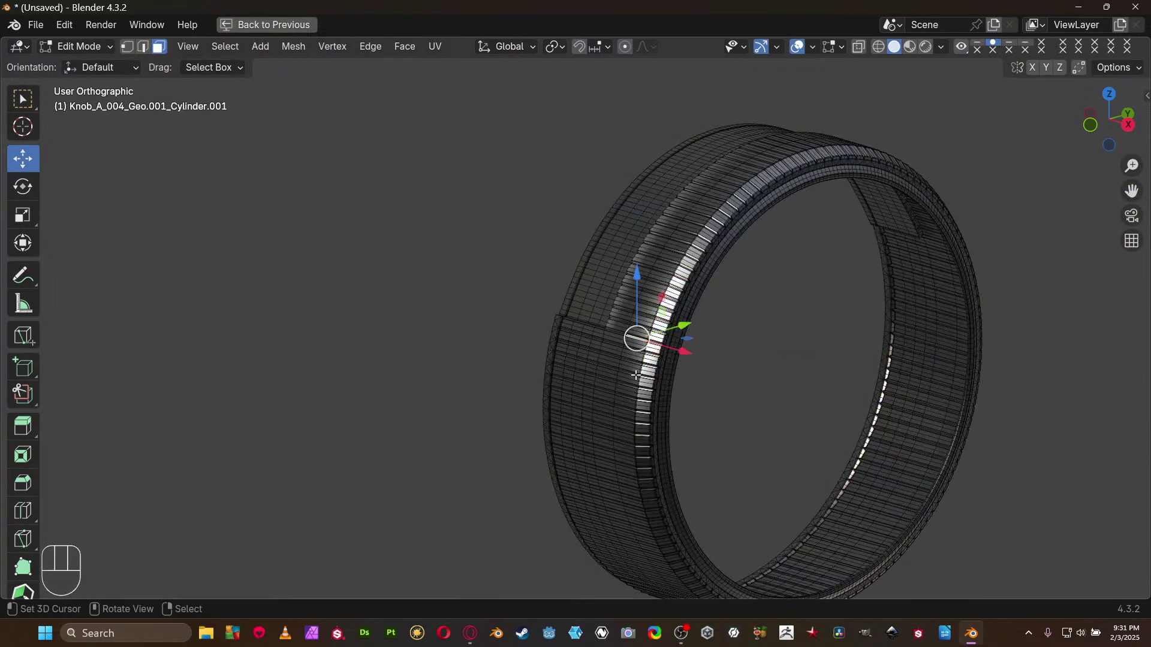
key("KP_Decimal")
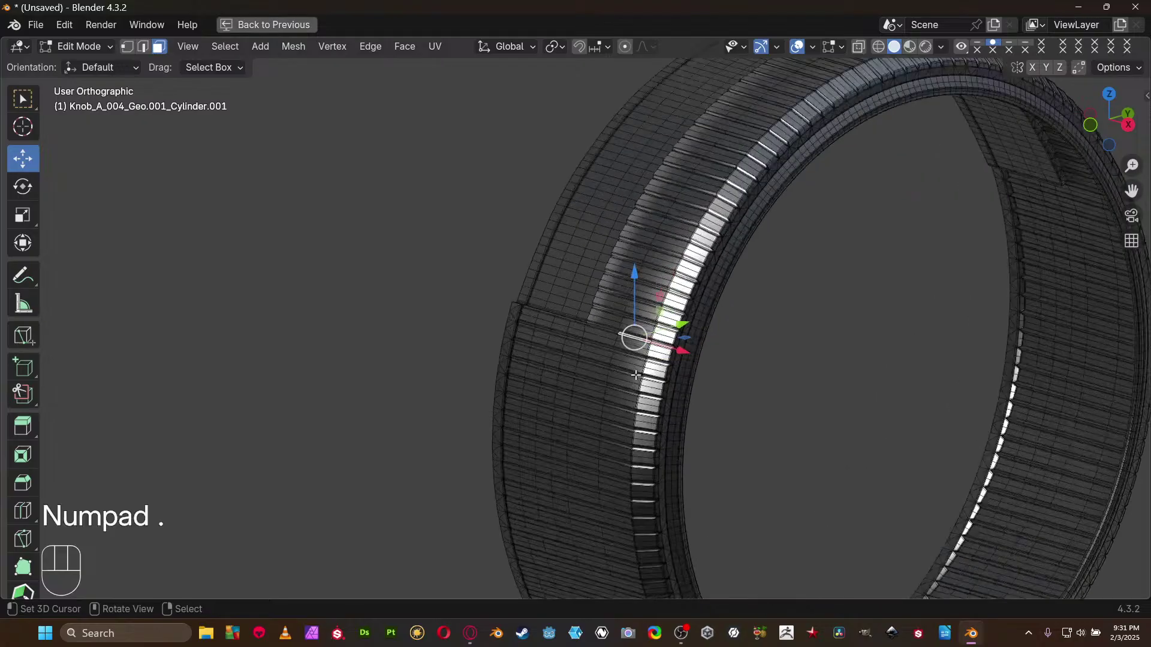
scroll(574, 379, "down", 13)
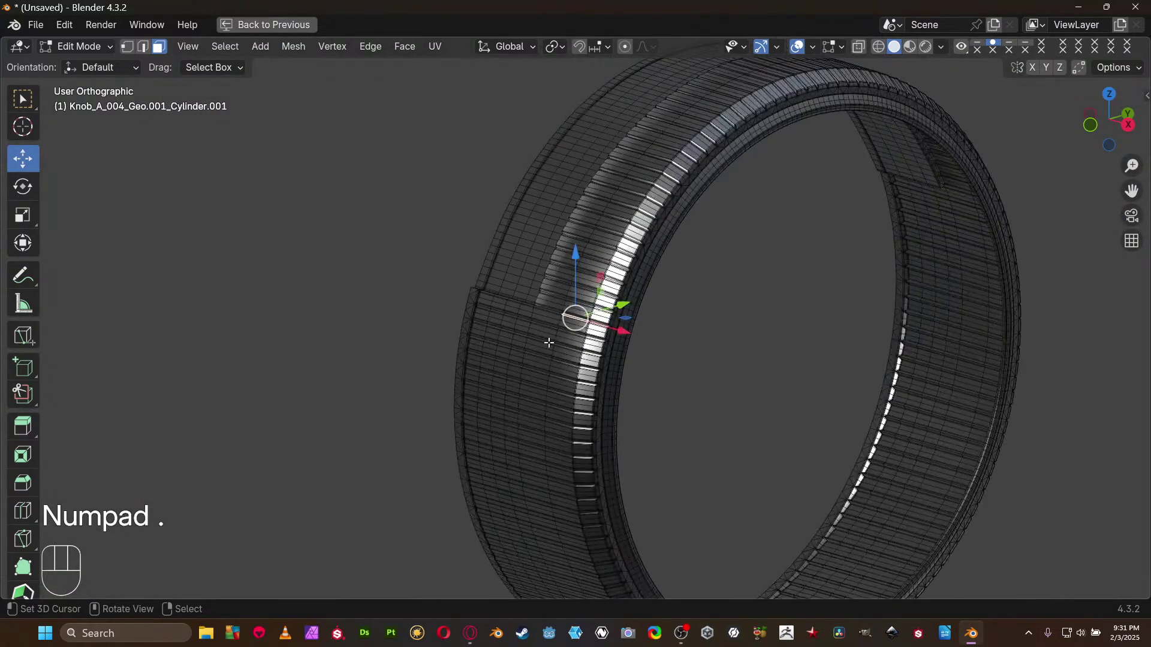
middle_click_drag(548, 343, 704, 353)
scroll(421, 366, "up", 3)
middle_click_drag(507, 307, 535, 293)
scroll(537, 294, "up", 3)
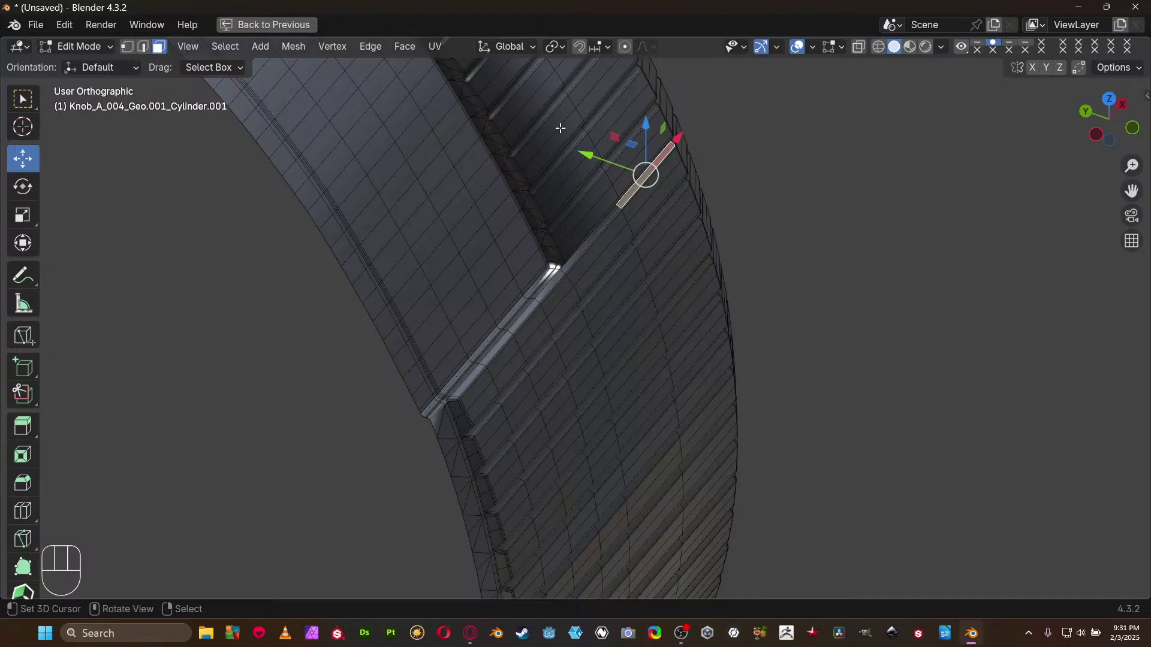
Step: Switch to edge selection and select the edge loop along the short stepped end of the knob's smooth recess
left_click(516, 397)
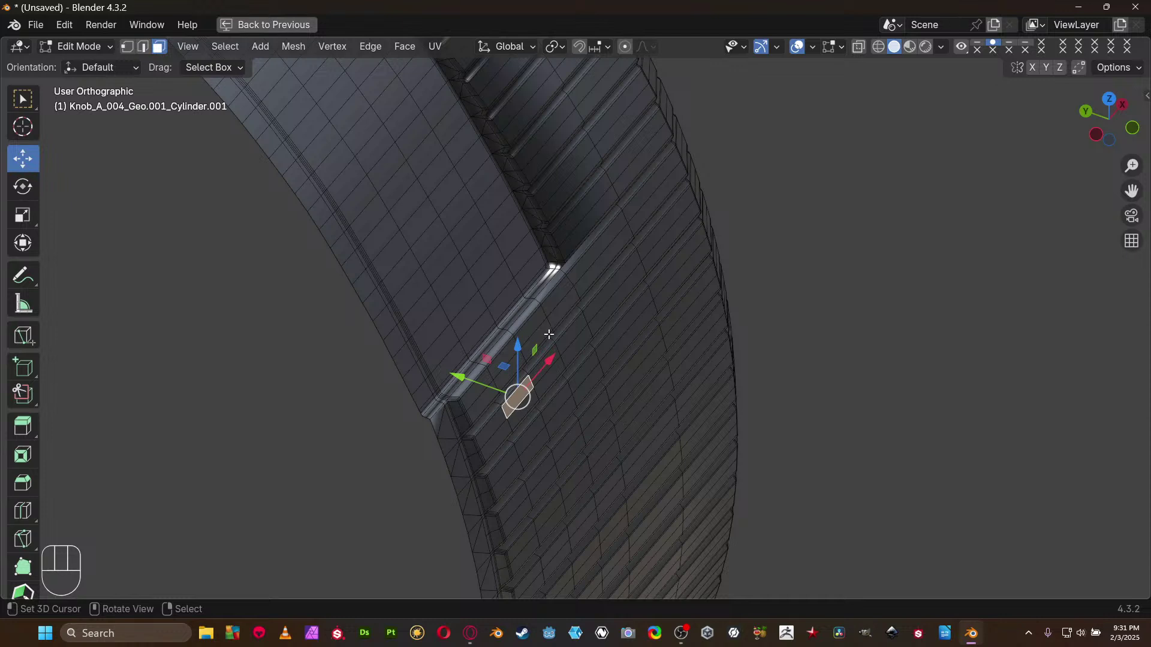
scroll(549, 334, "up", 3)
middle_click_drag(531, 322, 635, 309, "shift")
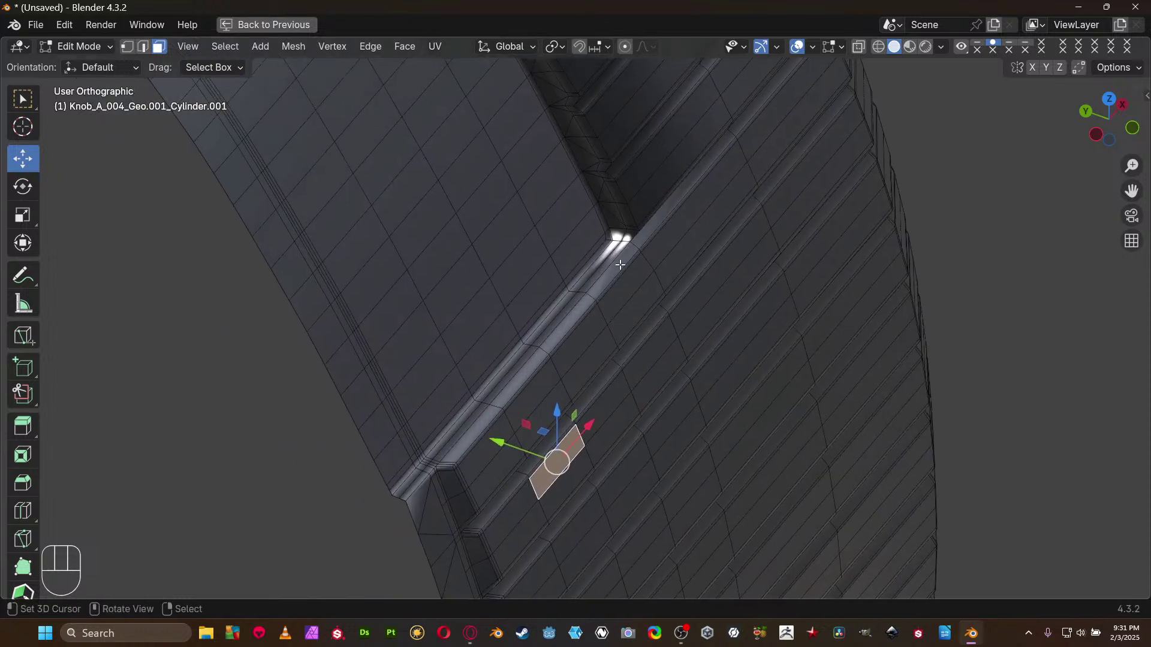
scroll(621, 264, "up", 2)
middle_click_drag(608, 239, 619, 257, "shift")
left_click(624, 229, "alt")
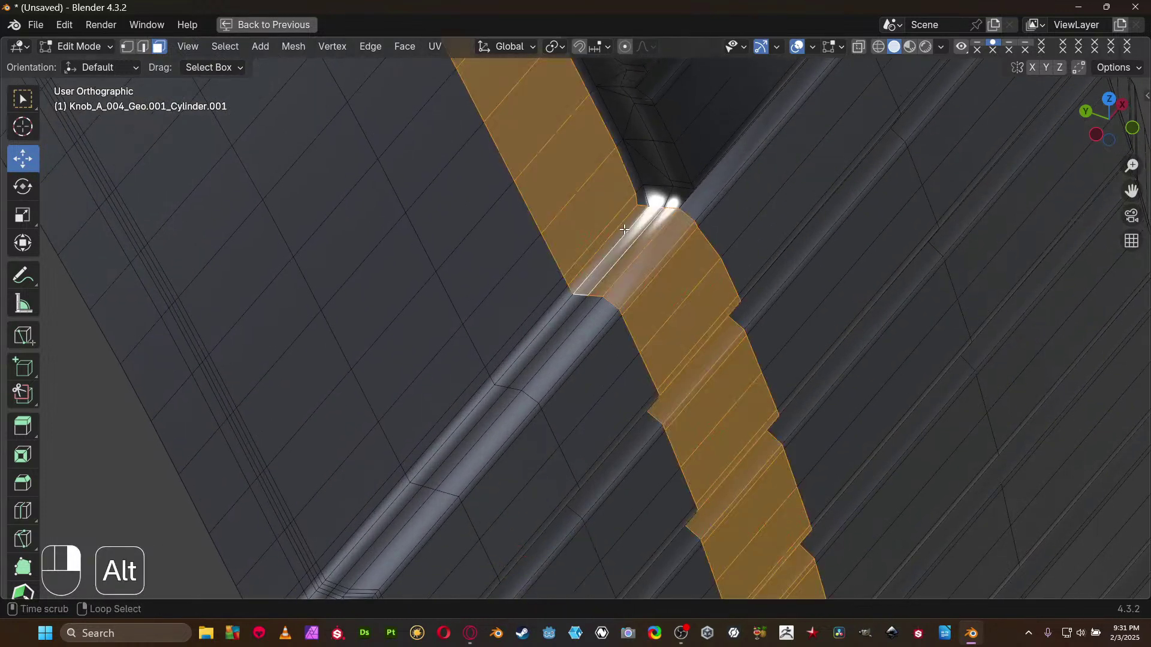
key("2")
right_click(623, 230, "alt")
scroll(624, 230, "down", 4)
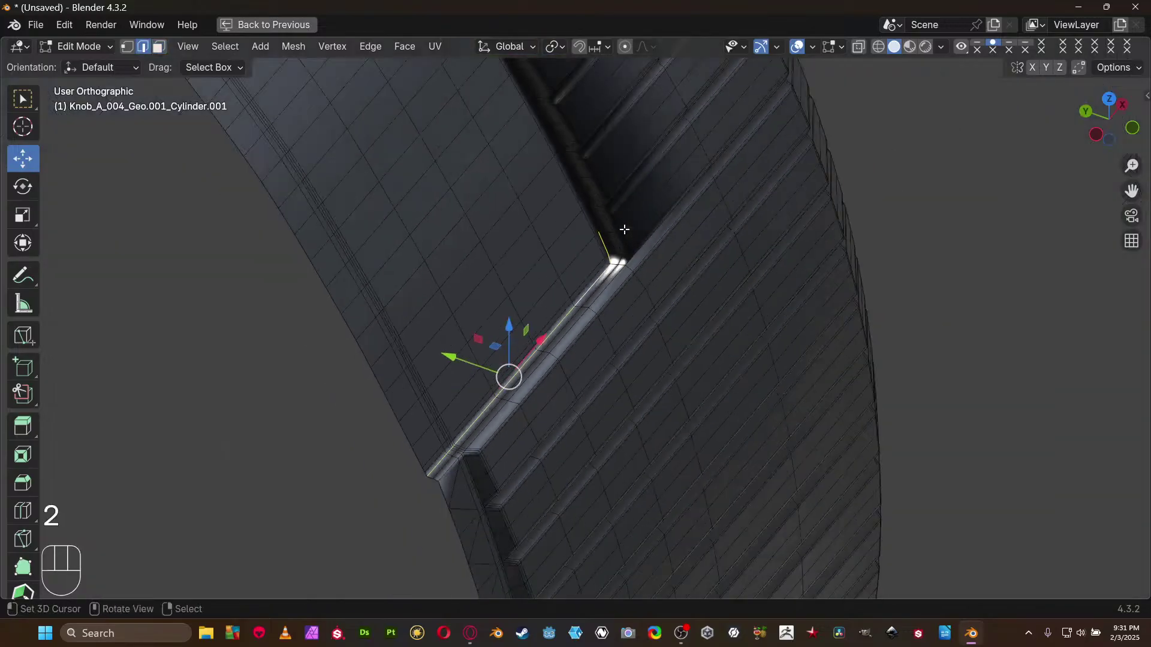
middle_click_drag(606, 216, 619, 276)
middle_click_drag(619, 276, 603, 336)
Step: Extend the edge selection from the corner up along the recess's long rim, beside the ridged surface, using shortest-path picks
scroll(640, 253, "up", 3)
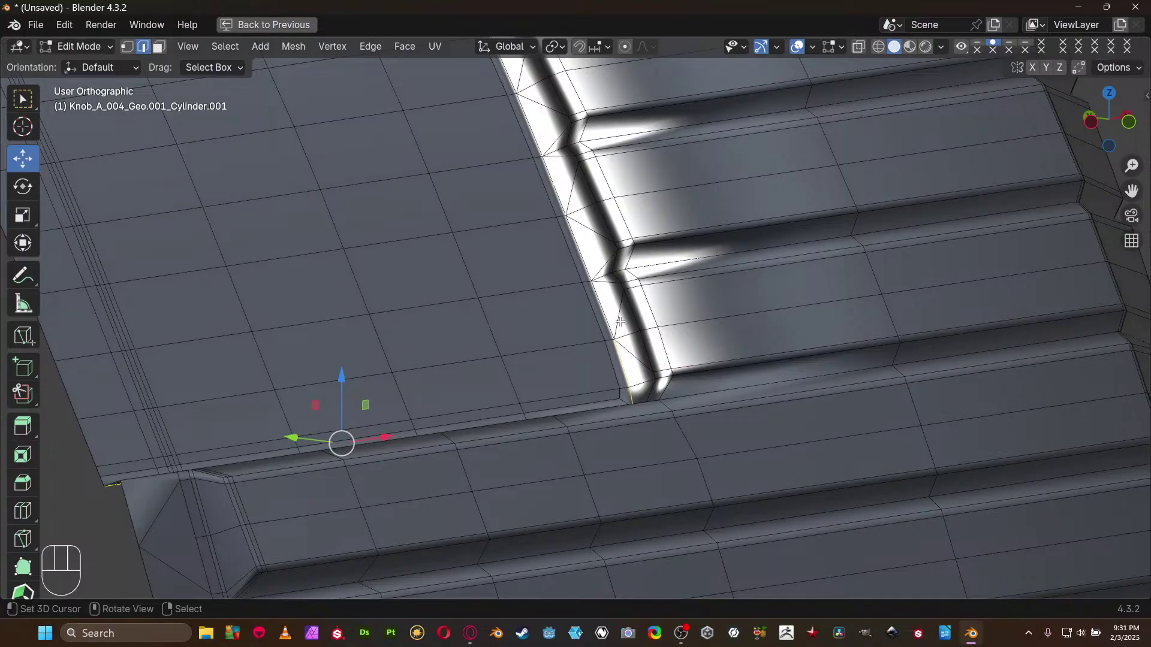
right_click(610, 325, "alt+shift")
middle_click_drag(594, 253, 639, 456, "shift")
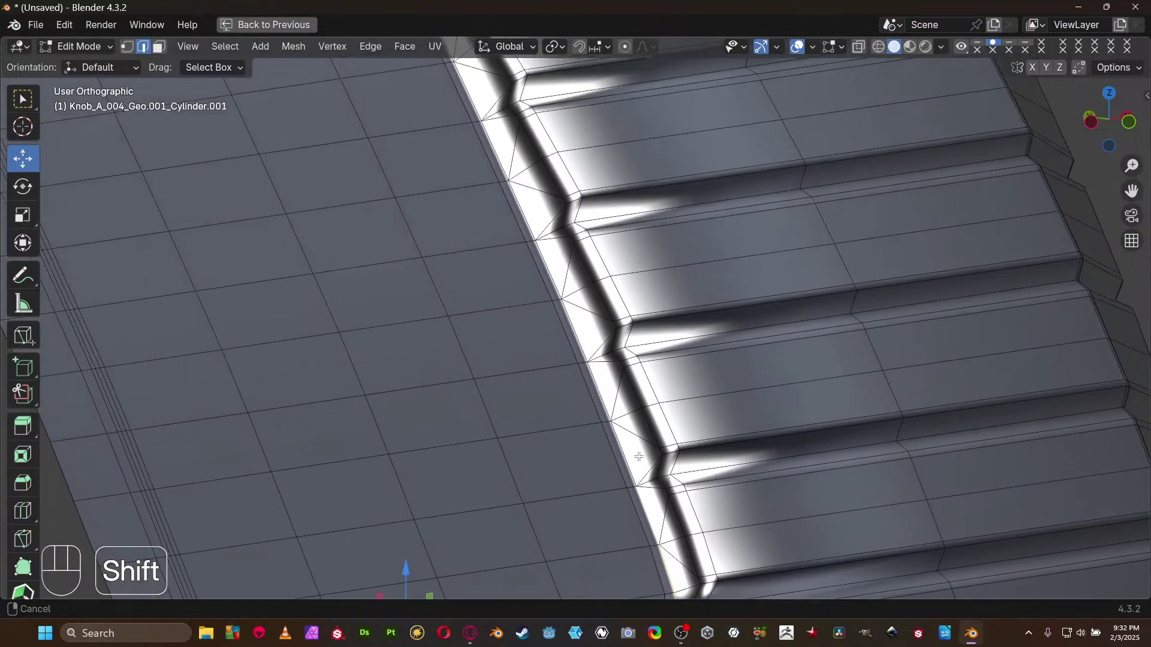
scroll(623, 431, "down", 3)
middle_click_drag(523, 219, 563, 452, "shift")
middle_click_drag(437, 318, 435, 360)
middle_click_drag(395, 239, 484, 111, "shift")
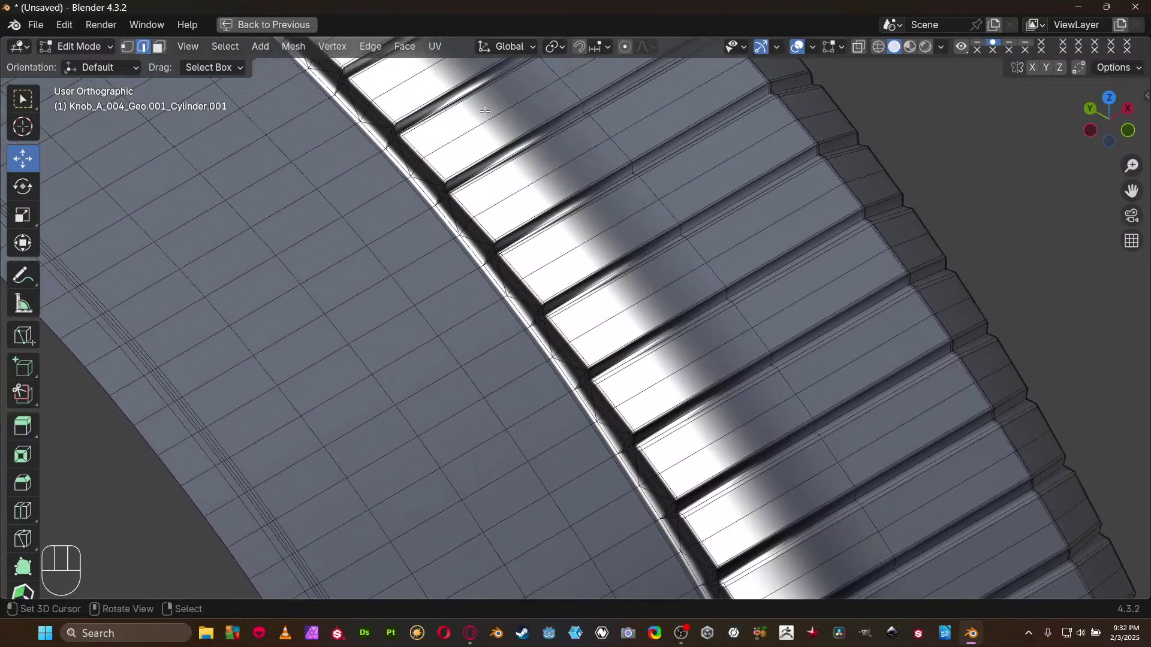
scroll(500, 268, "up", 3)
middle_click_drag(459, 277, 480, 276)
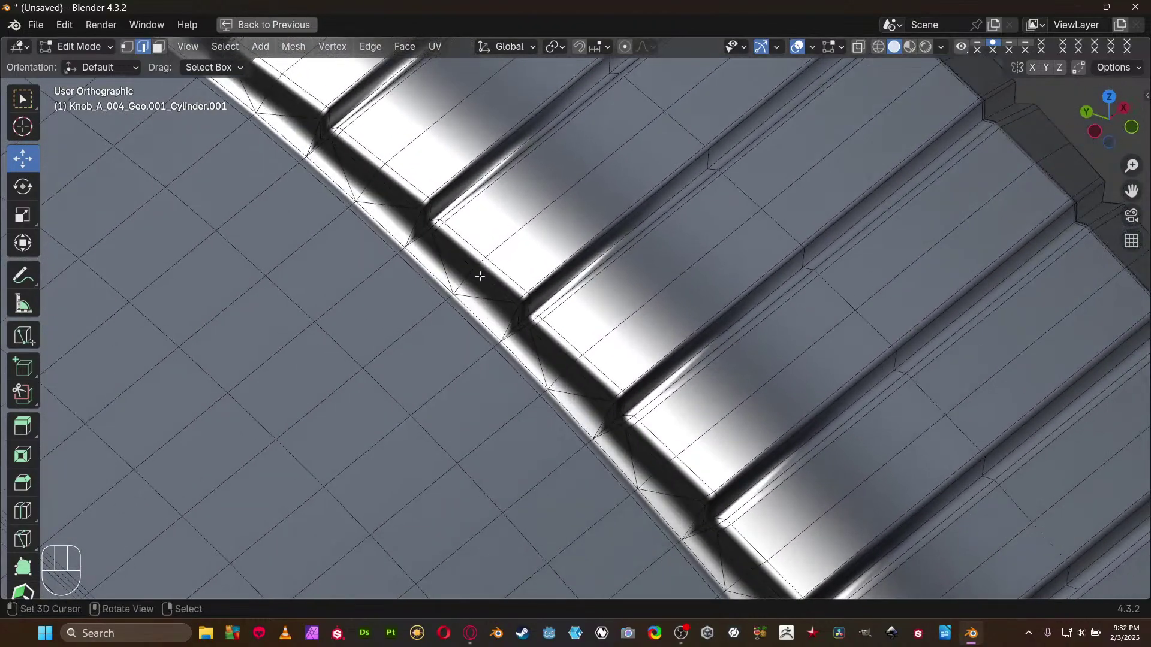
right_click(480, 316, "ctrl")
middle_click_drag(333, 196, 903, 102, "shift")
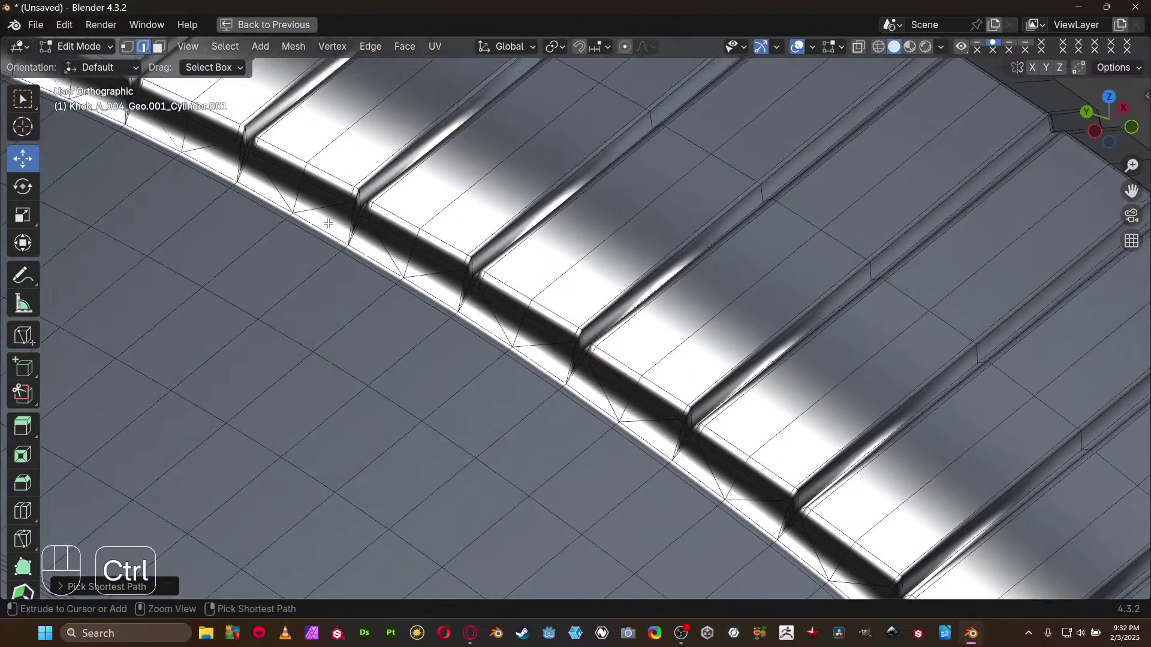
right_click(379, 264, "ctrl")
middle_click_drag(177, 207, 826, 462, "shift")
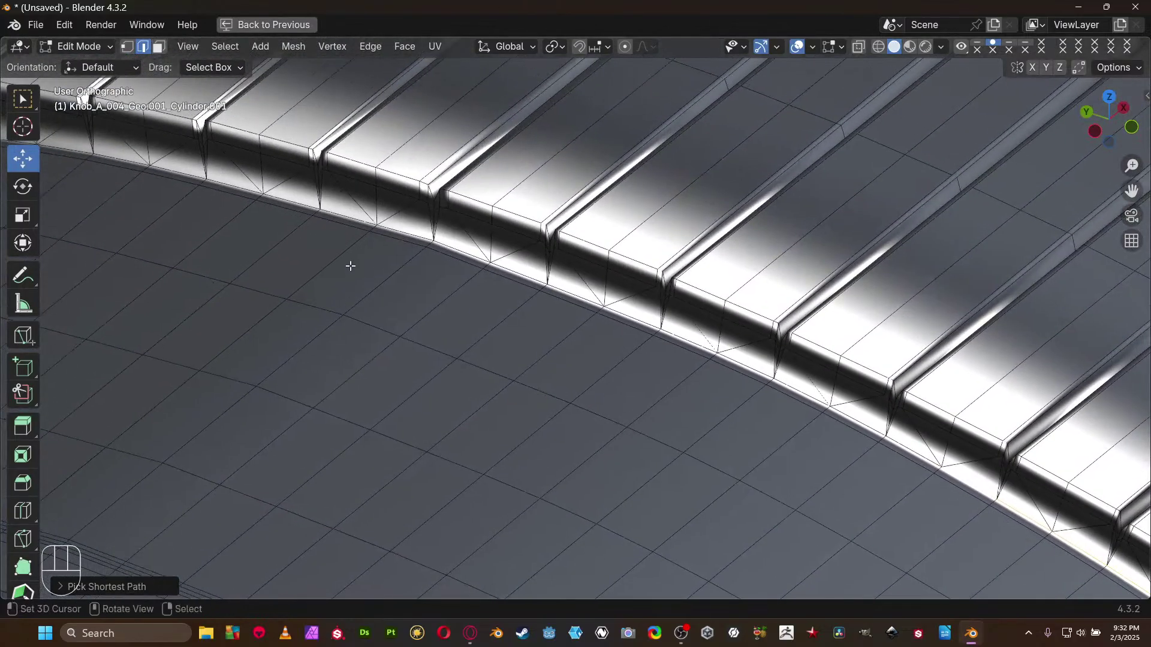
right_click(334, 215, "ctrl")
middle_click_drag(262, 214, 708, 284, "shift")
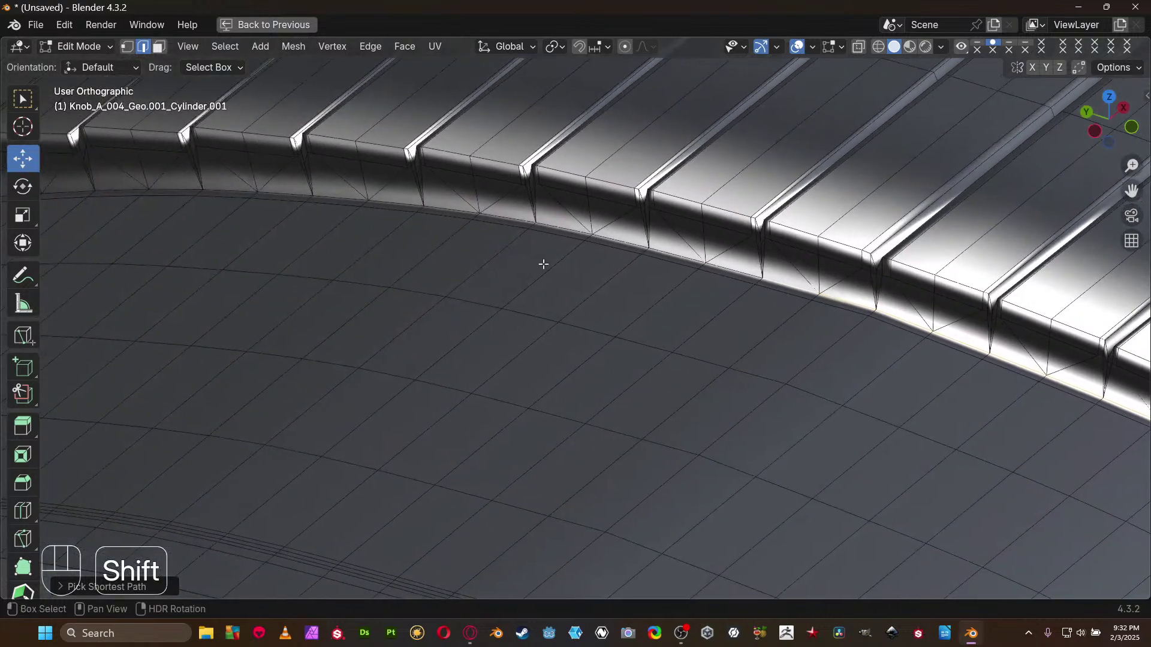
Step: Continue the rim selection over the ring's crest and down its far side, using wireframe display to see the edges
middle_click_drag(54, 216, 537, 270, "shift")
middle_click_drag(442, 279, 481, 289)
middle_click_drag(231, 272, 547, 259, "shift")
right_click(526, 215, "ctrl")
key("shift+z")
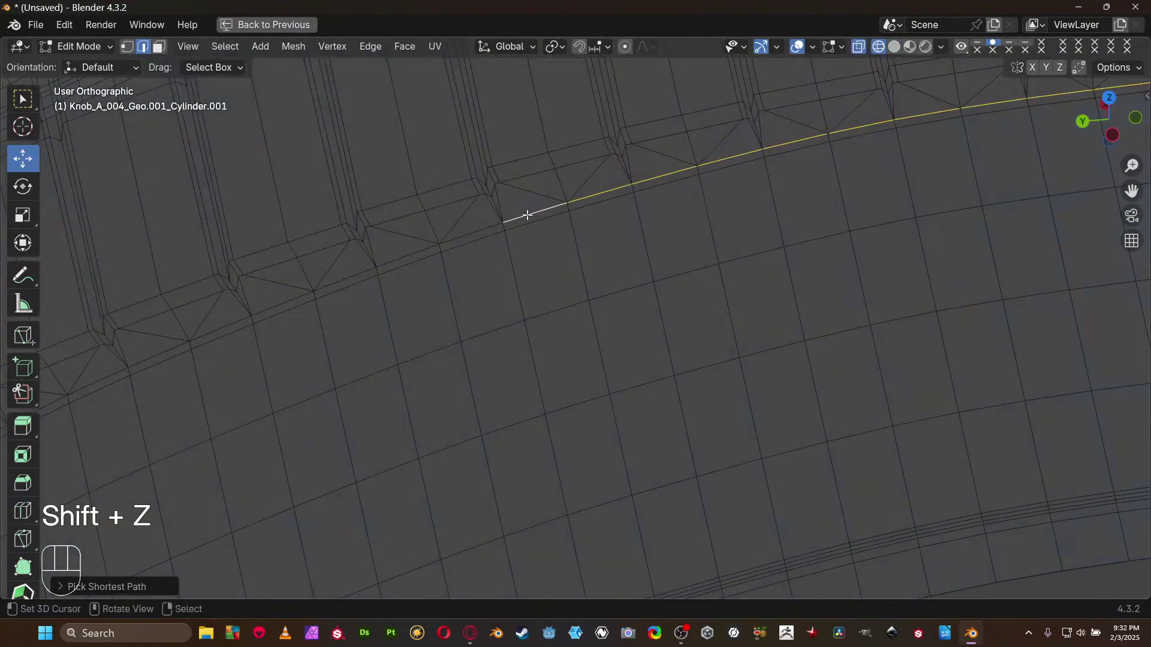
middle_click_drag(296, 330, 724, 211, "shift")
right_click(385, 329, "ctrl")
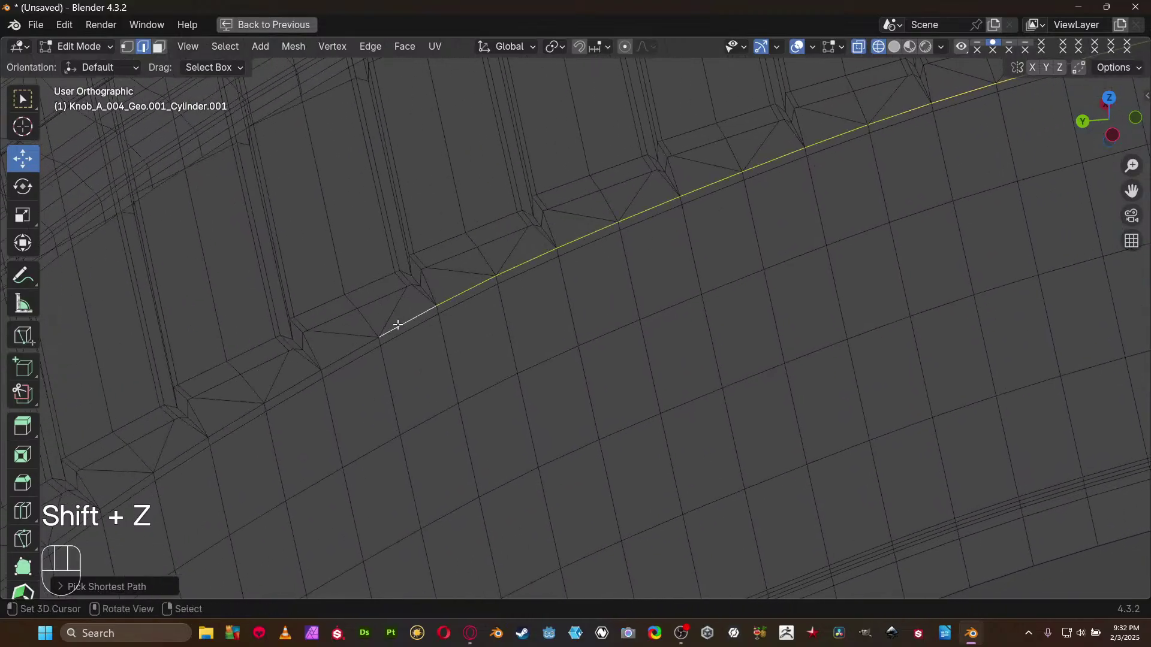
middle_click_drag(385, 329, 565, 241, "shift")
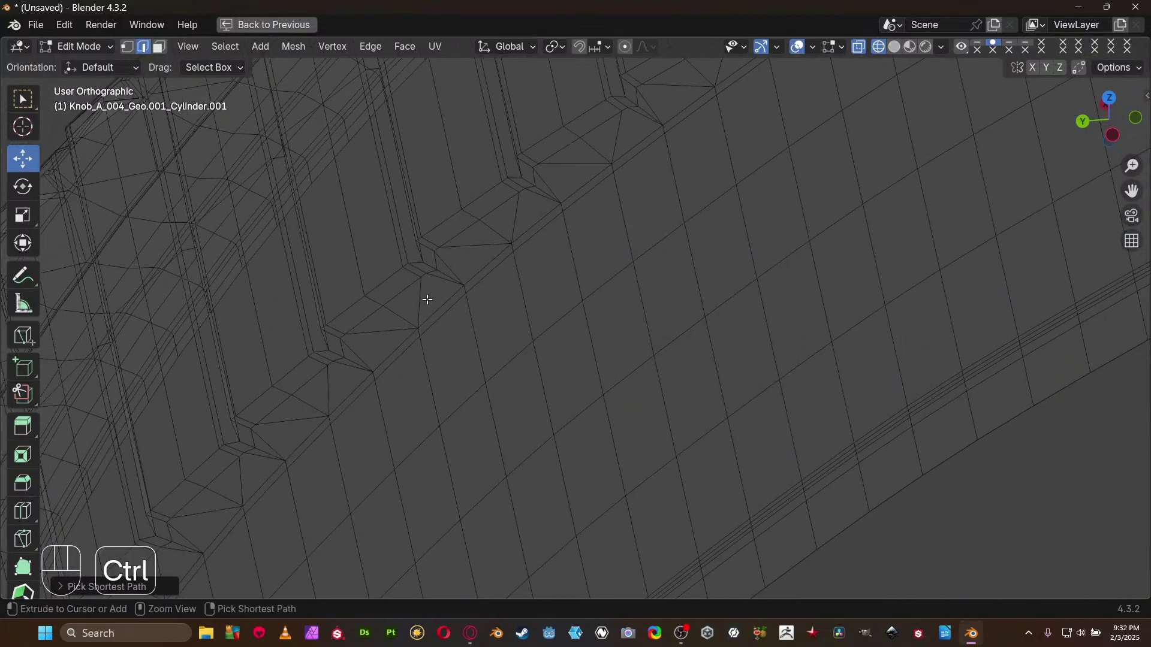
right_click(388, 346, "ctrl")
middle_click_drag(321, 444, 488, 247, "shift")
middle_click_drag(403, 350, 530, 224, "shift")
middle_click_drag(359, 404, 502, 245, "shift")
right_click(465, 296, "ctrl")
Step: Return to solid shading, complete the rim path to the recess's opposite corner, and add the edge loop along its other short end
mouse_move(385, 495)
middle_mouse_down()
mouse_move(447, 455)
mouse_move(585, 178)
middle_mouse_up()
scroll(389, 450, "down", 4)
key("shift+z")
scroll(528, 387, "up", 5)
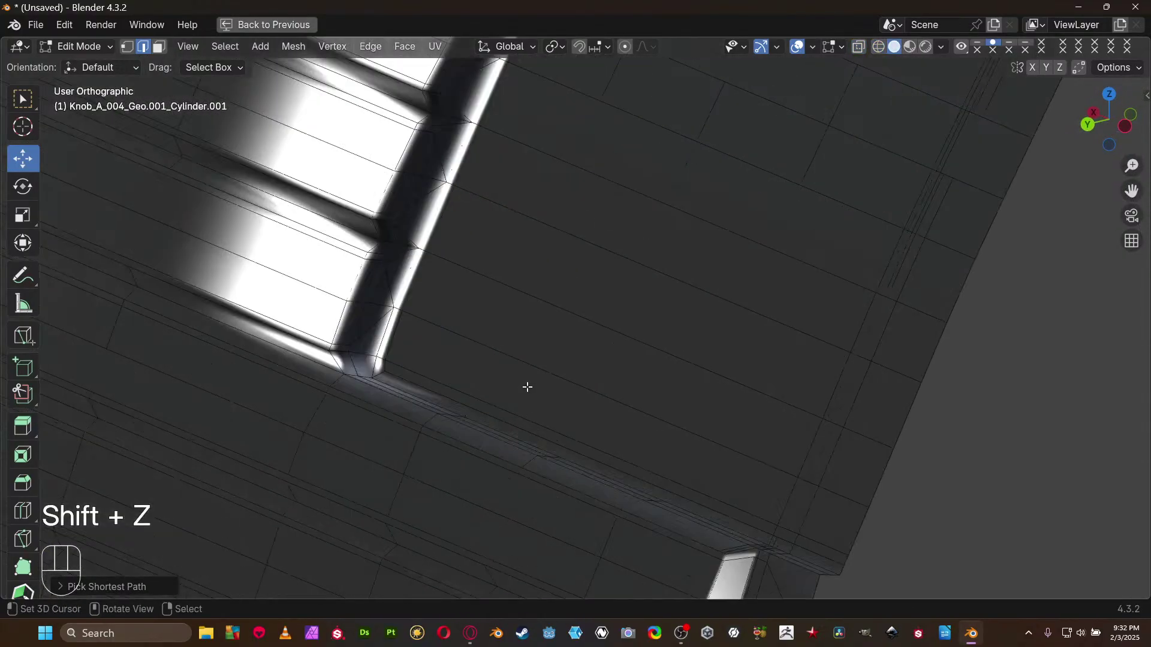
scroll(384, 385, "up", 3)
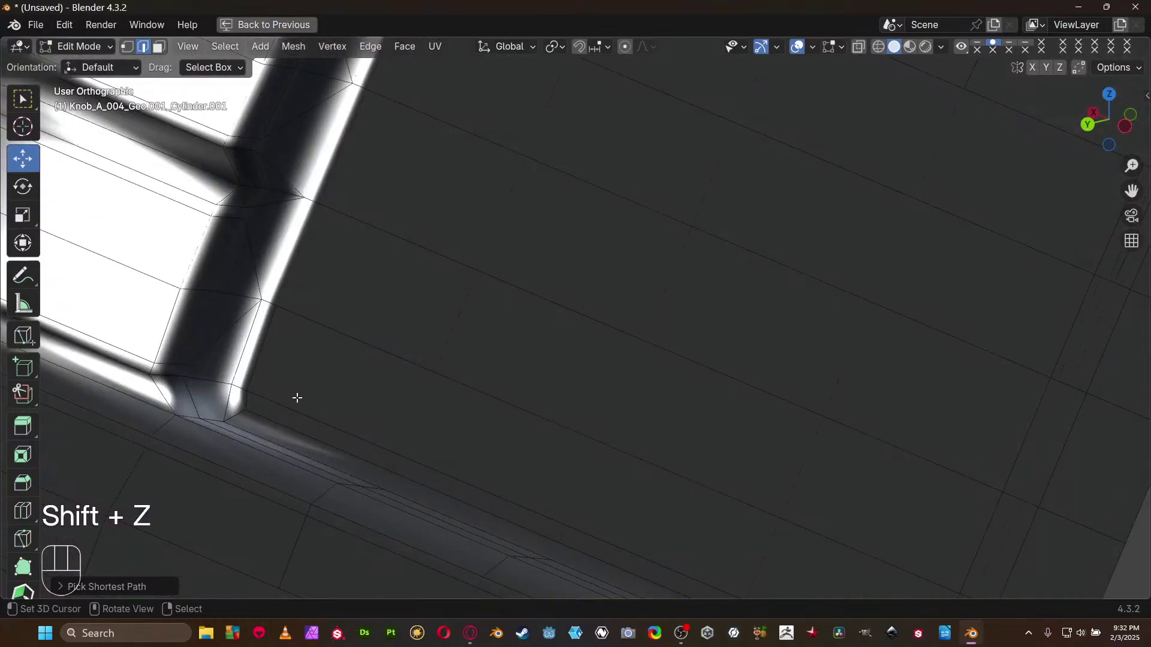
right_click(231, 401, "ctrl")
right_click(316, 455, "alt+shift")
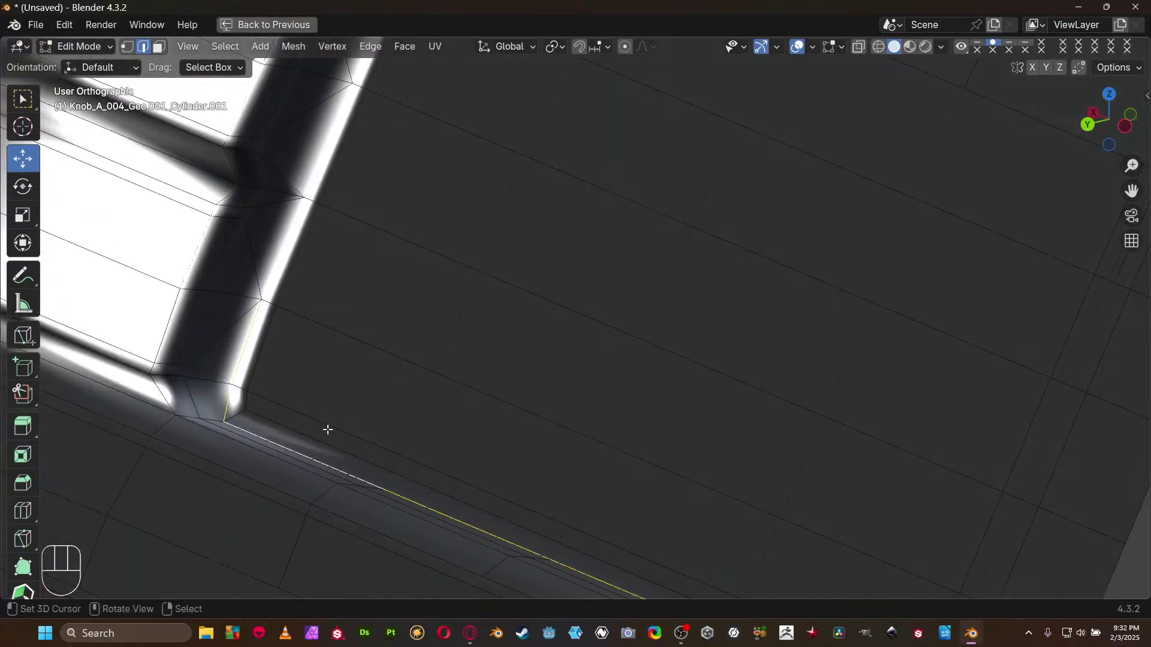
Step: Mark the selected border edges of the recess as a seam
scroll(328, 430, "down", 6)
middle_click_drag(673, 396, 586, 404)
key("ctrl+e")
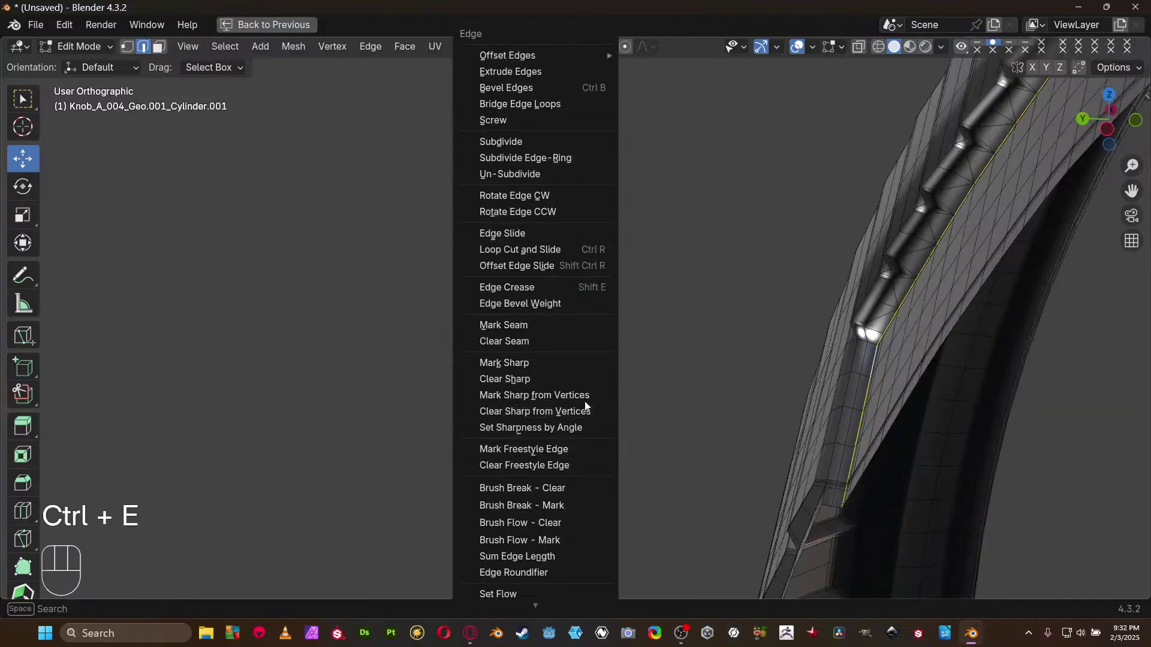
left_click(565, 323)
middle_click_drag(599, 321, 326, 121)
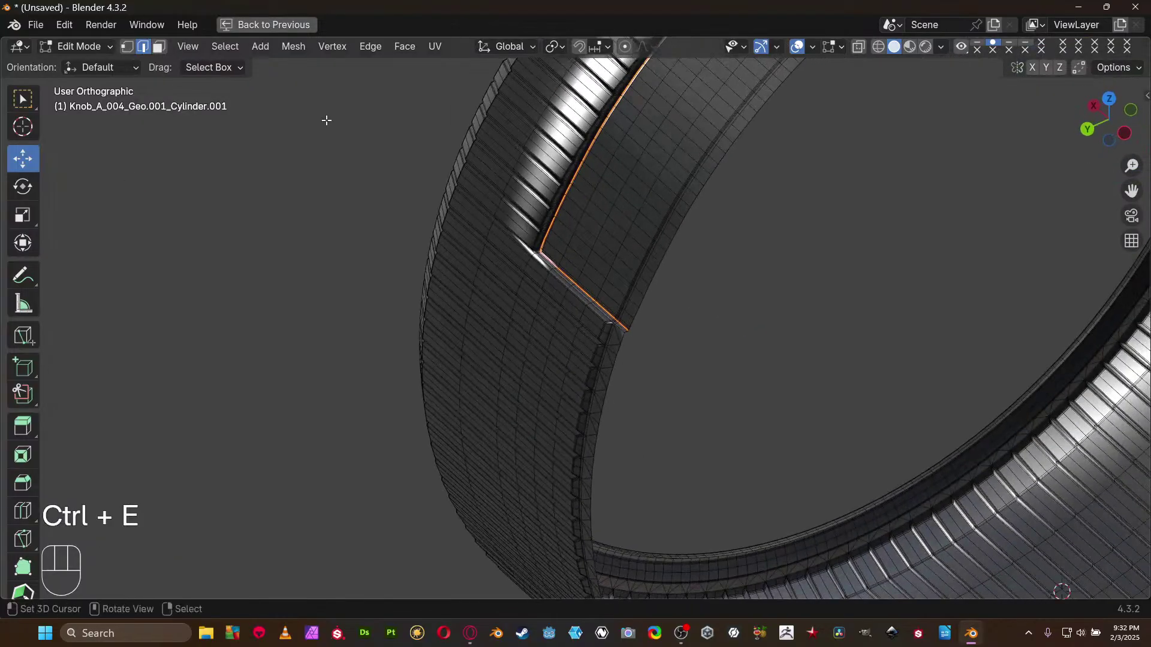
Step: Restore the multi-editor layout, select the knob's entire mesh, and project its UVs from view
left_click(433, 47)
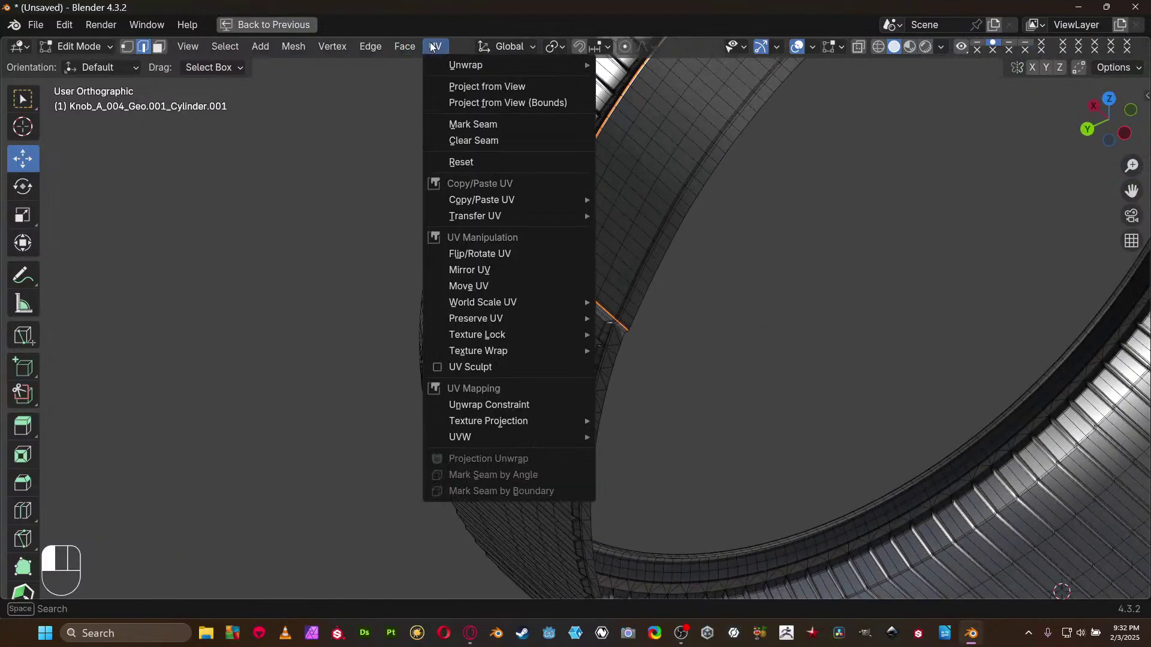
key("ctrl+space")
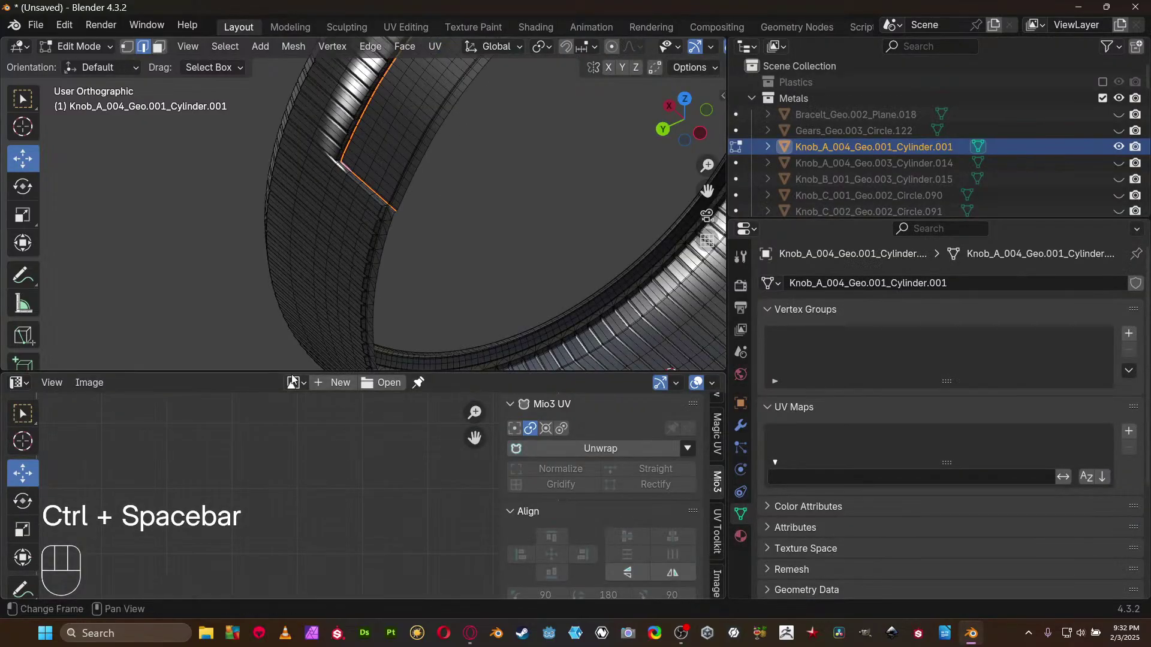
left_click(434, 47)
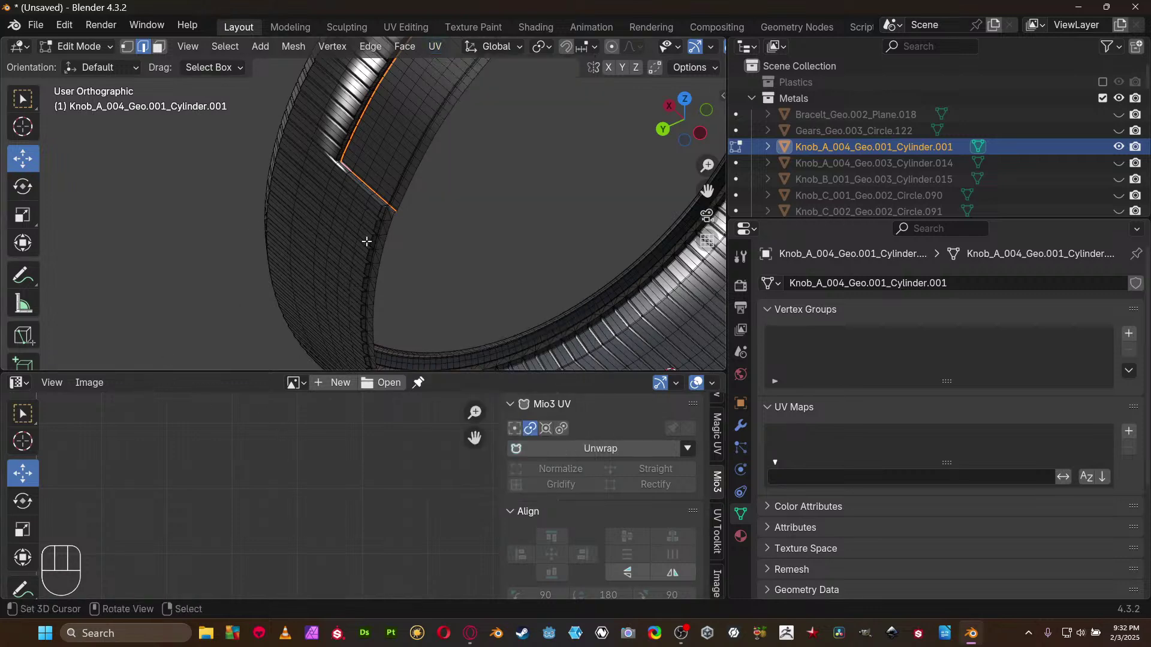
key("a")
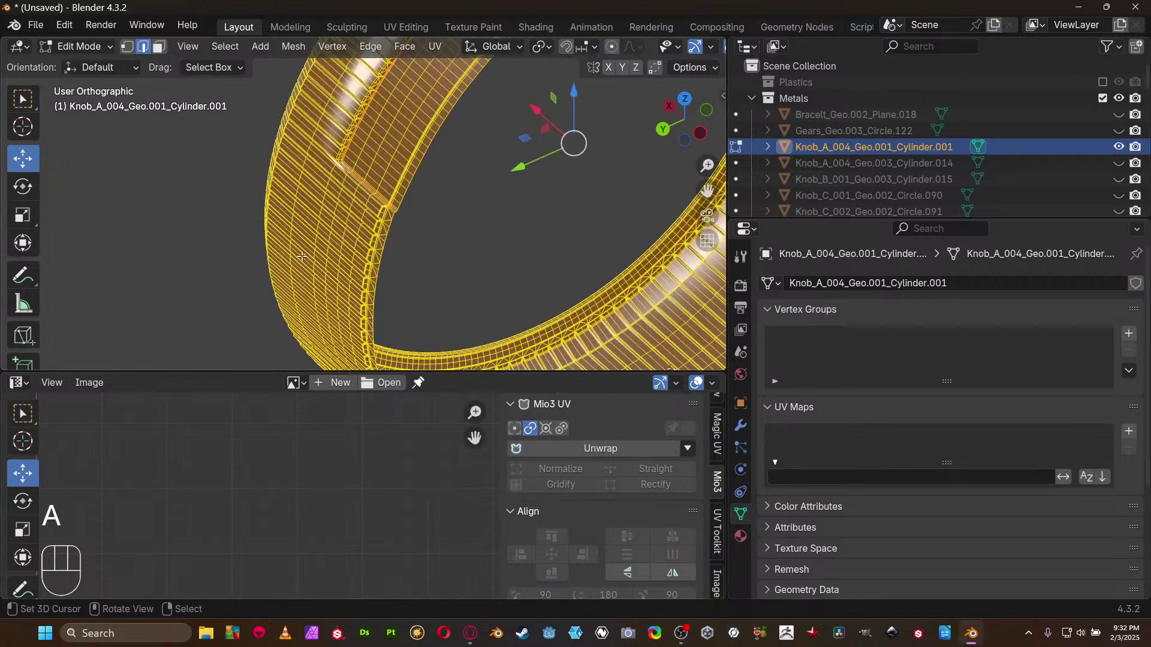
key("u")
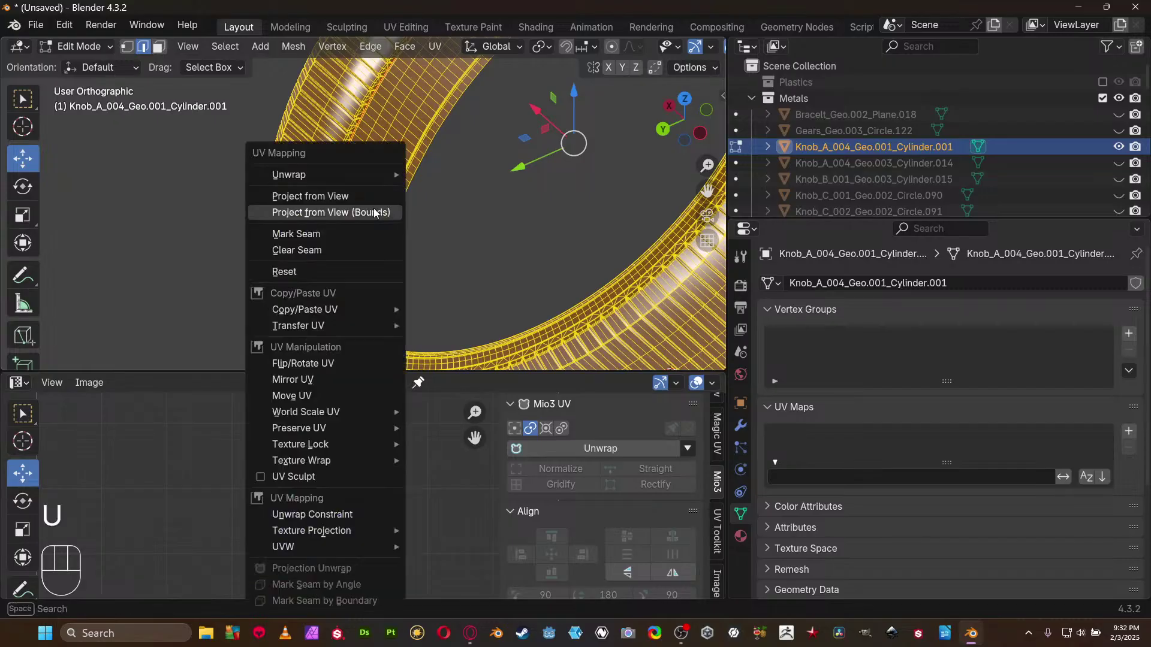
left_click(335, 196)
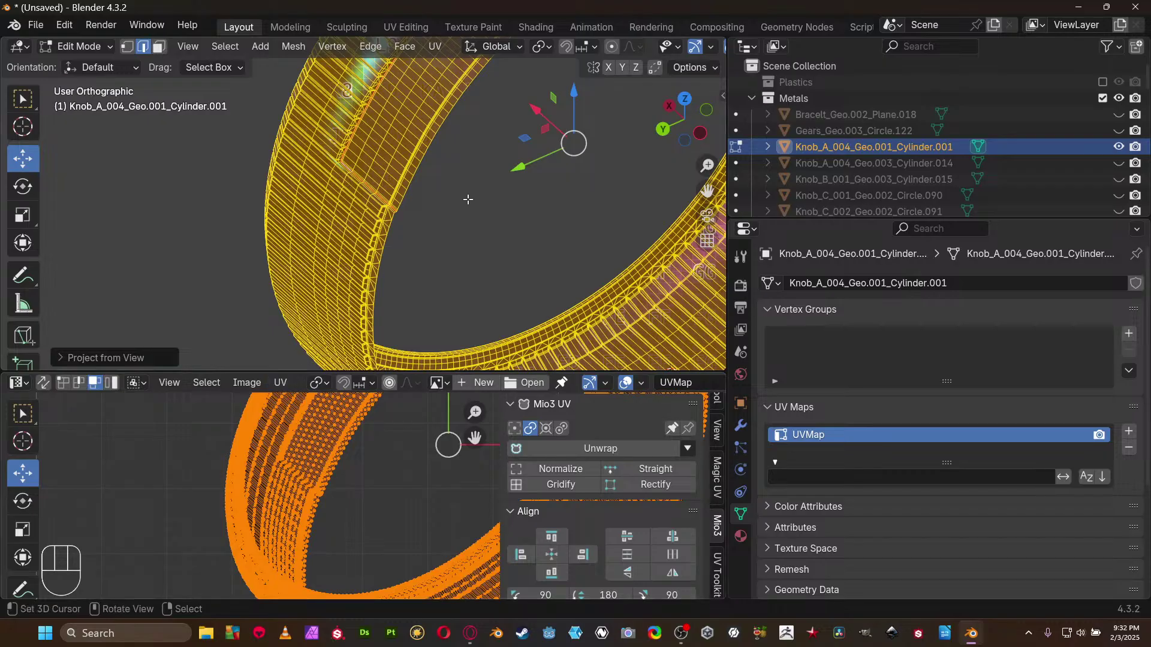
Step: Unwrap the whole knob with the Angle Based method
left_click(280, 382)
mouse_move(344, 33)
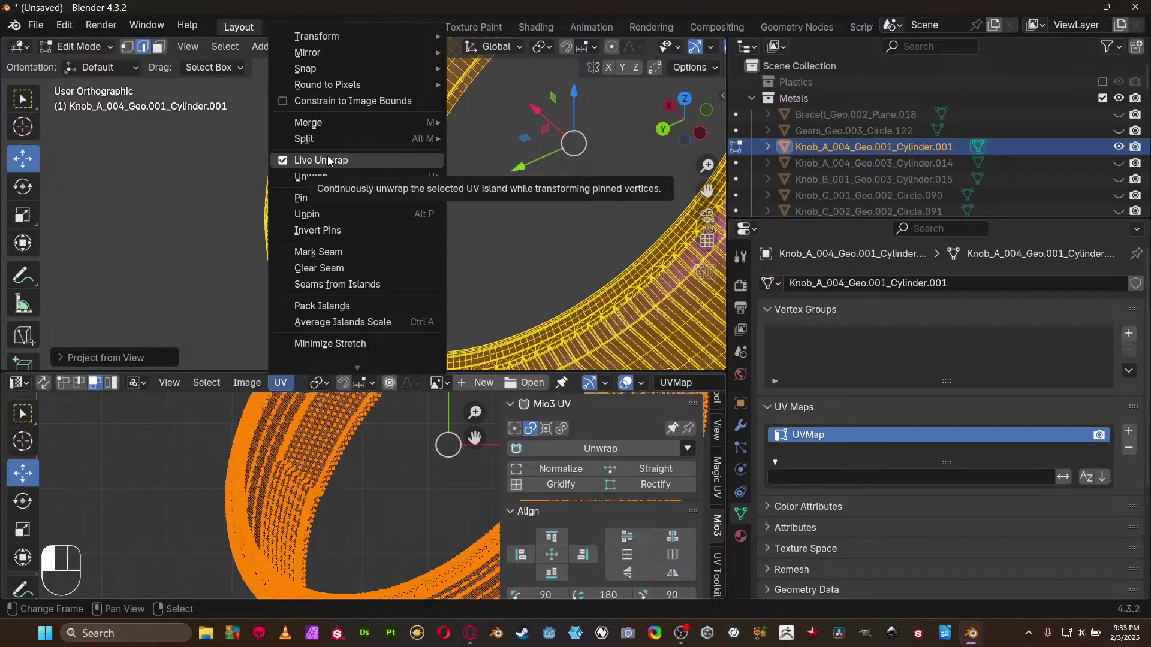
left_click(358, 472)
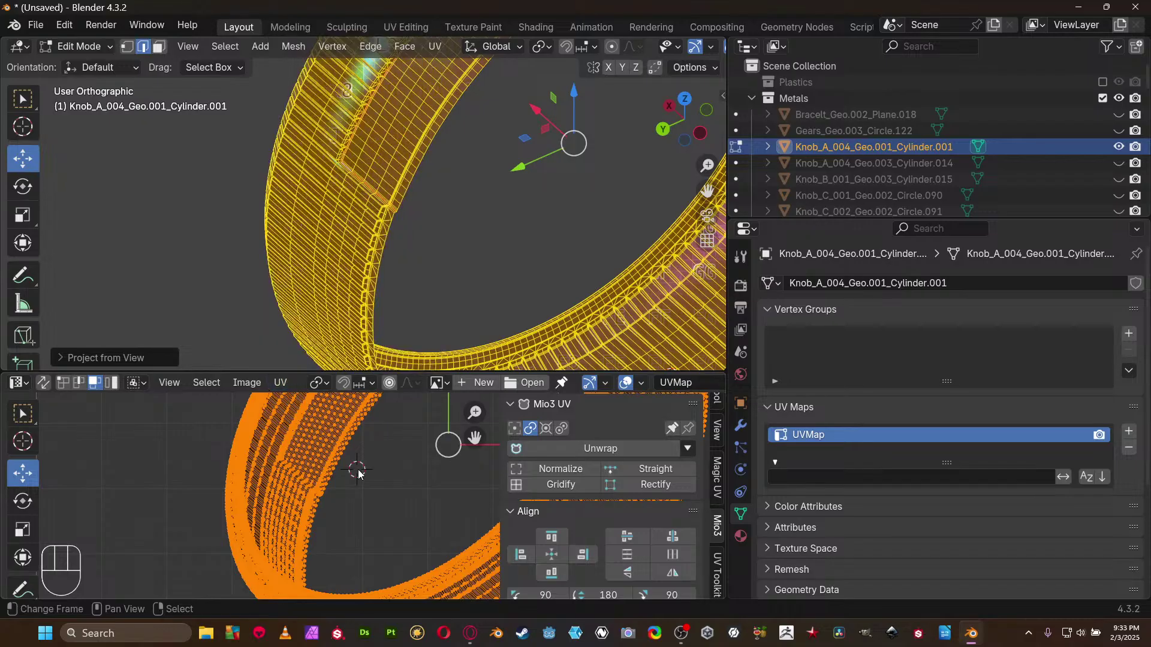
scroll(362, 476, "down", 6)
middle_click_drag(377, 467, 362, 474, "shift")
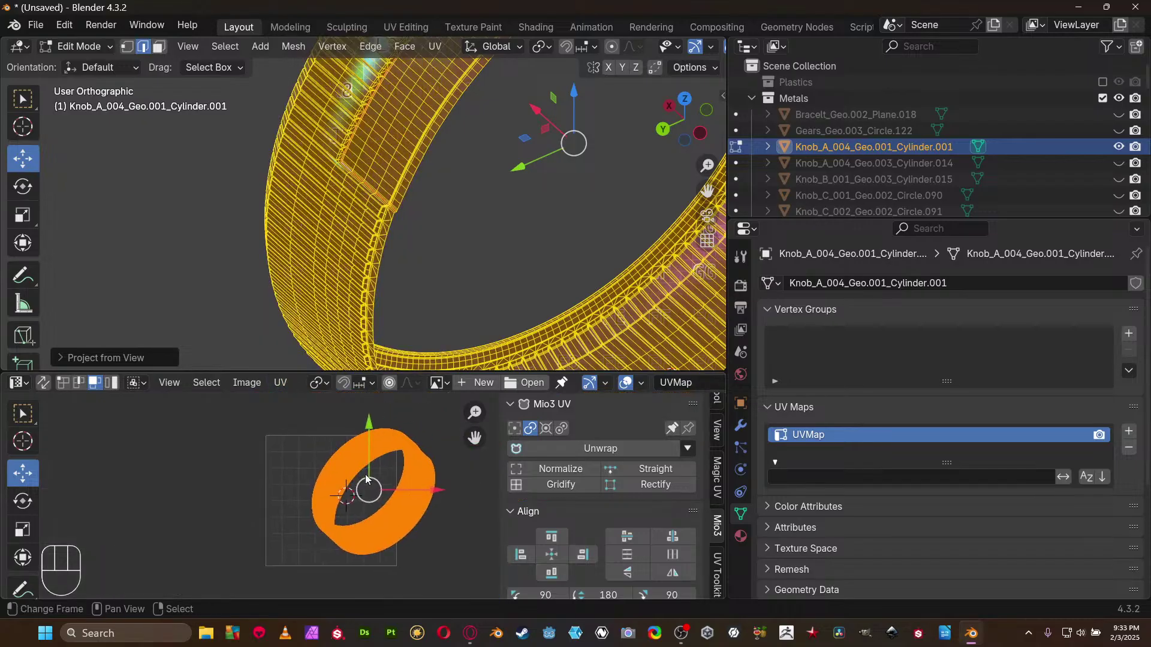
key("u")
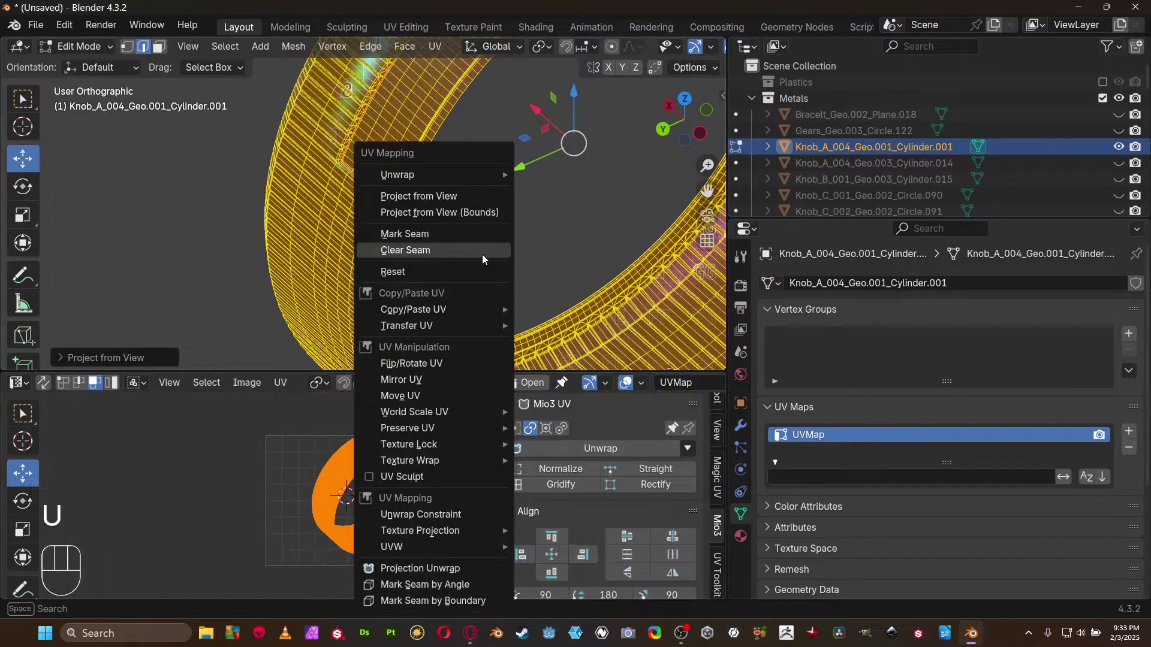
mouse_move(457, 175)
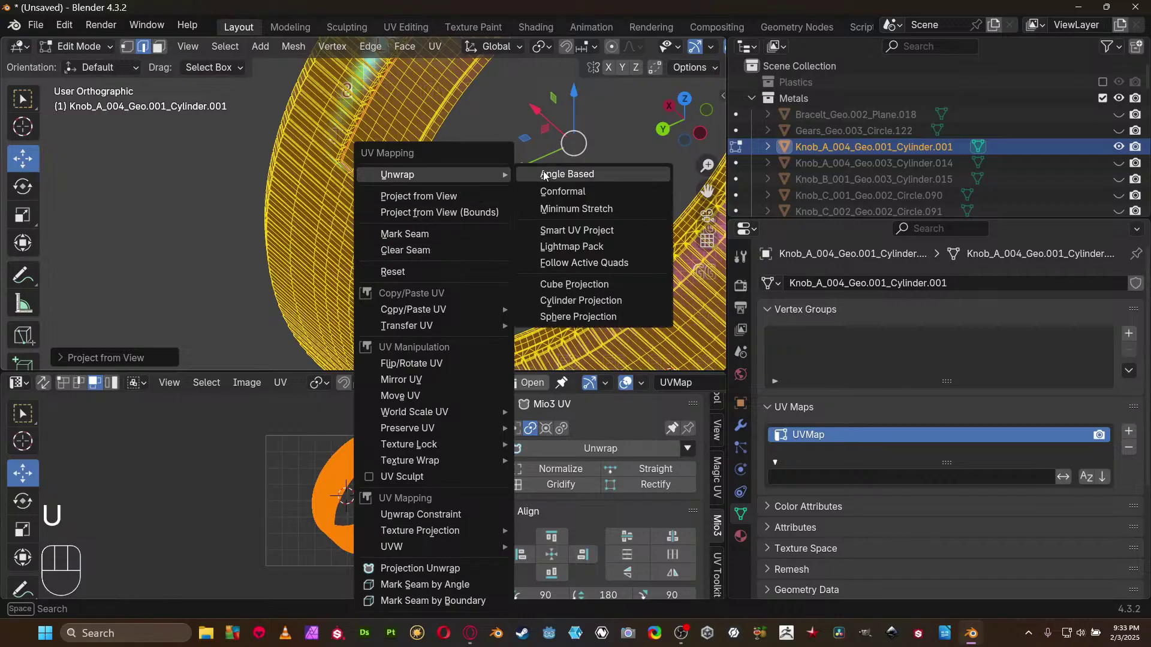
left_click(543, 174)
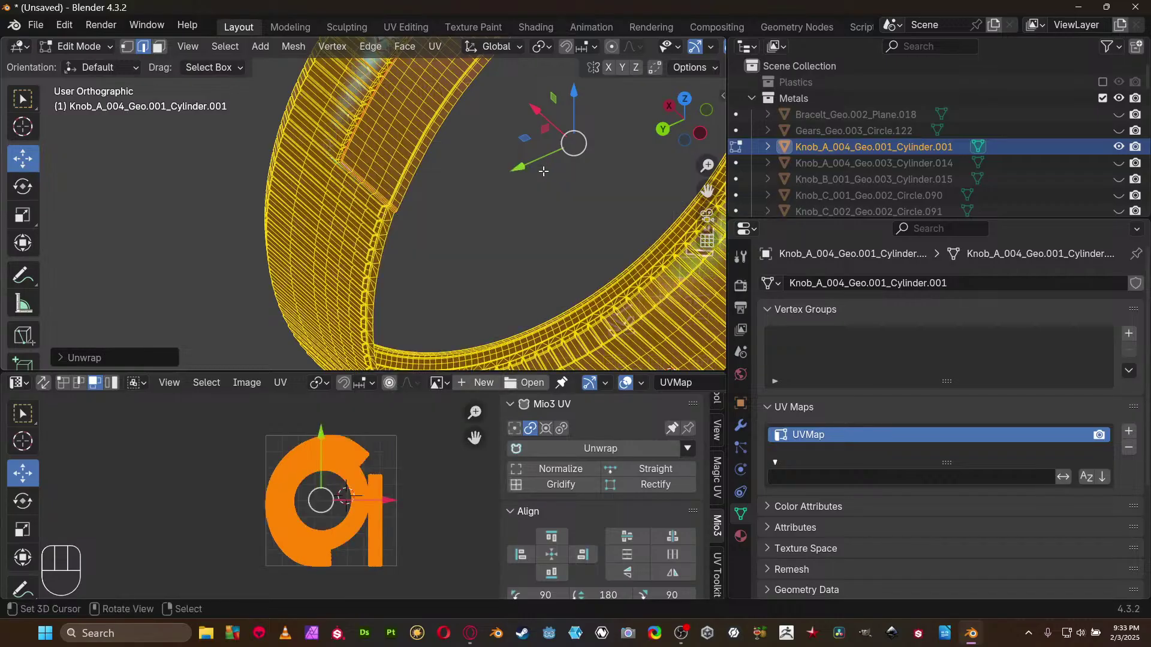
Step: Maximize the 3D viewport, switch to wireframe, and select the edge loop at the ring's lowest groove in the left orthographic view
key("ctrl+space")
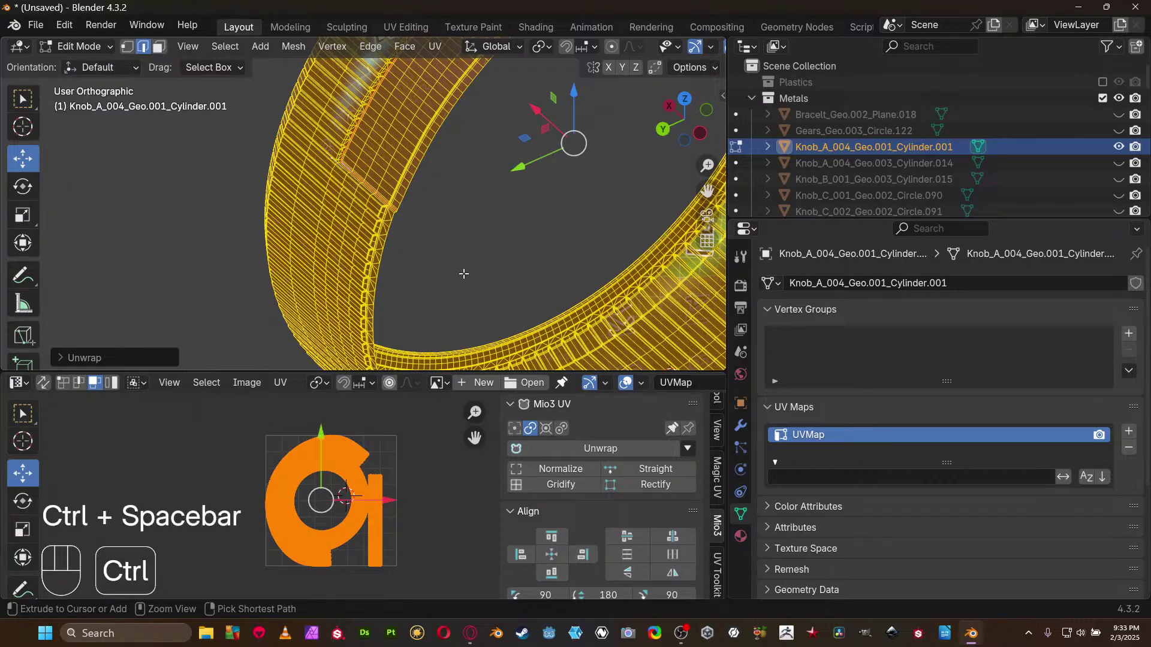
scroll(480, 270, "down", 5)
middle_click_drag(709, 360, 632, 355)
middle_click_drag(702, 430, 582, 333, "shift")
middle_click_drag(608, 385, 594, 354)
middle_click_drag(616, 403, 565, 325, "alt")
middle_click_drag(573, 340, 577, 381)
scroll(600, 399, "up", 5)
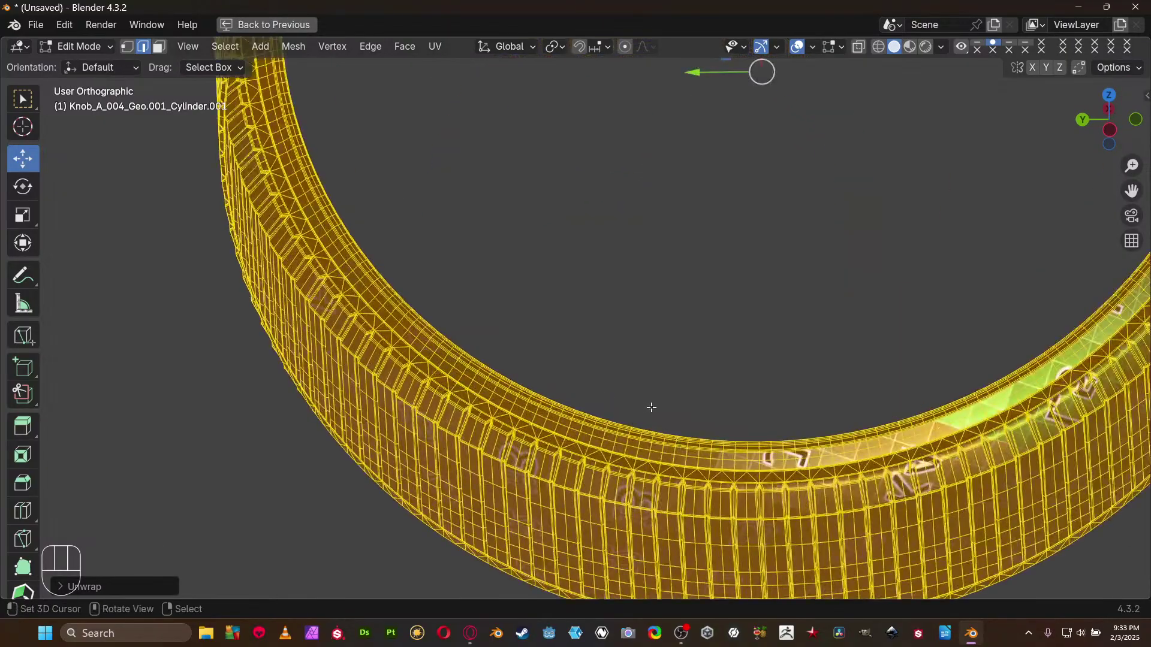
middle_click_drag(650, 406, 652, 368, "alt")
key("shift+z")
middle_click_drag(681, 437, 514, 69, "shift")
middle_click_drag(630, 383, 598, 373)
scroll(599, 373, "up", 5)
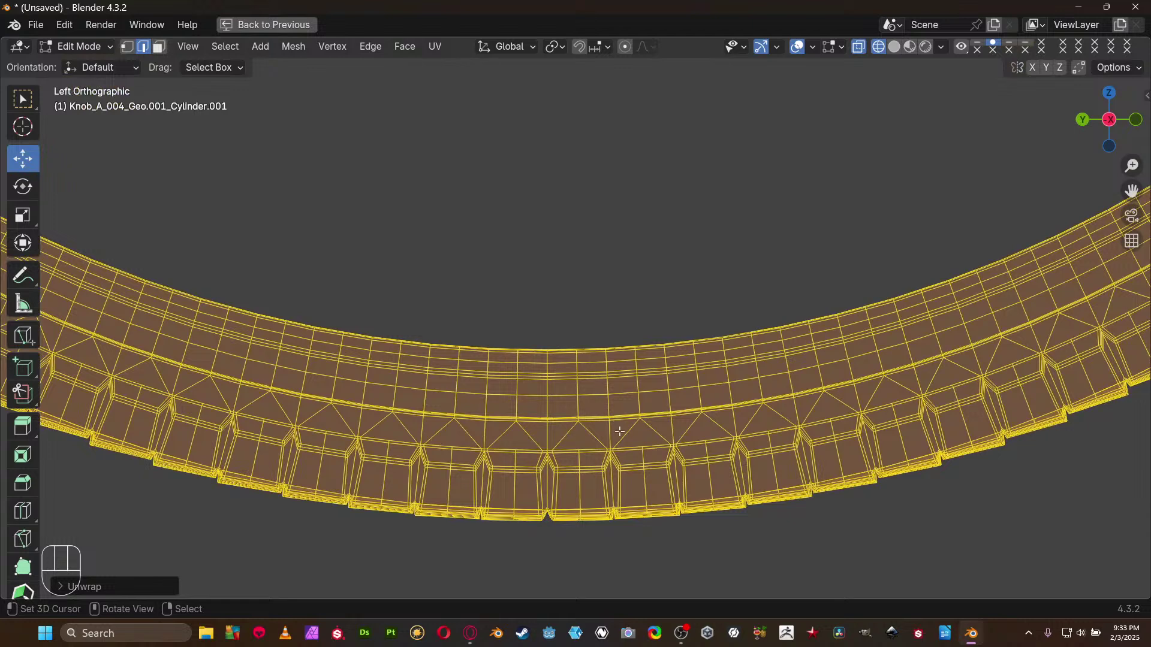
left_click(550, 492, "alt")
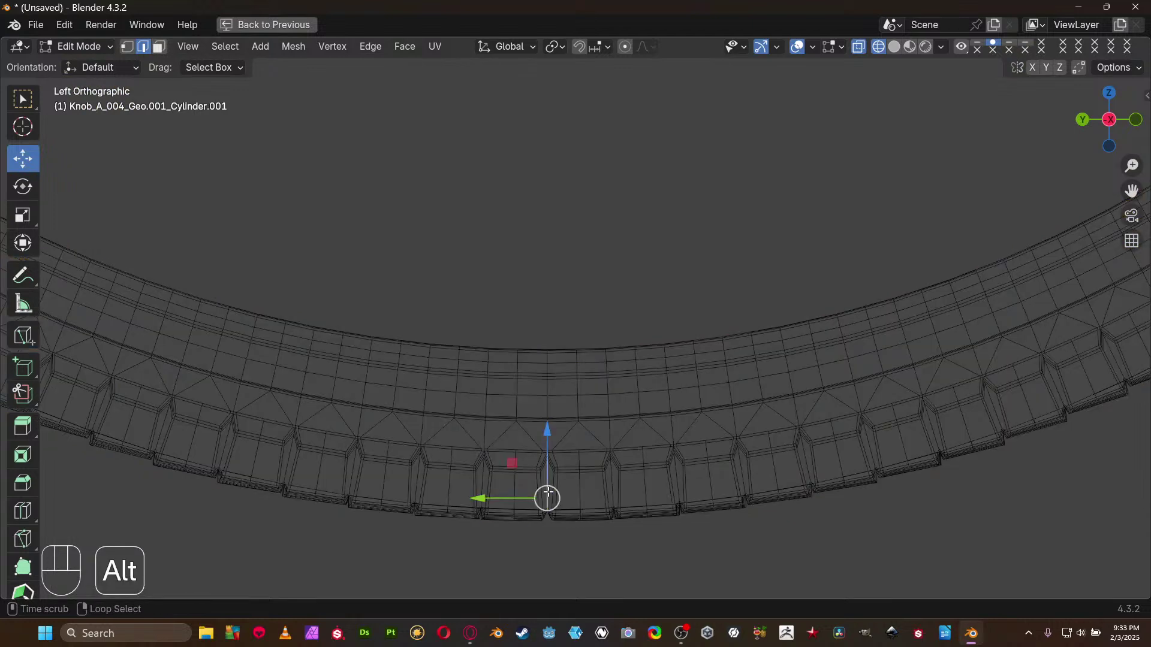
Step: Extend the selection with the aligned inner and middle edges so the line crosses the ring's full profile
scroll(537, 381, "up", 3)
middle_click_drag(537, 367, 532, 269, "shift")
right_click_drag(501, 248, 536, 425, "shift")
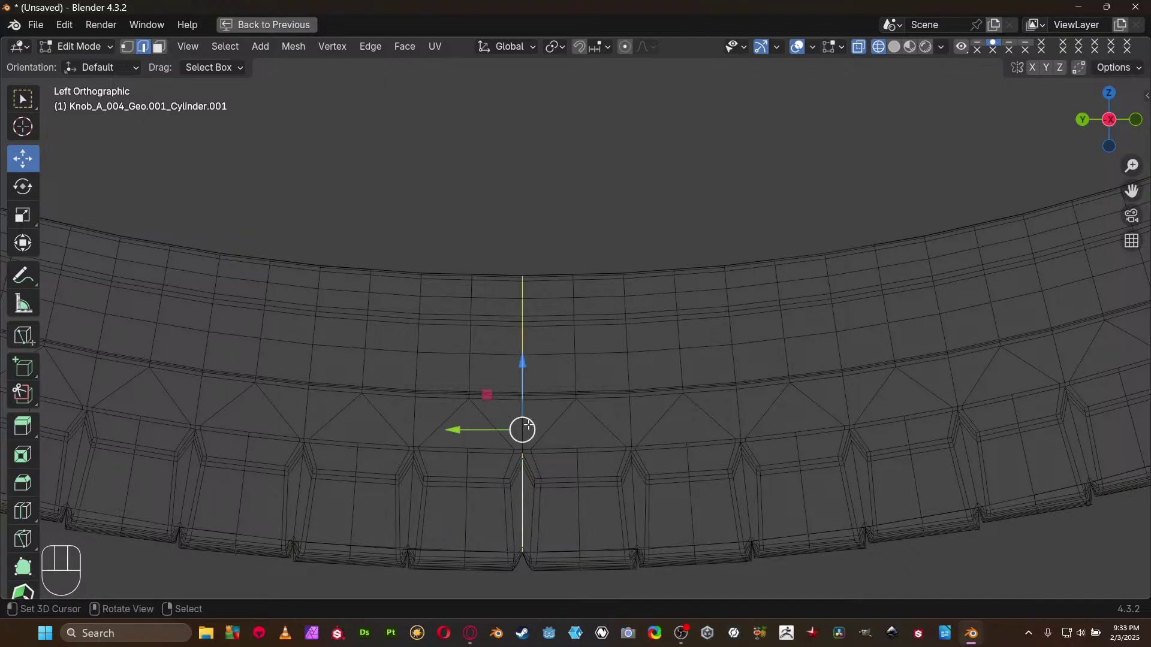
right_click(520, 424, "alt+shift")
middle_click_drag(515, 477, 512, 313, "shift")
scroll(512, 317, "up", 5)
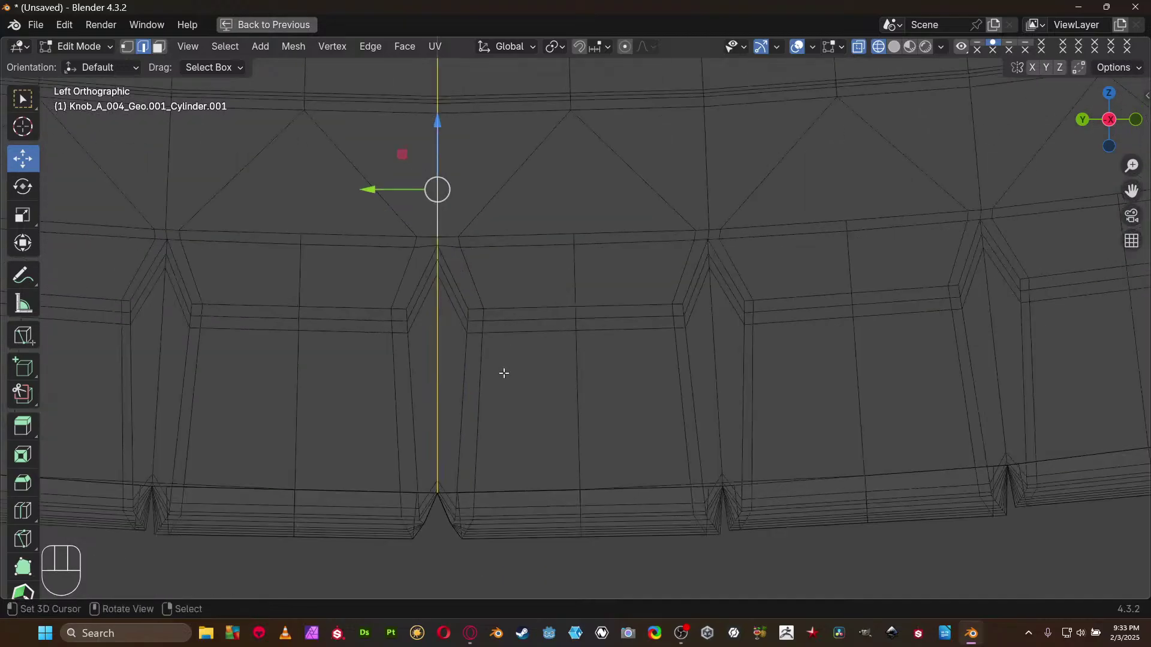
right_click_drag(431, 456, 442, 509, "shift")
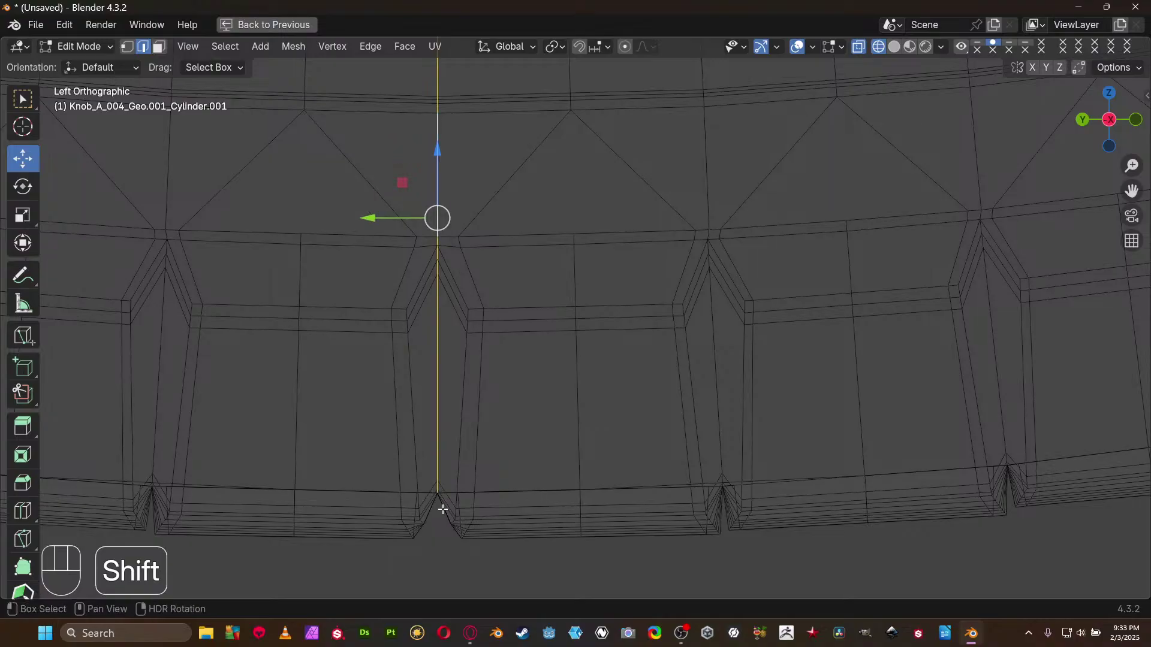
Step: Inspect the selected line of edges from several sides in solid and wireframe shading, and restore the multi-editor layout
scroll(534, 422, "down", 6)
key("shift+z")
scroll(534, 421, "down", 7)
mouse_move(499, 401)
middle_mouse_down()
mouse_move(696, 403)
mouse_move(755, 377)
middle_mouse_up()
key("shift+z")
middle_click_drag(459, 355, 484, 295)
key("shift+z")
mouse_move(509, 218)
middle_mouse_down("shift")
mouse_move(542, 367)
mouse_move(563, 377)
middle_mouse_up("shift")
key("shift+z")
scroll(587, 365, "down", 4)
middle_click_drag(627, 281, 632, 344)
key("shift+z")
key("ctrl+space")
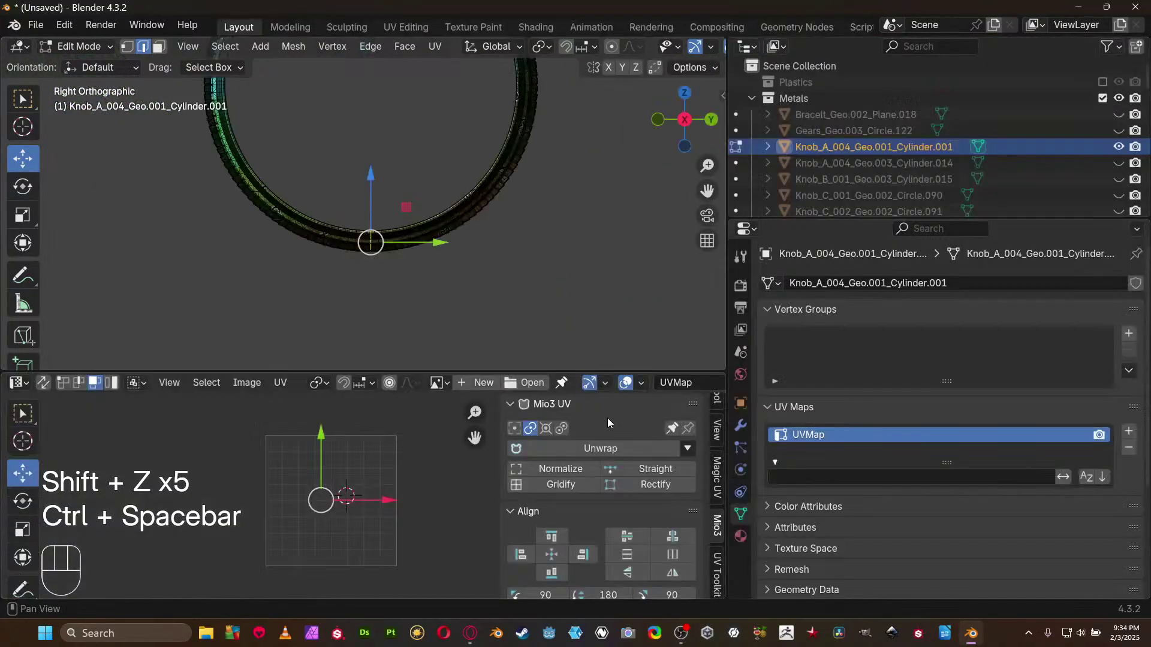
middle_click_drag(442, 255, 127, 336)
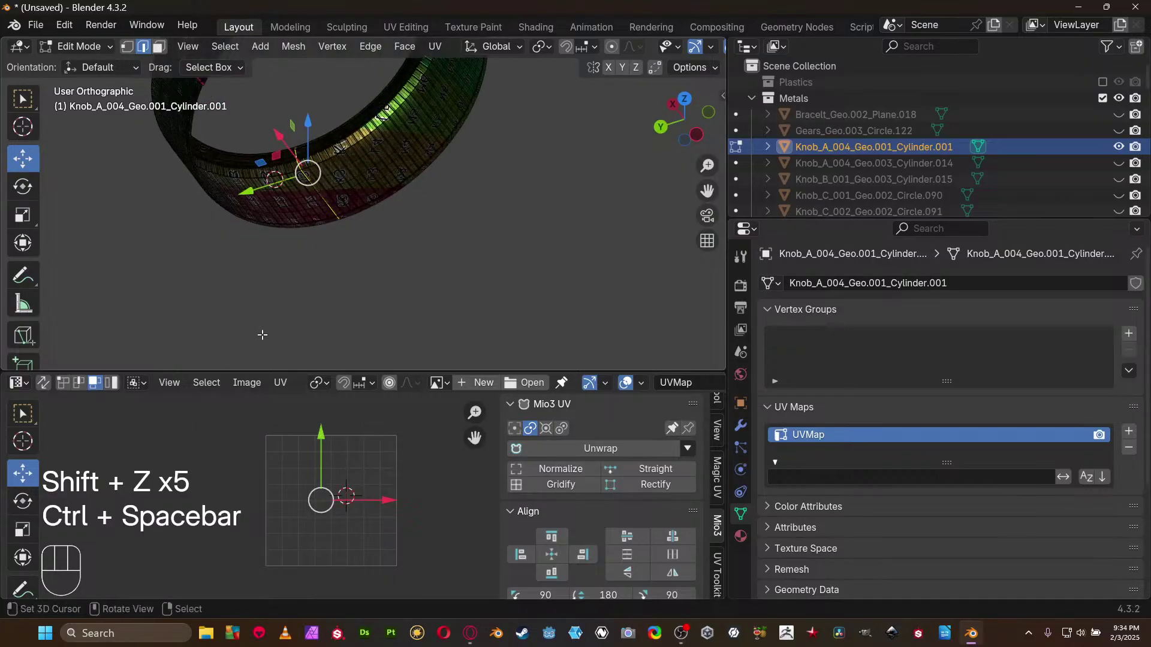
scroll(365, 200, "up", 3)
middle_click_drag(308, 189, 292, 250, "shift")
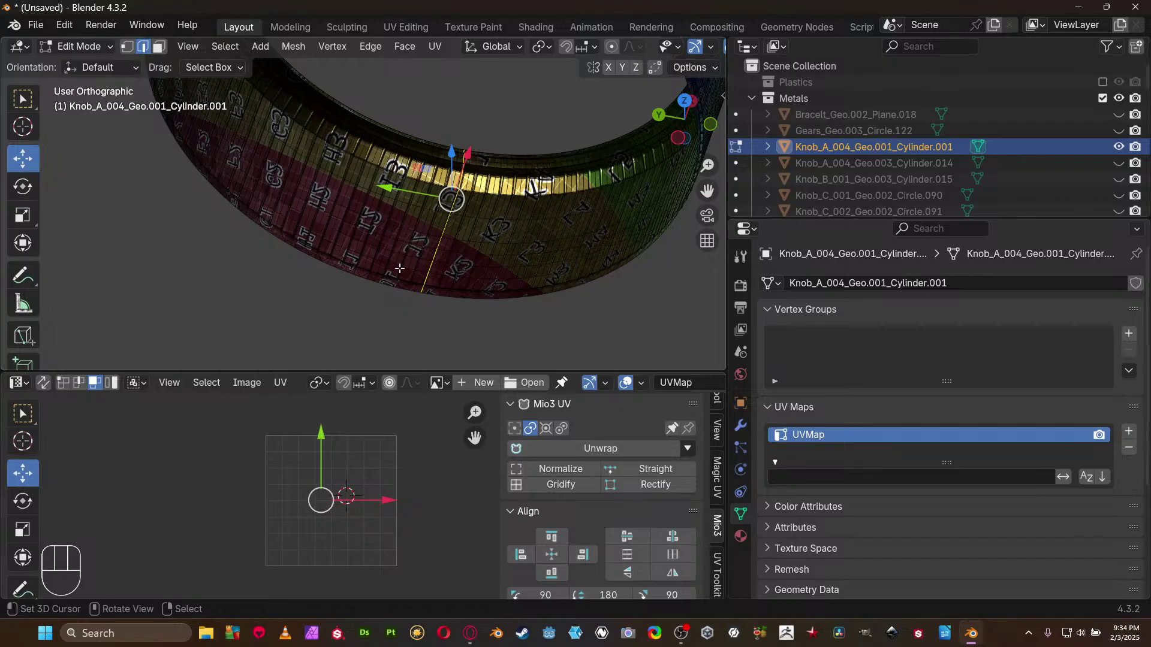
key("a")
left_click(415, 176)
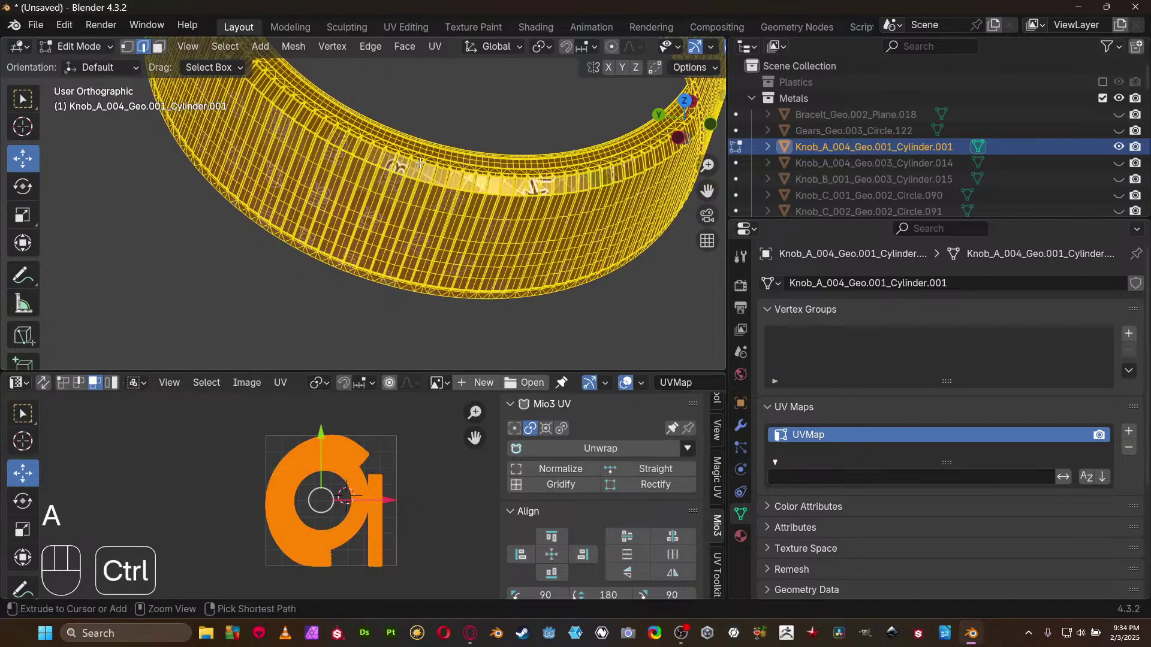
key("ctrl+z")
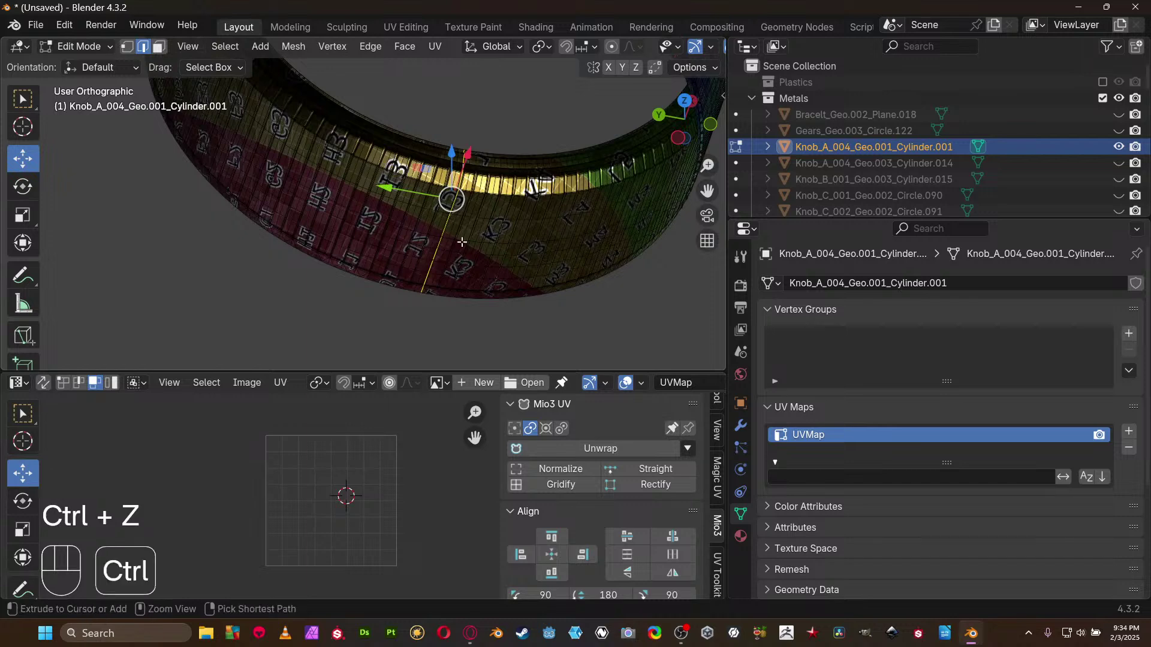
Step: Mark the selected line of edges across the ring as a seam and select the entire mesh
key("ctrl+e")
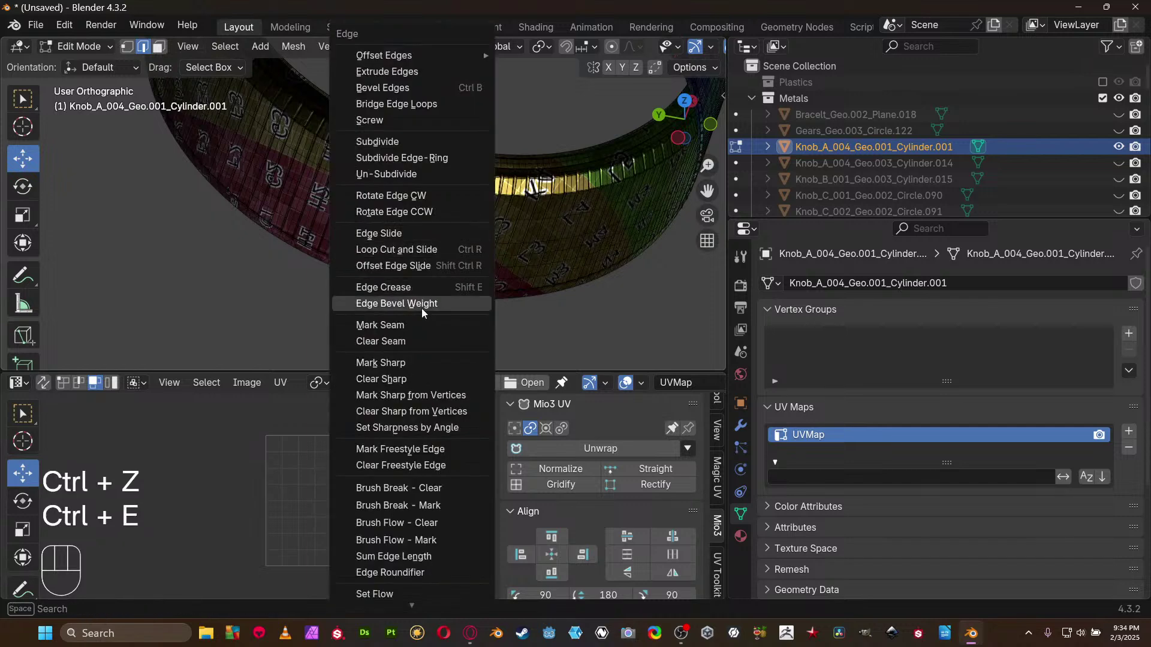
left_click(418, 325)
key("a")
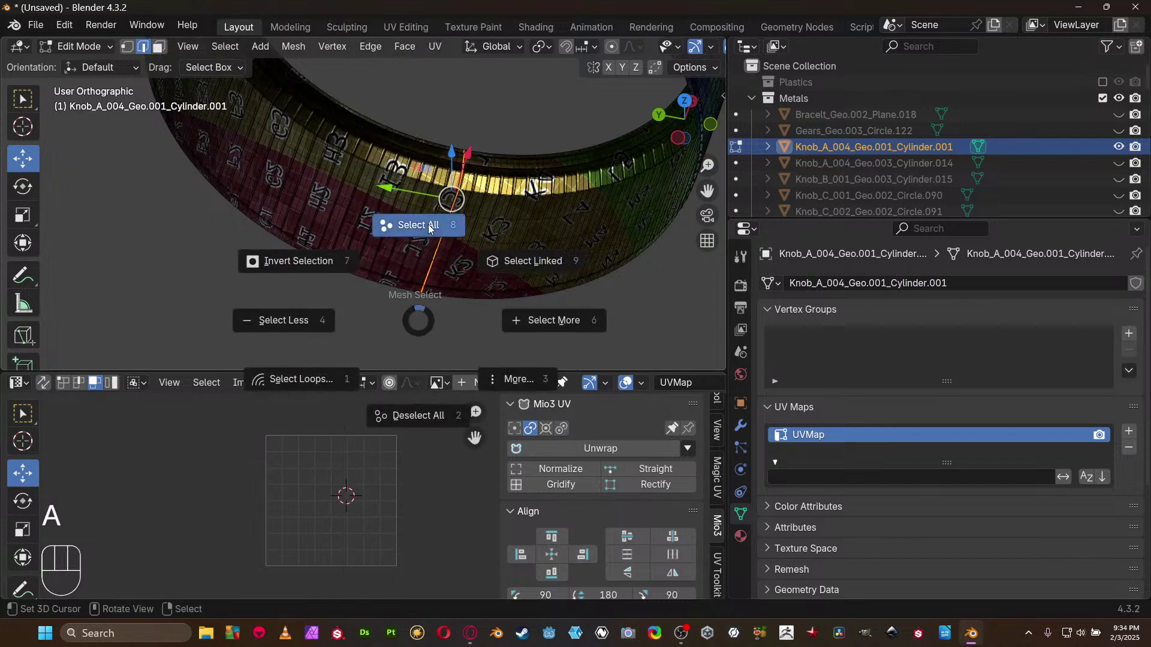
left_click(429, 224)
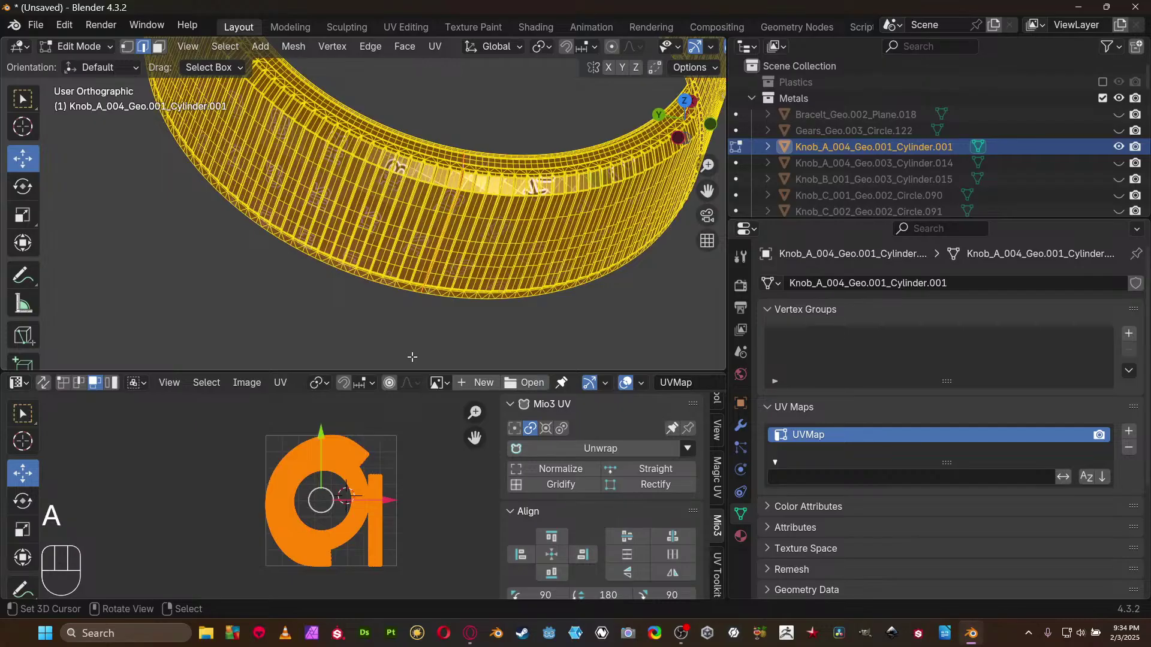
Step: Enable Live Unwrap in the active tool's UV options for the 3D viewport
left_click(282, 382)
mouse_move(357, 29)
left_click(737, 260)
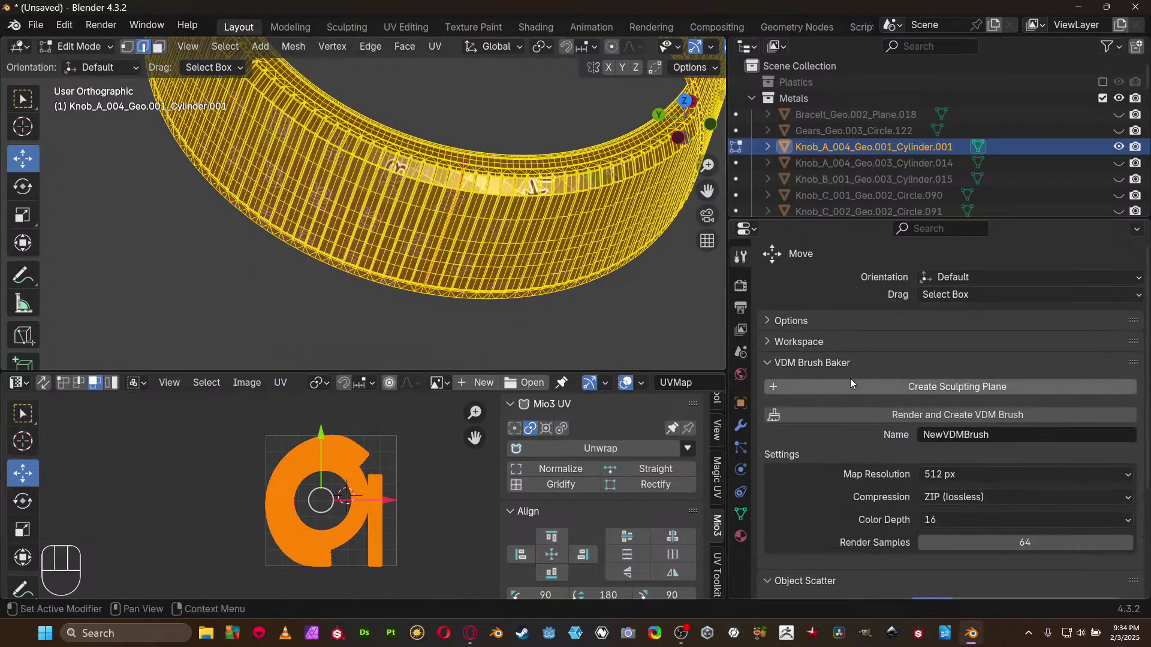
left_click(831, 319)
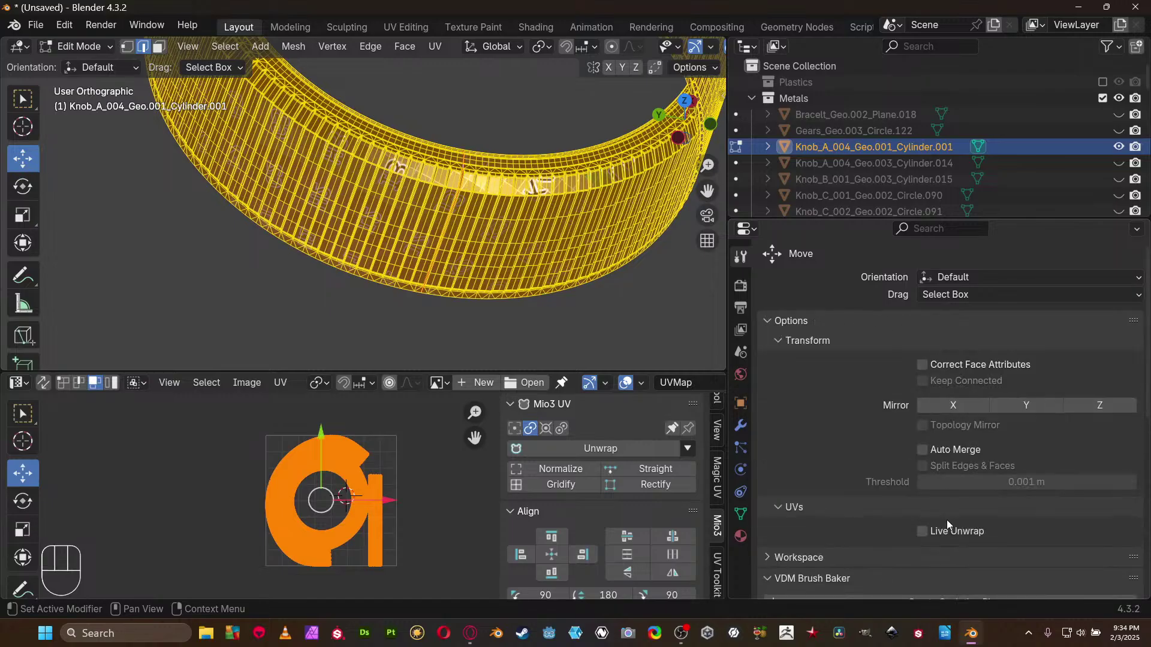
left_click(922, 532)
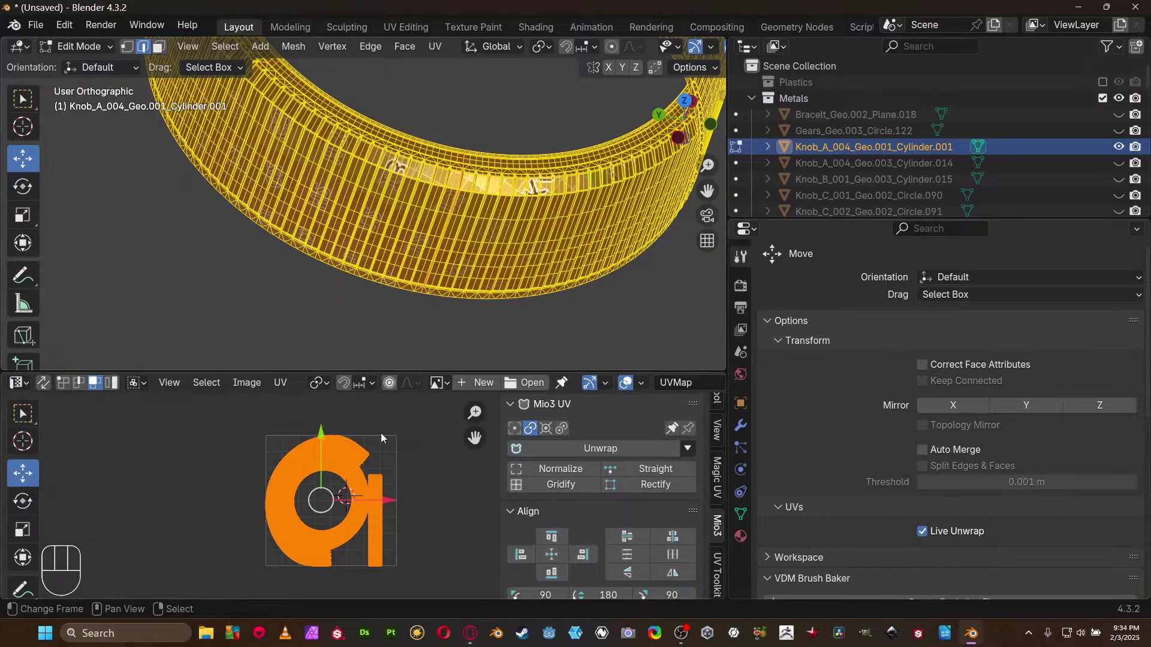
Step: Unwrap the whole knob with the Minimum Stretch method and examine the resulting islands in the maximized UV editor
key("u")
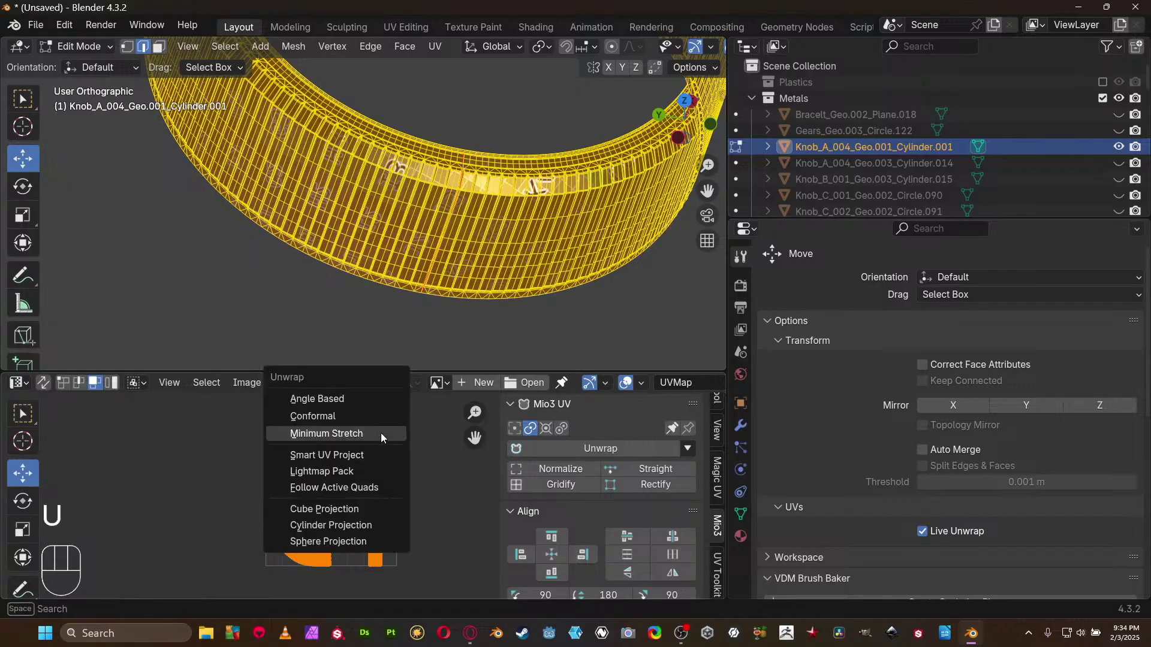
left_click(380, 433)
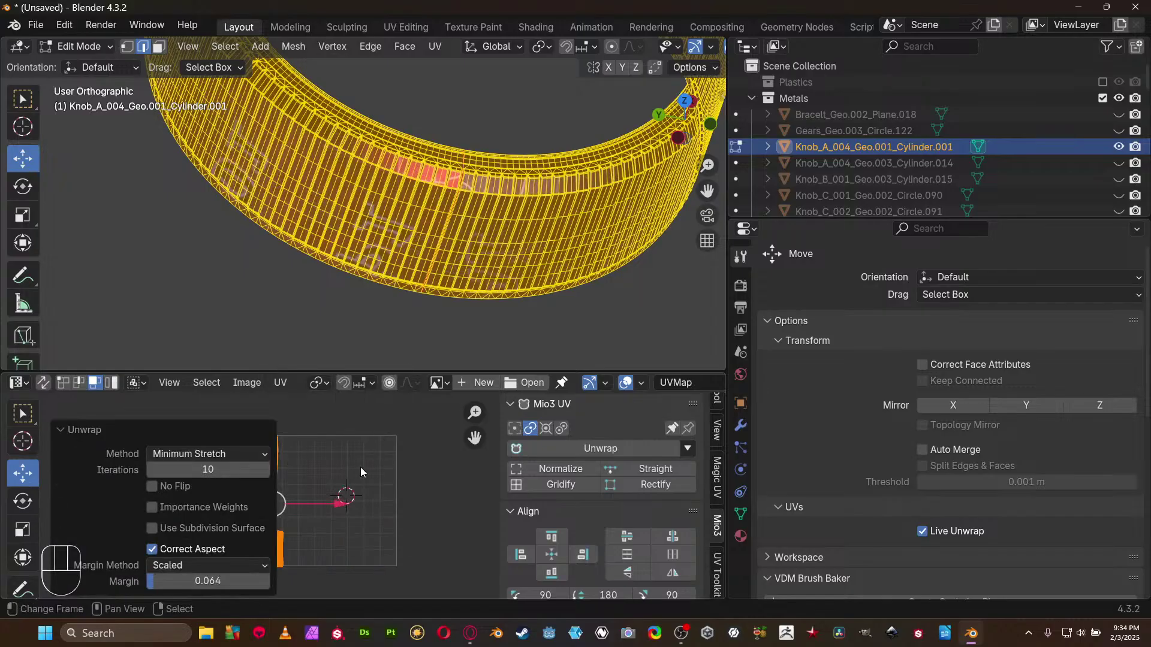
key("ctrl+space")
scroll(493, 347, "up", 5)
middle_click_drag(519, 305, 892, 220)
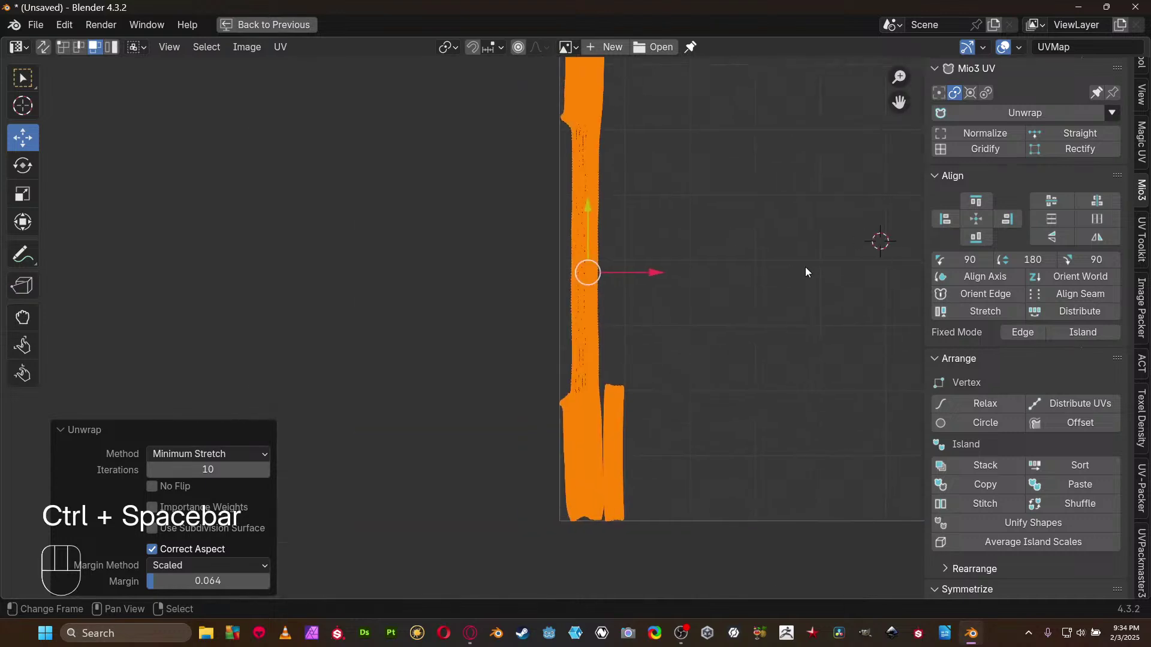
scroll(804, 267, "up", 4)
middle_click_drag(668, 221, 626, 341)
scroll(600, 359, "up", 5)
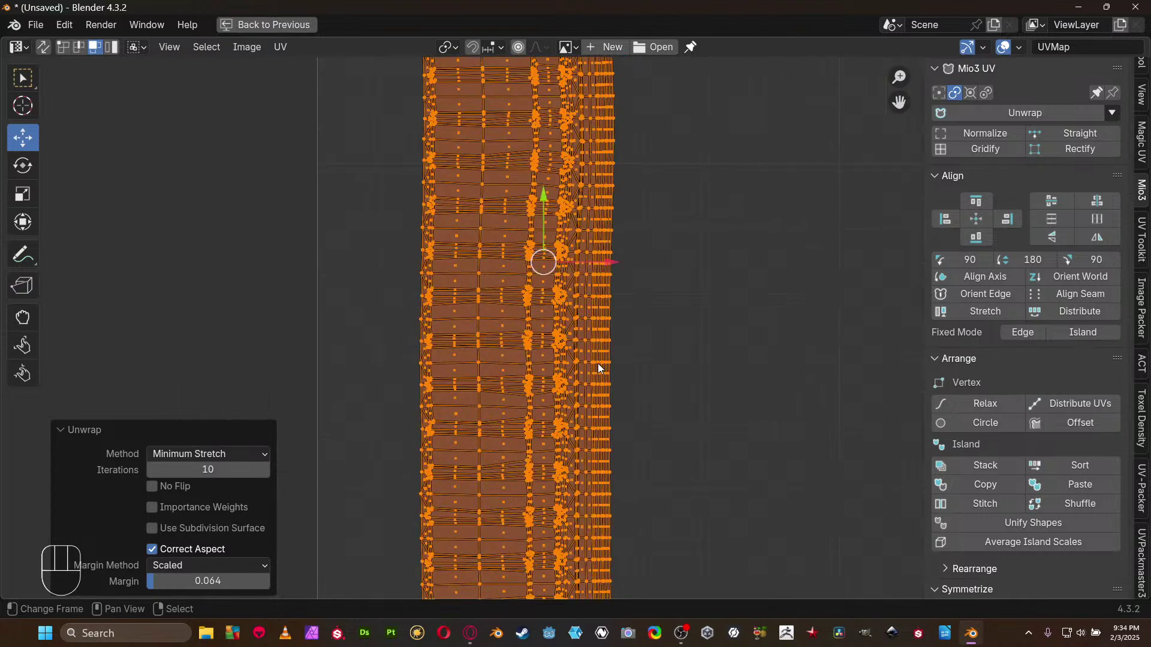
scroll(598, 363, "down", 8)
scroll(603, 359, "up", 3)
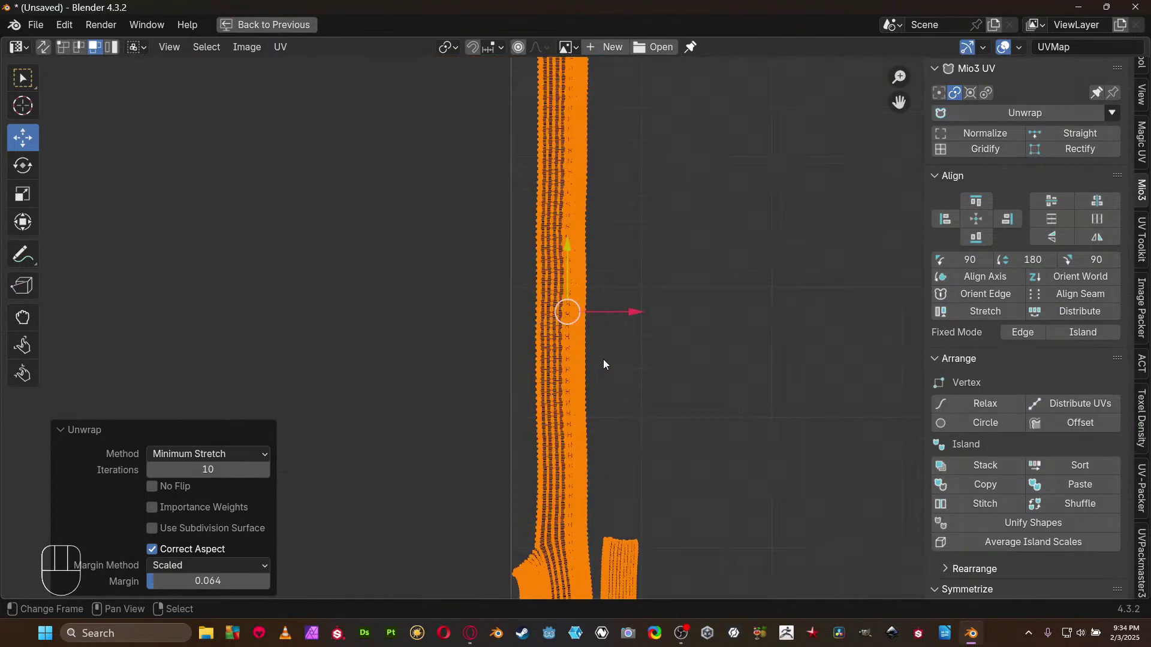
Step: Select the row of UV vertices across the long island's full width, mark it as a seam, and restore the multi-editor layout
scroll(603, 359, "up", 6)
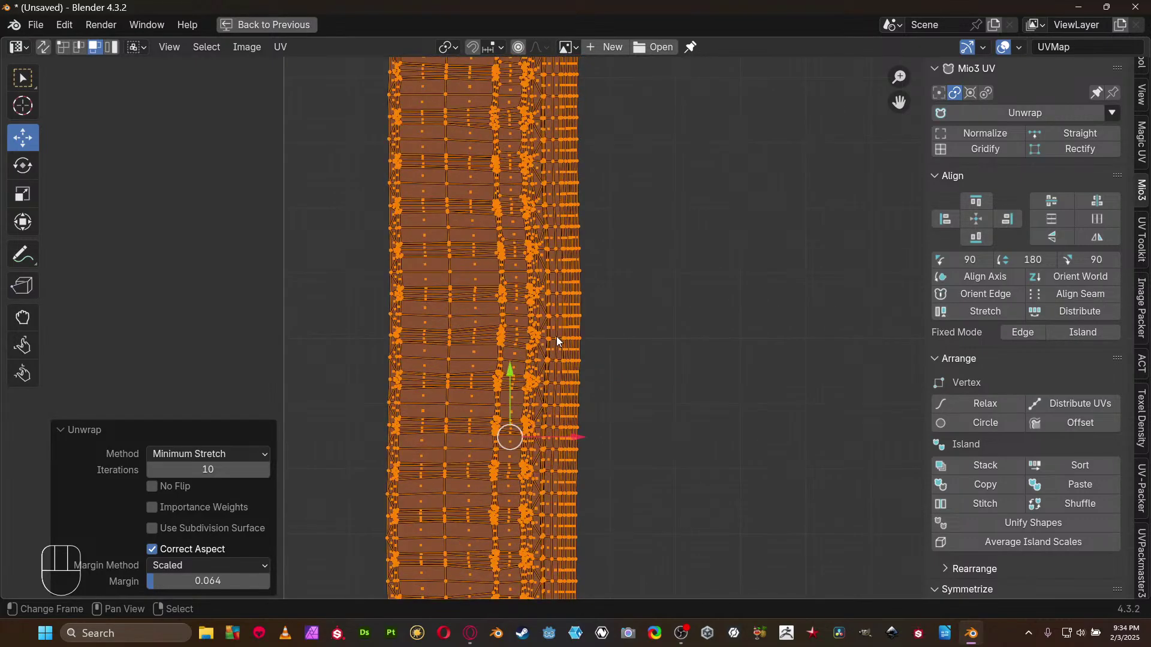
scroll(556, 336, "up", 2)
middle_click_drag(455, 356, 524, 339)
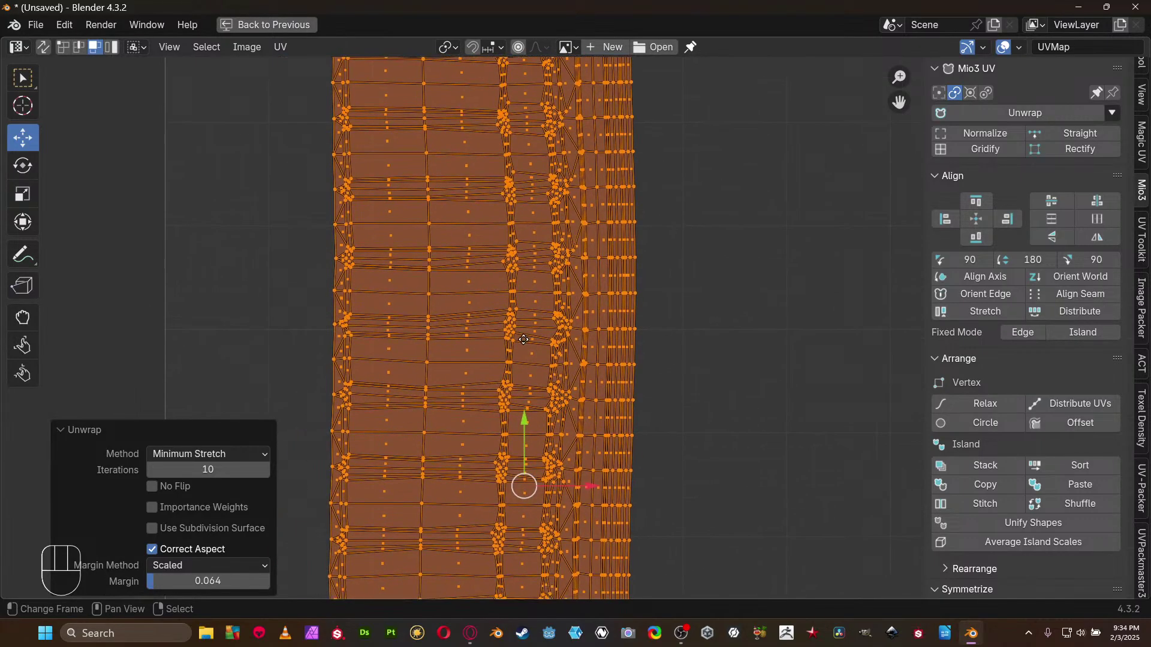
scroll(541, 330, "up", 2)
left_click(542, 320, "alt")
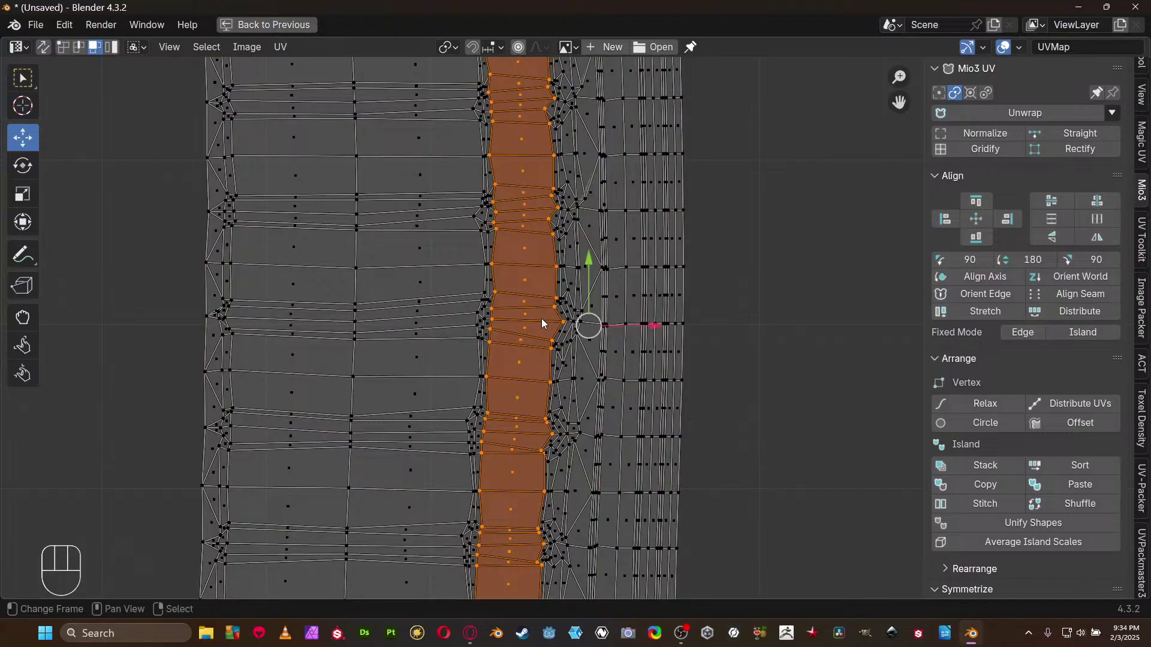
key("1")
left_click(541, 318, "alt")
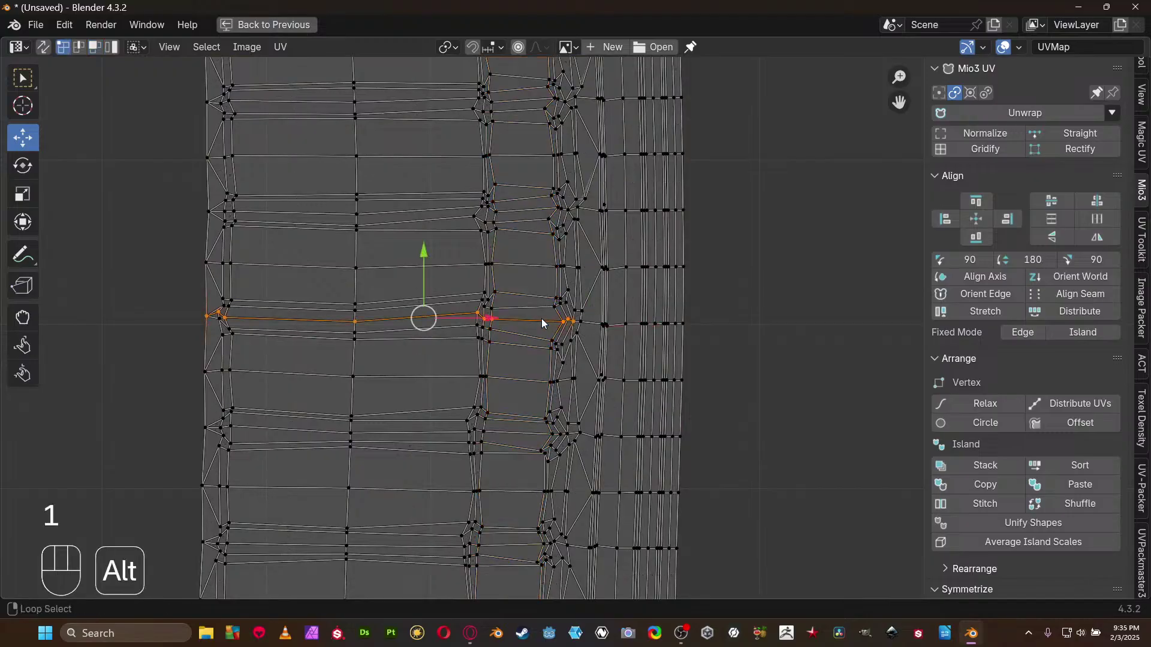
left_click(593, 323, "alt+shift")
key("ctrl+e")
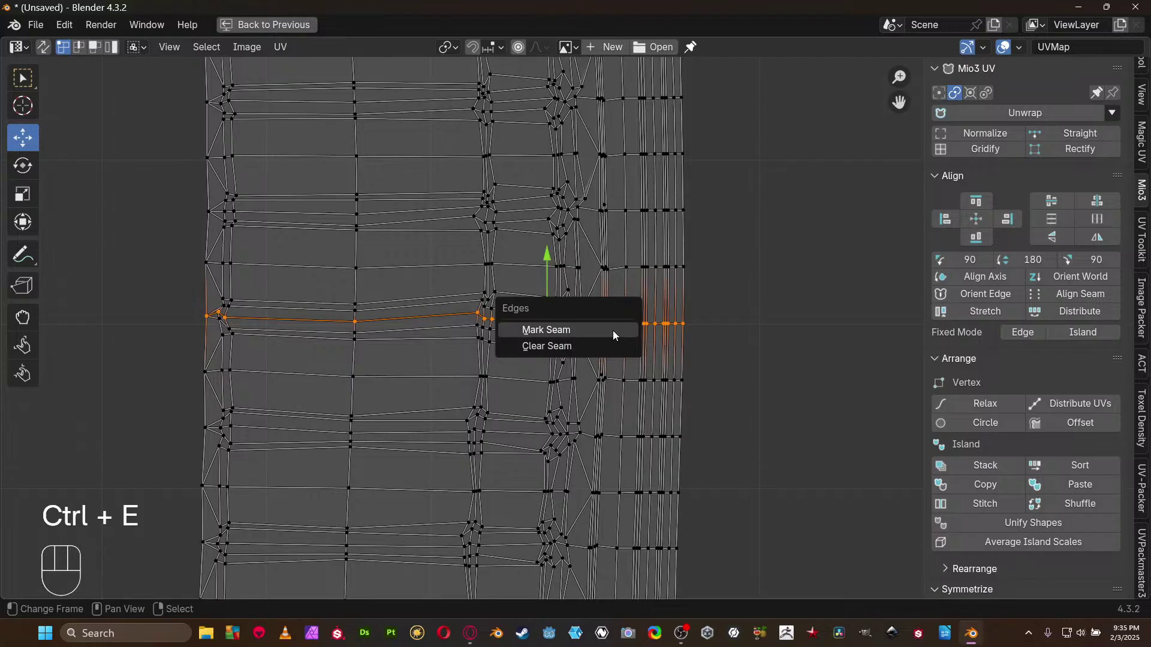
left_click(615, 330)
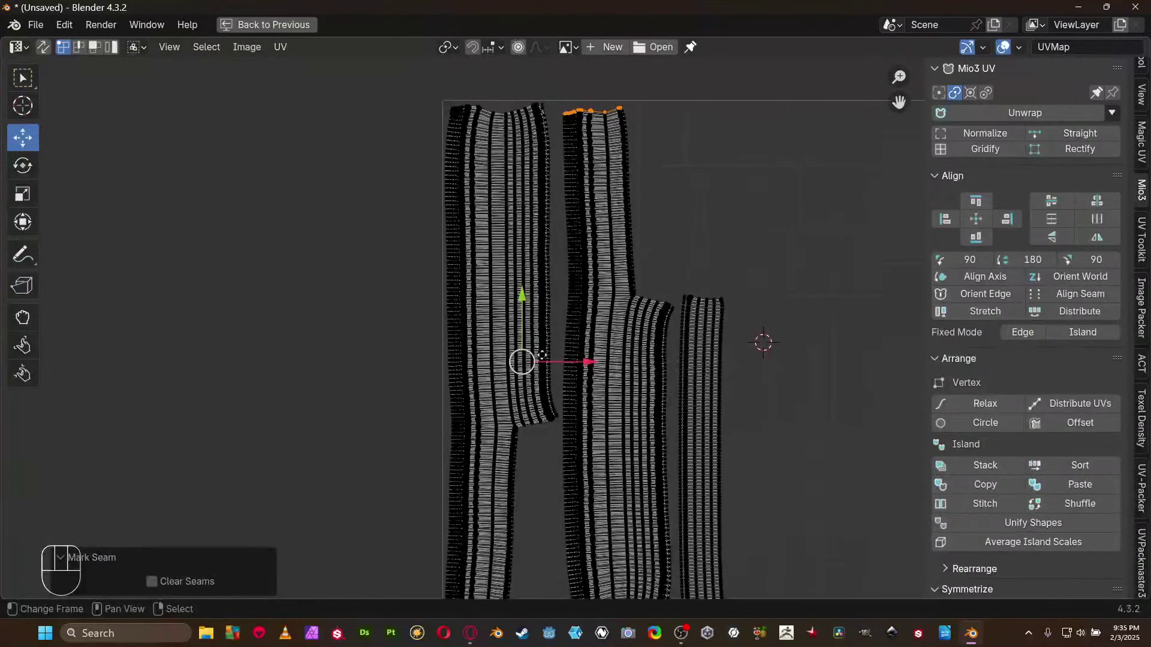
scroll(552, 342, "down", 4)
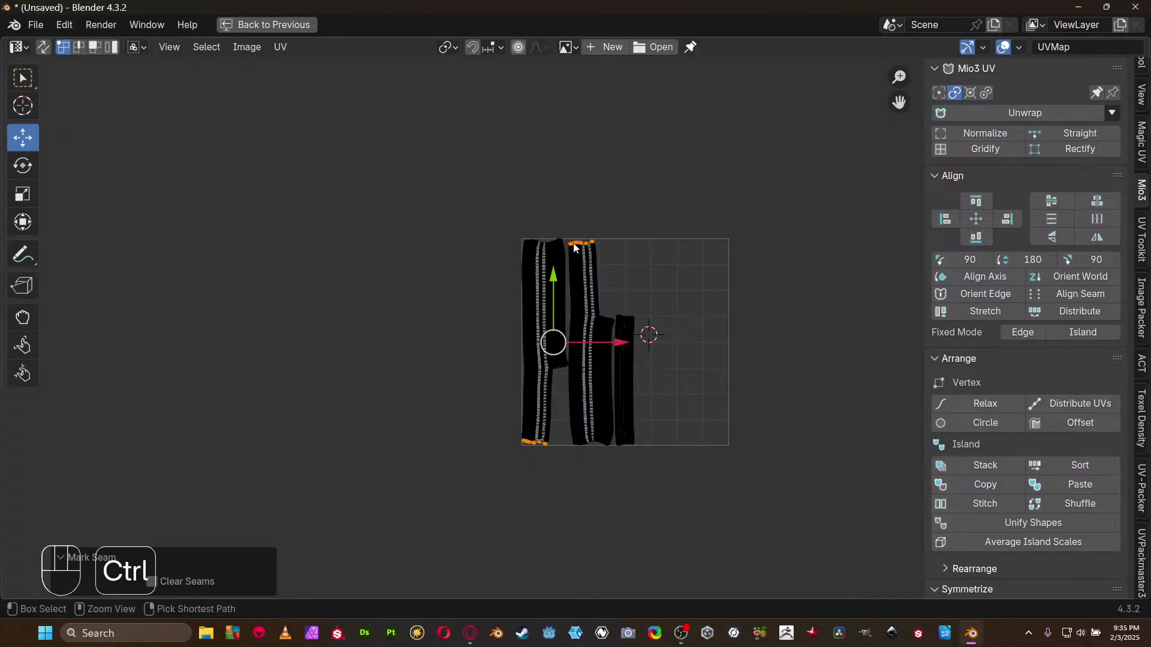
key("ctrl+space")
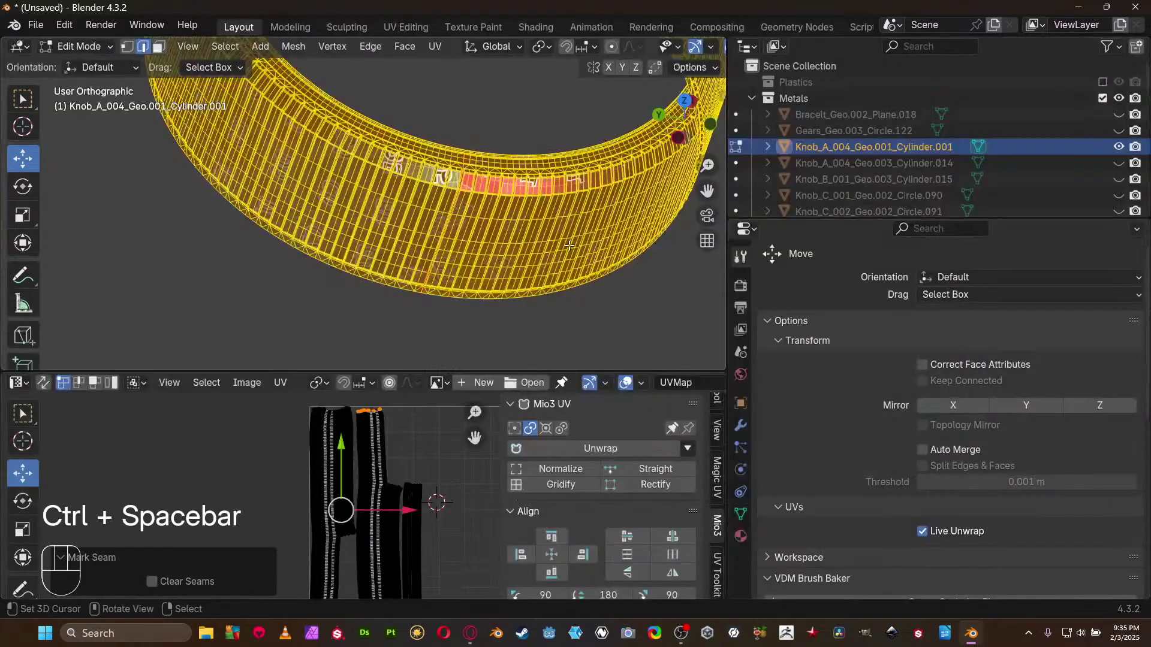
left_click(279, 384)
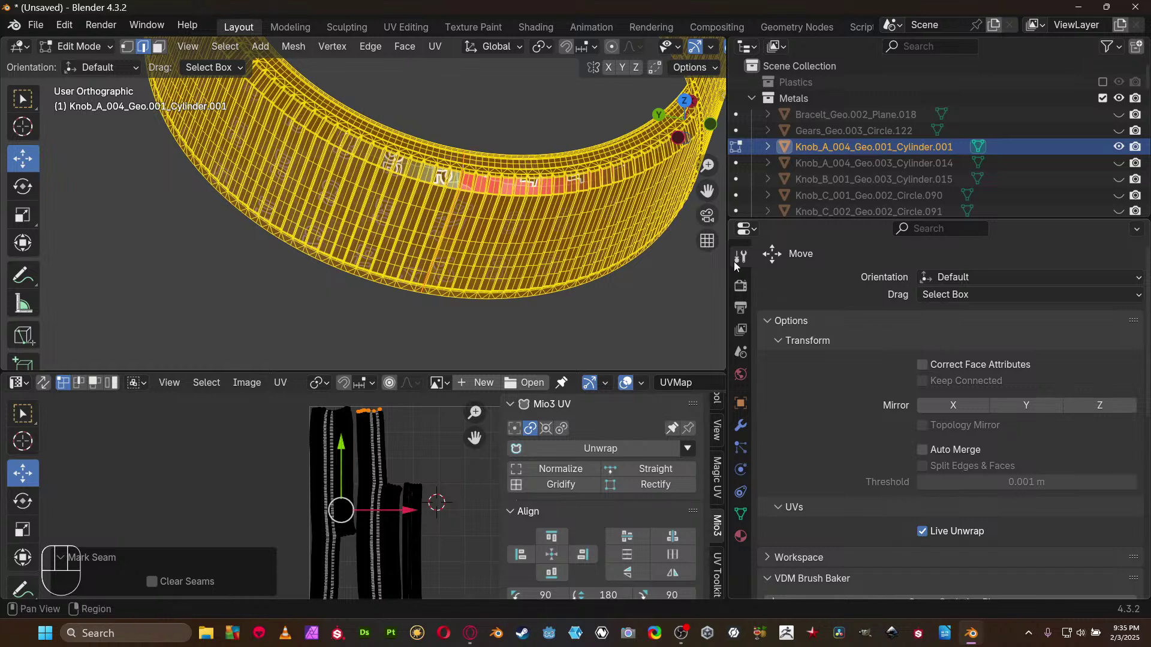
left_click(746, 231)
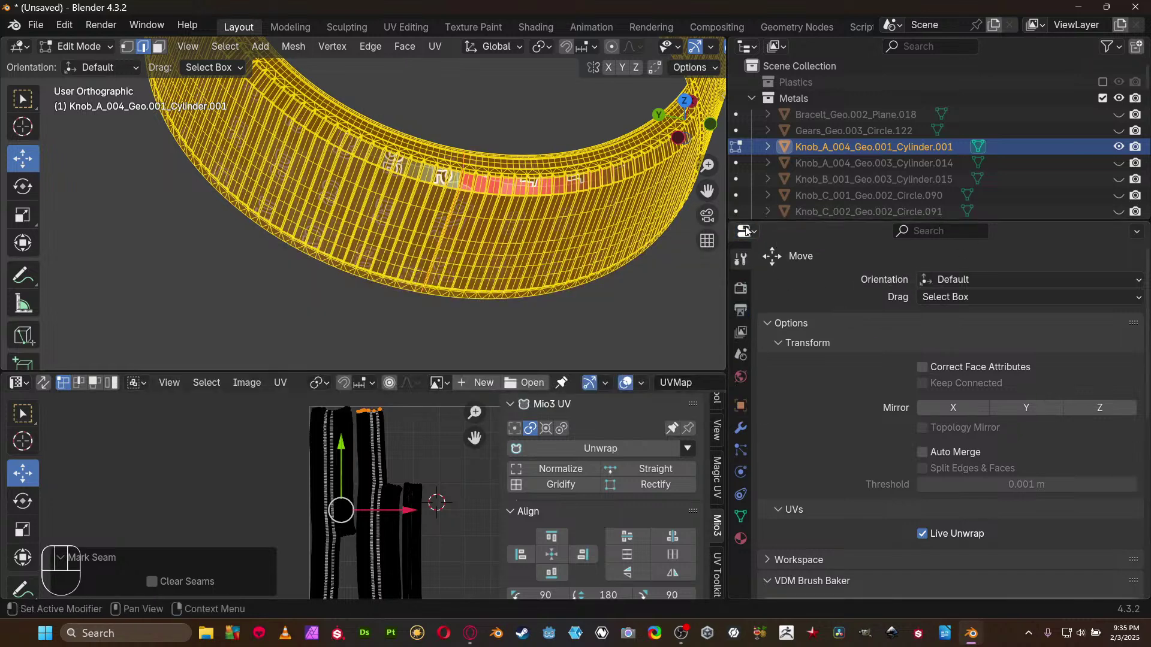
left_click(746, 229)
left_click(724, 291)
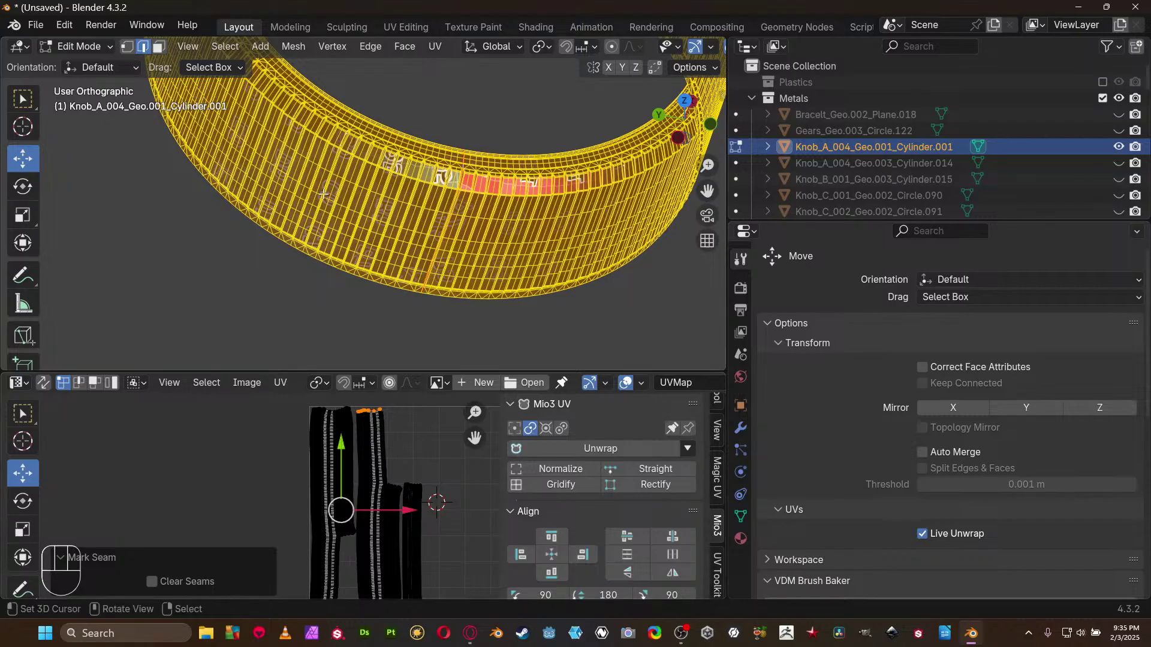
scroll(396, 165, "down", 4)
middle_click_drag(380, 191, 425, 267)
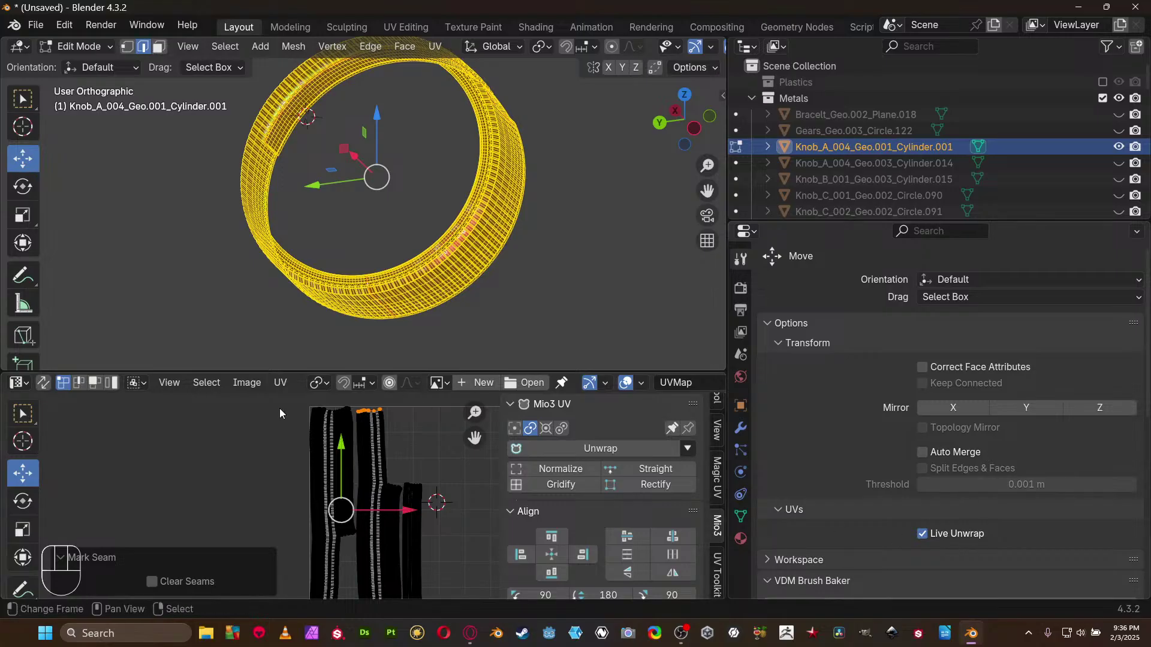
Step: Straighten the leftmost long UV island with Mio3 Straight along its middle lengthwise edge loop, working in the maximized UV editor
left_click(281, 382)
left_click(252, 464)
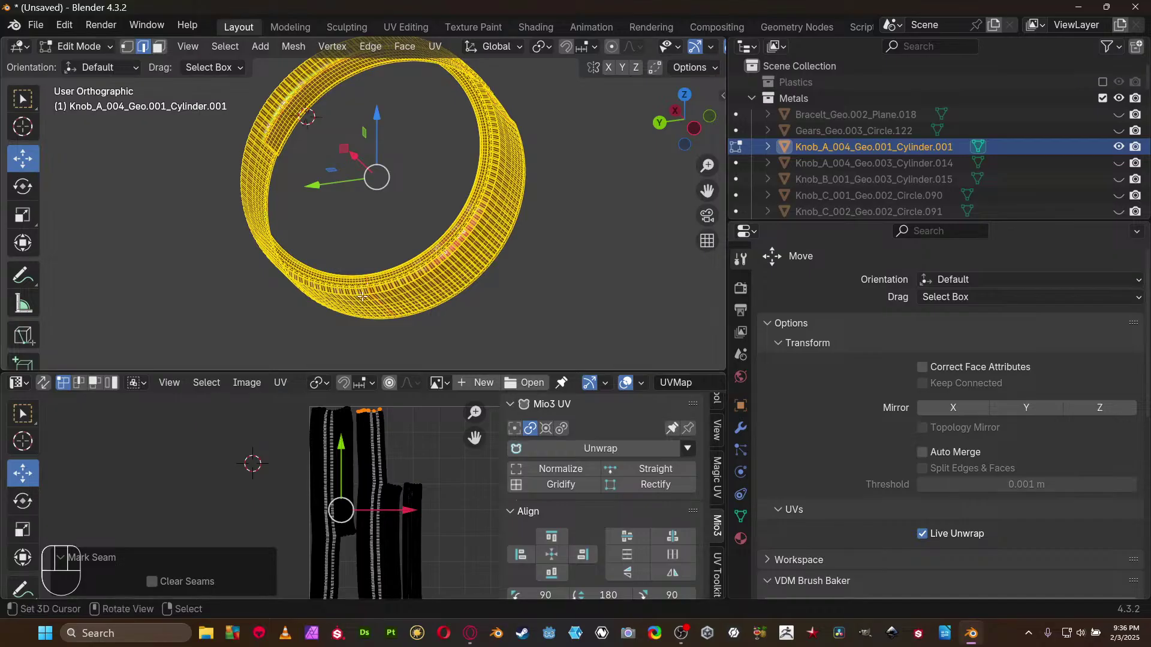
key("ctrl+space")
scroll(487, 376, "up", 4)
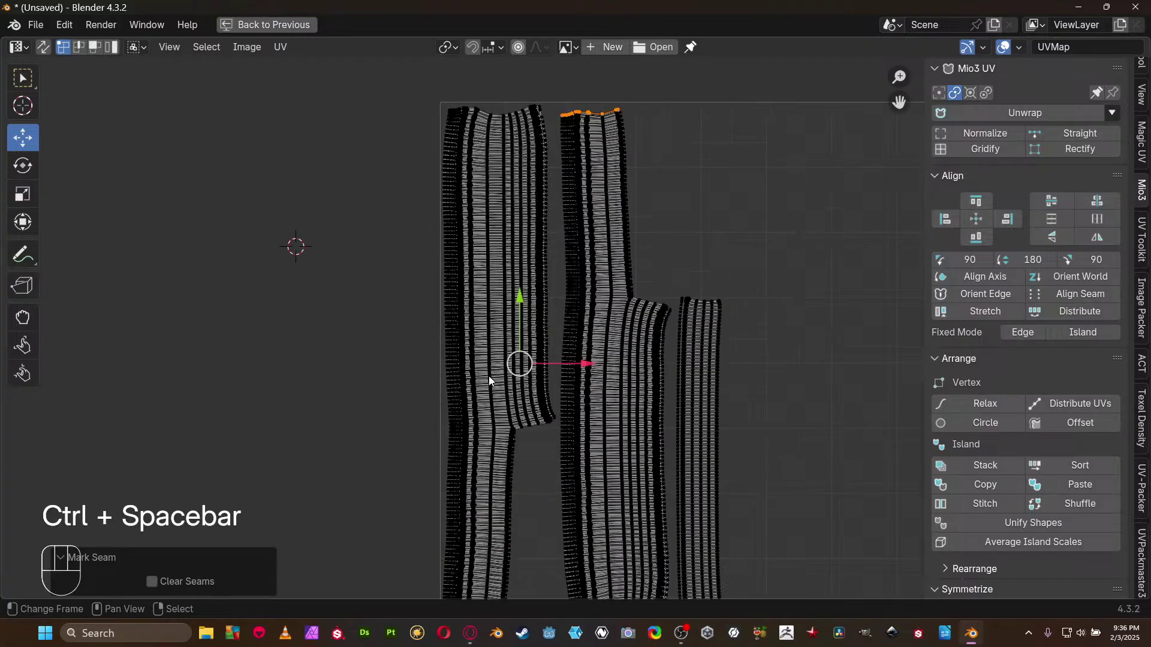
right_click(408, 350, "alt")
scroll(419, 328, "up", 4)
middle_click_drag(272, 287, 507, 263)
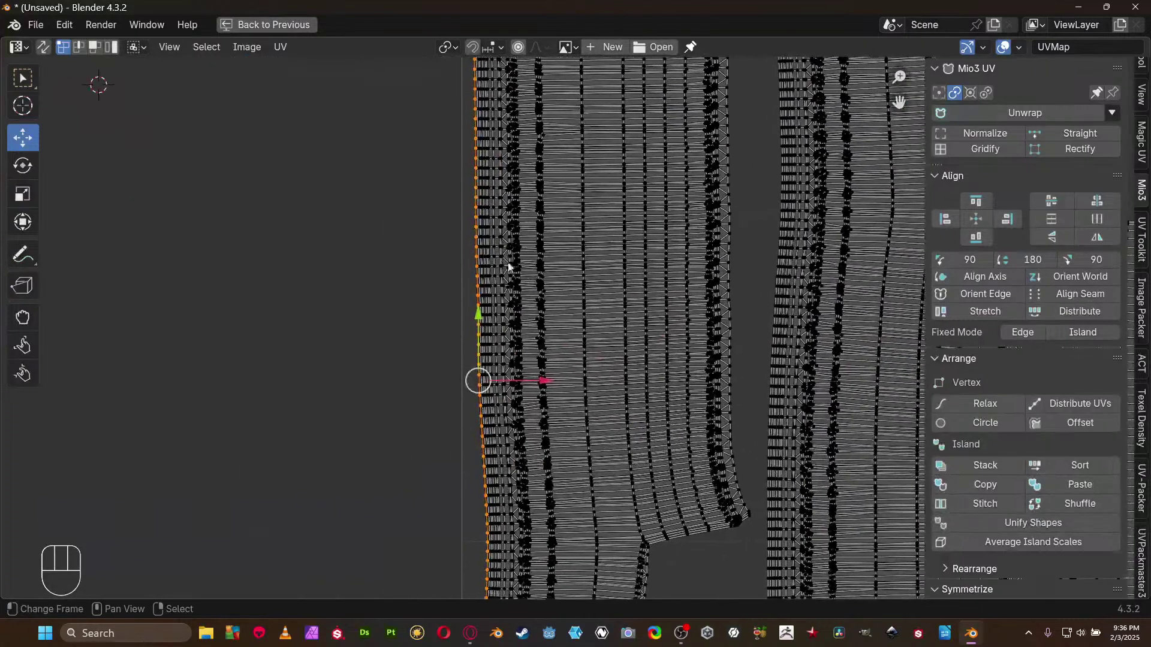
scroll(530, 264, "down", 5)
middle_click_drag(552, 296, 482, 278)
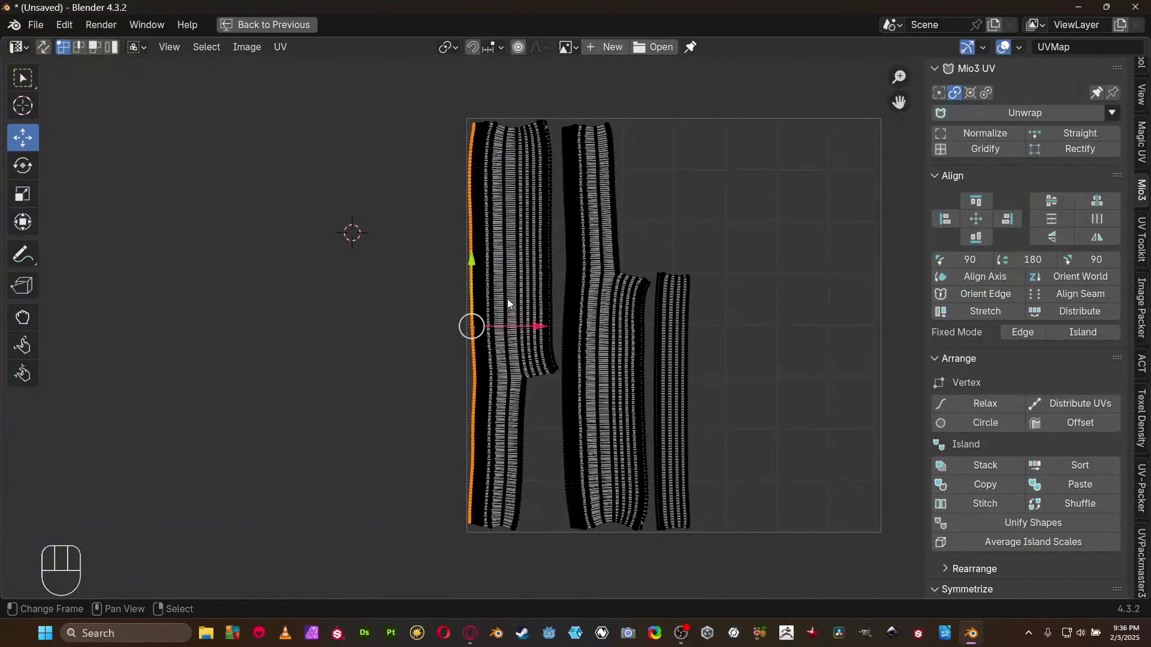
left_click(503, 294, "alt")
left_click(505, 298, "alt")
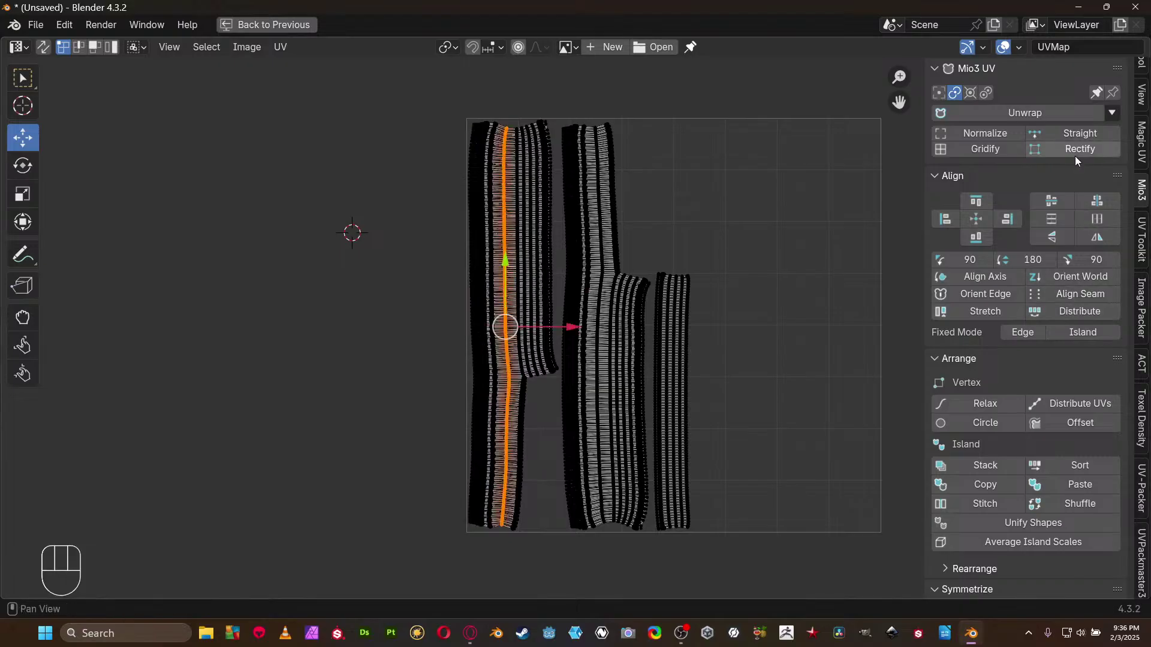
left_click(1076, 134)
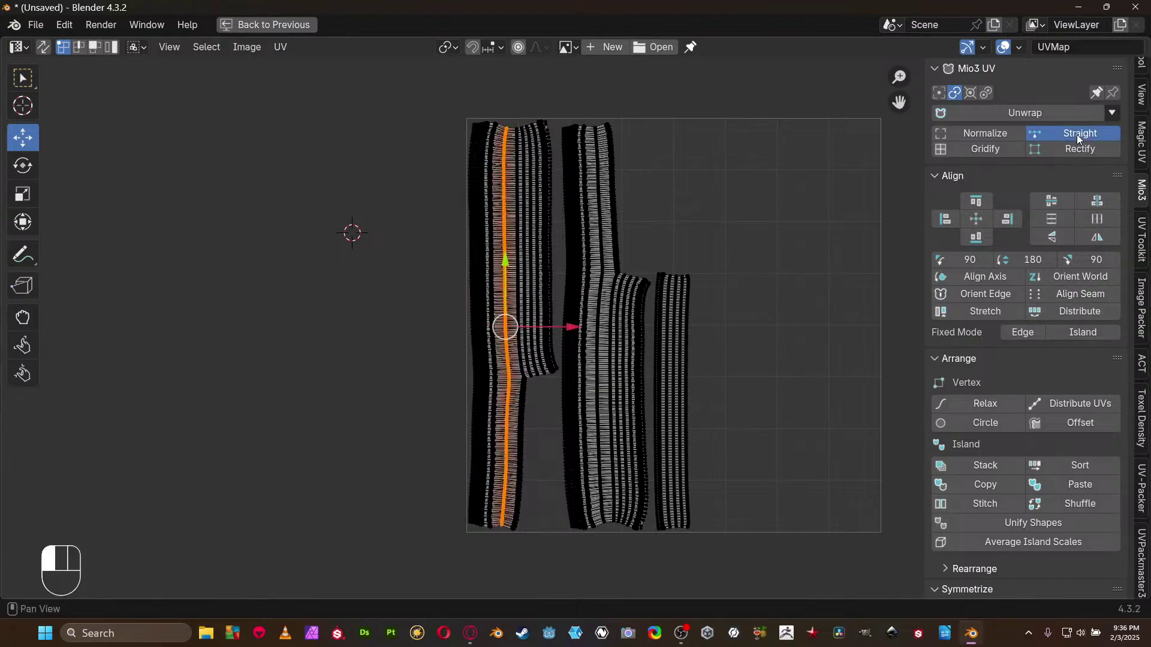
Step: Select a lengthwise edge loop on the middle UV island and straighten the island with Mio3 Straight
key("alt")
right_click(599, 191, "alt")
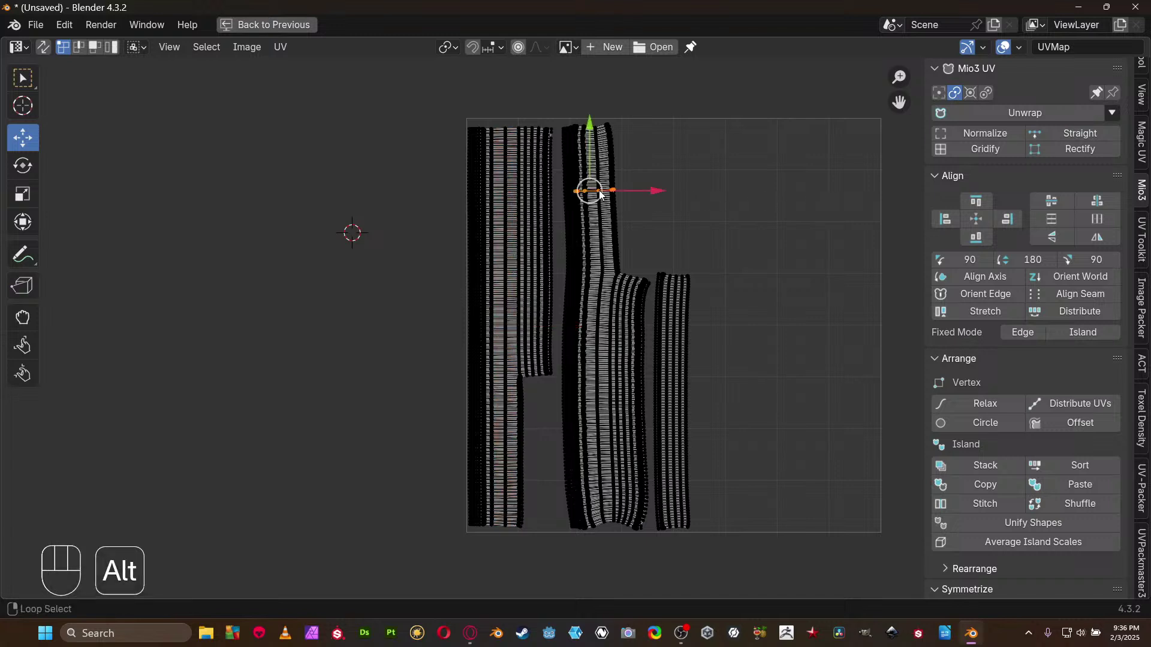
right_click(598, 179, "alt")
left_click(1077, 133)
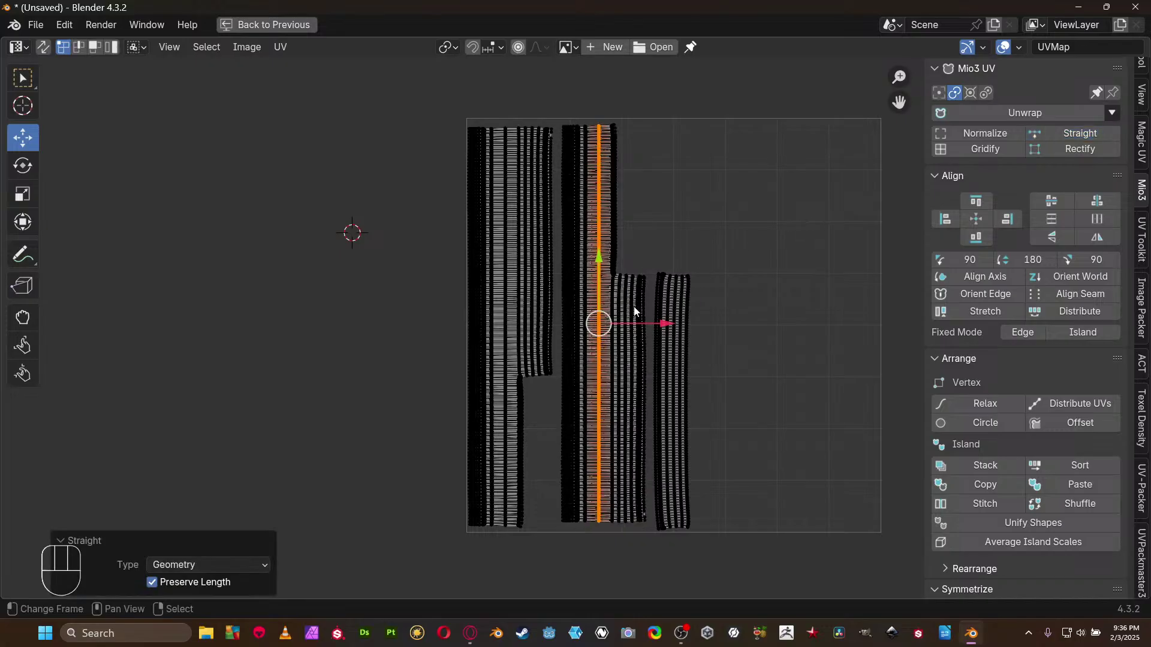
Step: Select a lengthwise edge loop on the short, narrow UV island and straighten it with Mio3 Straight
scroll(685, 386, "up", 3)
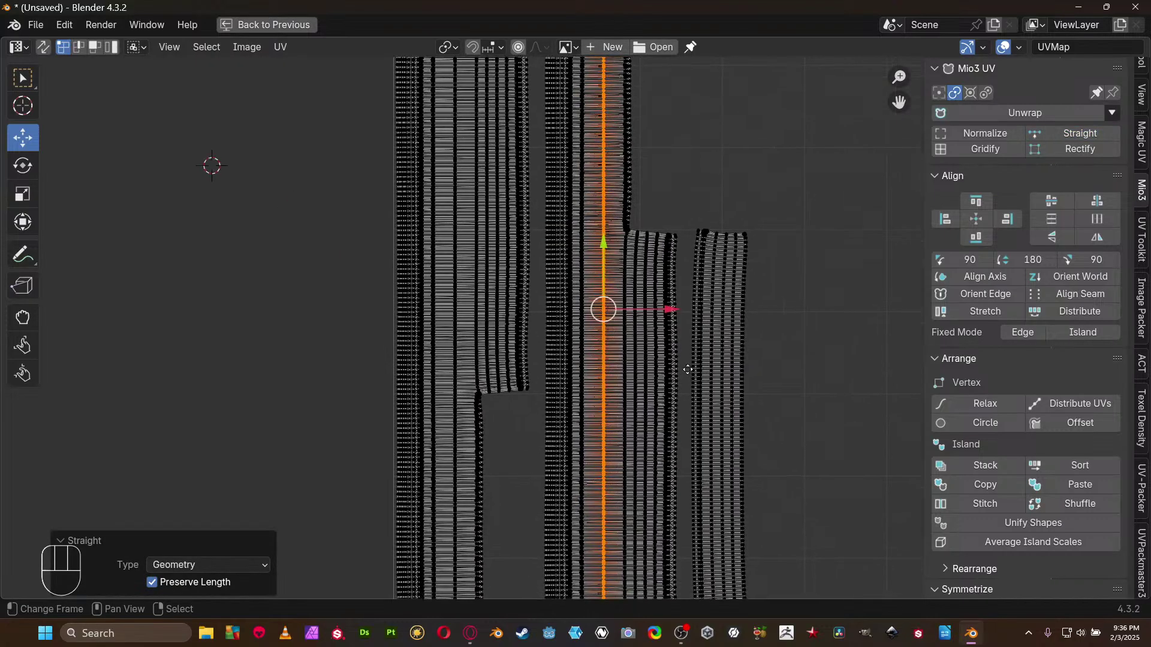
right_click(695, 349, "alt")
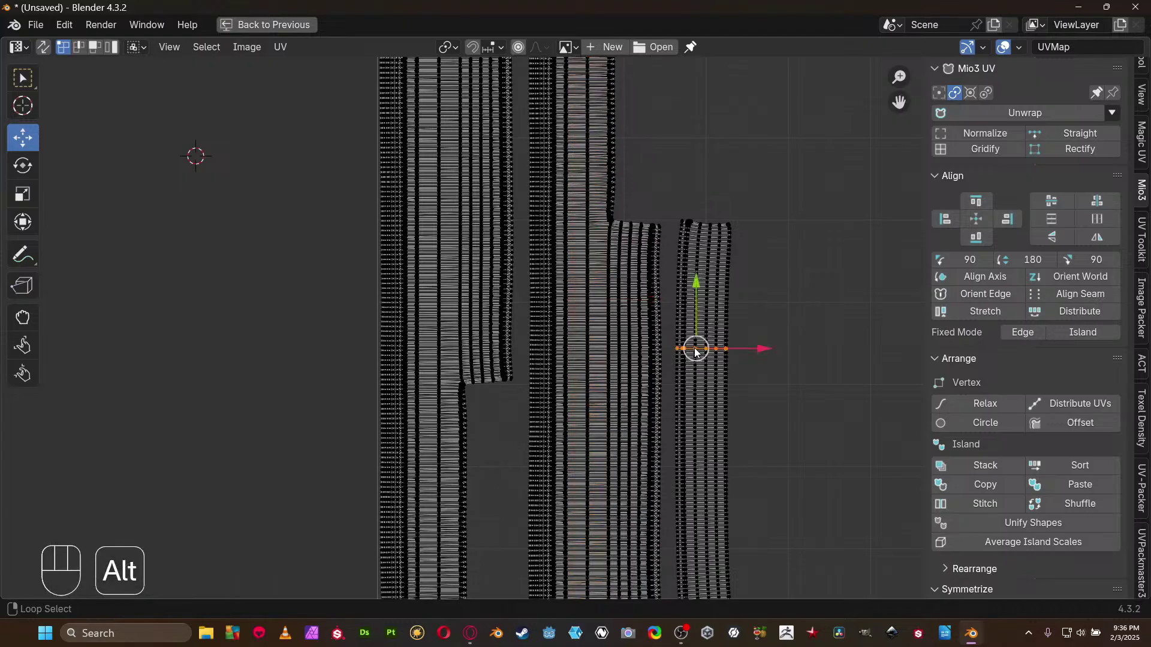
left_click(696, 343, "alt")
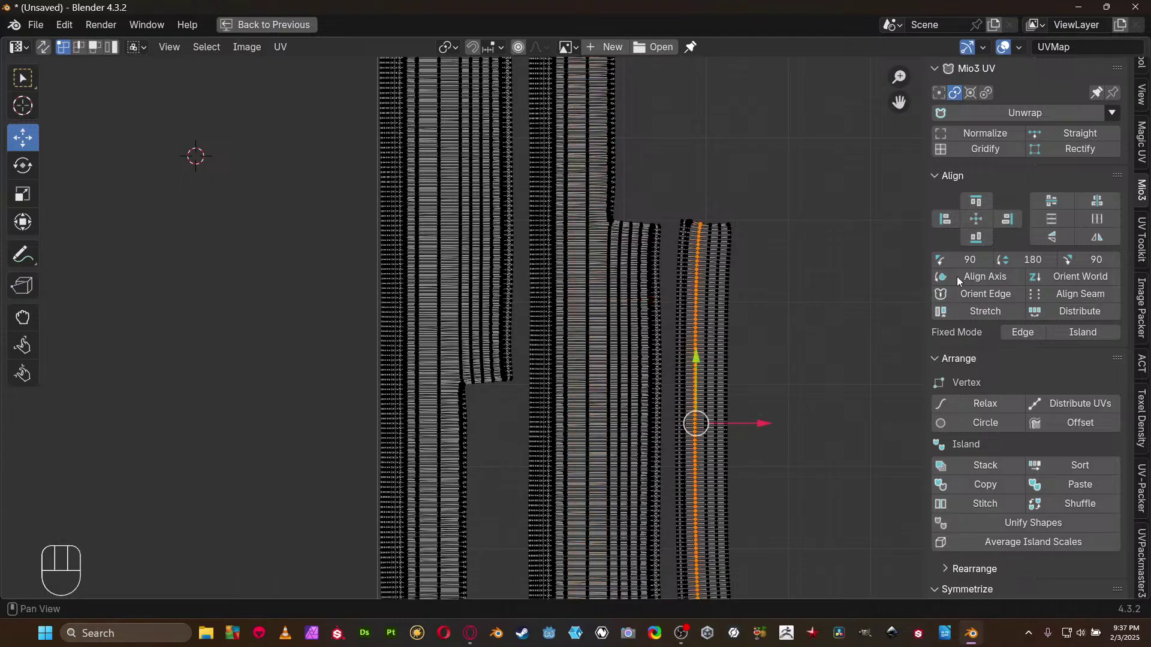
left_click(1082, 134)
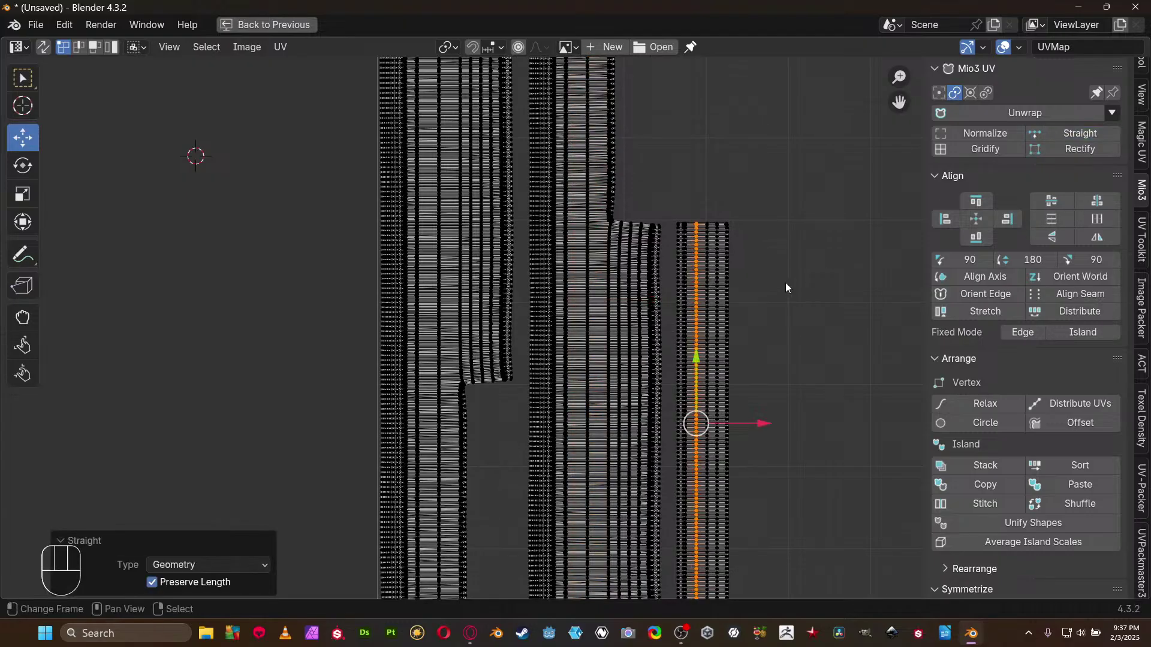
scroll(782, 286, "down", 3)
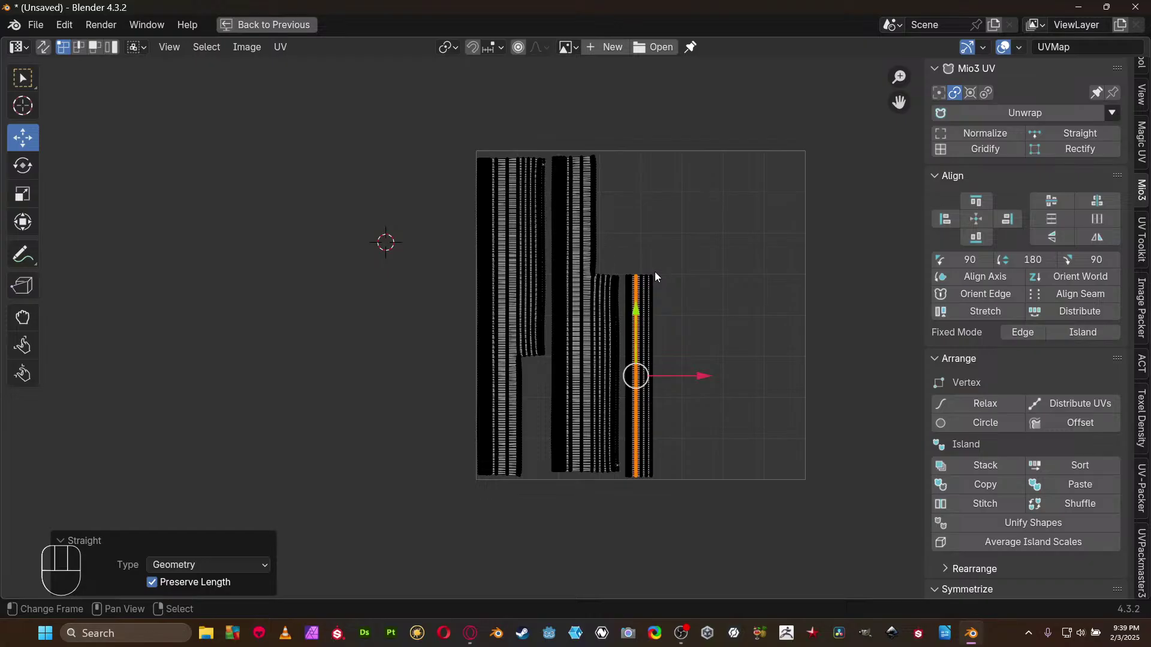
Step: Return to Object Mode and inspect the checker texture on the ring from several sides in the maximized viewport
key("ctrl+space")
key("ctrl+space")
key("Tab")
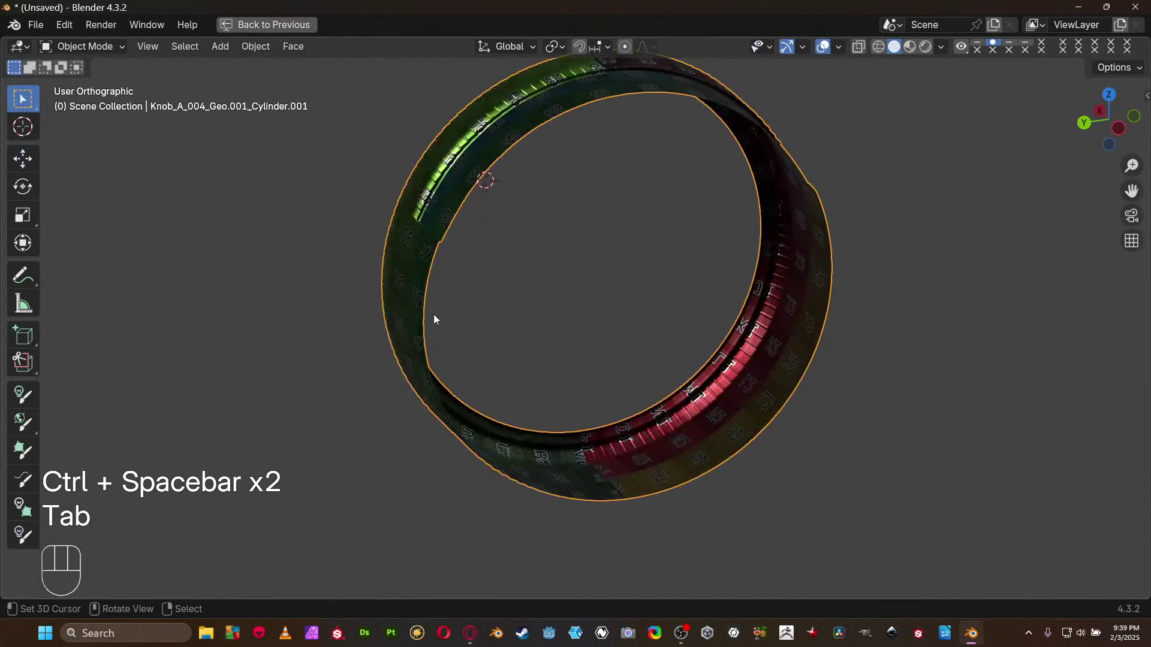
middle_click_drag(433, 314, 690, 365)
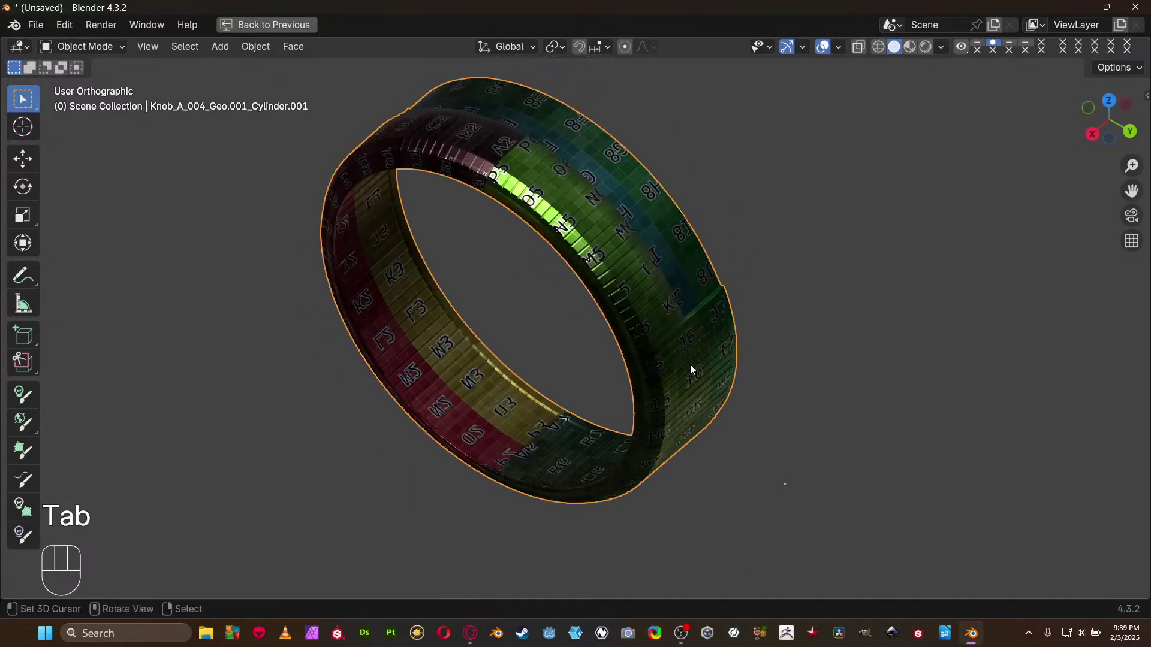
middle_click_drag(753, 321, 538, 332)
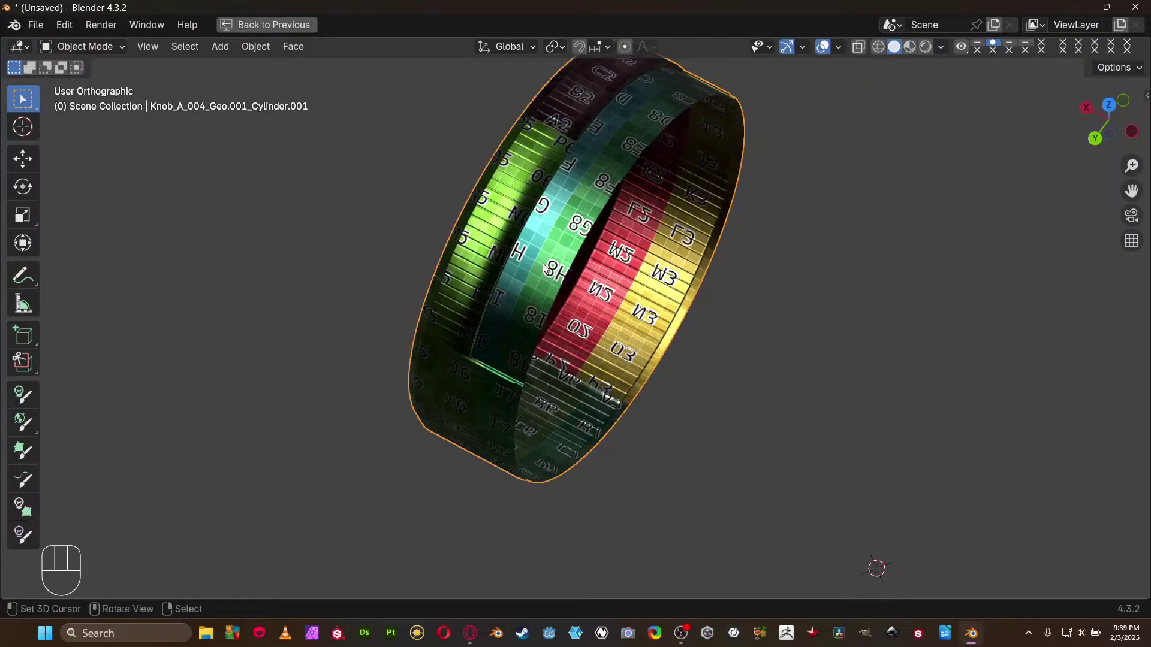
middle_click_drag(542, 268, 517, 236)
Step: Re-examine the straightened UV islands in Edit Mode with the UV editor maximized, and return to Object Mode
key("ctrl+space")
key("Tab")
key("ctrl+space")
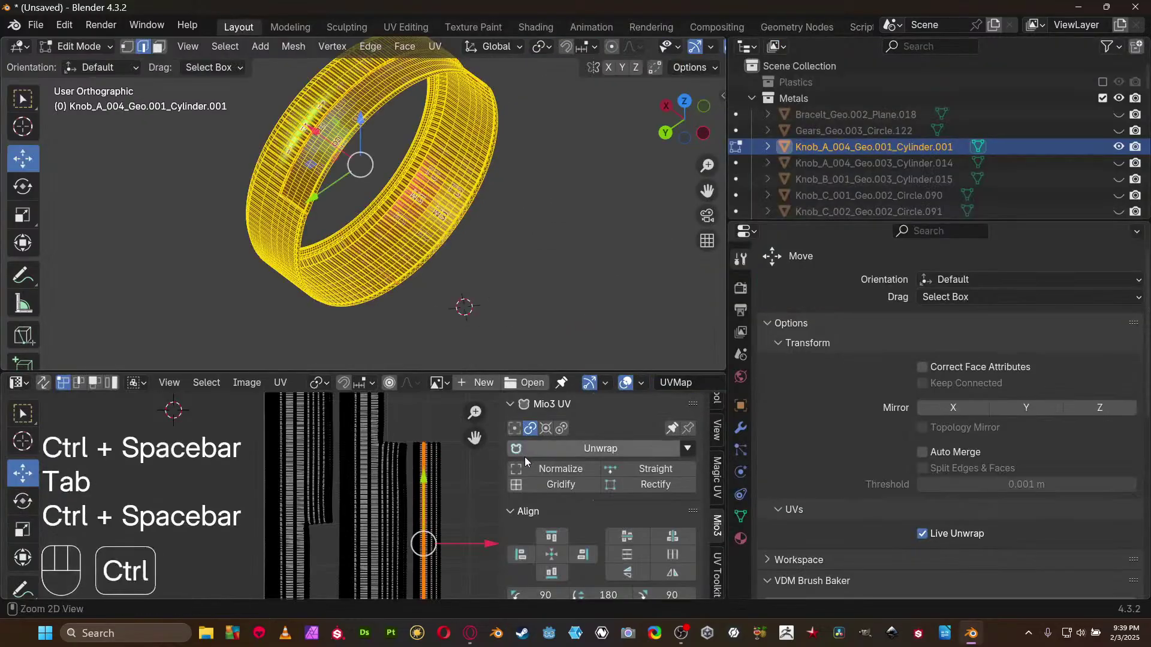
scroll(699, 409, "up", 4)
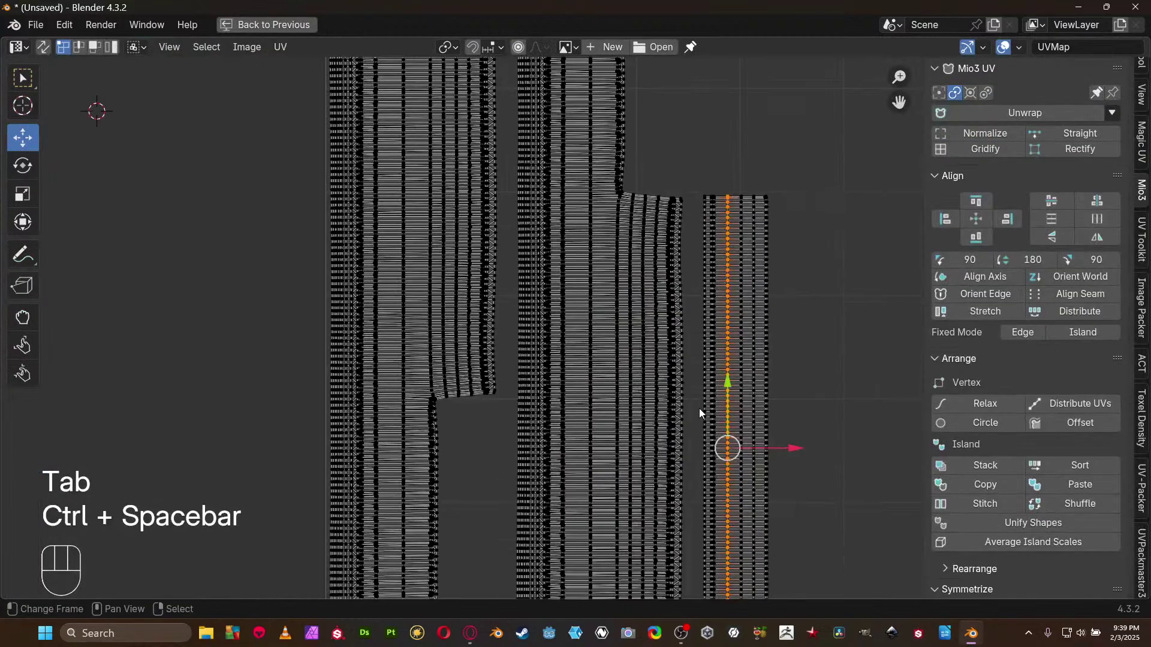
scroll(744, 369, "down", 3)
key("ctrl+space")
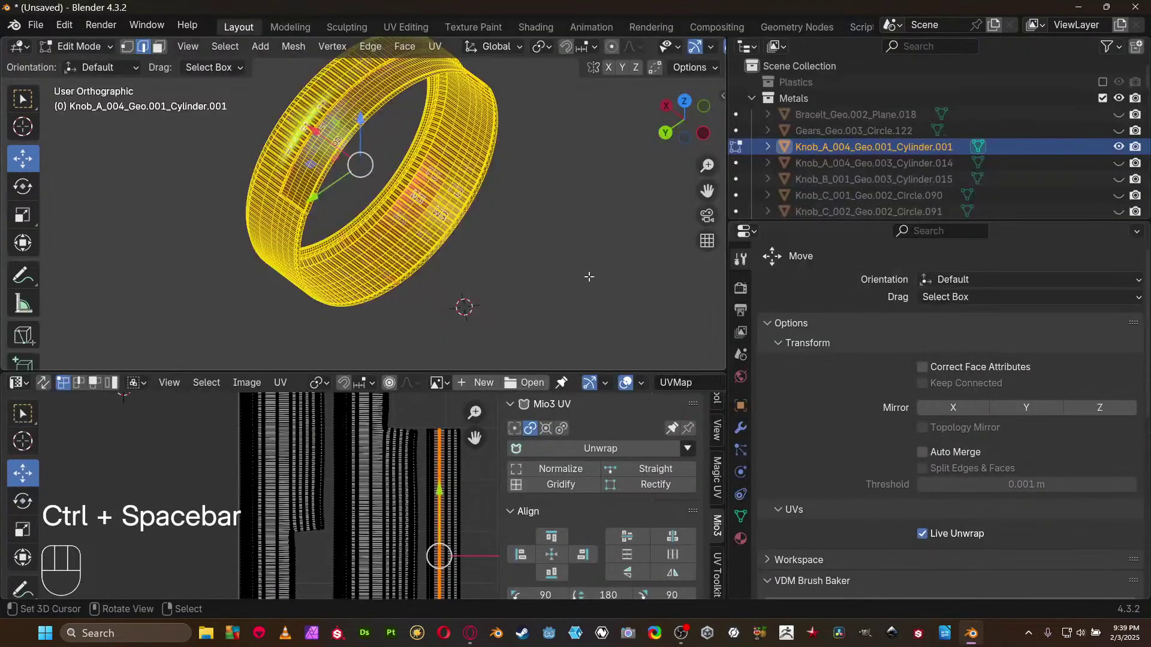
key("Tab")
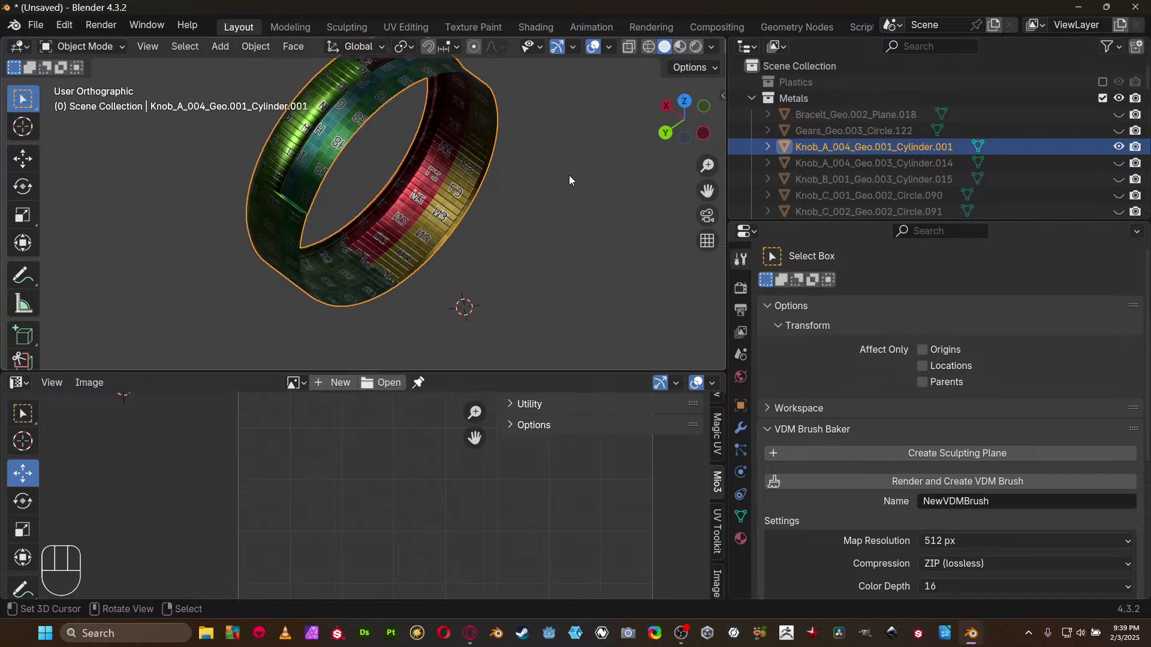
Step: Unhide all parts, isolate the Knob_A_004_Geo.003_Cylinder.014 object, and enter its Edit Mode
key("alt")
middle_click_drag(365, 125, 455, 134)
key("alt+h")
left_click(397, 149)
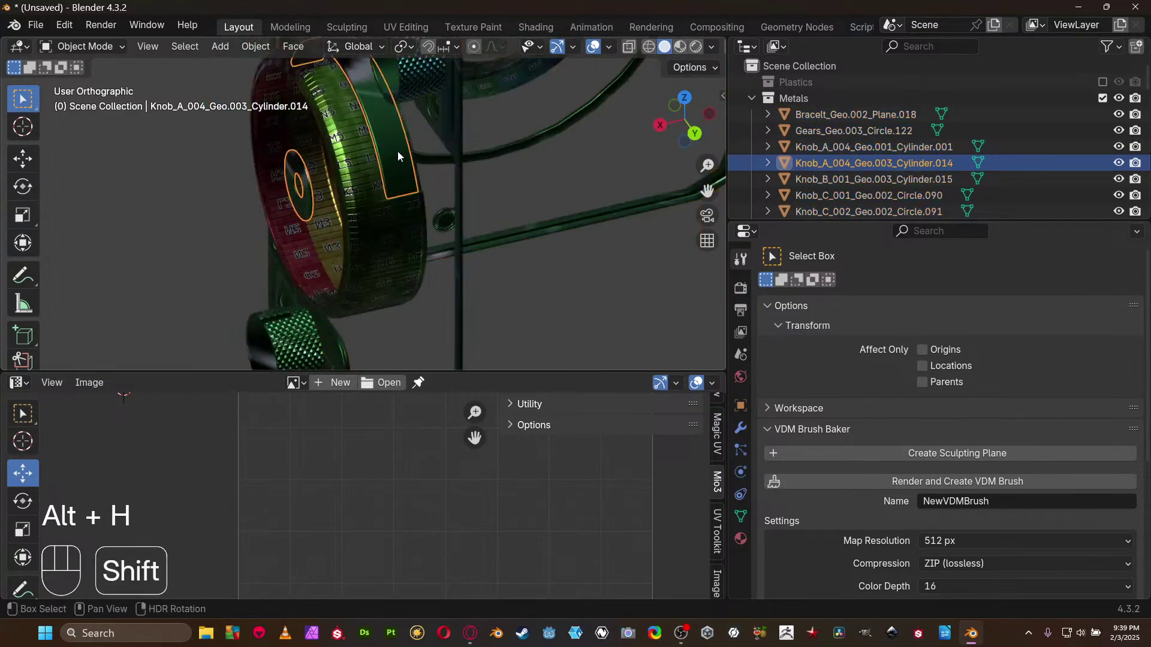
key("shift+h")
key("Tab")
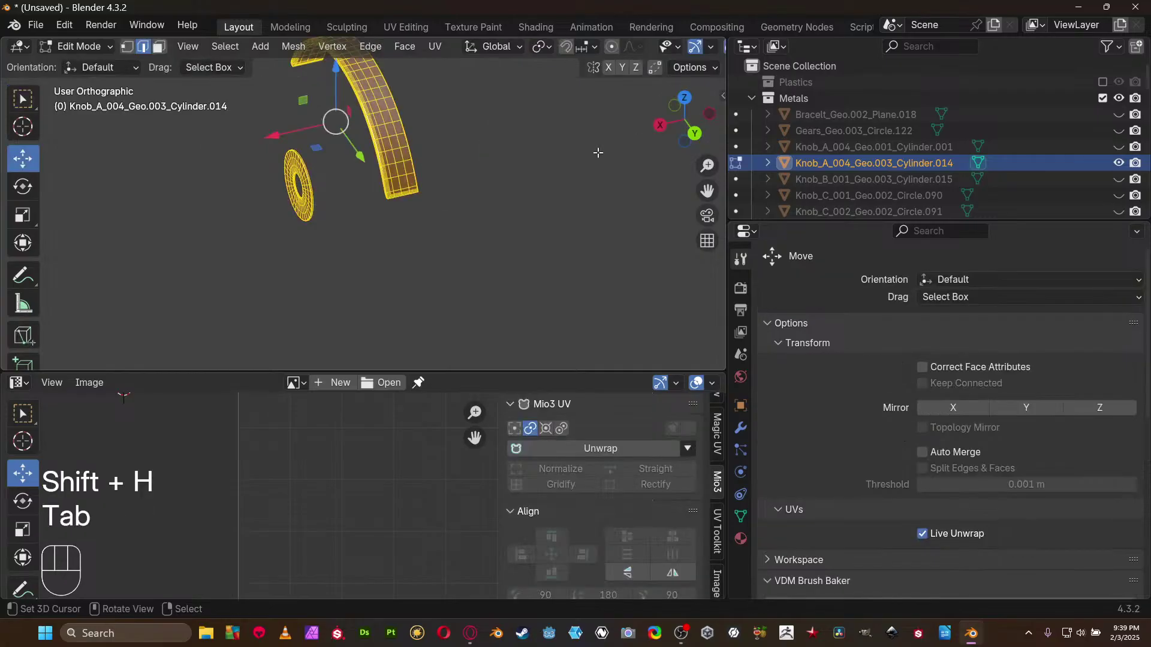
Step: Examine the curved strip and the holed disc from several sides in the maximized 3D viewport
key("ctrl+space")
middle_click_drag(512, 187, 737, 200)
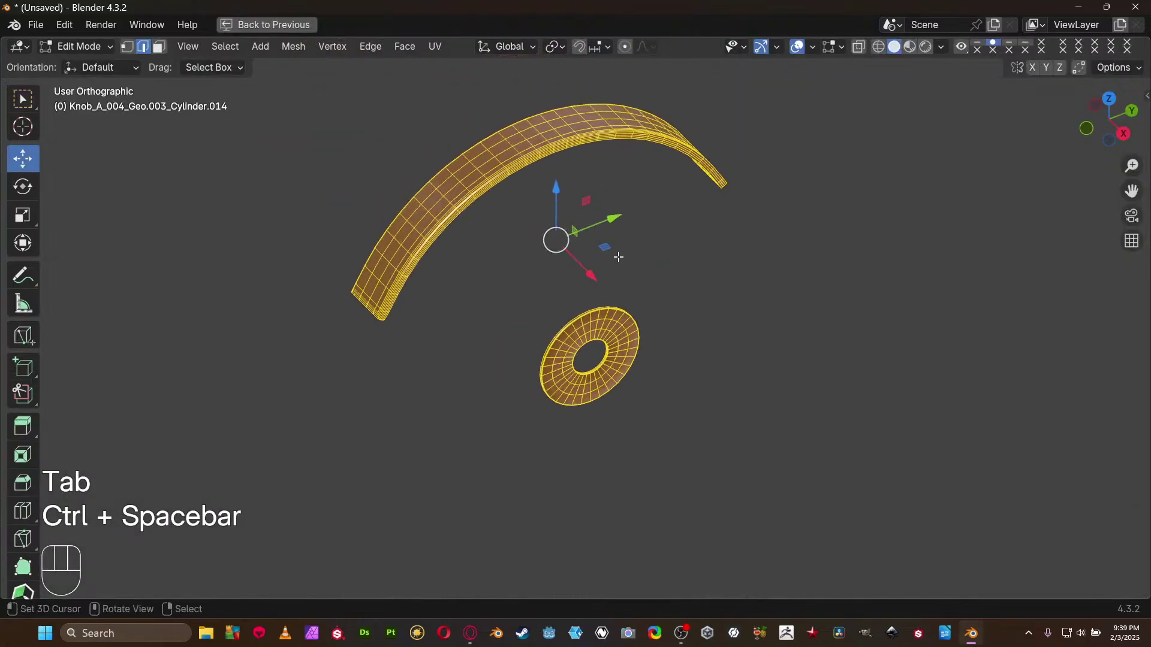
scroll(567, 282, "up", 2)
middle_click_drag(568, 282, 663, 302, "shift")
middle_click_drag(621, 327, 475, 374)
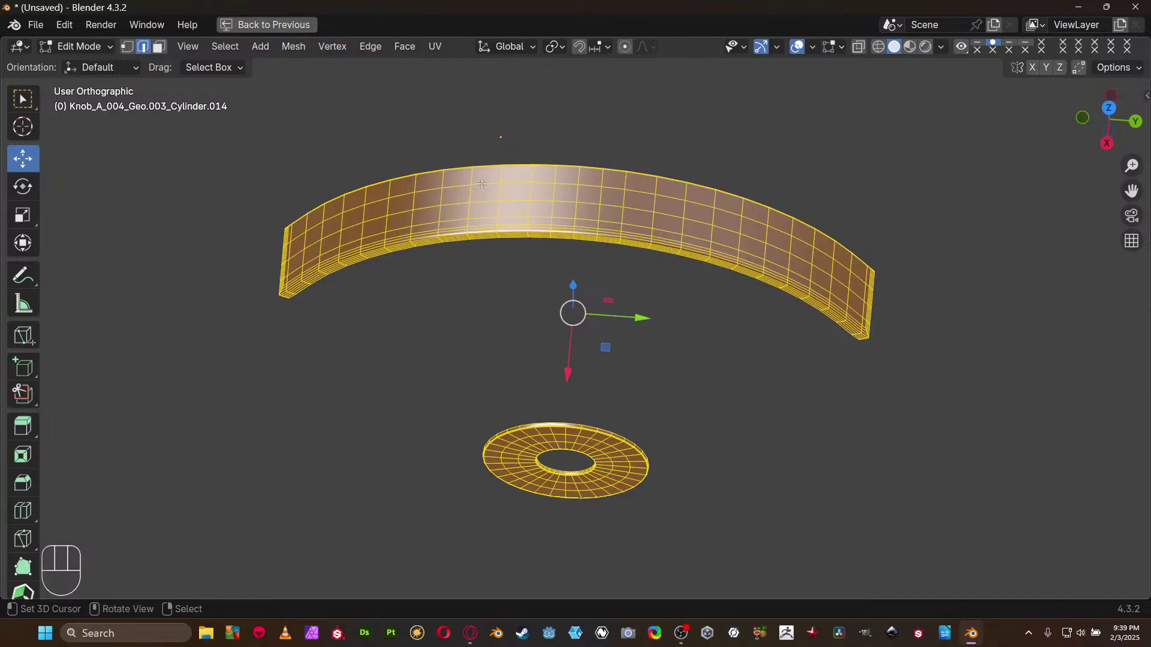
middle_click_drag(537, 158, 708, 72)
middle_click_drag(630, 181, 629, 354)
scroll(505, 197, "up", 4)
scroll(576, 376, "up", 4)
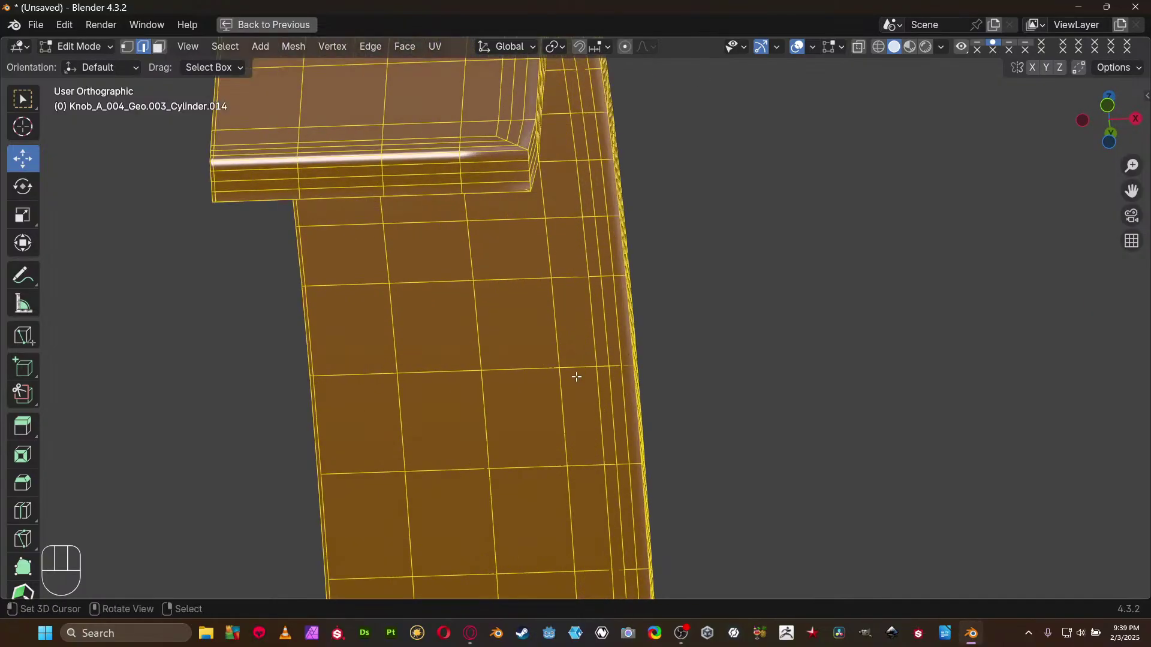
Step: Select the edge loop running around the curved strip's thin side wall and mark it as a seam
middle_click_drag(530, 235, 505, 230)
right_click(393, 155, "alt")
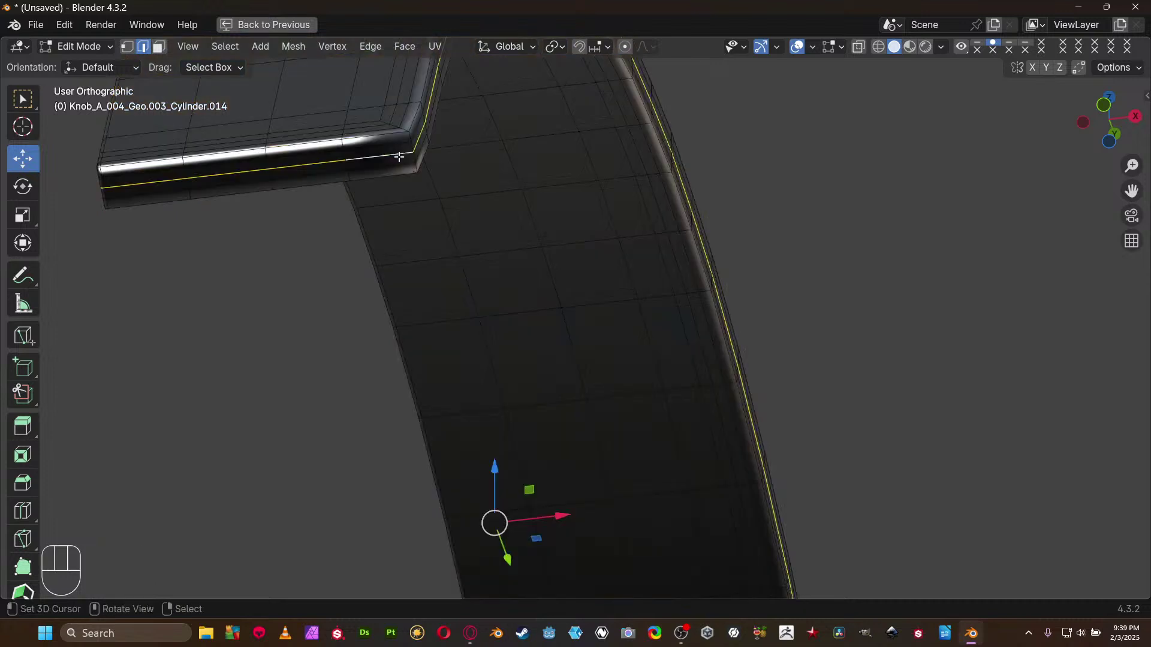
scroll(505, 254, "down", 6)
middle_click_drag(671, 434, 604, 354, "shift")
middle_click_drag(535, 287, 436, 341)
middle_click_drag(511, 159, 586, 163)
middle_click_drag(584, 268, 589, 149, "shift")
scroll(673, 416, "up", 4)
middle_click_drag(742, 406, 642, 374, "shift")
middle_click_drag(689, 395, 812, 451)
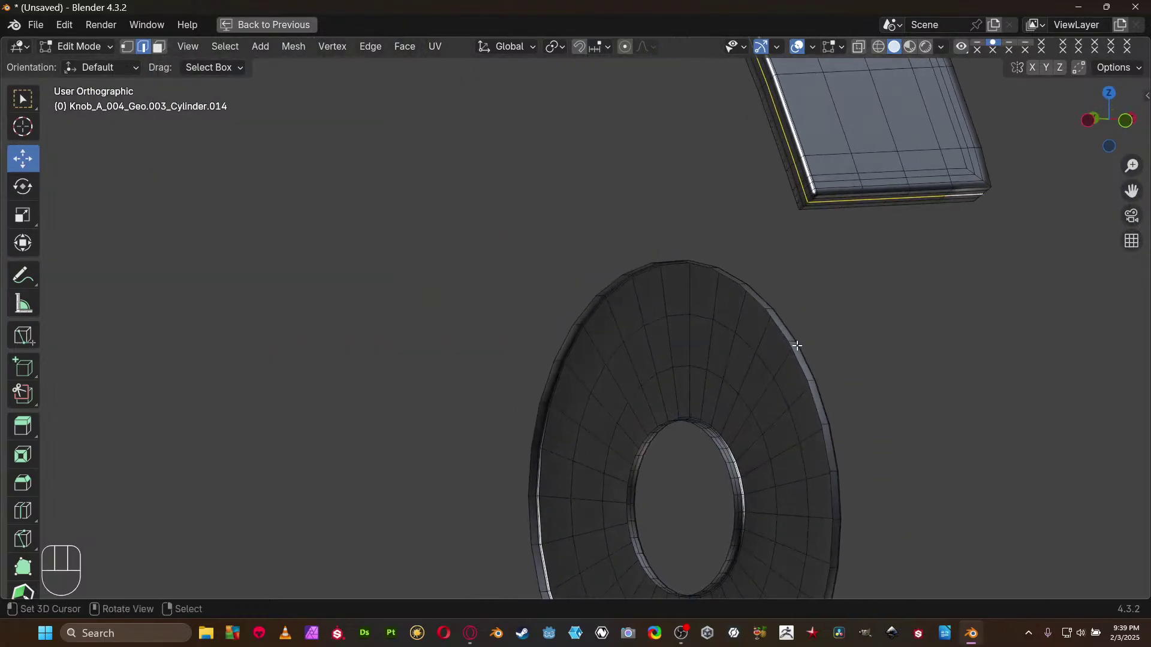
middle_click_drag(696, 338, 611, 344)
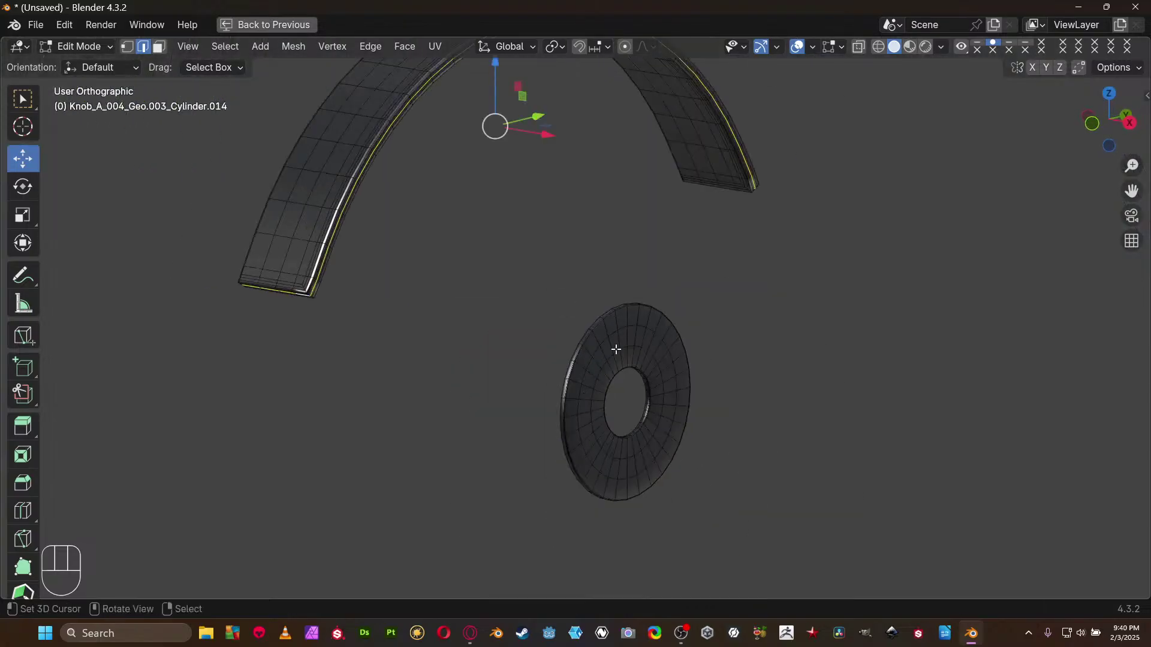
key("ctrl+e")
left_click(595, 328)
Step: Select the entire mesh, unwrap it, and show the resulting islands in the maximized UV editor
key("a")
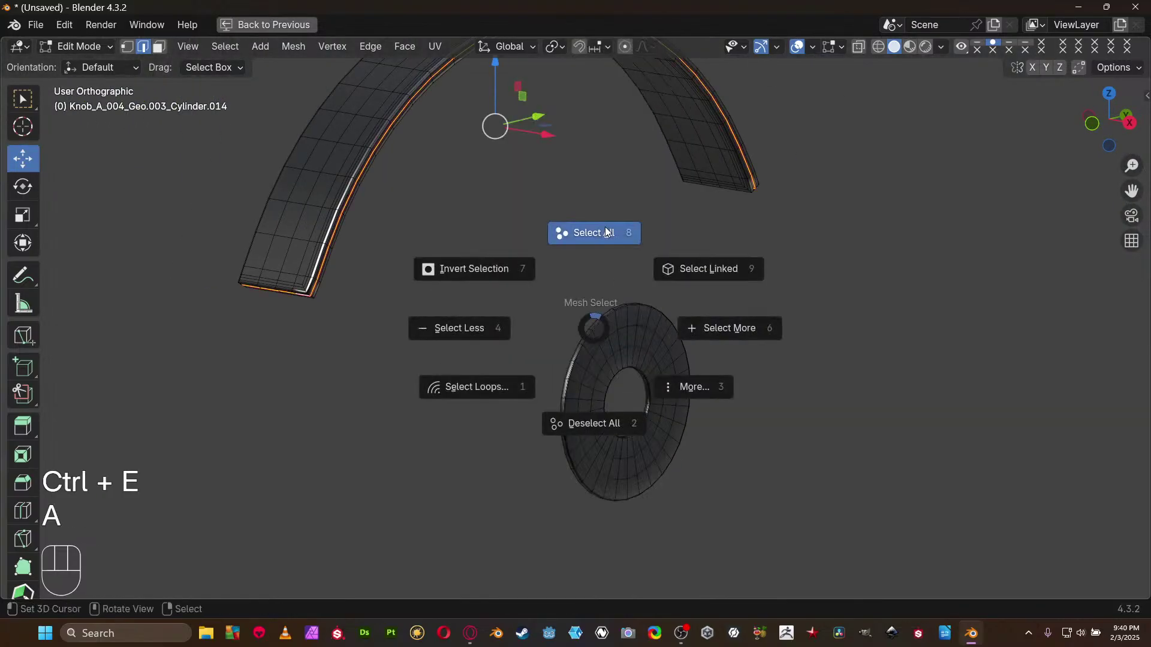
left_click(606, 227)
key("u")
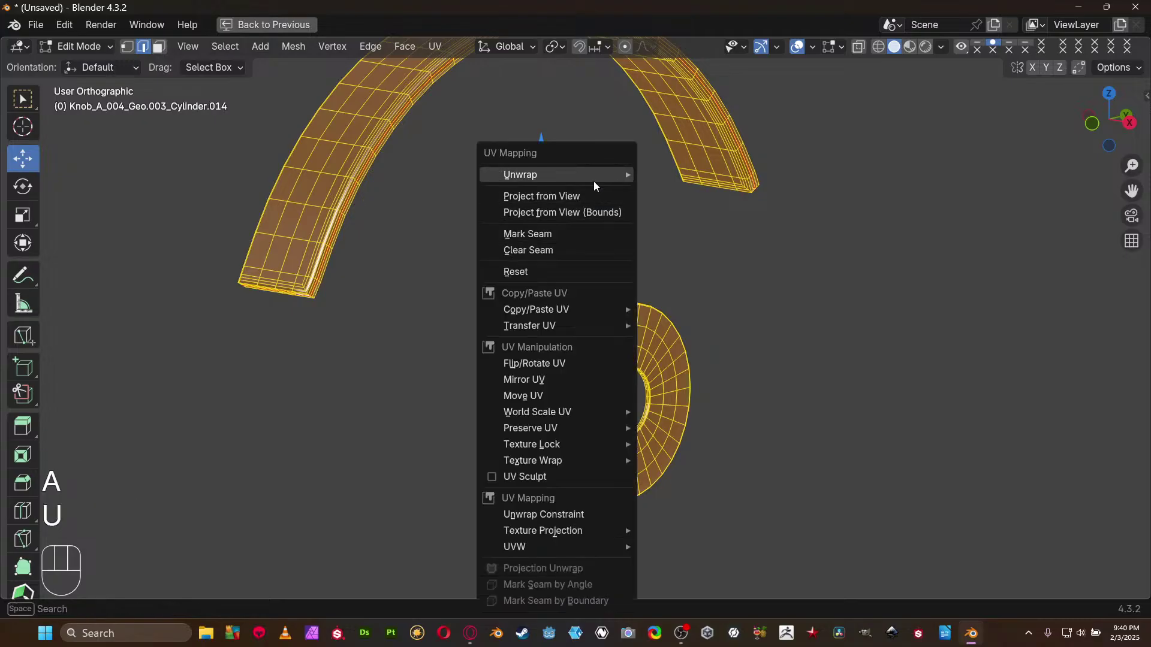
mouse_move(593, 181)
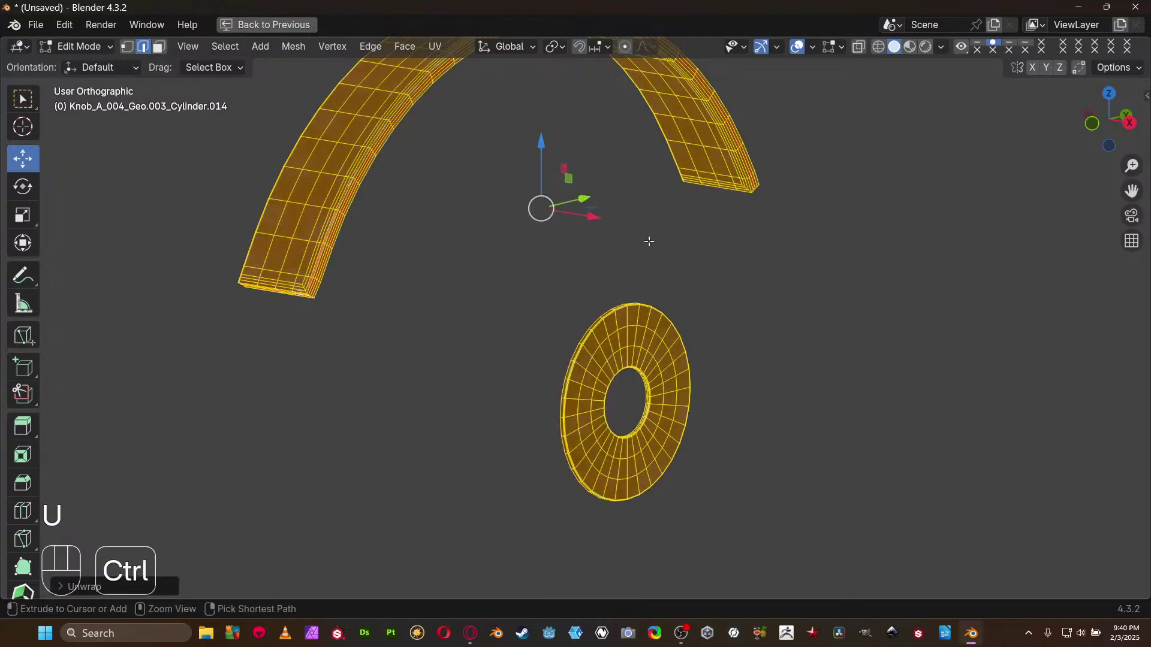
key("ctrl+space")
key("ctrl+space")
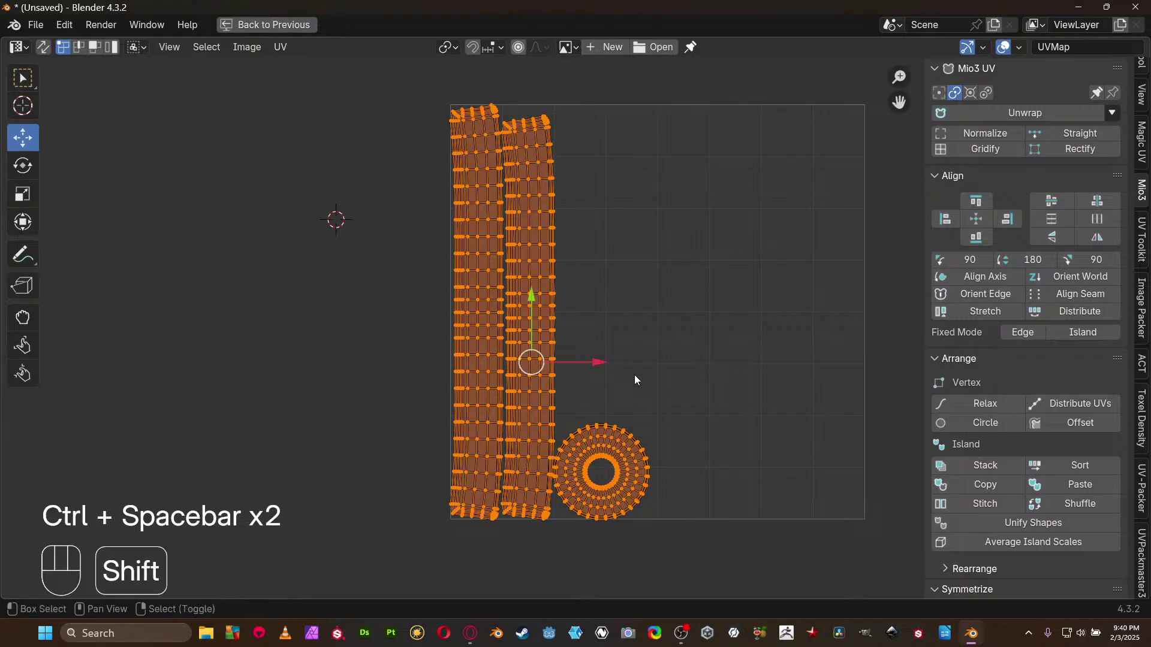
Step: Try Straighten UVs on all islands, undo it, and examine the upper ends of the two strip islands
key("shift+q")
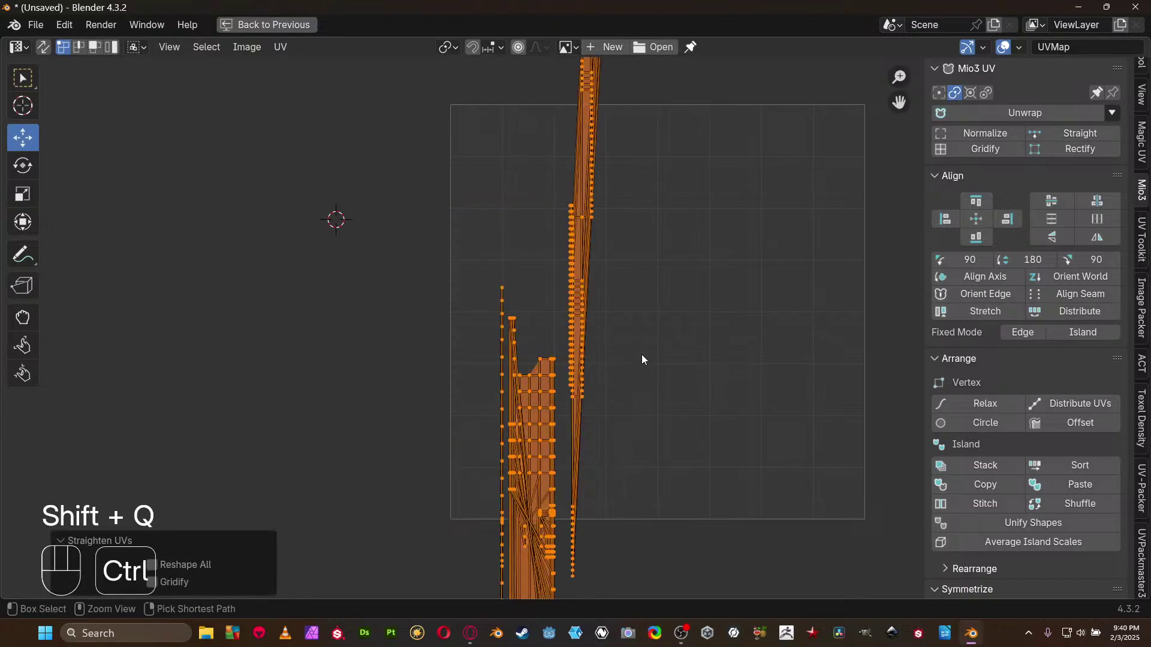
key("ctrl+z")
middle_click_drag(578, 233, 620, 373)
scroll(576, 331, "up", 5)
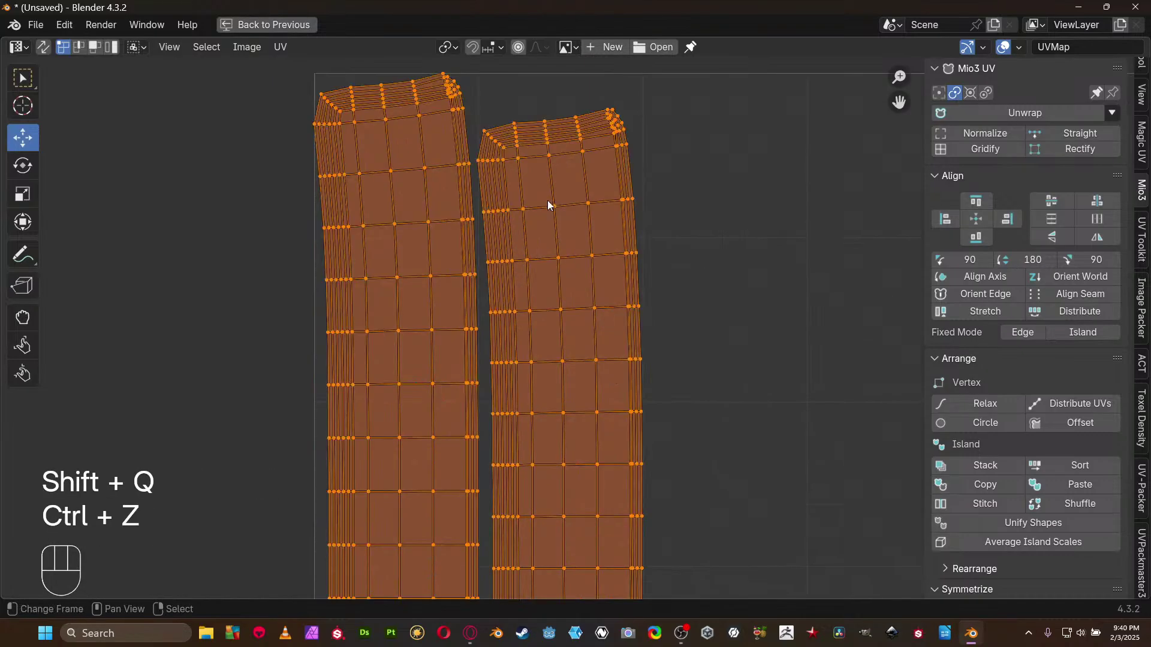
middle_click_drag(548, 200, 537, 325)
scroll(548, 320, "up", 4)
middle_click_drag(557, 236, 656, 262)
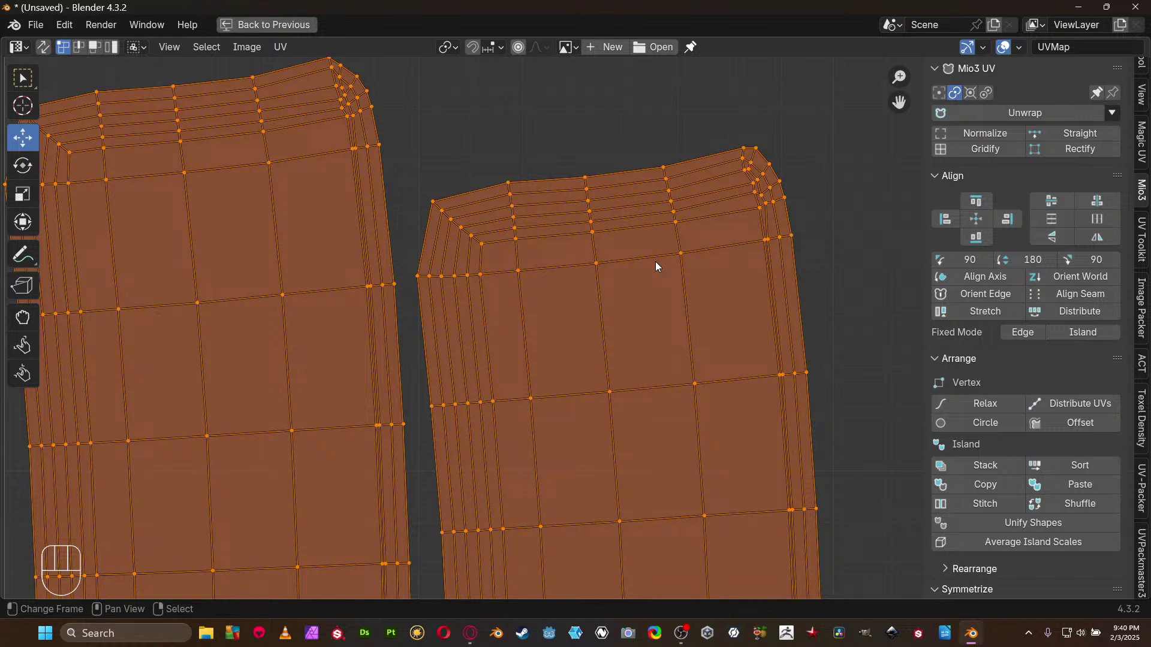
Step: Mark seams along the diagonal edges at both upper corners of the right strip island
middle_click_drag(622, 252, 568, 320)
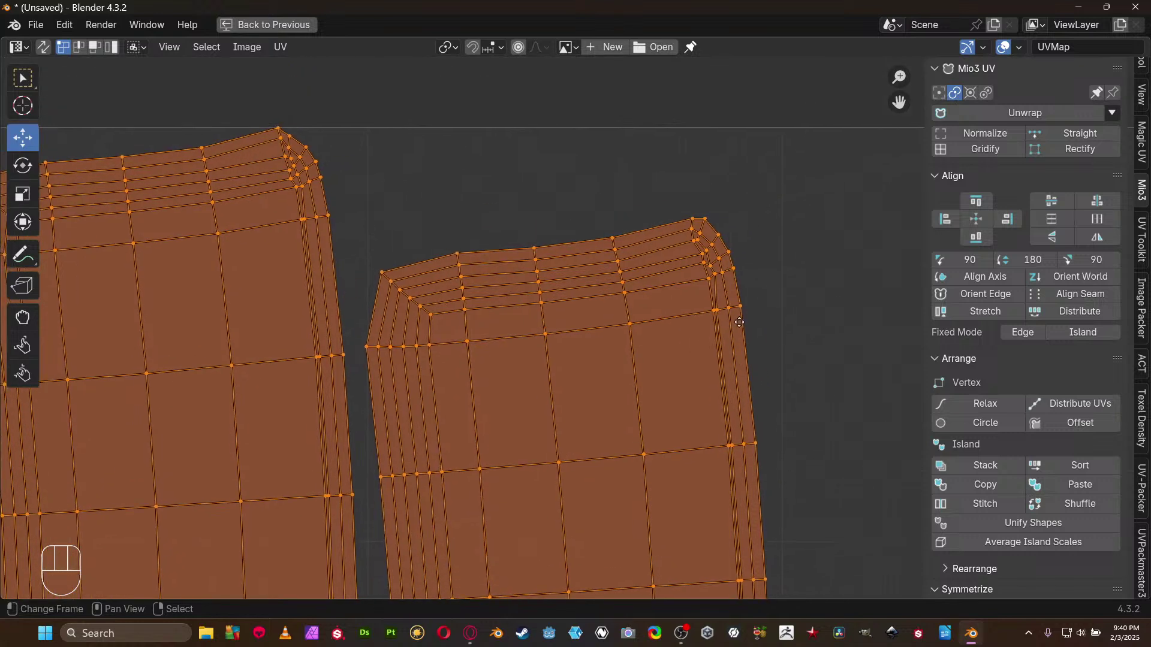
scroll(568, 320, "up", 3)
left_click(233, 269, "alt")
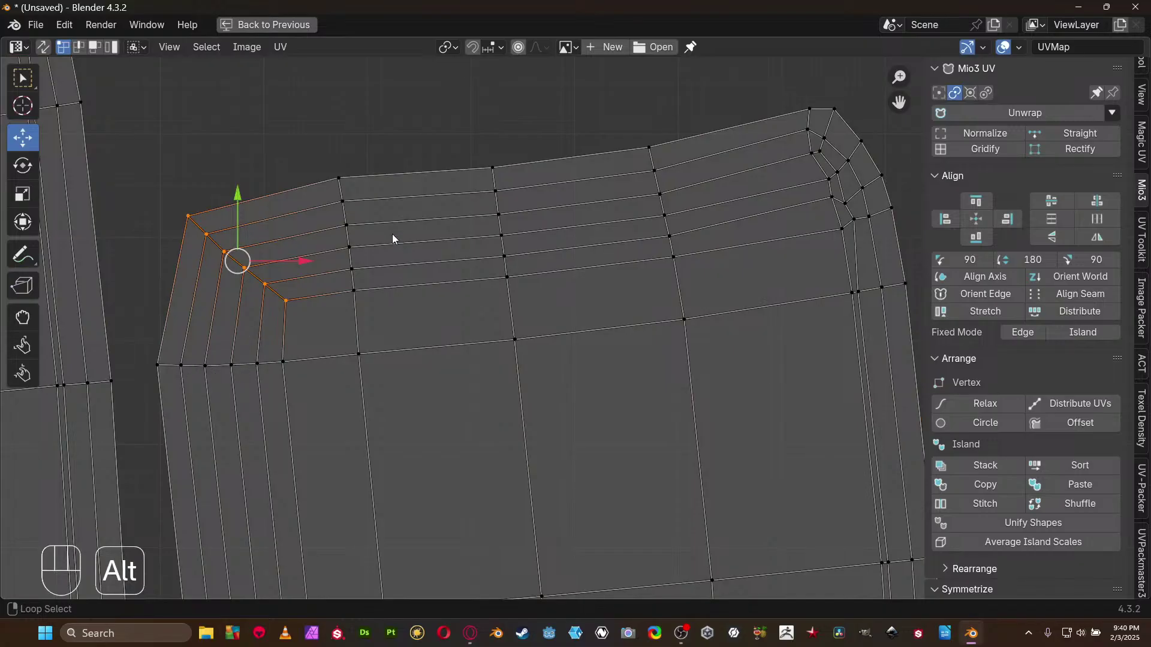
left_click(824, 135, "alt+shift")
key("ctrl+e")
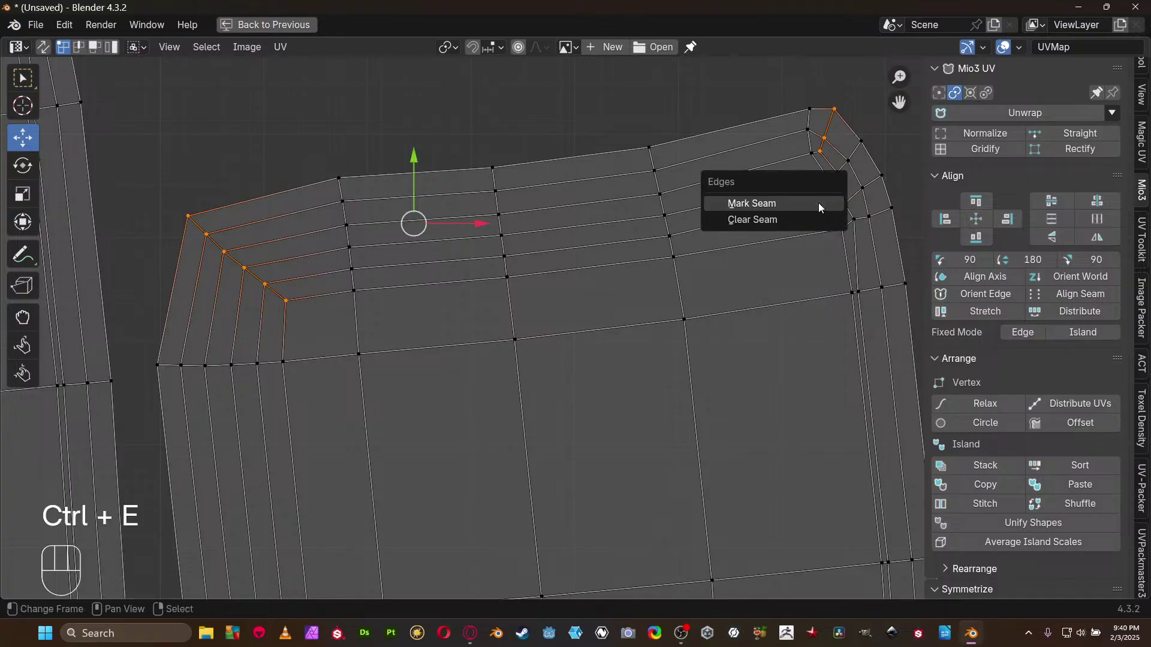
left_click(819, 204)
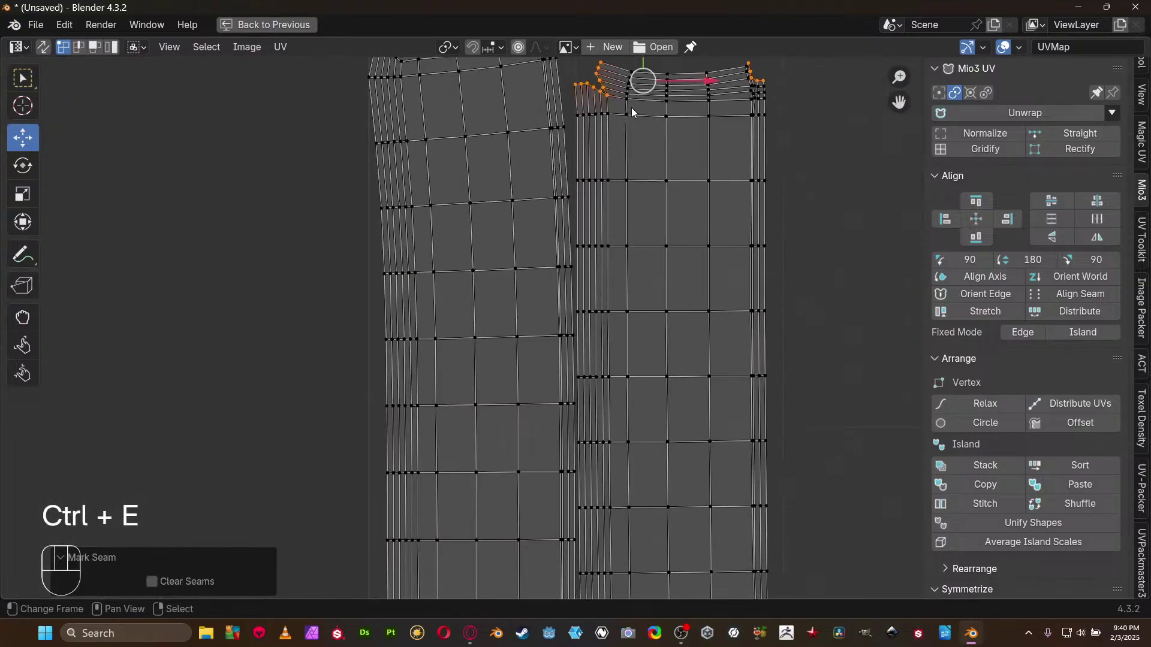
Step: Mark seams along the diagonal edges at both lower corners of the right strip island
scroll(635, 138, "down", 4)
middle_click_drag(582, 213, 569, 218)
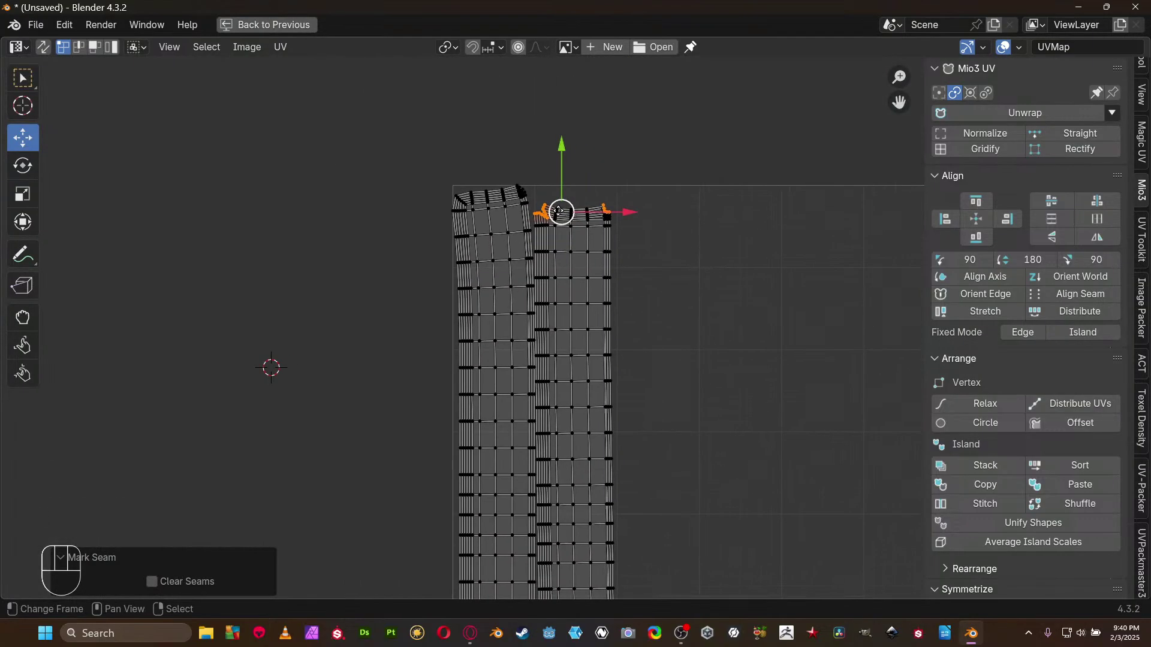
middle_click_drag(524, 295, 556, 93)
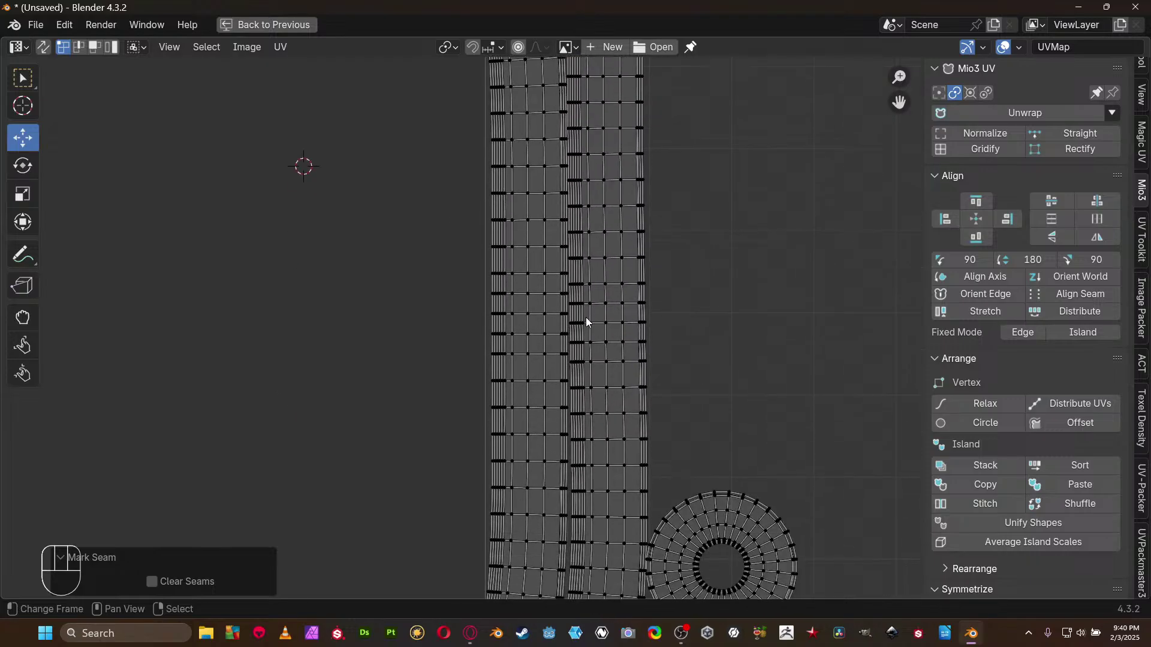
middle_click_drag(555, 335, 535, 140)
scroll(582, 332, "up", 4)
middle_click_drag(550, 399, 561, 152)
scroll(558, 321, "up", 4)
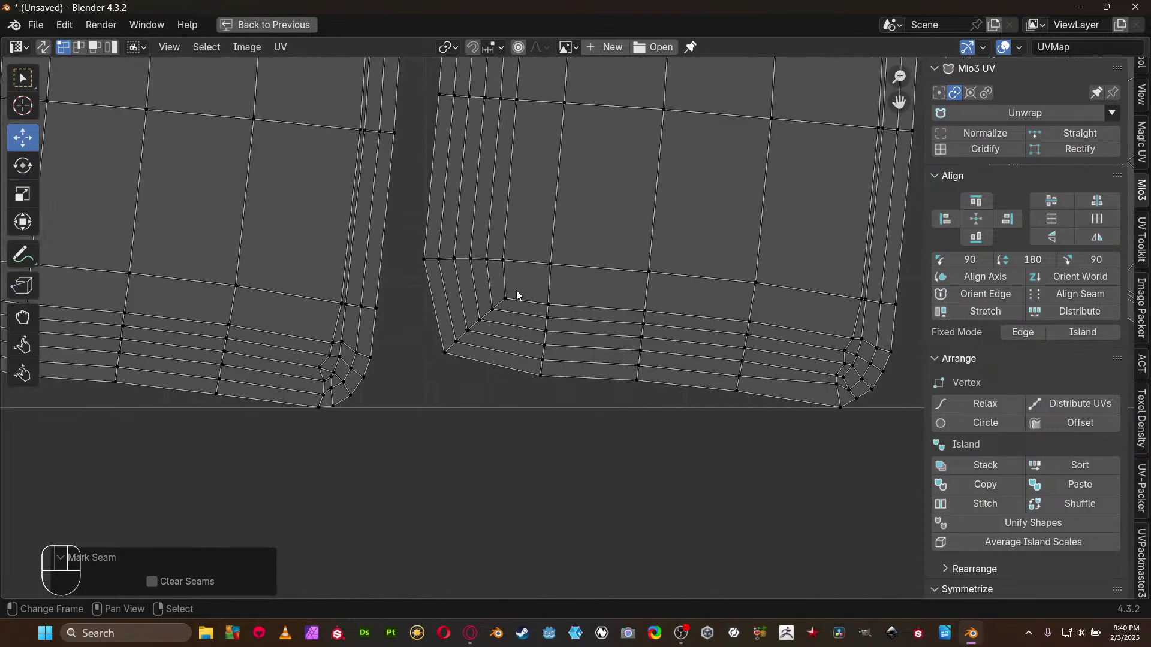
right_click(502, 298, "alt")
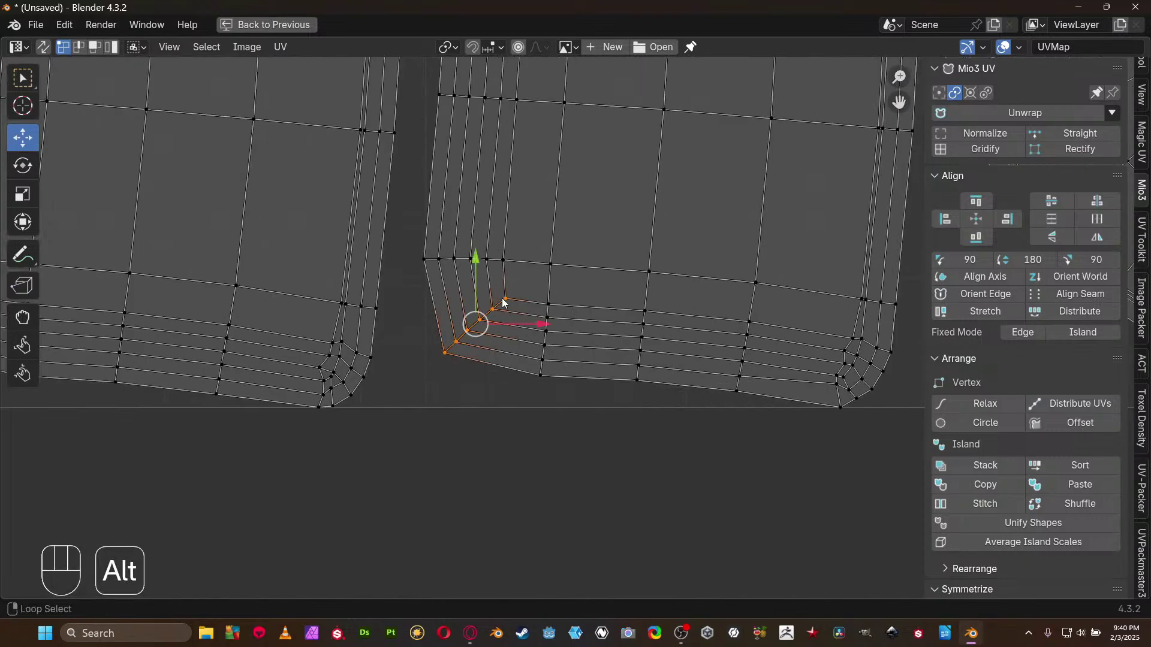
left_click(848, 386, "alt+shift")
key("ctrl+e")
left_click(845, 380)
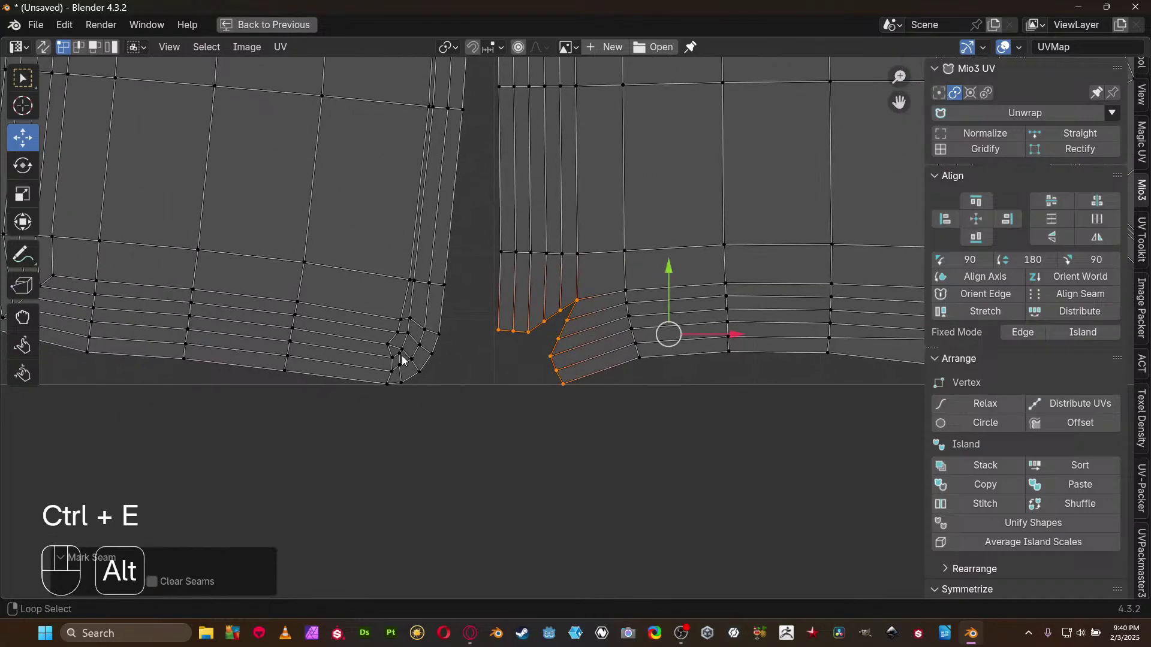
Step: Mark seams along the diagonal edges at both lower corners of the left strip island
left_click(402, 357, "alt")
middle_click_drag(96, 298, 396, 274)
left_click(317, 284, "alt+shift")
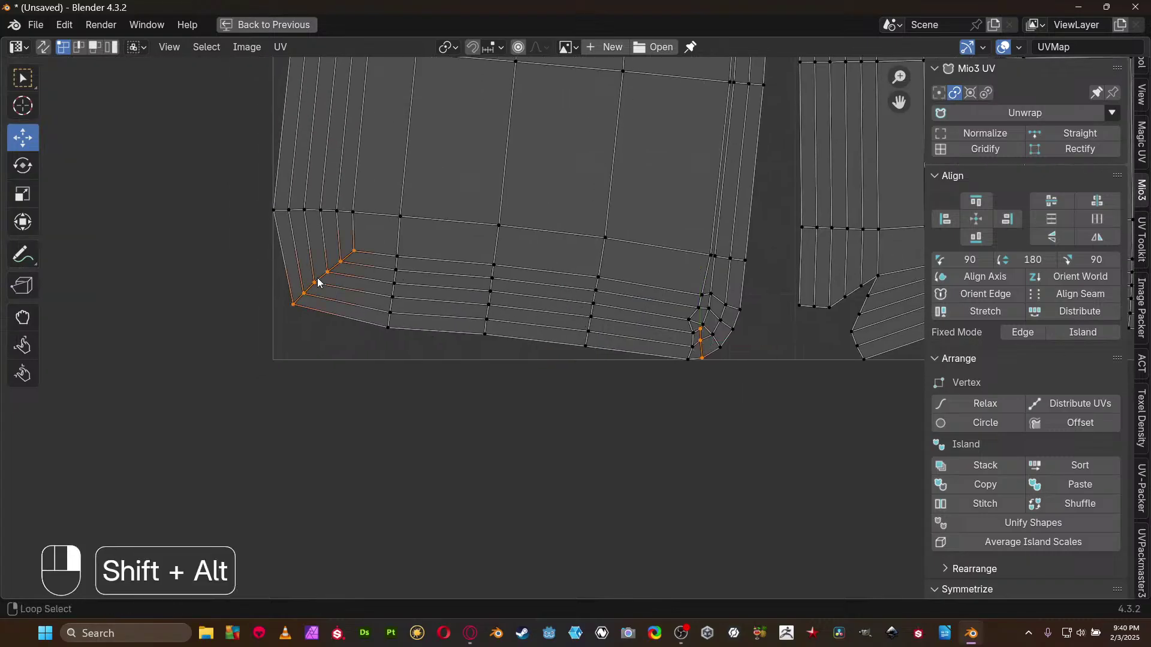
key("ctrl+e")
left_click(431, 336)
Step: Mark seams along the diagonal edges at both upper corners of the left strip island
scroll(437, 241, "down", 2)
middle_click_drag(436, 241, 383, 590)
middle_click_drag(470, 149, 457, 462)
scroll(528, 362, "up", 4)
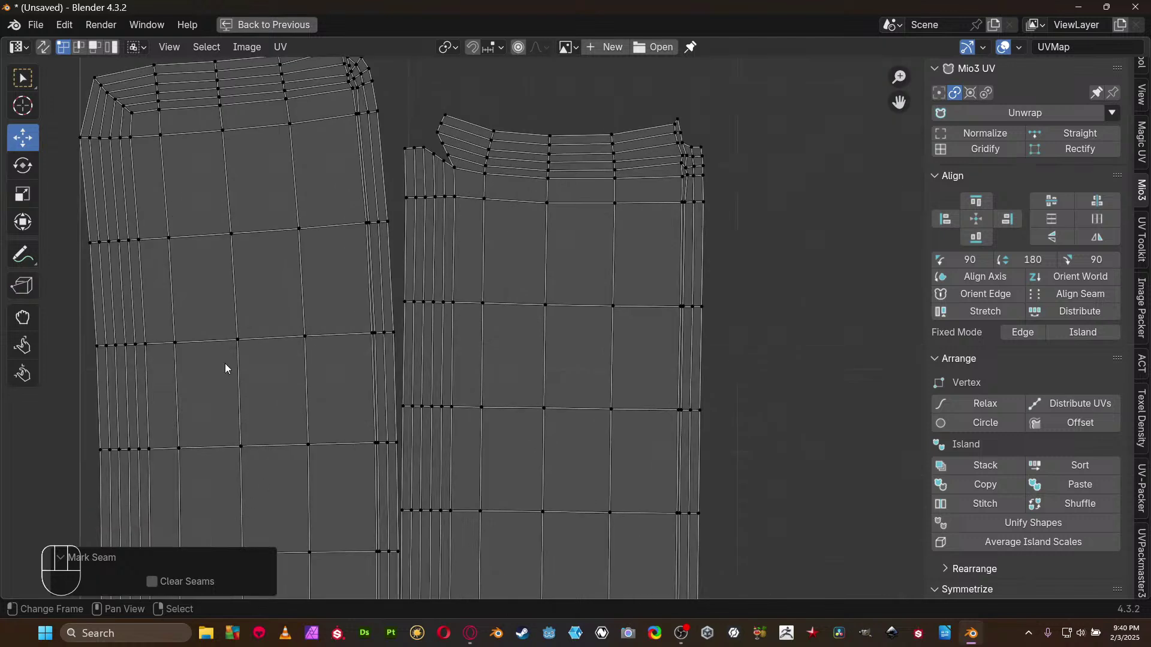
middle_click_drag(326, 128, 456, 242)
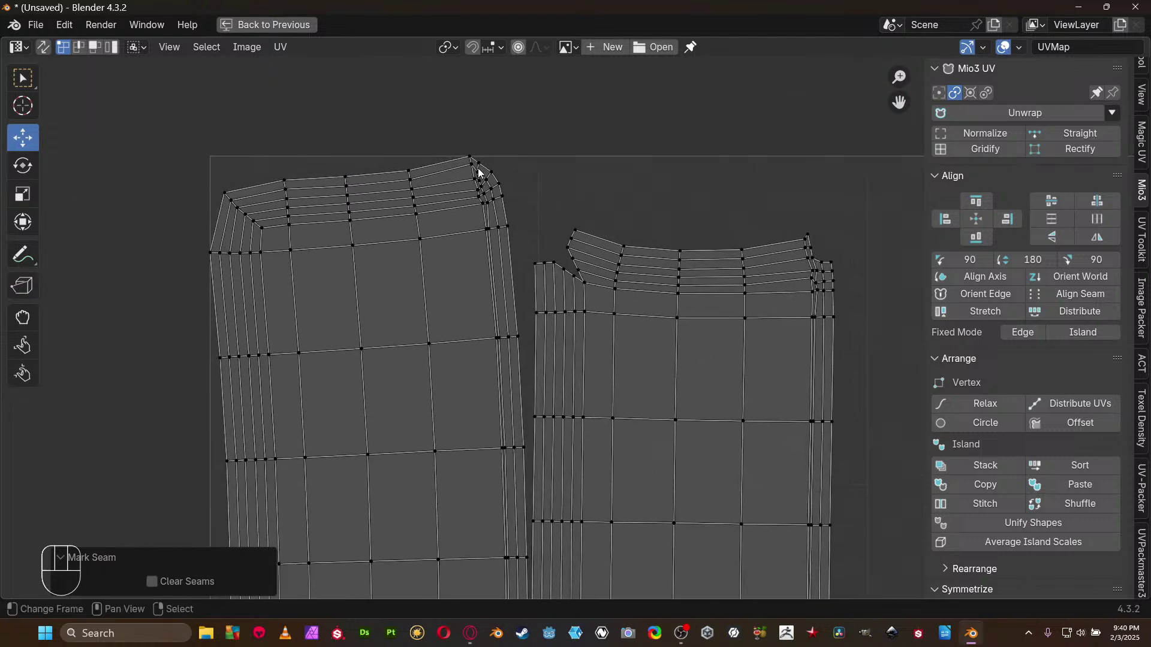
scroll(487, 172, "up", 3)
middle_click_drag(488, 173, 819, 359)
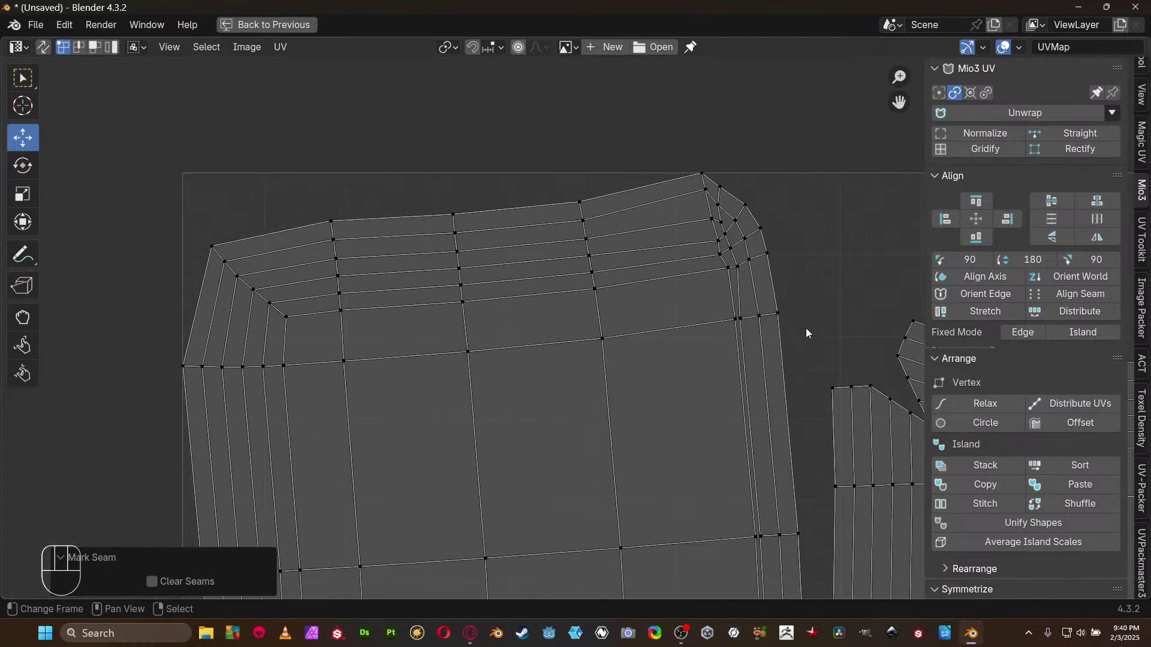
left_click(721, 200, "alt+shift")
left_click(229, 270, "alt+shift")
key("ctrl+e")
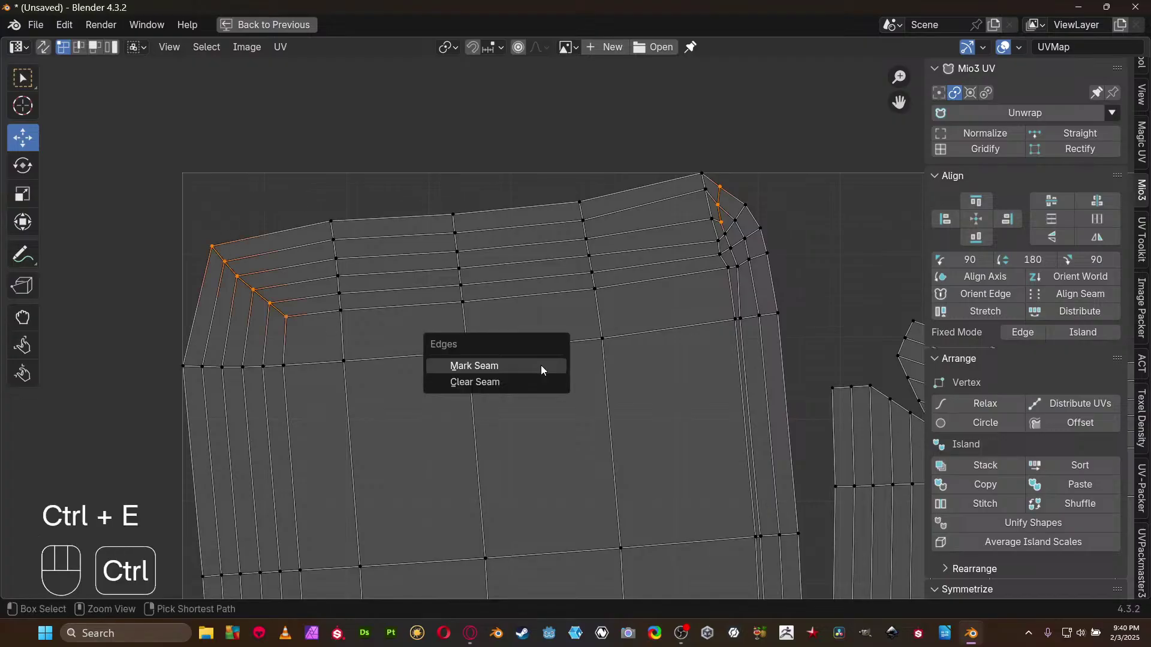
left_click(540, 365)
Step: Switch to island selection, select both long strip islands, and straighten them with Gridify
scroll(661, 382, "down", 5)
scroll(665, 408, "down", 4)
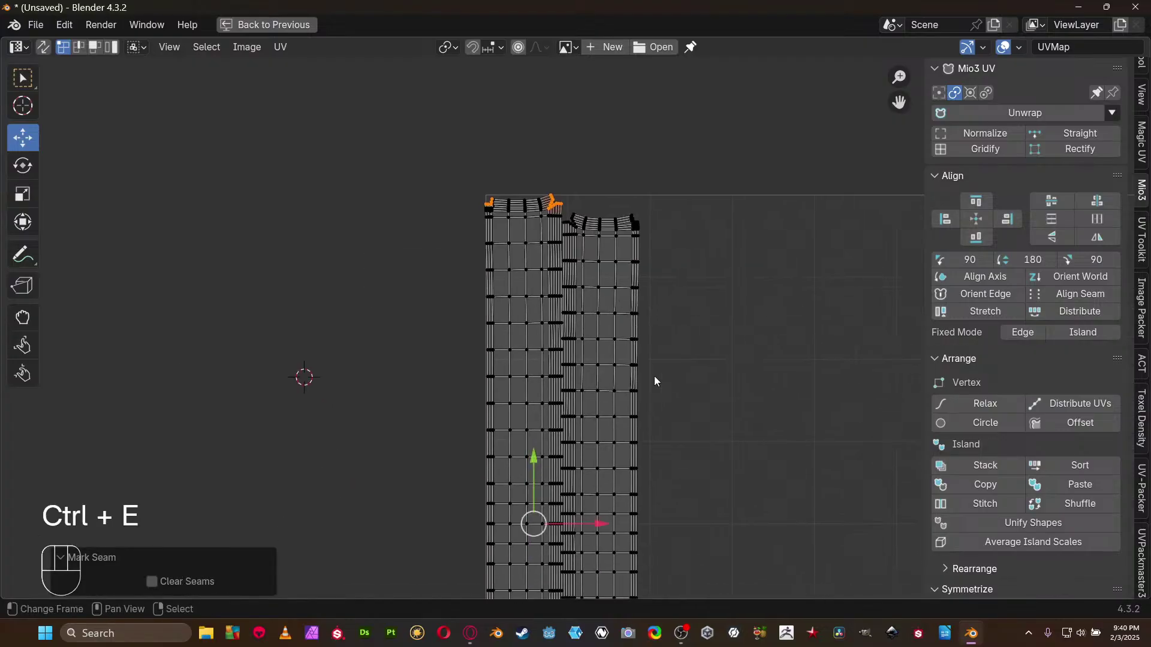
key("ctrl+Tab")
left_click(667, 432)
scroll(578, 329, "up", 5)
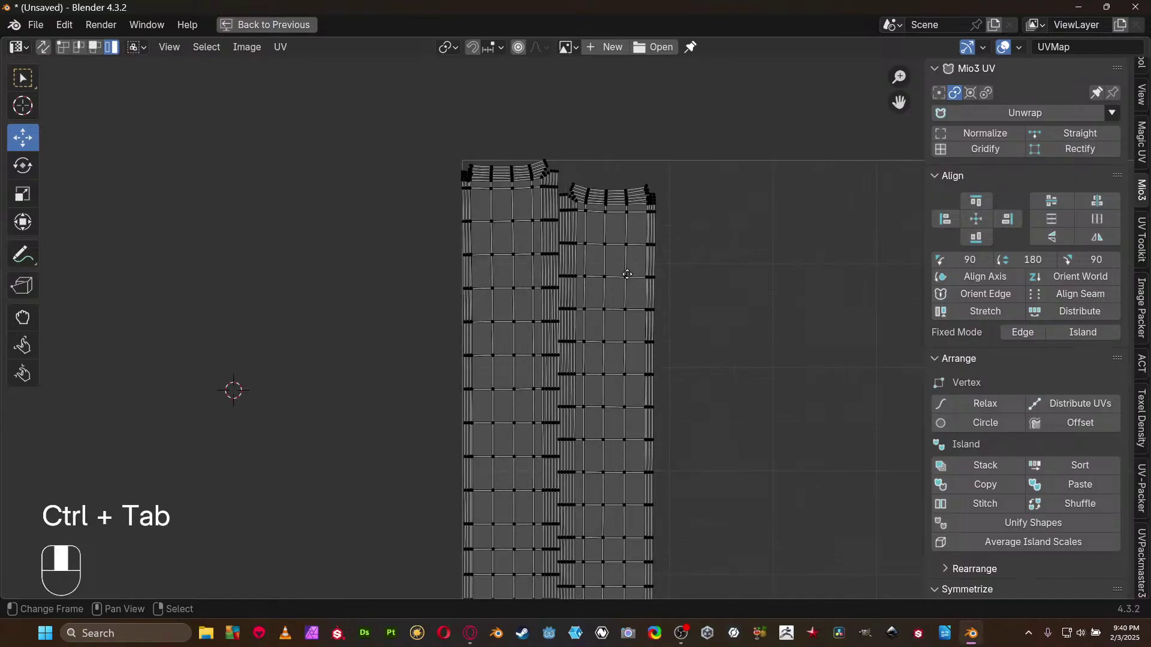
middle_click_drag(627, 274, 618, 356)
left_click(610, 358)
scroll(600, 336, "up", 4)
middle_click_drag(649, 222, 599, 289)
scroll(605, 293, "up", 5)
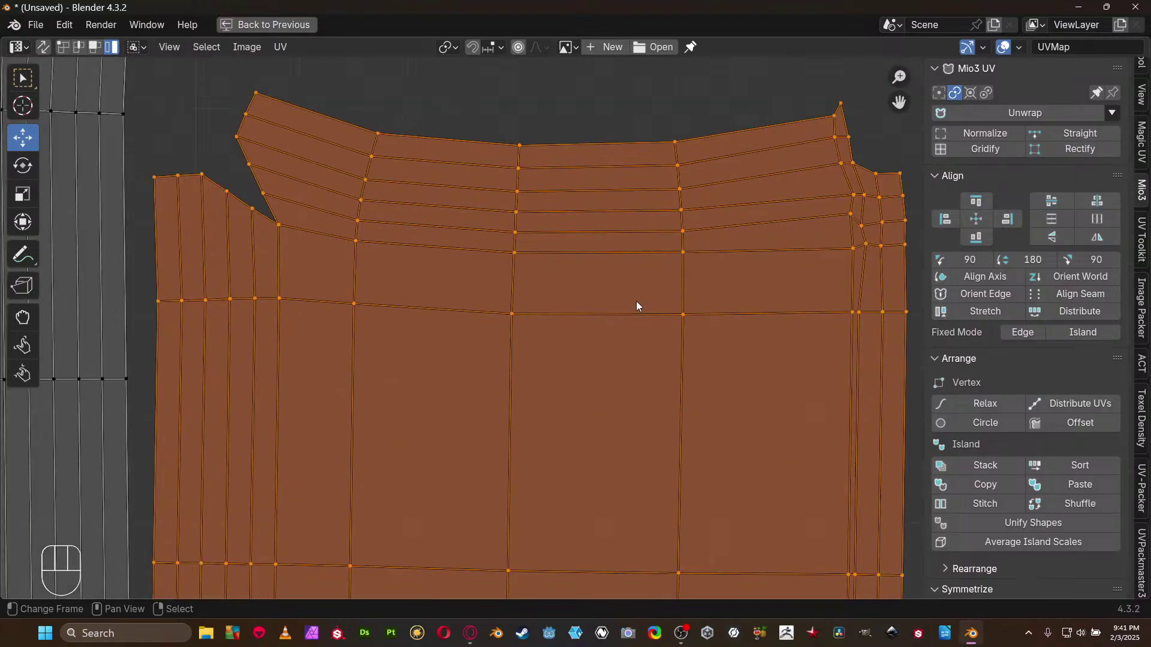
scroll(623, 272, "down", 9)
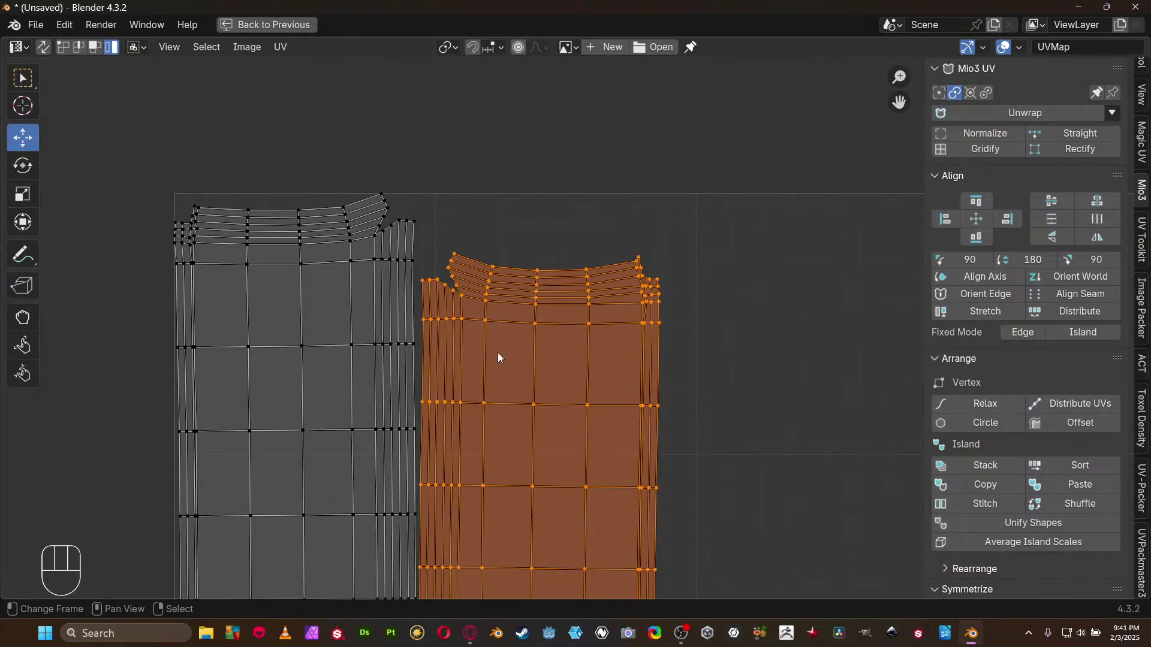
left_click(475, 368, "shift")
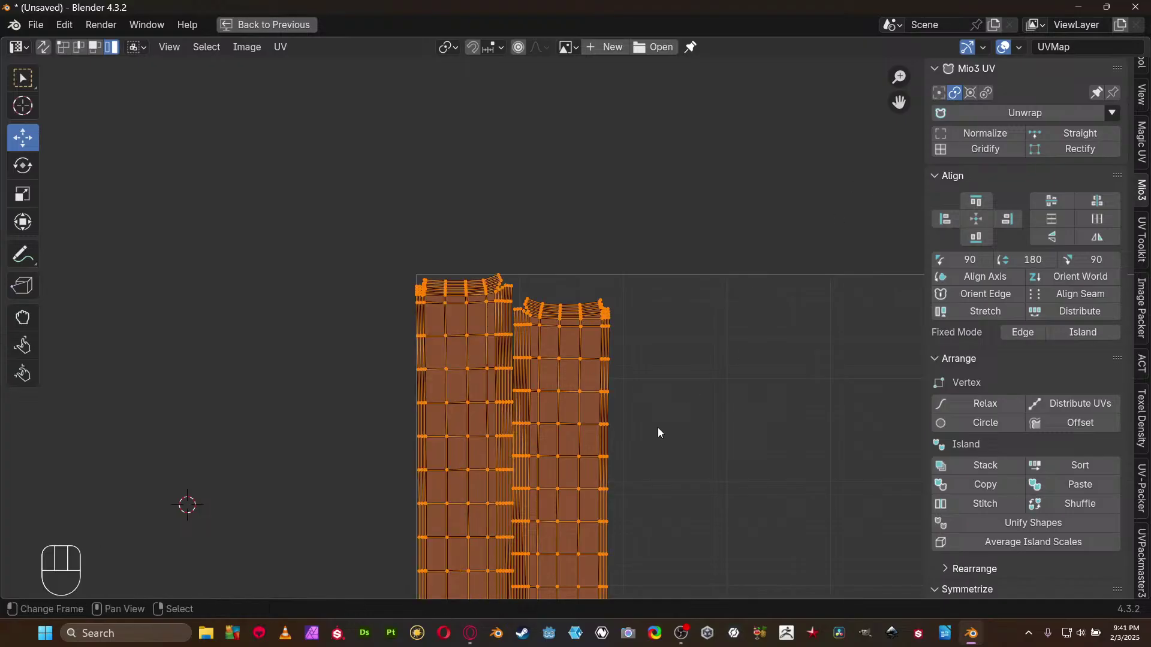
middle_click_drag(657, 432, 605, 227)
left_click(979, 151)
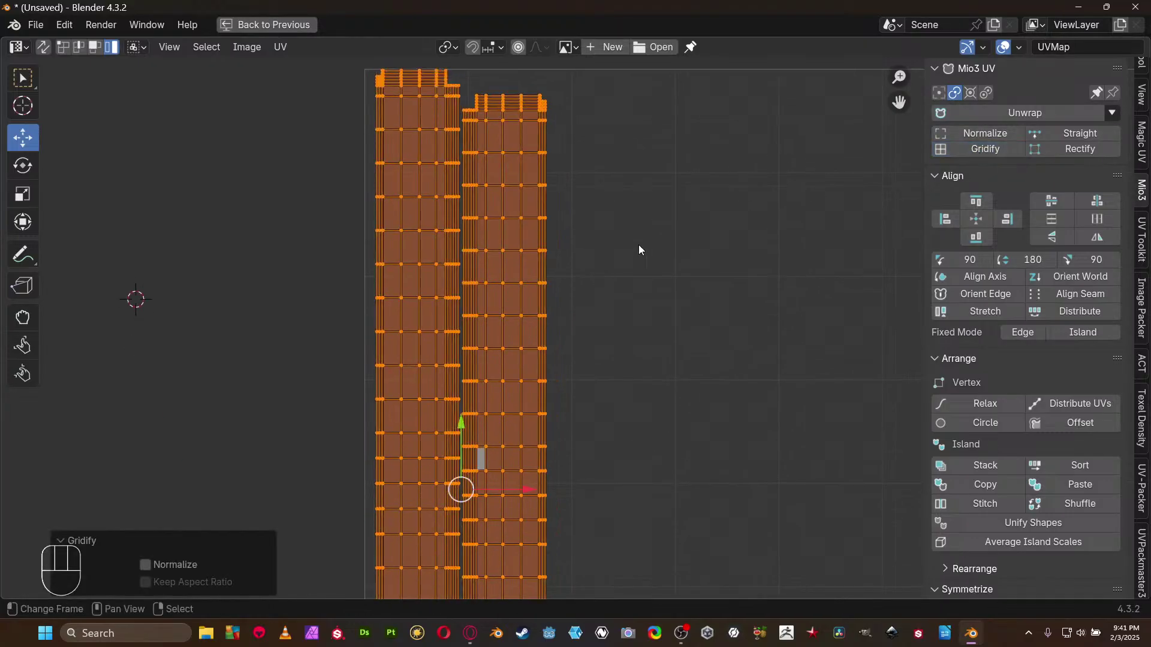
Step: Select all islands and average their scale
key("a")
key("ctrl+a")
middle_click_drag(577, 380, 616, 200)
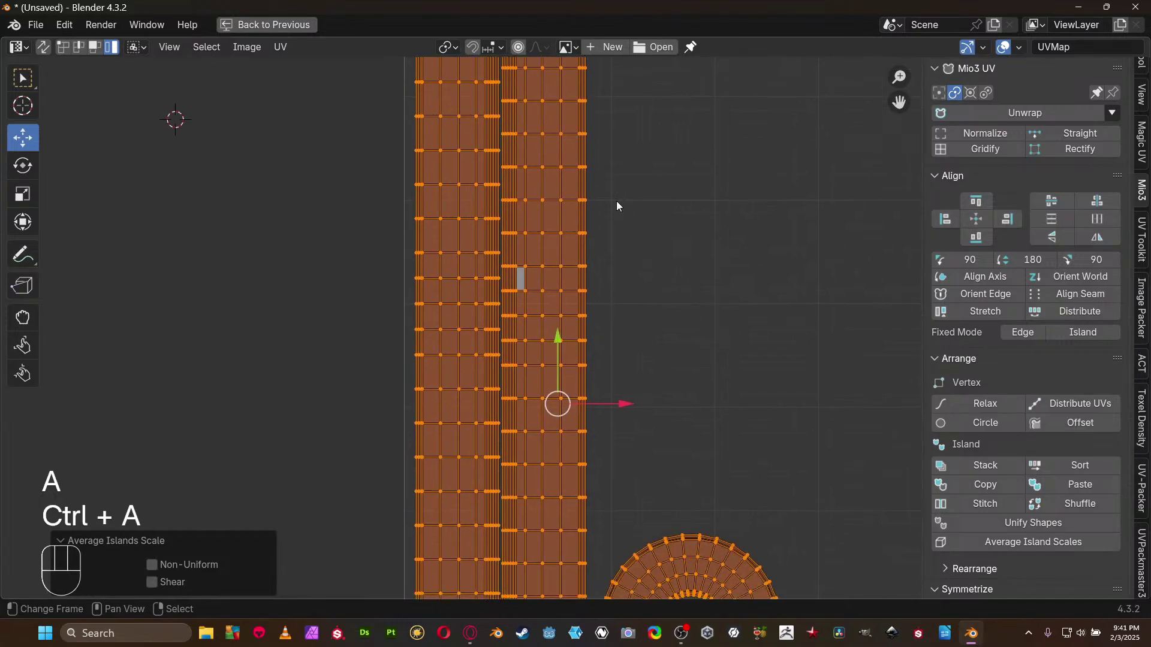
middle_click_drag(646, 436, 614, 224)
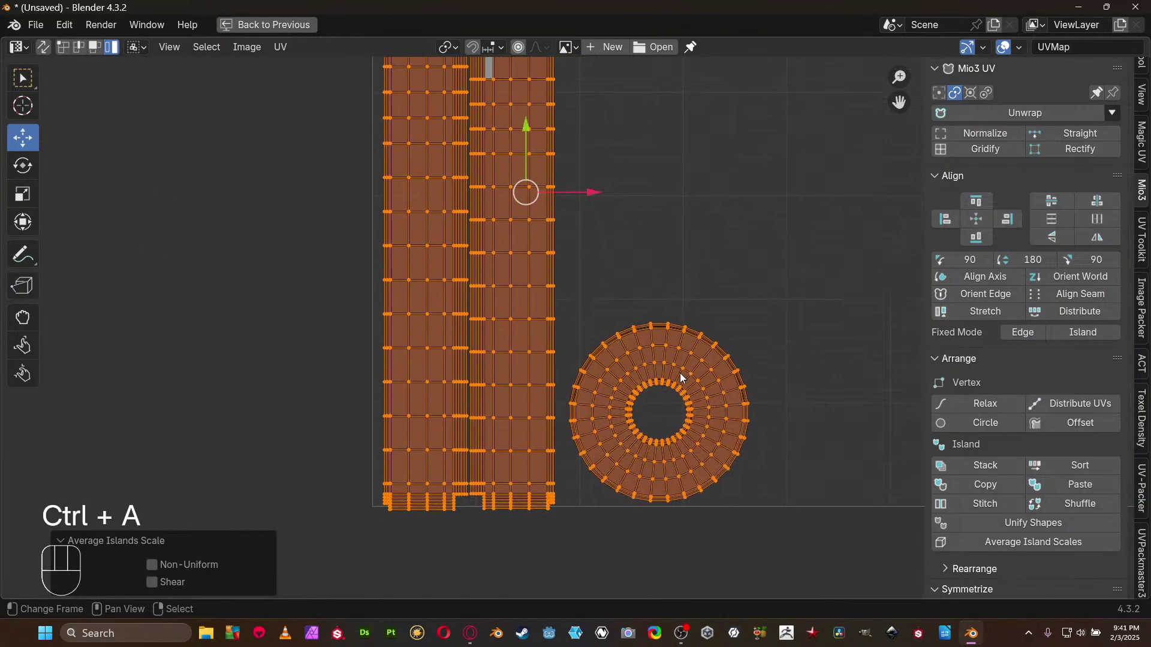
Step: Select a radial edge loop across the holed disc island and mark it as a seam to open the ring
key("1")
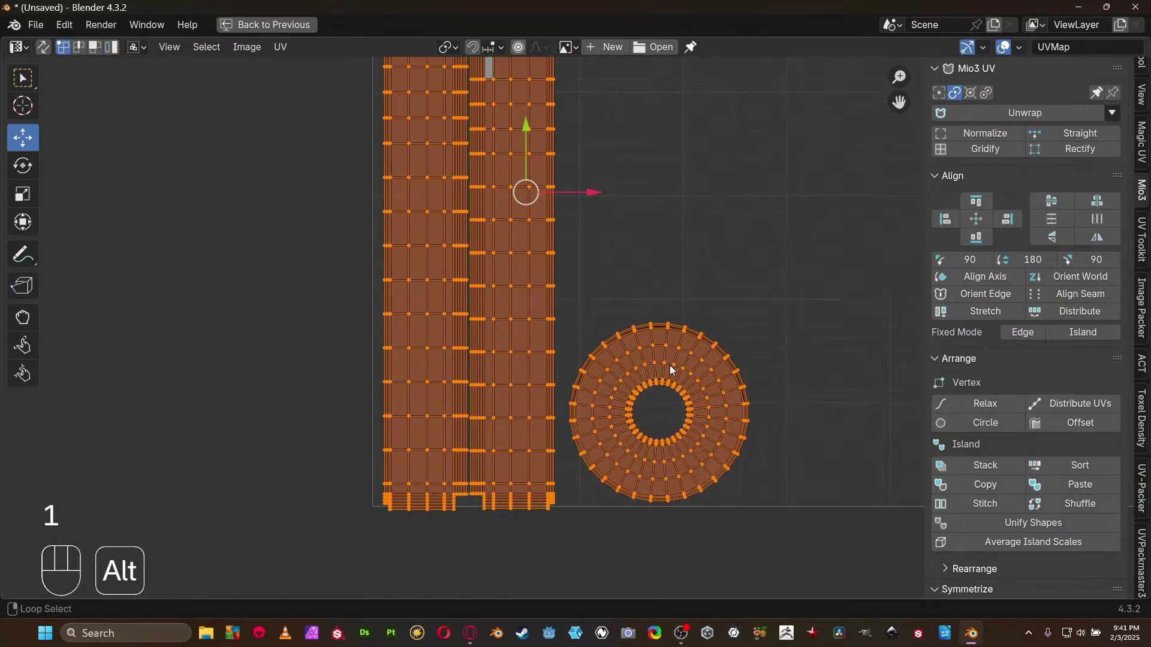
left_click(663, 353, "alt")
key("ctrl+e")
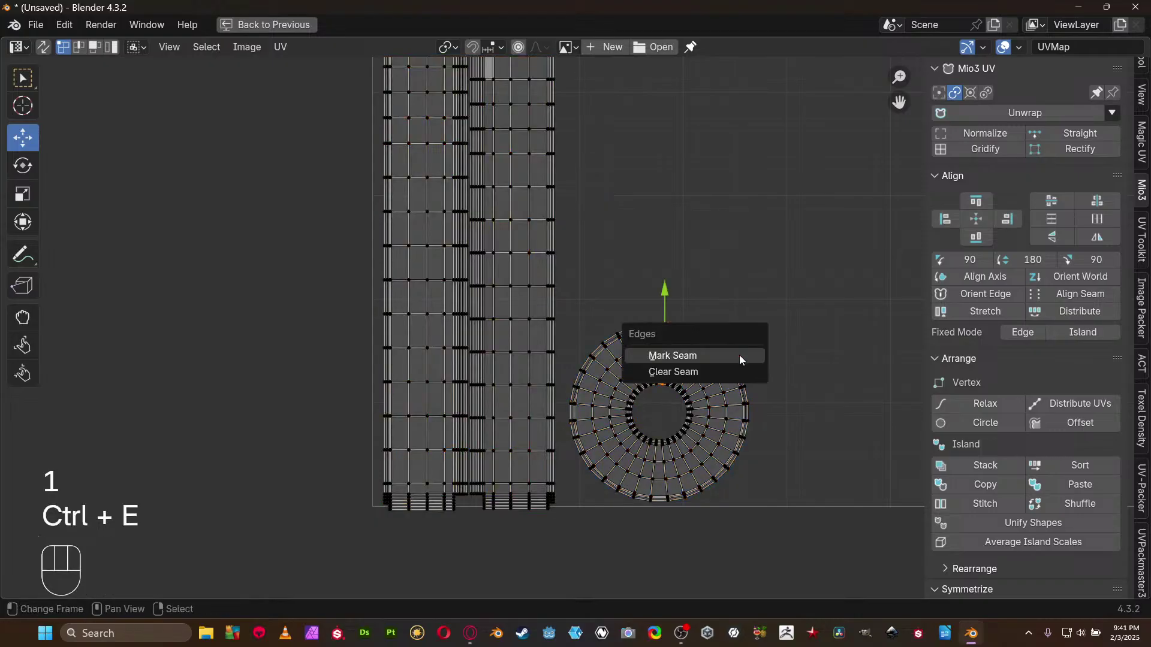
left_click(739, 355)
middle_click_drag(692, 419, 665, 401)
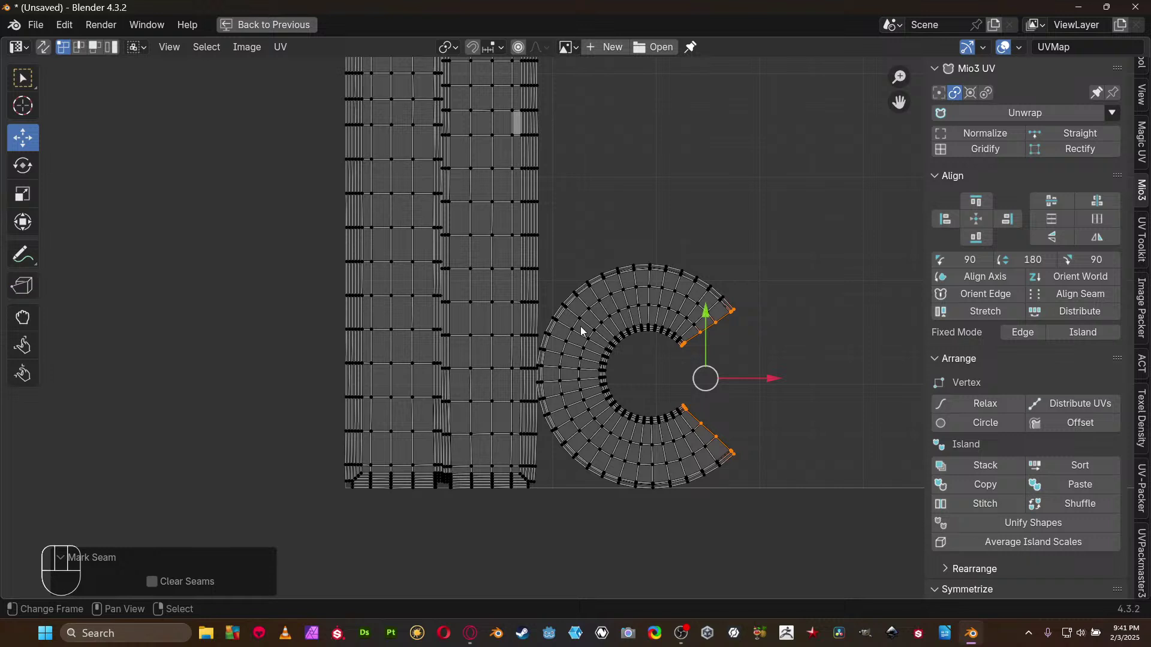
Step: Select the opened disc island and both strip islands, and apply Straighten UVs to them
key("ctrl+Tab")
left_click(649, 445)
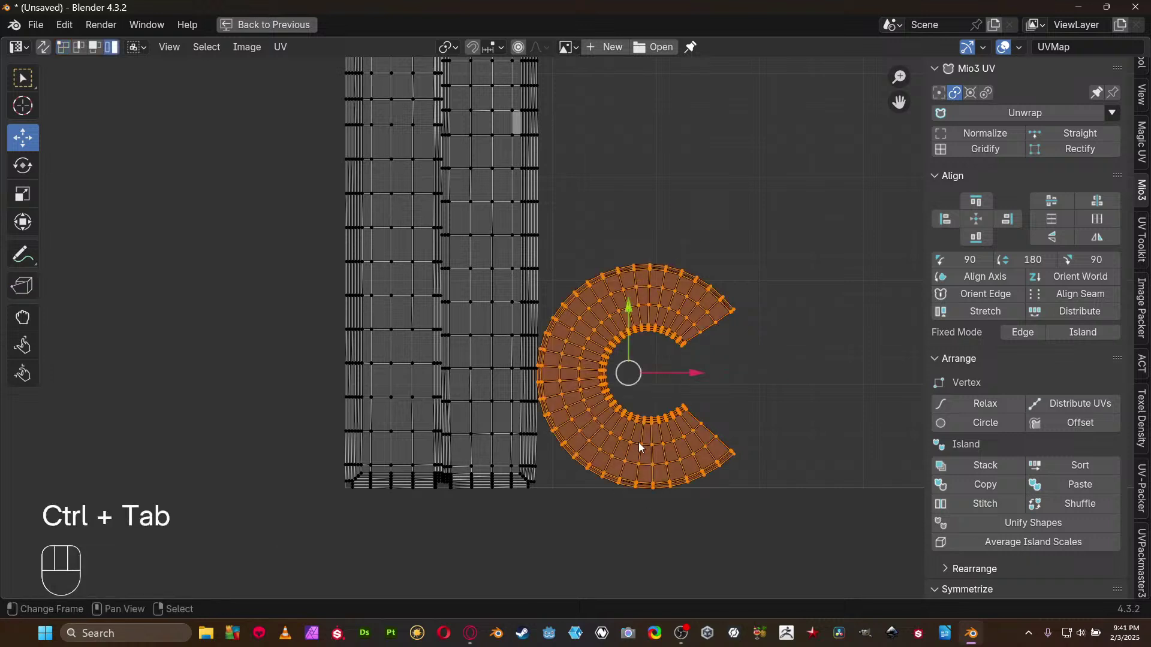
left_click(499, 383, "shift")
left_click(387, 365, "shift")
key("shift+q")
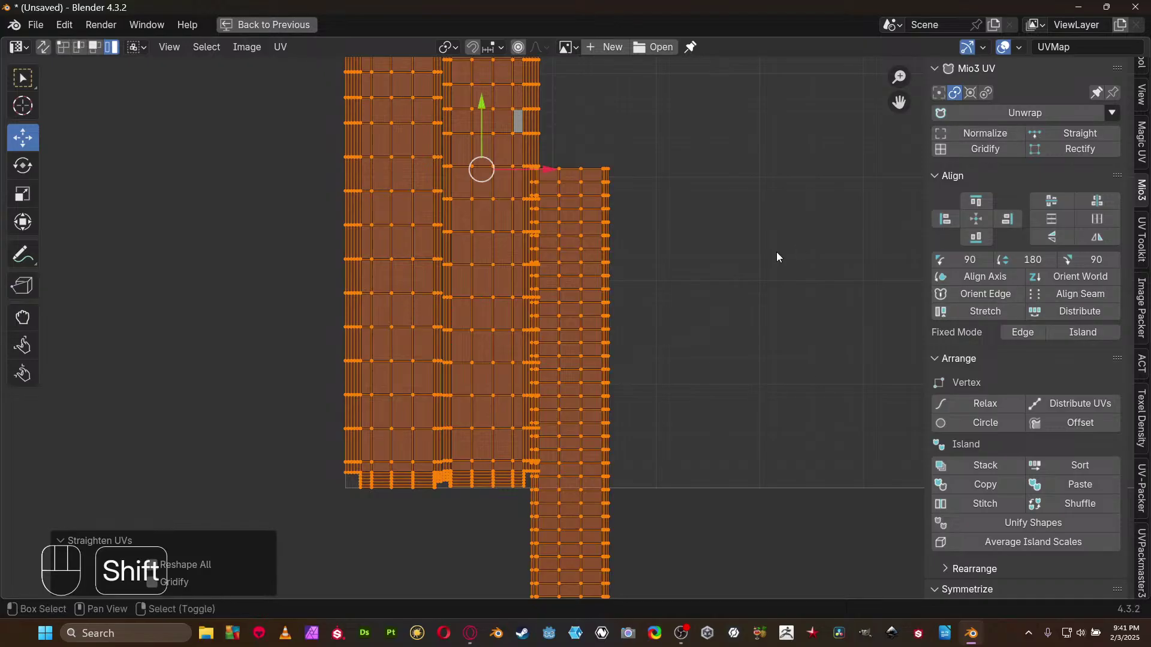
Step: Average the scale of the straightened islands and pack them with the Exact Shape (Concave) method and rotation off
key("ctrl+a")
key("ctrl+p")
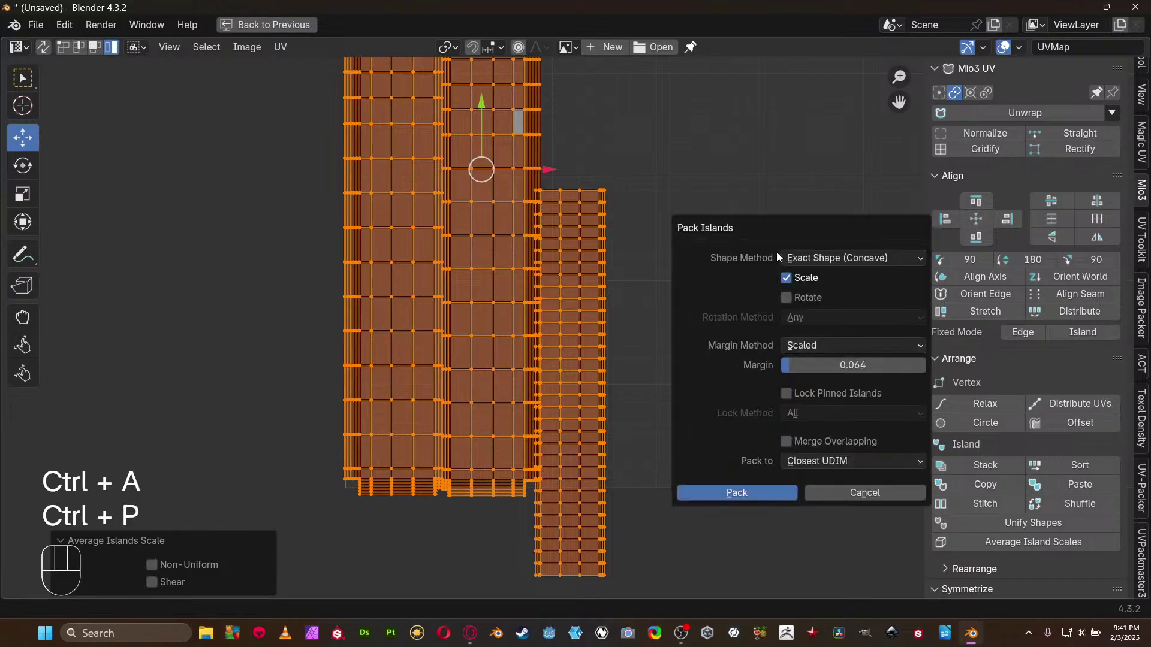
key("Return")
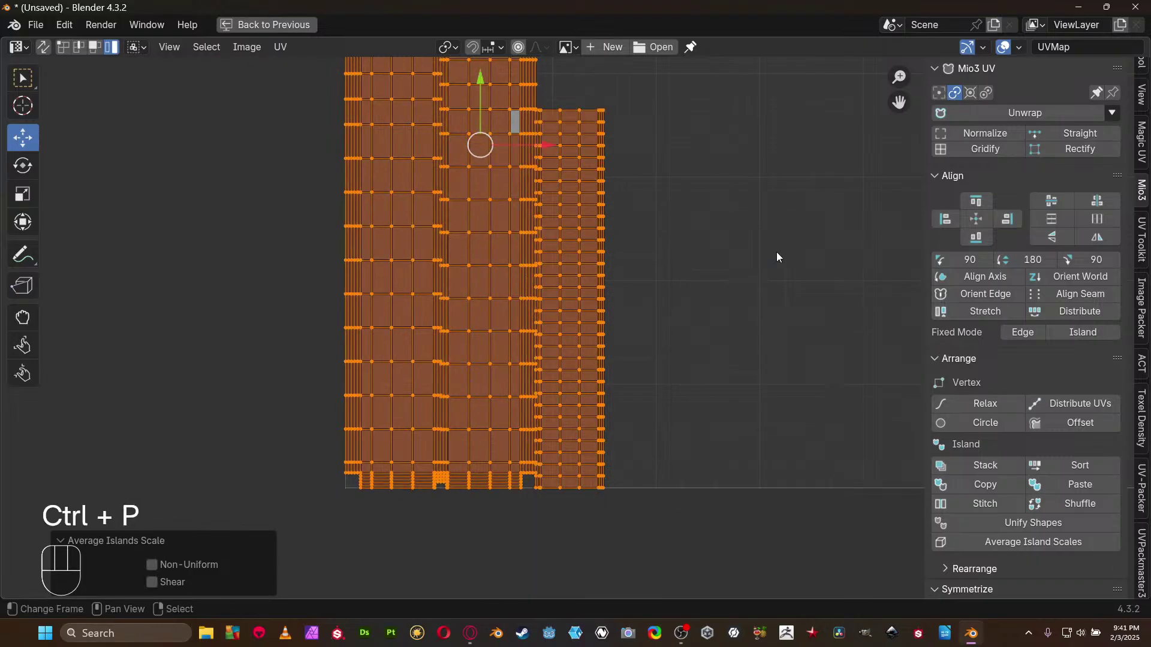
Step: Repack the islands with a scaled margin of 0.064
key("ctrl+p")
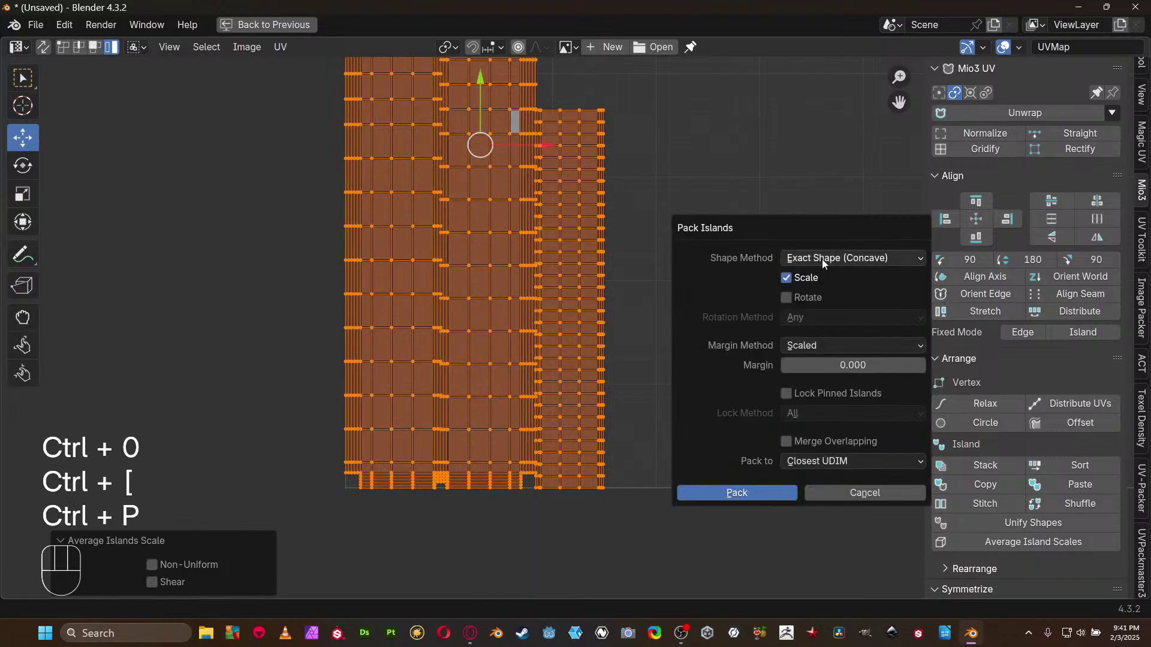
left_click(846, 363)
type("0.064")
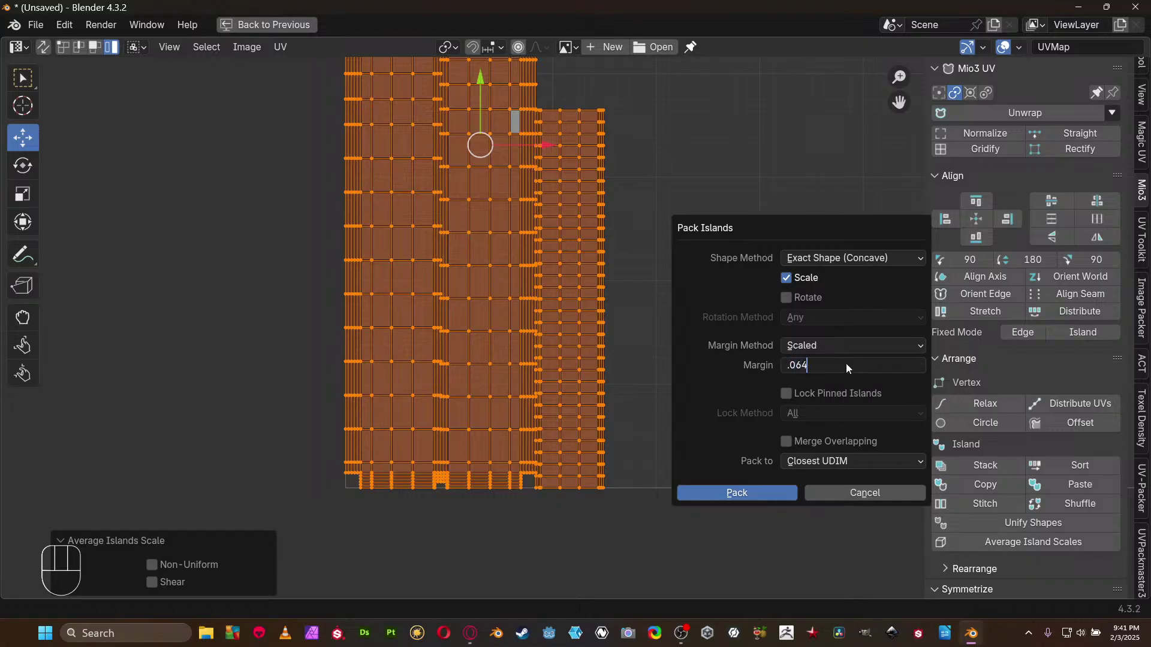
key("Return")
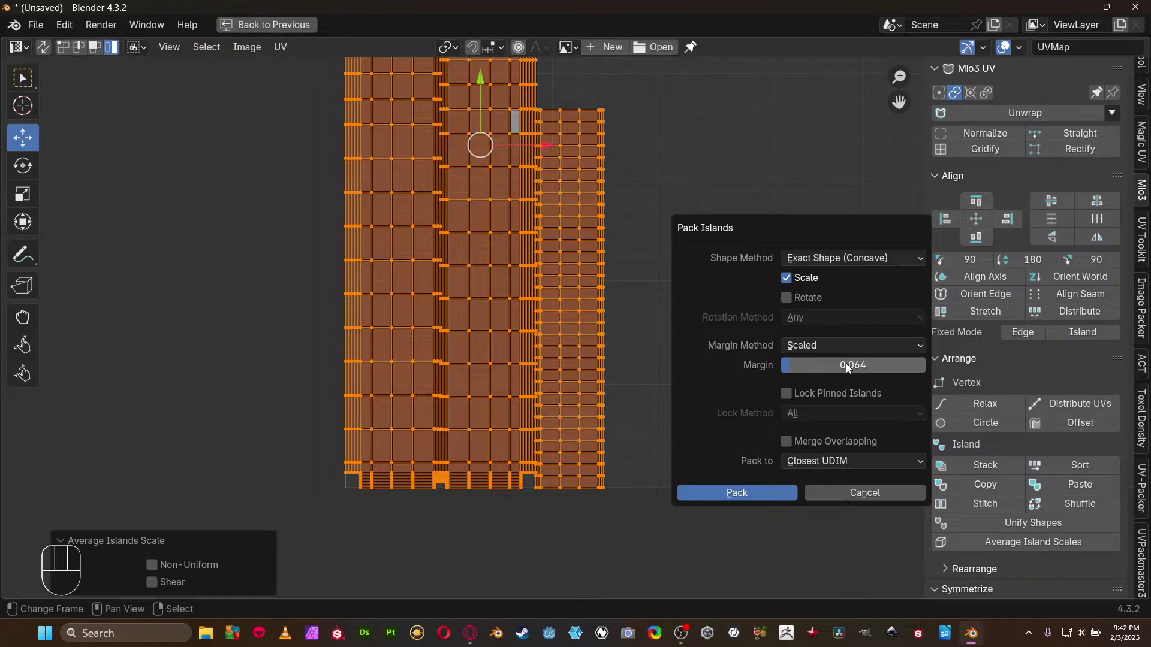
left_click(716, 494)
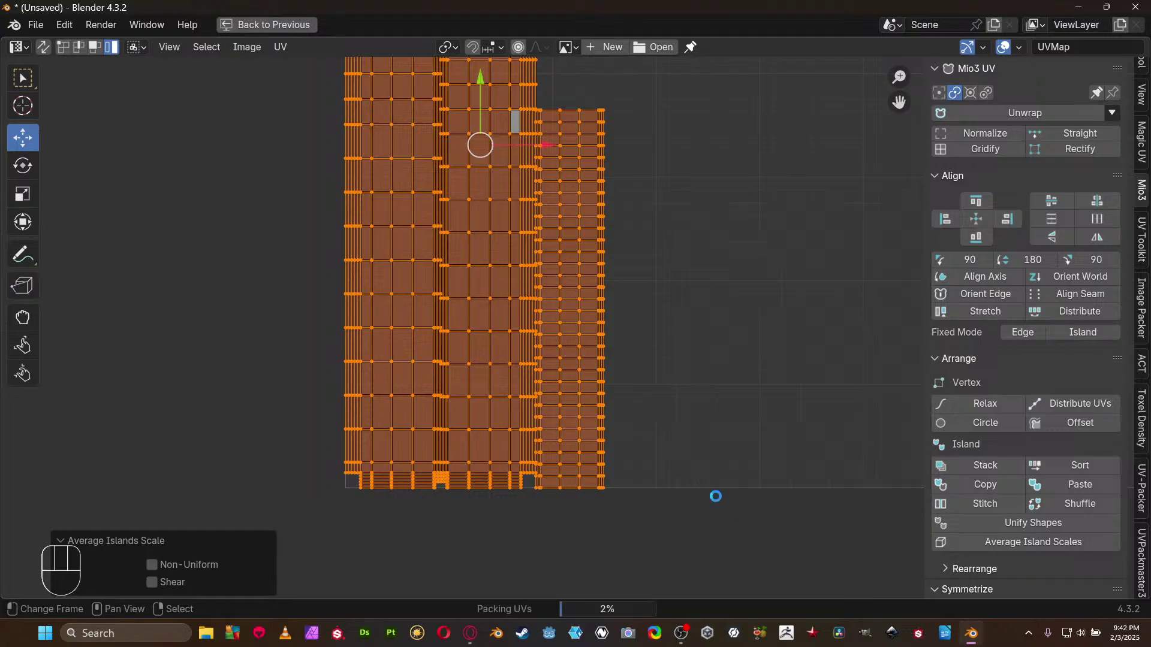
Step: Check the spacing of the packed islands and show the strip and disc in the maximized 3D viewport
scroll(606, 270, "down", 4)
middle_click_drag(606, 269, 647, 313)
scroll(664, 280, "up", 2)
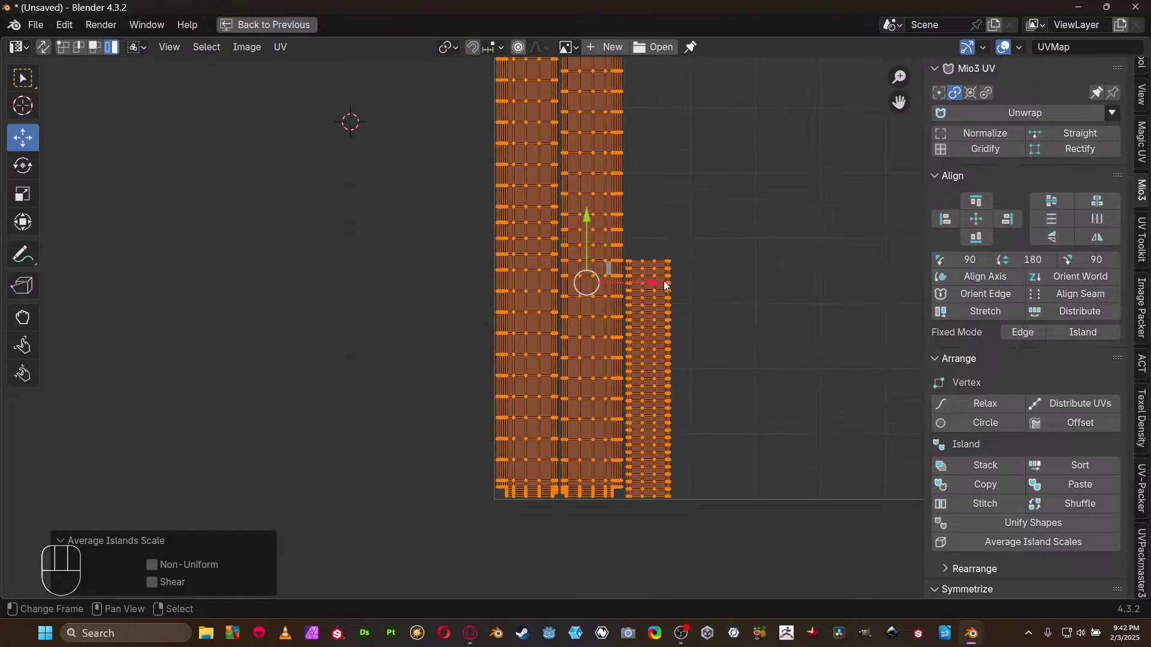
key("ctrl+space")
key("ctrl+space")
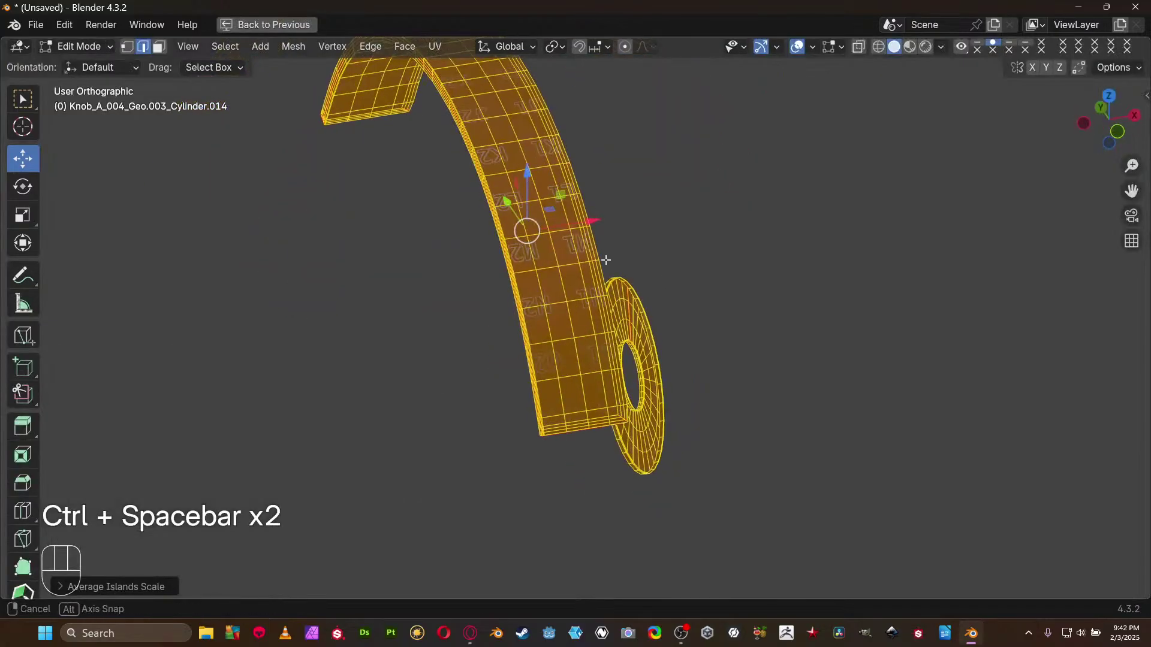
Step: Inspect the strip and disc from several angles and show all their selected islands in the maximized UV editor
left_click(552, 225)
middle_click_drag(553, 226, 413, 198)
key("ctrl+space")
key("ctrl+space")
key("Tab")
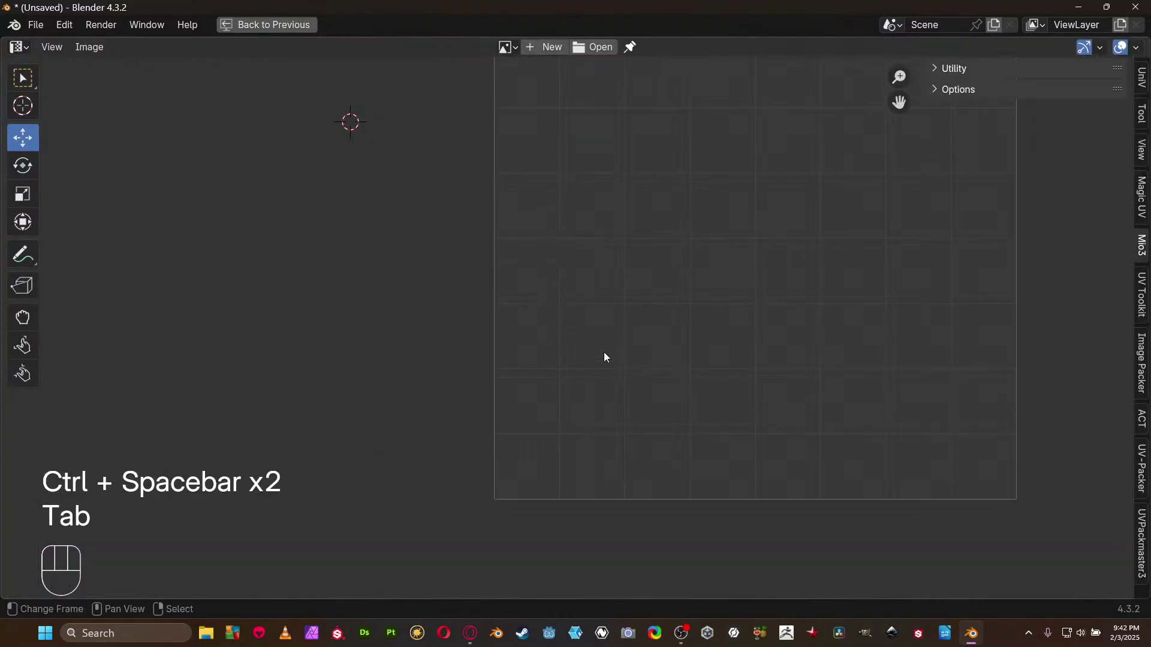
key("ctrl+space")
key("Tab")
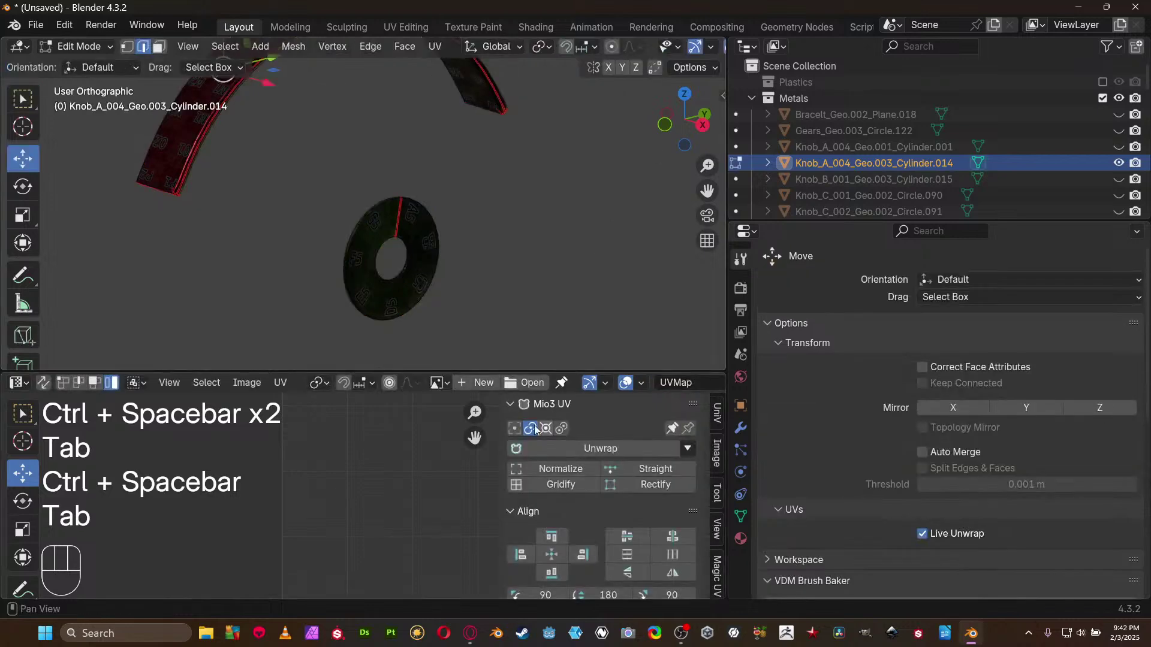
key("a")
key("ctrl+space")
middle_click_drag(470, 388, 404, 517)
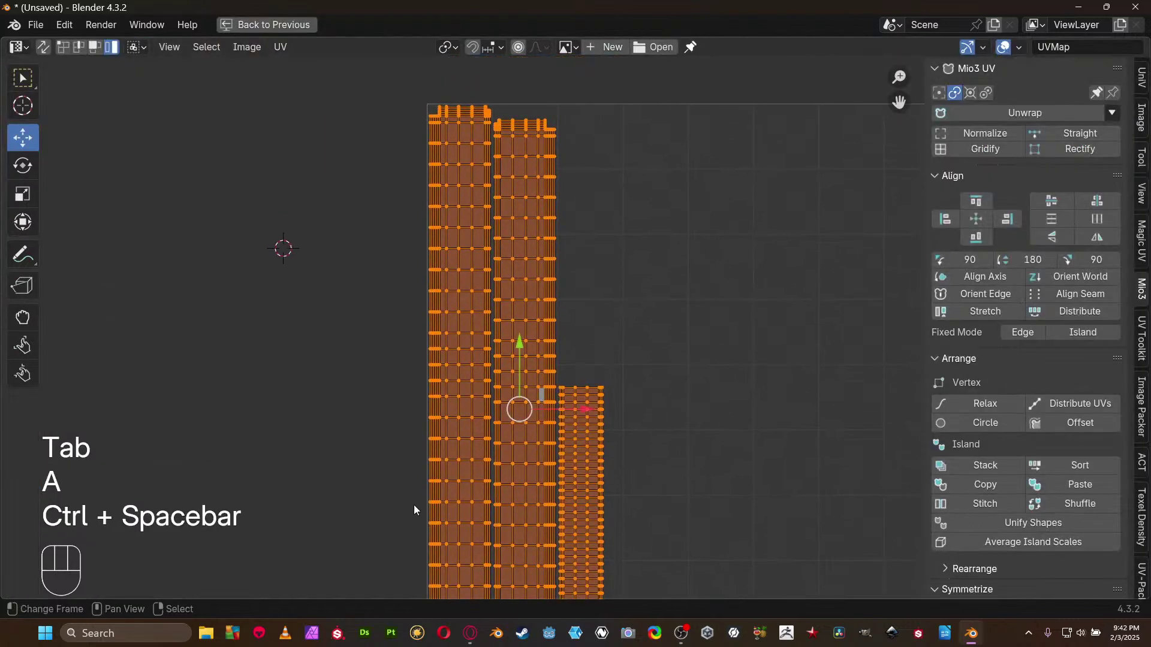
middle_click_drag(507, 396, 435, 383)
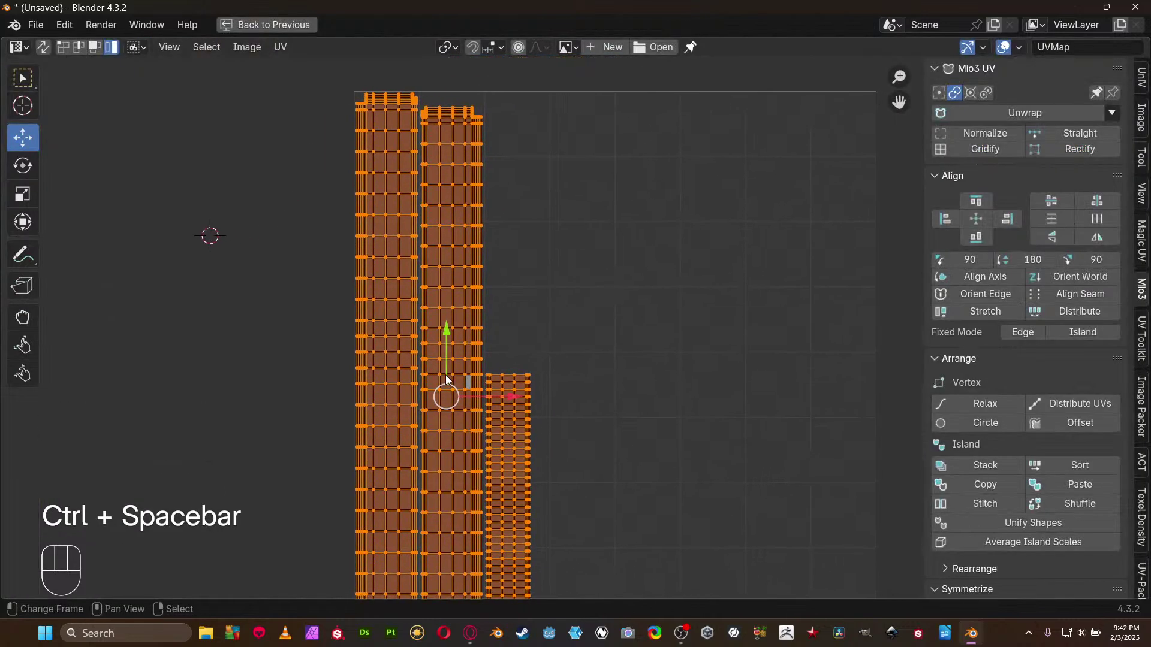
Step: Examine the checker text direction on the curved strip and pick one of its faces to locate it in the UV layout
key("ctrl+space")
key("ctrl+space")
middle_click_drag(308, 216, 232, 363)
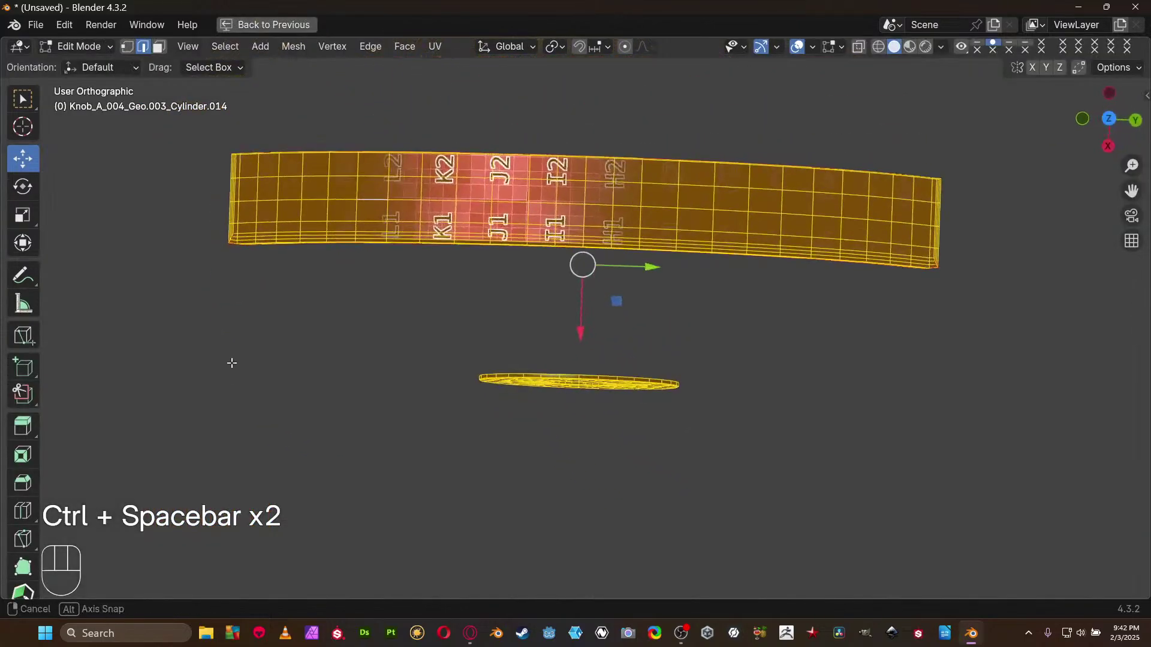
left_click(556, 192)
key("3")
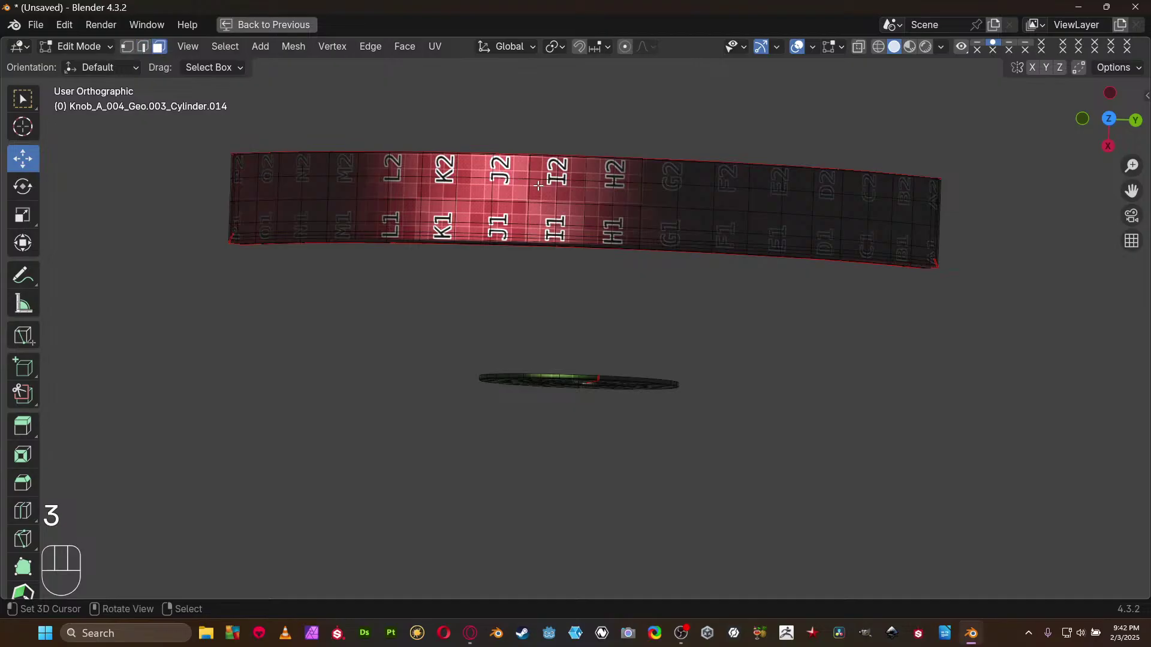
left_click(541, 178)
key("ctrl+space")
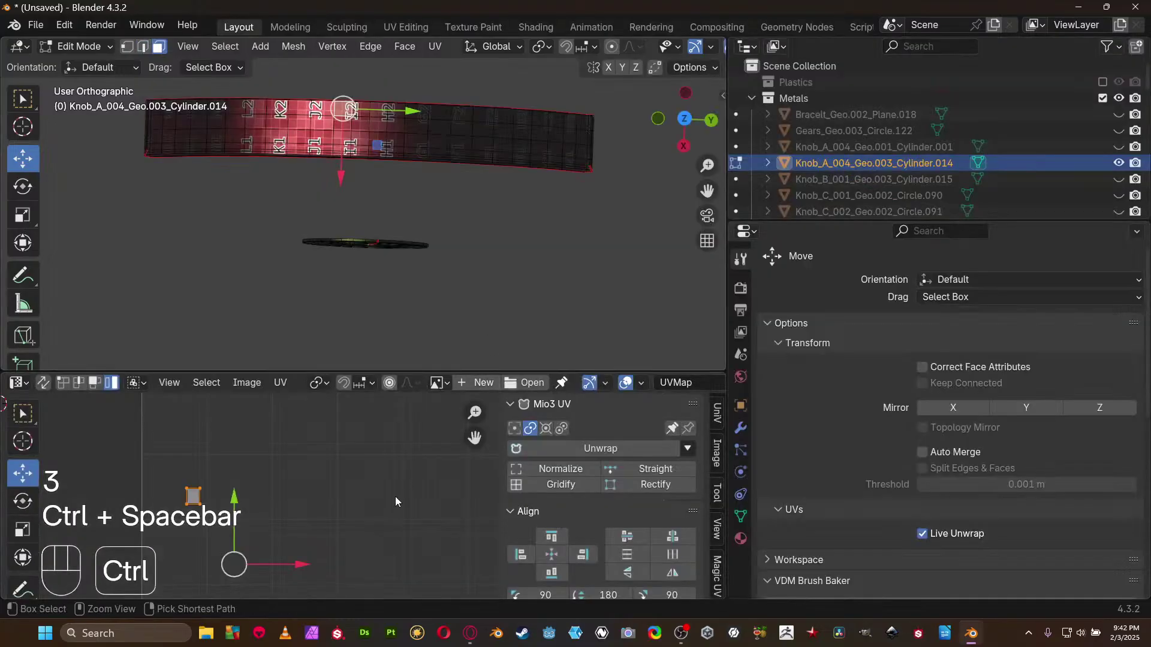
Step: Select the first long strip island in the UV editor and rotate it by -90 degrees
key("a")
key("ctrl+space")
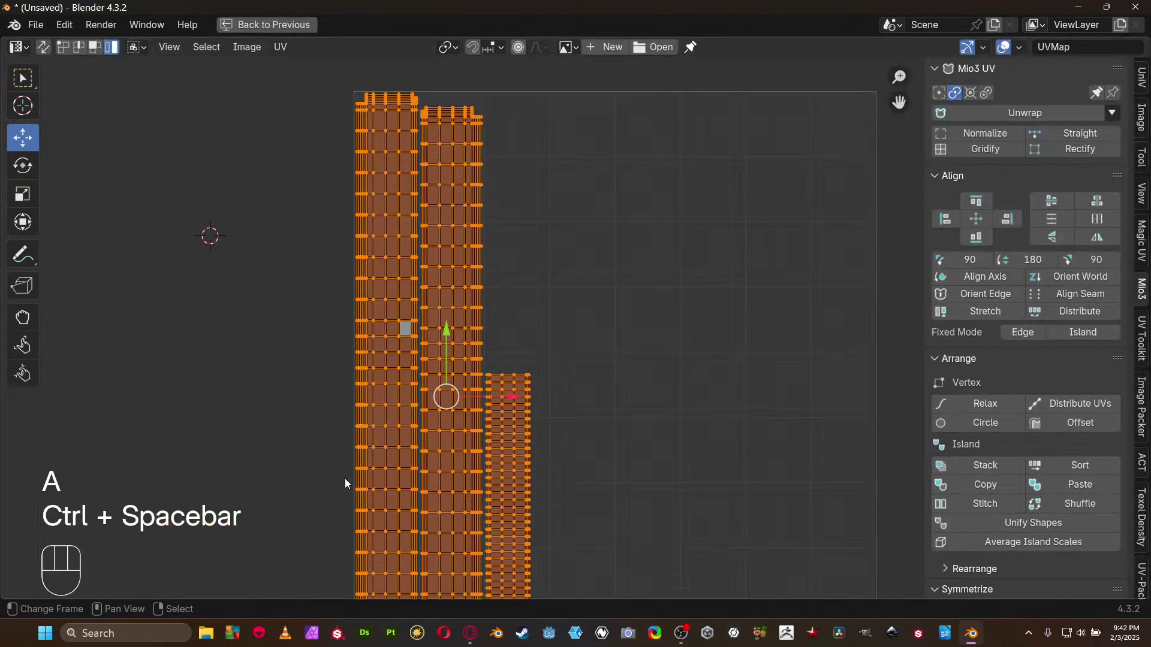
right_click(392, 376)
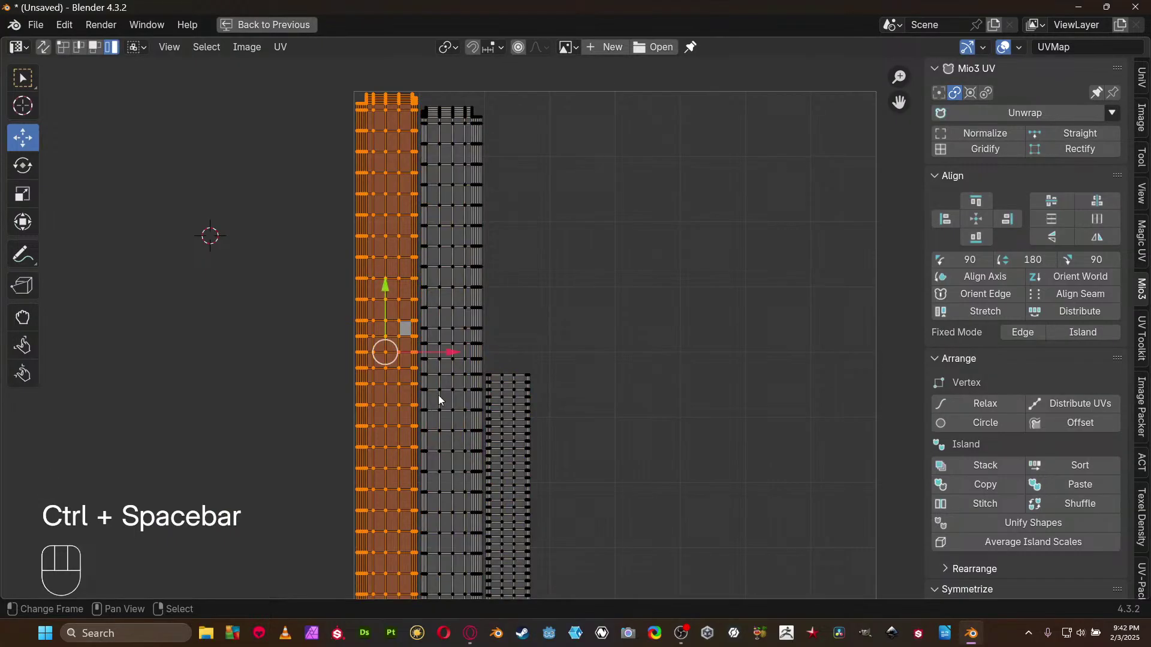
key("r")
key("KP_Subtract")
key("KP_9")
key("KP_0")
key("KP_Enter")
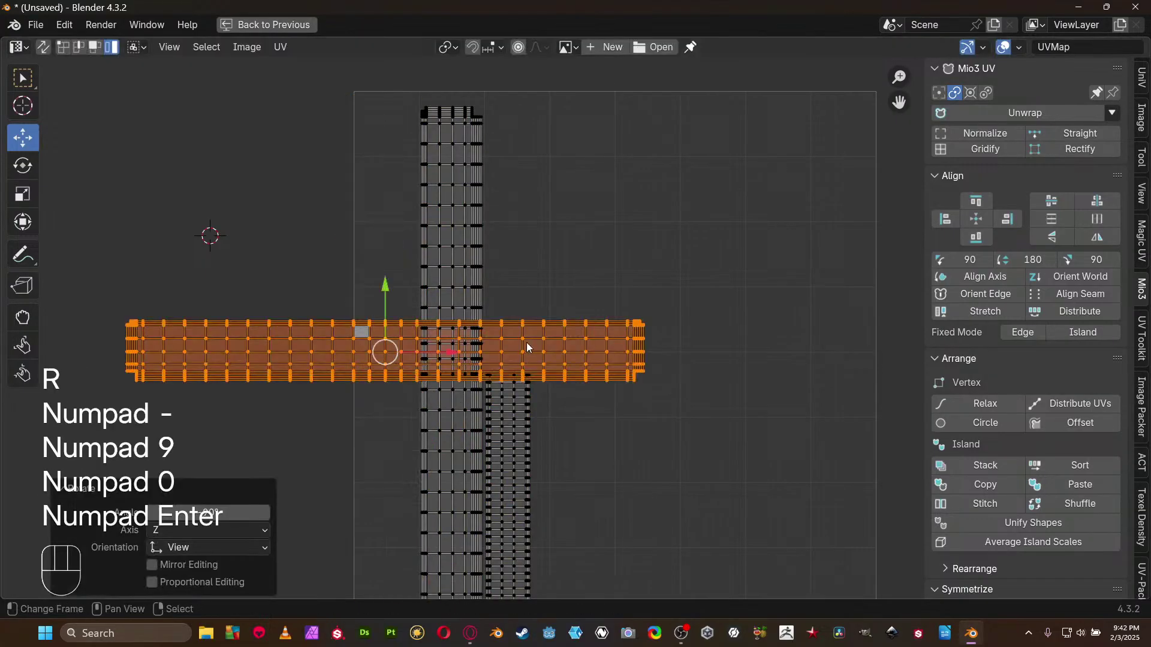
Step: Rotate the second long strip island and the shorter disc island by 90 degrees each
right_click(436, 258)
key("r")
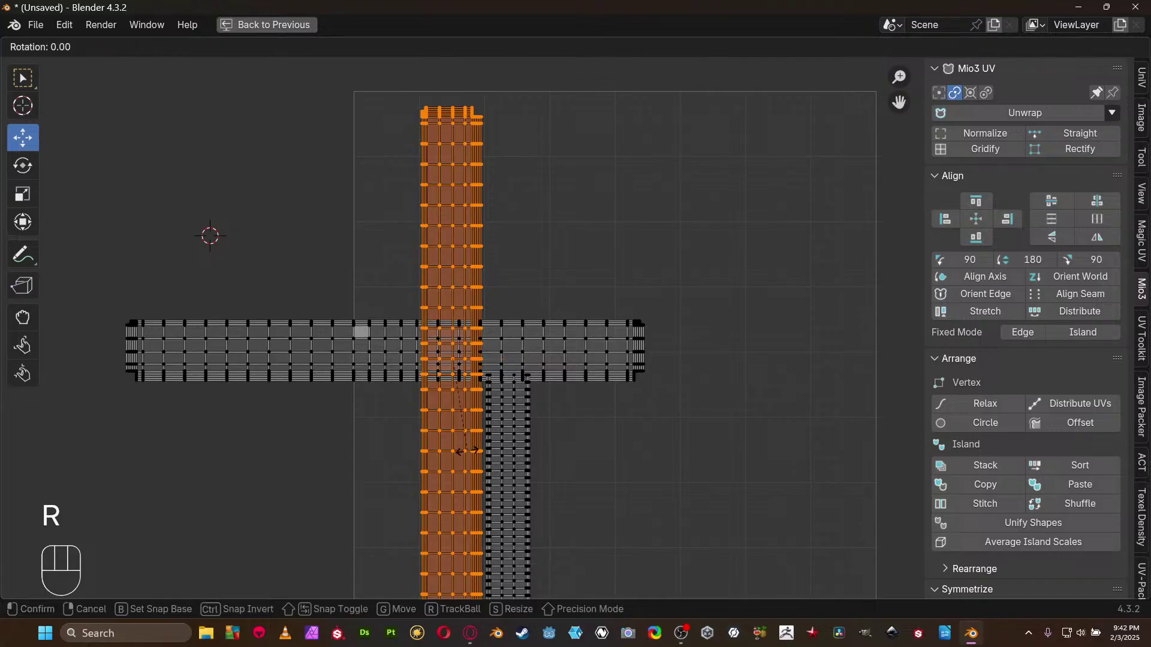
key("KP_9")
key("KP_0")
key("KP_Enter")
key("ctrl+z")
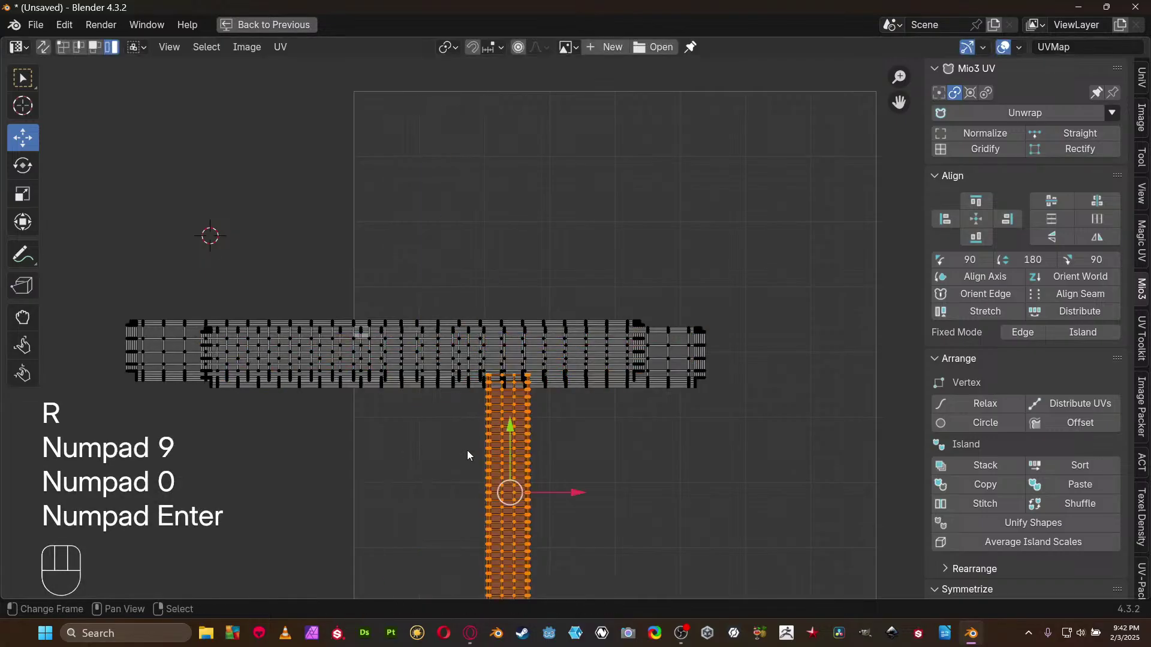
key("r")
key("KP_9")
key("KP_0")
key("KP_Enter")
Step: Average the scale of all the knob's rotated islands, repack them and check the resulting layout
key("a")
key("ctrl+a")
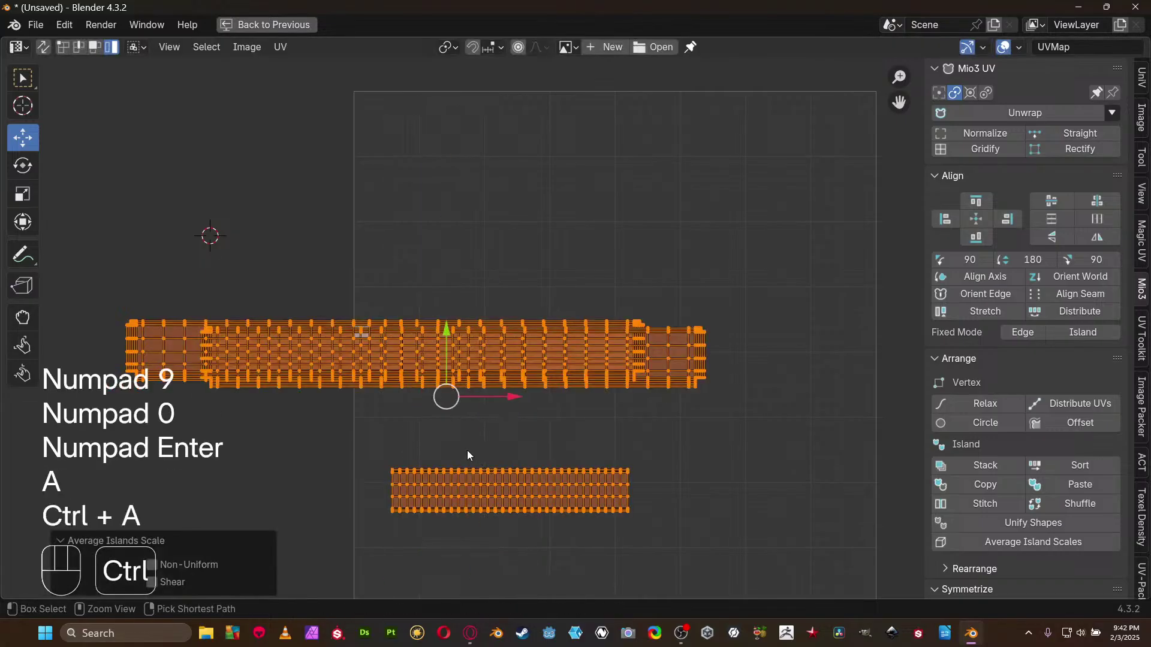
key("ctrl+p")
key("Return")
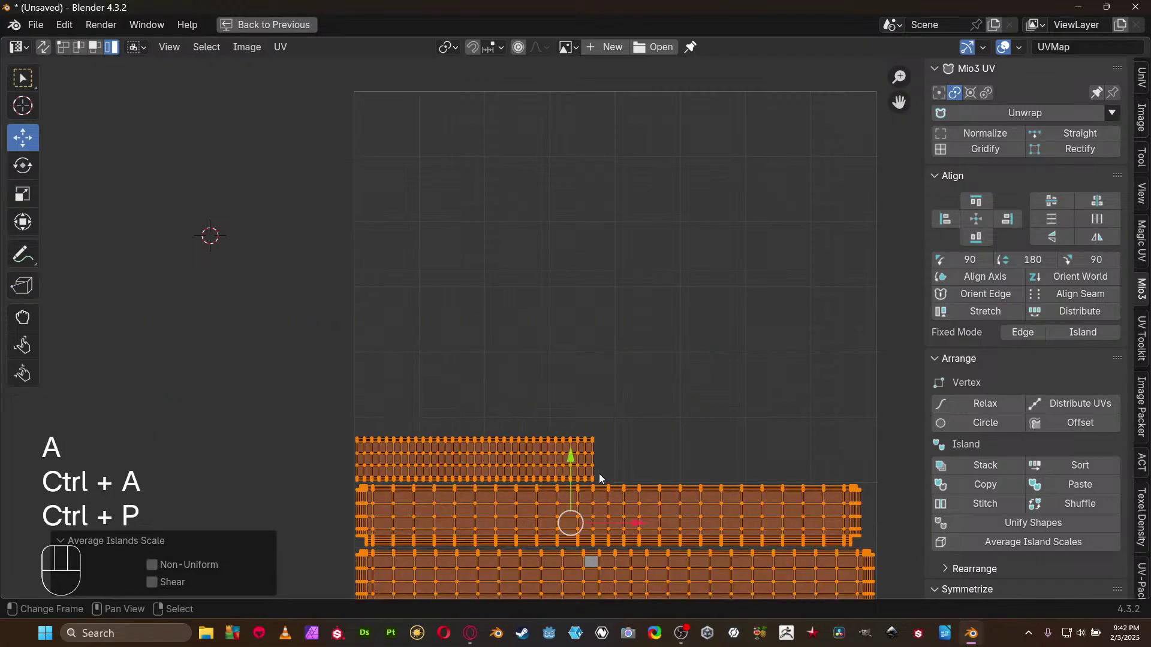
key("ctrl+space")
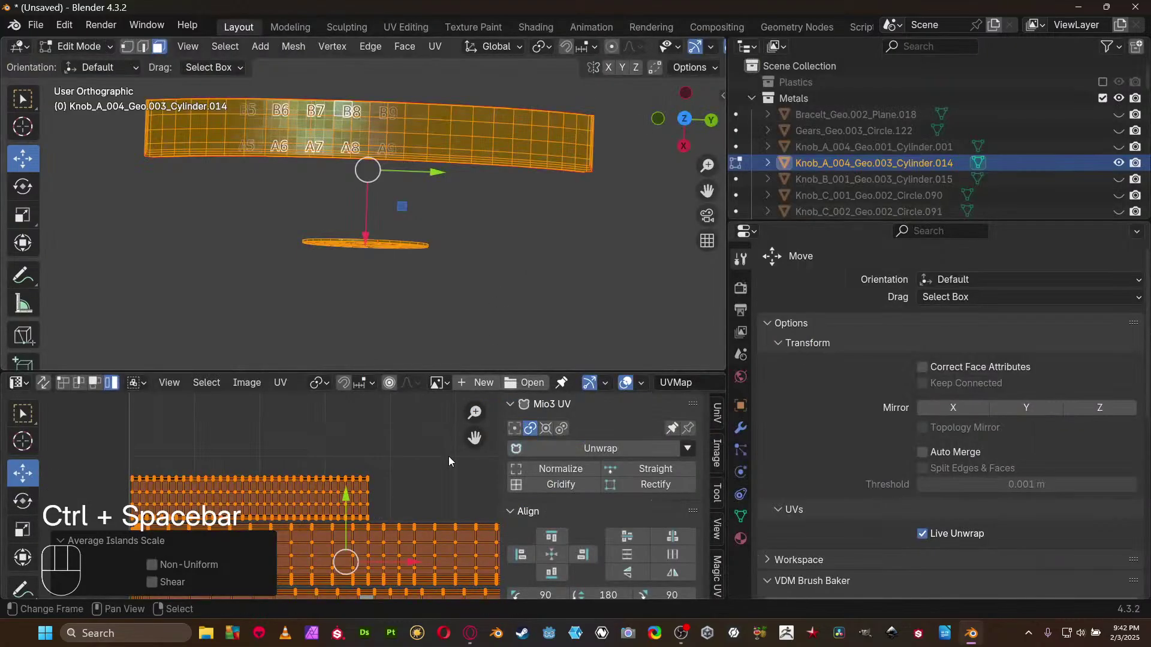
key("ctrl+space")
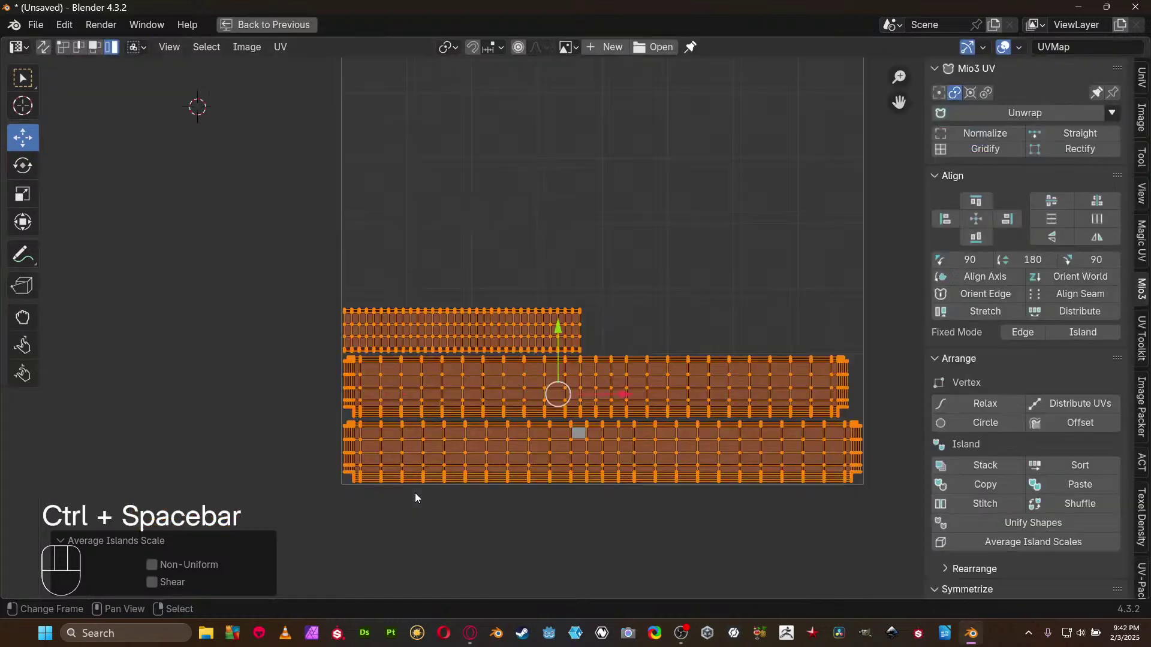
middle_click_drag(439, 471, 376, 422)
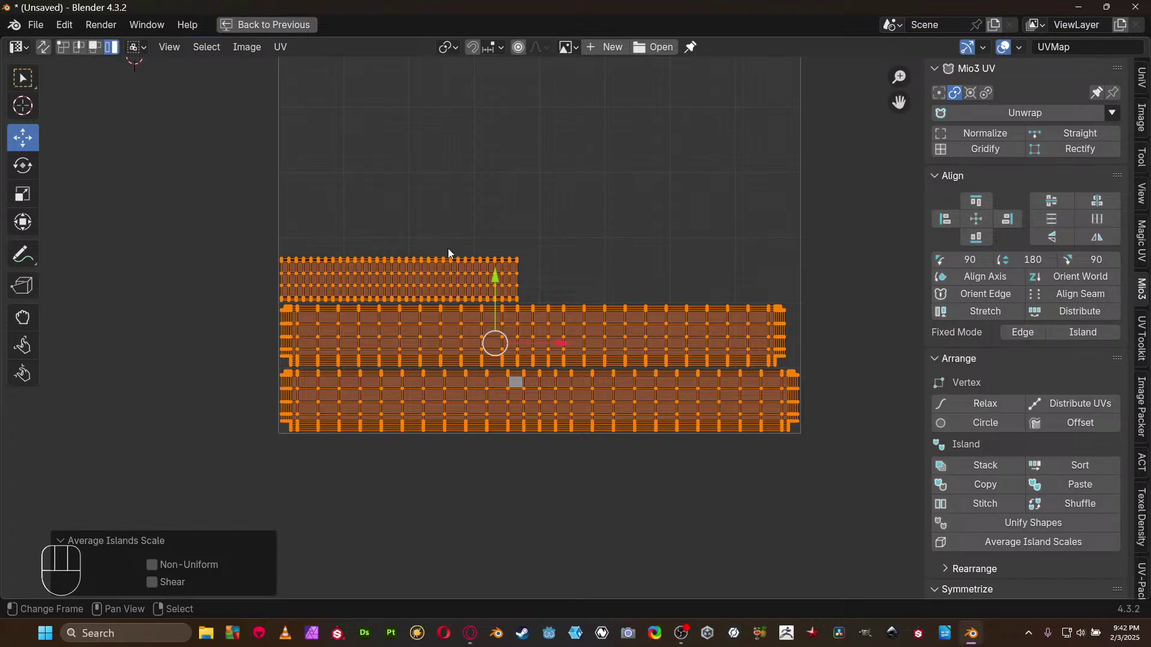
Step: Rename the knob object's UV map as FstopKnobMain
key("ctrl+space")
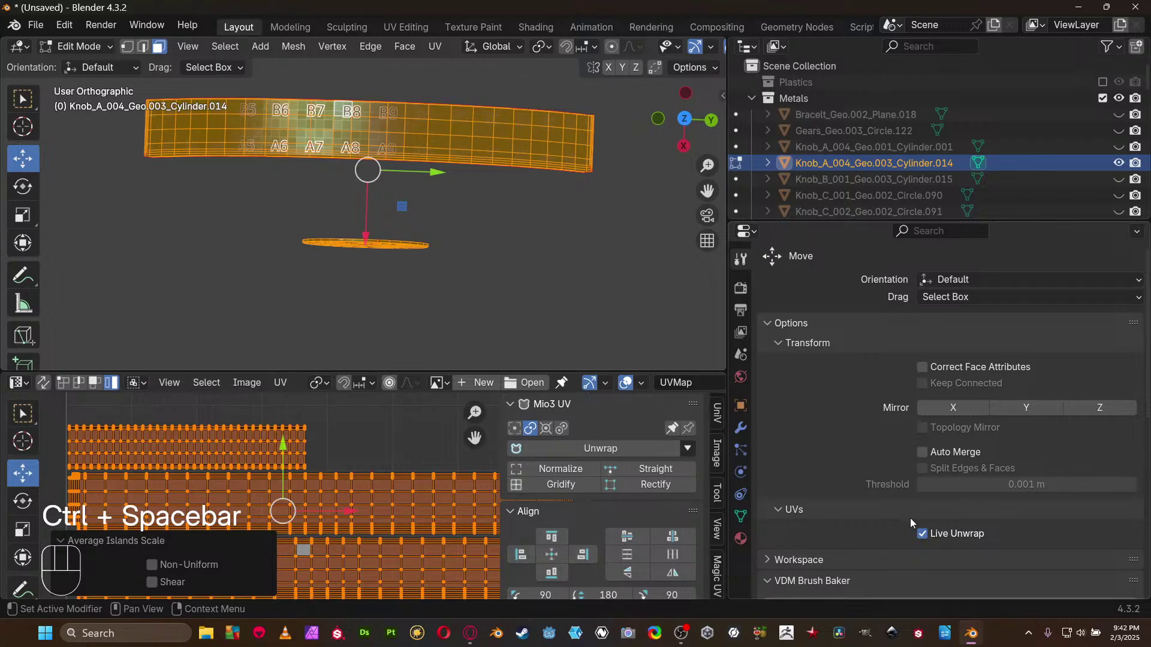
left_click(740, 516)
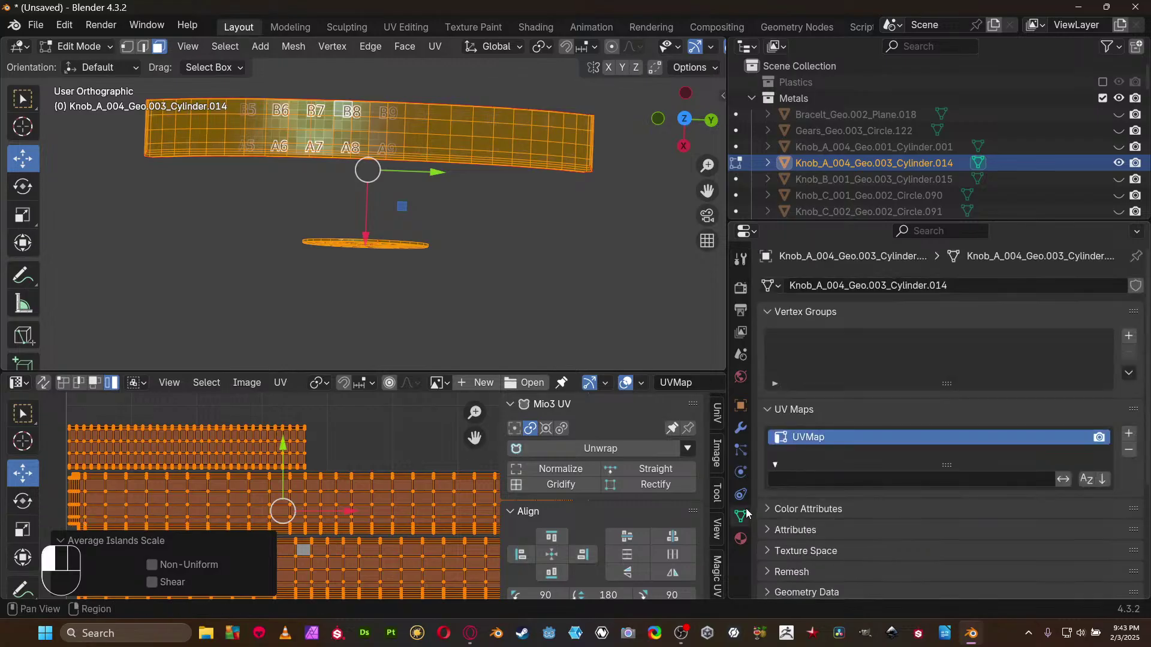
middle_click_drag(545, 322, 547, 318)
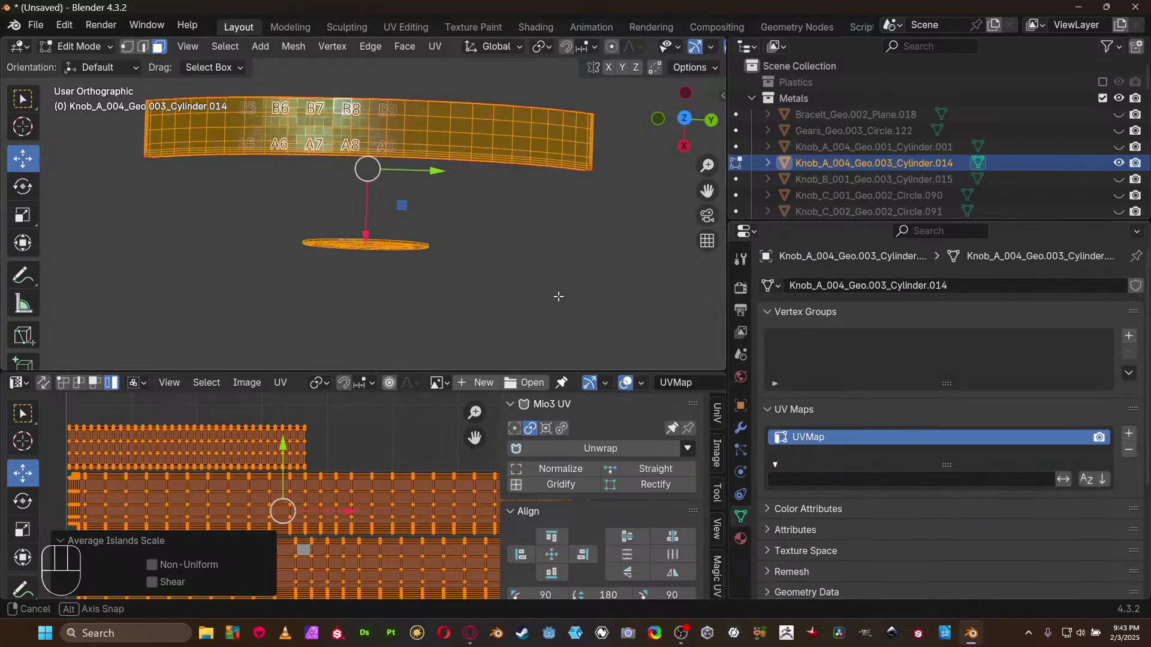
double_click(962, 442)
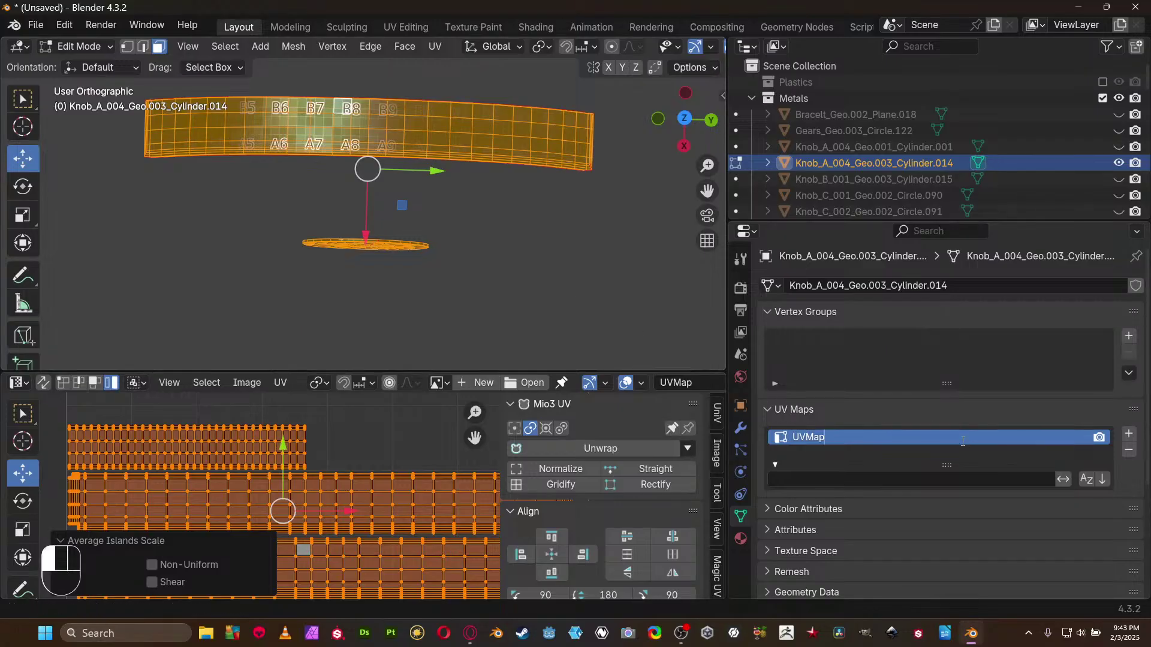
key("BackSpace")
type("Main")
type("Fstop")
type("Knob")
key("Return")
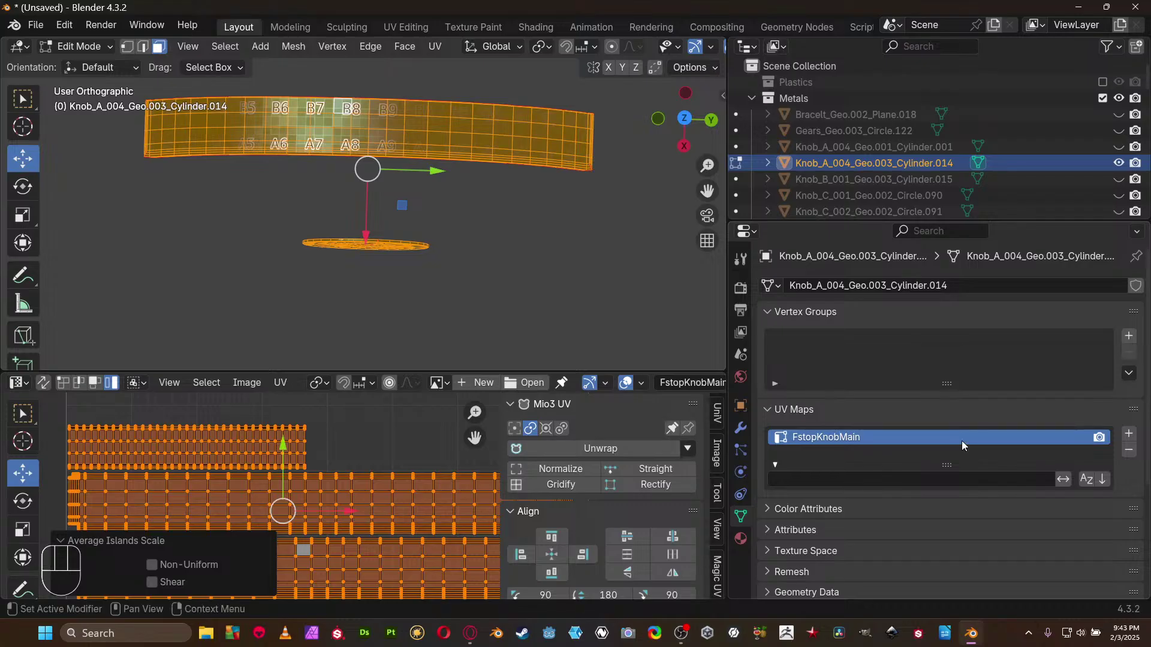
Step: Add a second UV map to the knob object and switch the mesh to edge selection
left_click(1129, 433)
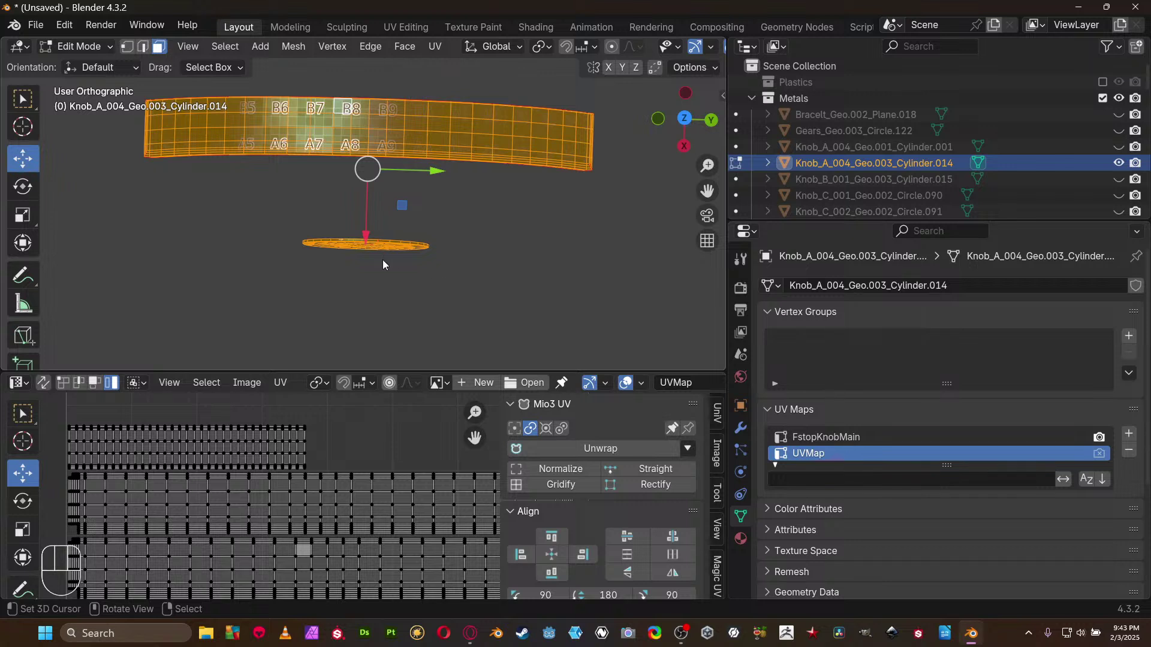
key("Tab")
key("2")
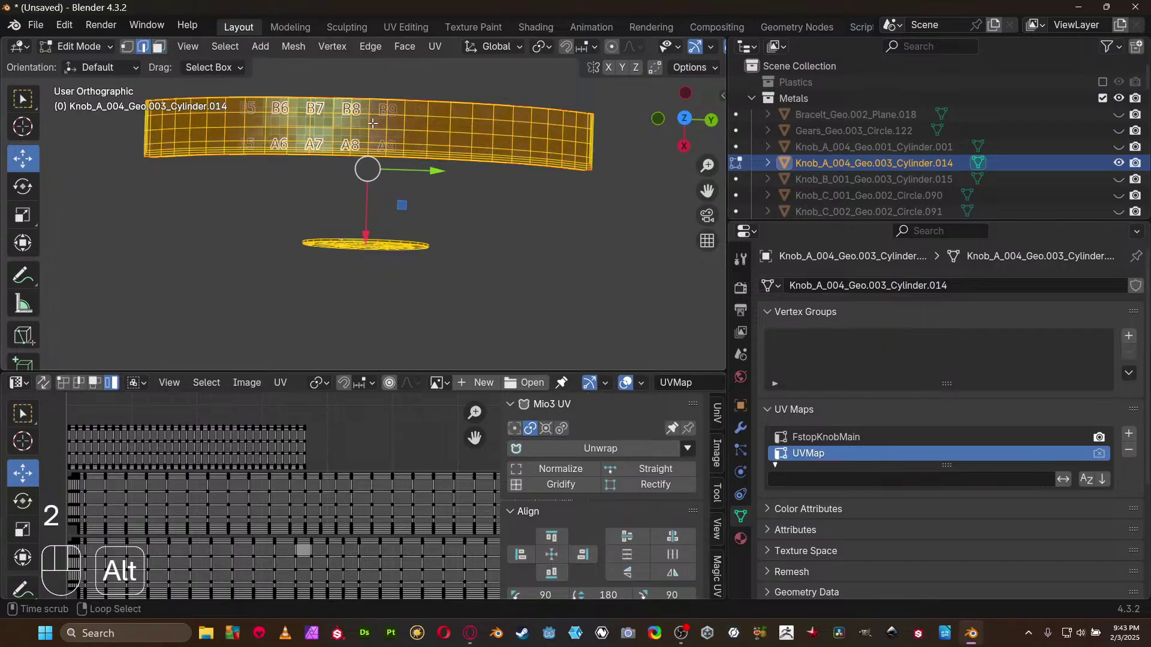
Step: Try to select the middle cross loops of the two long strip islands in the UV editor
key("ctrl+space")
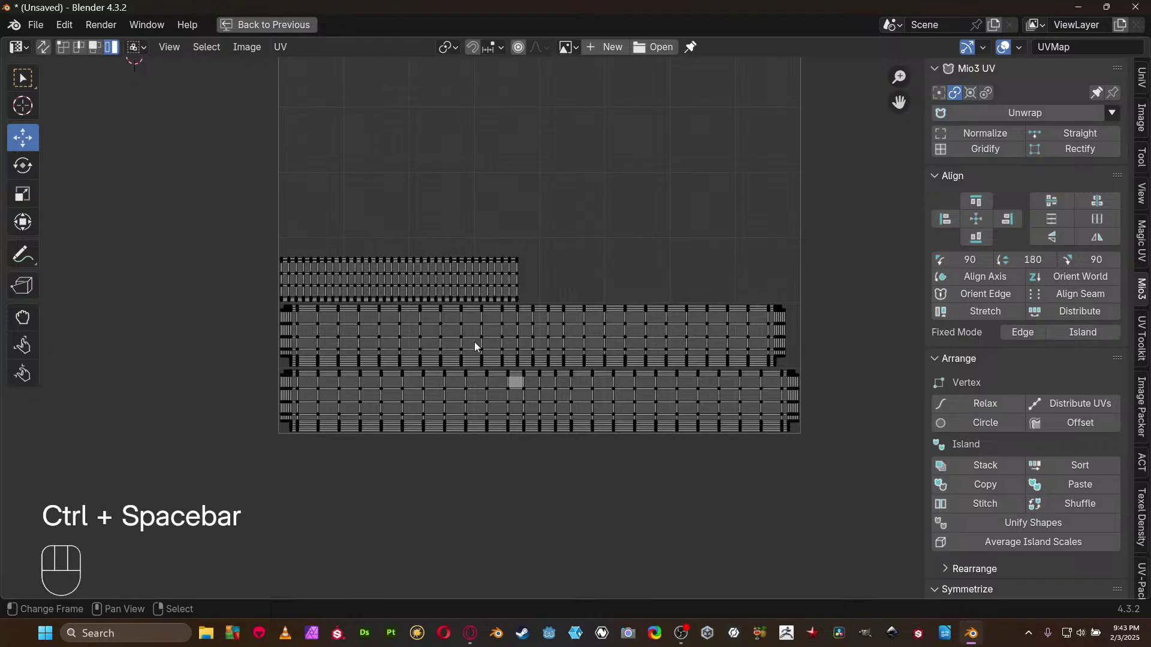
right_click(539, 384, "alt")
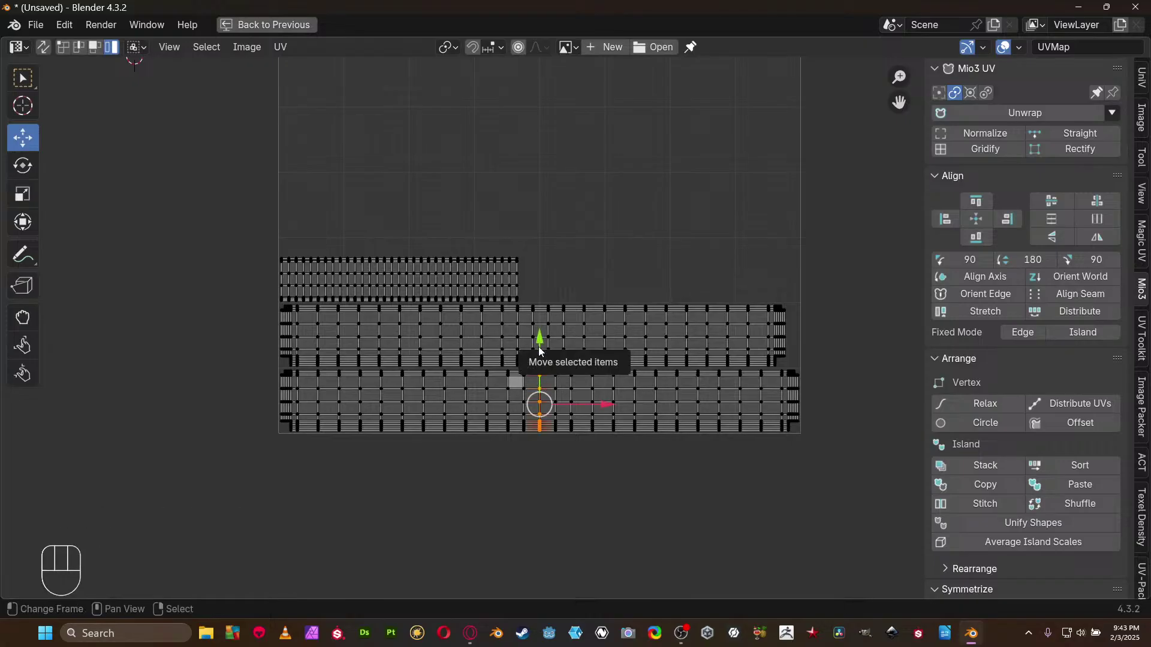
scroll(543, 355, "up", 1)
right_click(524, 314, "alt+shift")
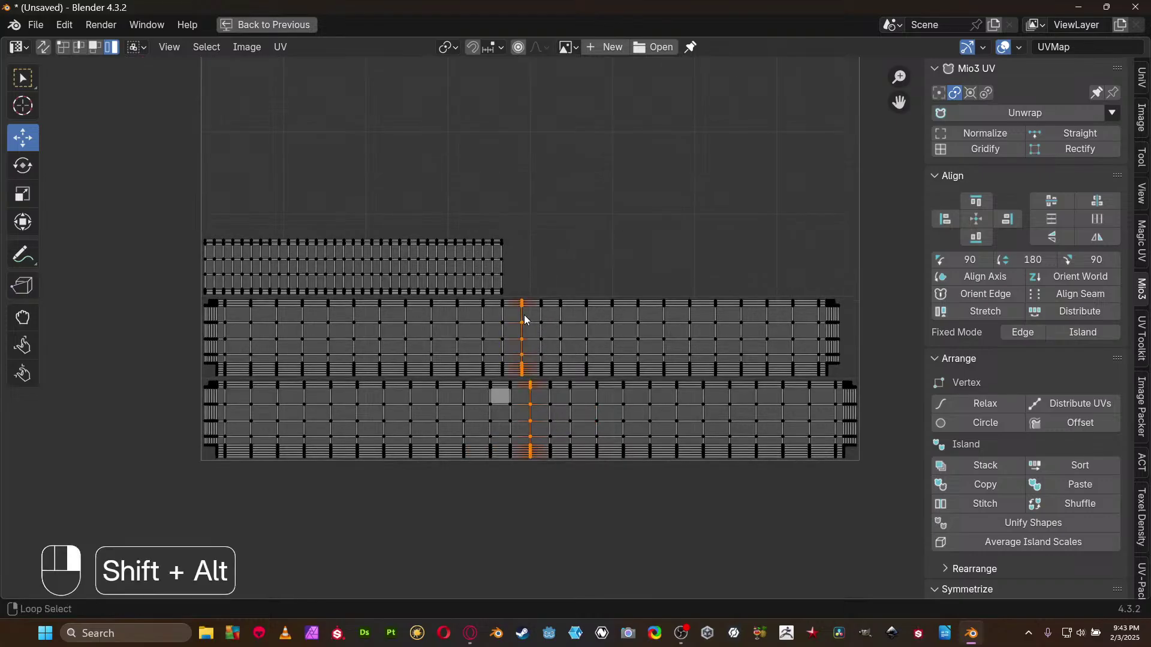
key("ctrl+z")
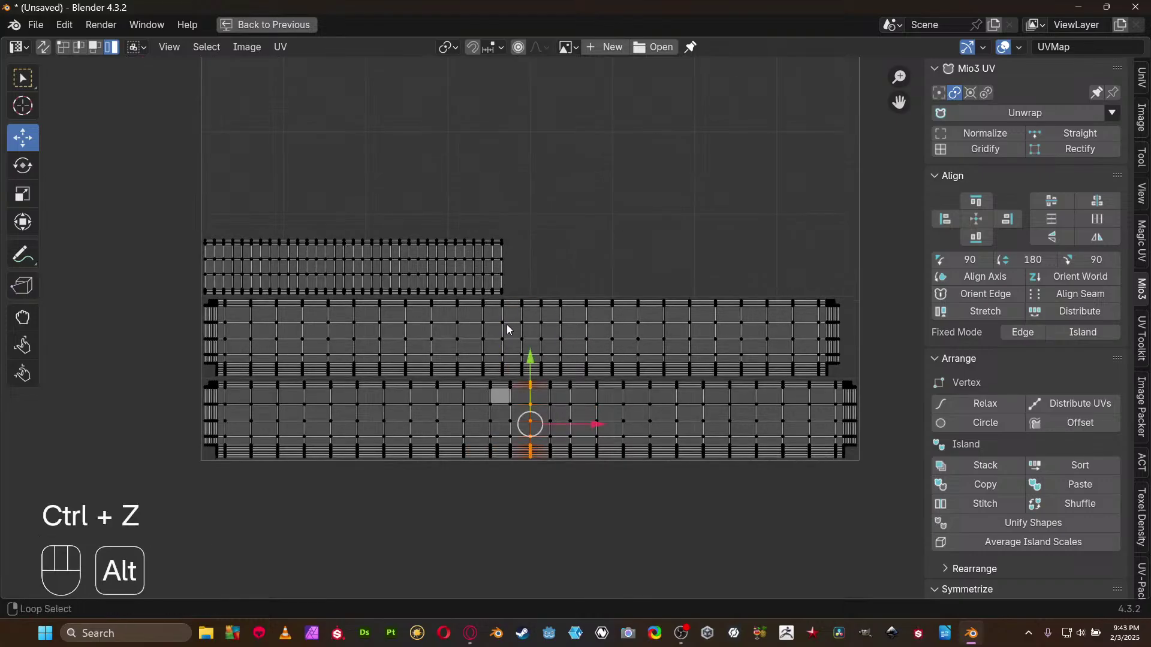
right_click(504, 317, "alt+shift")
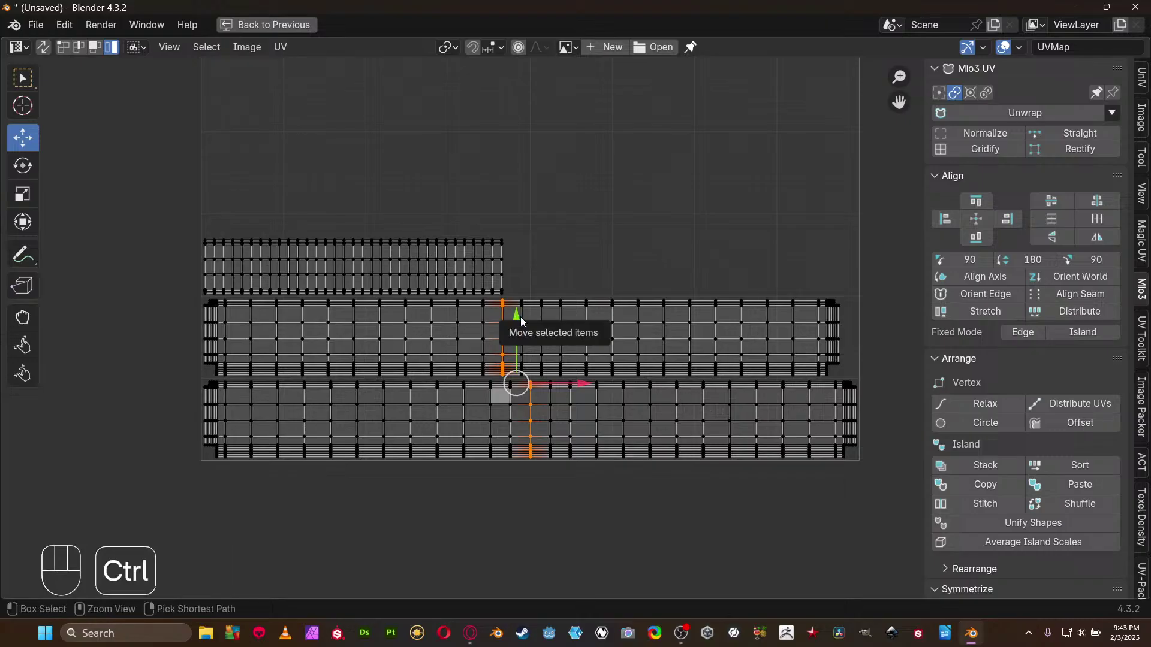
key("ctrl+z")
key("ctrl+space")
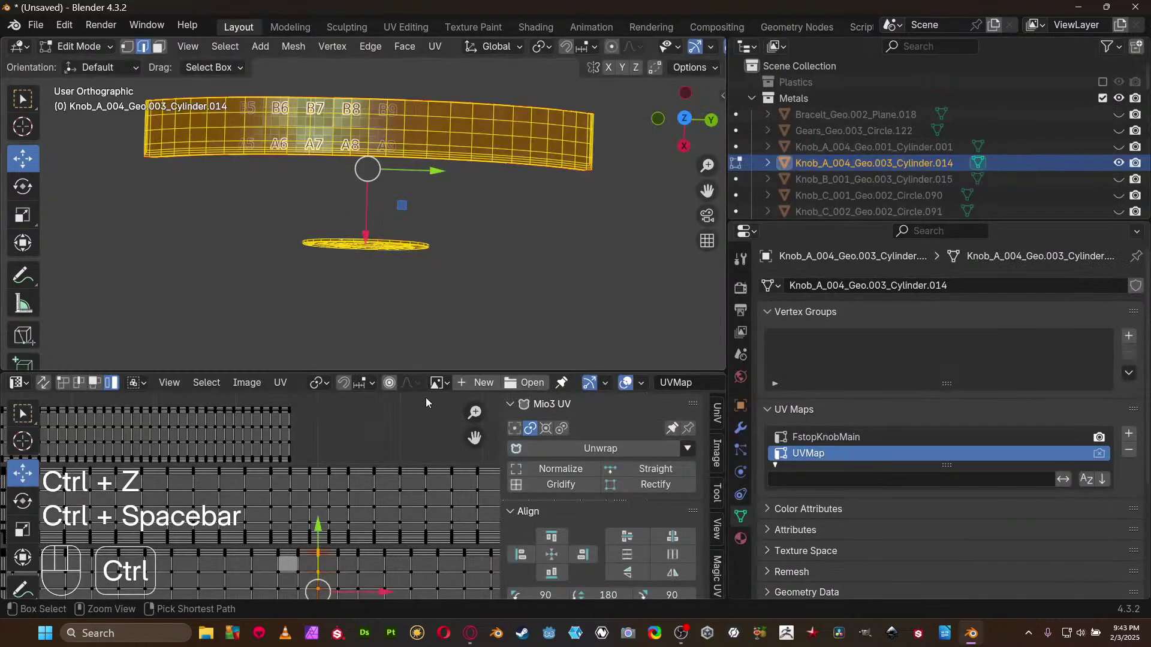
Step: Mark a seam along the cross edge loop at the middle of the curved strip, viewed from the top
middle_click_drag(366, 182, 374, 179, "alt")
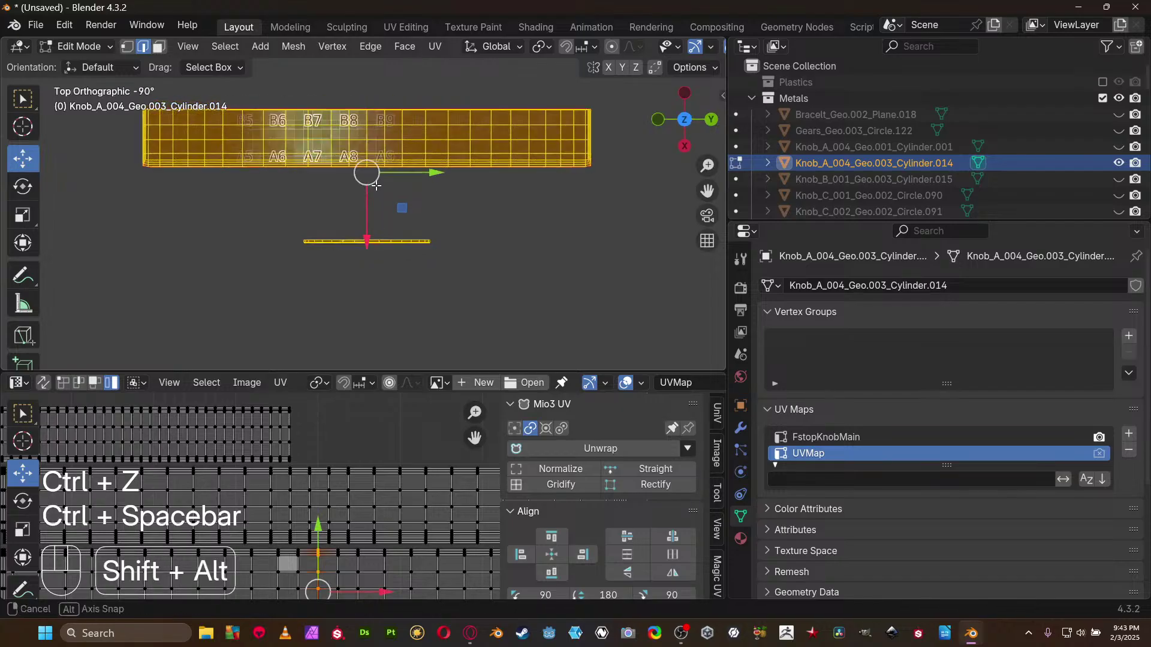
left_click(368, 137, "alt")
key("ctrl+e")
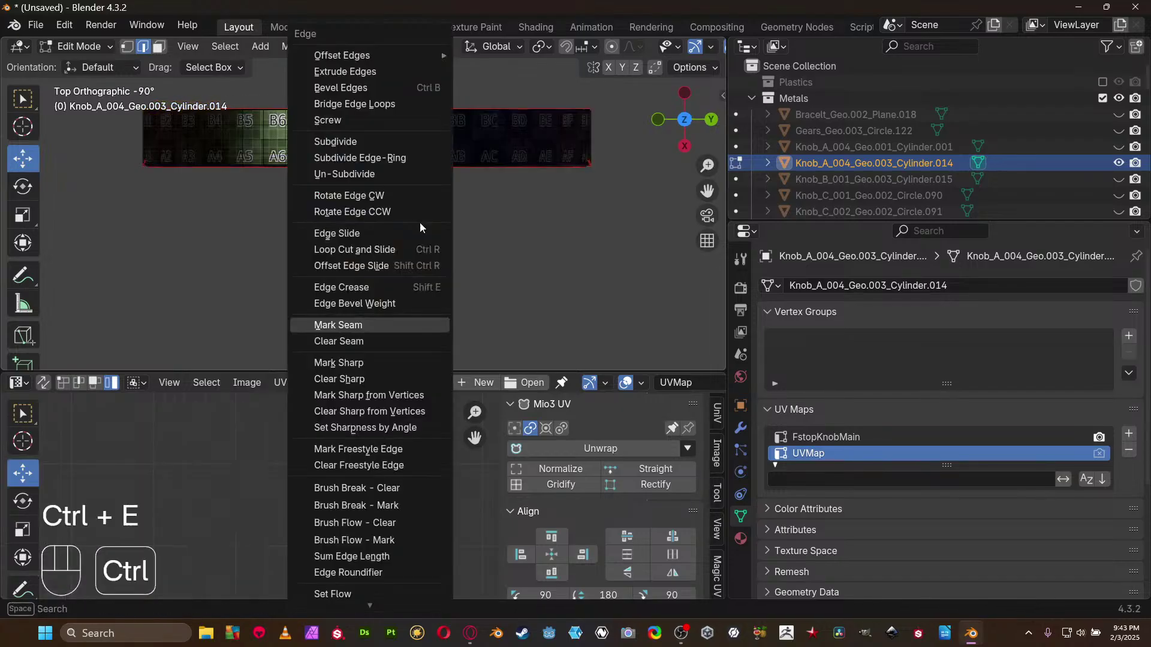
left_click(391, 324)
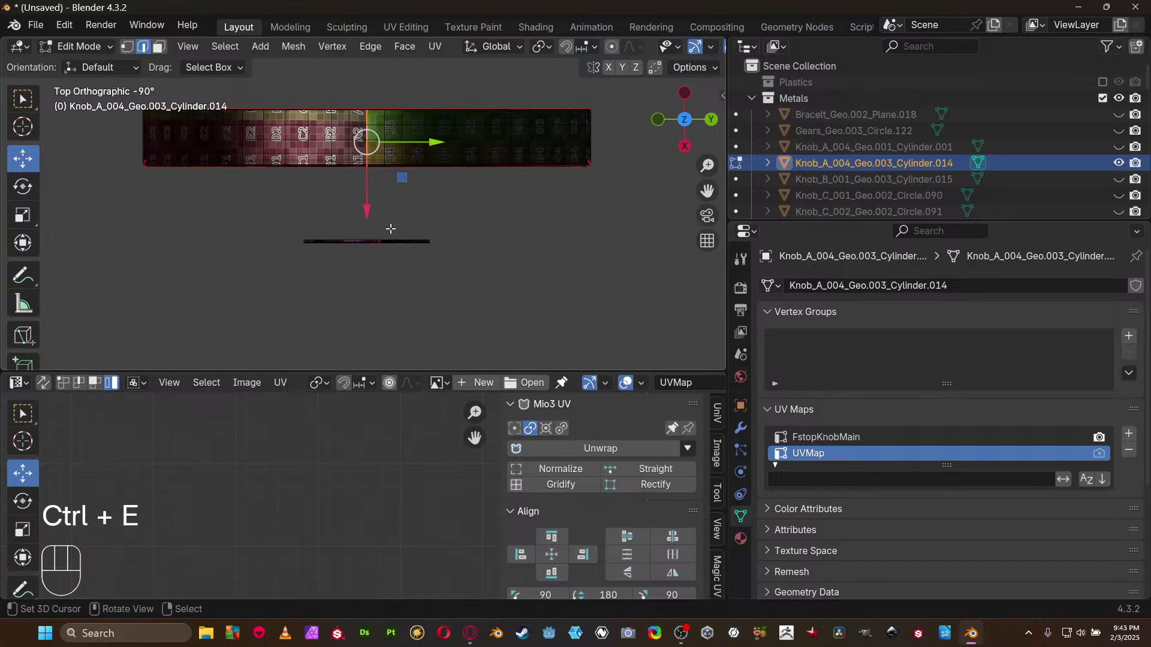
Step: Select the curved strip's whole mesh and all of its split islands in the maximized UV editor
key("a")
left_click(434, 167)
key("ctrl+space")
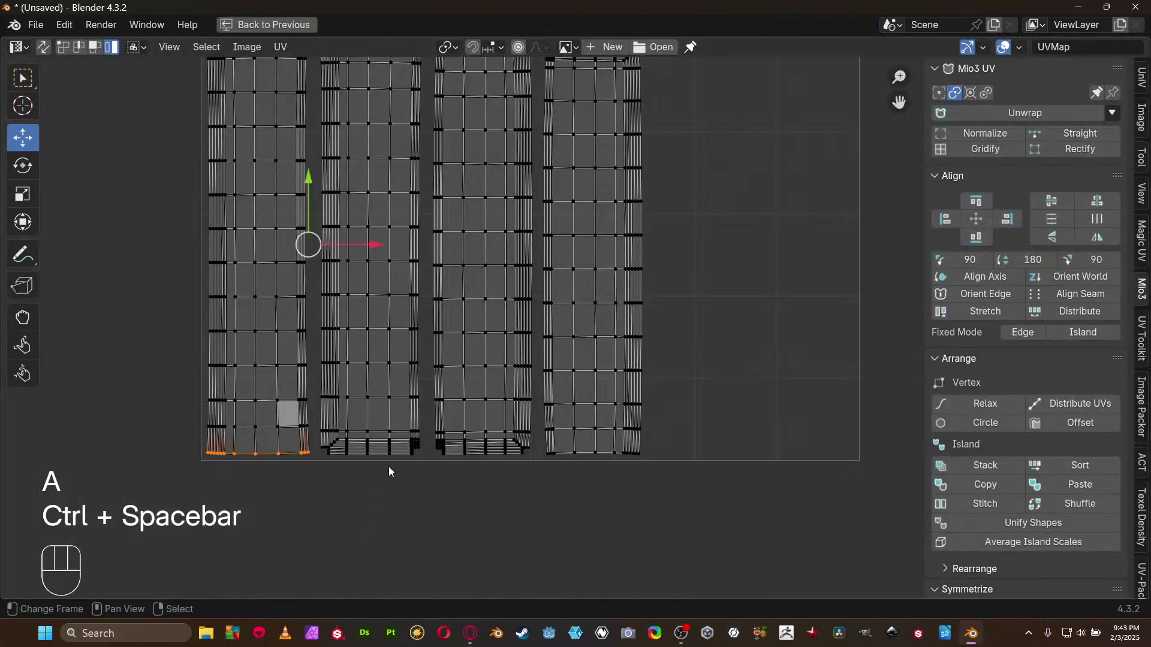
scroll(587, 247, "down", 4)
middle_click_drag(586, 246, 563, 322)
key("a")
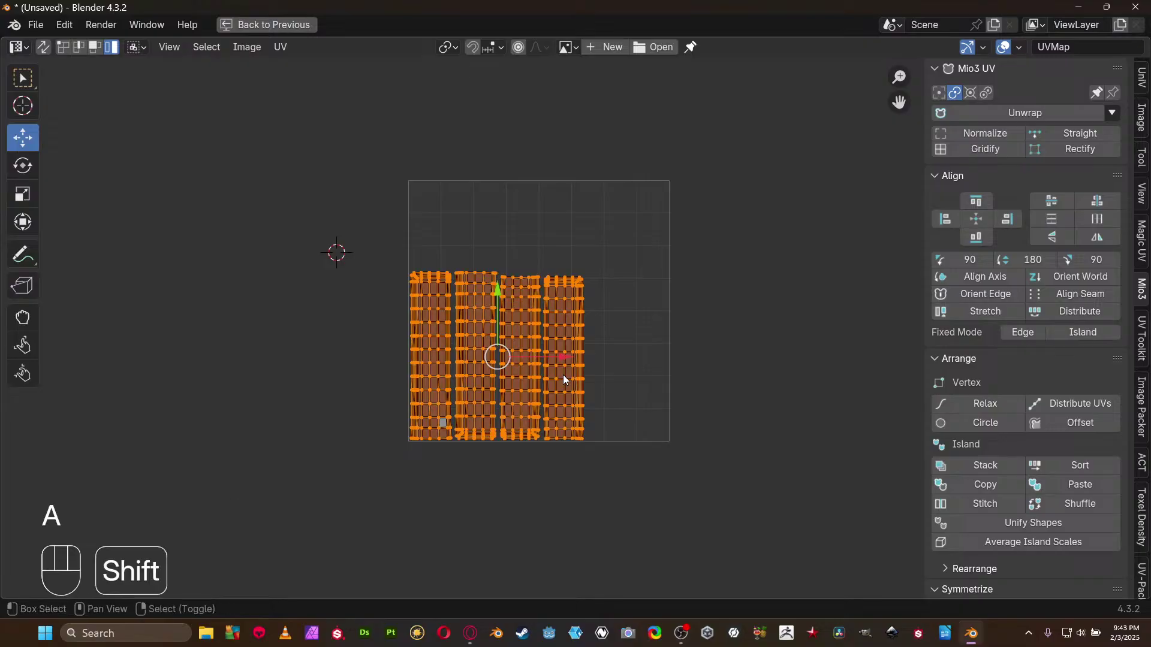
Step: Straighten all of the strip's selected UV islands and rotate them by 90°
key("shift+q")
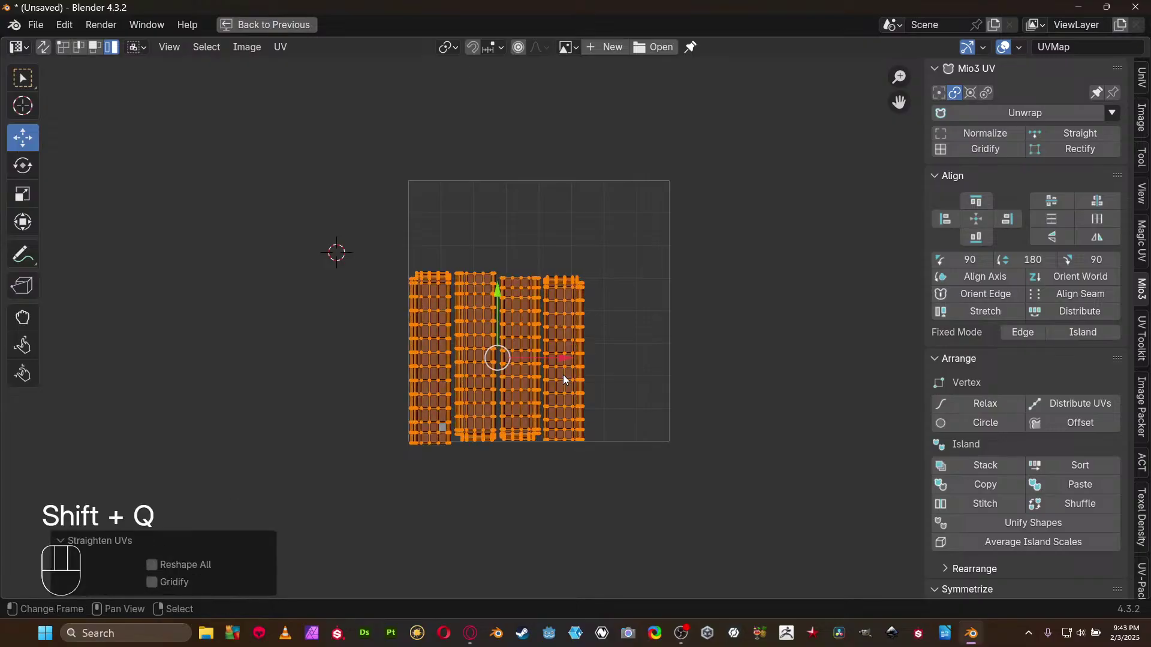
key("r")
key("KP_9")
key("KP_0")
key("KP_Enter")
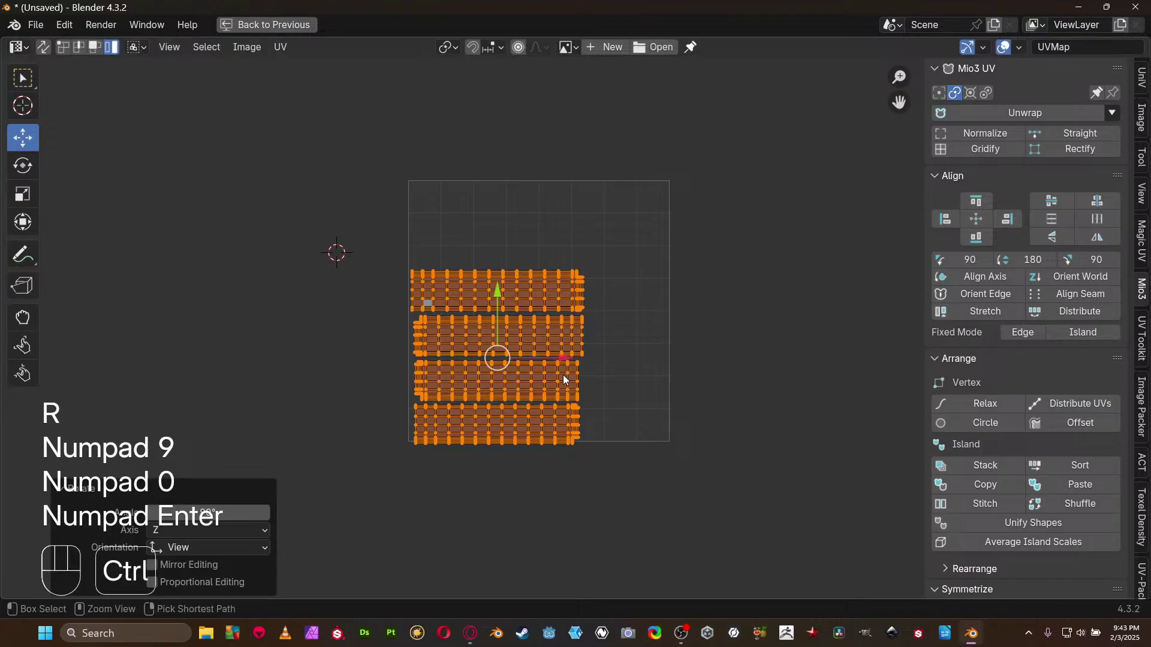
Step: Average the scale of the strip's islands and pack them into the UV square, returning to object mode in the normal layout
key("ctrl+a")
key("ctrl+p")
key("Return")
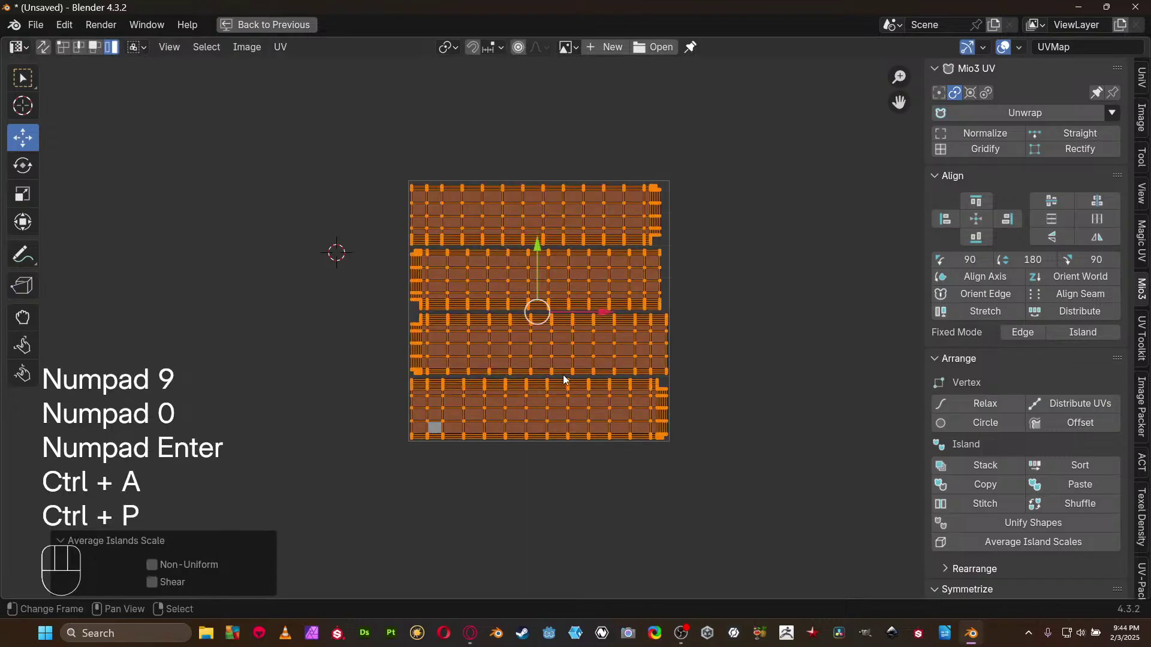
scroll(575, 379, "up", 2)
key("ctrl+space")
key("Tab")
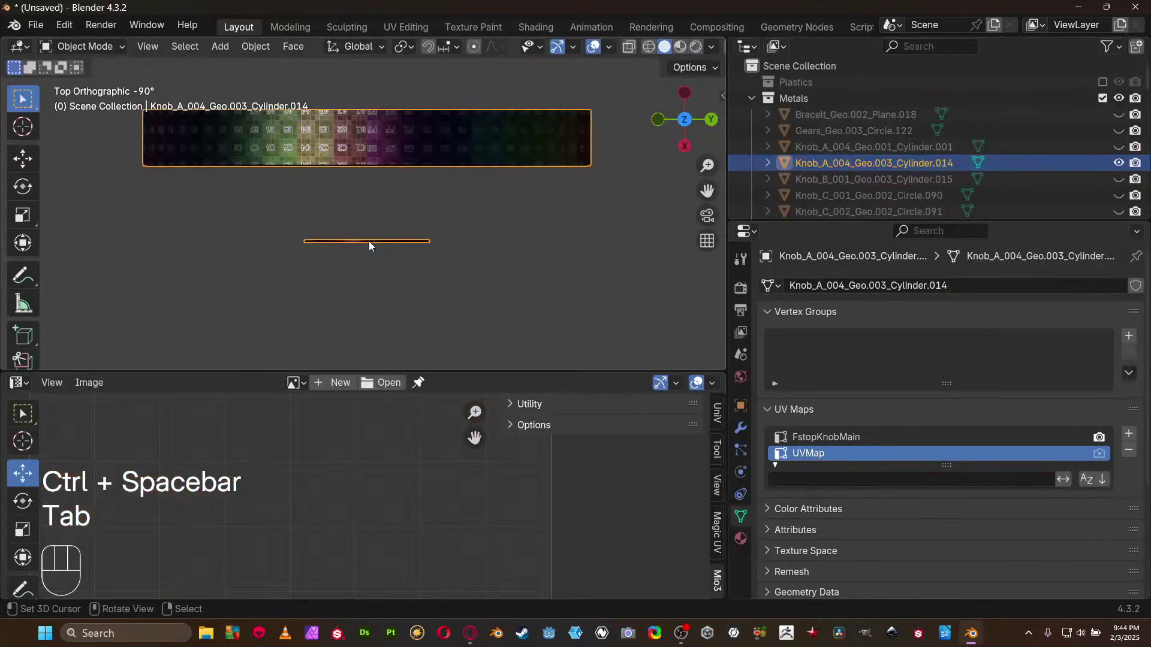
Step: Inspect the checker texture on the curved strip up close with the FstopKnobMain UV map active
scroll(370, 232, "up", 4)
middle_click_drag(372, 187, 364, 230, "shift")
middle_click_drag(383, 126, 371, 336, "shift")
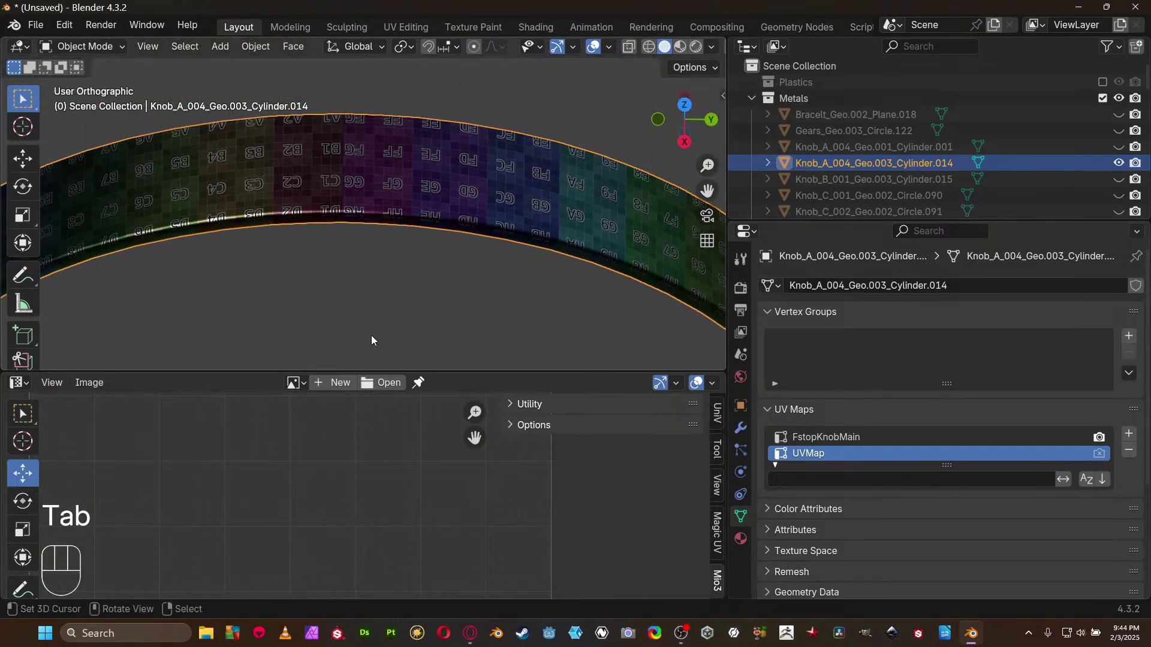
left_click(816, 438)
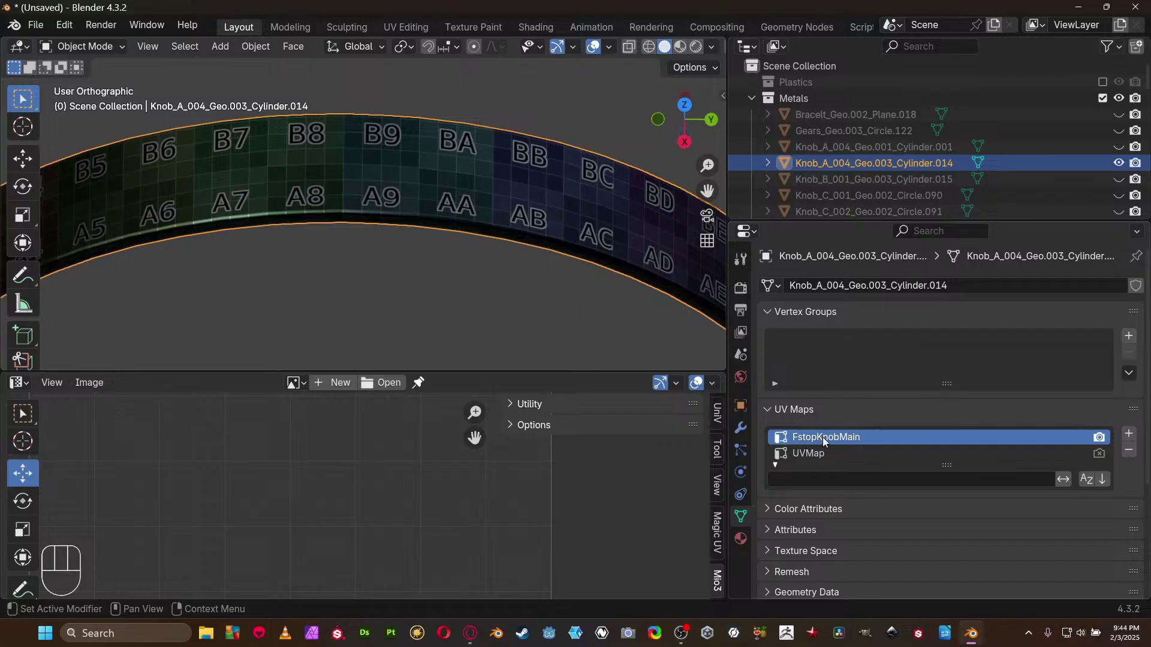
Step: Rename the strip's second UV map as EngraveFstop
double_click(810, 453)
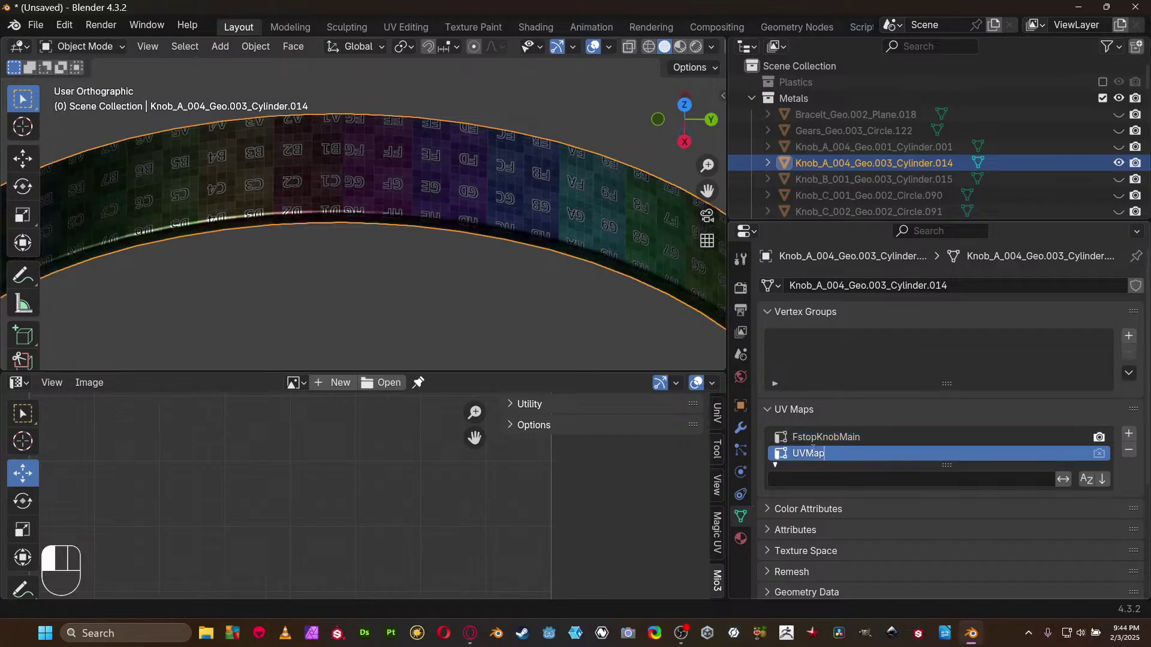
key("BackSpace")
type("Eng")
type("raveS")
type("top")
key("BackSpace")
key("BackSpace")
key("BackSpace")
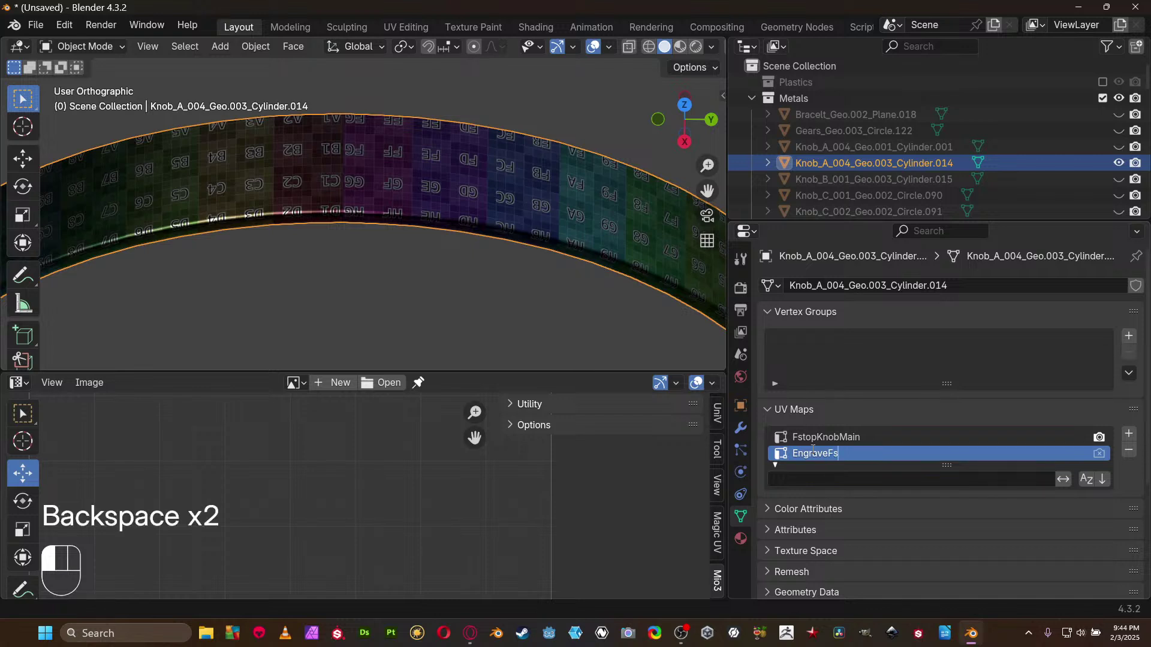
type("stop")
key("Return")
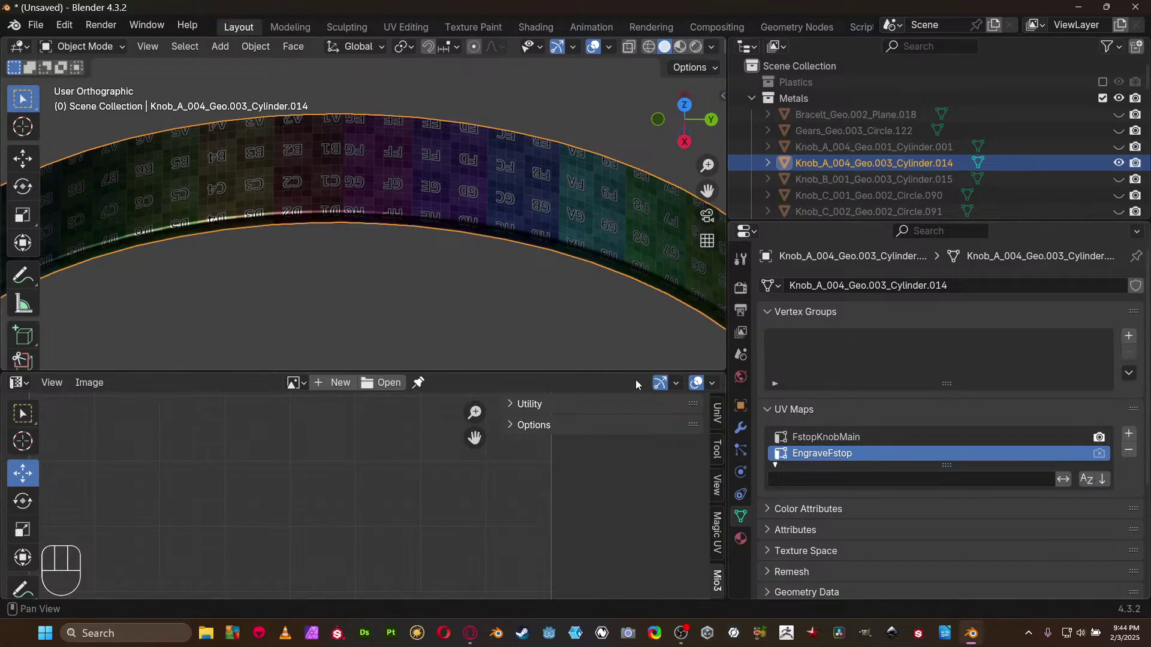
Step: Rotate all islands of the EngraveFstop UV map by 180° so the checker letters read upright on the strip
scroll(512, 259, "down", 4)
scroll(444, 185, "up", 3)
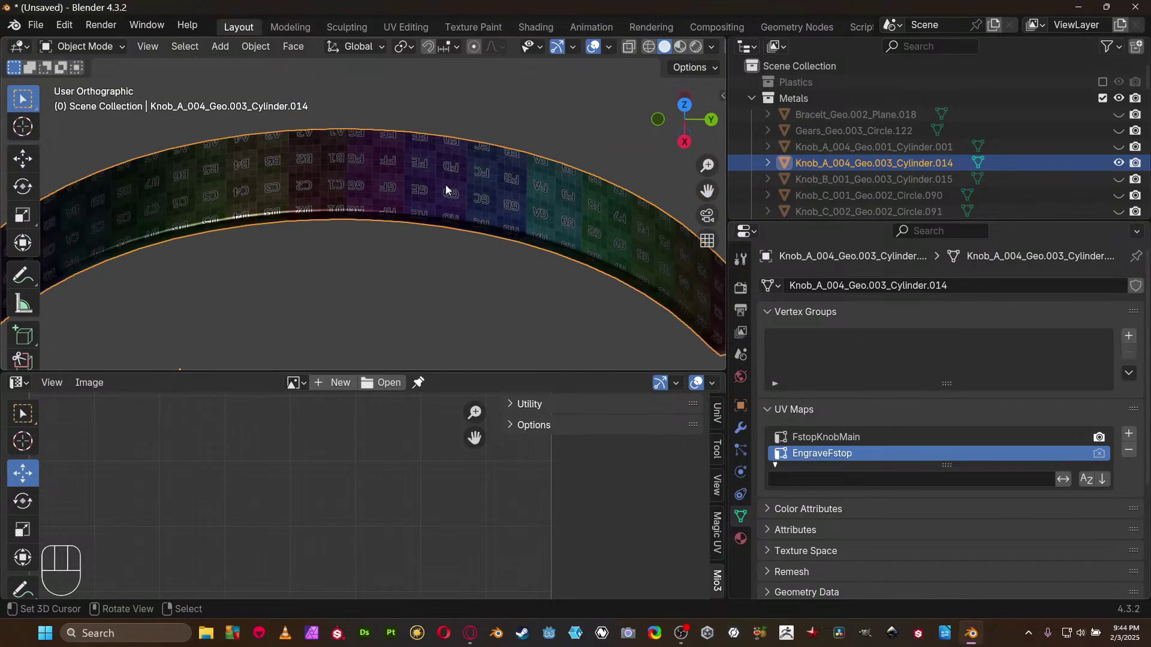
mouse_move(444, 185)
middle_mouse_down()
mouse_move(447, 211)
mouse_move(447, 195)
middle_mouse_up()
scroll(437, 226, "up", 3)
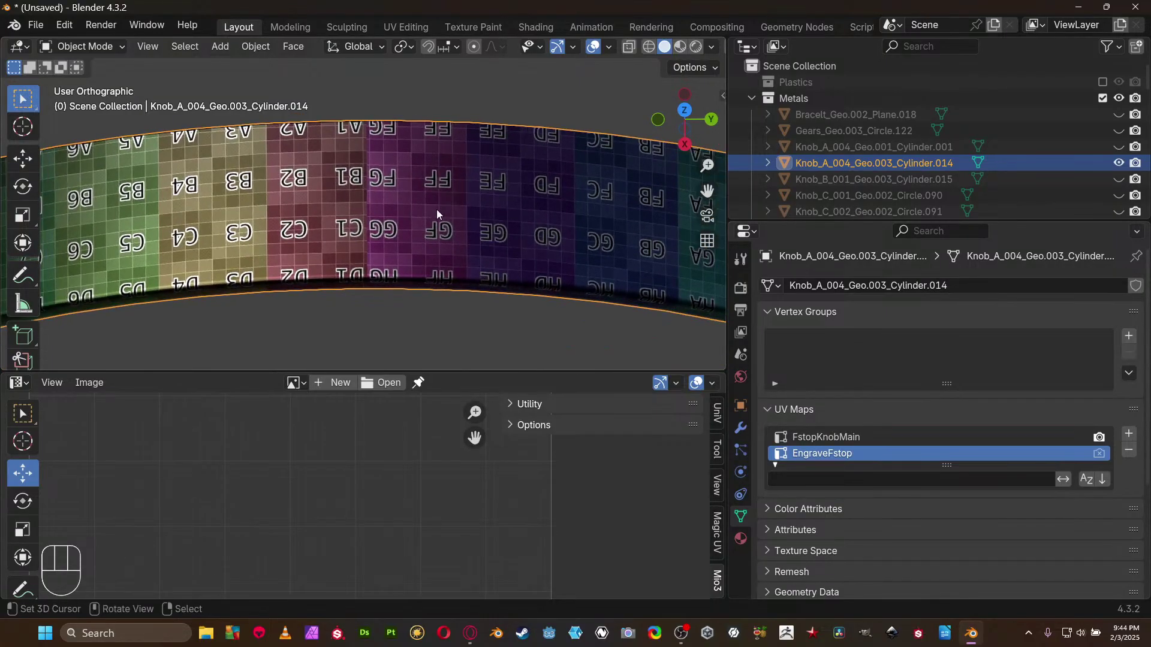
key("Tab")
left_click(539, 201)
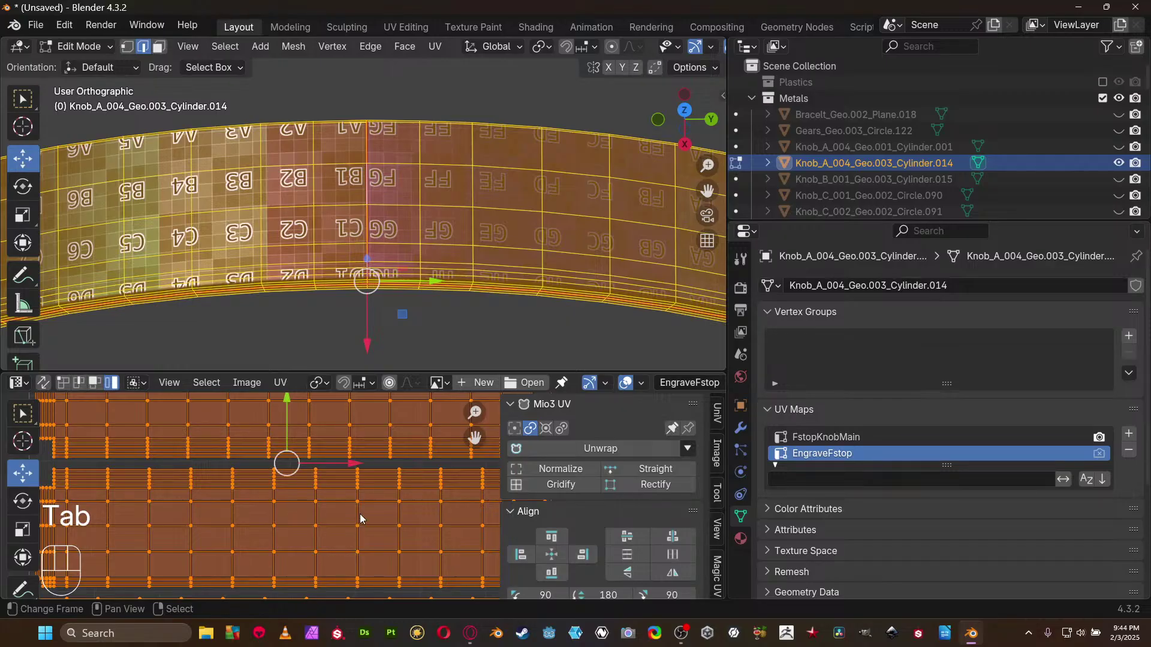
type("r")
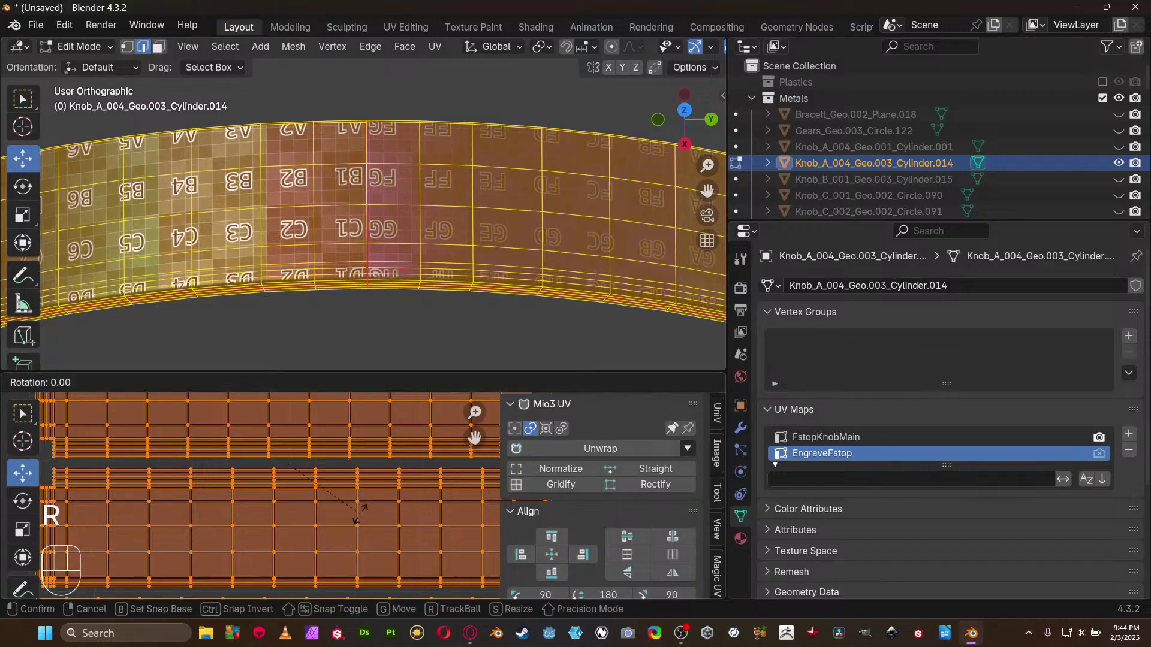
type("180")
key("KP_Enter")
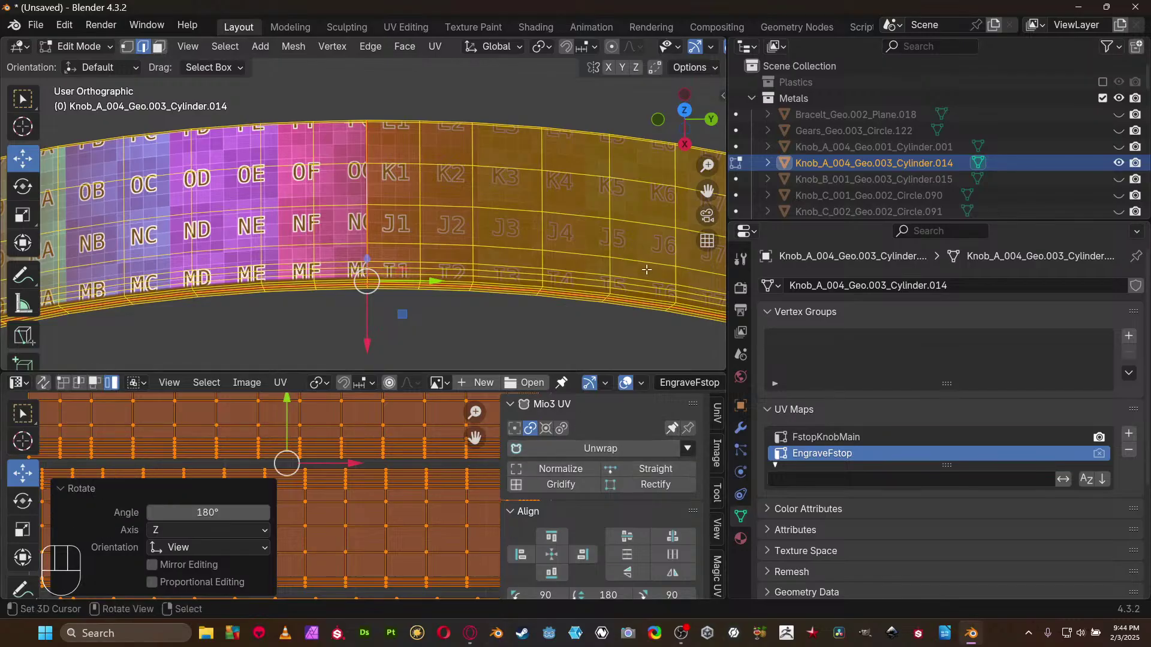
Step: Examine the strip's checker in object mode and compare its density with the FstopKnobMain UV map
key("Tab")
left_click(219, 214)
scroll(289, 206, "up", 3)
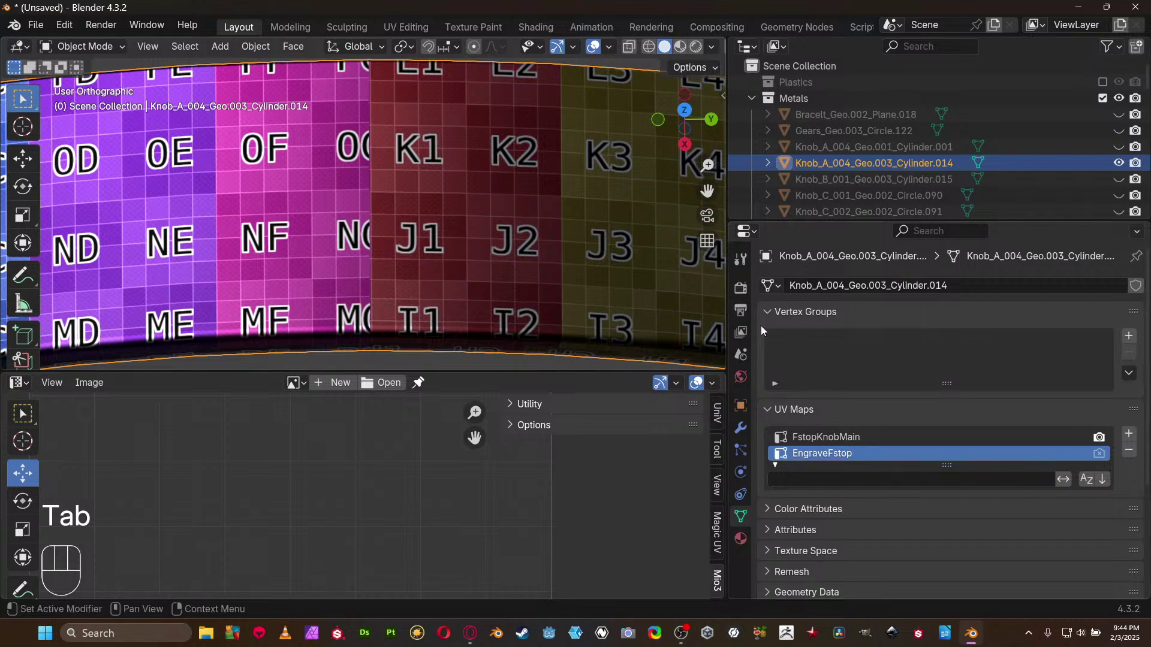
left_click(794, 437)
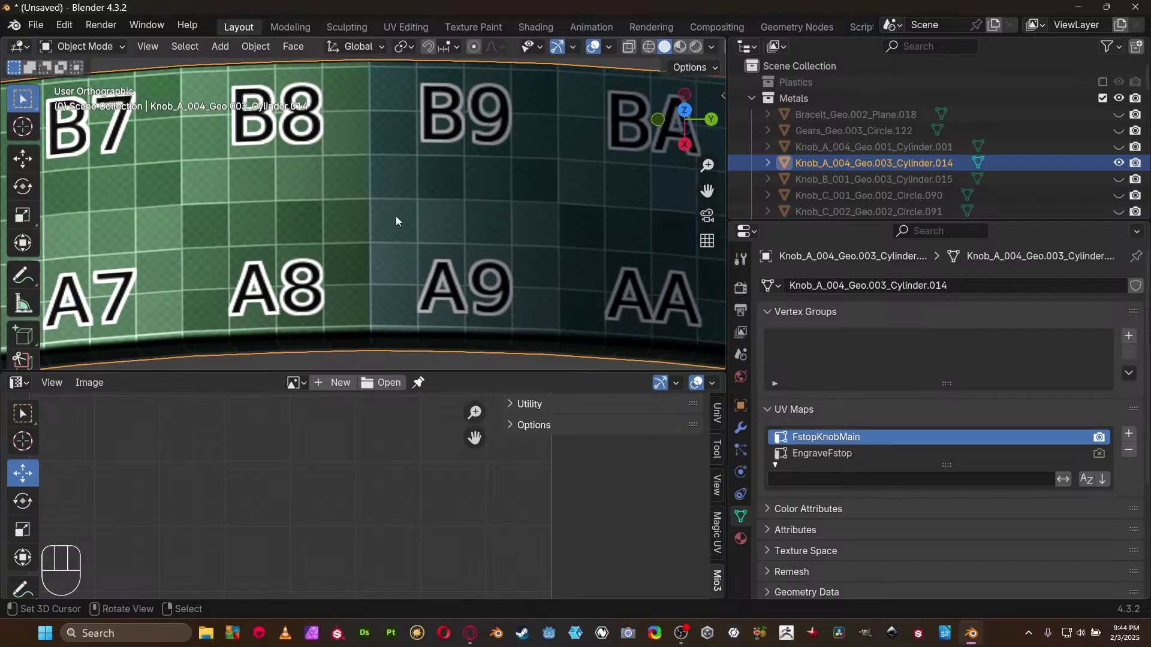
Step: Display the Untitled checker image and its properties in the UV editor to check its resolution
key("Tab")
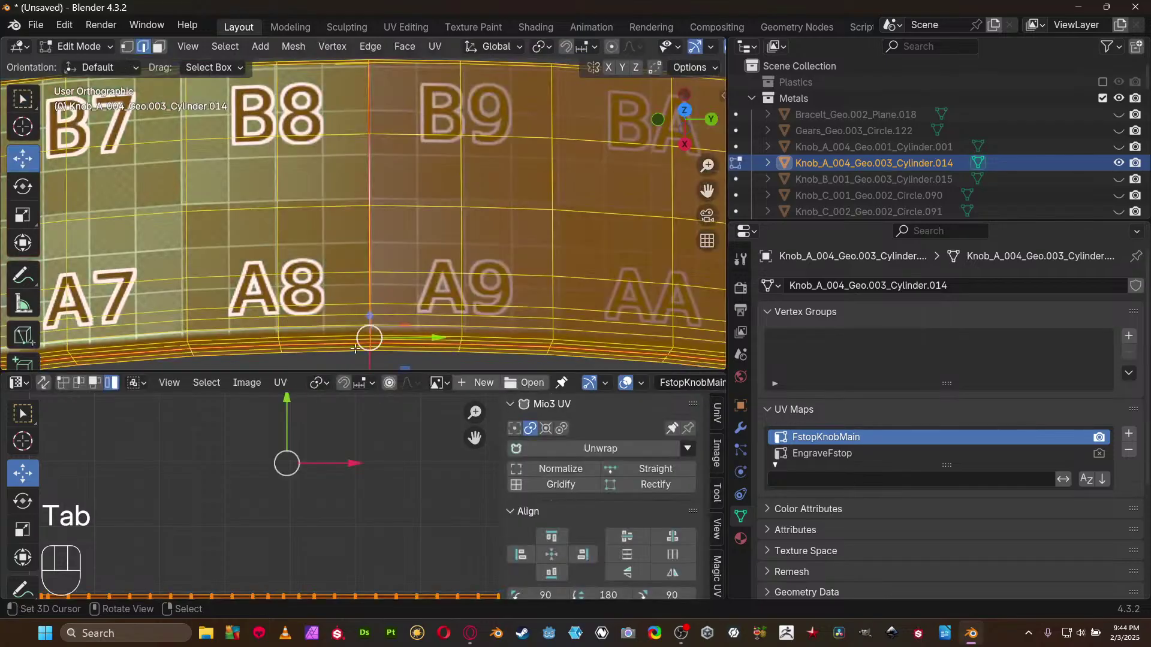
left_click(716, 455)
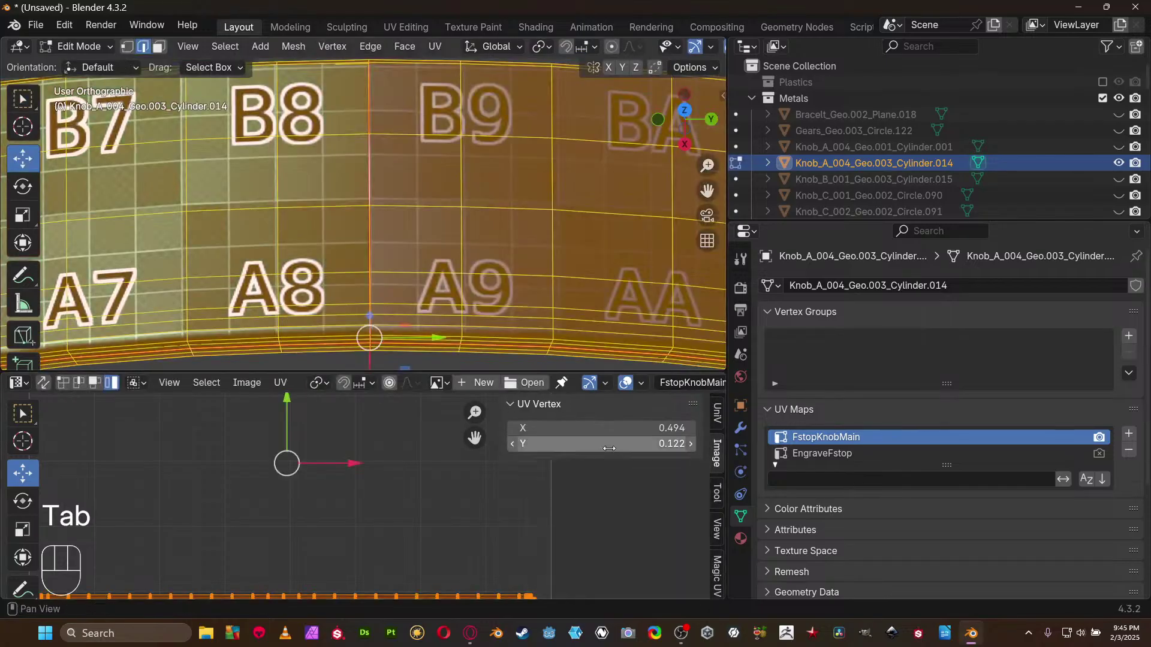
left_click(438, 382)
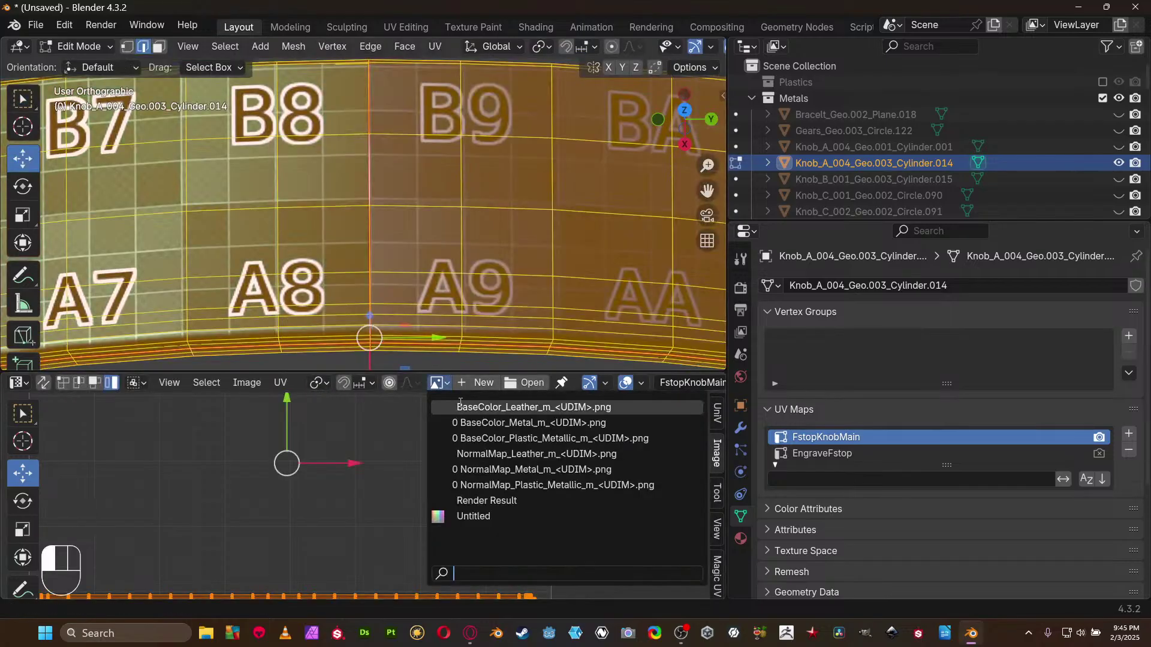
left_click(473, 516)
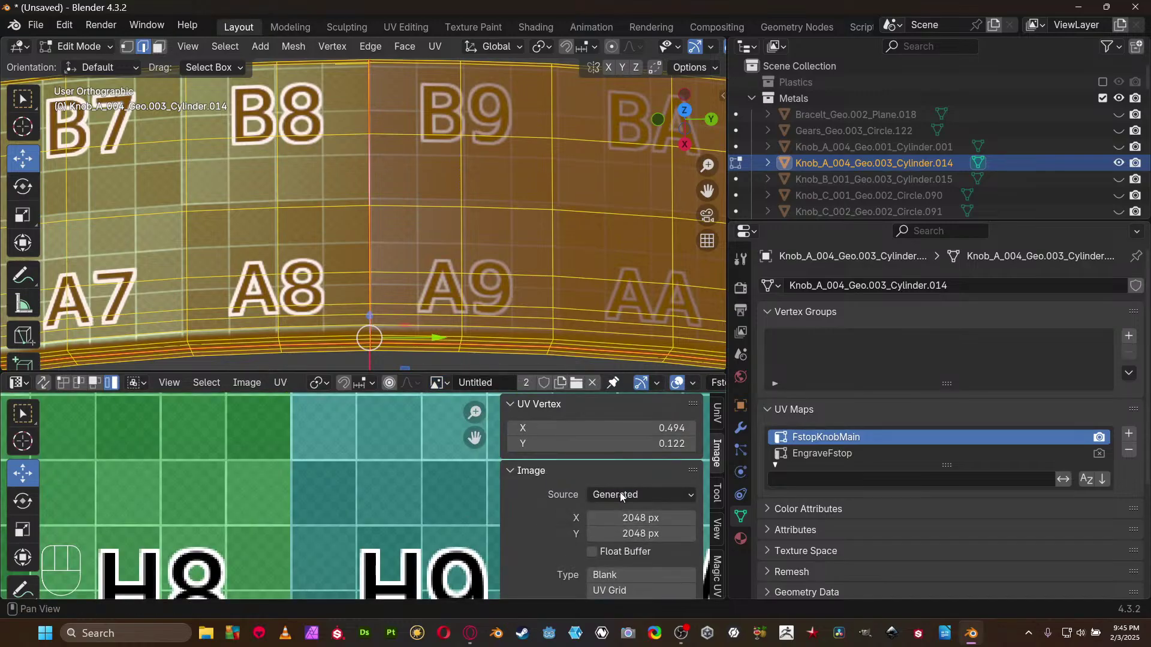
Step: Reactivate the EngraveFstop UV map in object mode and examine the checker across the strip's middle seam and from the top
key("Tab")
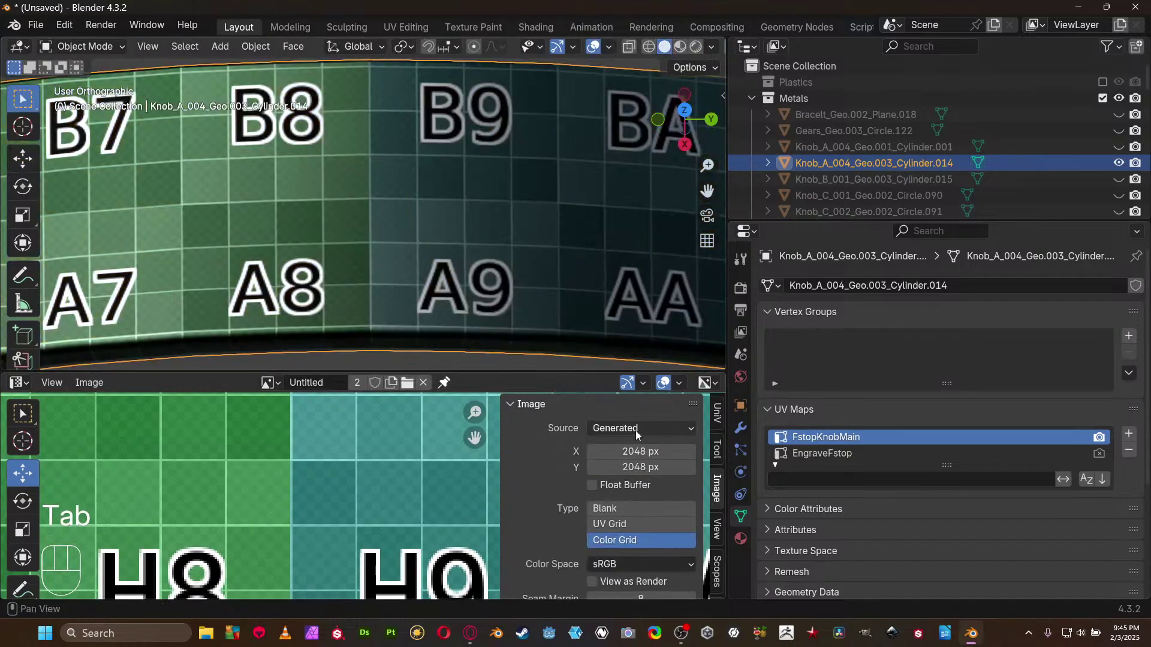
left_click(821, 453)
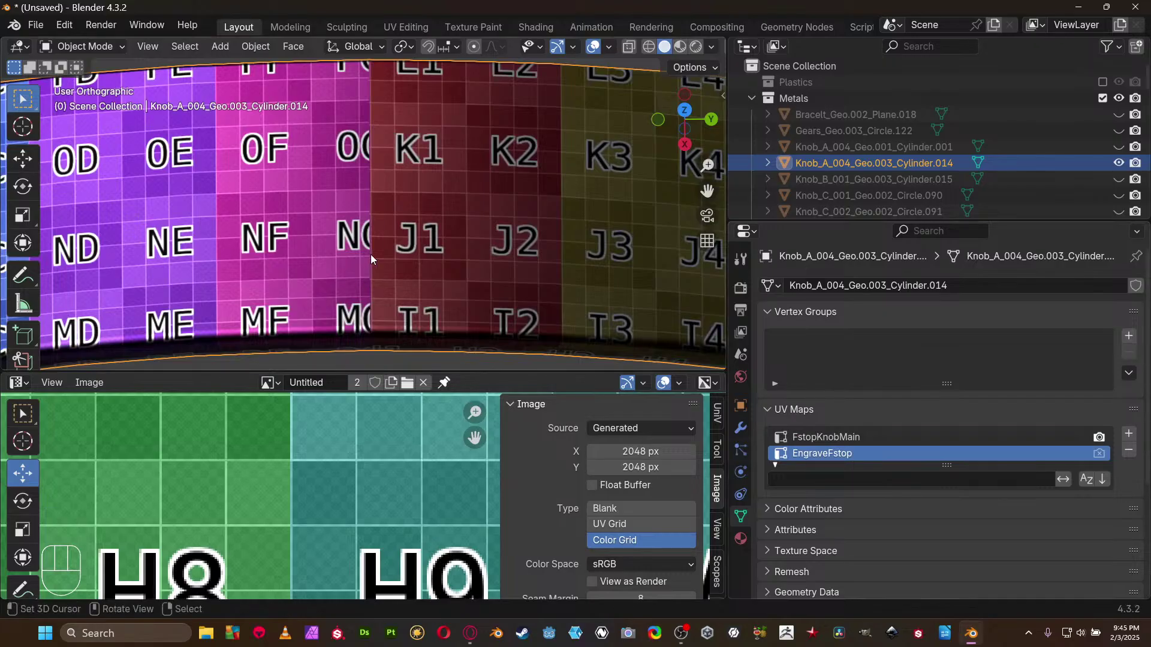
scroll(371, 259, "up", 4)
scroll(367, 255, "down", 5)
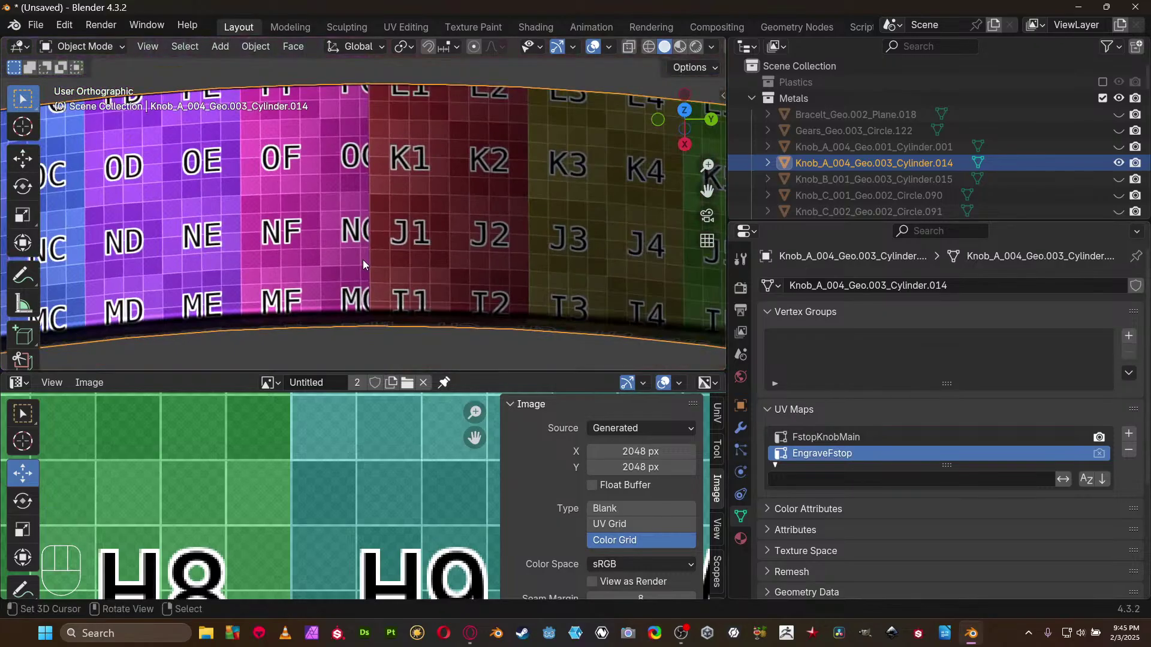
scroll(395, 264, "down", 7)
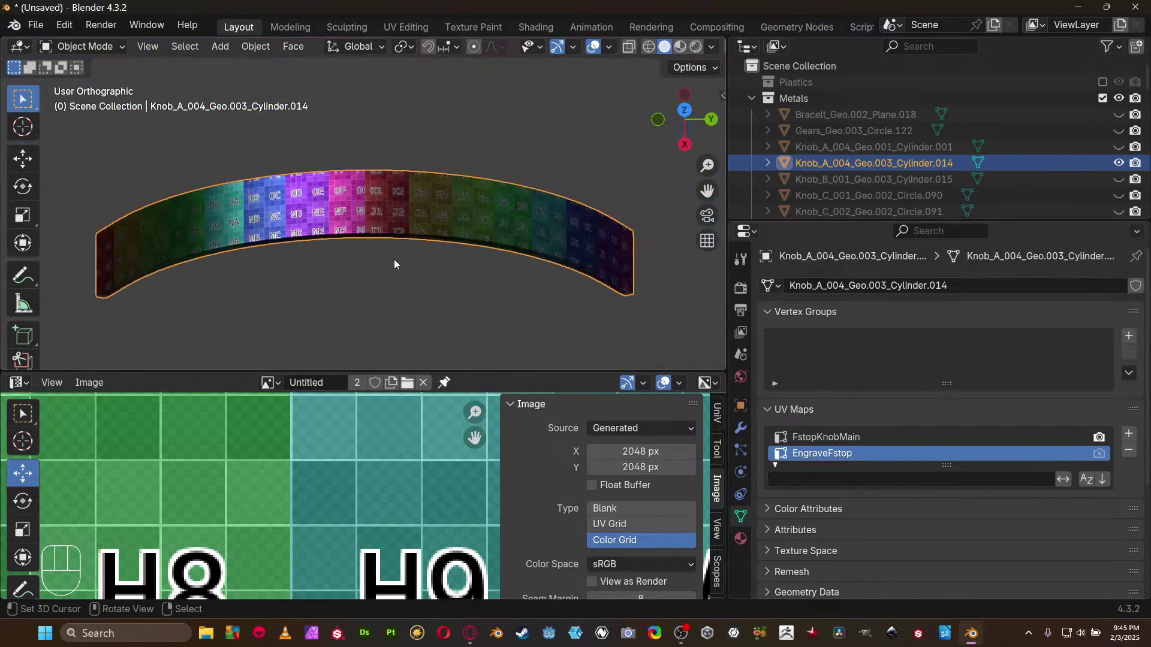
middle_click_drag(415, 229, 393, 278, "alt")
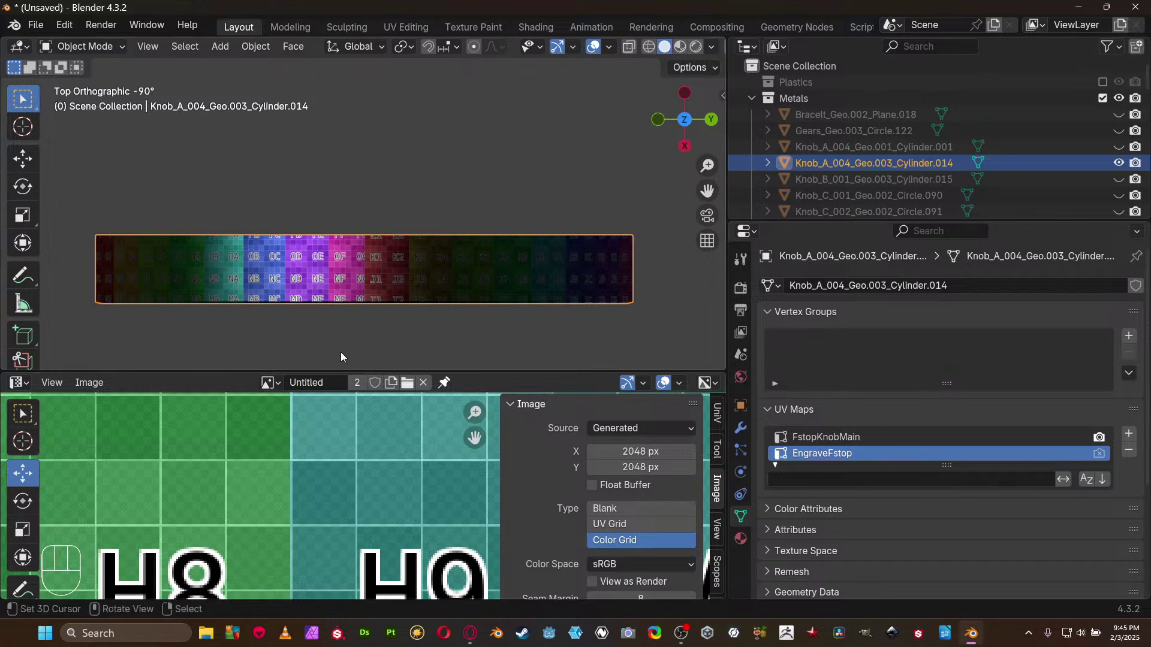
Step: Reveal all hidden objects in the maximized 3D viewport and select the curved strip together with its ridged knob ring
scroll(350, 313, "down", 5)
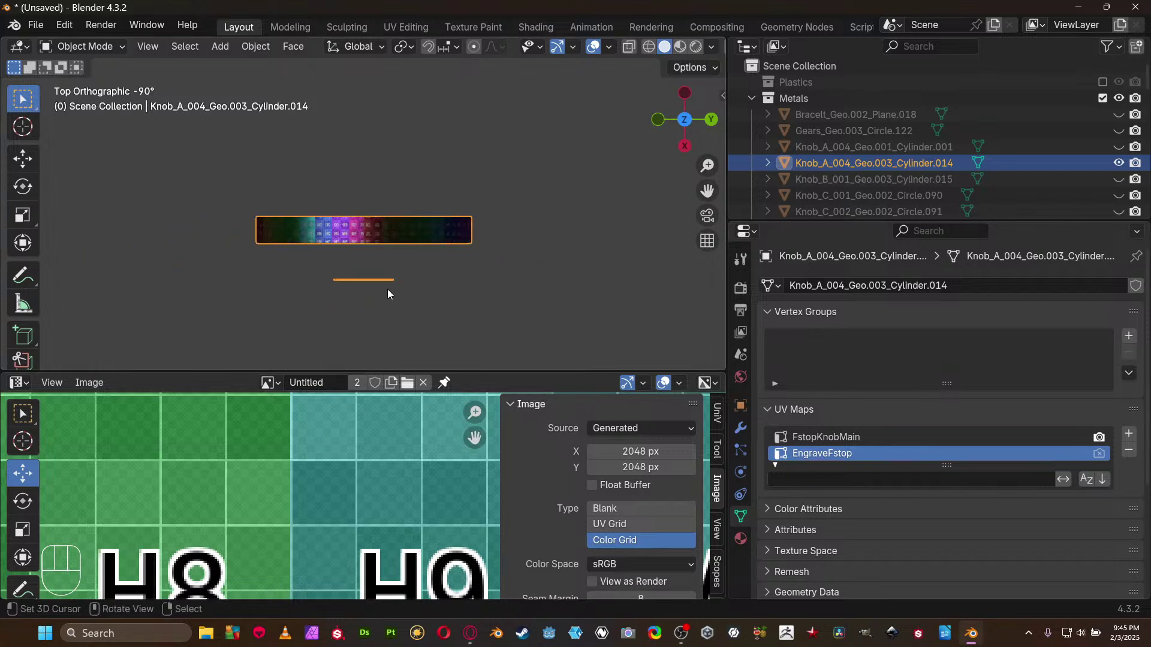
middle_click_drag(397, 277, 434, 257)
key("alt+h")
key("ctrl+space")
right_click(585, 309)
right_click(590, 308)
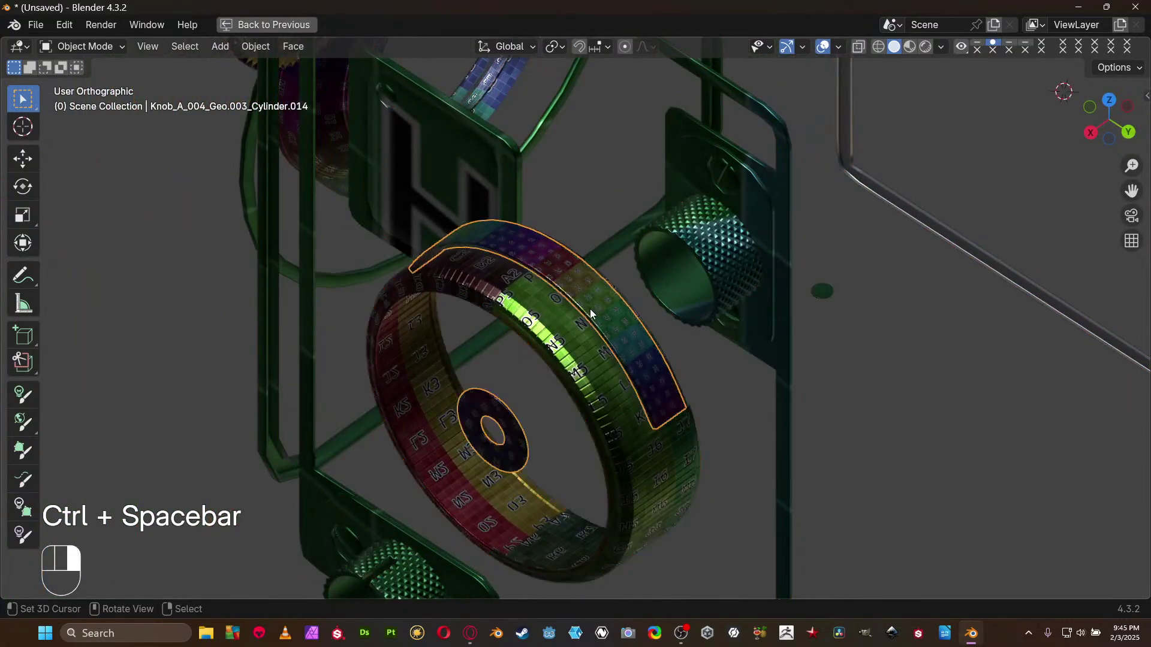
right_click(577, 342, "shift")
Step: Select the large ridged knob ring Knob_B_001_Geo.003_Cylinder.015 on the opposite side of the camera
scroll(578, 342, "down", 4)
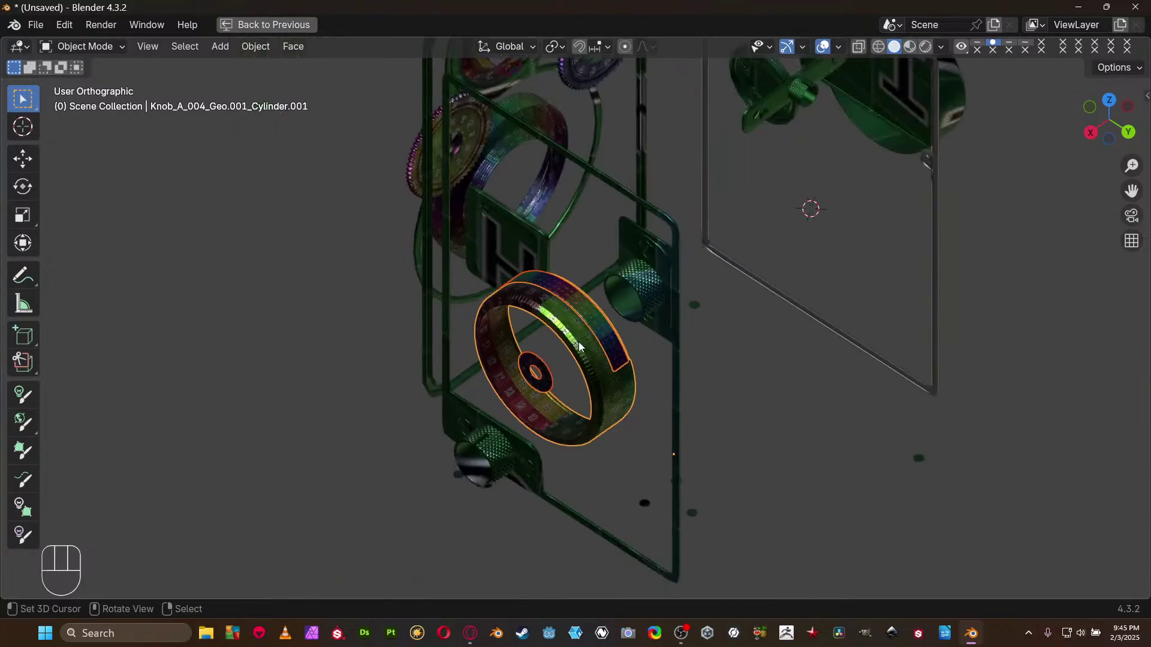
middle_click_drag(578, 341, 730, 329)
middle_click_drag(347, 271, 395, 271)
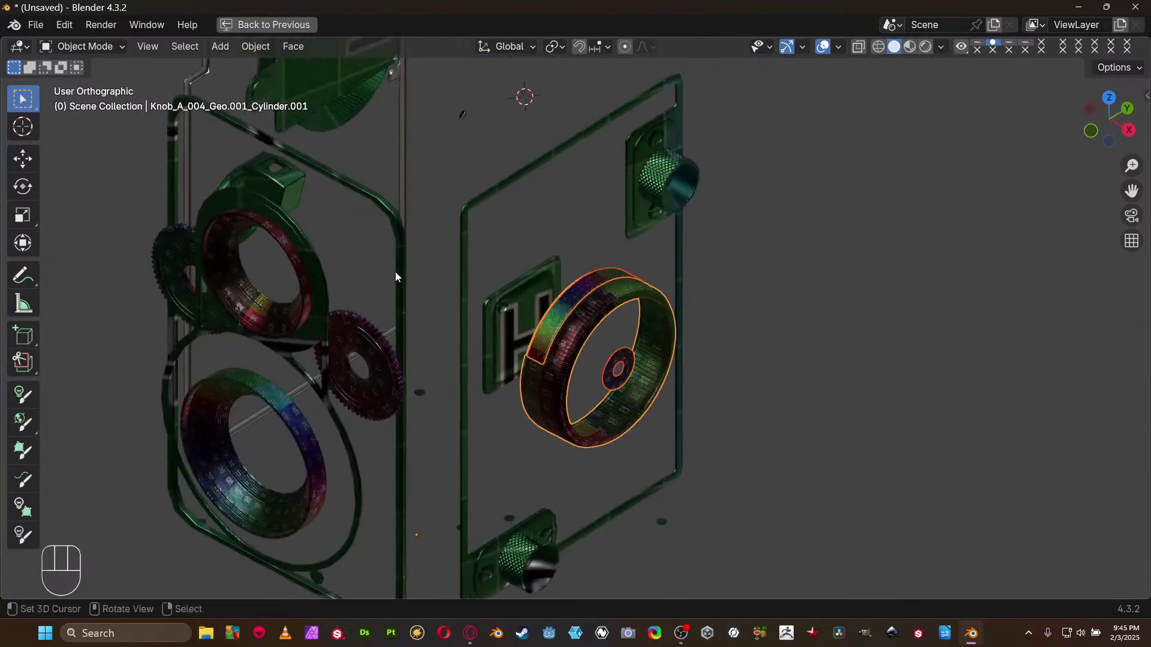
middle_click_drag(300, 289, 421, 296)
middle_click_drag(421, 296, 569, 187, "shift")
scroll(451, 261, "up", 4)
right_click(300, 316)
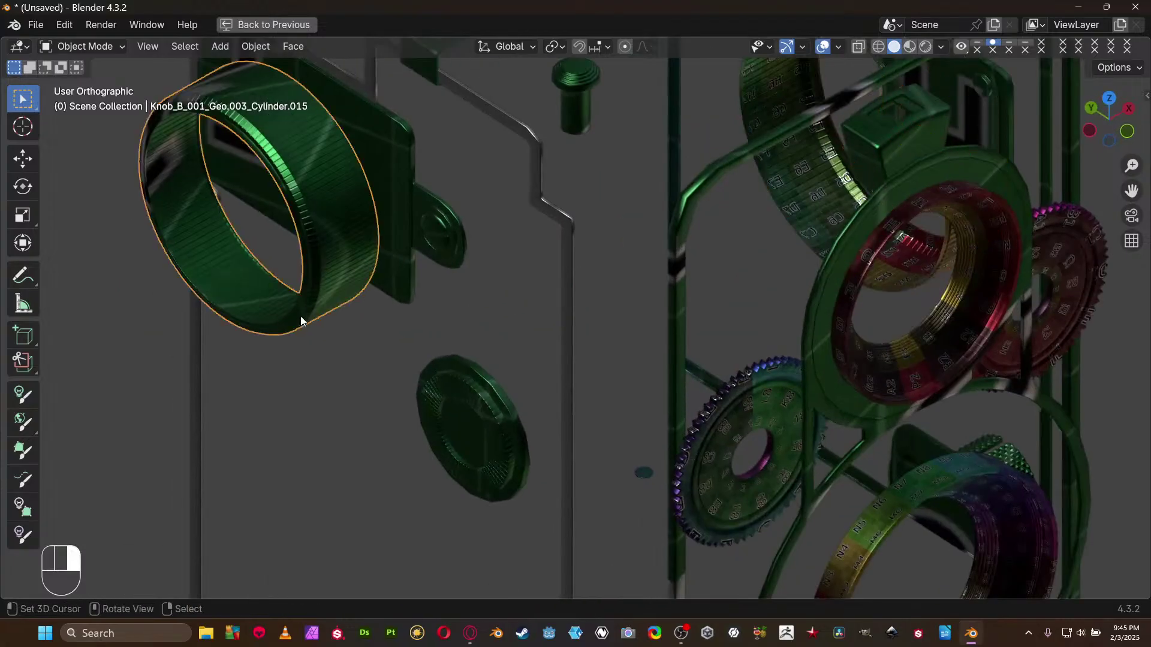
scroll(306, 305, "down", 4)
middle_click_drag(373, 293, 355, 306)
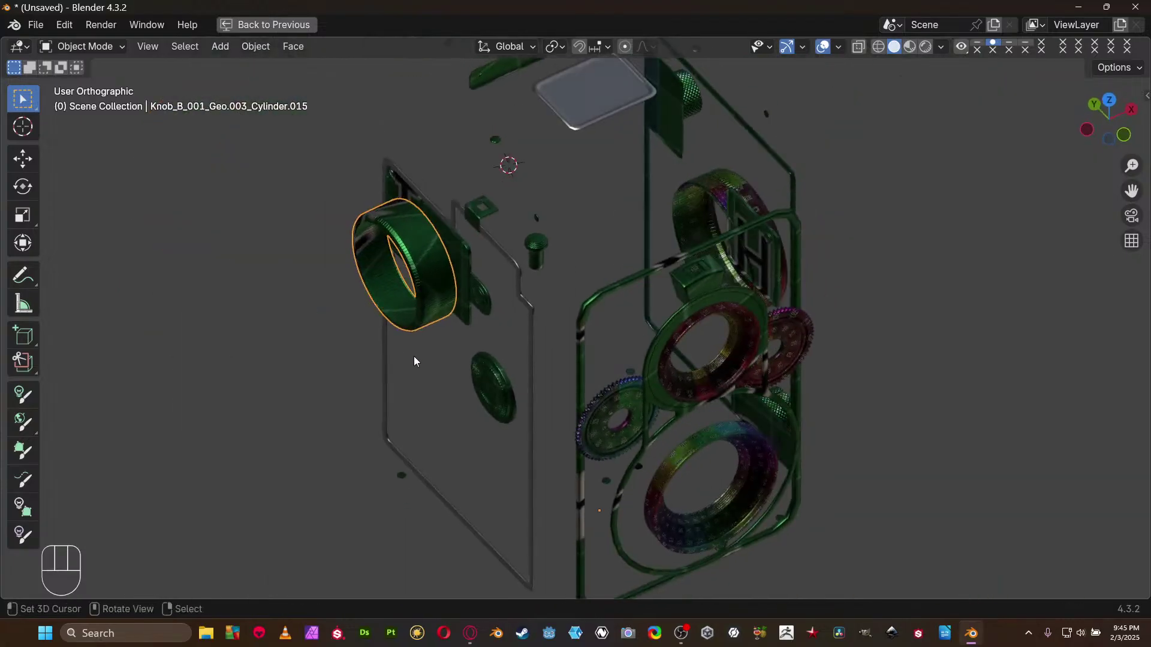
Step: Inspect the wireframe of the small round knob parts on the side of the model
middle_click_drag(414, 356, 426, 339)
scroll(441, 344, "up", 4)
right_click(455, 391)
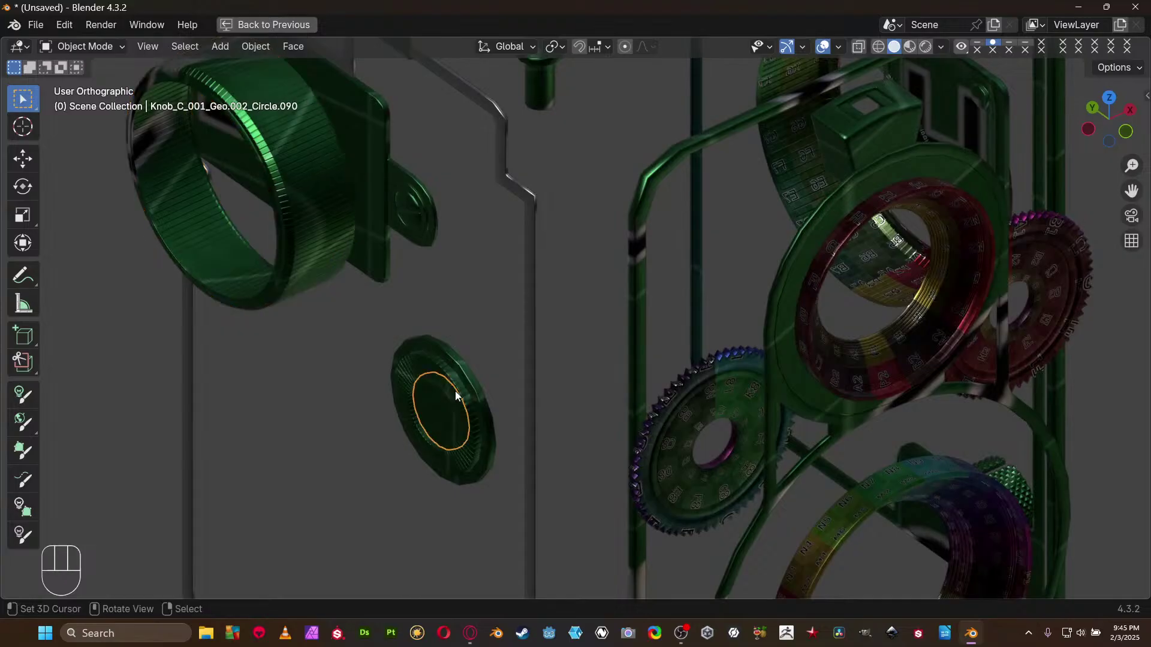
key("shift+z")
key("shift+z")
scroll(454, 391, "down", 4)
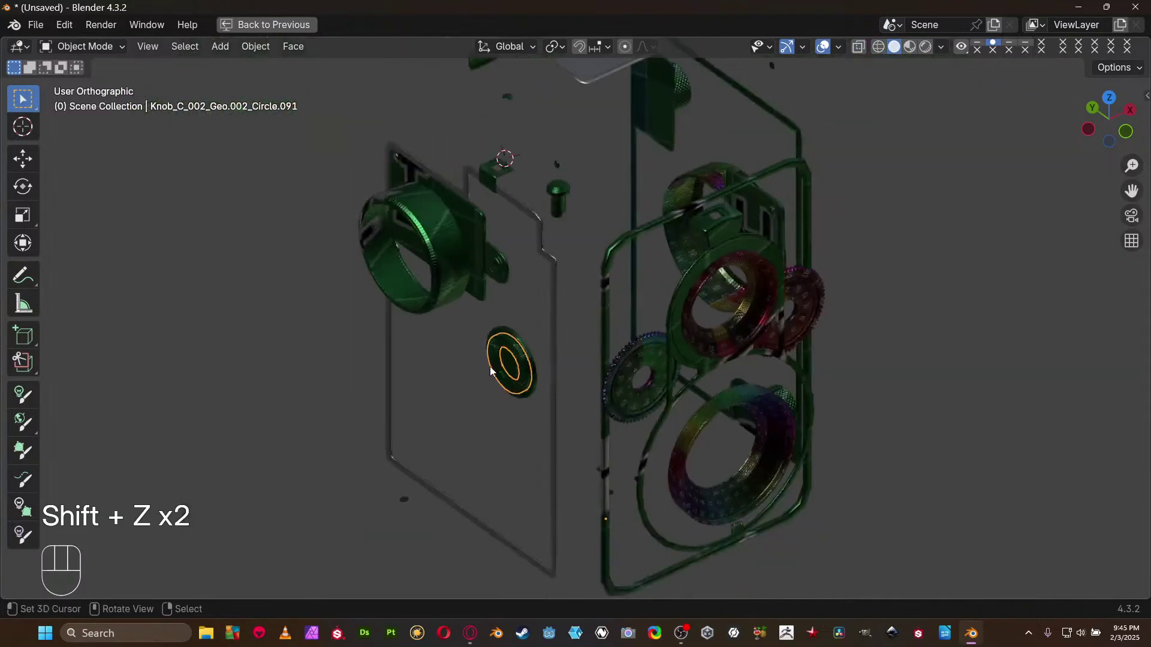
Step: Isolate the rectangular metallic front frame and view it from the front
middle_click_drag(569, 359, 470, 342)
right_click(557, 172)
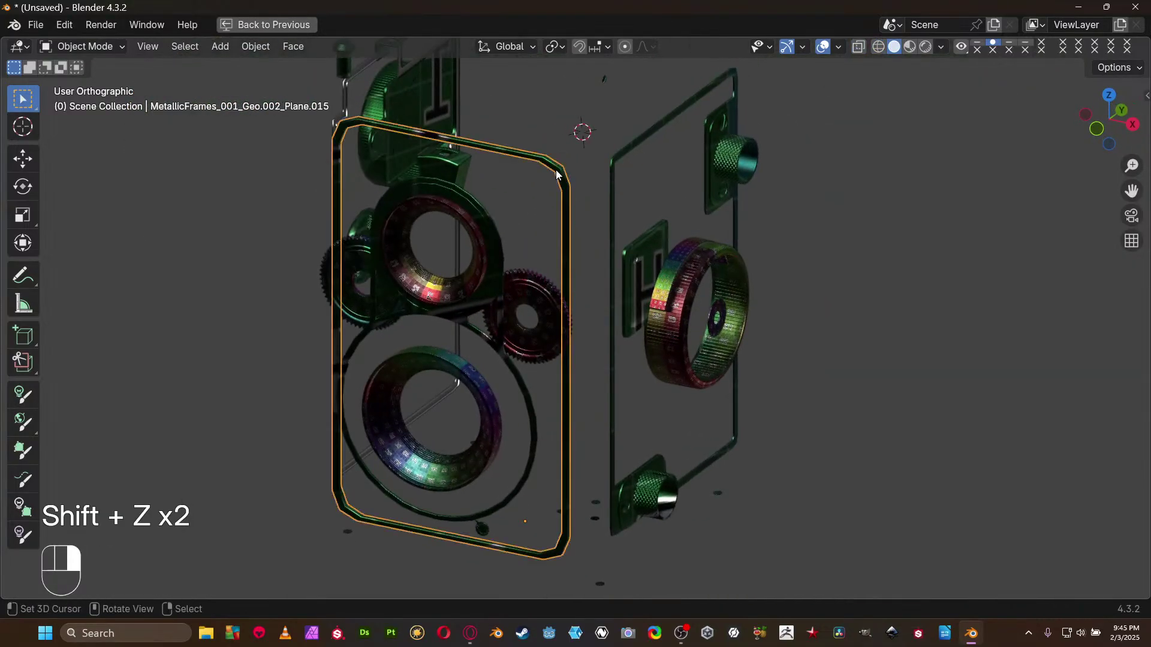
key("shift+h")
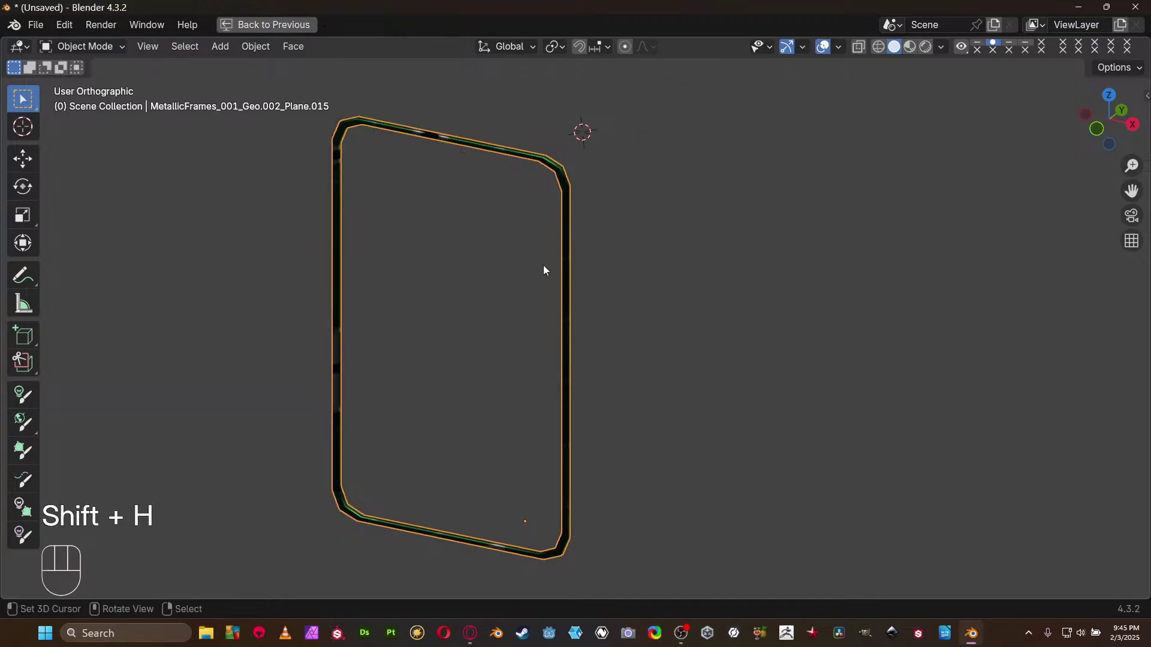
middle_click_drag(543, 265, 516, 380, "alt")
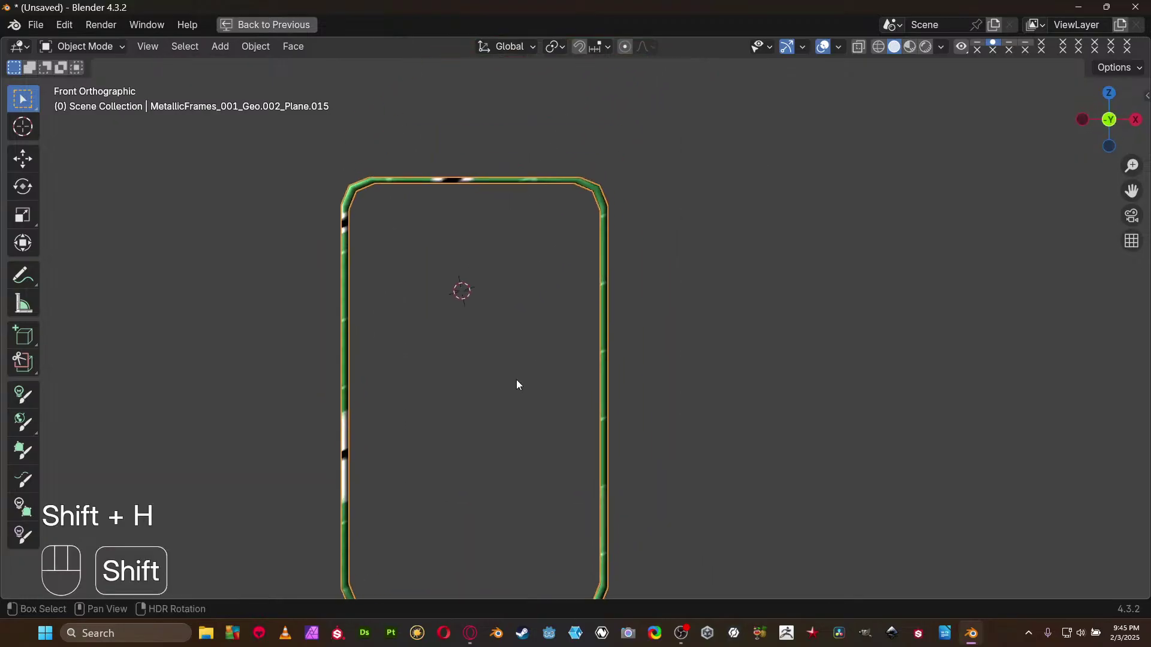
Step: Edit the frame's mesh in wireframe display and select the cross-section edge loops at the middle of its two upper corners
key("Tab")
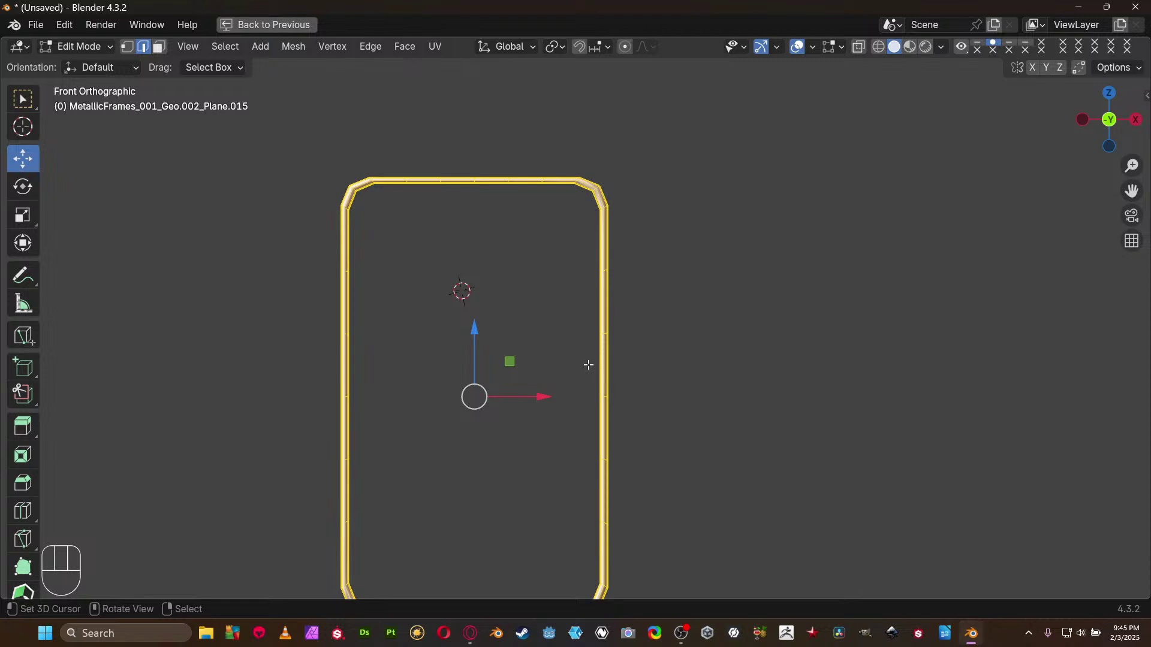
scroll(572, 368, "up", 2)
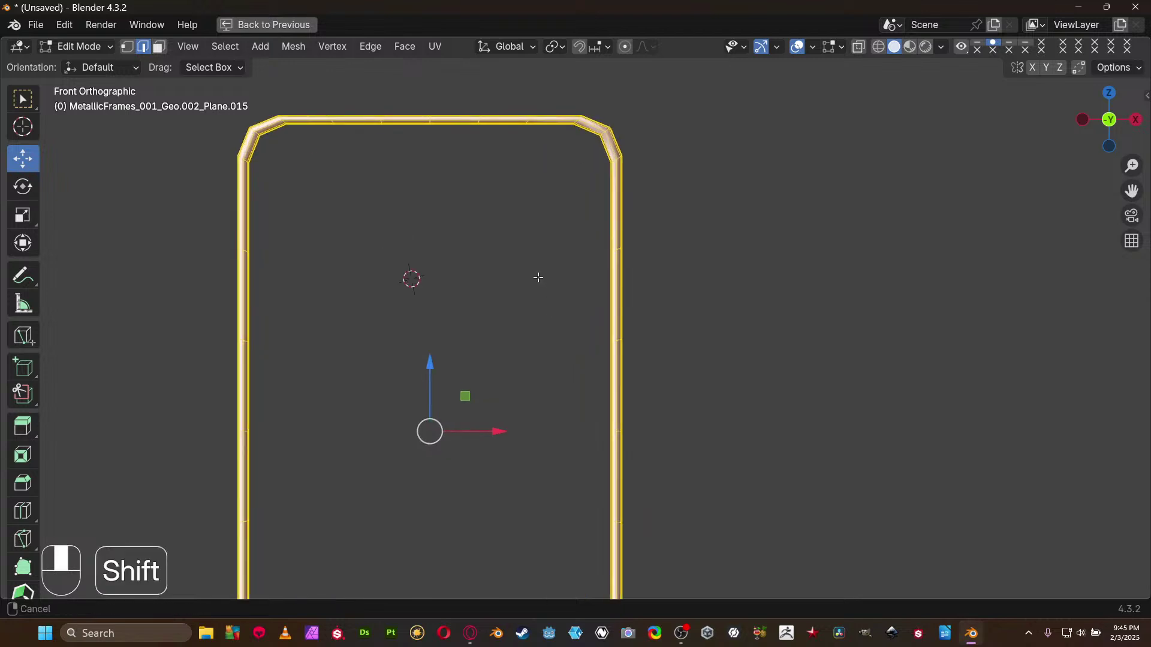
middle_click_drag(537, 275, 537, 385, "shift")
key("shift+z")
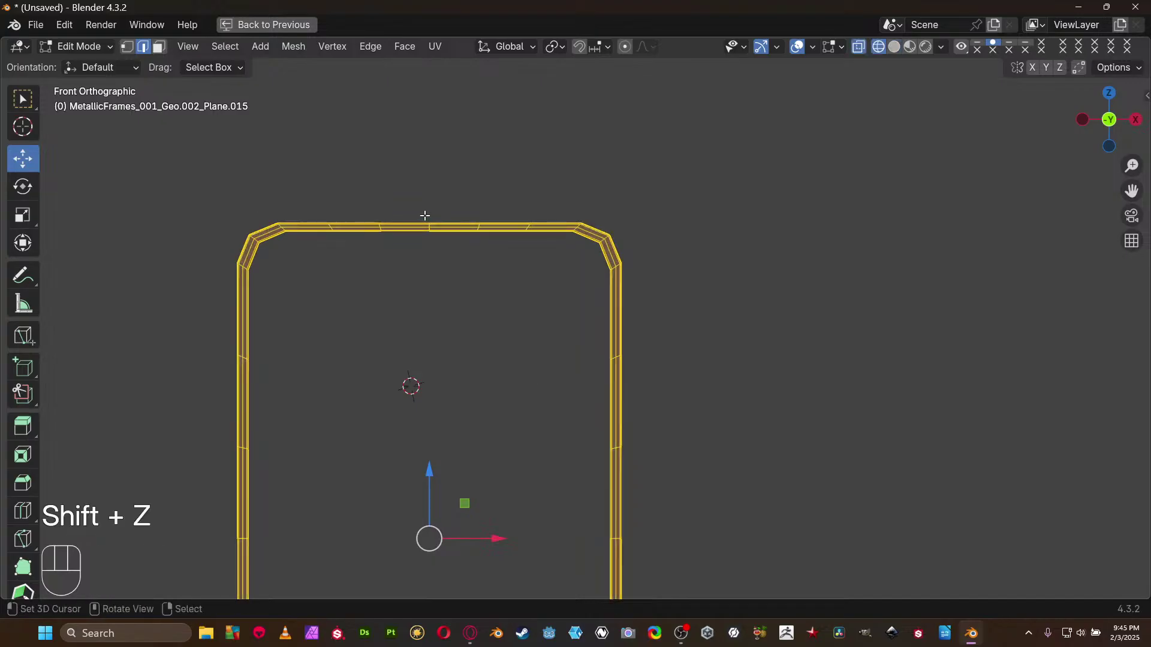
middle_click_drag(275, 238, 391, 262, "shift")
scroll(391, 262, "up", 3)
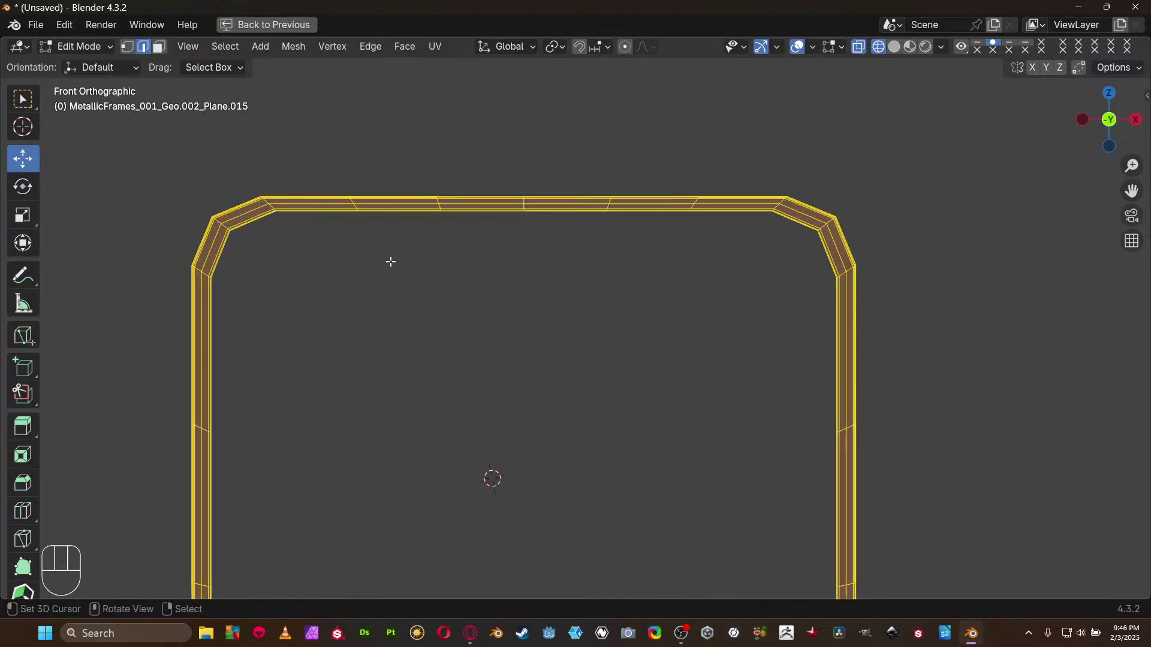
left_click(225, 224, "alt")
left_click(225, 224, "alt")
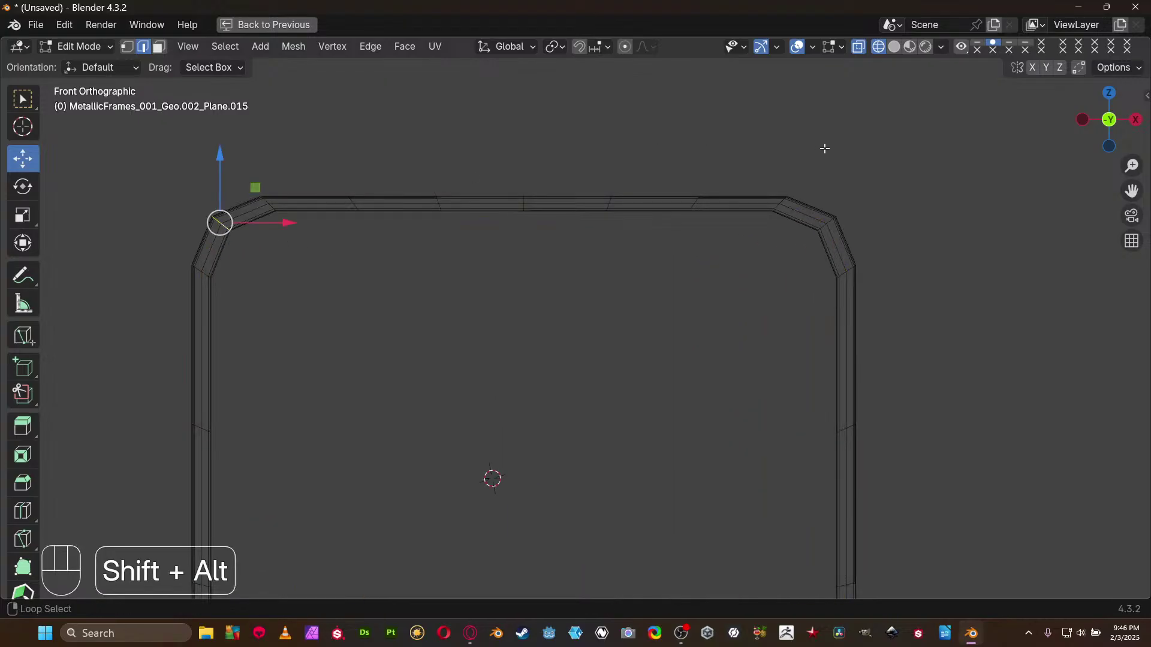
left_click(831, 221, "alt+shift")
Step: Add the cross-section edge loops at the middle of the frame's two lower corners to the selection
scroll(834, 293, "down", 6)
middle_click_drag(732, 475, 724, 232, "shift")
scroll(615, 393, "up", 4)
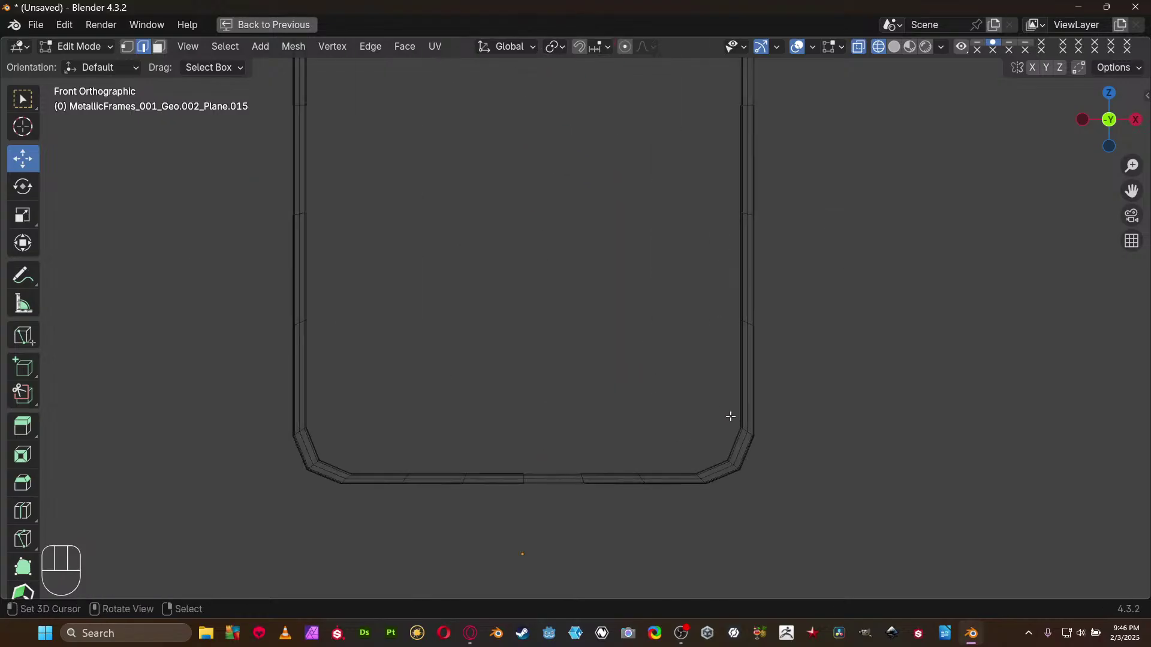
left_click(737, 467, "alt+shift")
left_click(317, 463, "alt+shift")
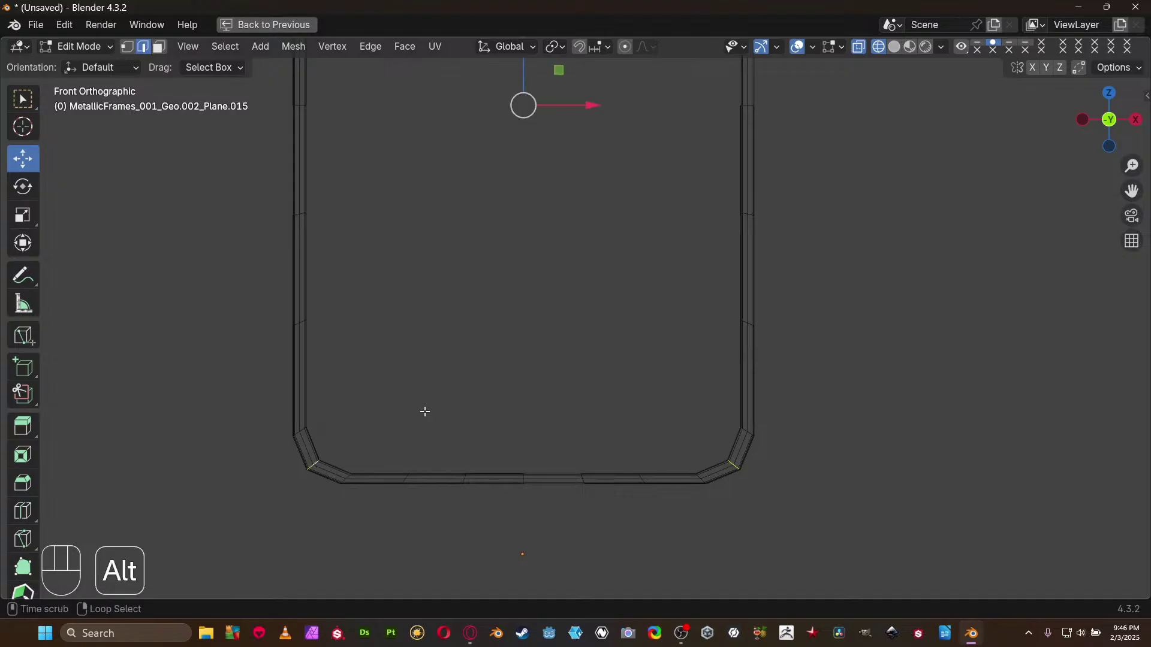
Step: Unlink the Untitled color grid image from the UV editor
key("ctrl+space")
key("space")
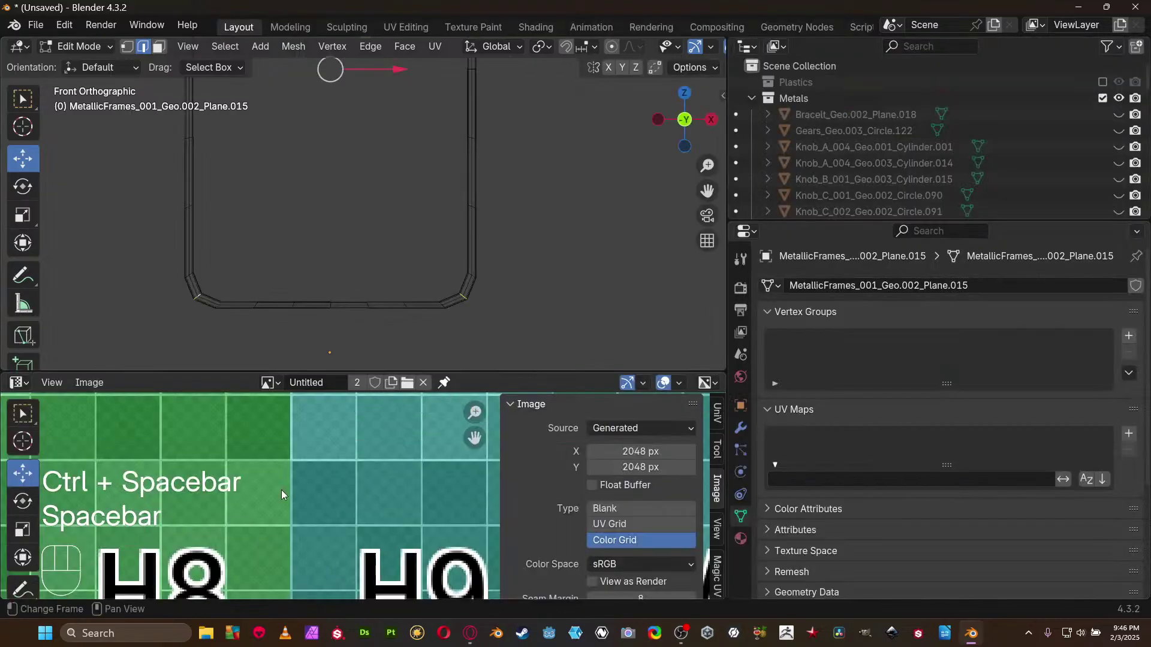
key("ctrl+space")
scroll(386, 422, "down", 13)
scroll(455, 389, "down", 4)
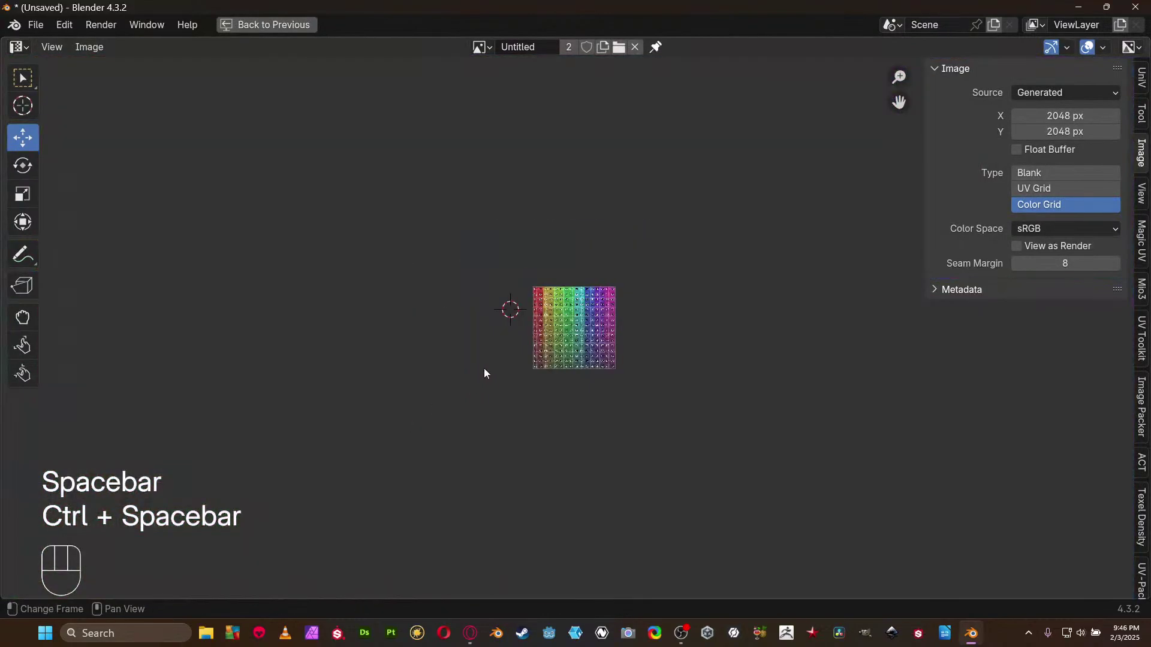
left_click(634, 48)
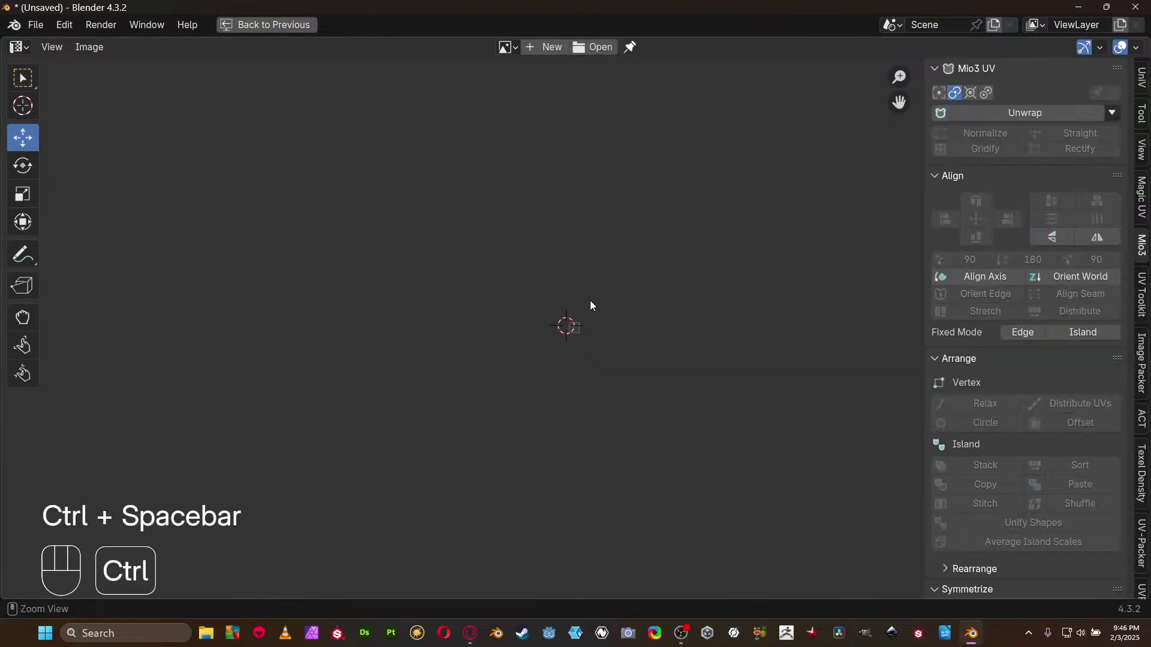
key("ctrl+space")
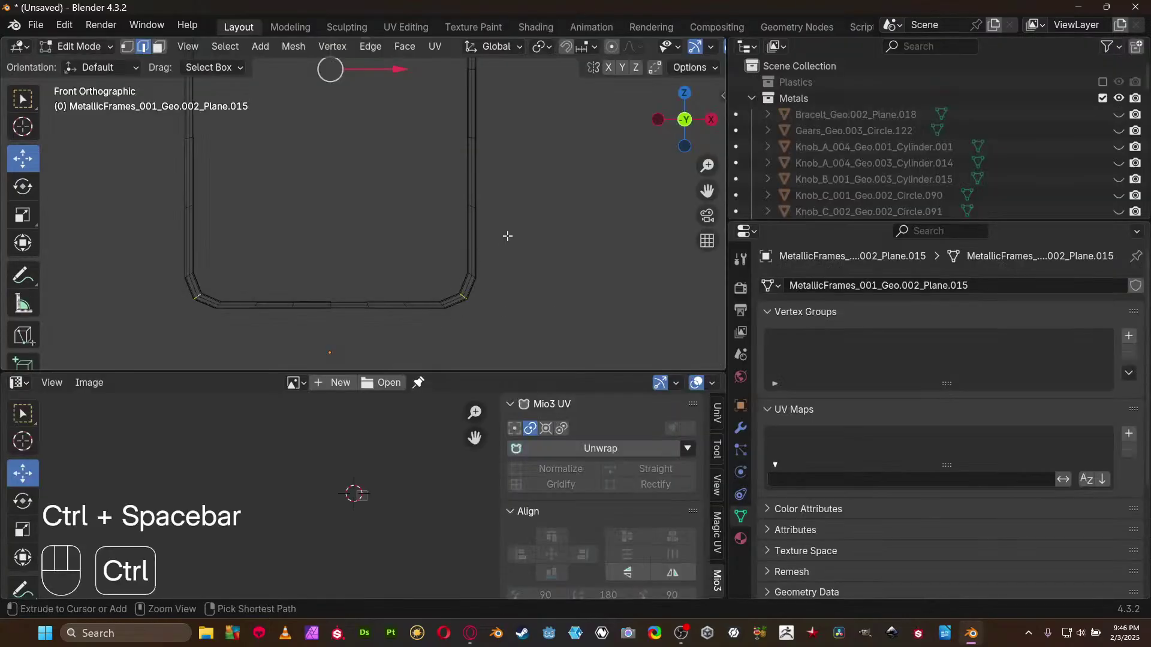
Step: Mark the selected corner loops as seams and unwrap the entire frame with the Minimum Stretch method
key("ctrl+e")
left_click(470, 324)
key("a")
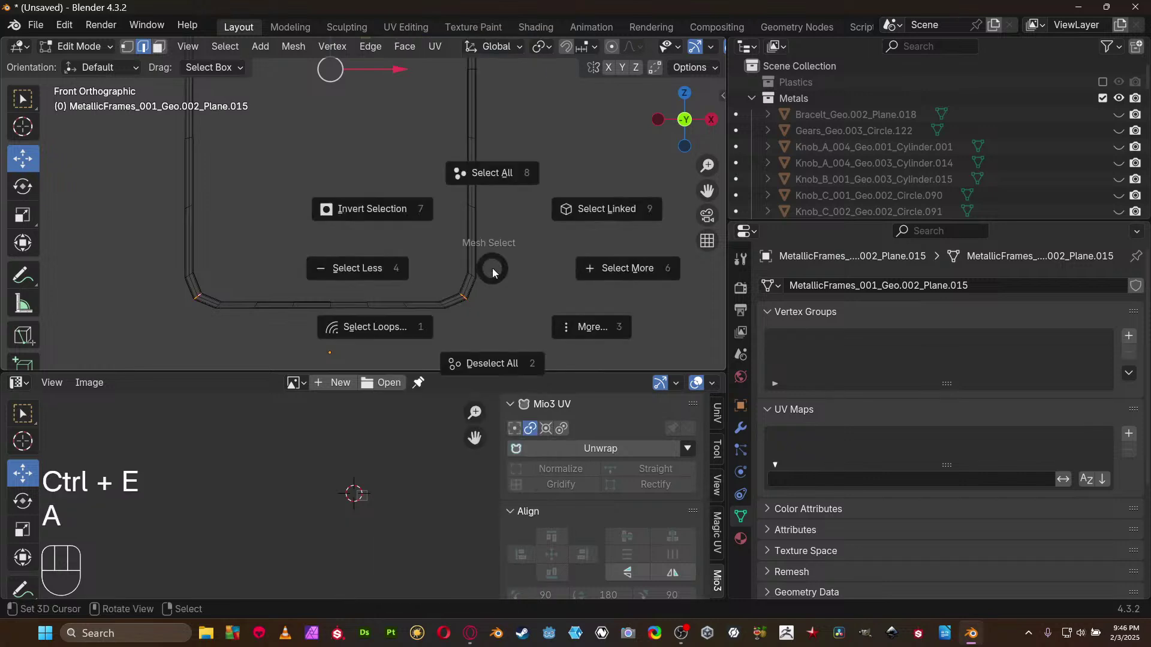
left_click(506, 177)
key("u")
mouse_move(507, 174)
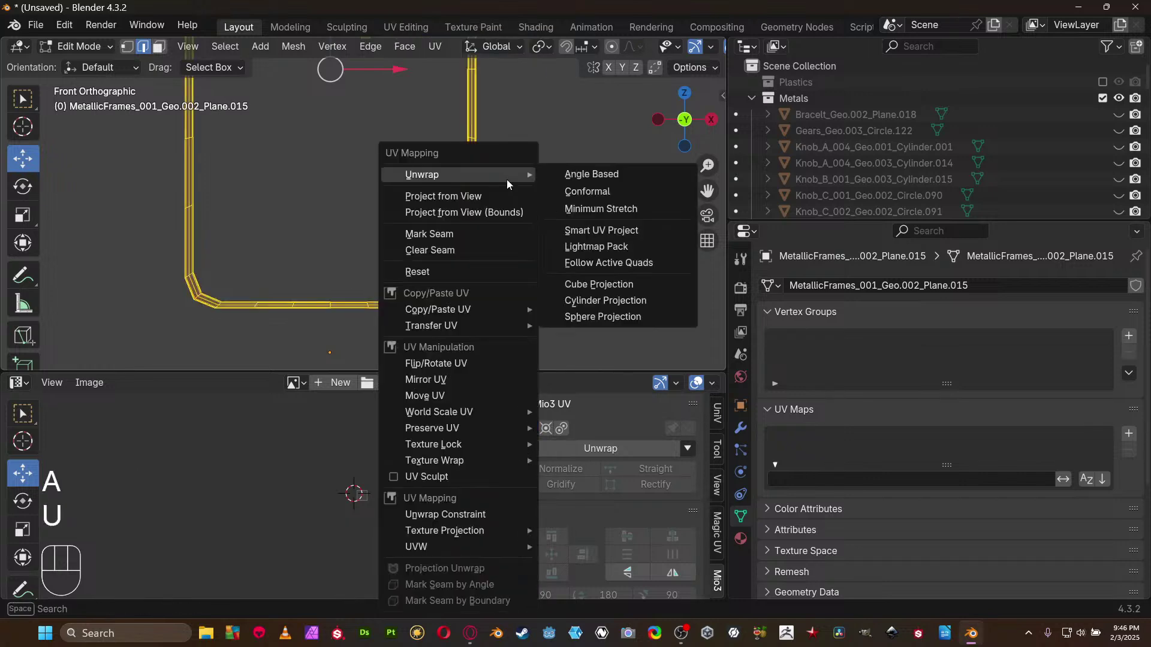
left_click(601, 209)
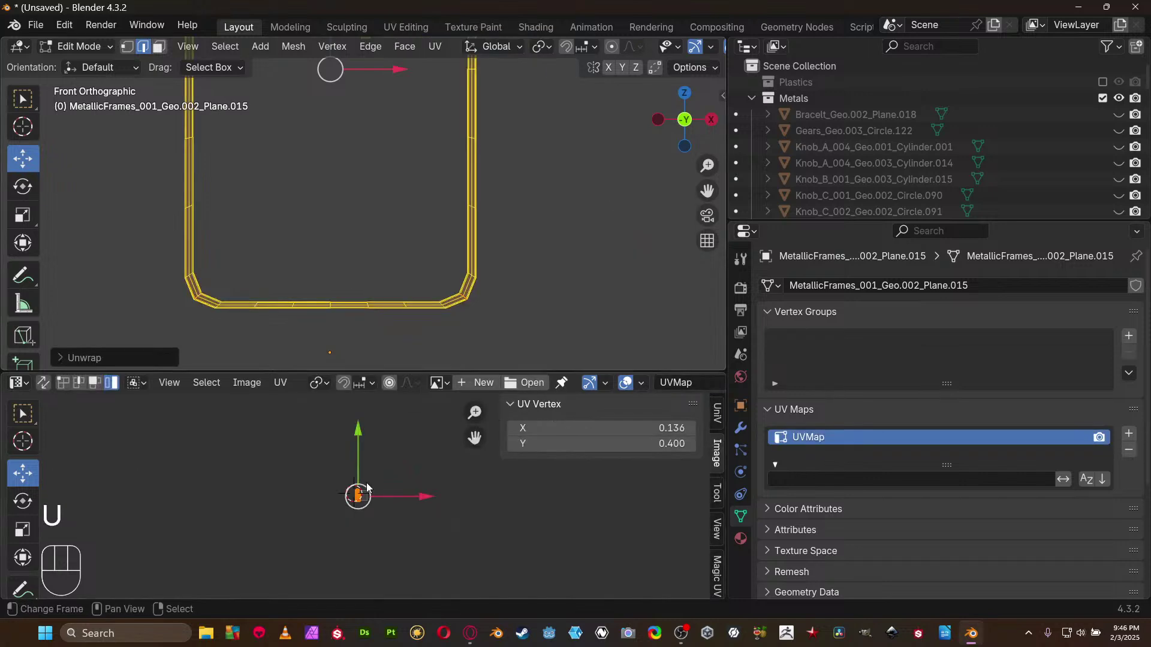
Step: Straighten the frame's four UV islands into rectangular strips
key("ctrl+space")
scroll(523, 383, "up", 15)
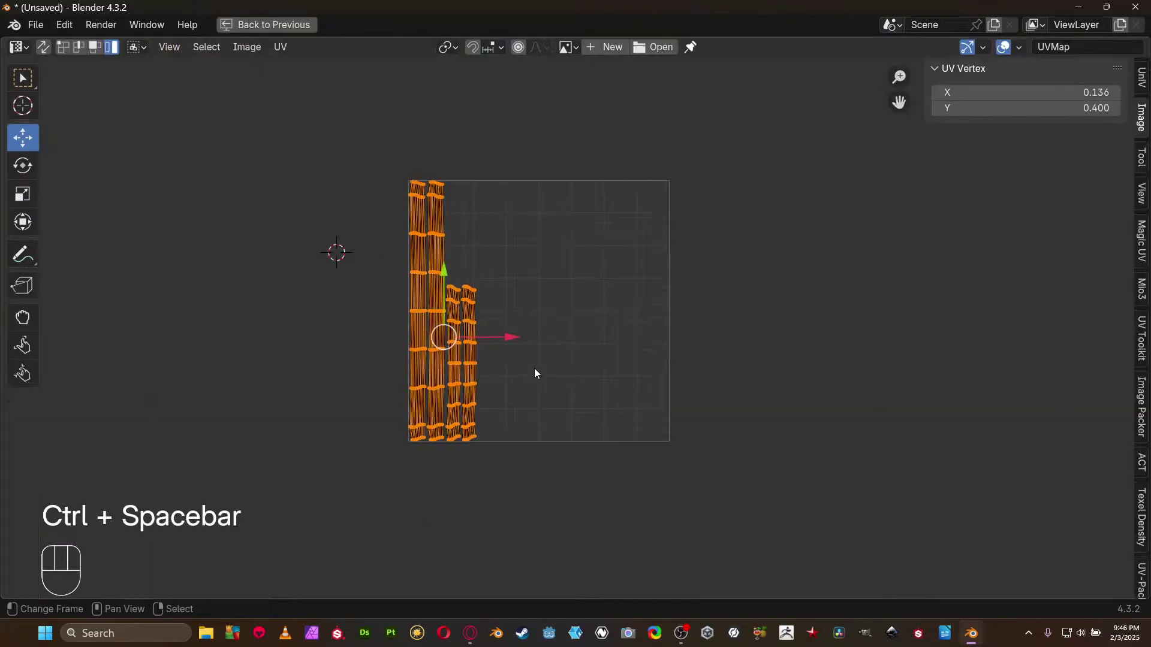
middle_click_drag(483, 367, 624, 413)
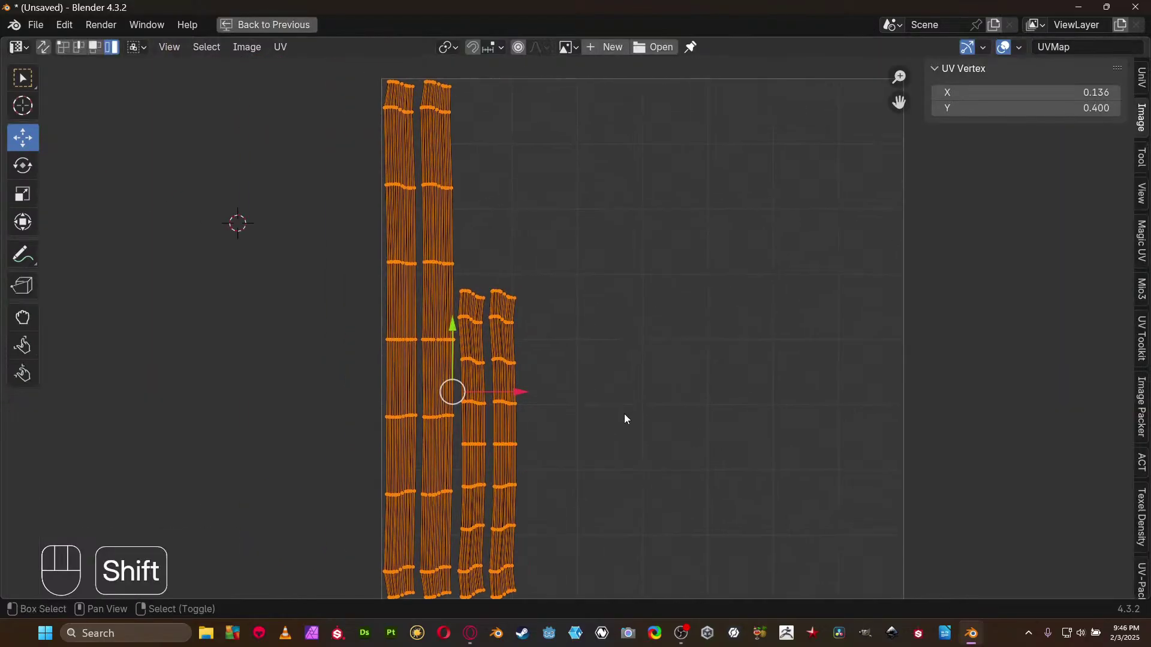
key("shift+q")
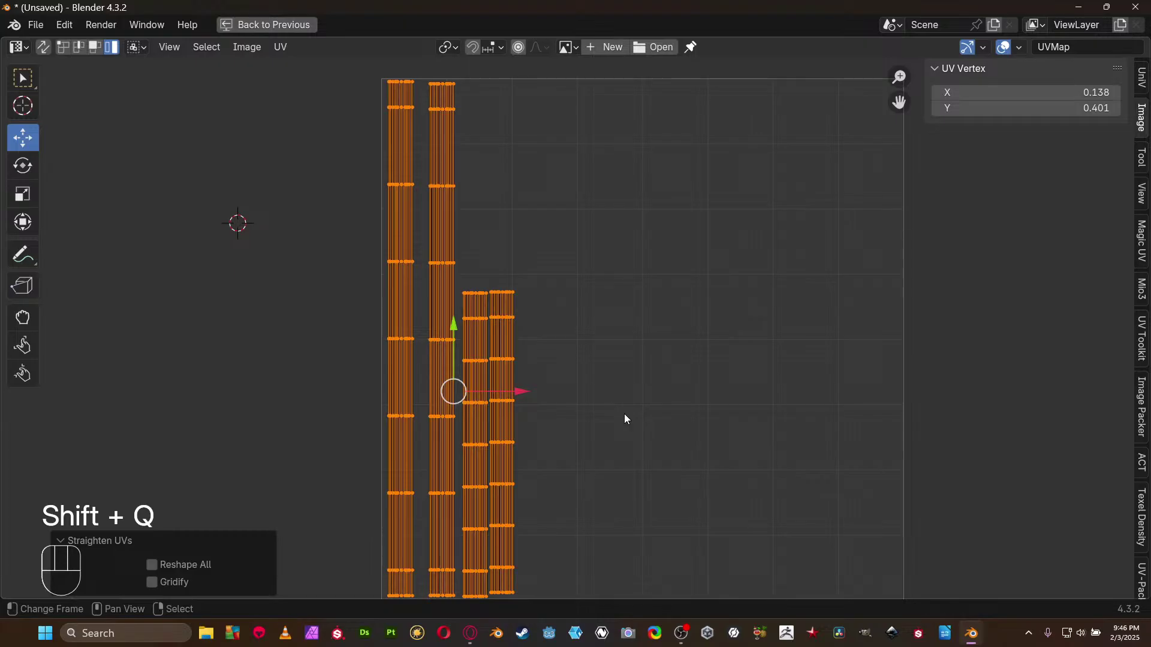
Step: Average the scale of the frame's UV islands and pack them into the UV tile
key("ctrl+a")
key("ctrl+p")
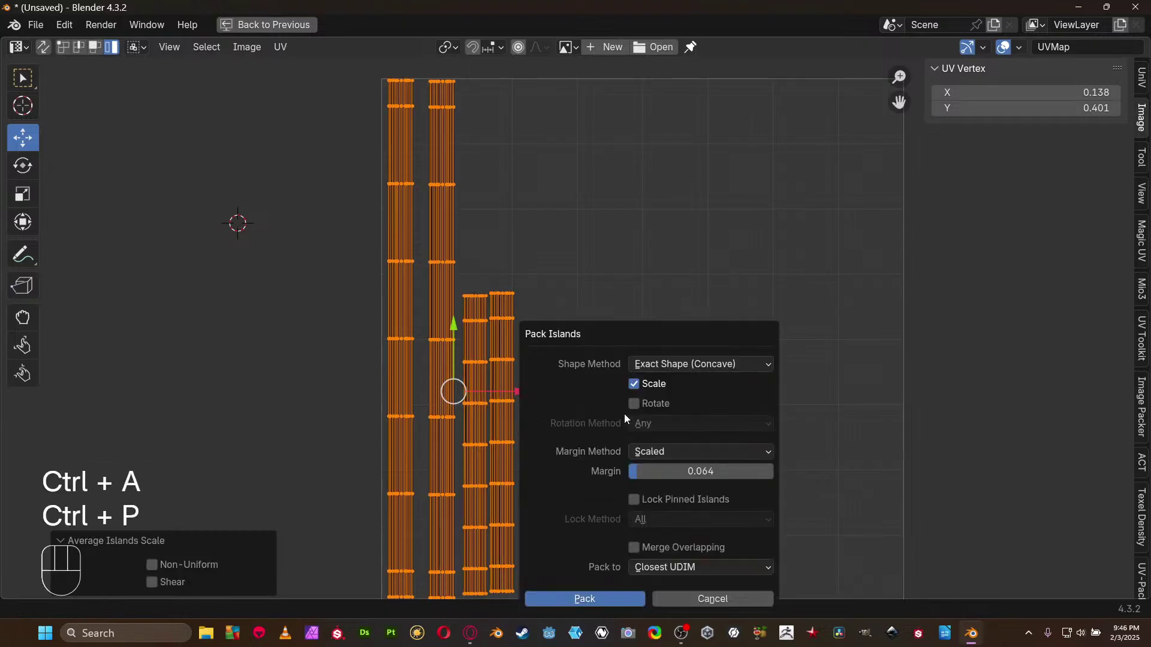
key("Return")
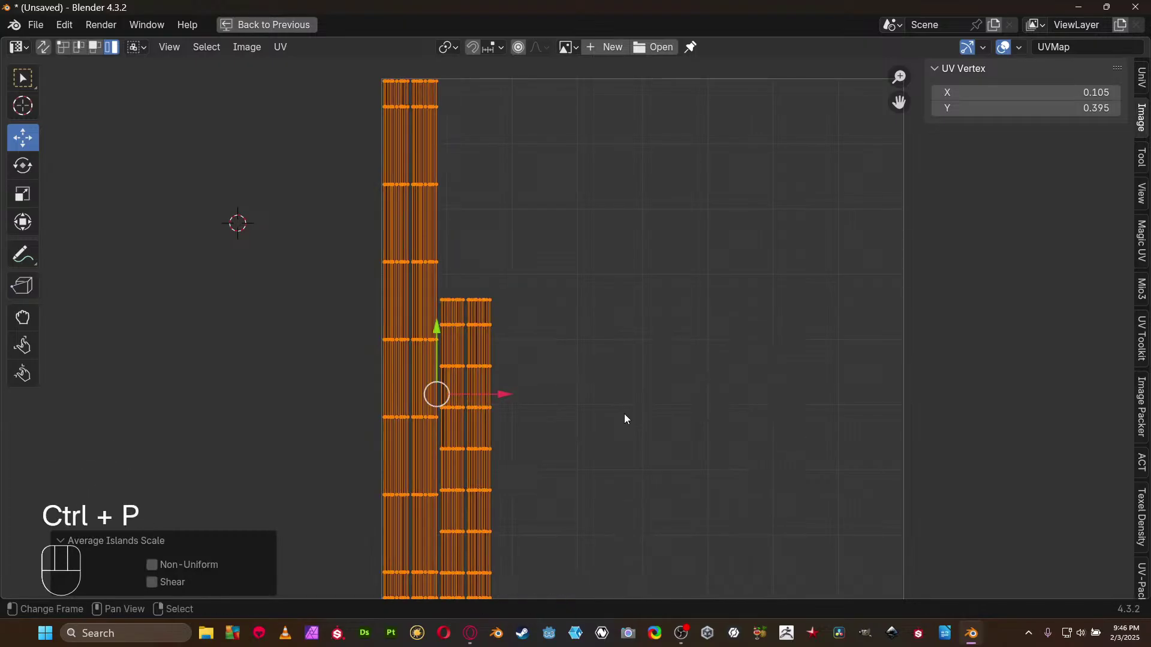
Step: Return the frame to object mode with solid shading and add a level 2 Subdivision modifier
key("ctrl+space")
key("ctrl+space")
key("Tab")
left_click(464, 254)
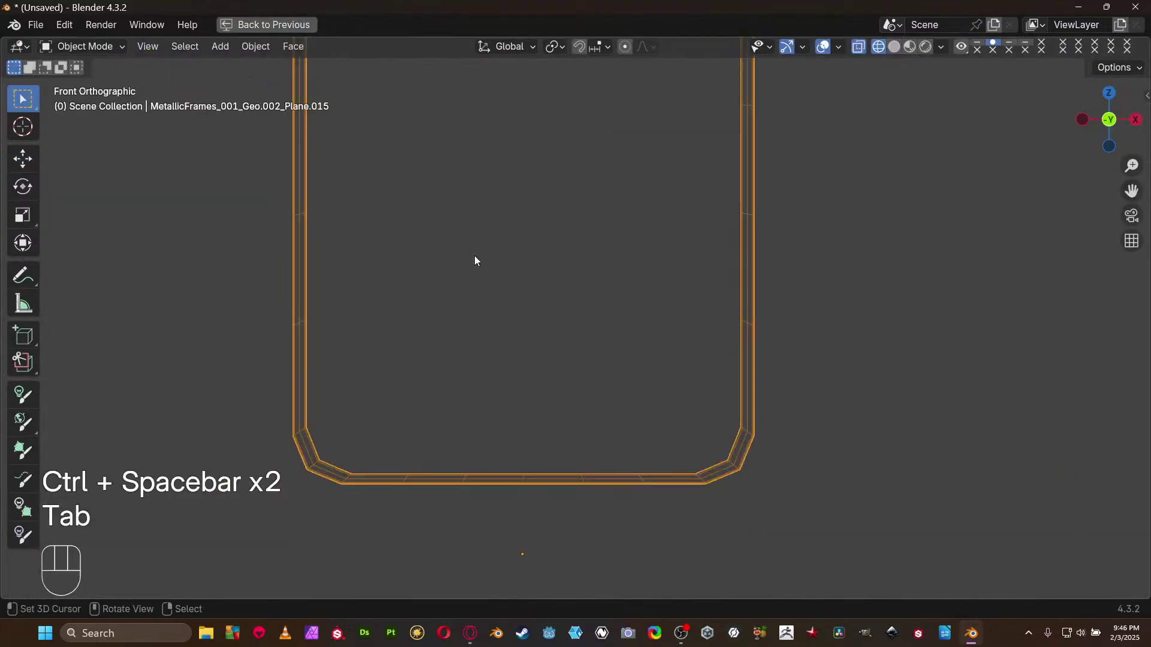
mouse_move(474, 256)
middle_mouse_down()
mouse_move(598, 297)
mouse_move(549, 361)
middle_mouse_up()
key("z")
left_click(658, 354)
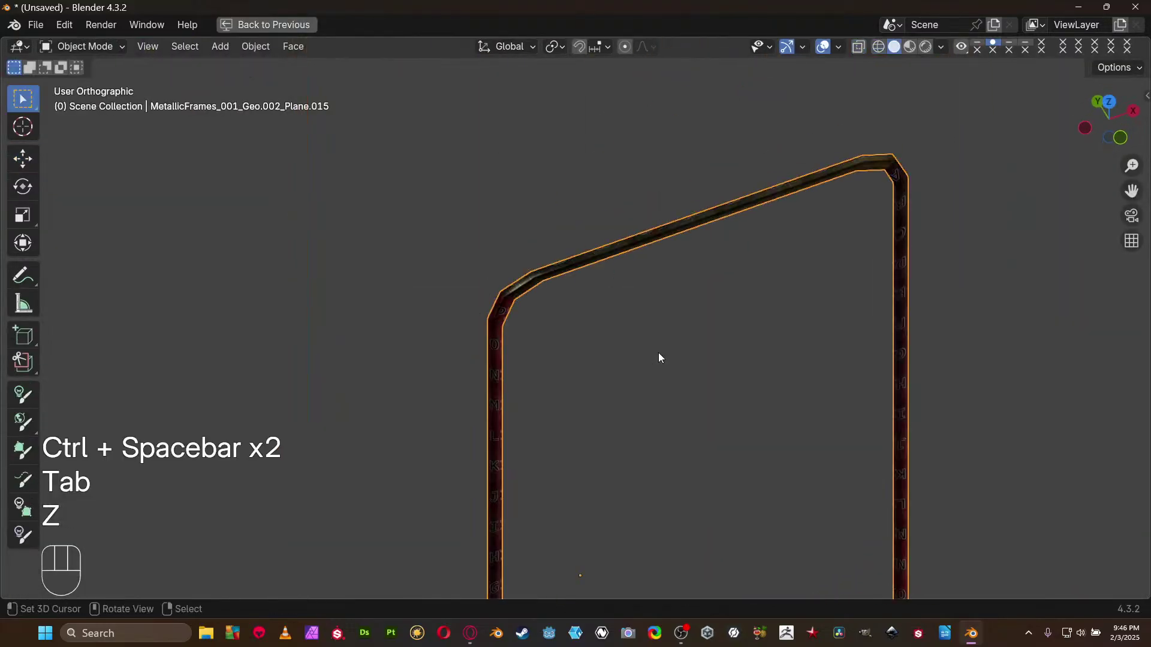
middle_click_drag(658, 352, 586, 329)
key("ctrl+2")
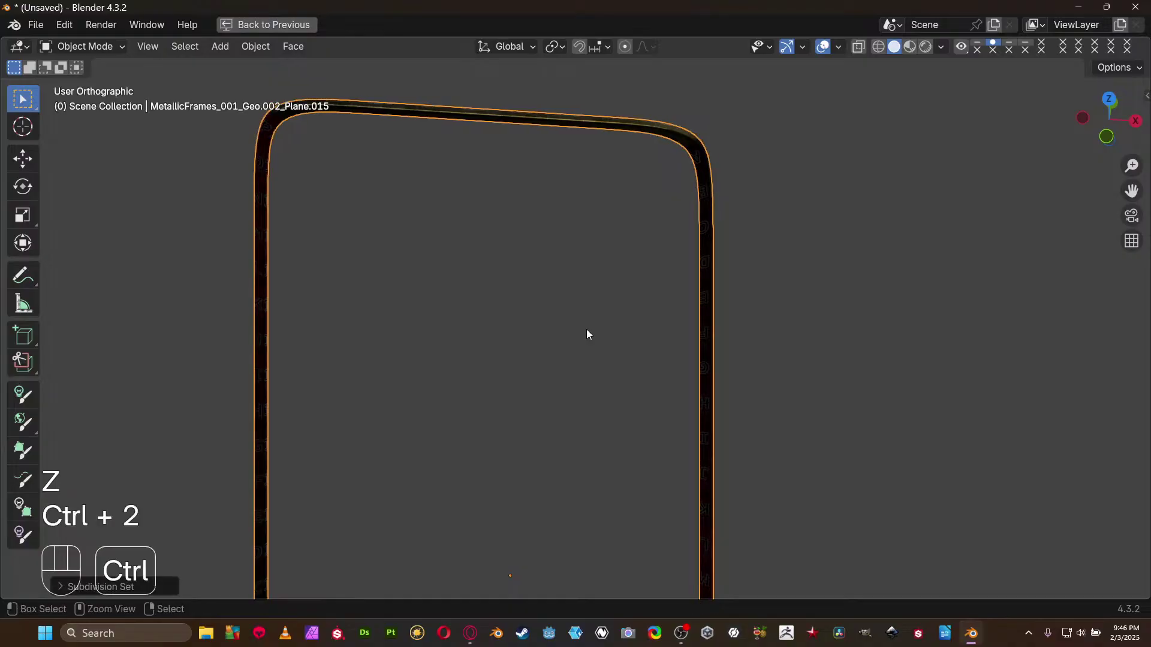
Step: Set the frame's Subdivision modifier UV Smooth option to Keep Corners
key("ctrl+space")
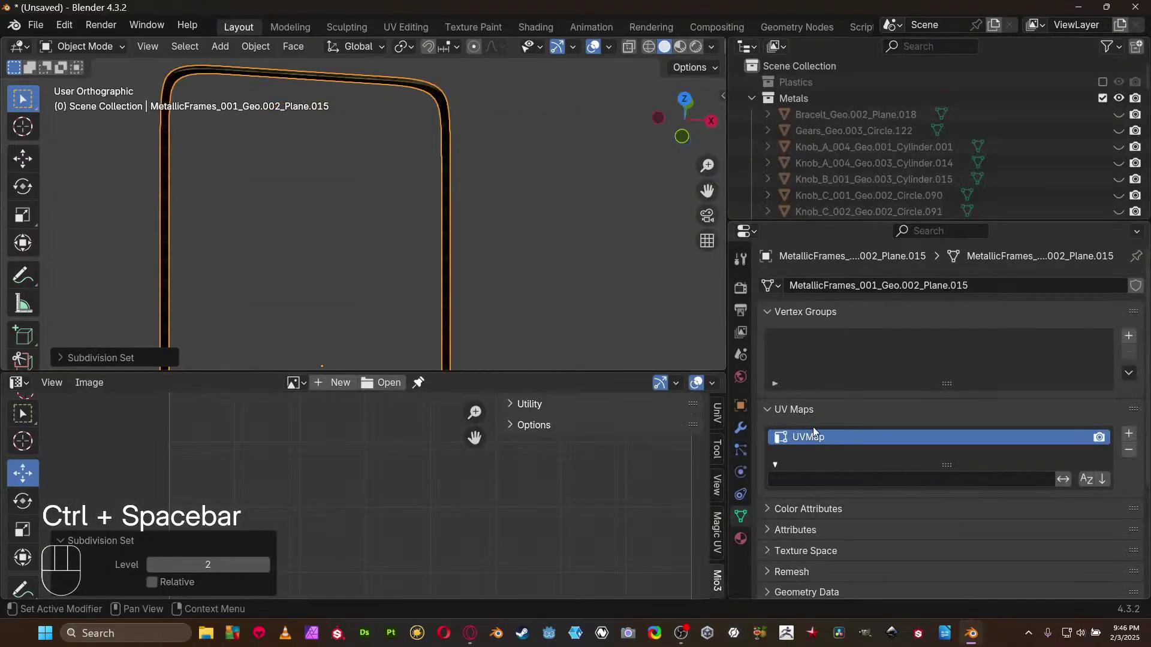
left_click(740, 427)
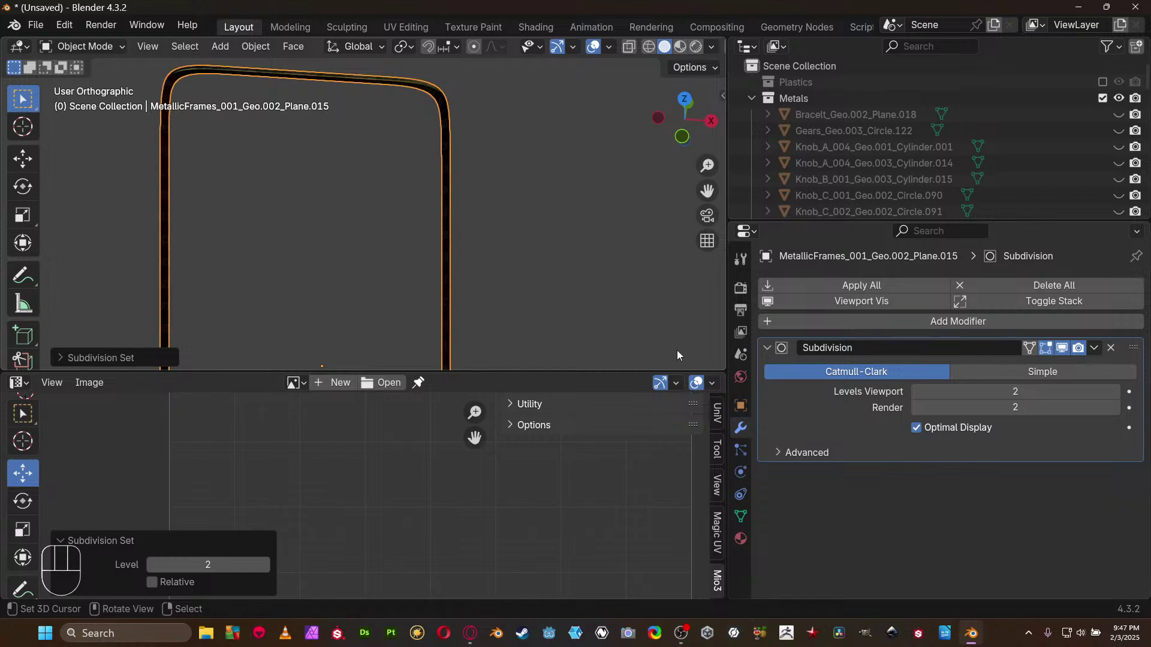
left_click(741, 539)
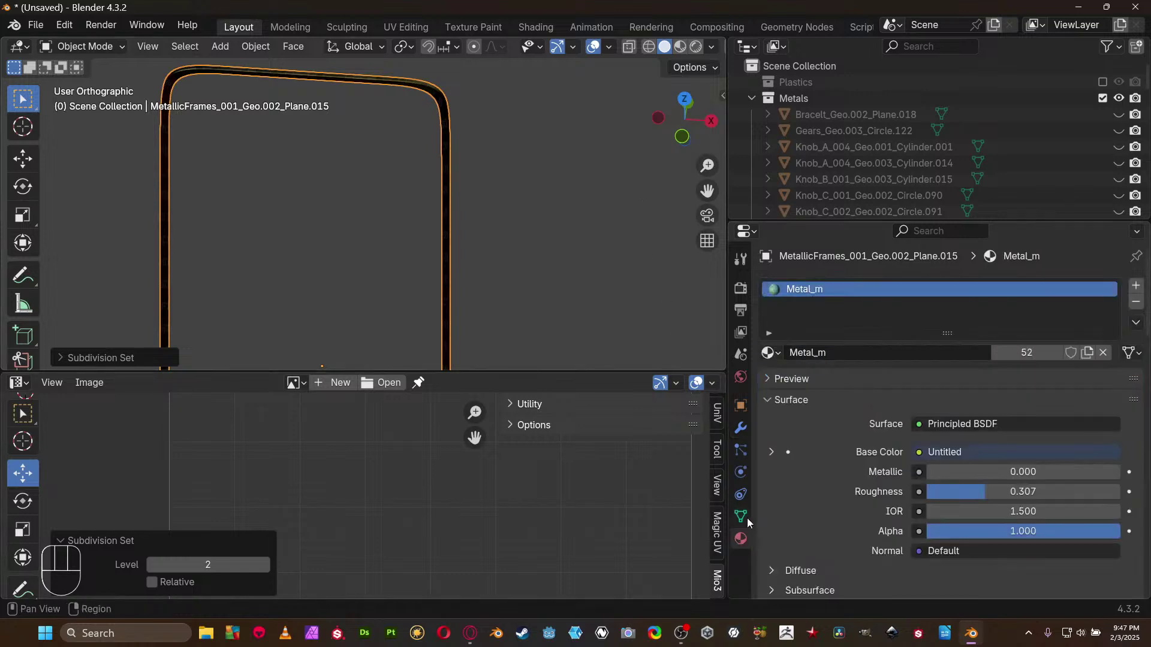
left_click(740, 428)
left_click(806, 454)
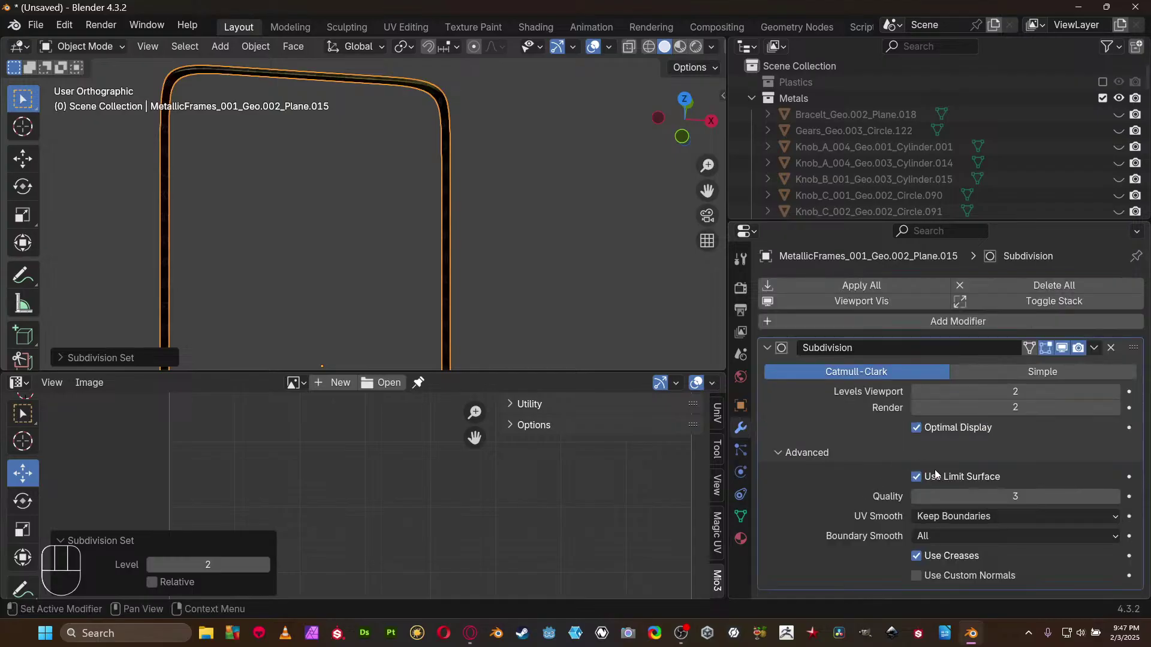
left_click(966, 517)
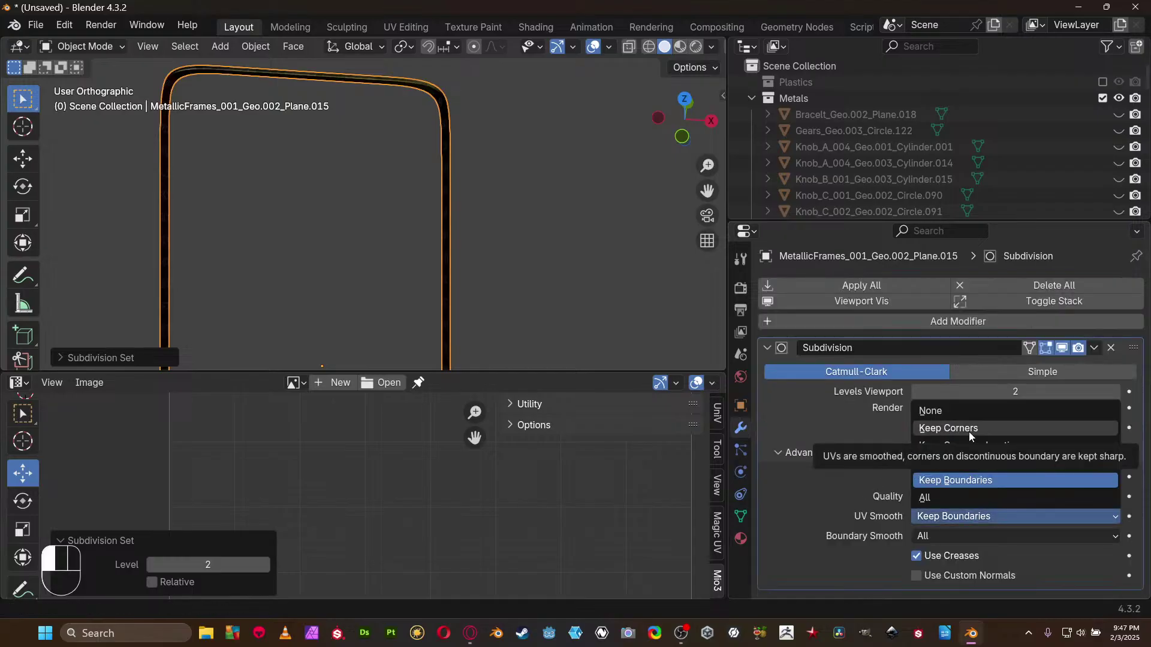
left_click(968, 431)
Step: Check the smoothed frame from the front and unhide all the other metal parts
key("ctrl+space")
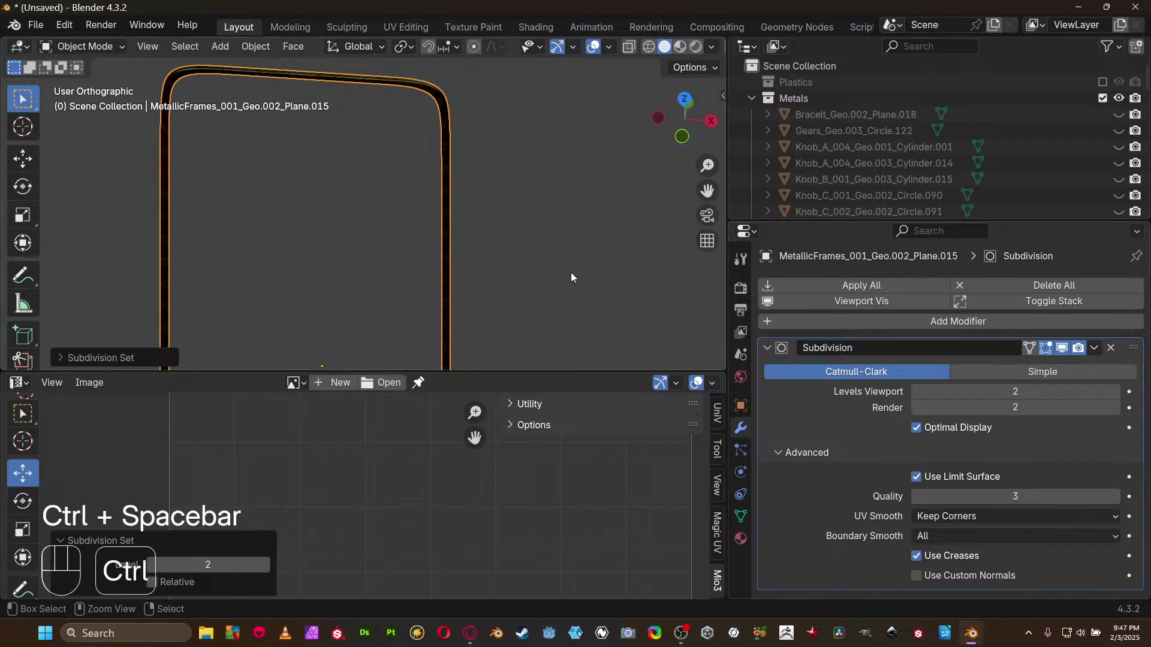
scroll(571, 272, "up", 1)
scroll(570, 272, "down", 5)
middle_click_drag(560, 283, 550, 354)
key("ctrl+space")
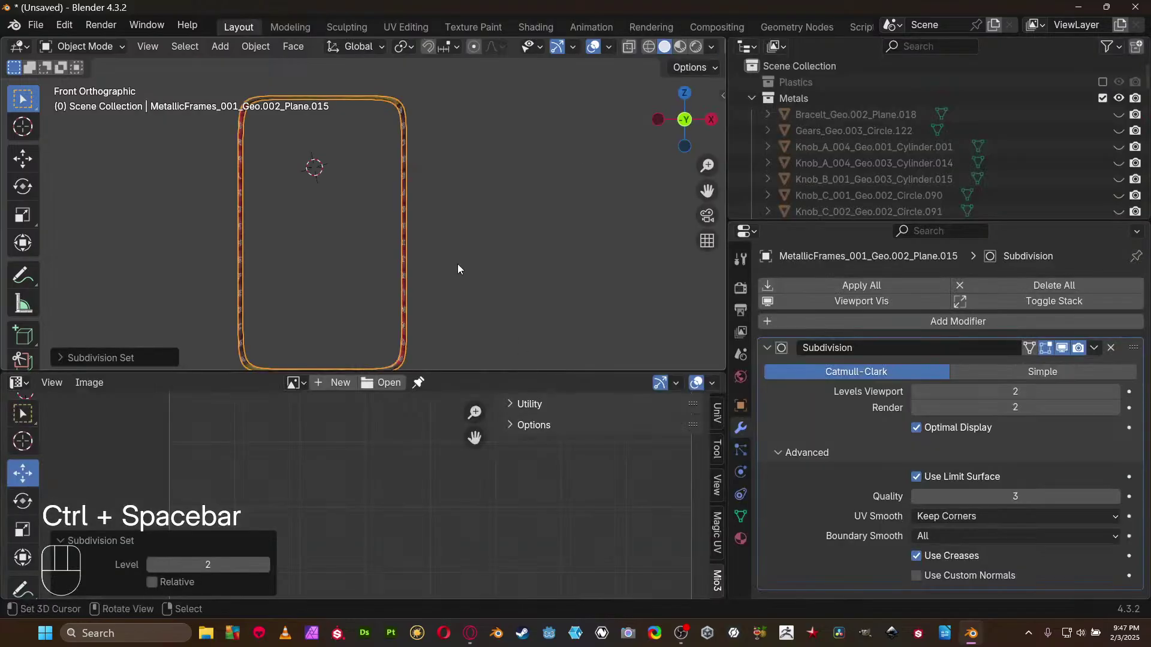
key("alt+h")
key("ctrl+space")
middle_click_drag(458, 254, 241, 293)
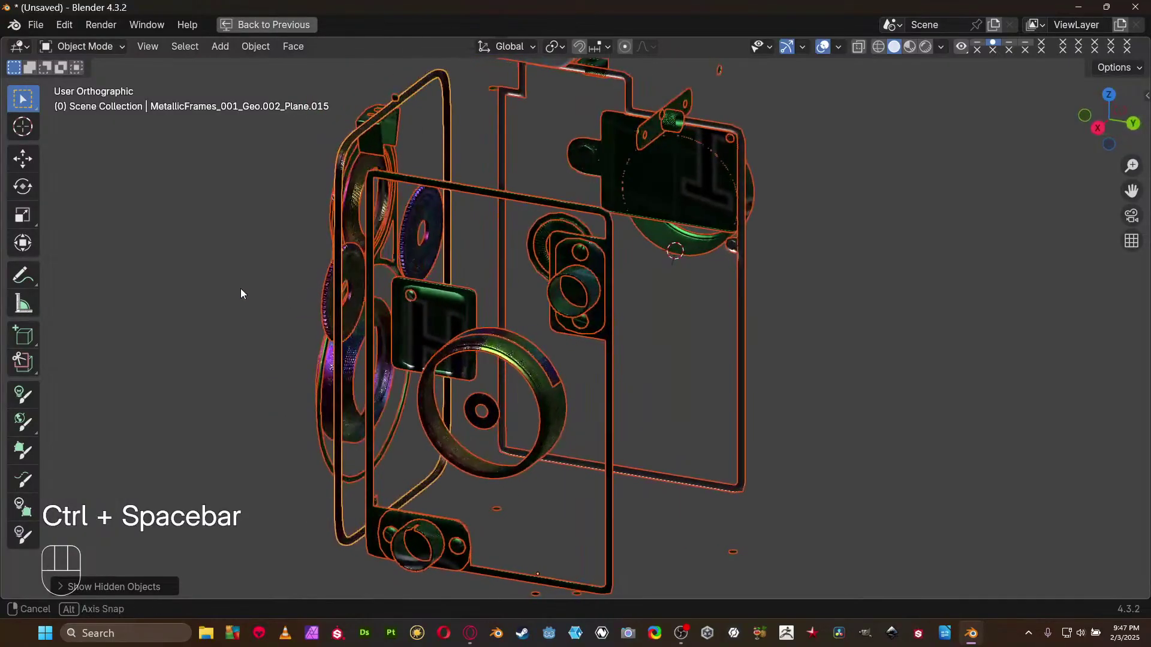
Step: Isolate the frame carrying the two mounting plates and open its mesh for editing in edge selection mode
left_click(603, 389)
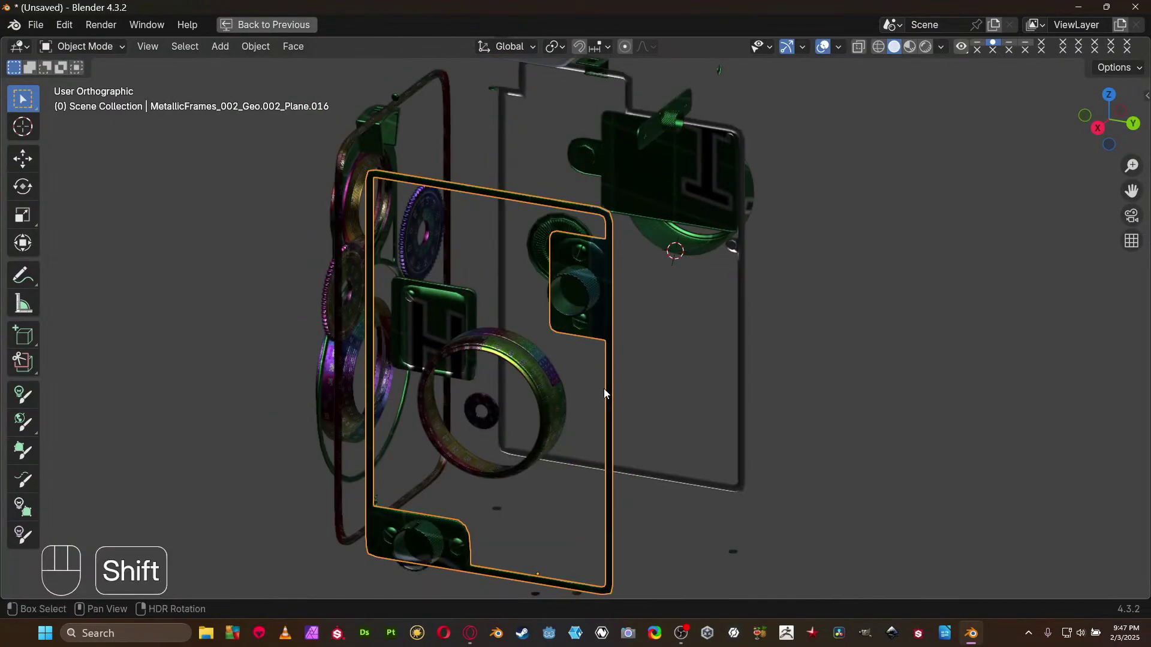
key("shift+h")
key("Tab")
key("2")
Step: Mark seams on the edge loops at the frame's two upper corners and on the bars just above and beside the lower plate
scroll(682, 324, "up", 3)
middle_click_drag(667, 258, 548, 465, "shift")
middle_click_drag(548, 465, 674, 338)
middle_click_drag(681, 292, 589, 360, "shift")
scroll(590, 360, "up", 5)
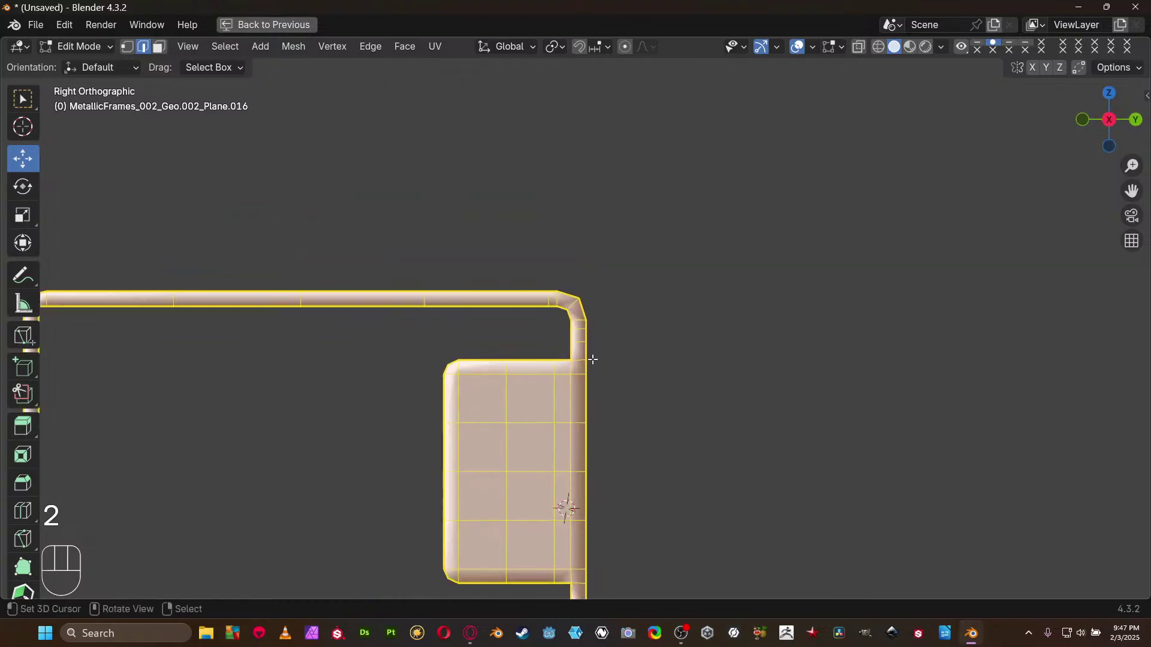
right_click(558, 290, "alt")
scroll(558, 290, "down", 4)
middle_click_drag(366, 292, 745, 264, "shift")
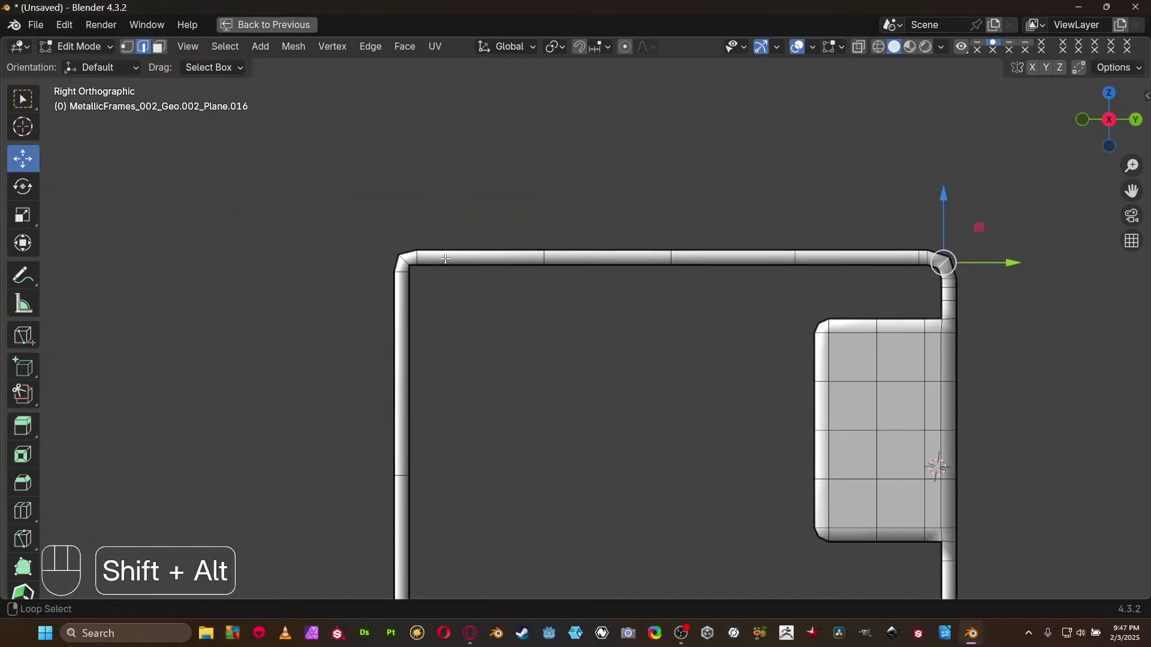
right_click(406, 260, "alt+shift")
scroll(599, 360, "down", 5)
middle_click_drag(618, 411, 589, 213, "shift")
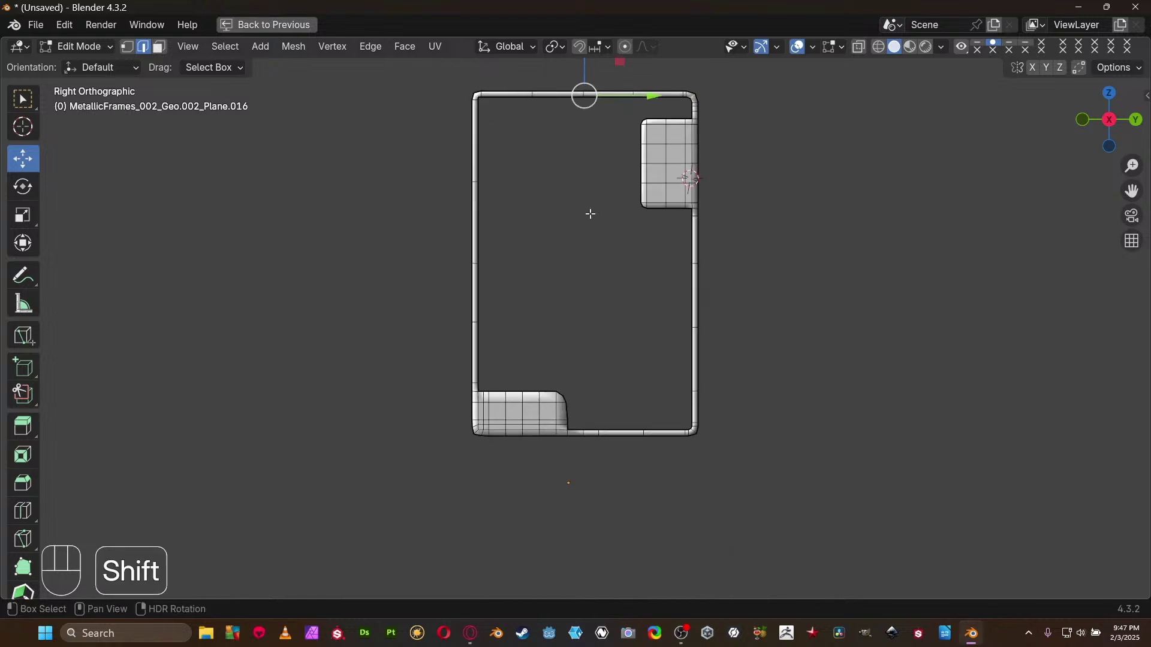
scroll(515, 374, "up", 3)
middle_click_drag(514, 404, 568, 241, "shift")
scroll(574, 294, "up", 2)
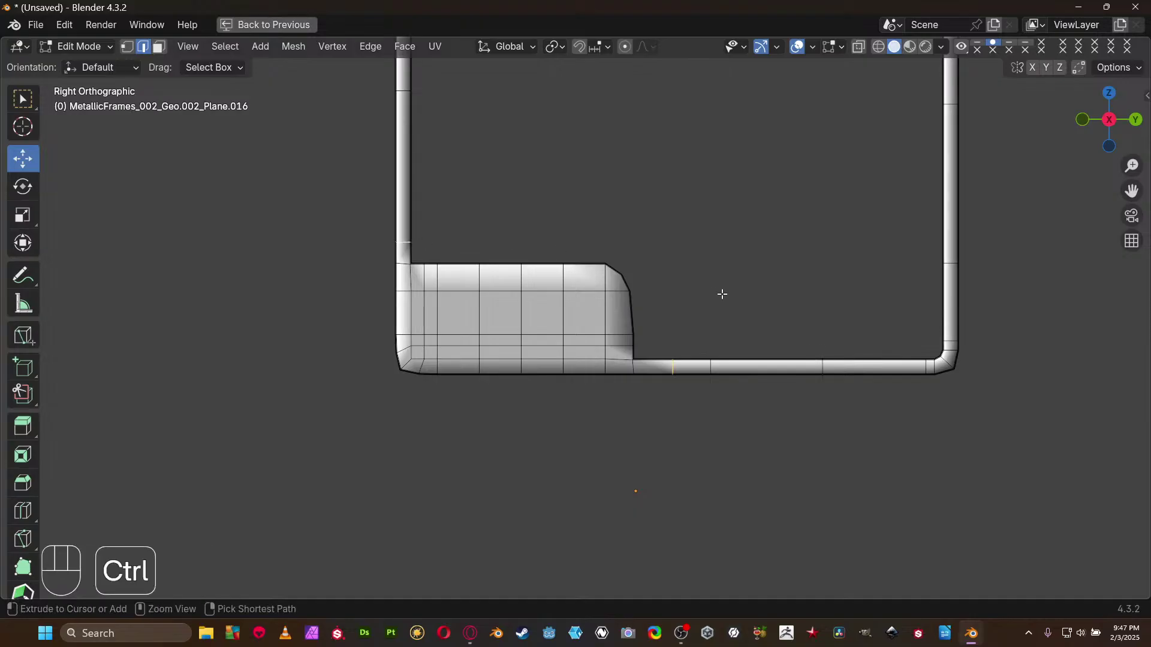
key("ctrl+e")
left_click(700, 330)
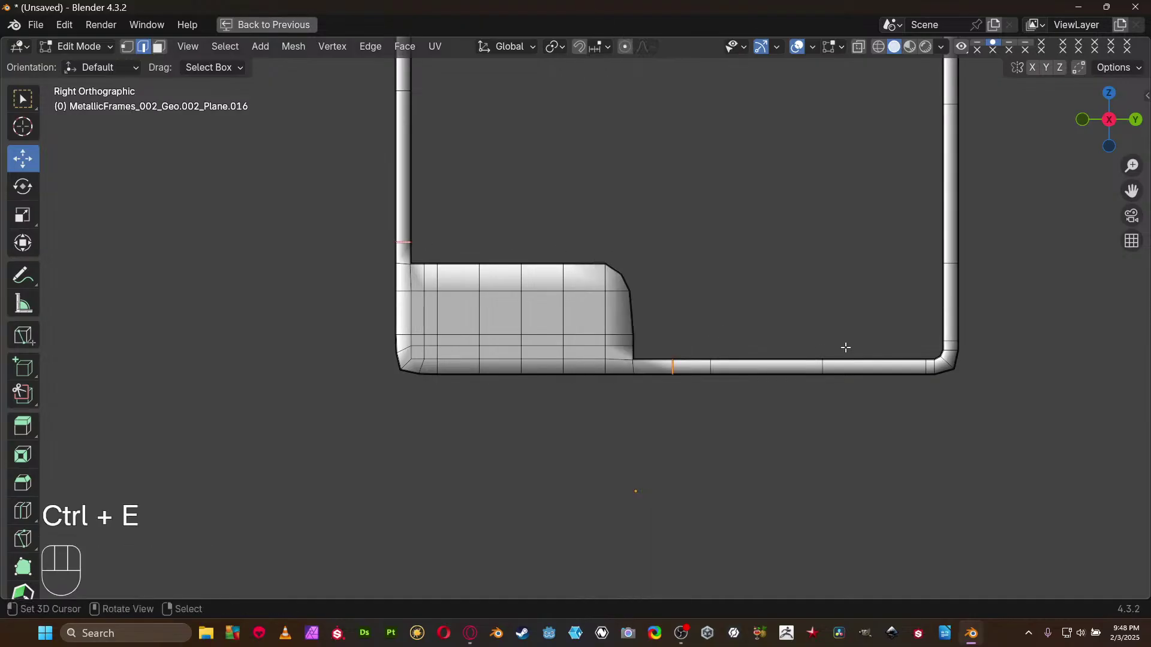
Step: Add the edge loop at the frame's bare lower corner and mark it as a seam
left_click(945, 362, "alt+shift")
key("ctrl+e")
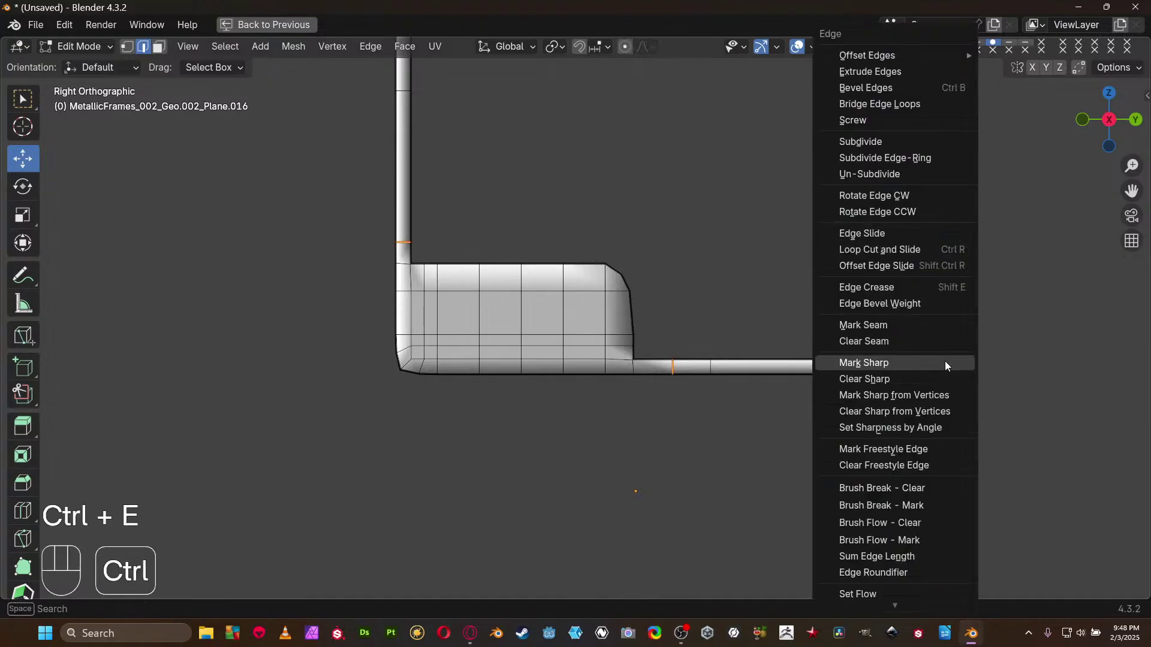
left_click(927, 326)
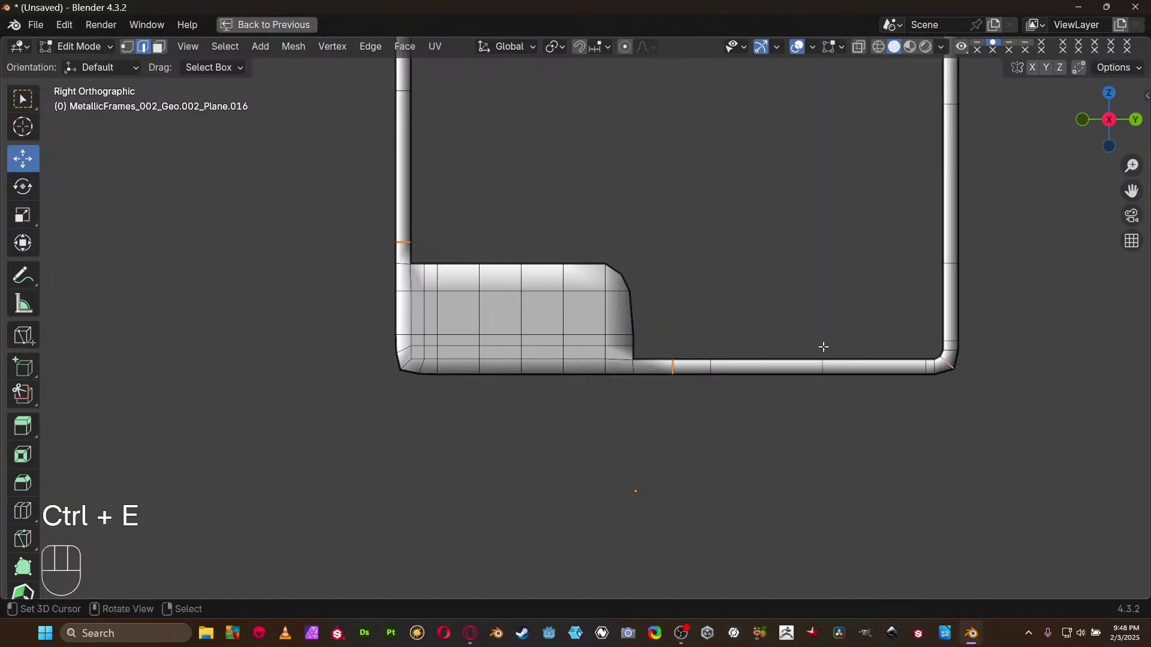
Step: Clear the seam from the edge loop on the lower bar beside the lower plate
right_click(674, 365, "alt")
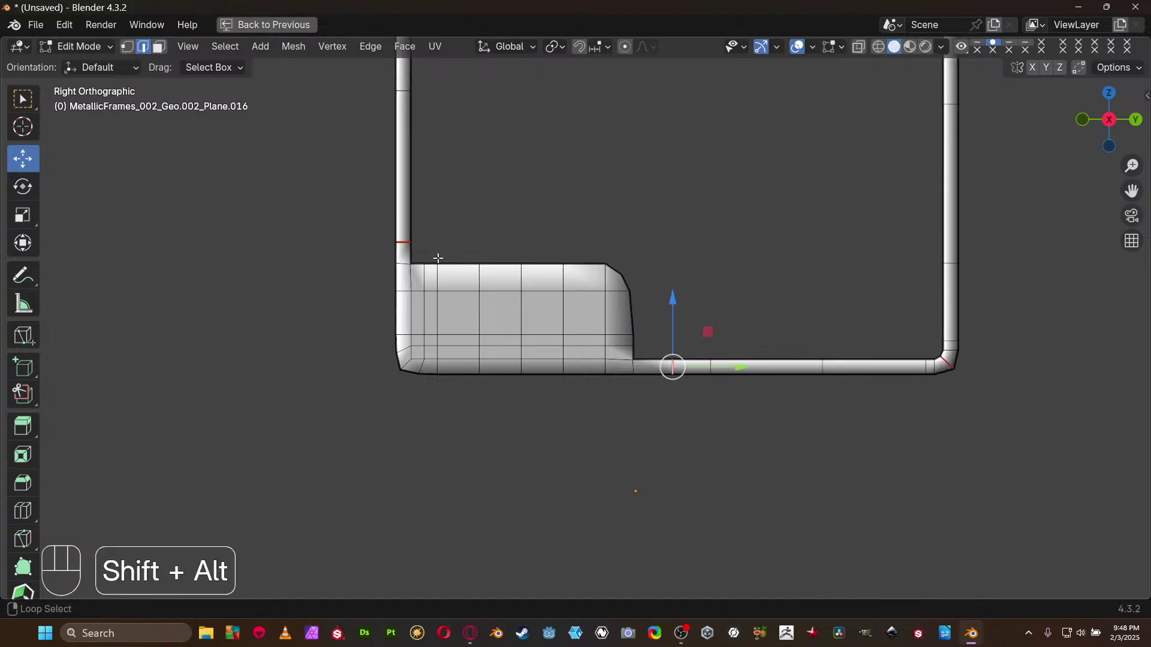
middle_click_drag(457, 218, 503, 326, "shift")
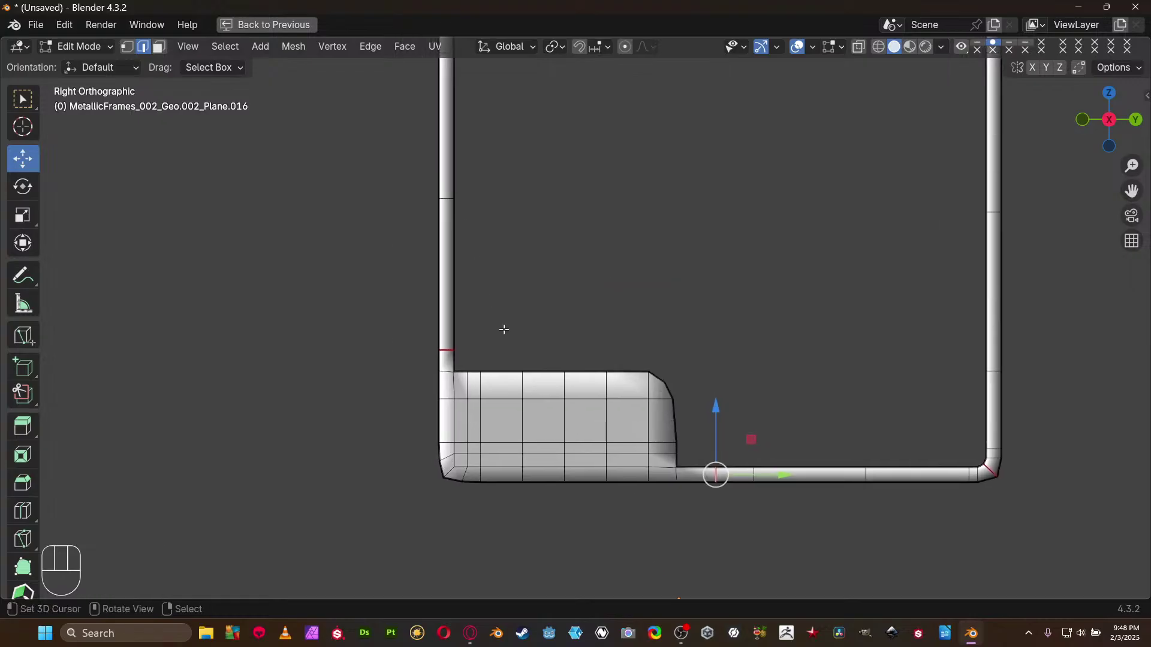
key("ctrl+e")
left_click(652, 345)
scroll(677, 357, "down", 5)
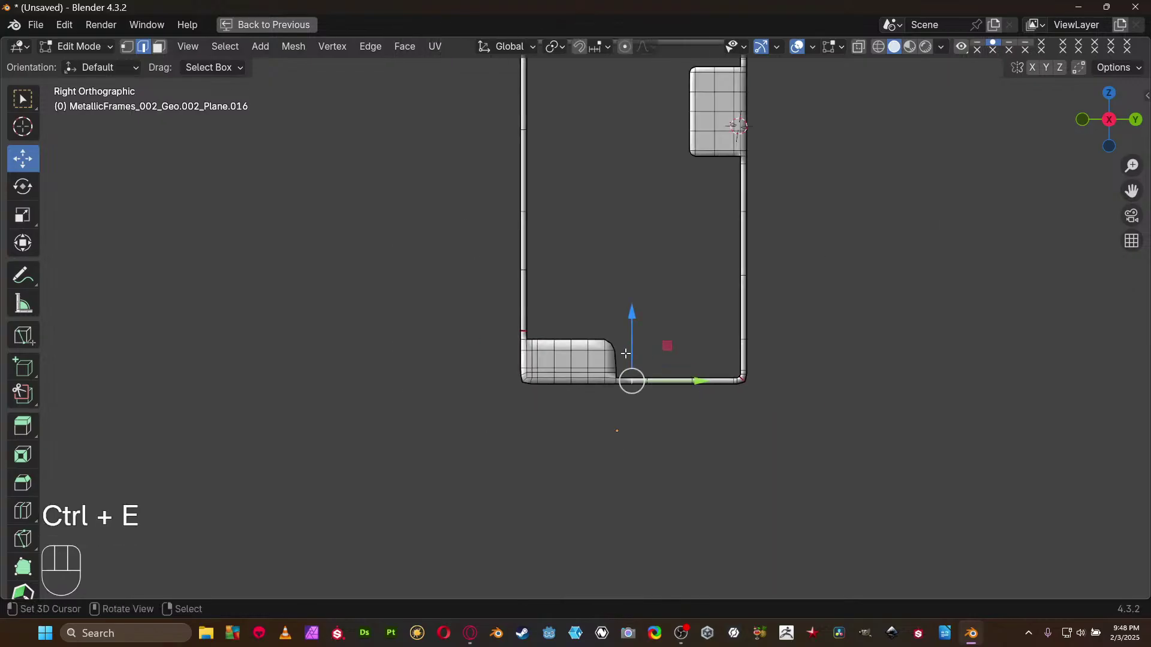
scroll(605, 361, "up", 4)
right_click(622, 362)
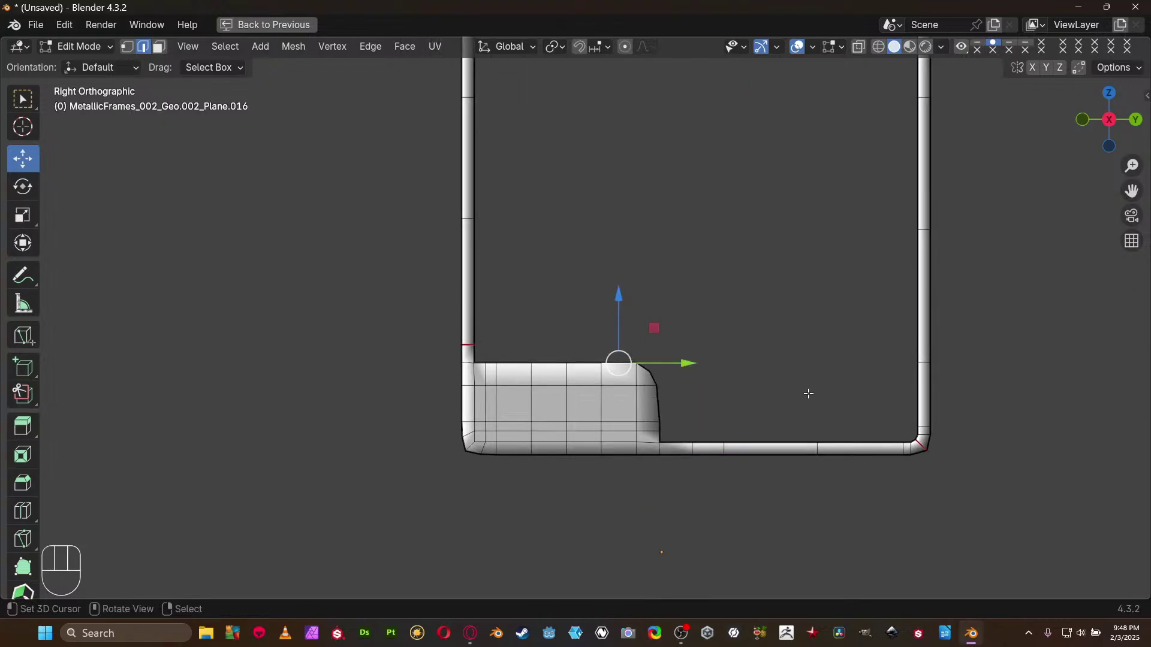
Step: Select the whole frame mesh and project its UVs from the side view with Project from View
scroll(601, 394, "down", 4)
middle_click_drag(707, 164, 660, 380, "shift")
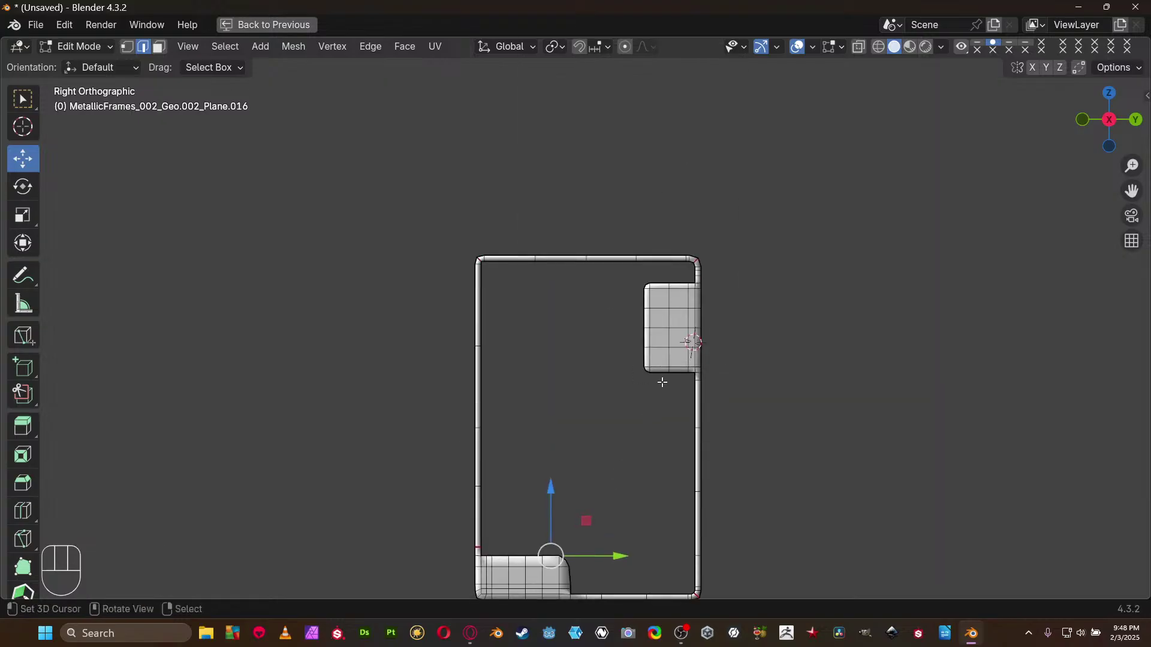
scroll(660, 380, "down", 2)
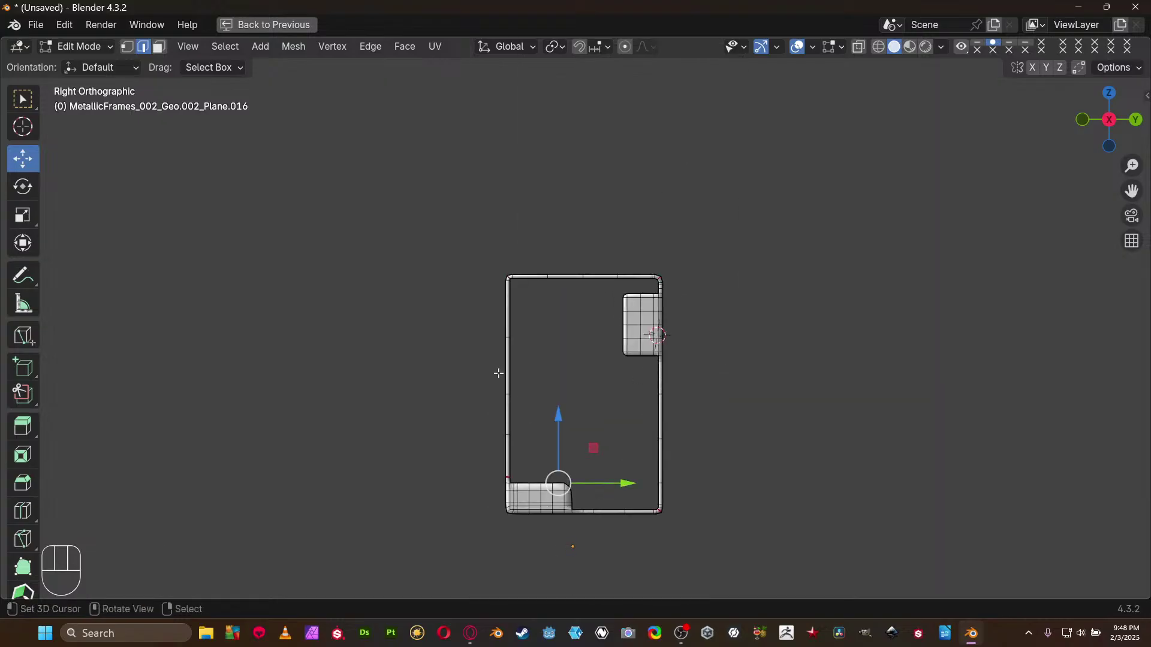
scroll(660, 424, "up", 1)
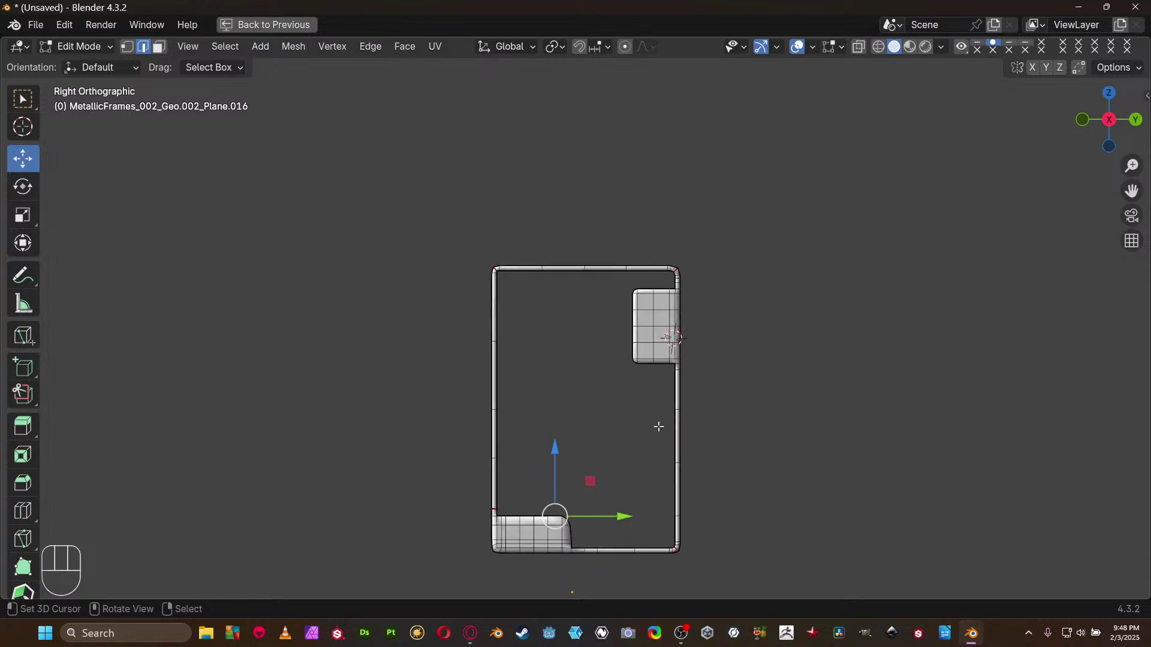
key("a")
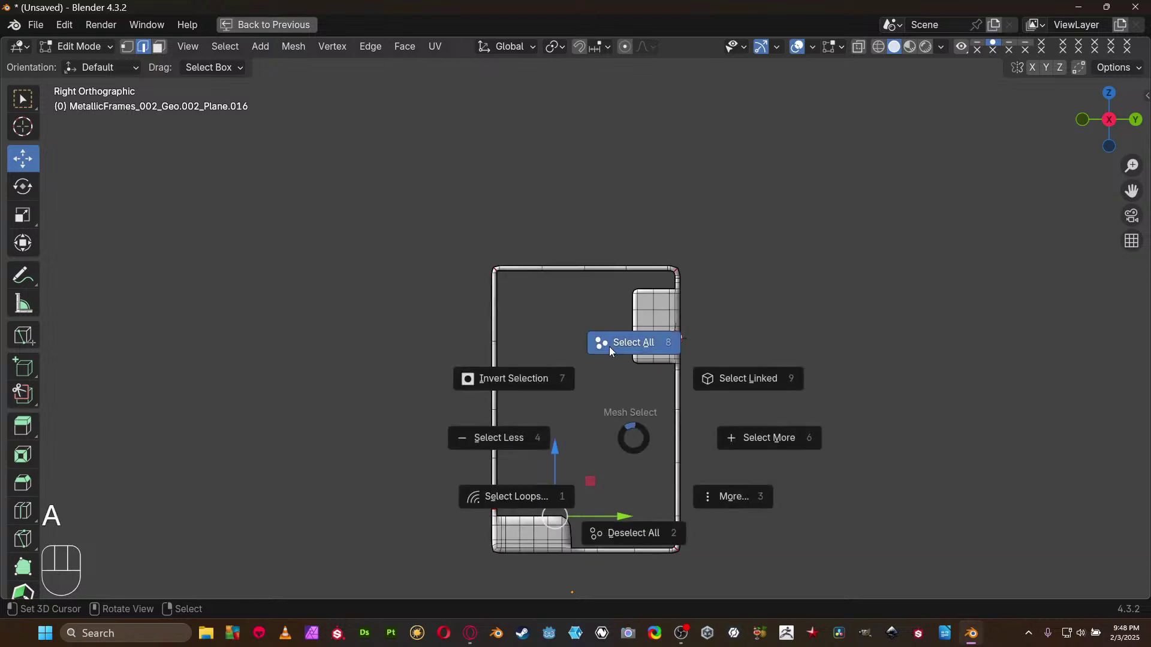
left_click(609, 347)
key("u")
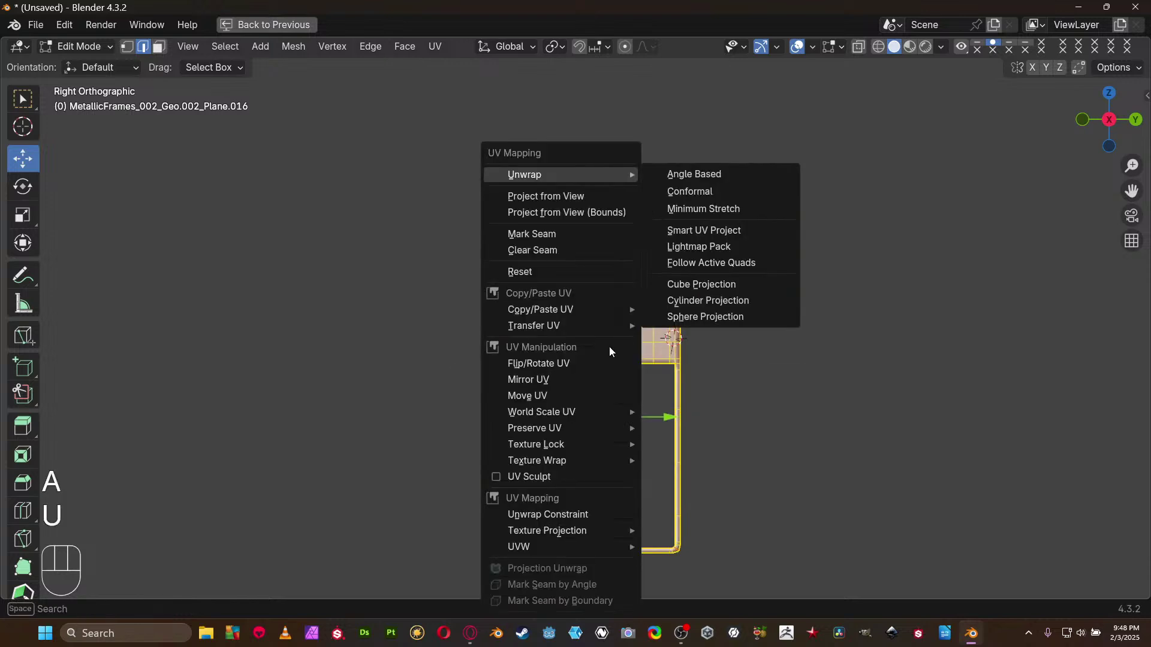
key("ctrl+space")
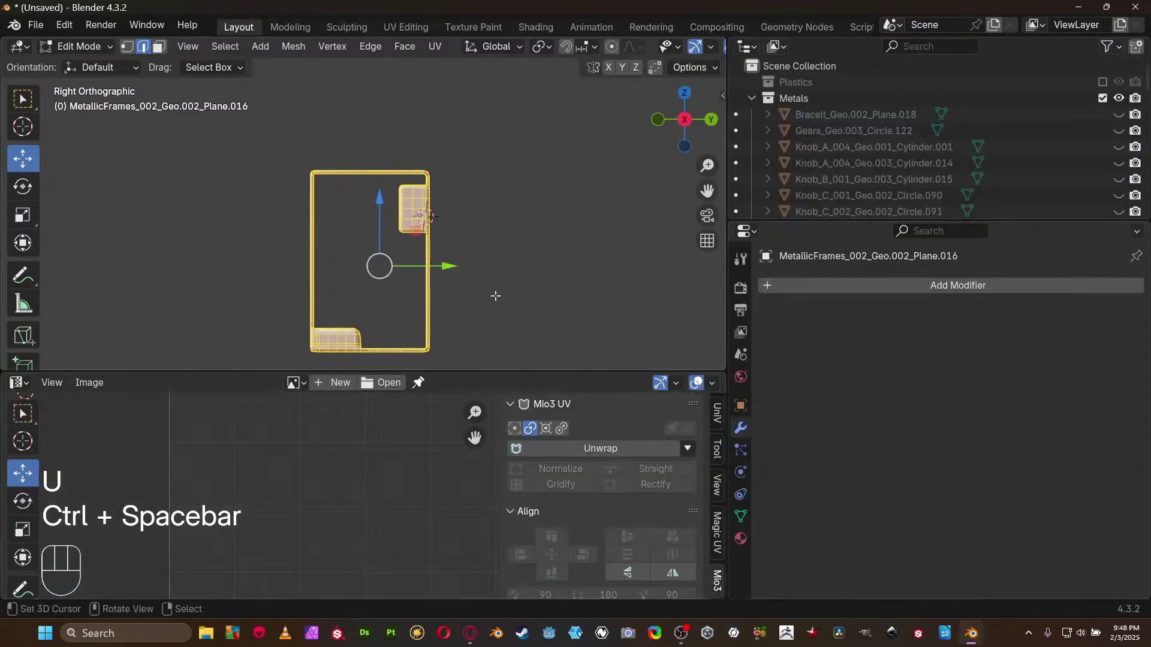
middle_click_drag(488, 297, 393, 226, "shift")
scroll(420, 227, "down", 3)
key("u")
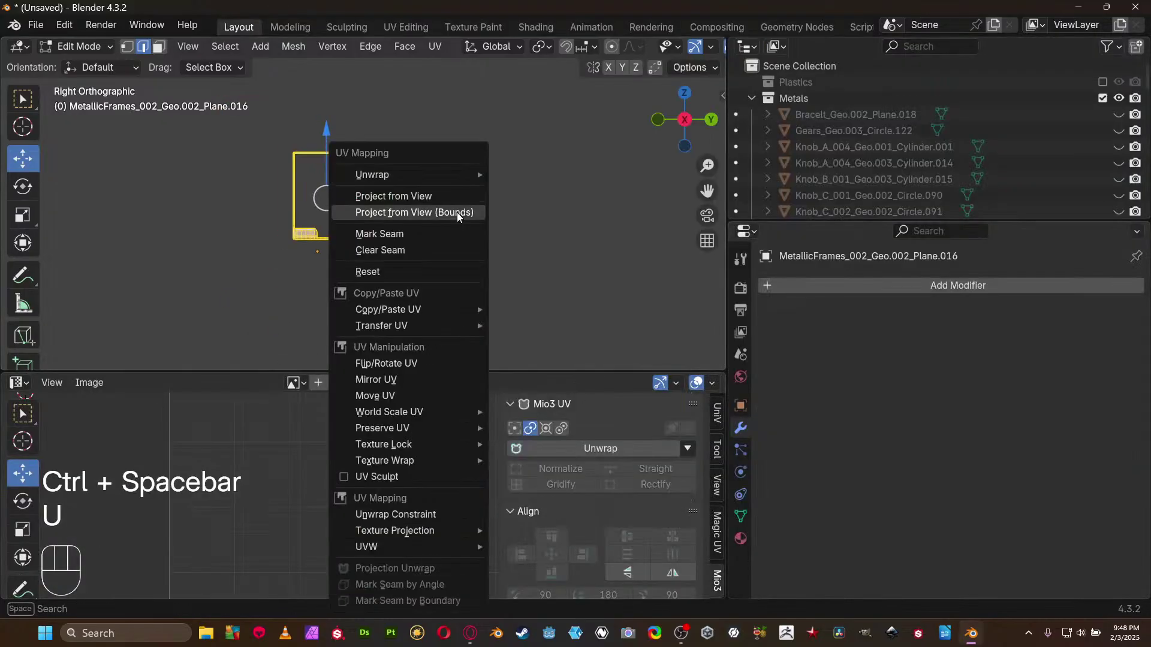
left_click(457, 196)
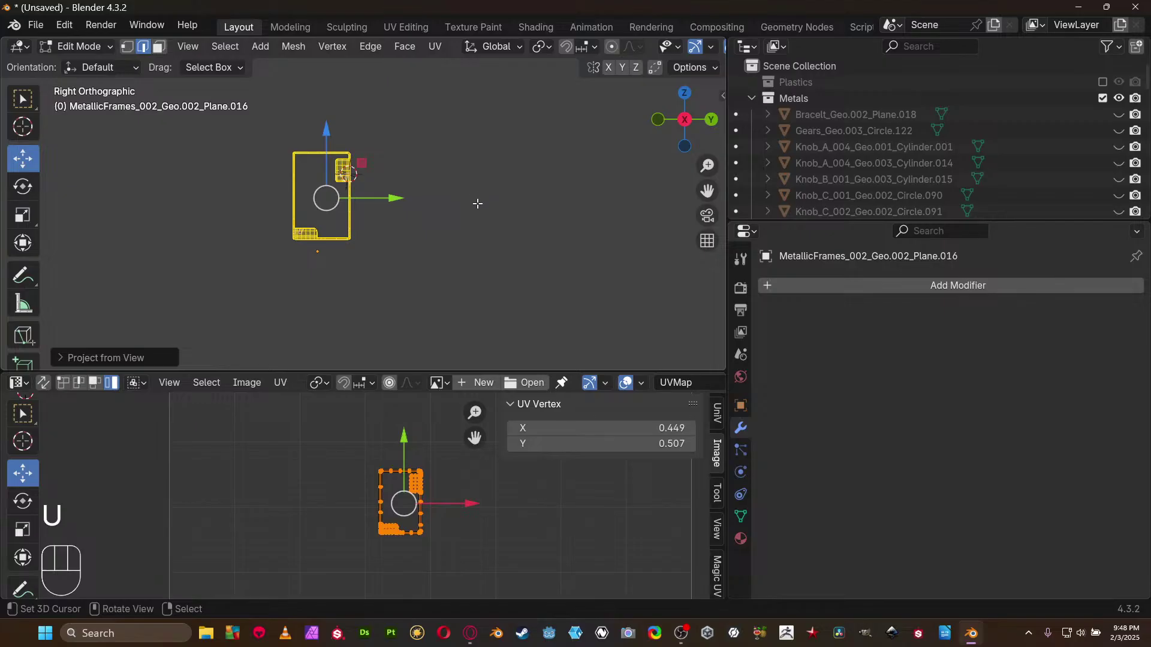
Step: Unwrap the whole frame with the Minimum Stretch method
key("u")
mouse_move(479, 175)
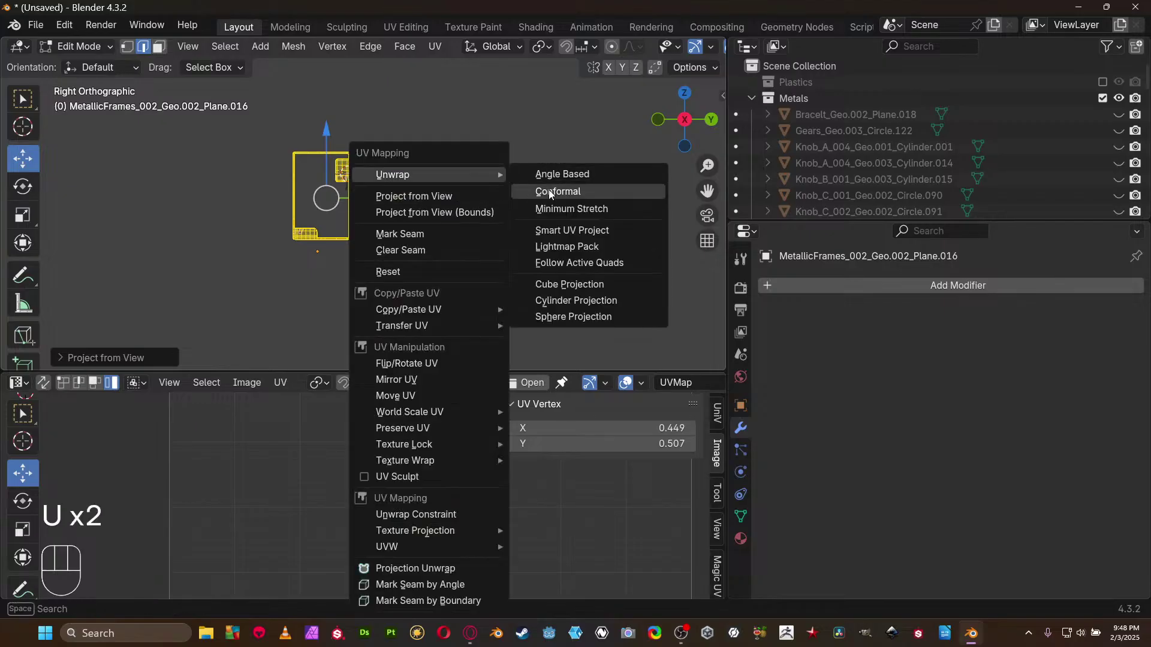
left_click(557, 209)
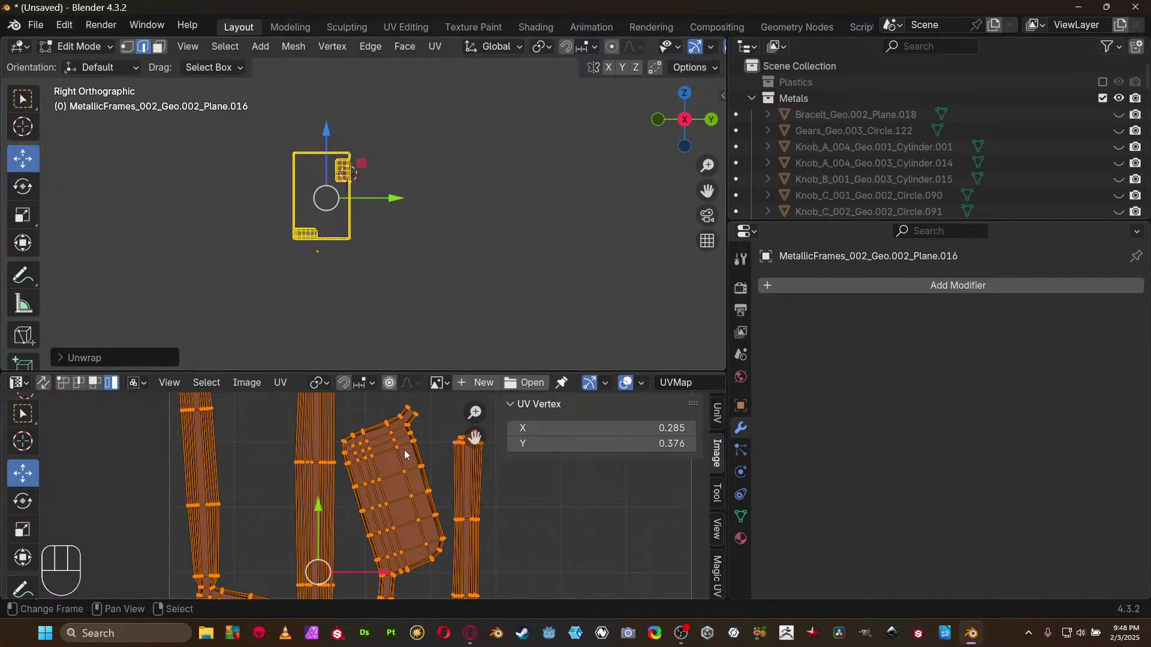
Step: Enlarge the UV editor and unwrap the frame again with the Conformal method
key("ctrl+space")
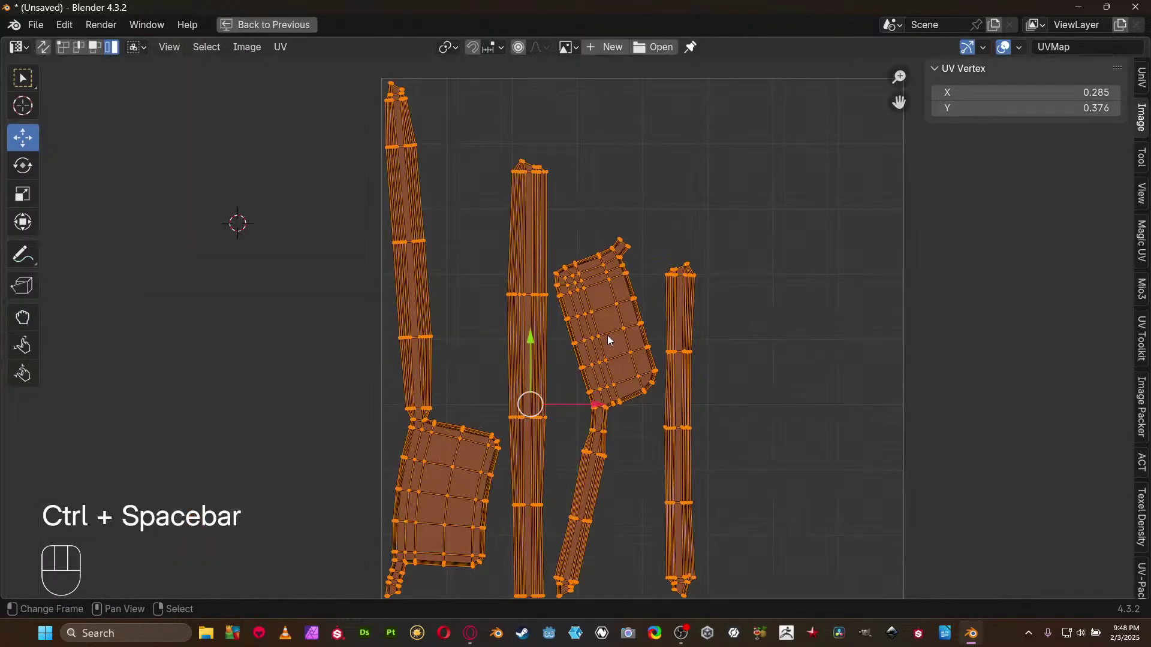
key("u")
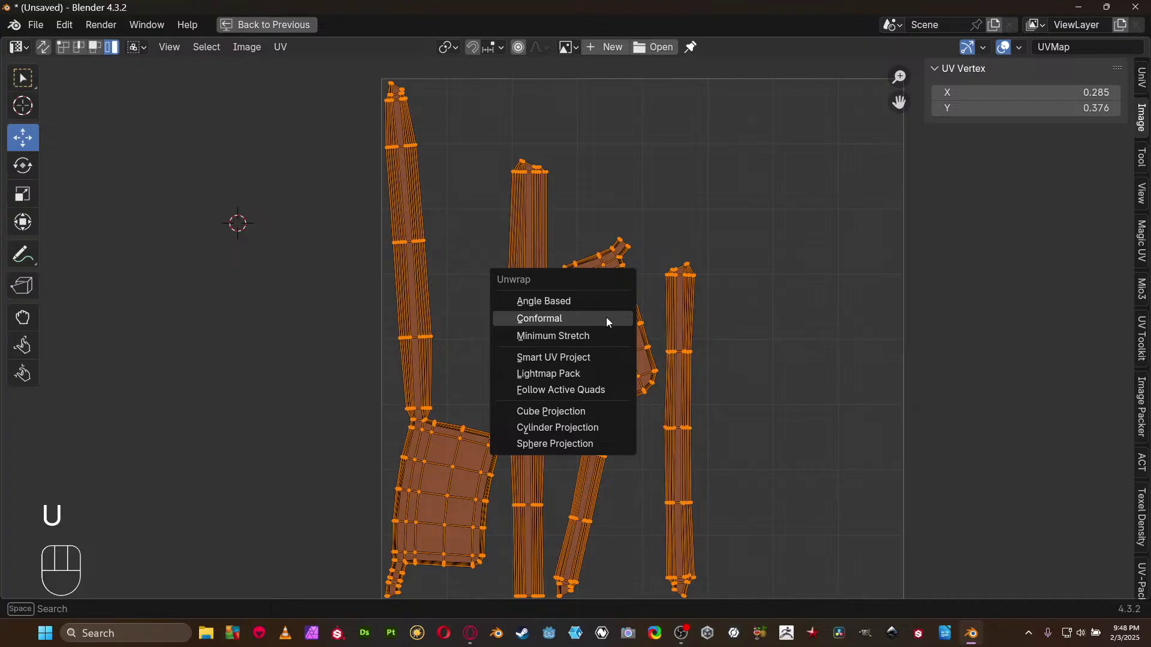
left_click(607, 320)
Step: Straighten the skewed lower end of the UV island containing the wide plate near the tile's corner
middle_click_drag(552, 299, 589, 136)
middle_click_drag(591, 187, 745, 92)
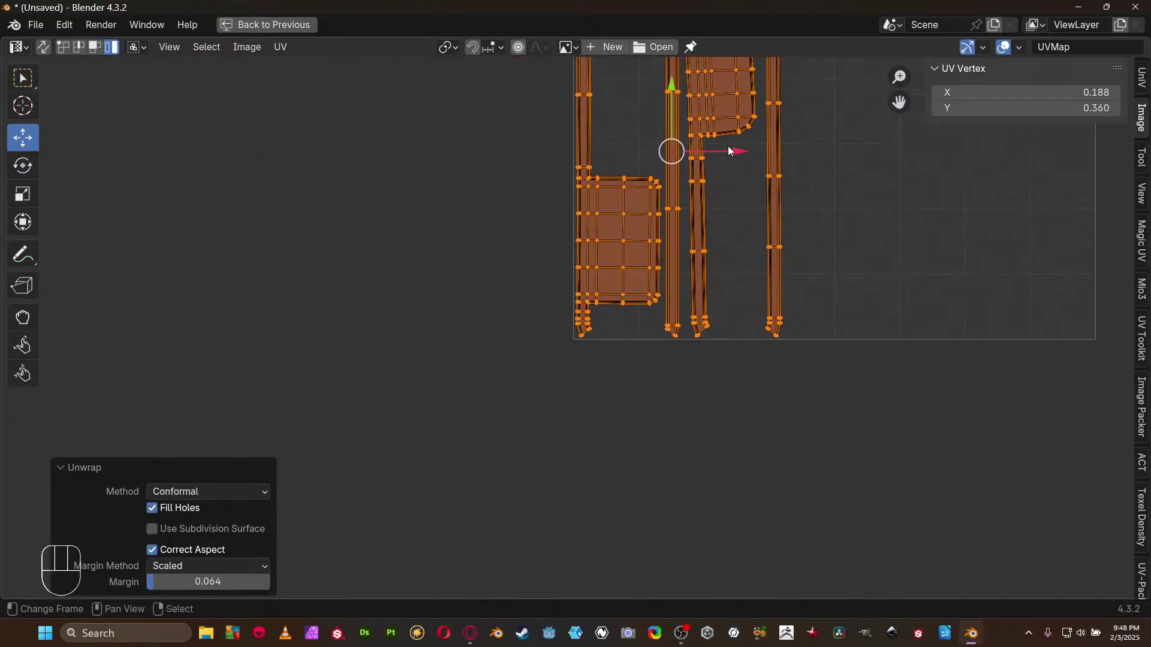
scroll(713, 249, "up", 3)
scroll(629, 360, "up", 3)
middle_click_drag(667, 291, 584, 423)
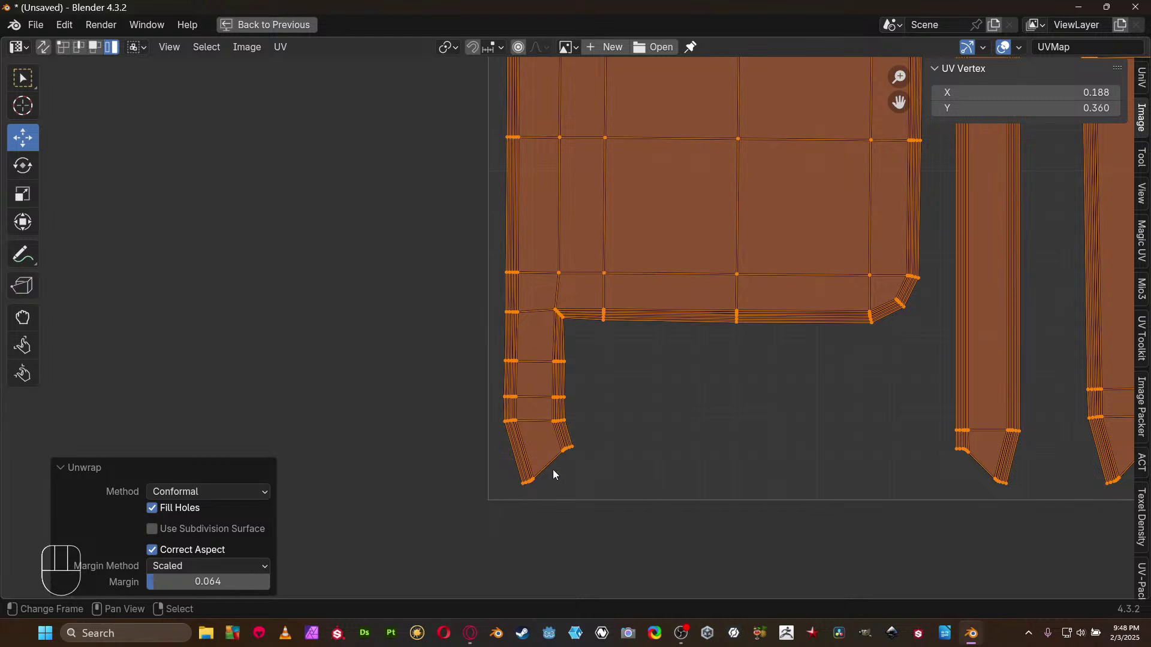
key("alt")
key("1")
left_click_drag(498, 414, 617, 488)
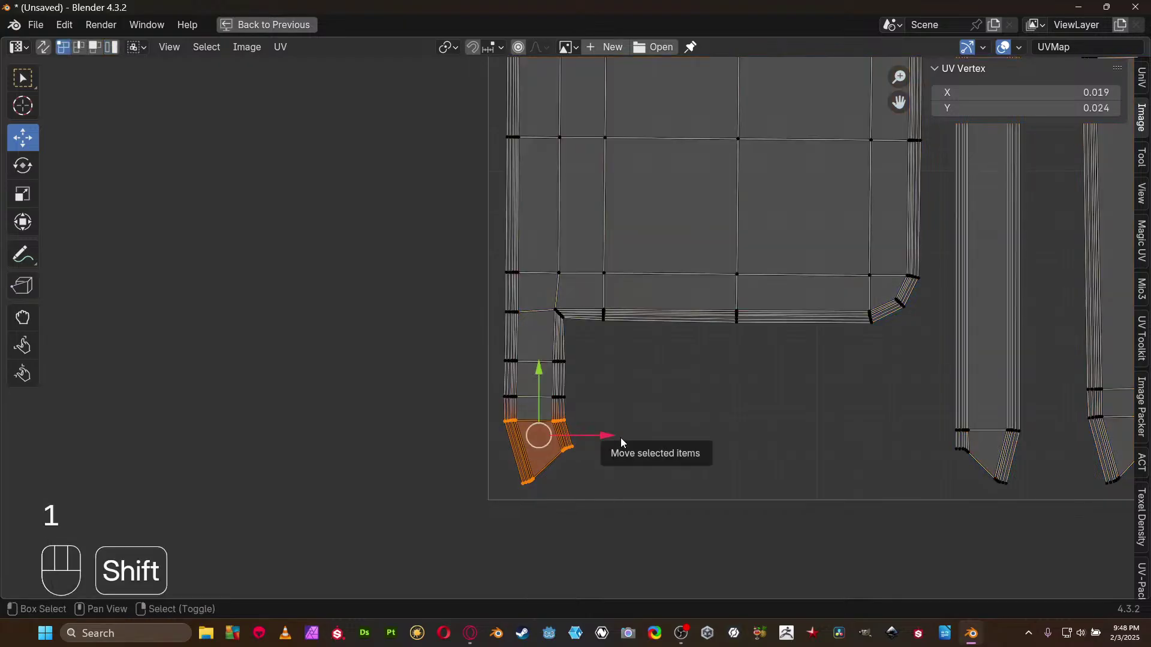
key("shift+q")
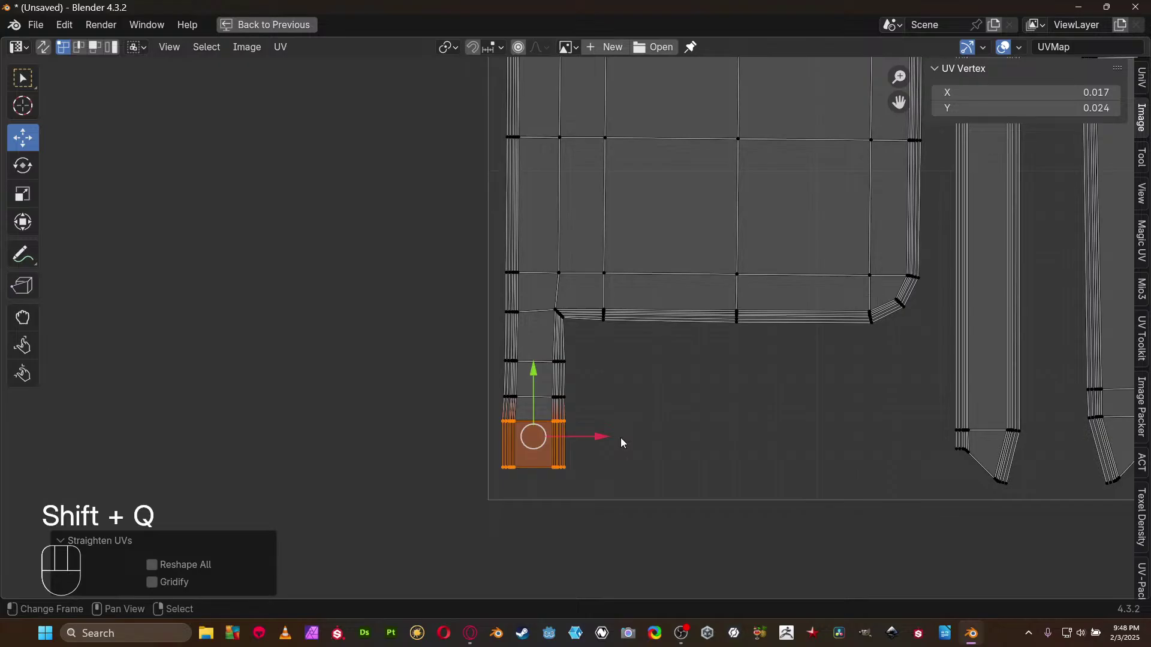
Step: Straighten the slanted lower end of the plain UV strip beside the first plate island
middle_click_drag(866, 394, 612, 383)
left_click_drag(649, 508, 794, 413)
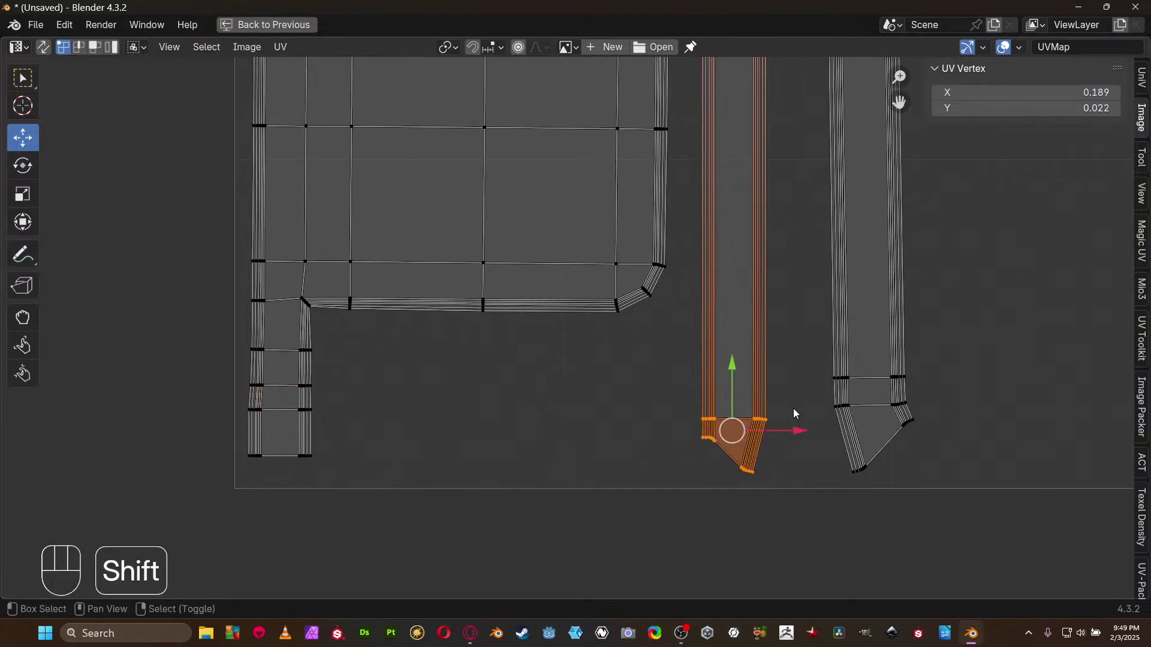
key("shift+q")
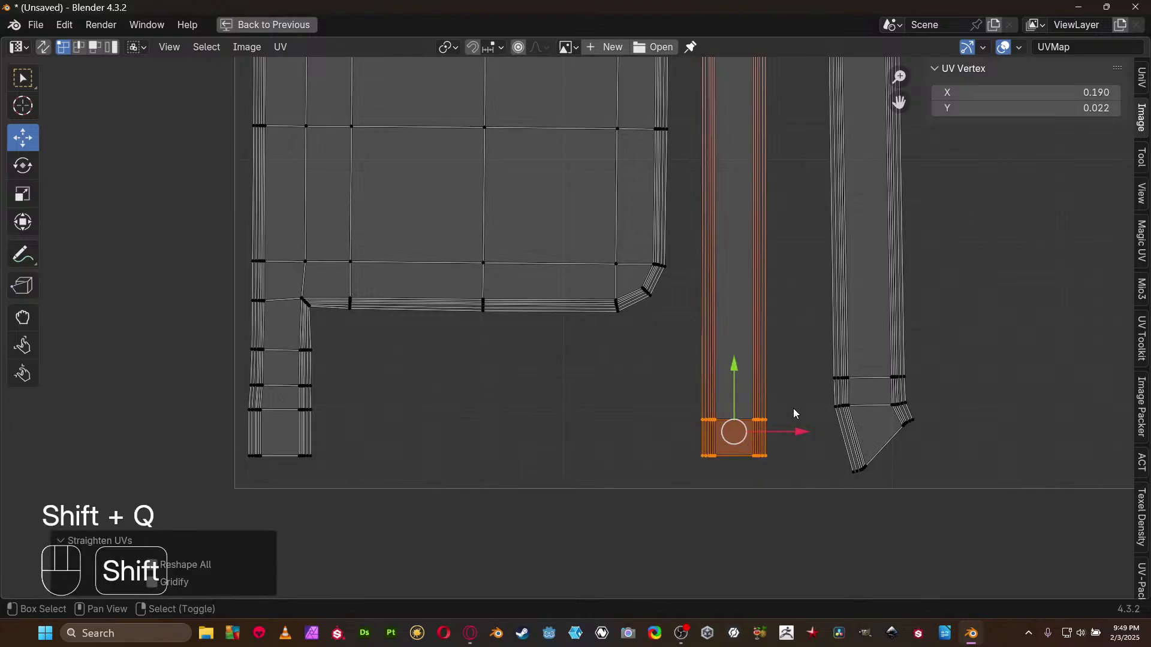
Step: Try to straighten only the last row of faces at the lower end of the second plate island, then undo it
left_click_drag(830, 391, 951, 510)
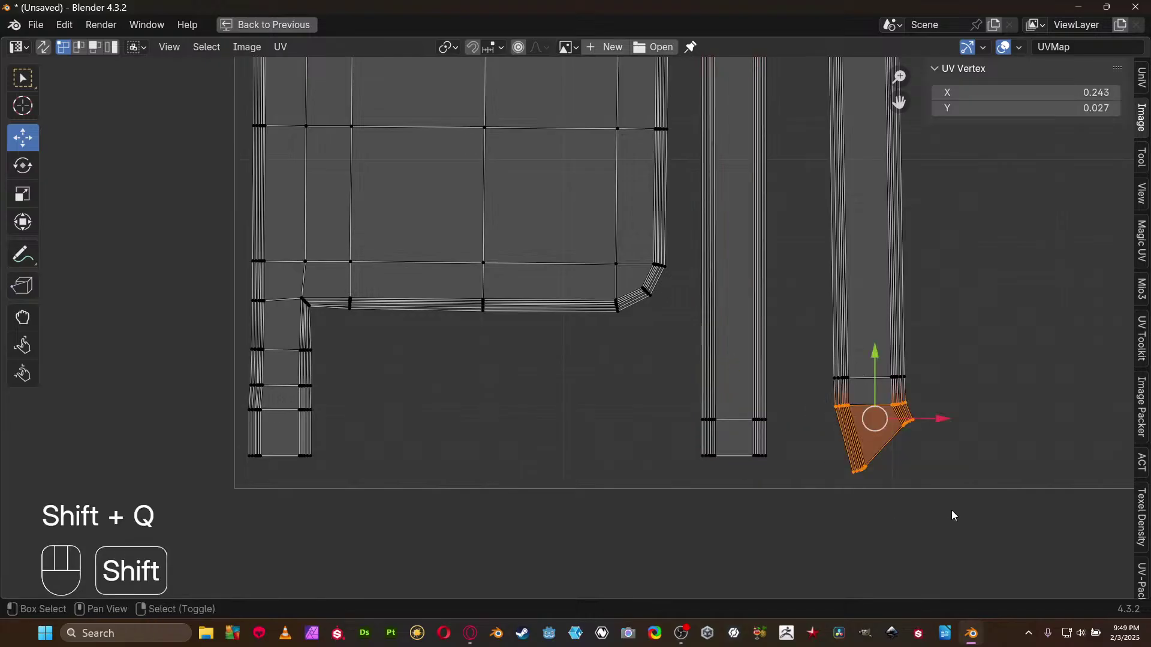
key("shift+q")
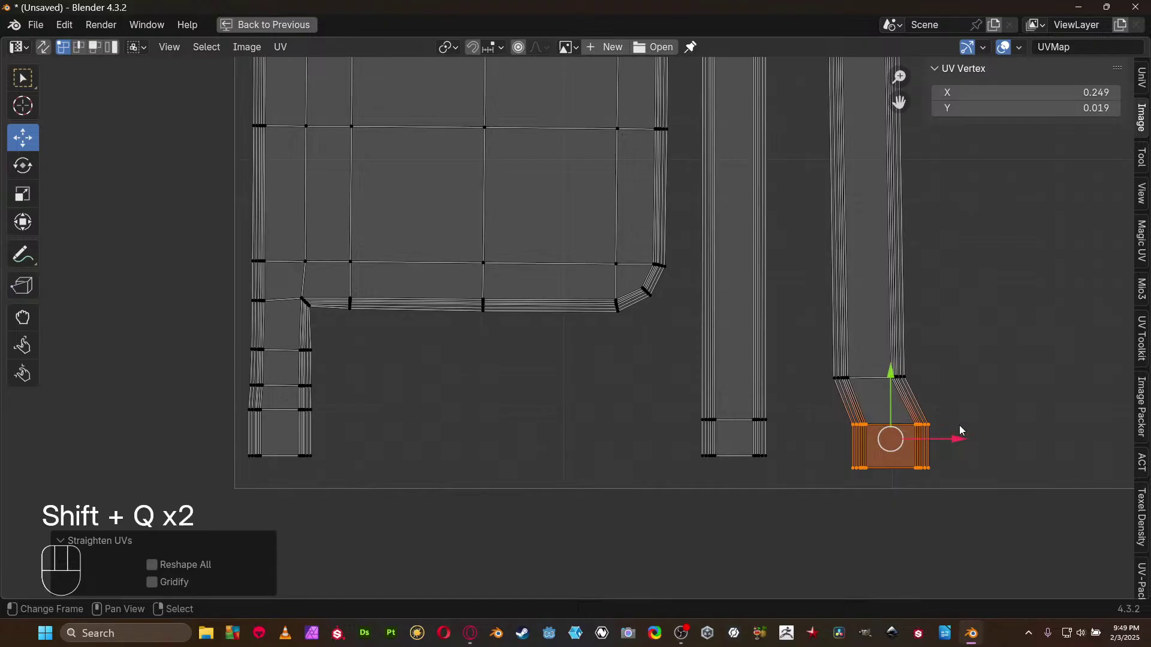
key("ctrl+z")
Step: Try to straighten the last two rows of faces at the second plate island's lower end, then undo it
left_click_drag(802, 344, 981, 519, "shift")
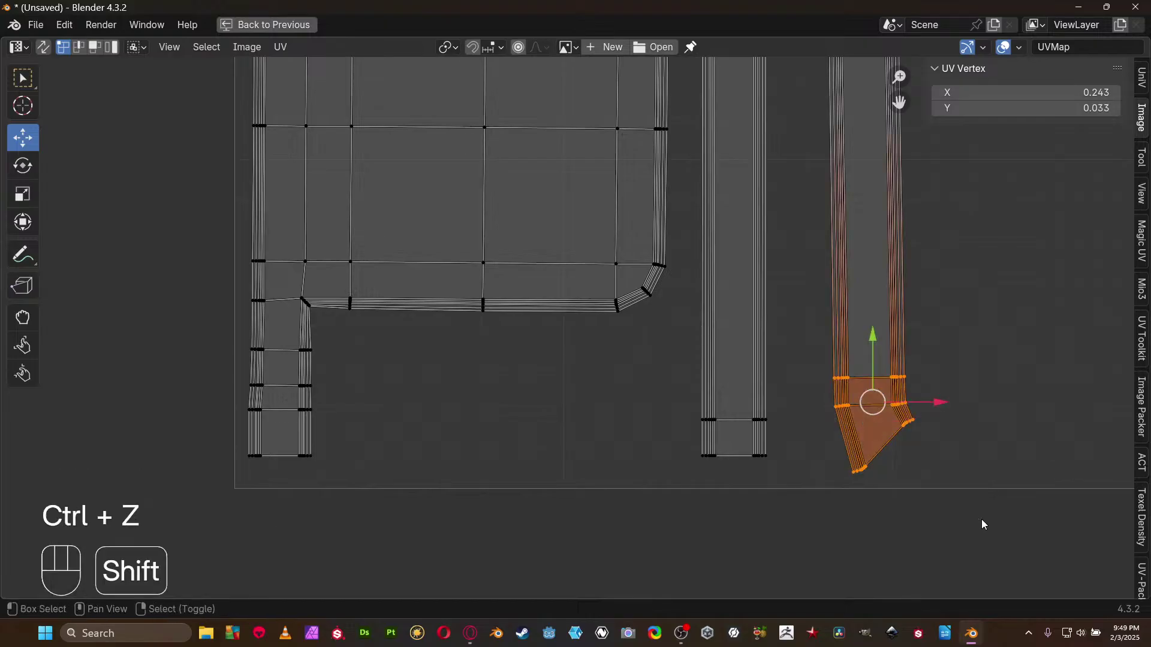
key("shift+q")
scroll(934, 442, "down", 1)
scroll(933, 442, "down", 3)
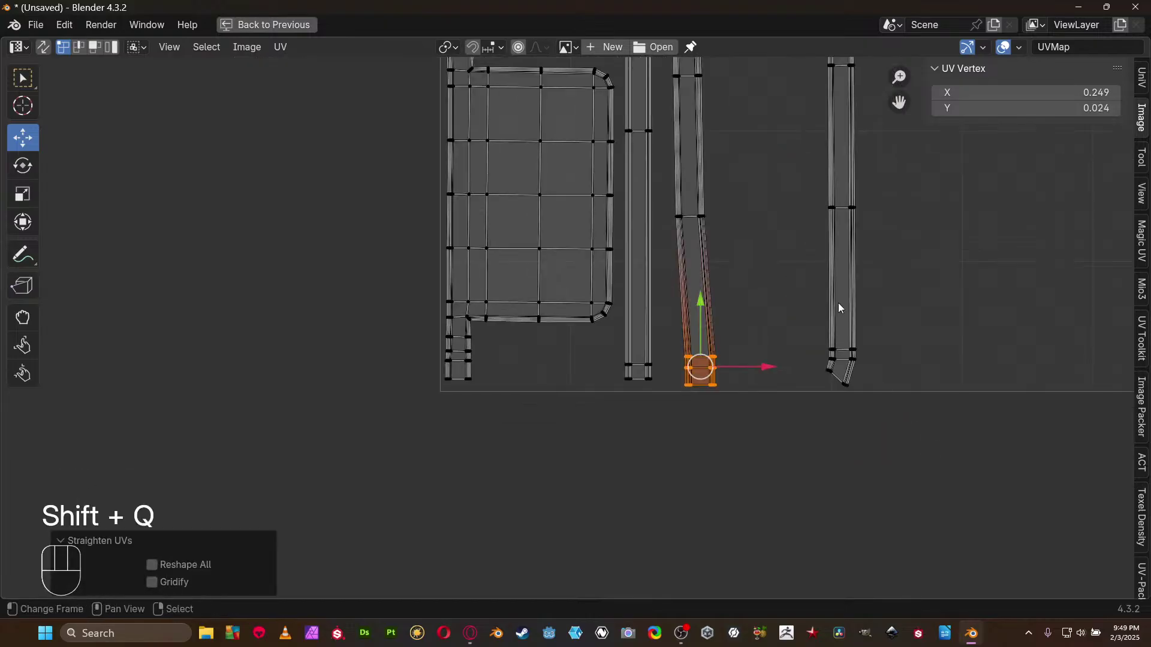
middle_click_drag(819, 262, 828, 492)
scroll(802, 461, "down", 4)
key("ctrl+z")
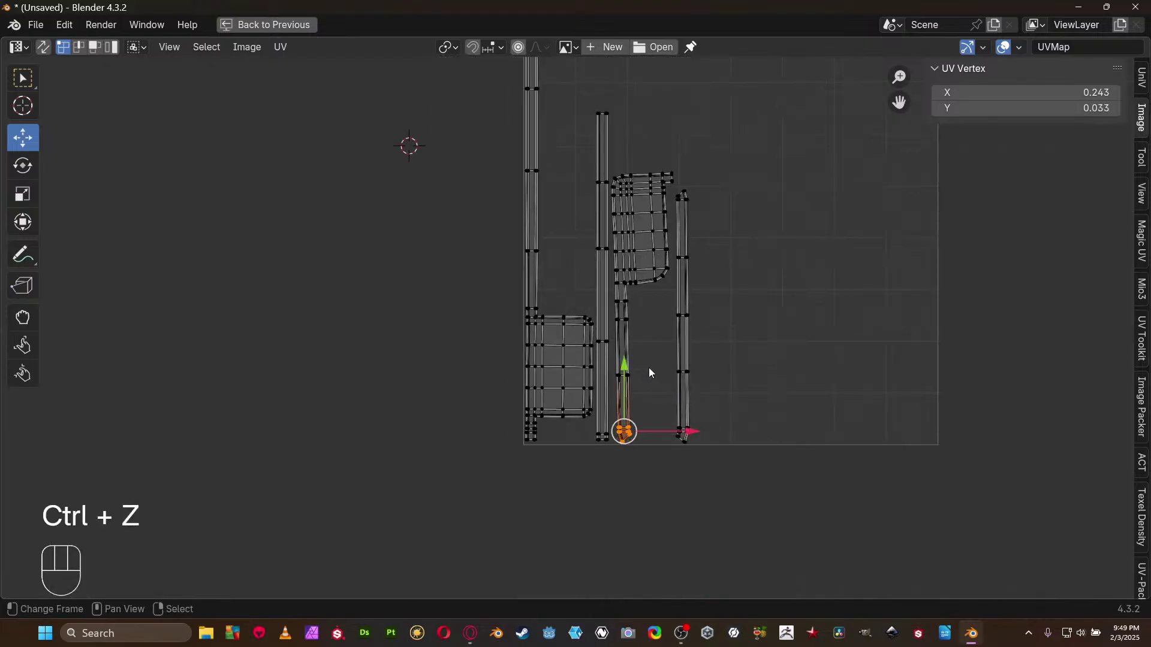
Step: Try to straighten the whole narrow strip below the second plate's UV island, then undo it
left_click_drag(641, 292, 612, 494, "shift")
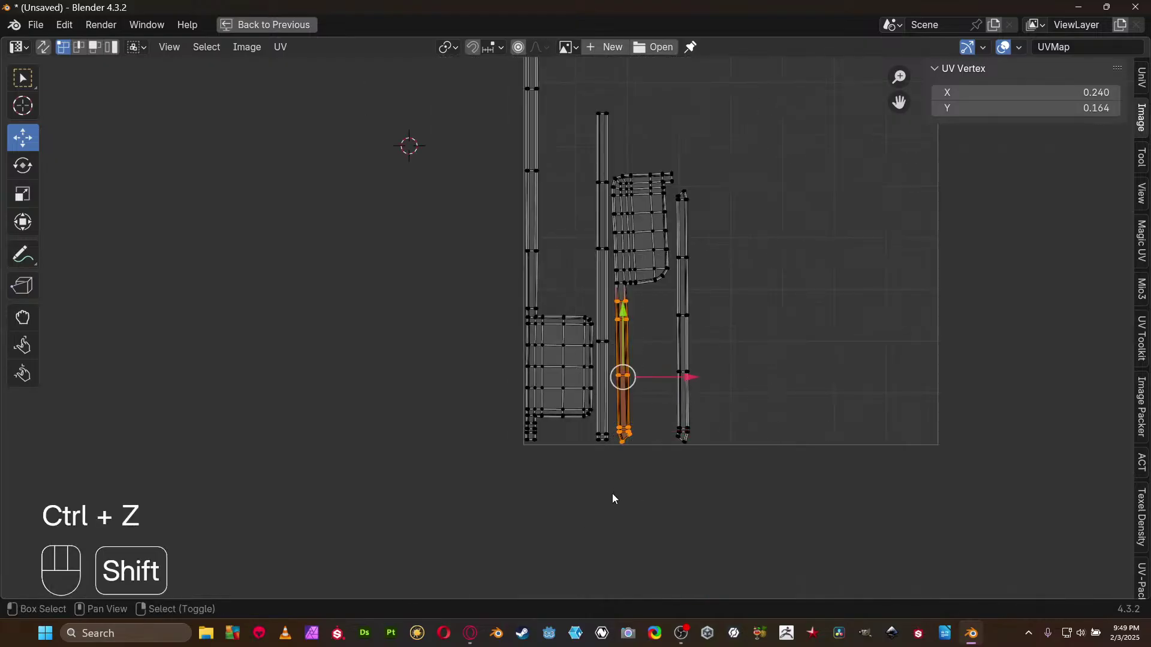
key("shift+q")
key("ctrl+z")
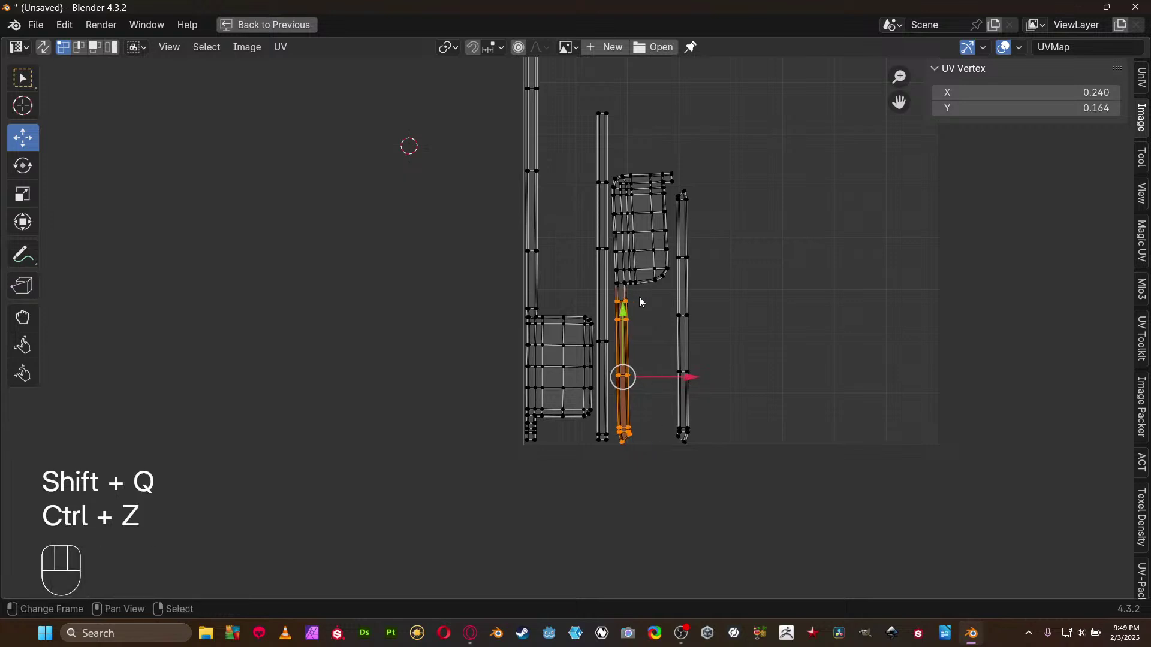
Step: Straighten the slanted last row of faces at the lower end of the second plate island's strip
scroll(639, 297, "up", 3)
left_click_drag(597, 425, 647, 391)
key("shift+q")
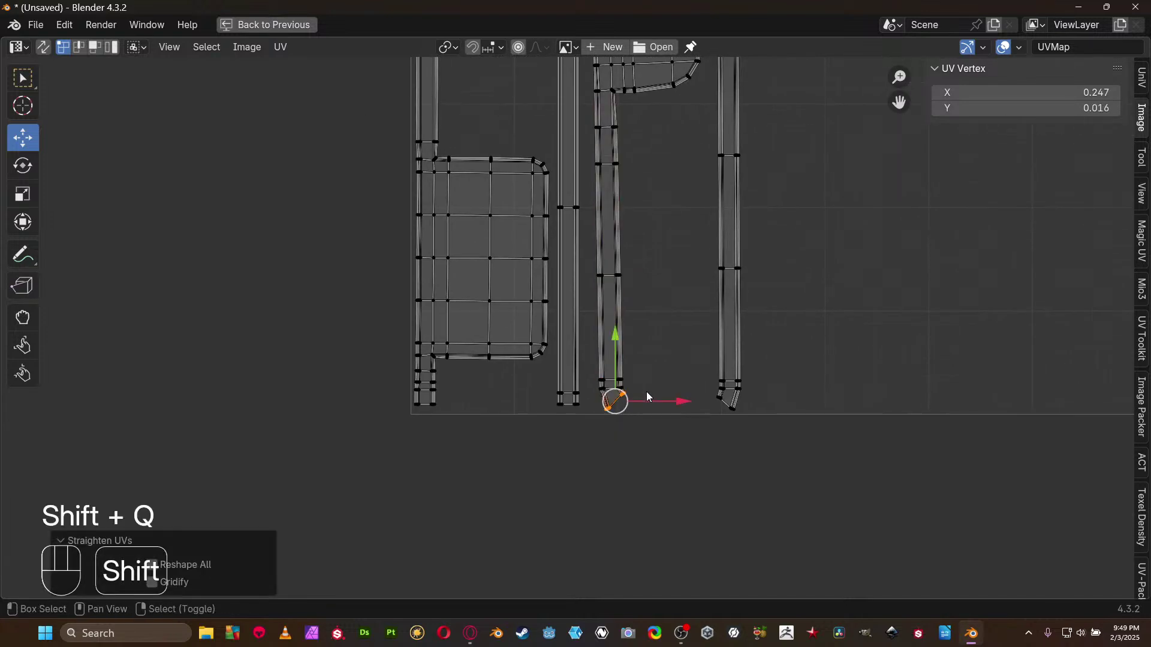
scroll(679, 408, "up", 2)
middle_click_drag(678, 407, 622, 307)
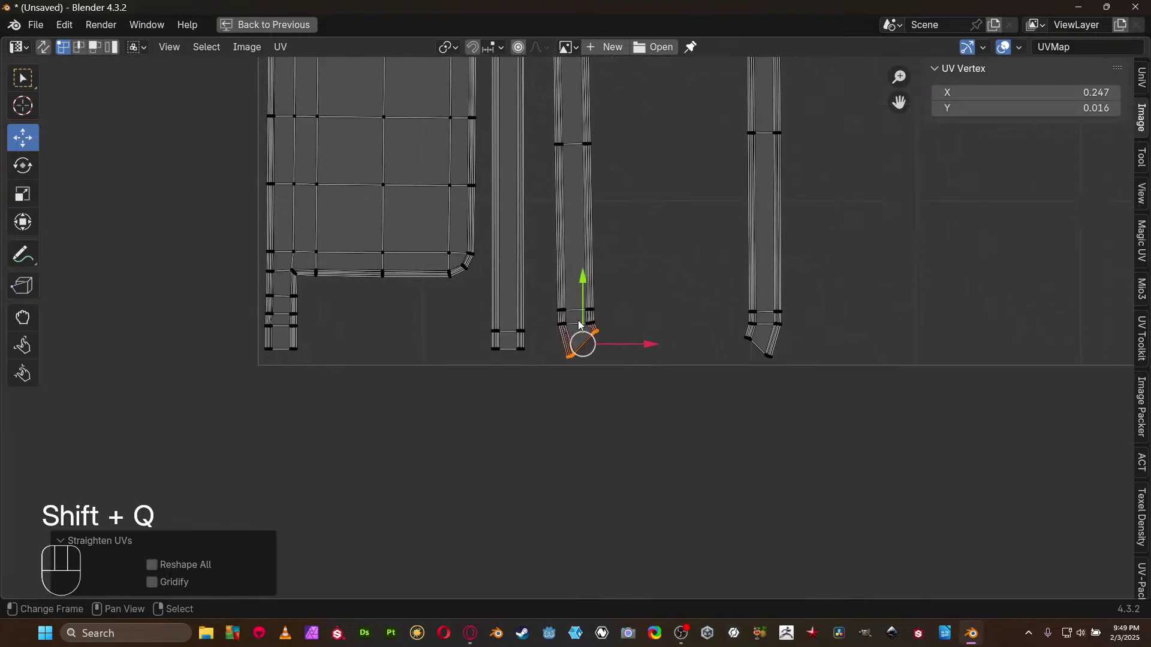
left_click_drag(554, 314, 642, 410, "shift")
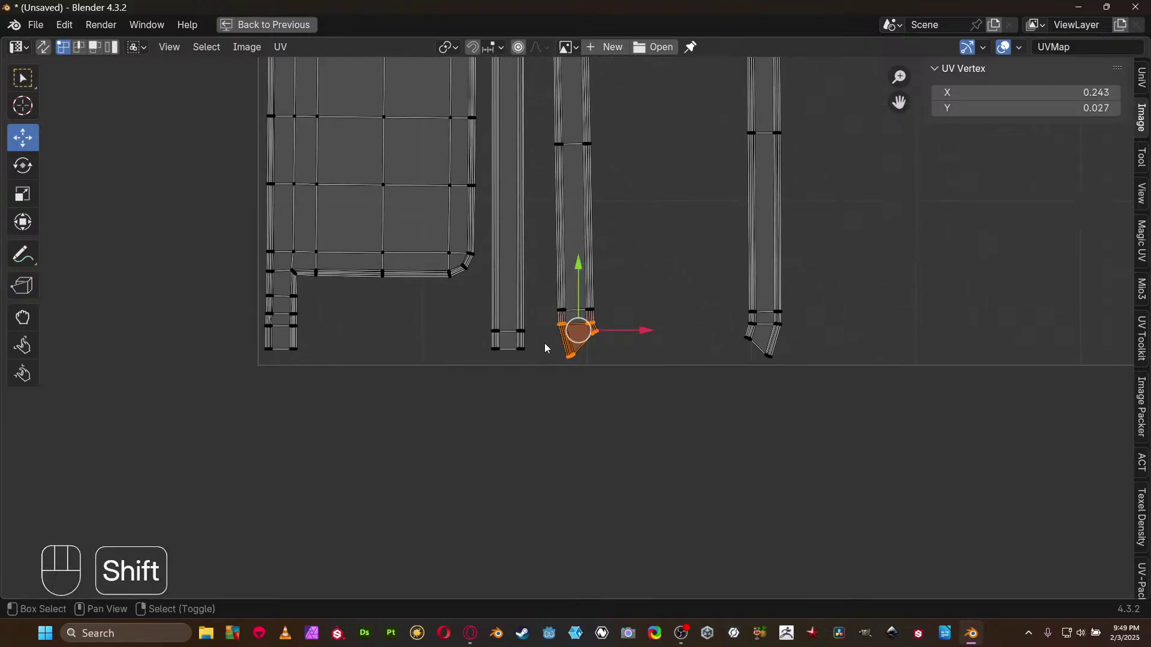
key("shift+q")
scroll(623, 356, "up", 4)
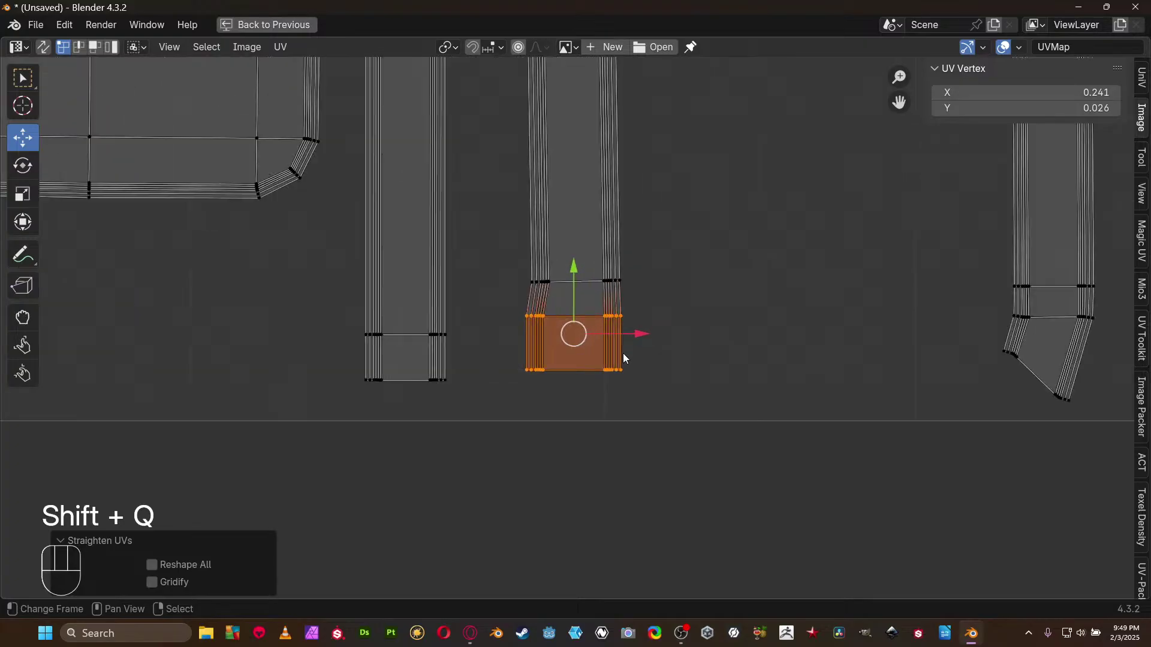
Step: Straighten the slanted lower end of the plain UV strip beyond the second plate island
middle_click_drag(958, 331, 662, 337)
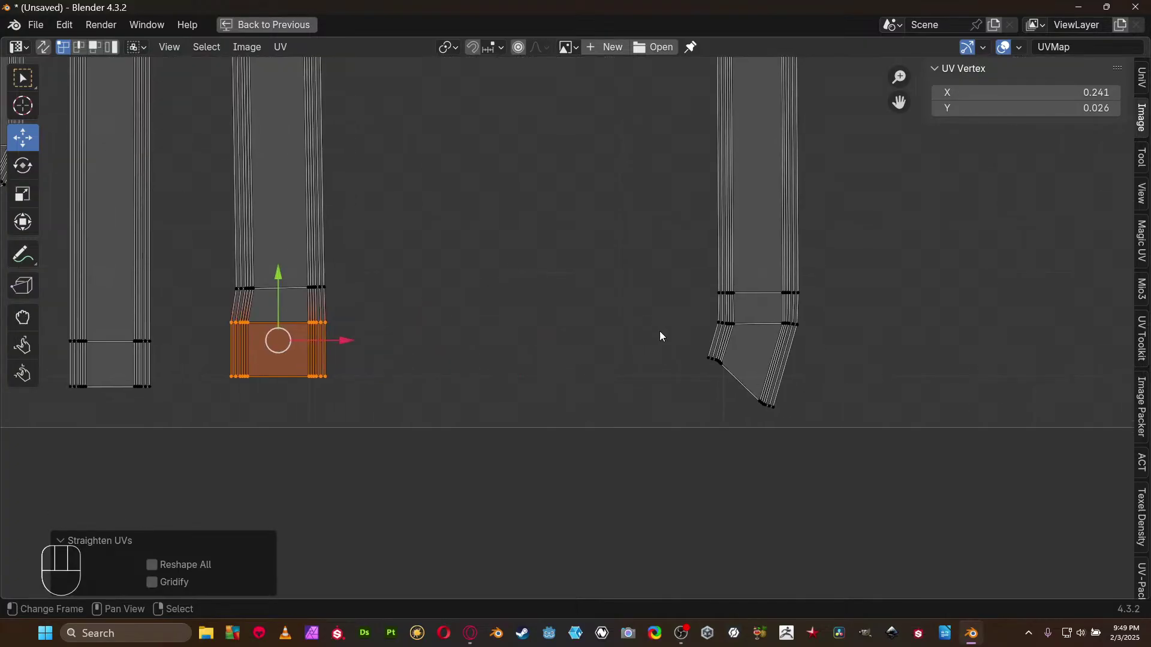
left_click_drag(657, 450, 872, 310)
key("shift+q")
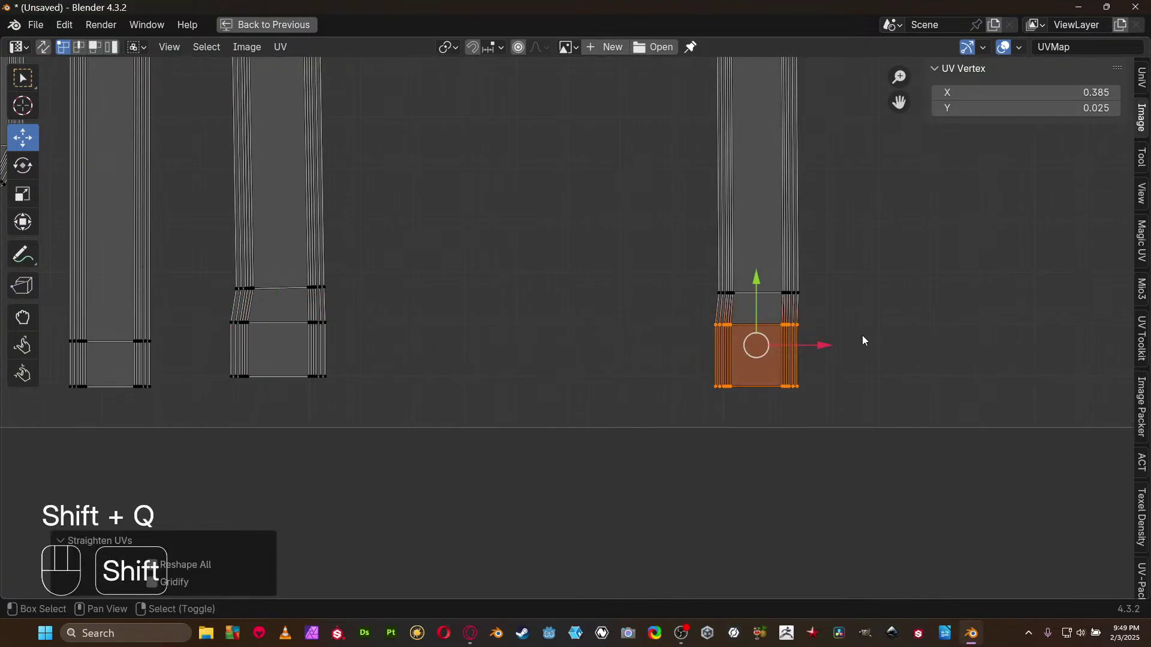
Step: Straighten the slanted upper end of the same plain UV strip beside the second plate
scroll(862, 335, "down", 5)
middle_click_drag(574, 230, 612, 551)
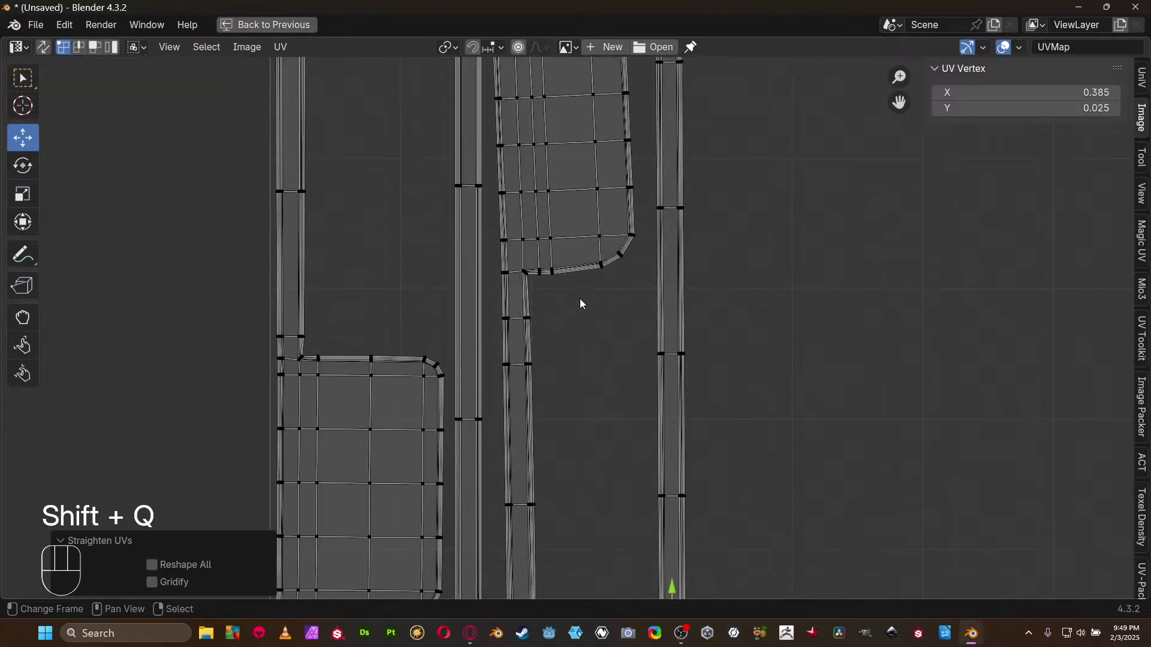
middle_click_drag(581, 304, 582, 532)
scroll(651, 347, "up", 3)
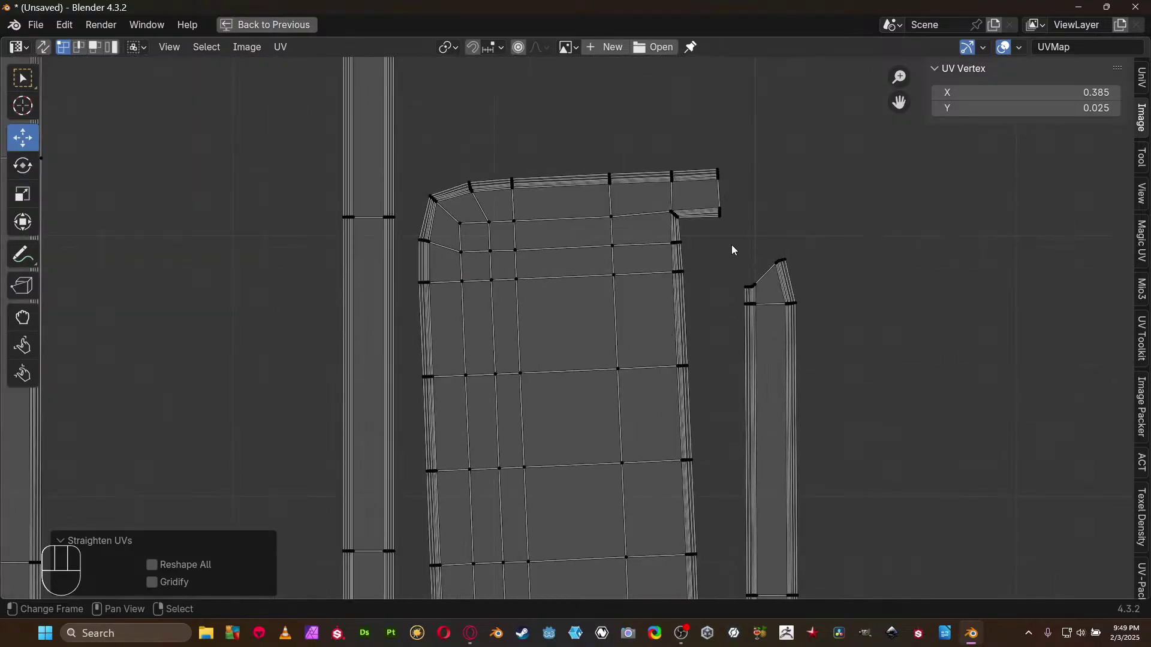
left_click_drag(713, 240, 817, 324)
key("shift+q")
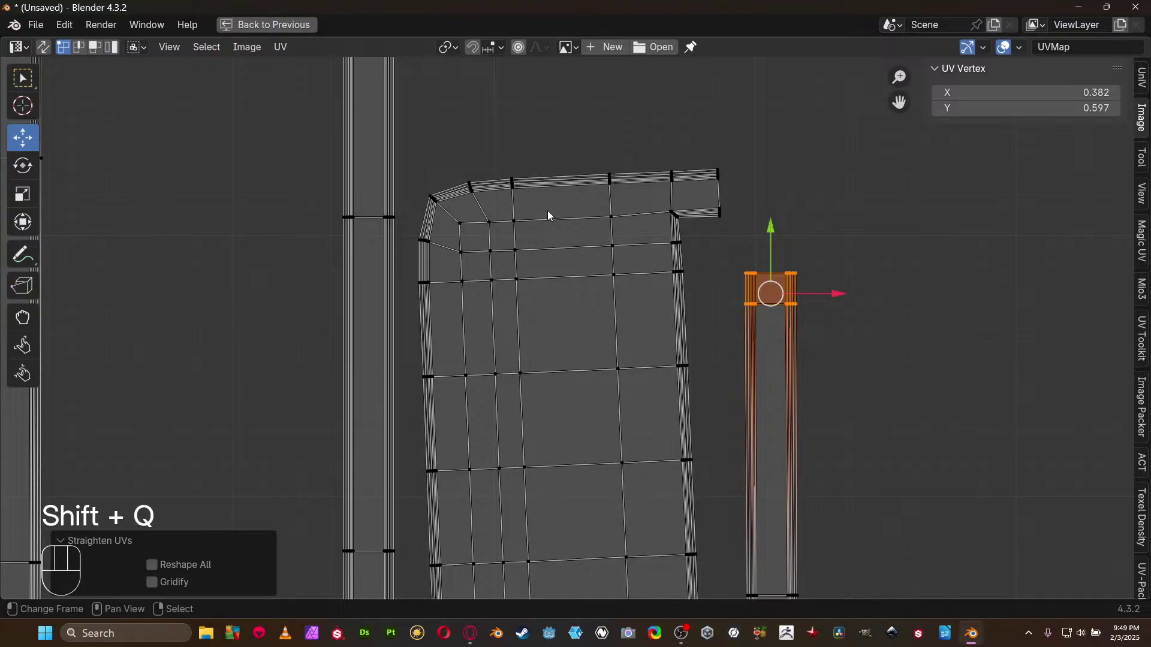
Step: Straighten the slanted upper end of the first plate island's tall strip near the tile's corner
scroll(548, 212, "down", 4)
middle_click_drag(492, 186, 623, 399)
left_click_drag(467, 175, 507, 224)
key("shift+q")
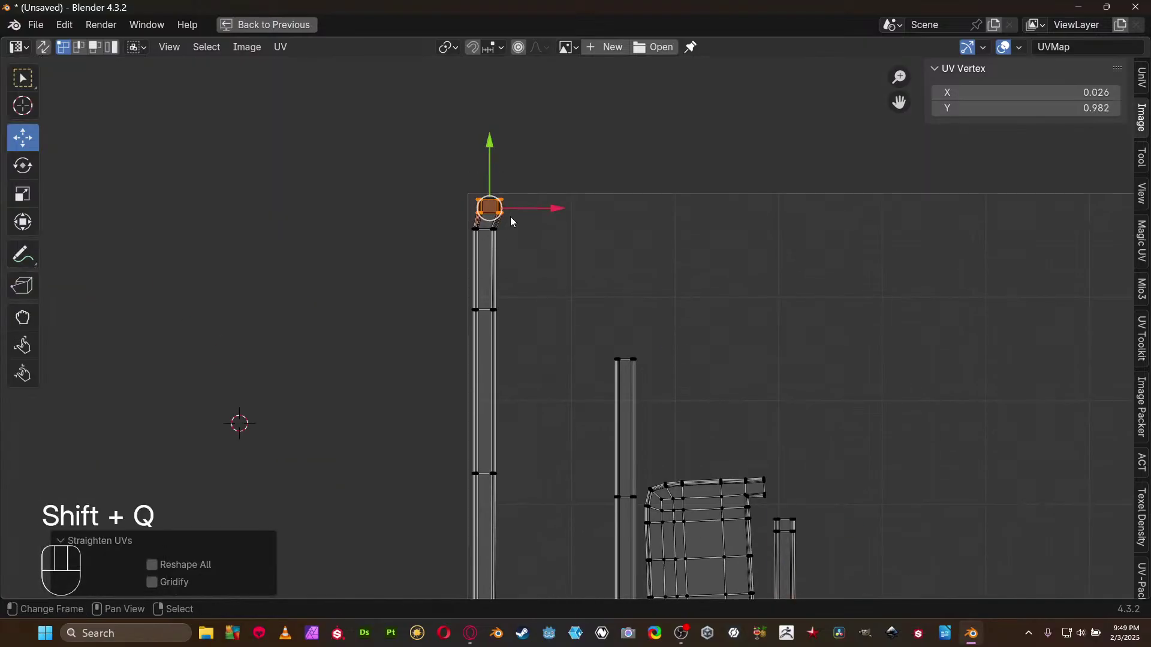
scroll(503, 217, "up", 5)
key("shift+a")
middle_click_drag(470, 215, 673, 515)
key("ctrl+z")
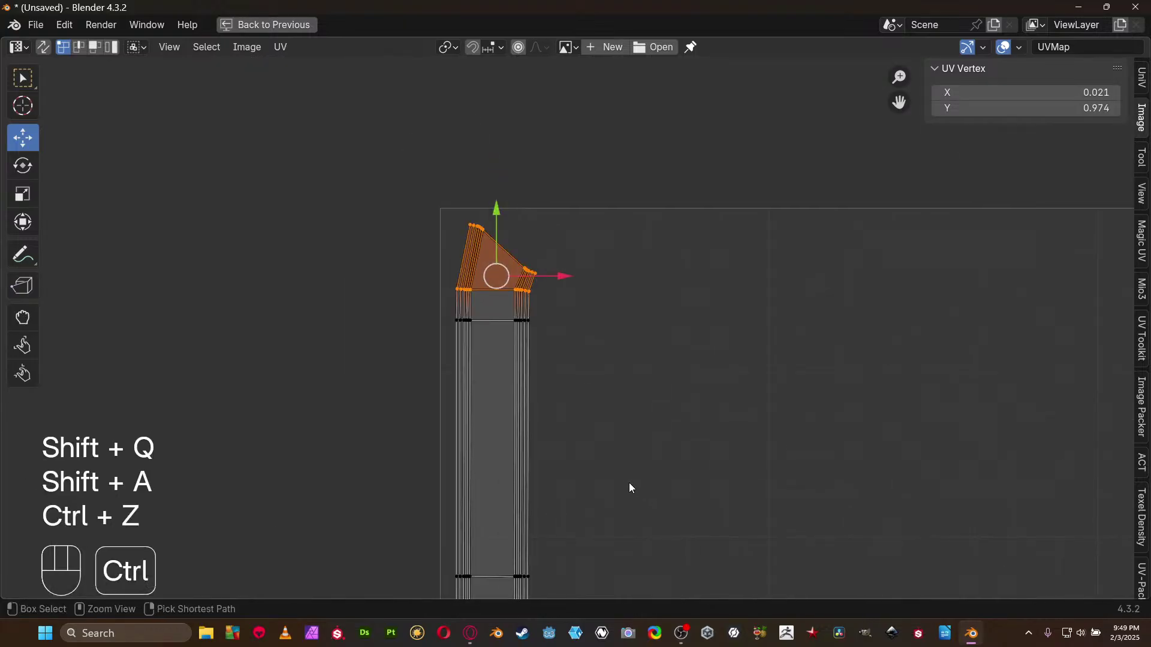
key("shift+q")
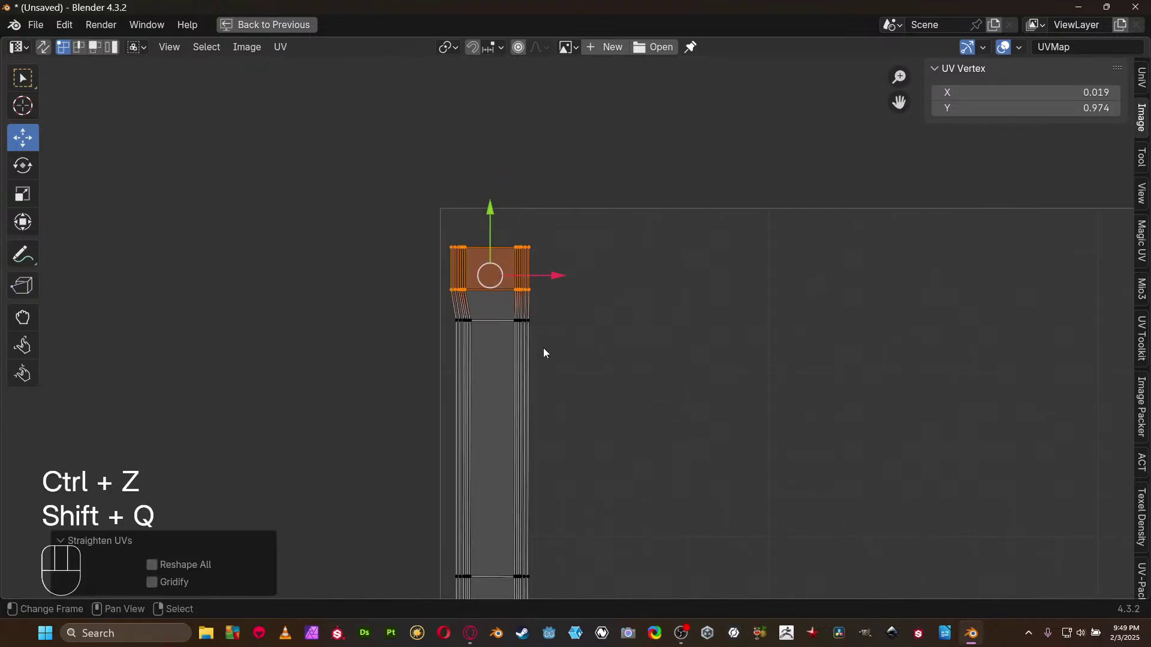
Step: Select the left vertex columns at the first plate island's upper end and set UV snapping to Vertex
scroll(543, 349, "down", 6)
middle_click_drag(533, 394, 544, 346)
scroll(544, 345, "up", 5)
middle_click_drag(452, 141, 496, 306)
scroll(496, 305, "up", 4)
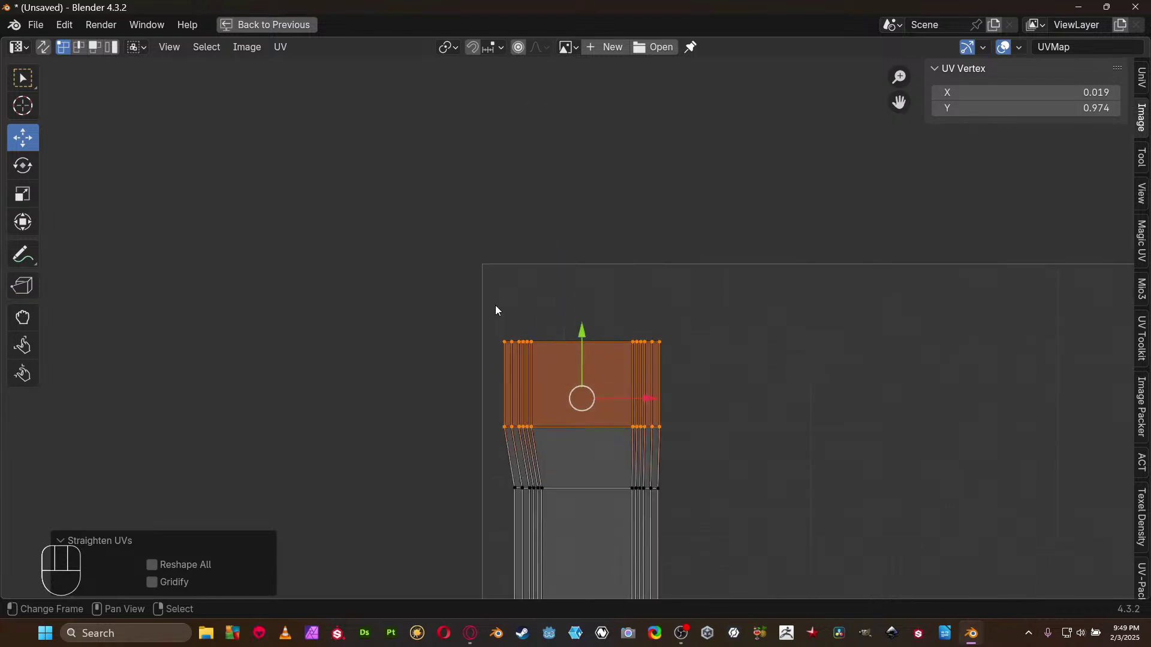
right_click_drag(483, 310, 555, 439)
left_click_drag(573, 400, 543, 480)
key("ctrl+z")
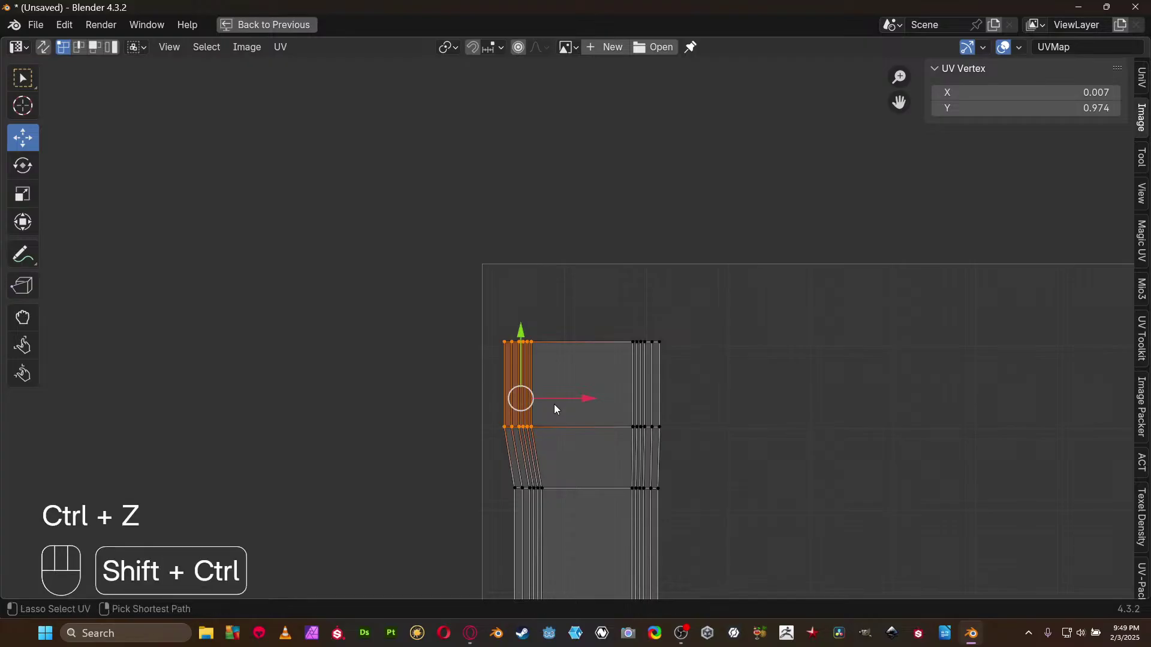
key("ctrl+shift+Tab")
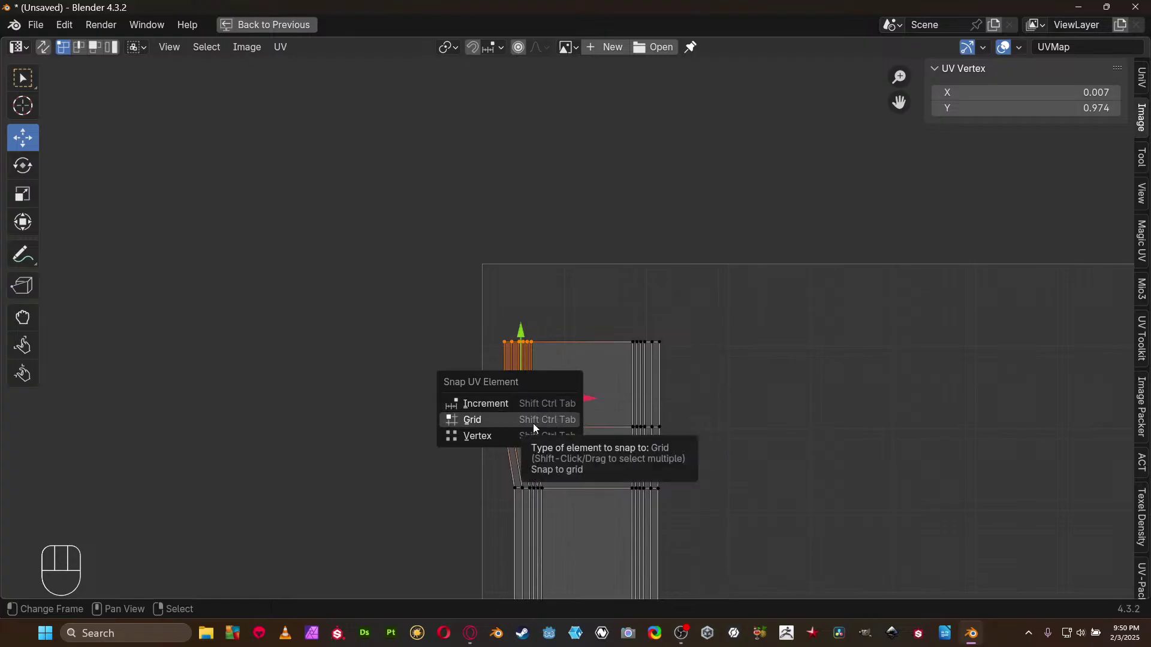
left_click(533, 421)
Step: Snap the left and right vertex columns of that upper end horizontally into line with the vertices below them
left_click_drag(570, 396, 543, 487)
middle_click_drag(577, 420, 557, 386)
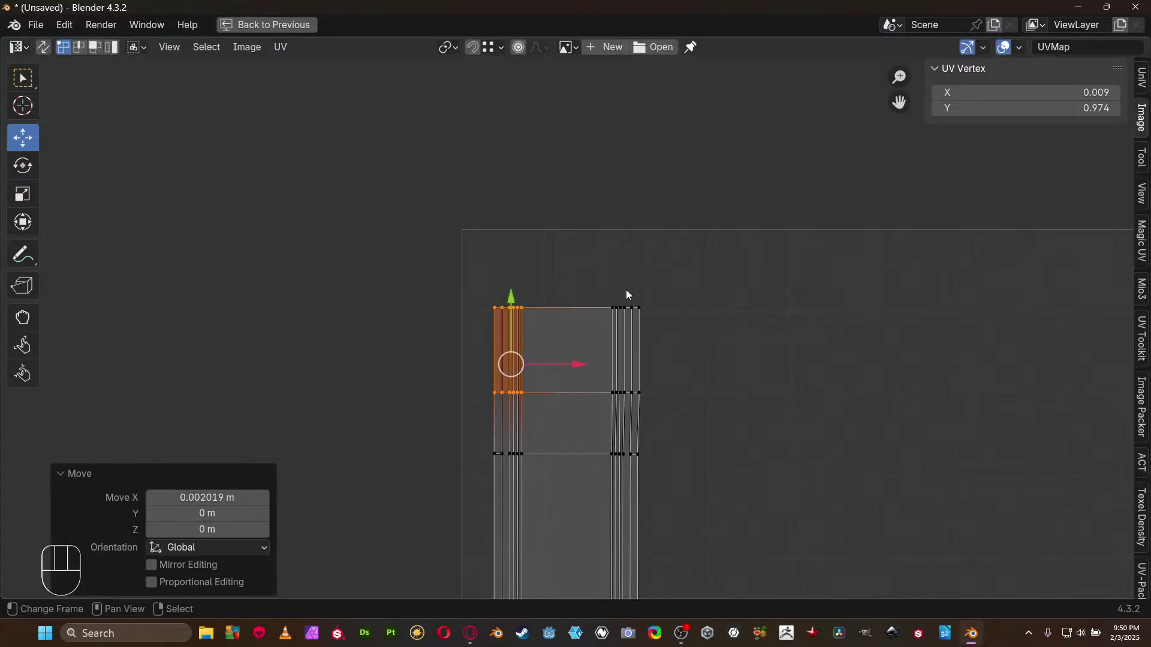
left_click_drag(594, 242, 652, 429)
left_click_drag(672, 361, 609, 457)
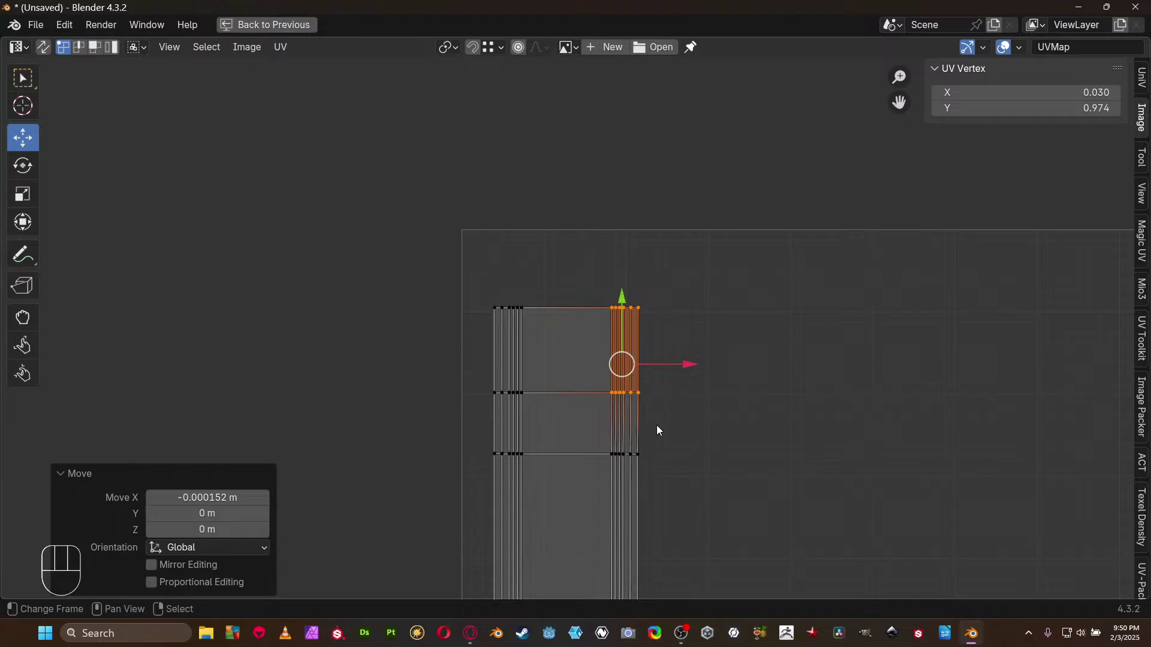
Step: Snap the left vertex columns at the first plate island's lower end horizontally into line with the vertices above
scroll(653, 435, "down", 6)
middle_click_drag(635, 481, 617, 211)
scroll(618, 215, "down", 4)
middle_click_drag(616, 340, 535, 114)
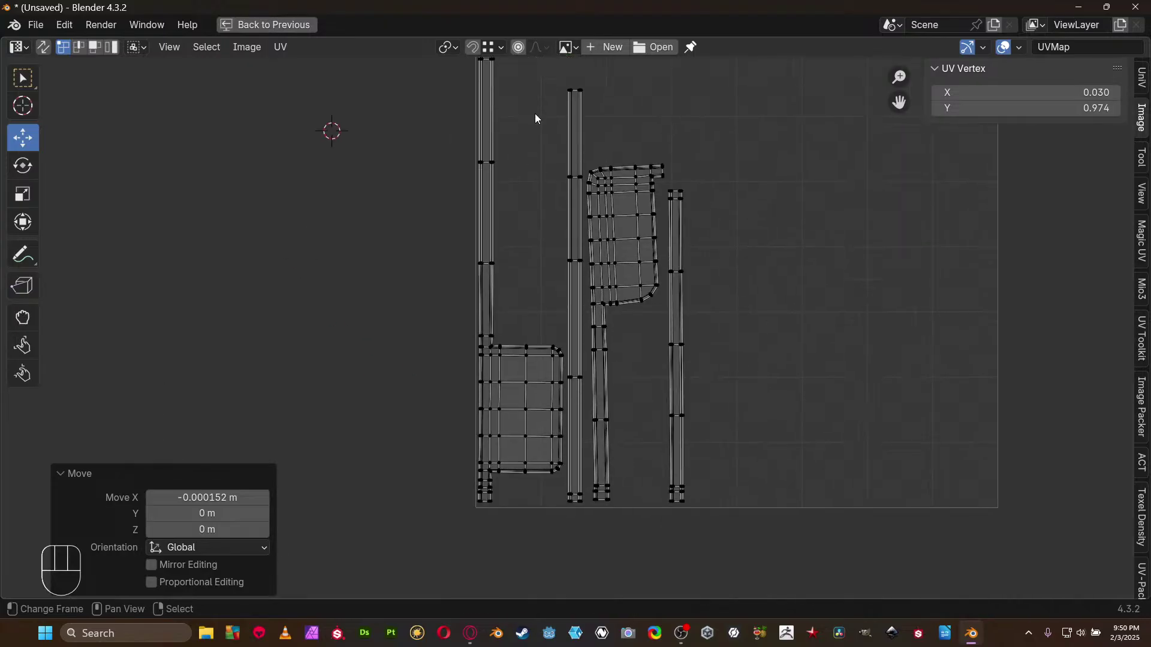
middle_click_drag(502, 385, 553, 209)
scroll(564, 321, "up", 5)
scroll(474, 291, "up", 4)
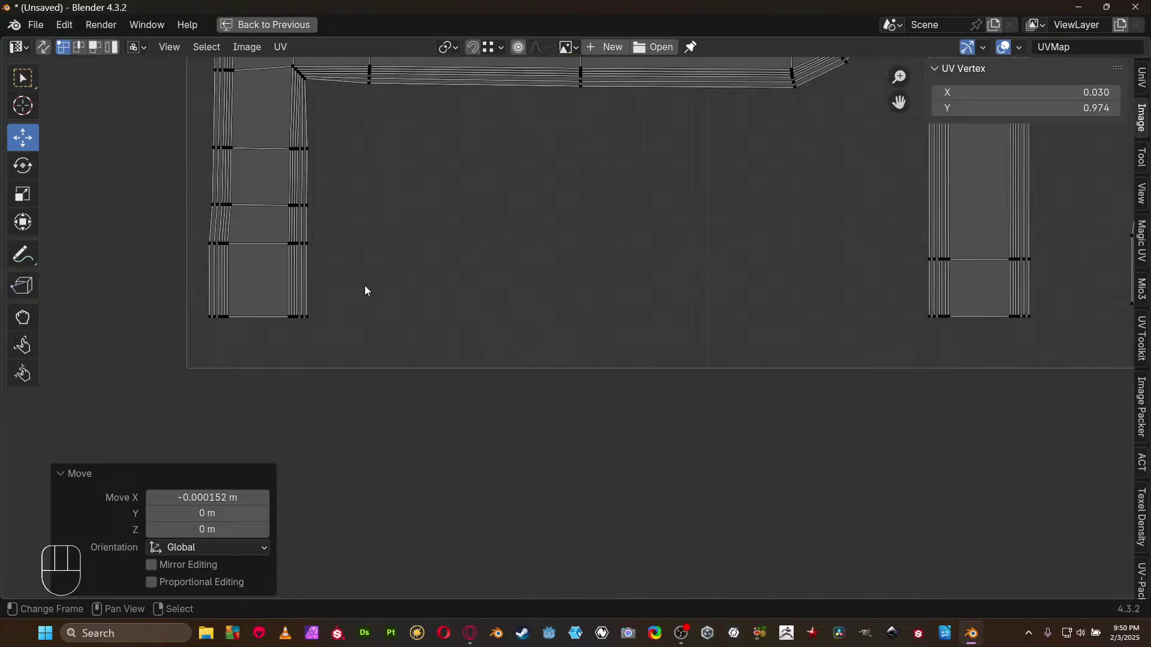
left_click_drag(179, 231, 254, 363)
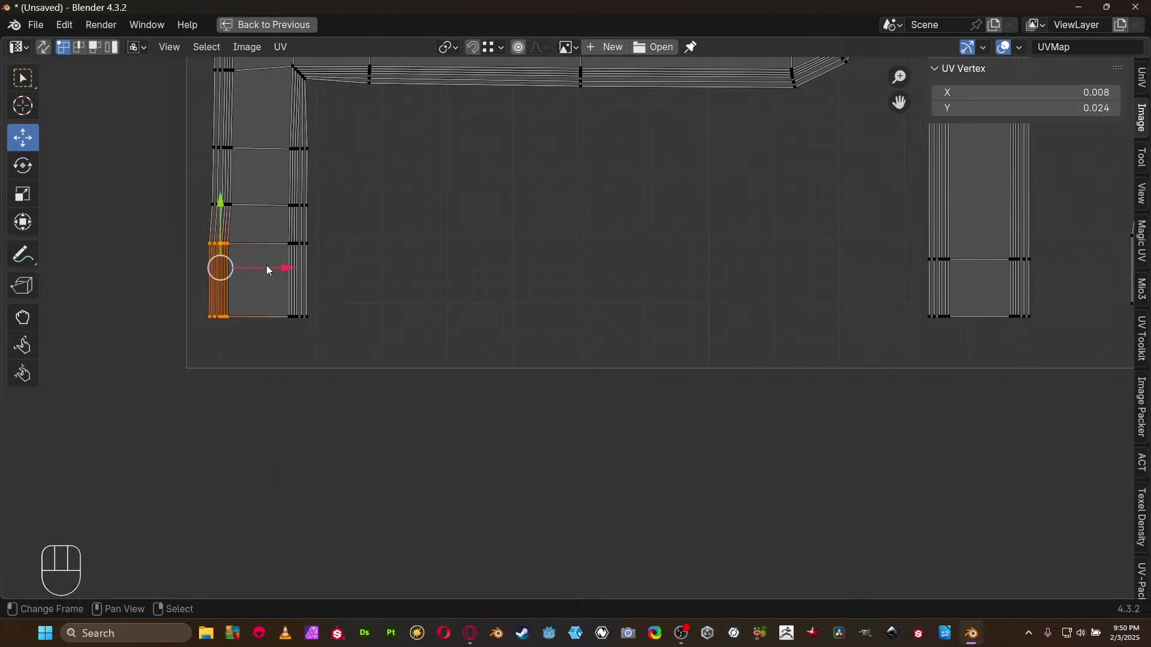
mouse_move(267, 267)
left_mouse_down()
mouse_move(243, 267)
mouse_move(269, 266)
left_mouse_up()
Step: Snap the left vertex columns at the second plate island's lower end horizontally into line with the vertices above
middle_click_drag(881, 236, 571, 349)
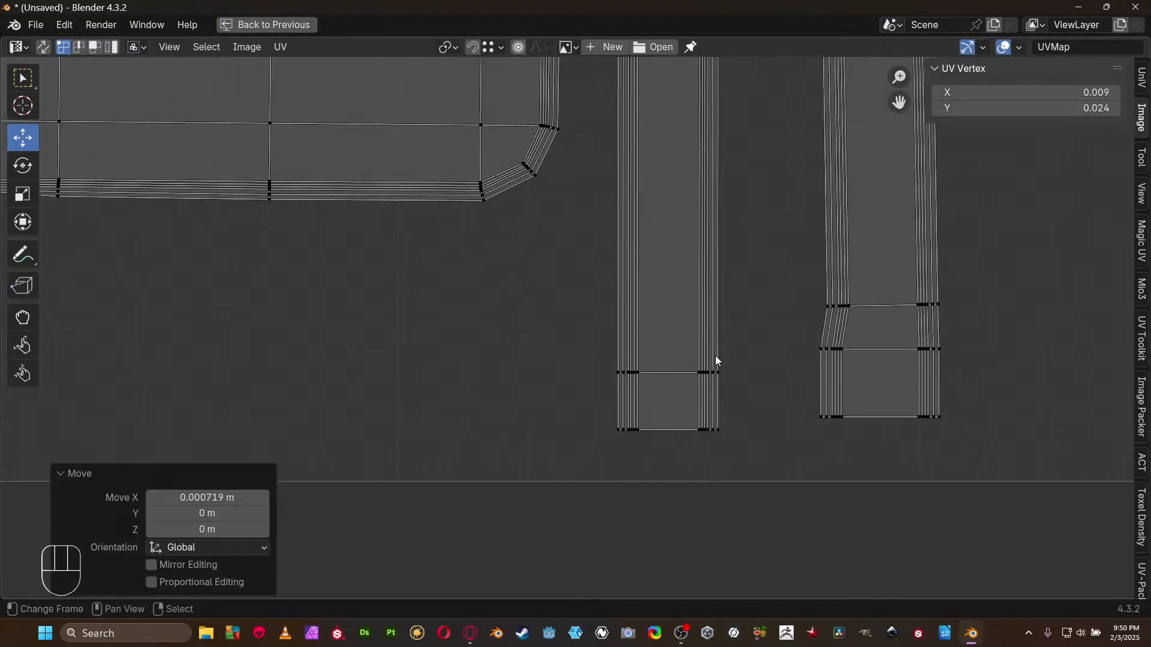
middle_click_drag(752, 336, 470, 389)
left_click_drag(495, 382, 592, 497)
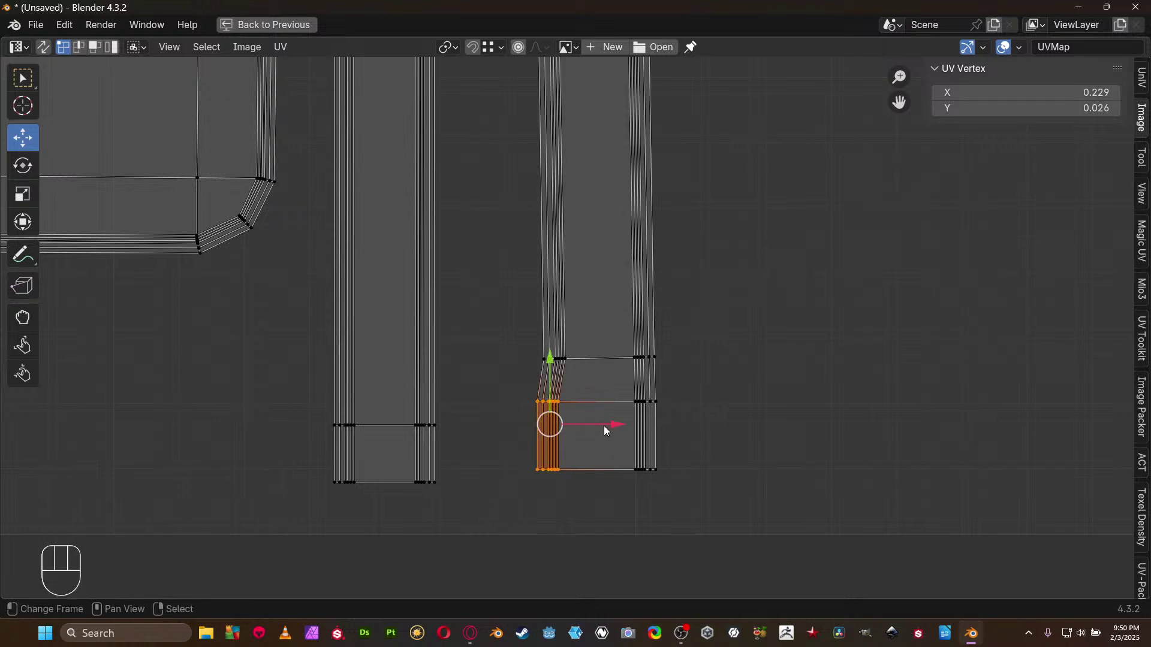
mouse_move(604, 427)
left_mouse_down()
mouse_move(581, 426)
mouse_move(611, 426)
left_mouse_up()
Step: Try Mio3 UV's Straight on the lengthwise edge loop running through the second plate and its strip, then undo it
scroll(582, 328, "down", 5)
middle_click_drag(644, 209, 600, 592)
scroll(557, 313, "down", 4)
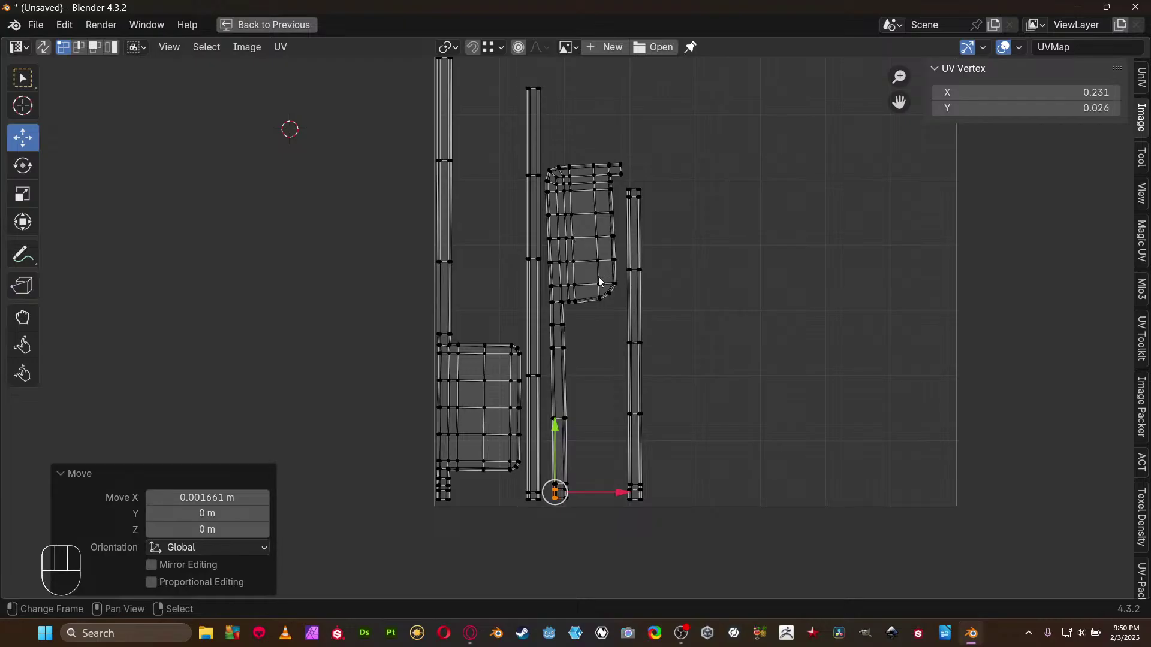
left_click(560, 247, "alt")
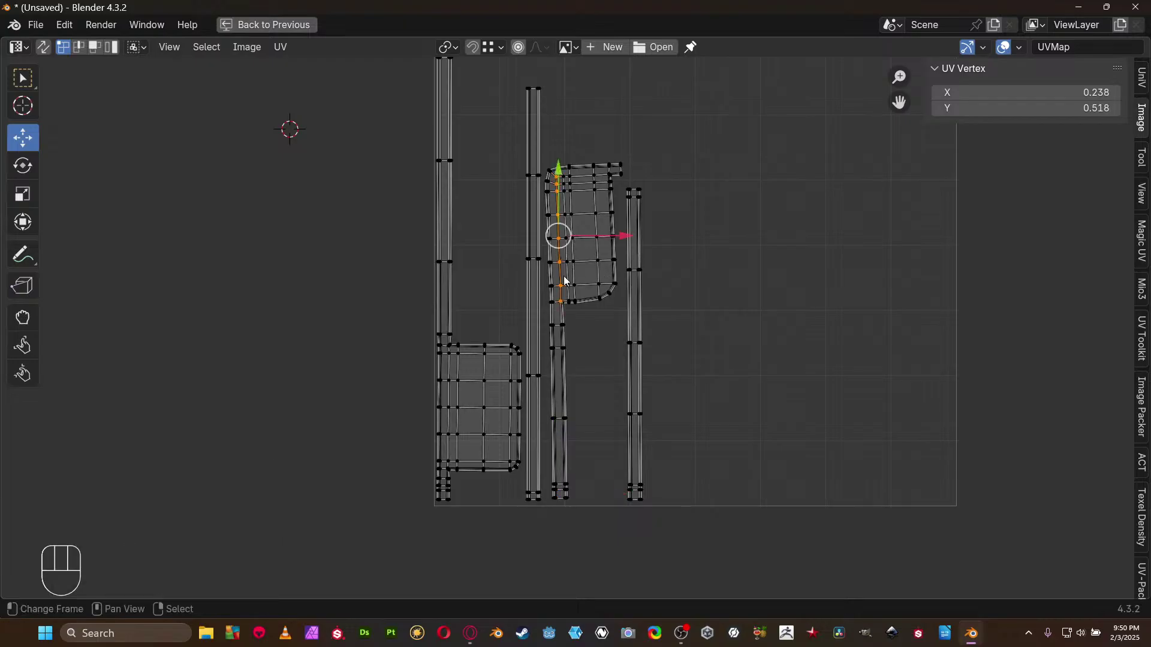
right_click(560, 335, "alt+shift")
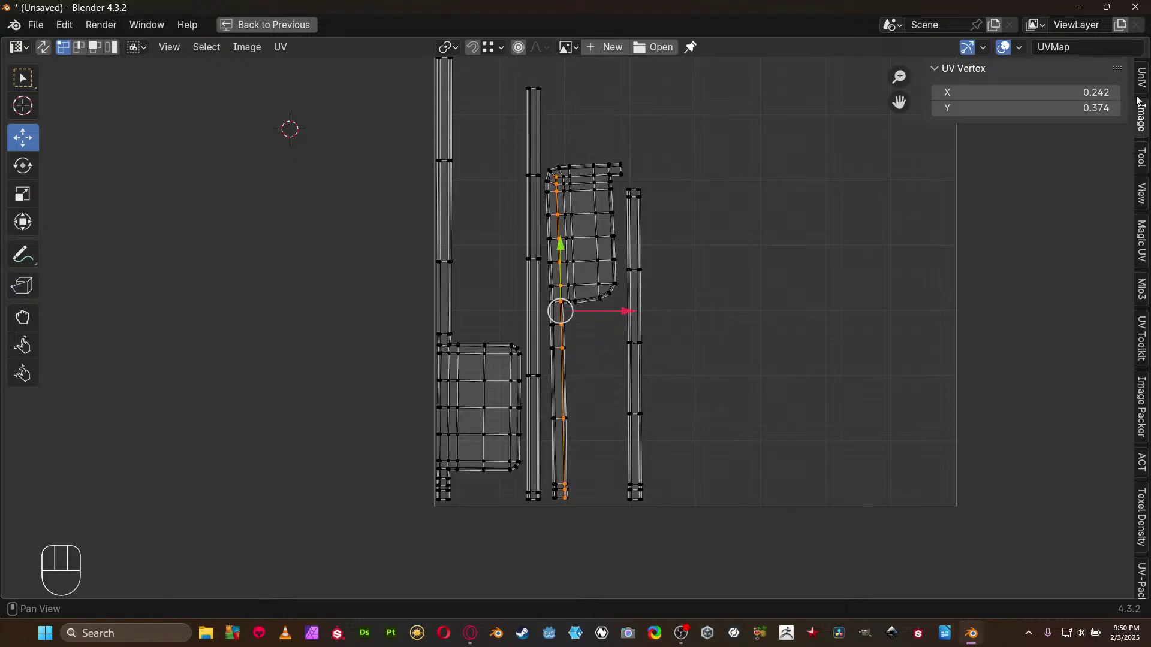
left_click(1142, 289)
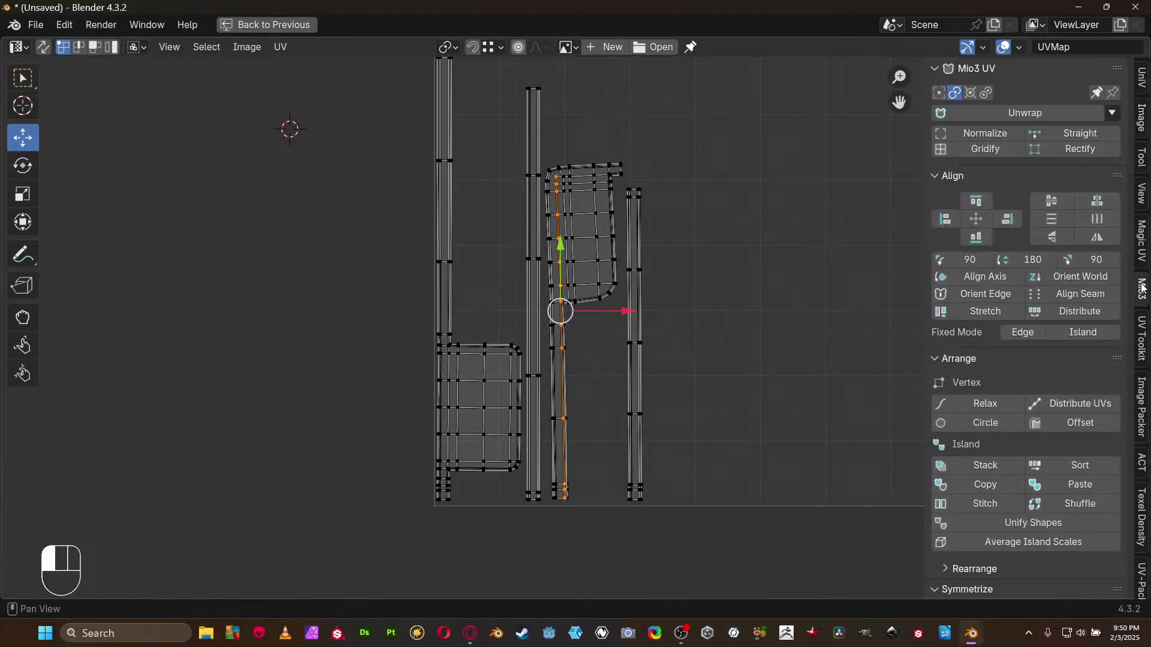
left_click(1090, 135)
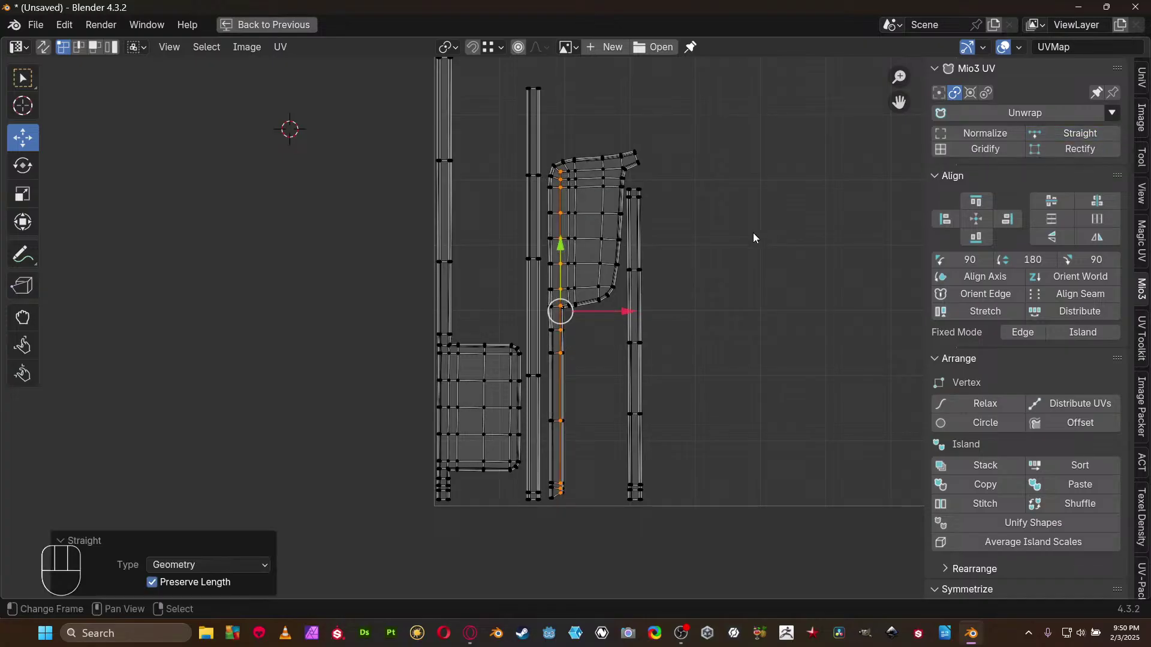
key("ctrl+z")
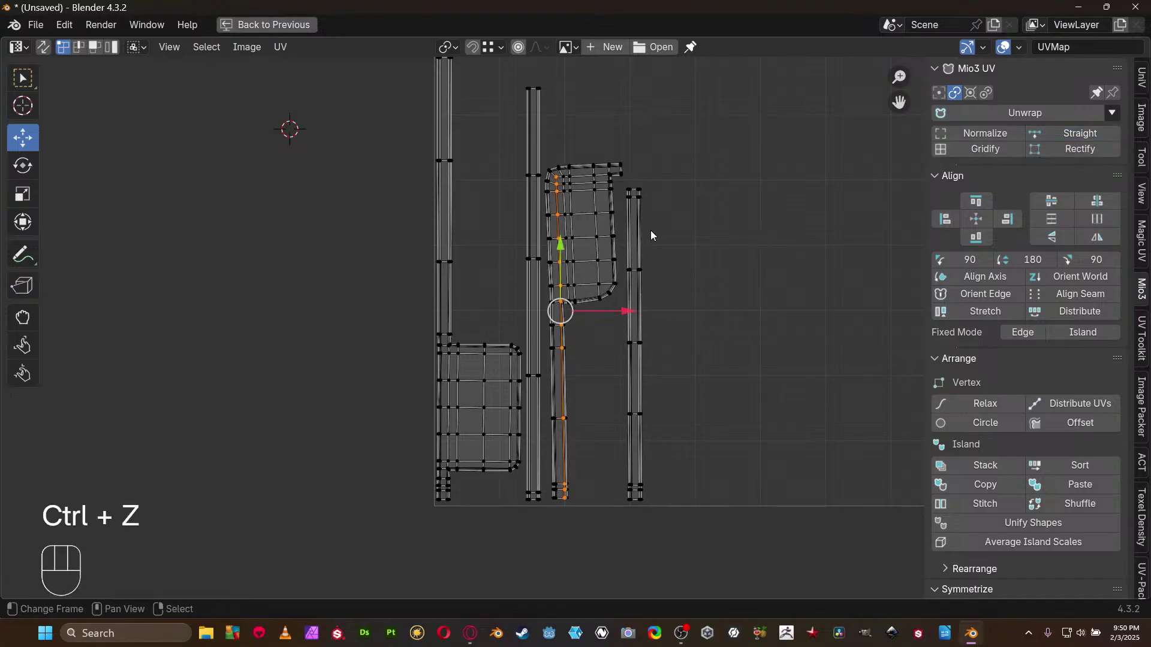
Step: In island selection mode, rotate the second plate island about 1.4° to stand it upright
scroll(621, 207, "up", 4)
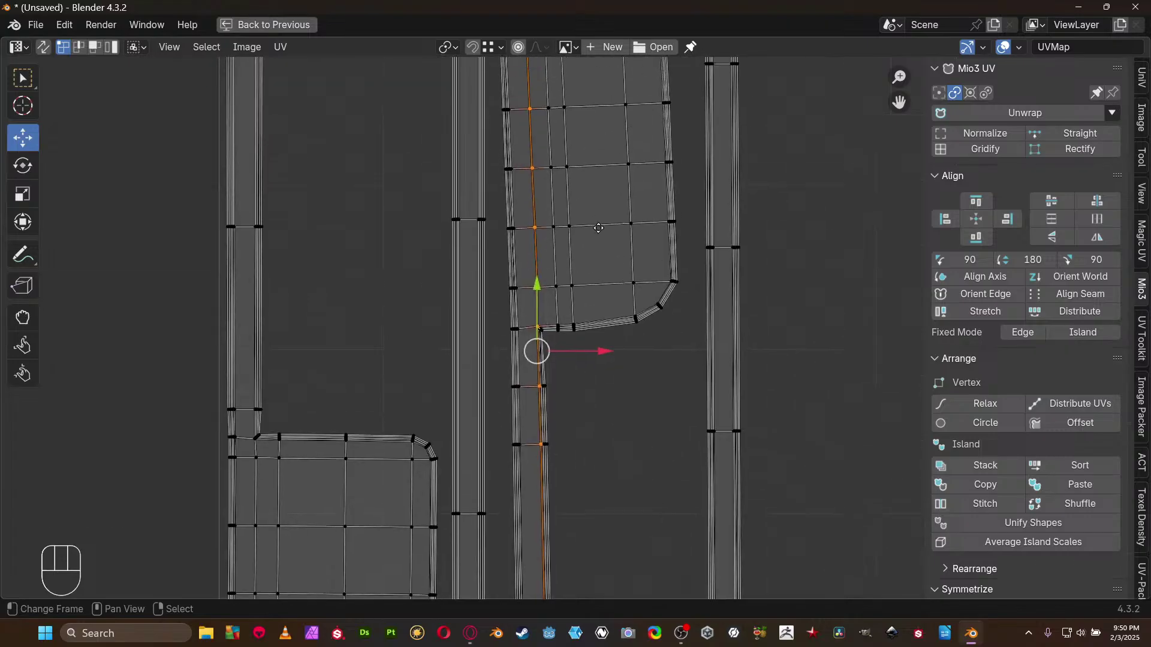
key("ctrl+Tab")
left_click(639, 295)
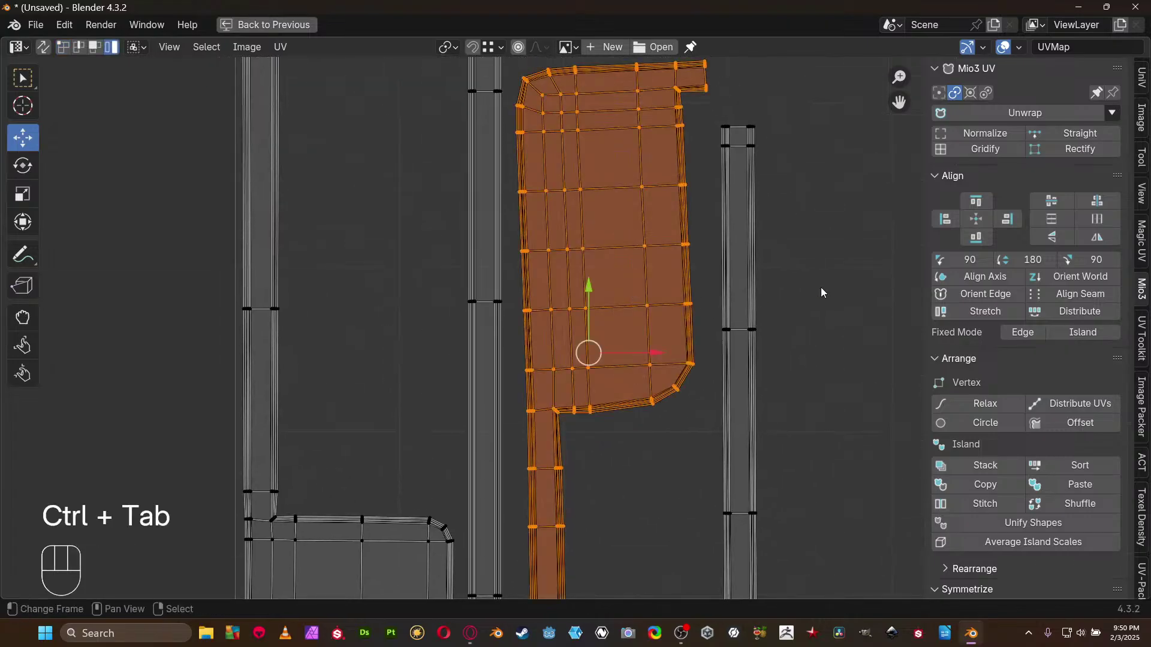
scroll(804, 354, "down", 4)
key("r")
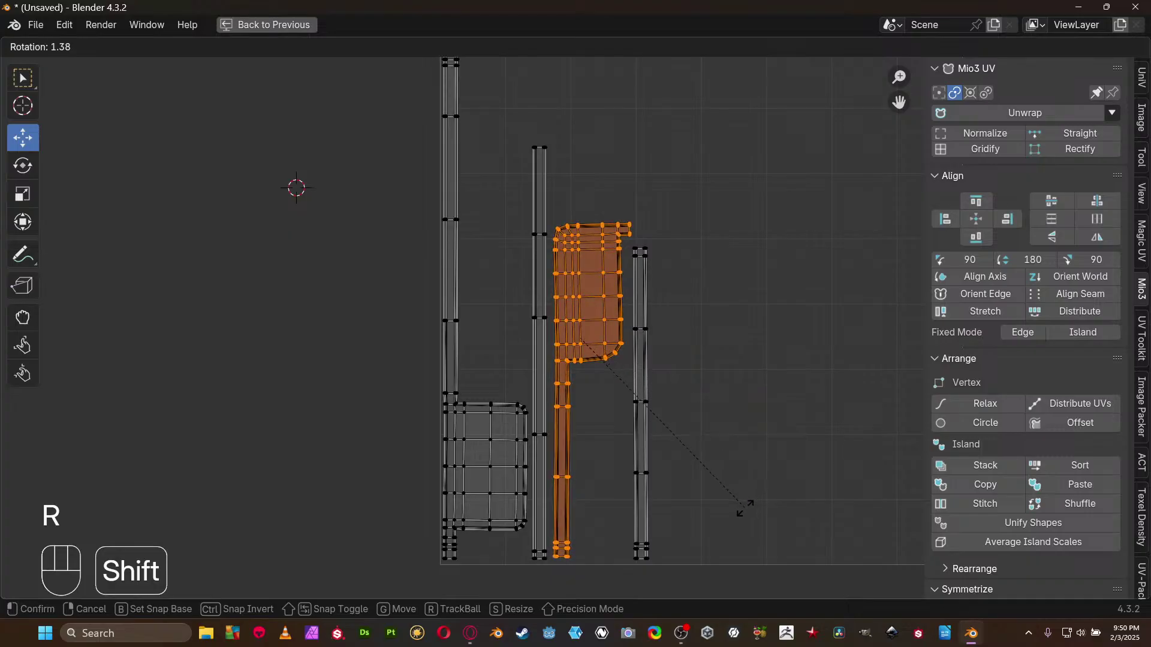
left_click(732, 513)
Step: Straighten the entire plain UV strip beside the second plate island
left_click(668, 475)
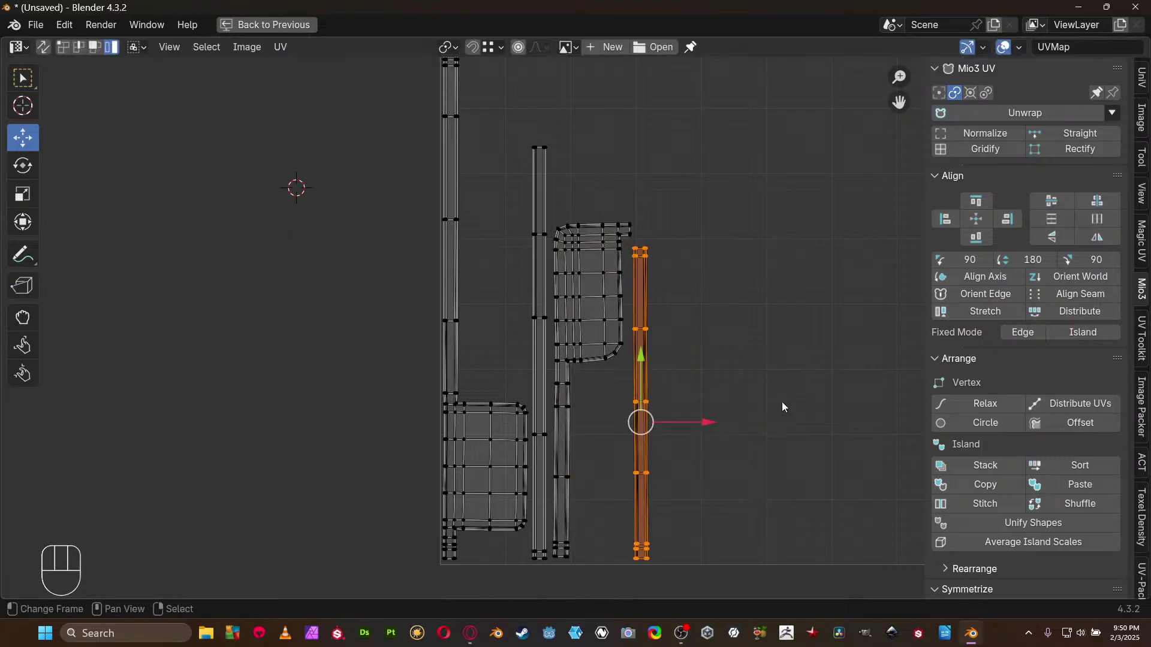
key("shift+q")
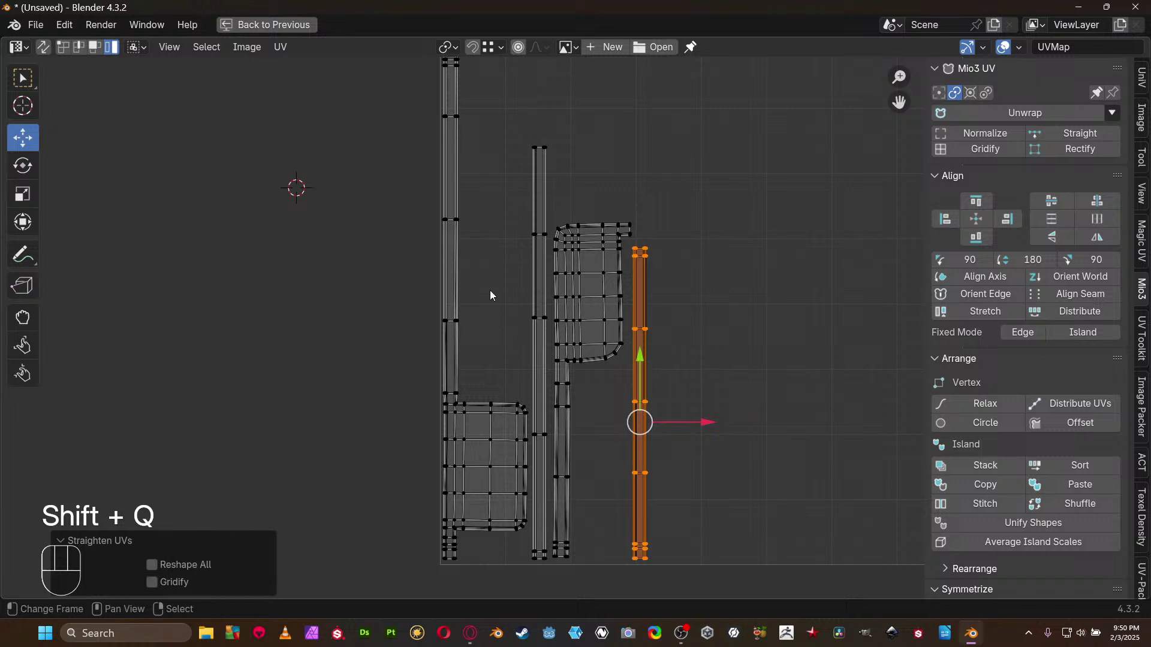
Step: Straighten the tall plain strip between the two plate islands and average the scale of all islands
left_click(535, 294)
key("shift+q")
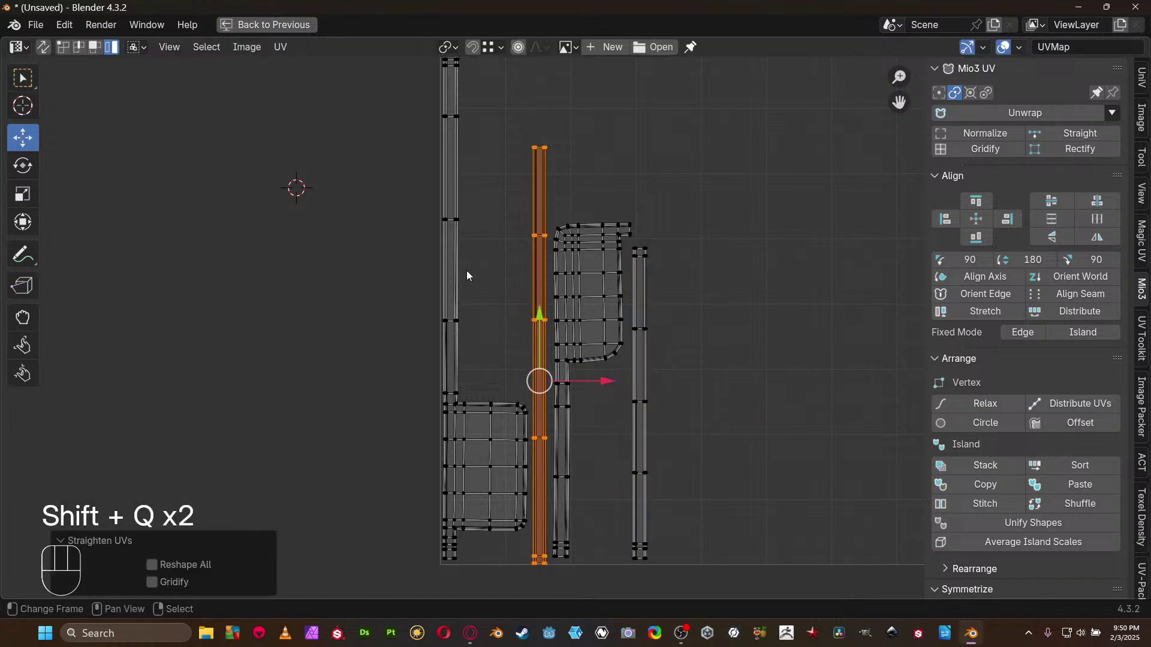
scroll(469, 276, "down", 4)
key("a")
key("ctrl+a")
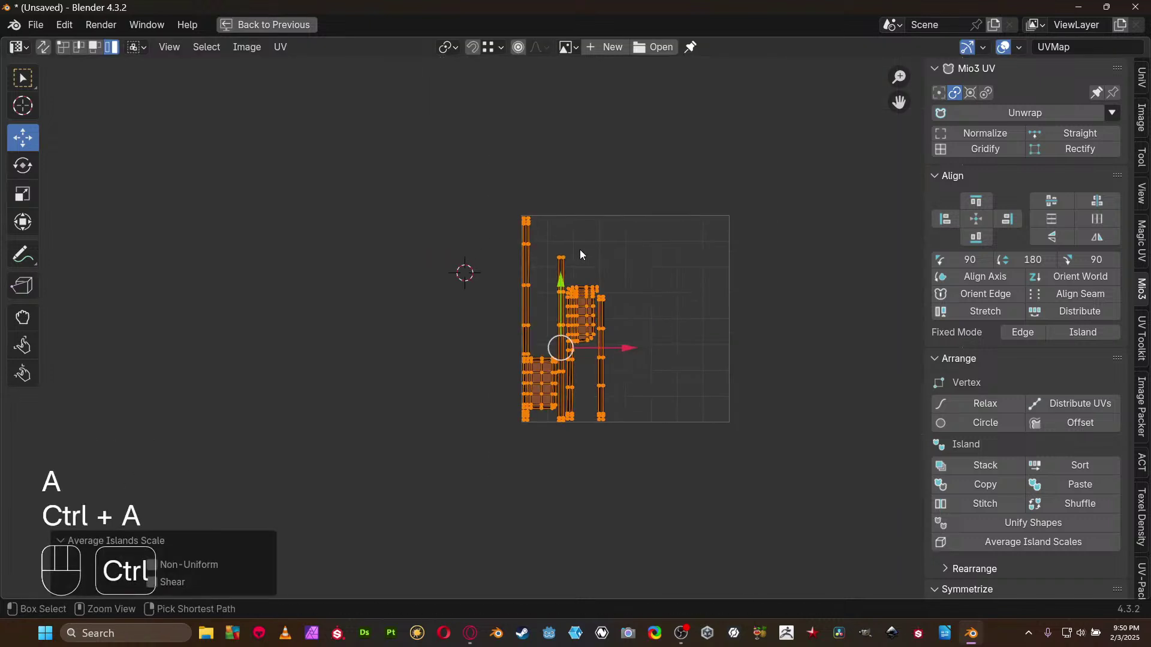
Step: Pack all of the frame's UV islands with a scaled margin of 0.064
key("ctrl+p")
key("Return")
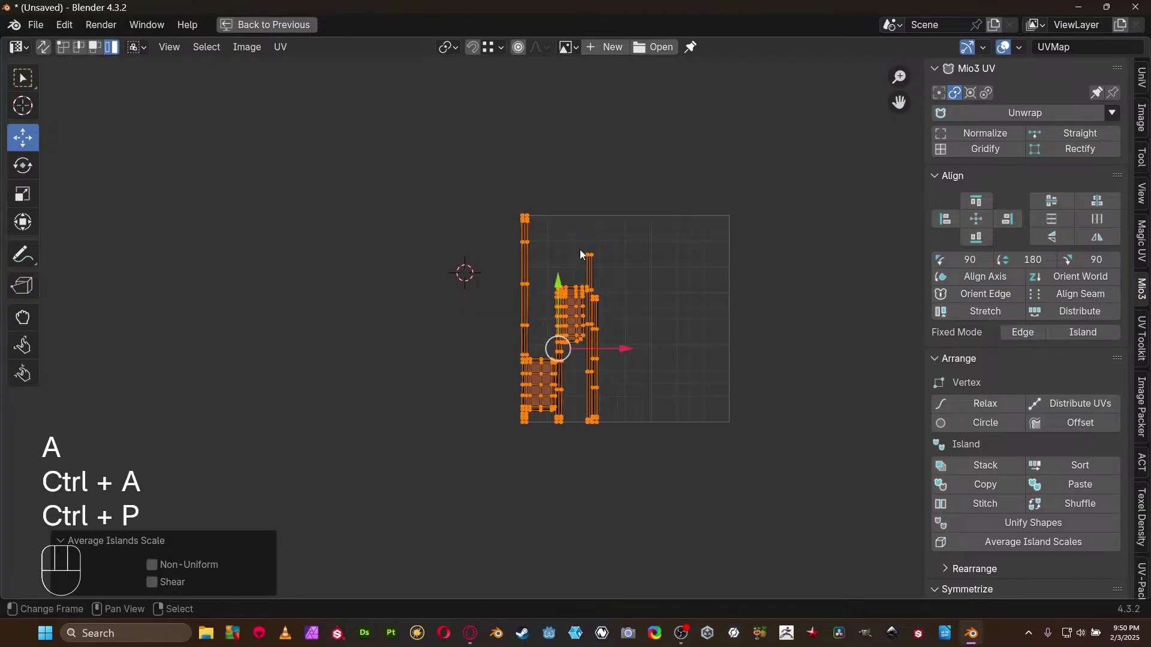
scroll(683, 336, "up", 3)
scroll(543, 336, "up", 2)
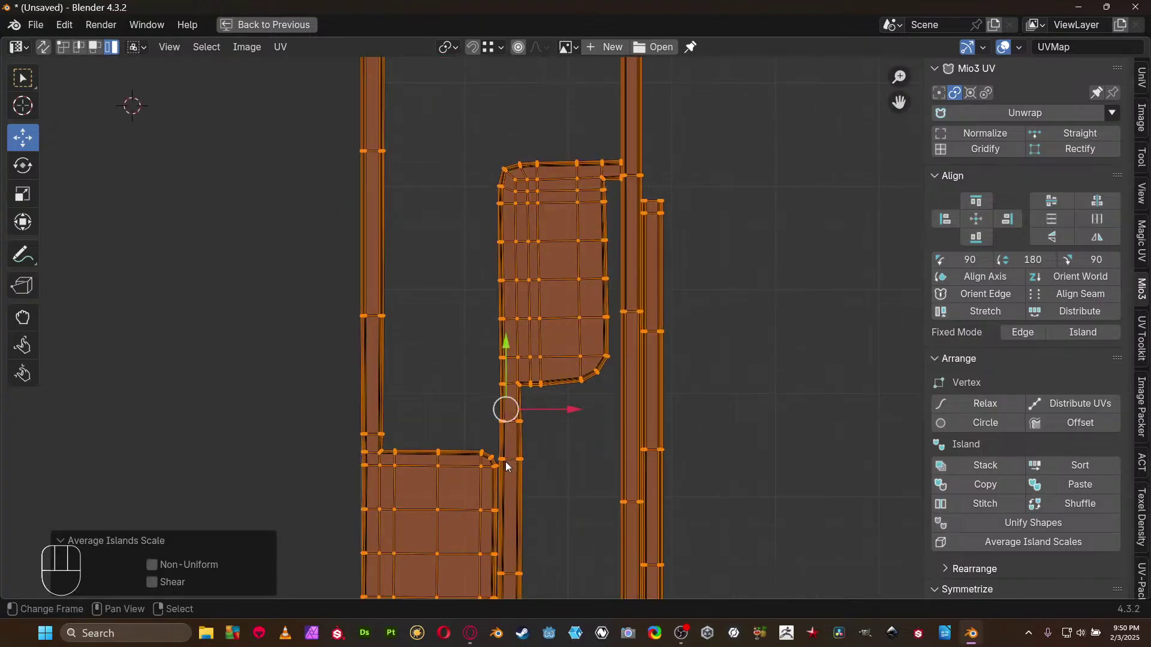
key("ctrl+p")
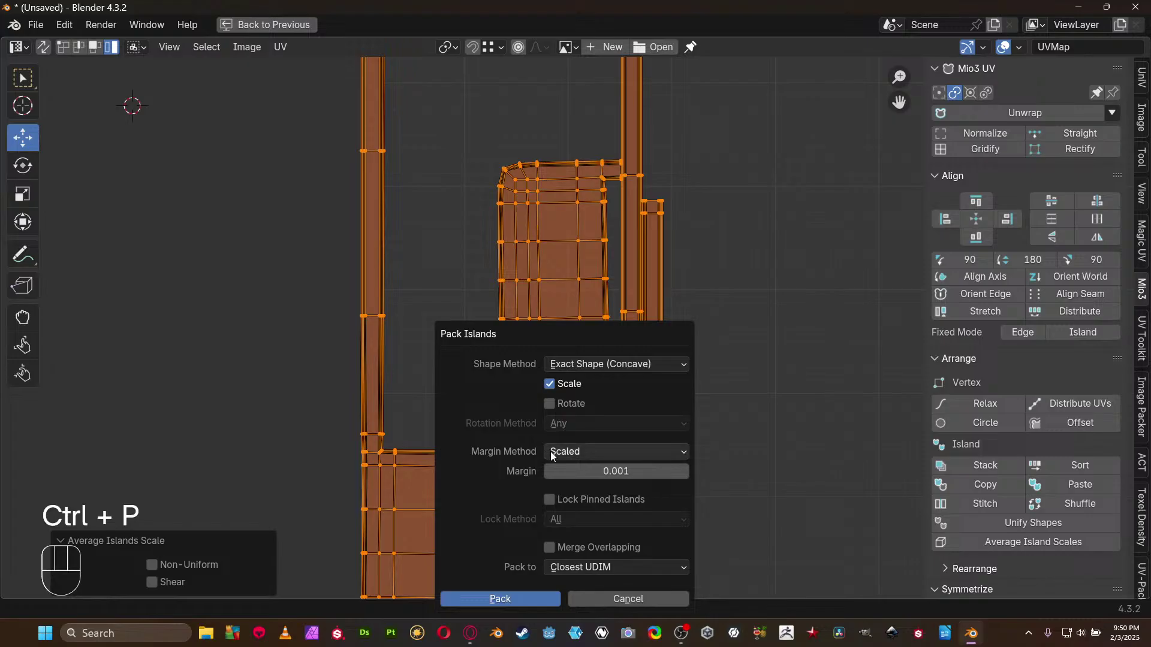
left_click(595, 474)
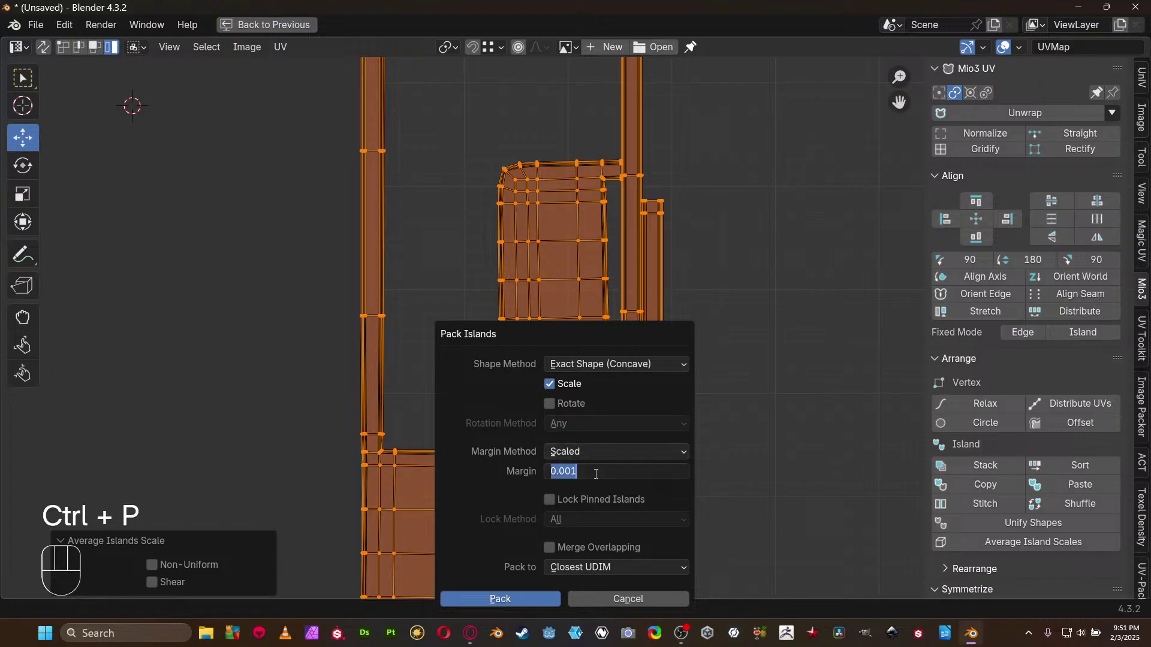
type("0.064")
key("Return")
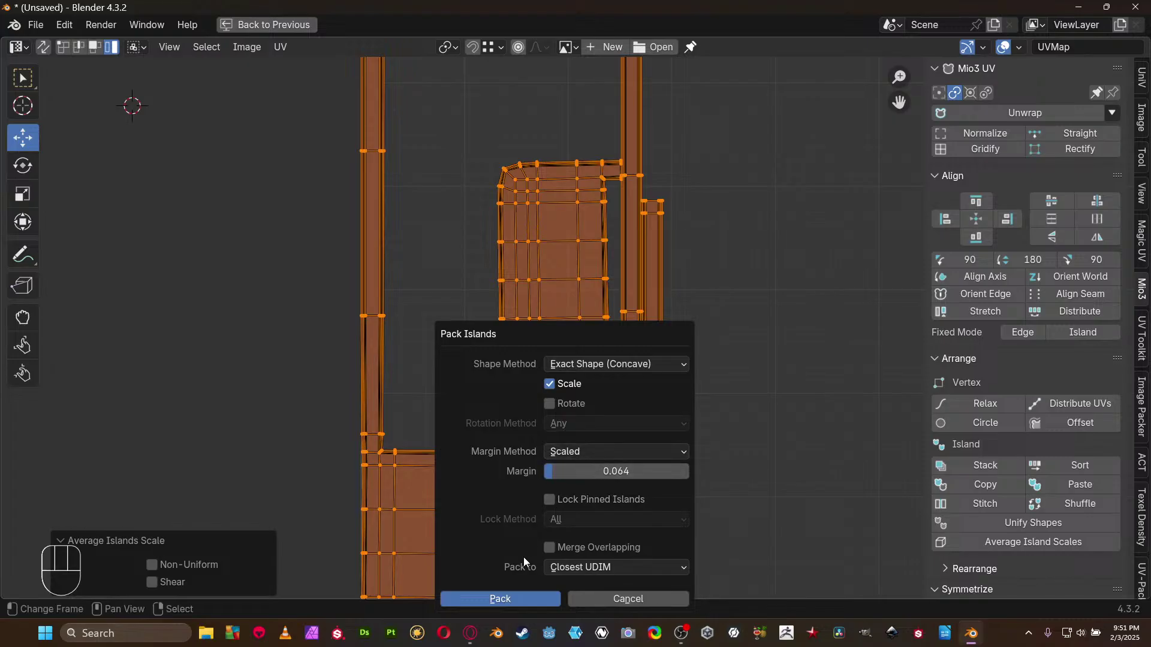
left_click(516, 593)
scroll(595, 355, "down", 4)
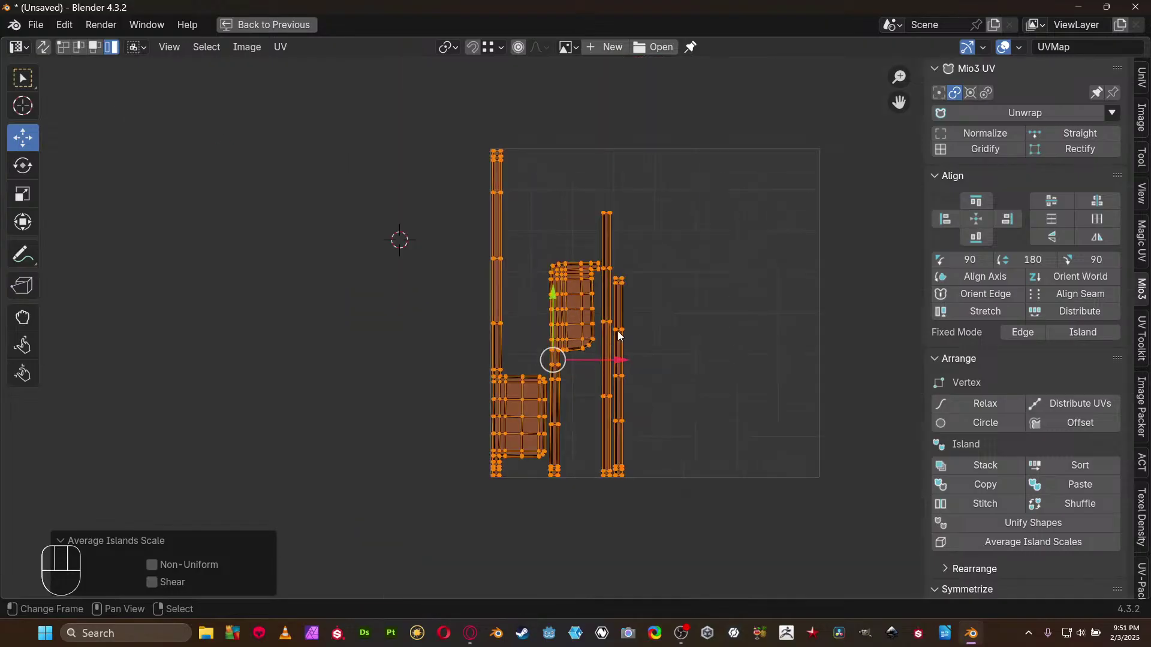
Step: Return the frame to Object Mode and unhide all the metal parts in a maximized 3D viewport
key("ctrl+space")
key("Tab")
left_click(227, 120)
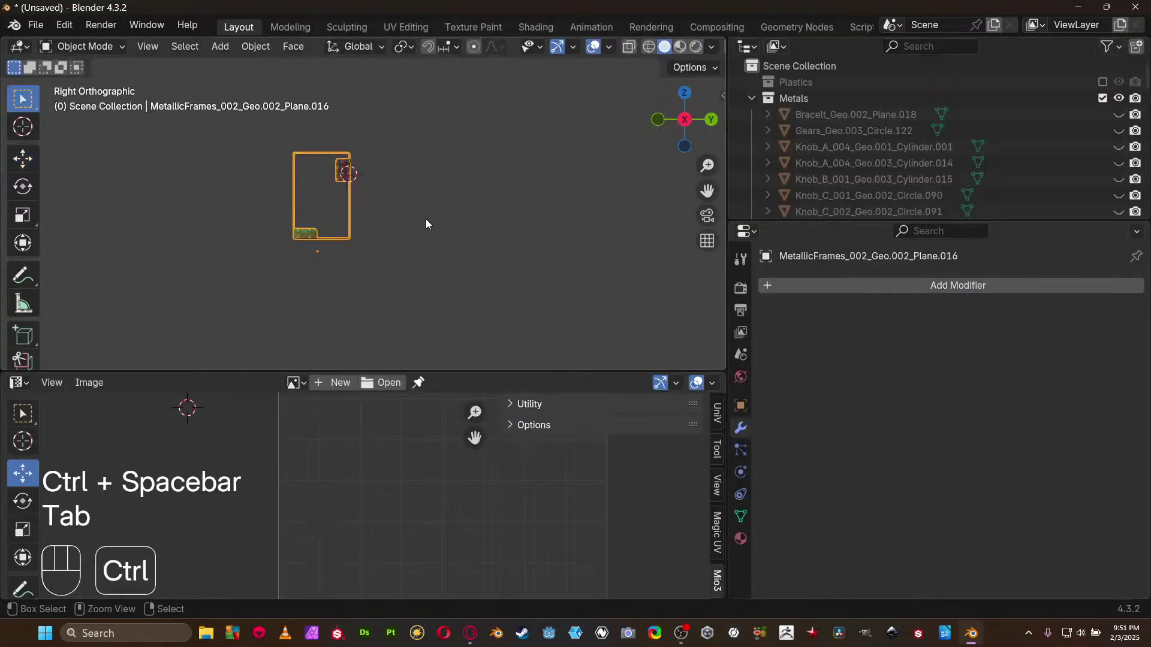
key("ctrl+space")
scroll(363, 279, "up", 6)
middle_click_drag(358, 286, 459, 300)
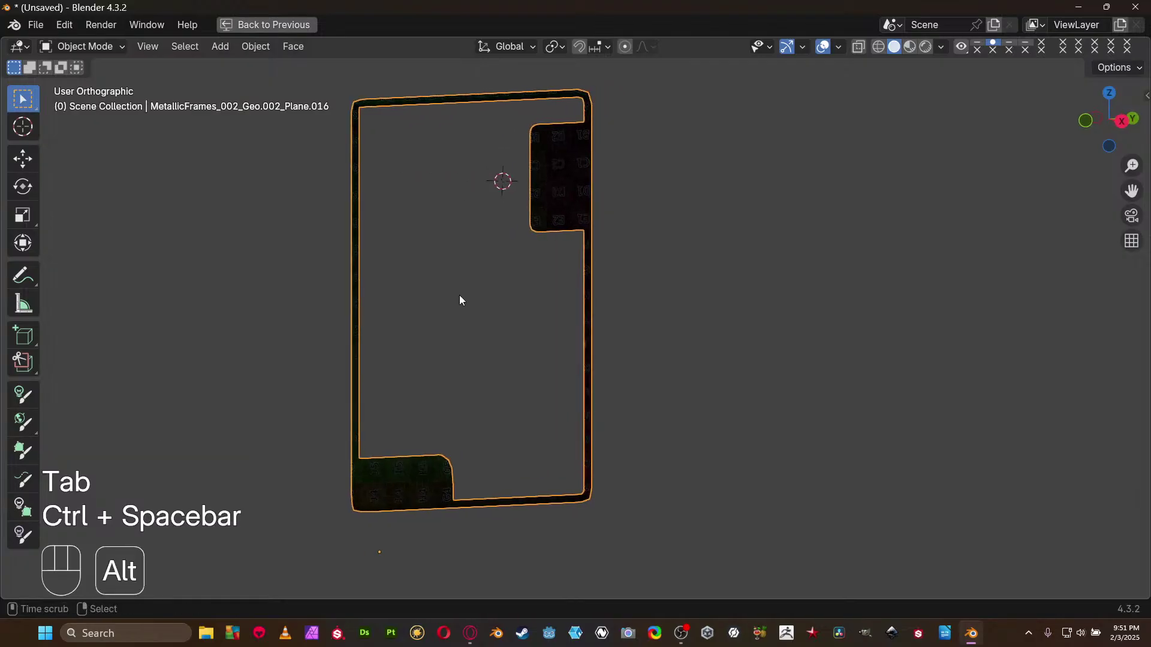
key("alt+h")
Step: Inspect the knobs, plates and remaining frames from several sides, selecting individual parts to check their UV state
scroll(482, 283, "down", 4)
middle_click_drag(502, 270, 511, 295)
right_click(565, 333)
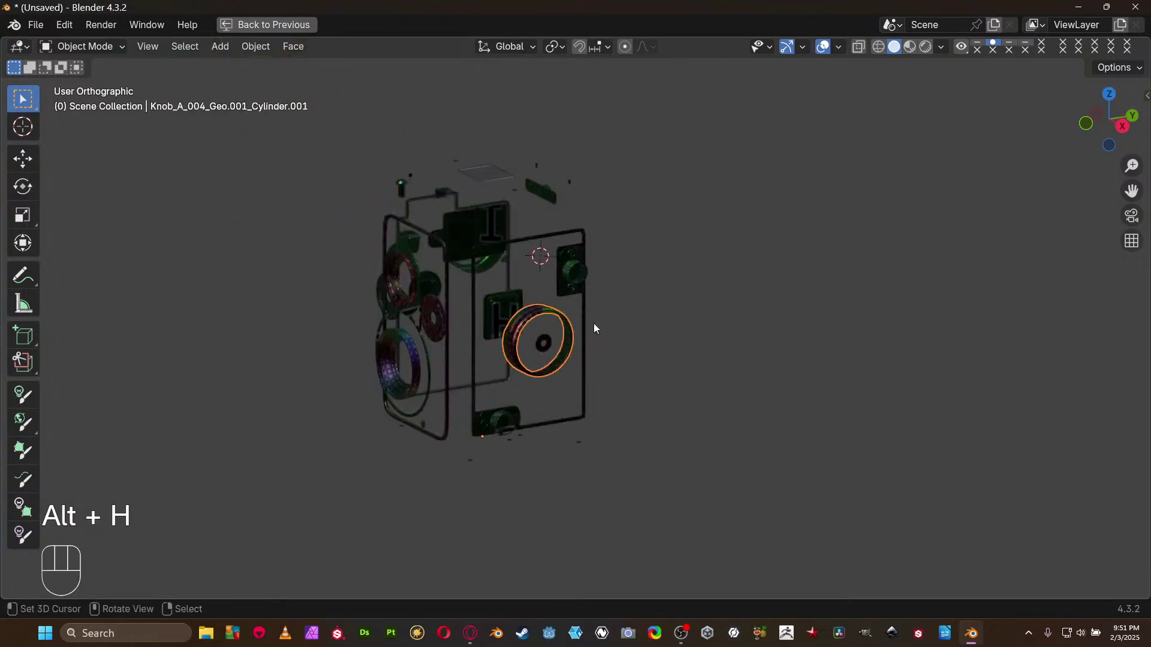
right_click(594, 323)
right_click(573, 314)
right_click(585, 316)
middle_click_drag(585, 316, 755, 351)
right_click(613, 325)
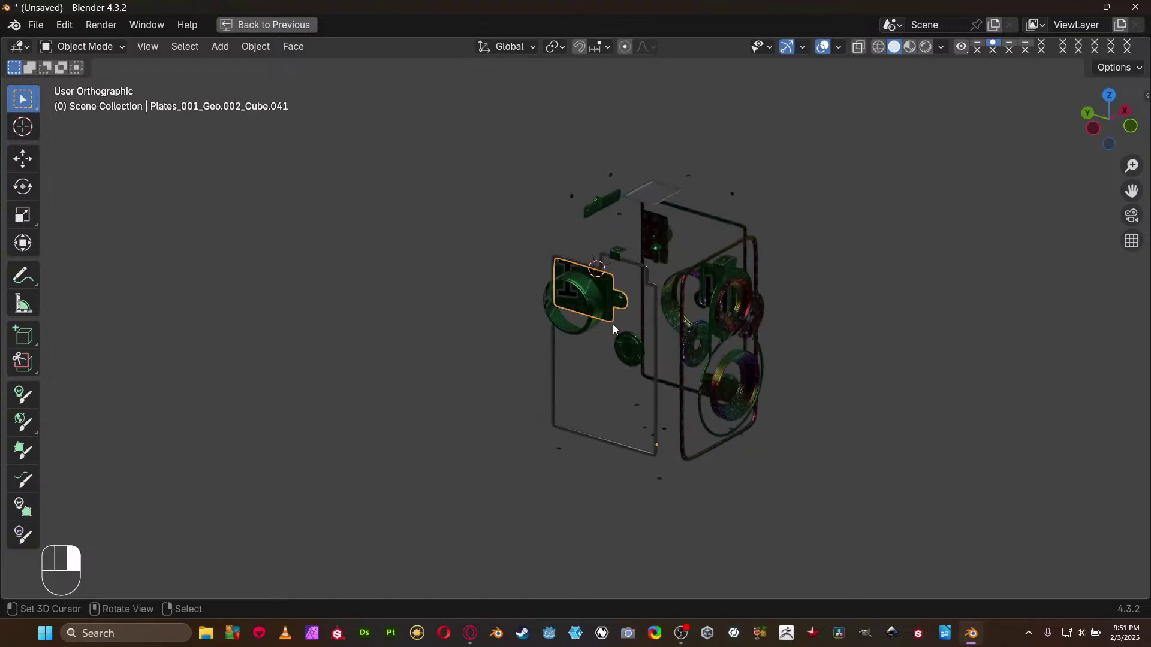
right_click(560, 363)
middle_click_drag(572, 368, 479, 379)
middle_click_drag(478, 379, 384, 329)
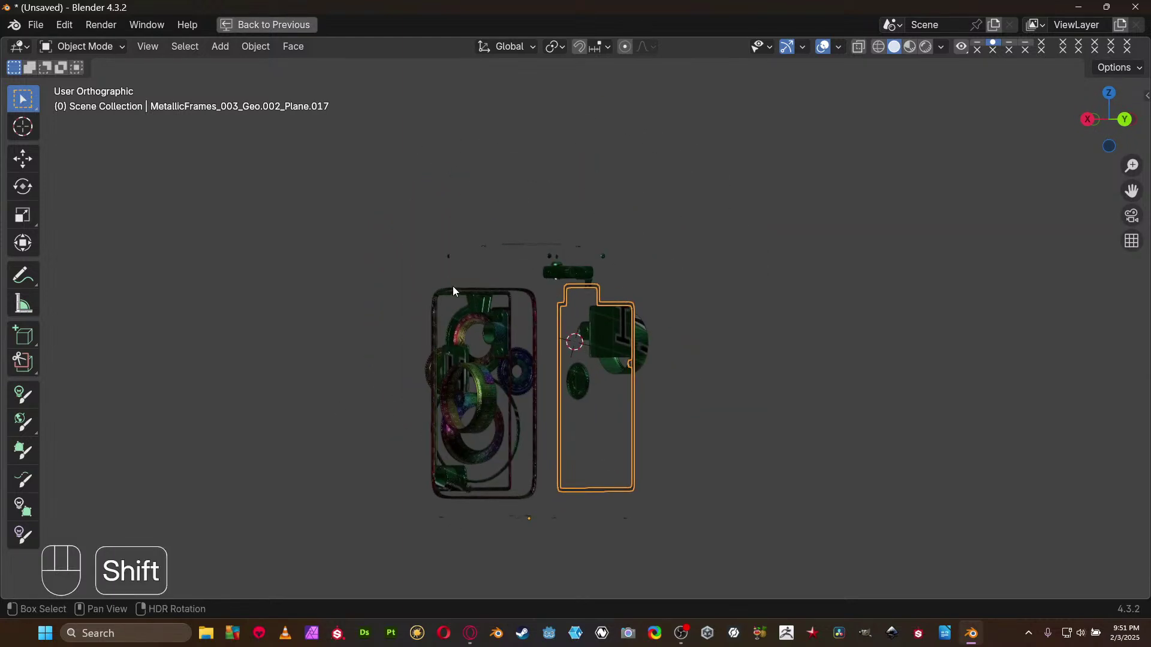
middle_click_drag(476, 277, 361, 318, "shift")
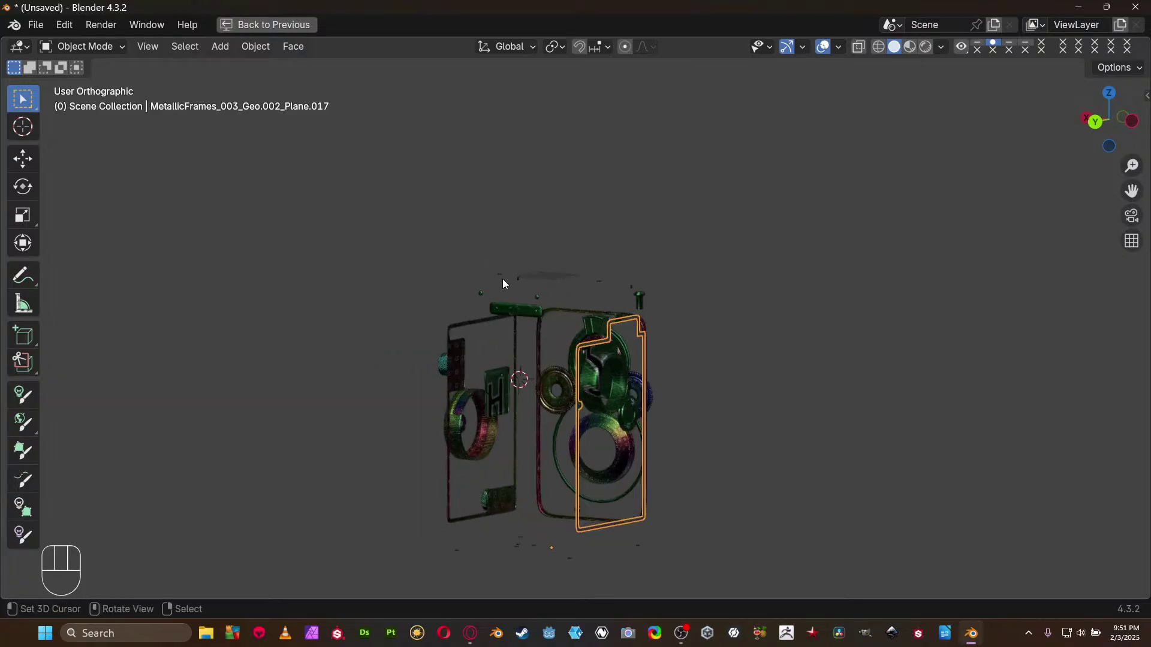
Step: Select the small pop-up pin above the frames and open it in Edit Mode with edge selection
left_click(640, 299)
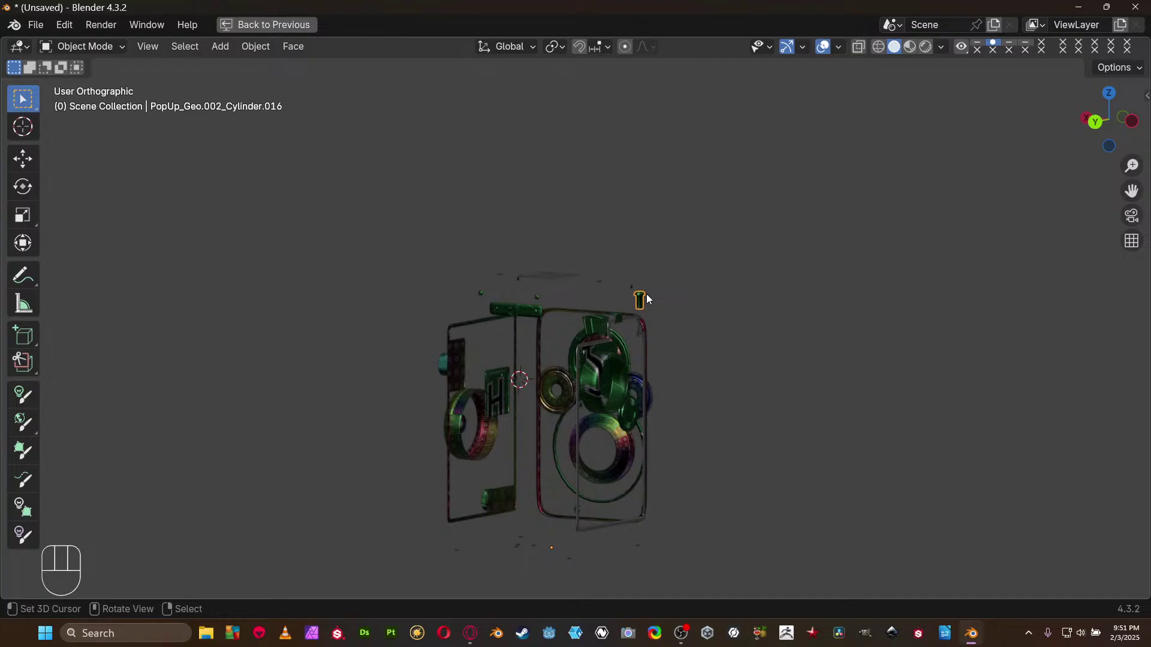
key("KP_Decimal")
key("Tab")
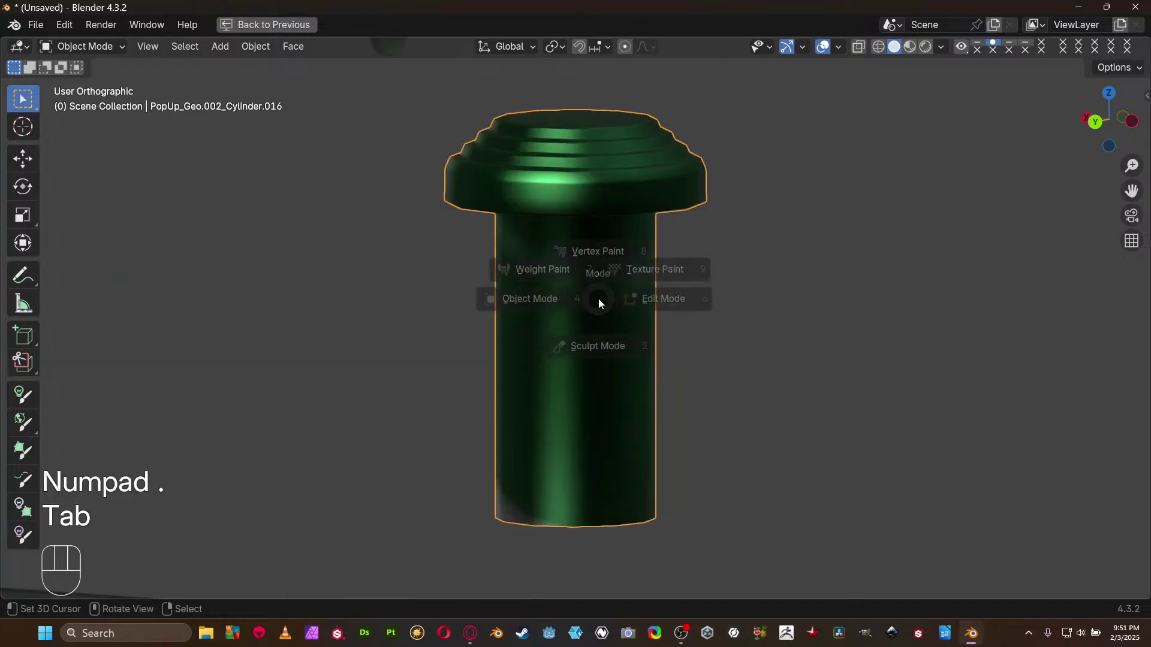
left_click(728, 309)
middle_click_drag(753, 329, 361, 248)
key("1")
key("2")
scroll(537, 179, "up", 3)
Step: Mark seams on the loop where the shaft meets the head, the head's lower outer rim and the top cap's edge
middle_click_drag(537, 180, 536, 357, "shift")
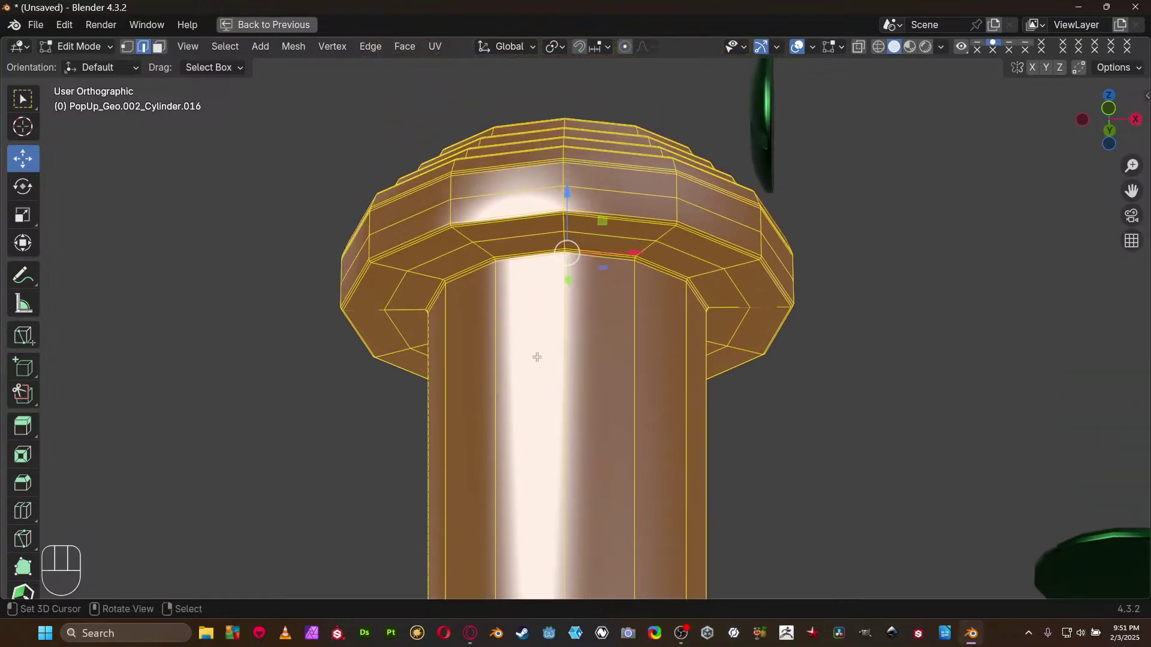
scroll(536, 358, "up", 3)
left_click(579, 199, "alt")
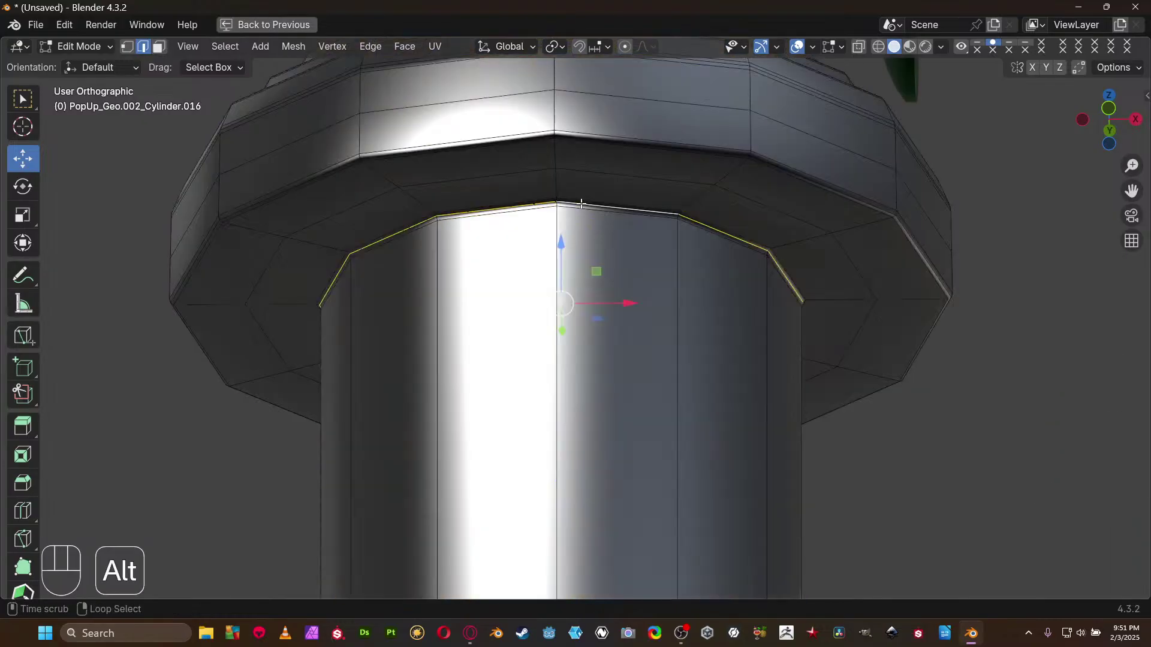
left_click(581, 138, "alt+shift")
middle_click_drag(581, 138, 565, 246)
right_click(555, 193, "alt+shift")
scroll(557, 207, "down", 5)
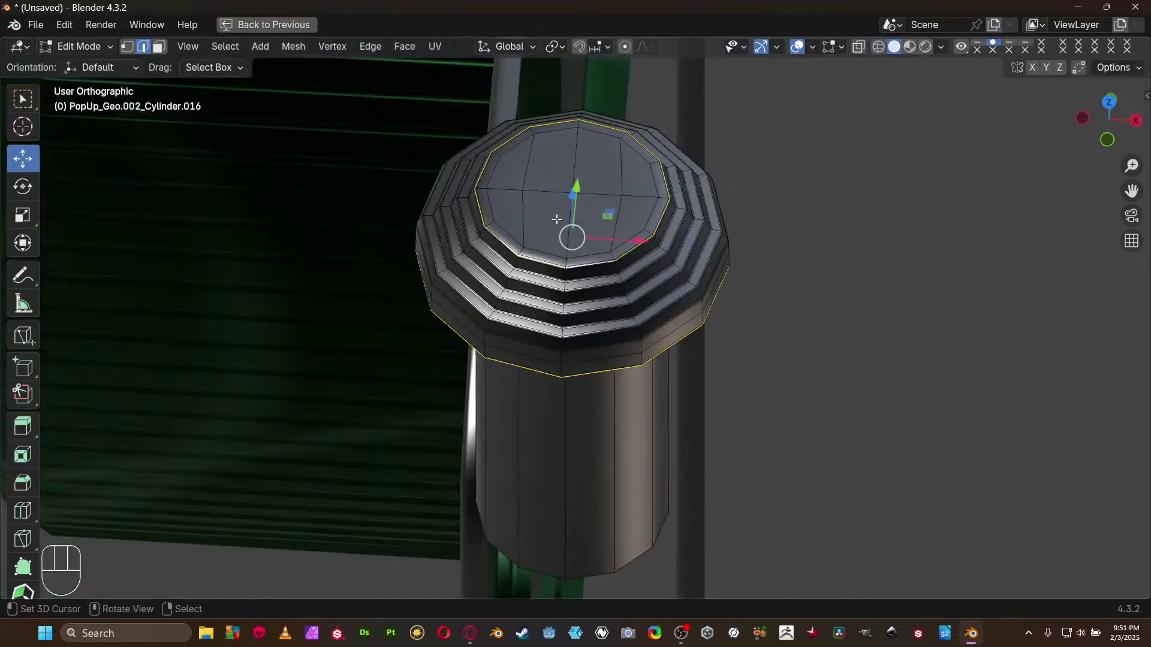
key("ctrl+e")
left_click(574, 326)
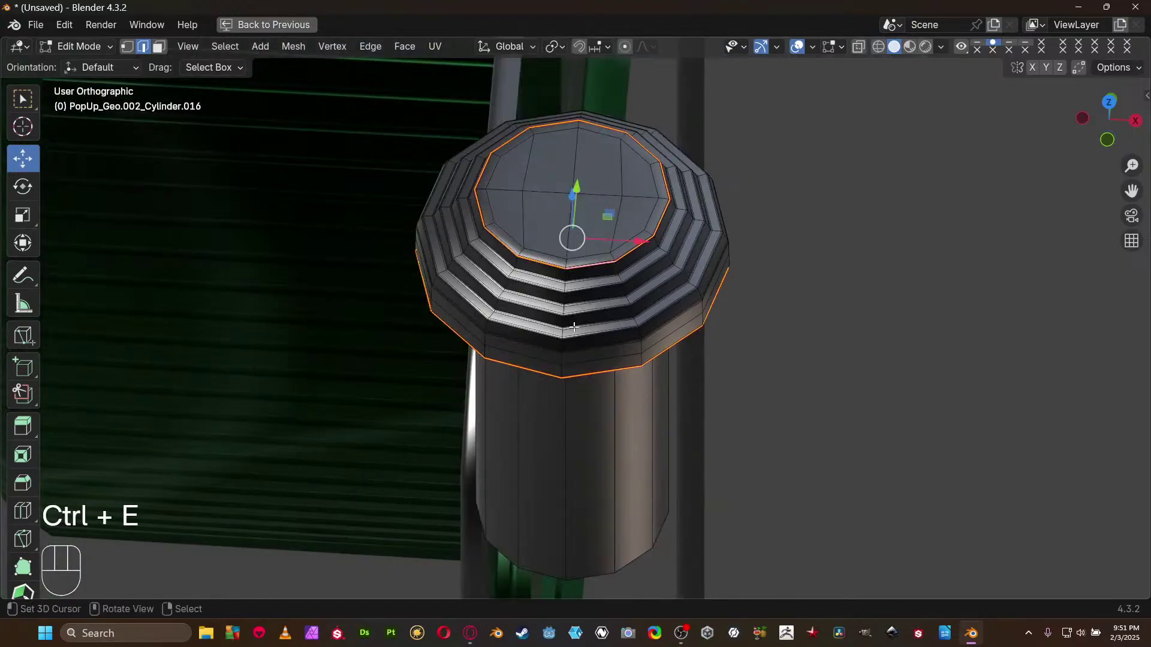
Step: Mark a lengthwise seam from the top cap's rim down the side of the pin's head and along its shaft
mouse_move(566, 335)
middle_mouse_down()
mouse_move(571, 252)
mouse_move(575, 347)
middle_mouse_up()
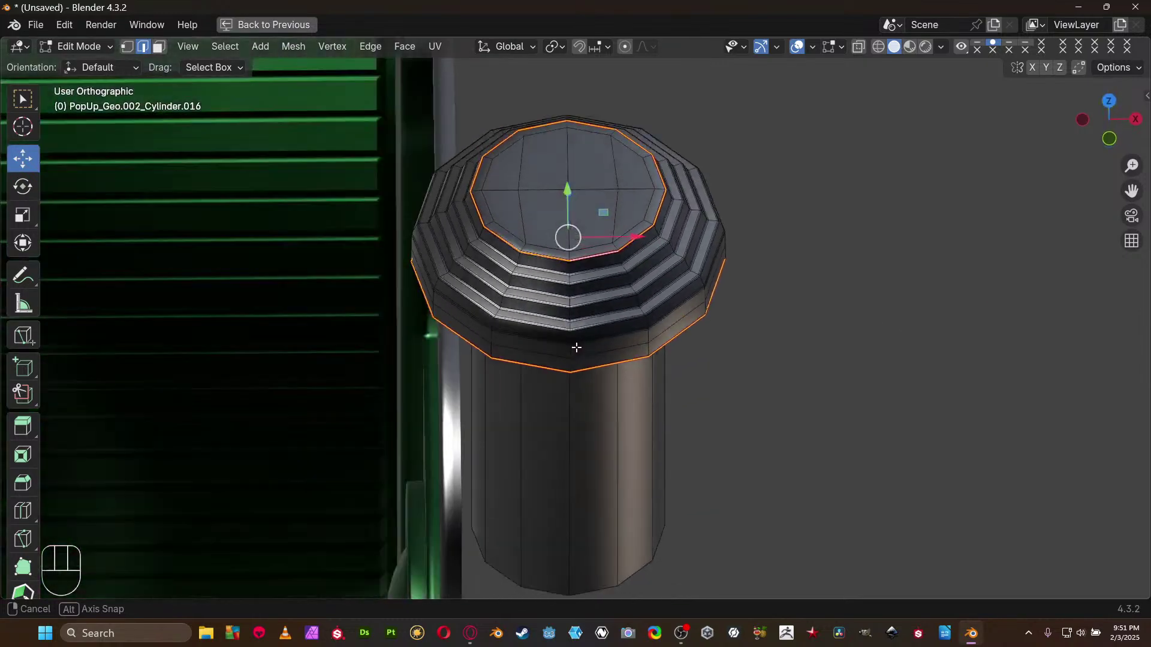
scroll(571, 313, "up", 9)
middle_click_drag(552, 167, 606, 369, "shift")
scroll(606, 339, "up", 2)
right_click(601, 217)
scroll(617, 335, "down", 6)
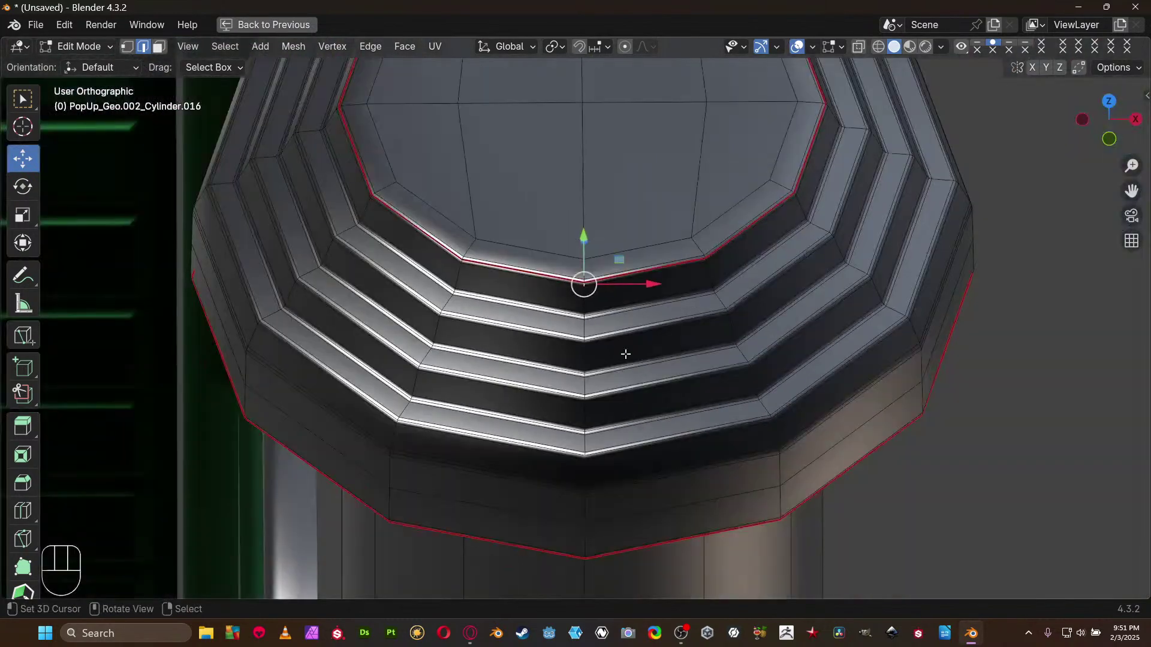
middle_click_drag(588, 506, 586, 355, "shift")
right_click(577, 455, "ctrl")
scroll(576, 454, "down", 6)
middle_click_drag(577, 452, 587, 275)
key("ctrl+e")
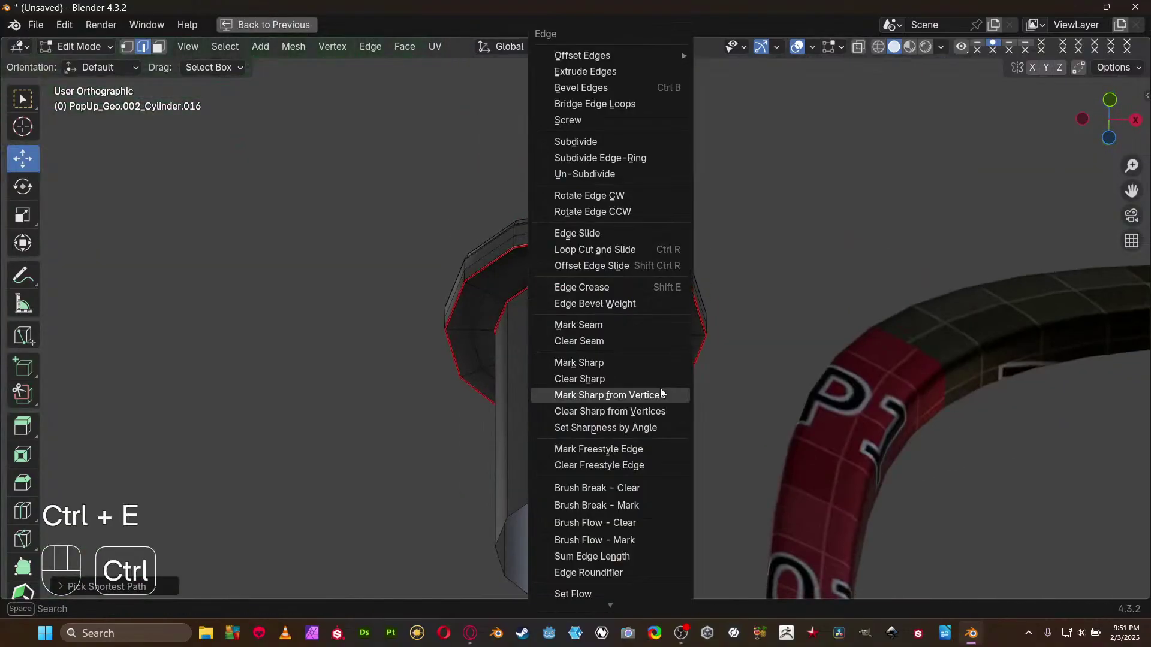
left_click(635, 330)
Step: Unwrap the whole pin and show its islands in a maximized UV editor
key("a")
left_click(649, 254)
key("u")
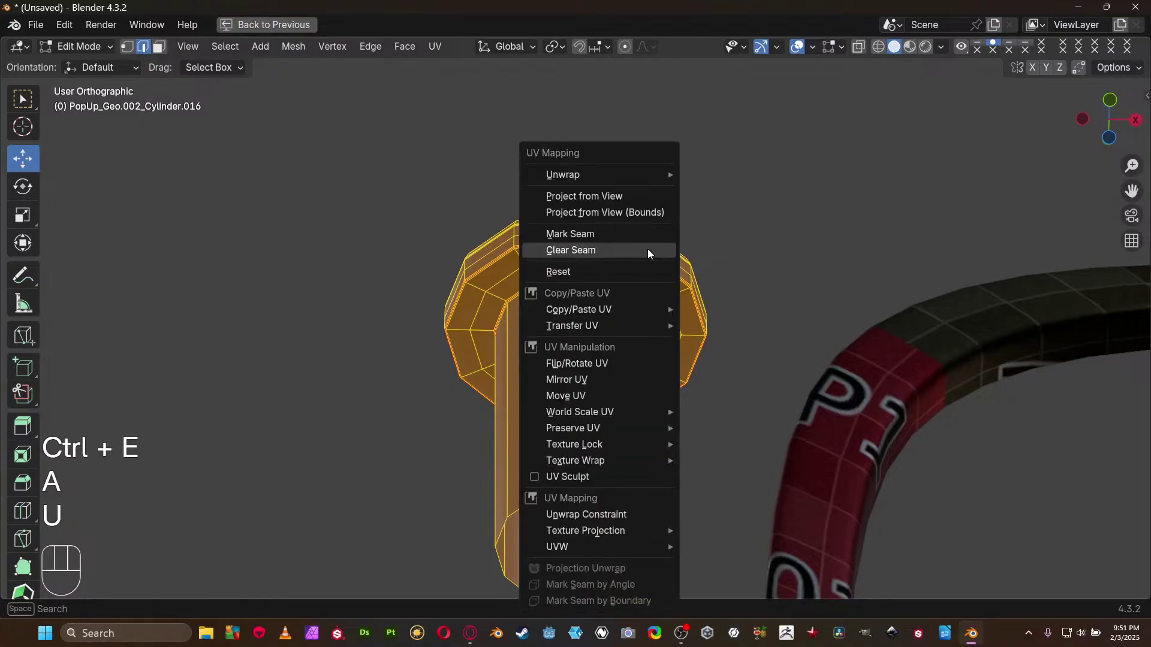
mouse_move(648, 176)
left_click(734, 209)
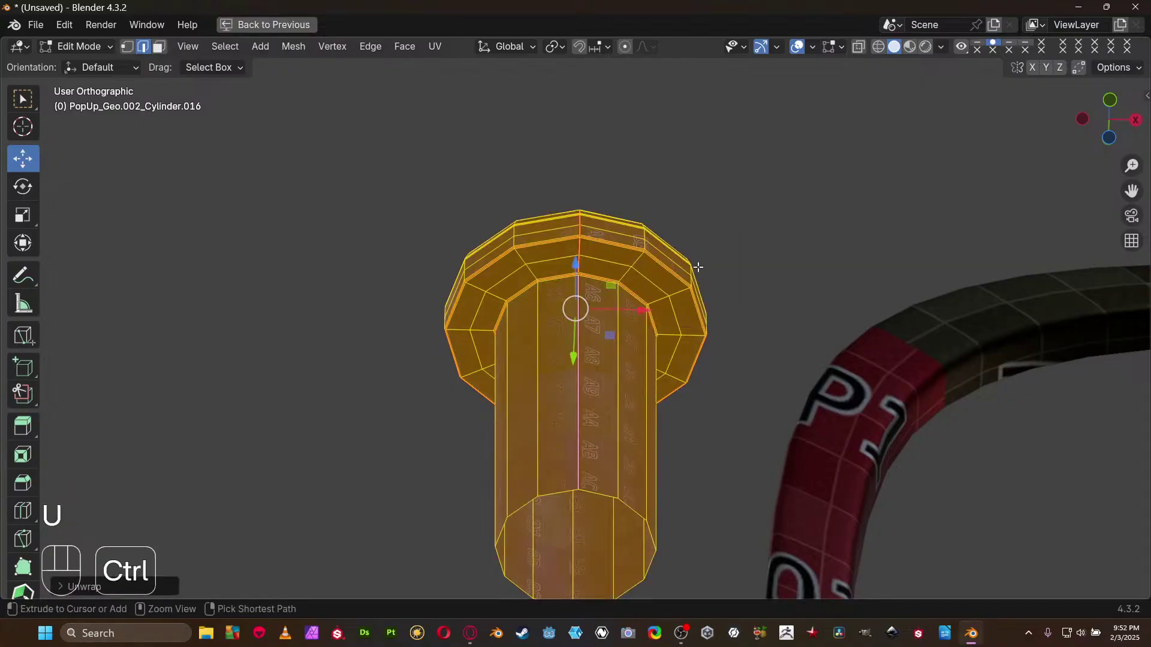
key("ctrl+space")
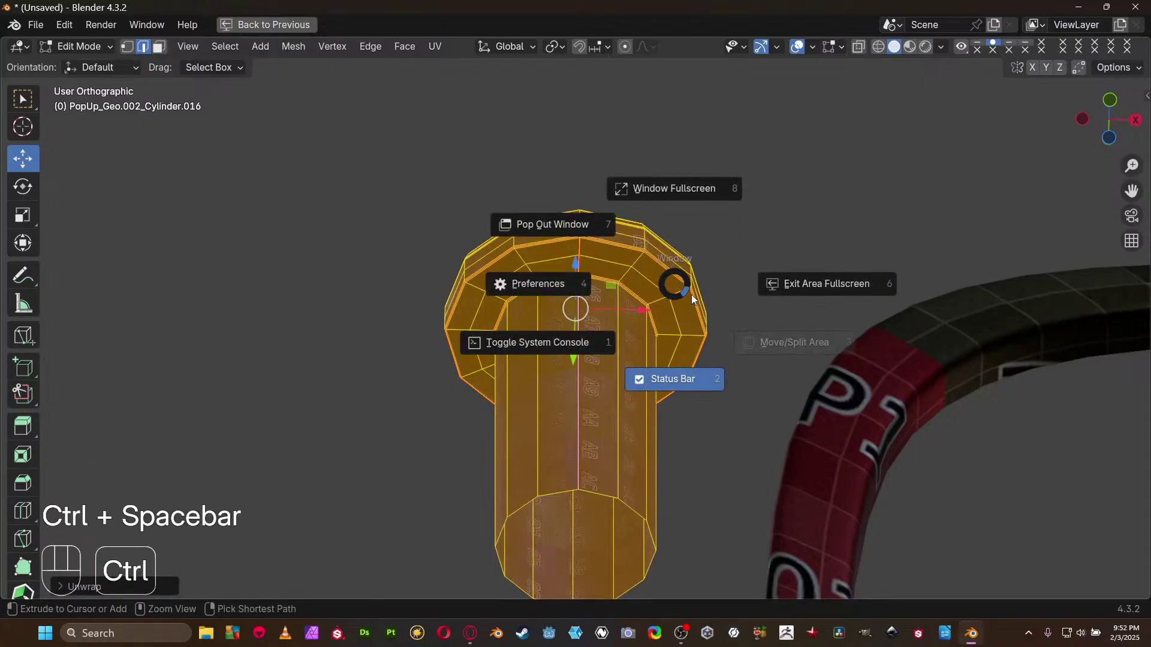
left_click(683, 294)
key("ctrl+space")
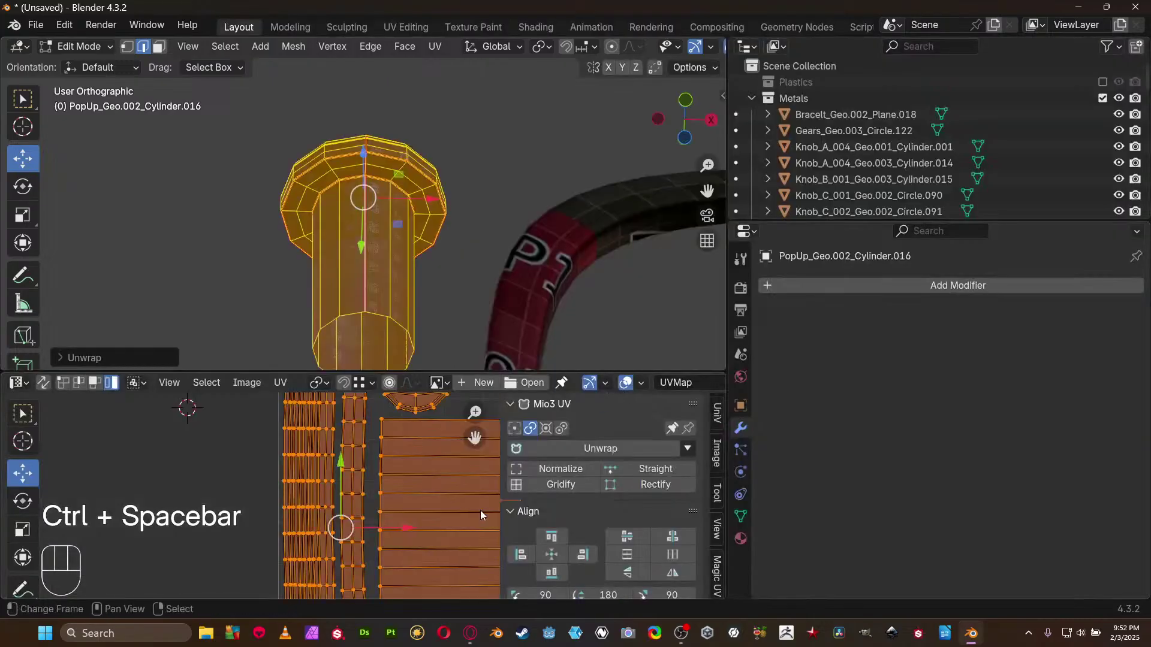
key("ctrl+space")
Step: Try straightening all of the pin's islands at once in island selection mode, then undo it
key("ctrl+Tab")
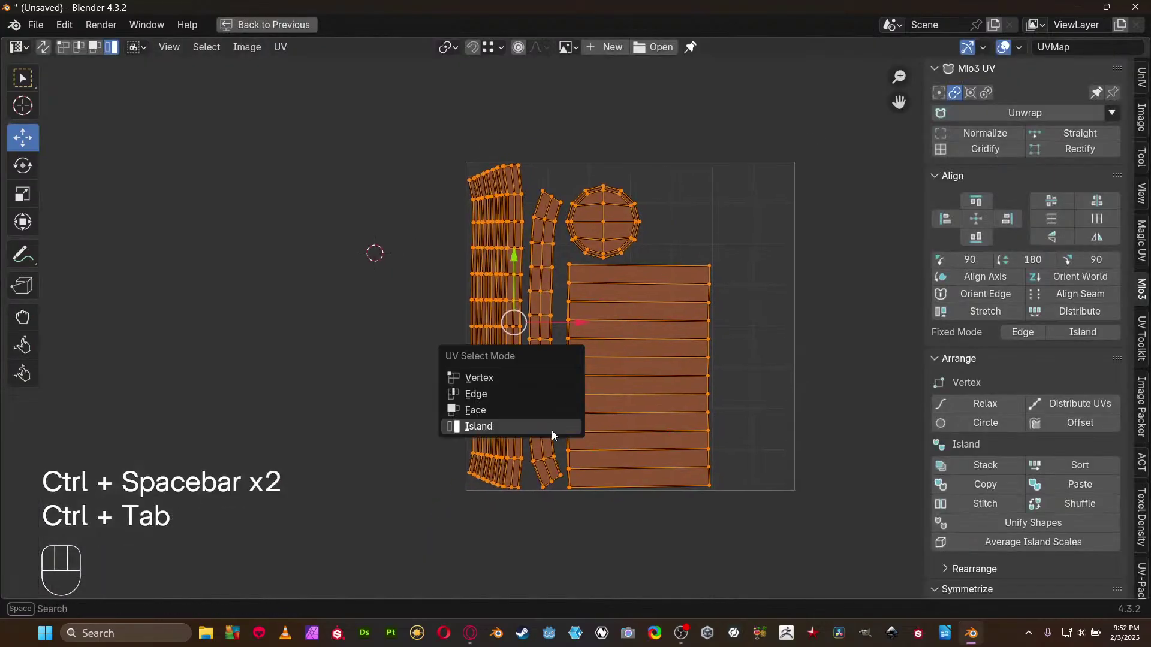
left_click(552, 427)
key("shift+q")
key("ctrl+z")
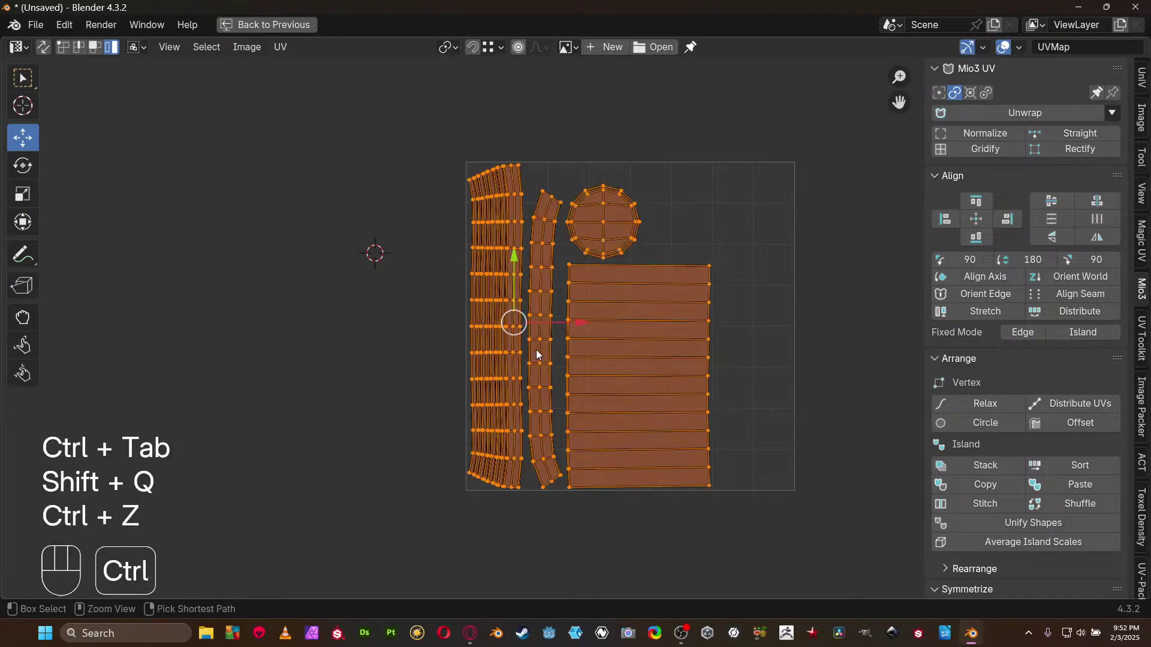
Step: Straighten the stepped head strip, the narrow underside strip and the wide shaft island one at a time
left_click(516, 351)
key("shift+q")
left_click(526, 346)
key("shift+q")
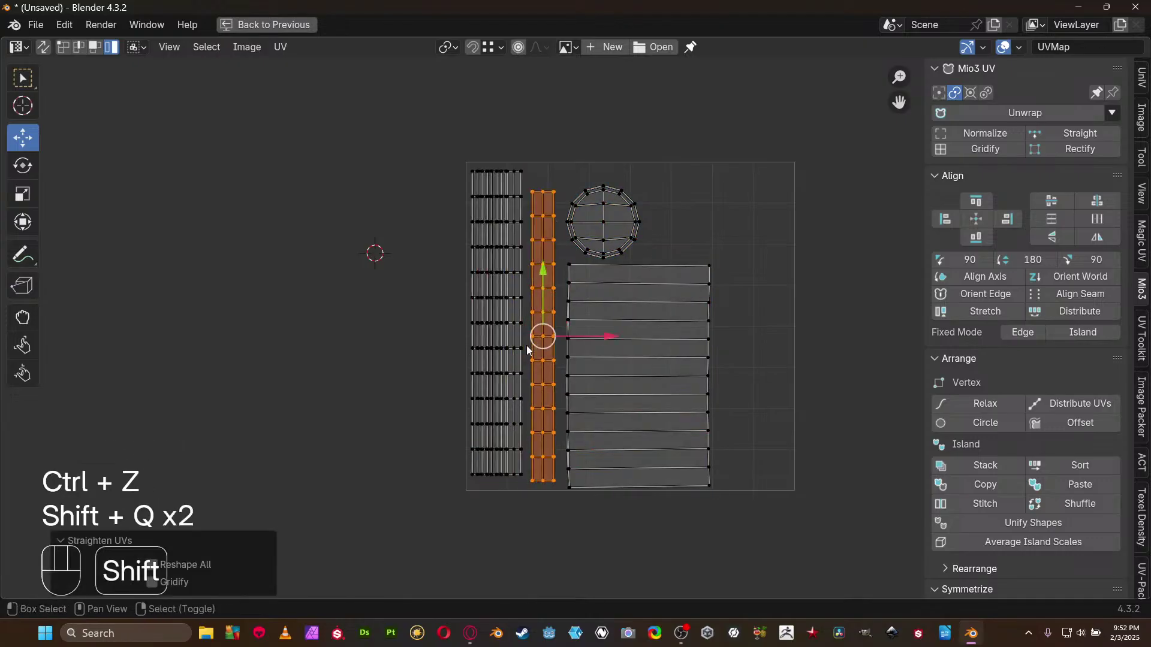
left_click(618, 361)
key("shift+q")
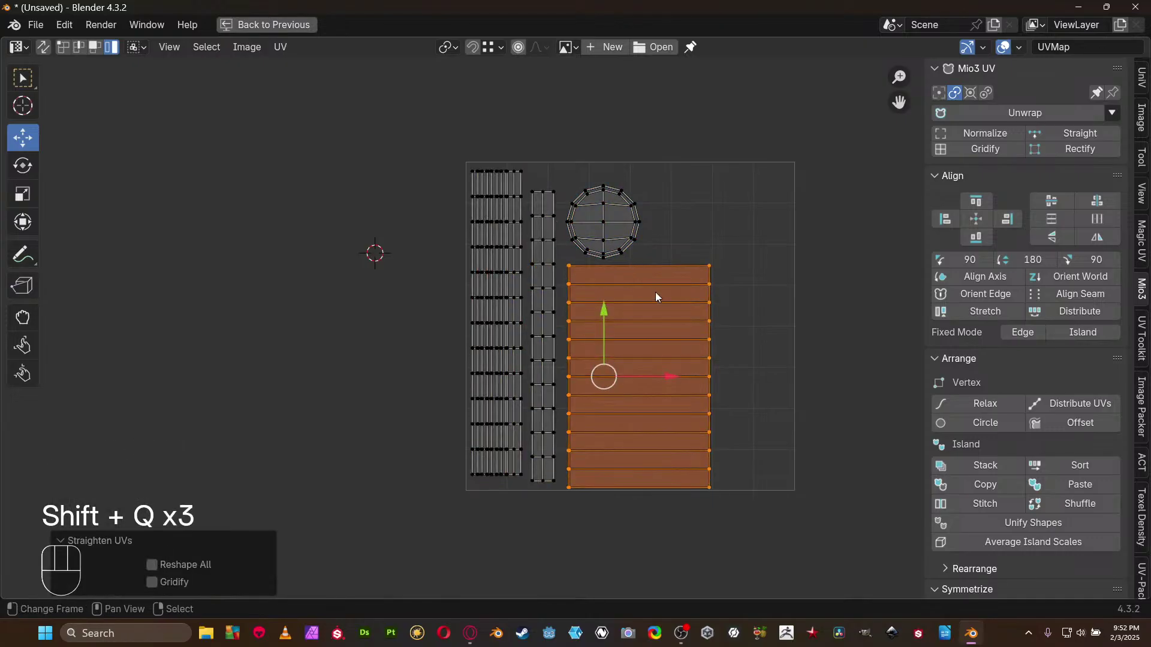
Step: Average the scale of all the pin's islands and pack them into the UV square
key("a")
key("ctrl+a")
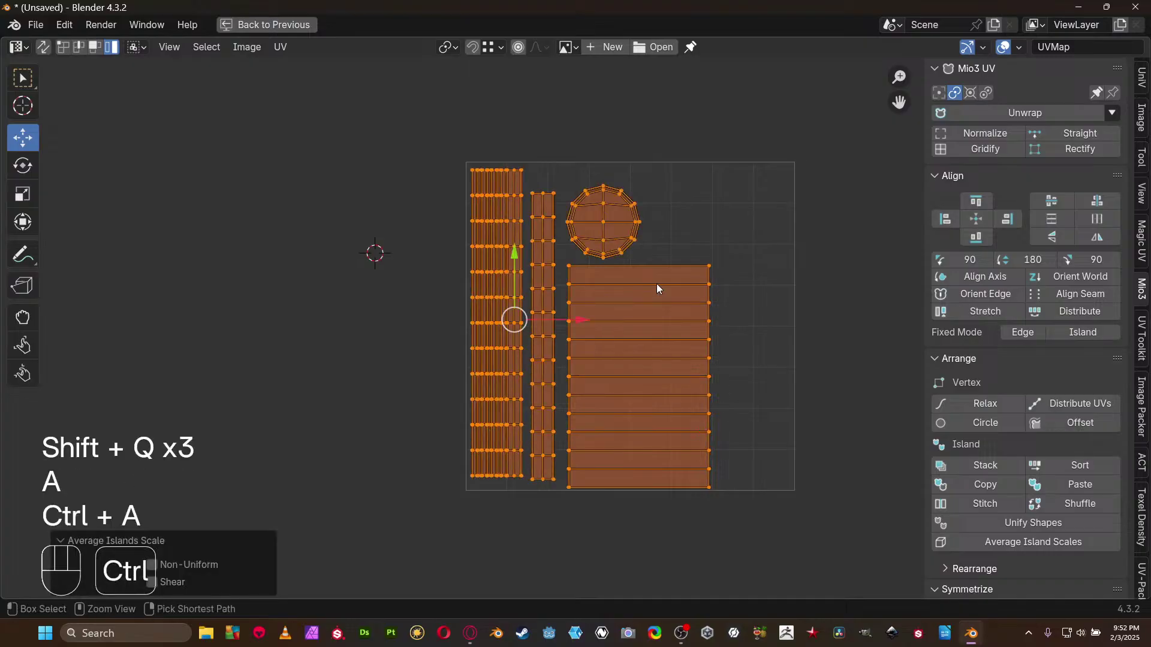
key("ctrl+p")
key("Return")
Step: Return the pin to Object Mode and view it in the maximized 3D viewport
key("ctrl+space")
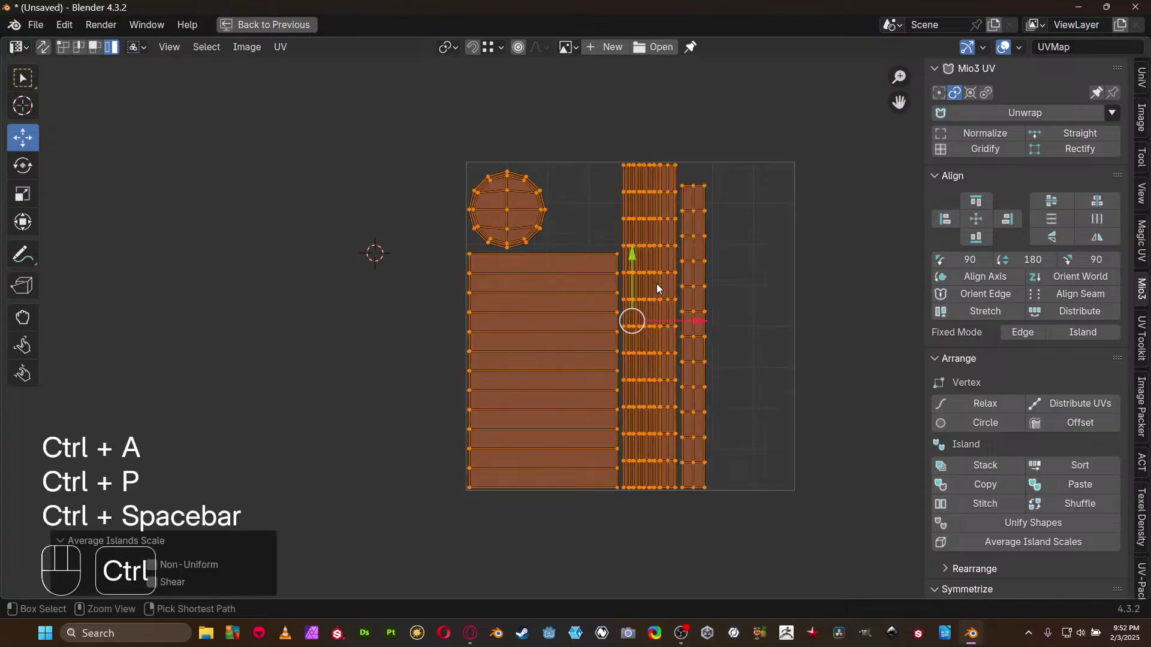
key("ctrl+p")
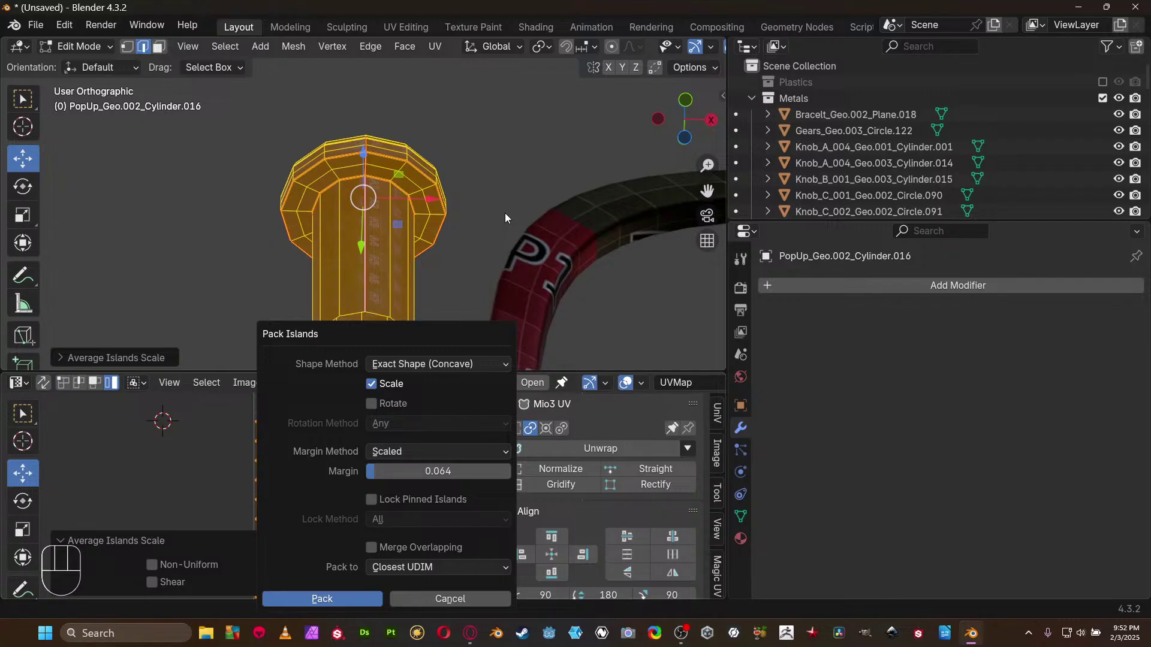
key("Tab")
key("ctrl+space")
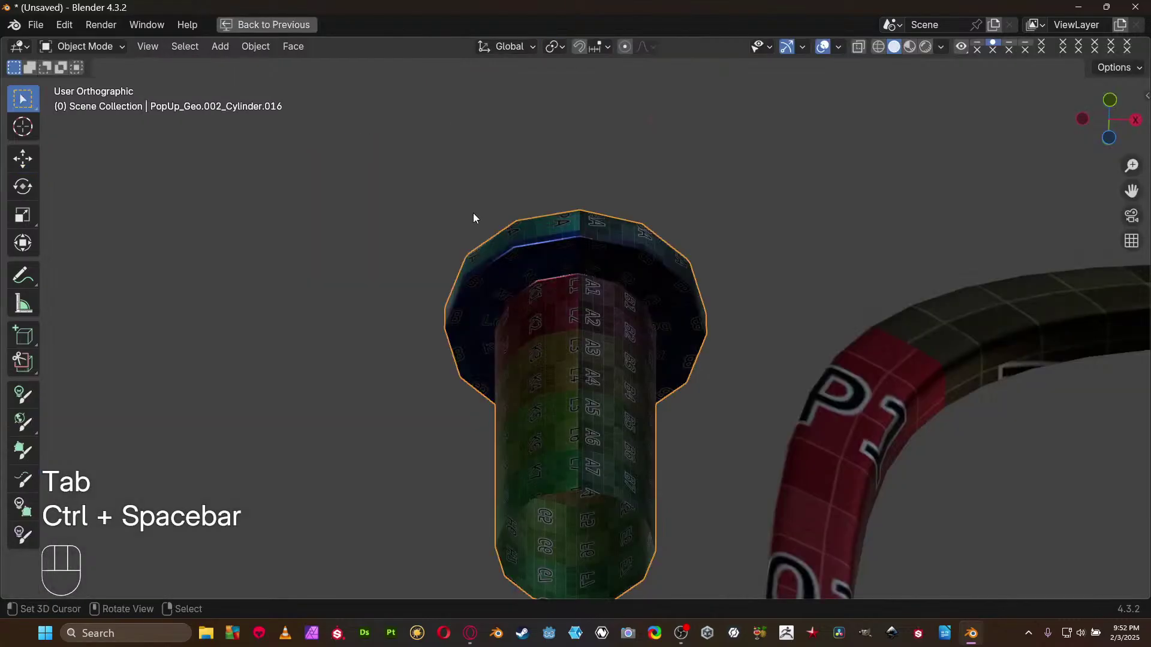
Step: Look over the metal parts of the camera model to find the next piece to unwrap
scroll(473, 214, "down", 5)
middle_click_drag(579, 278, 770, 371)
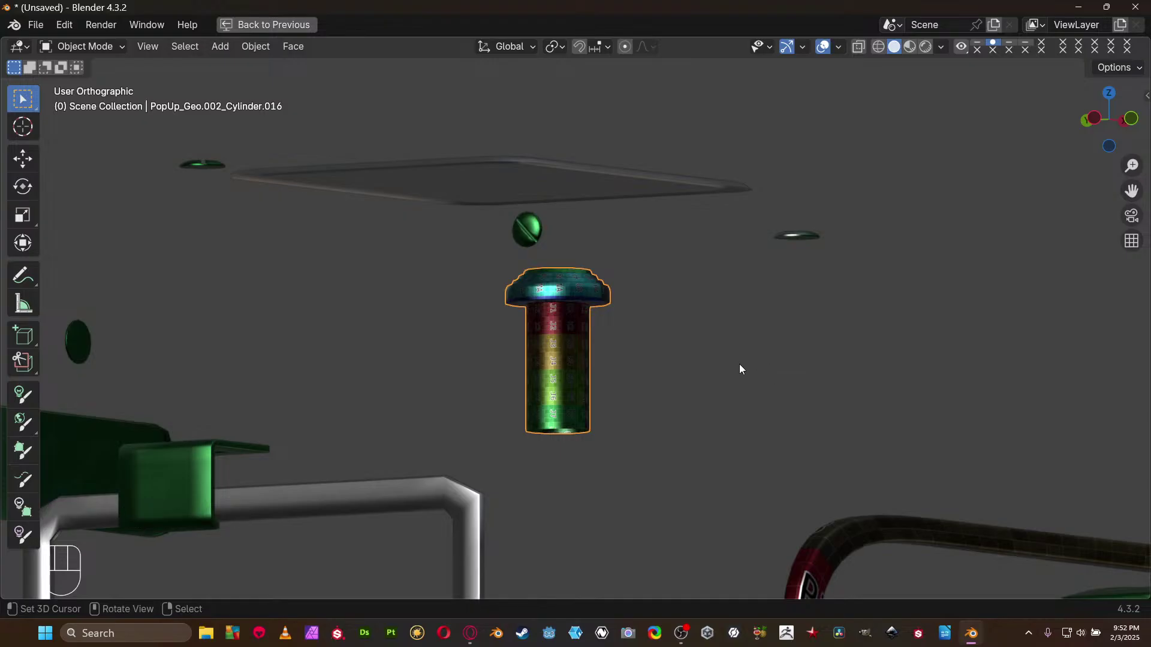
middle_click_drag(728, 361, 750, 414)
scroll(750, 415, "down", 4)
middle_click_drag(590, 396, 451, 312)
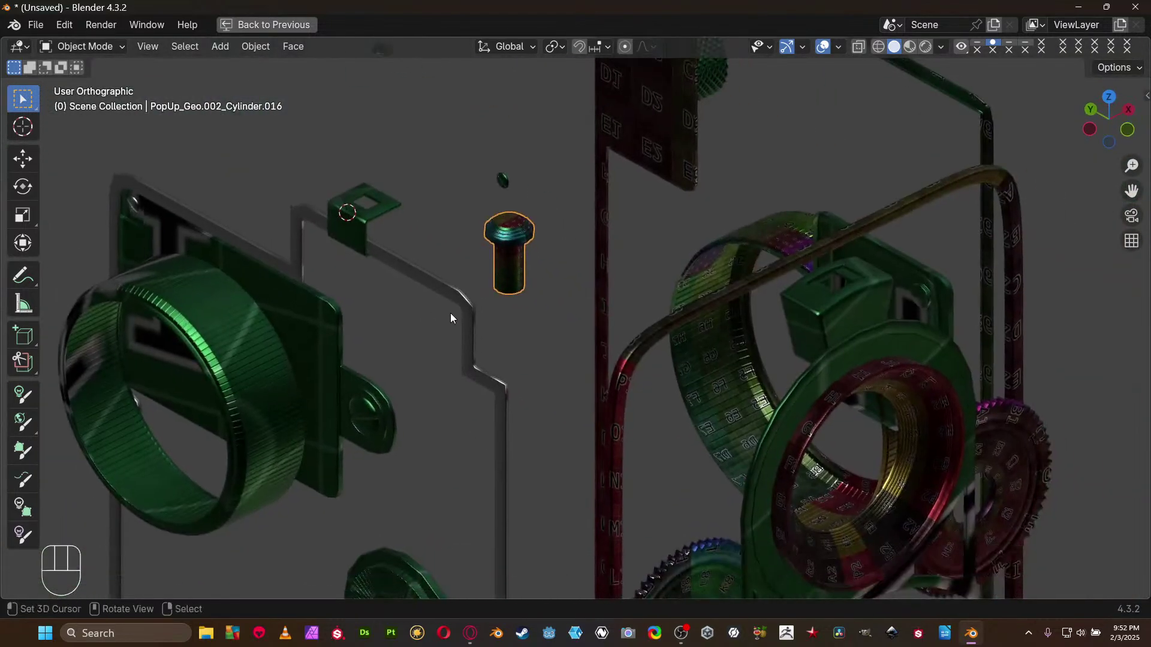
scroll(448, 352, "down", 5)
middle_click_drag(448, 354, 560, 361)
middle_click_drag(530, 403, 558, 333, "shift")
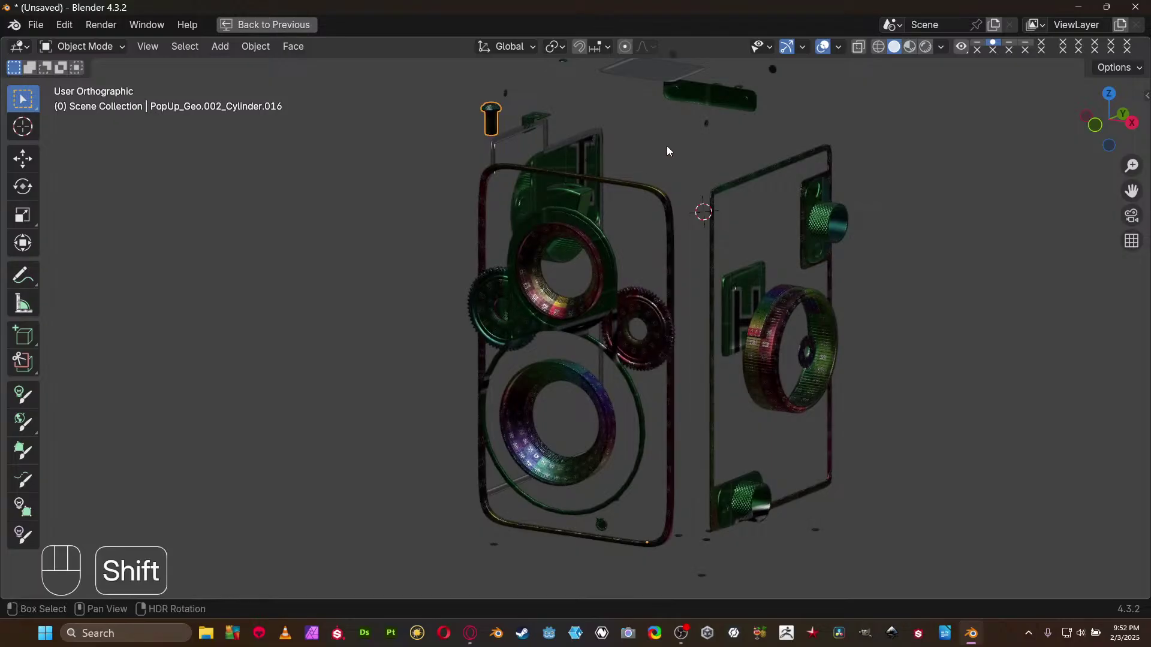
middle_click_drag(666, 145, 612, 286, "shift")
Step: Select a small loose slotted screw and examine it and the other screws around the narrow plate
left_click(721, 208)
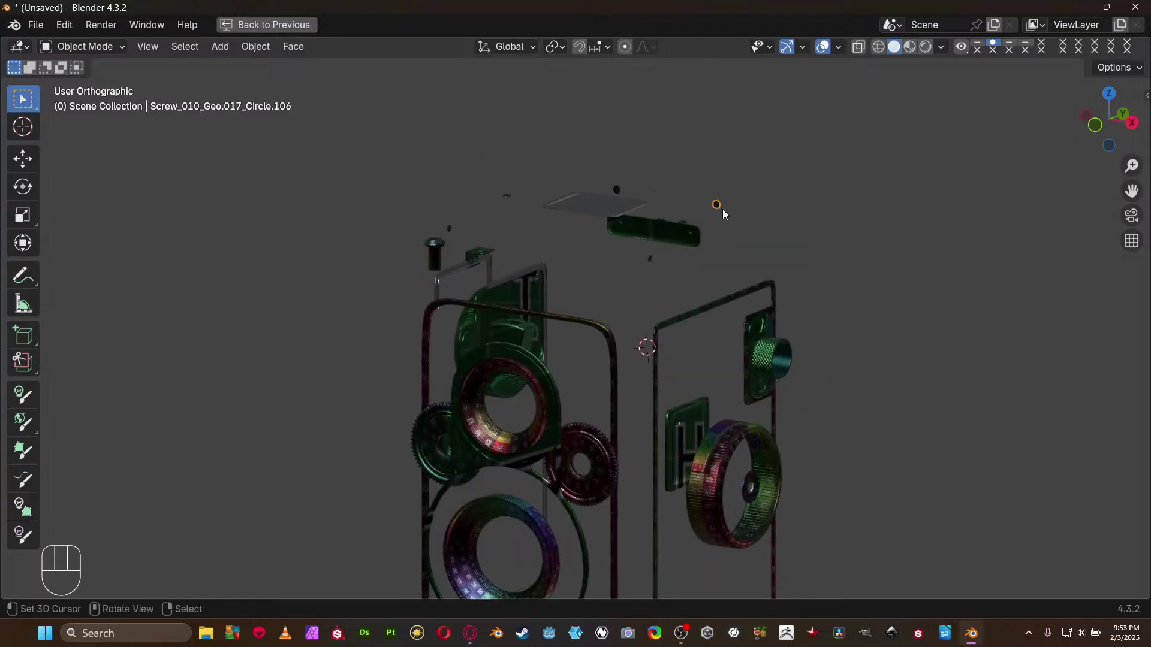
key("KP_Decimal")
scroll(693, 207, "down", 6)
middle_click_drag(693, 241, 429, 254)
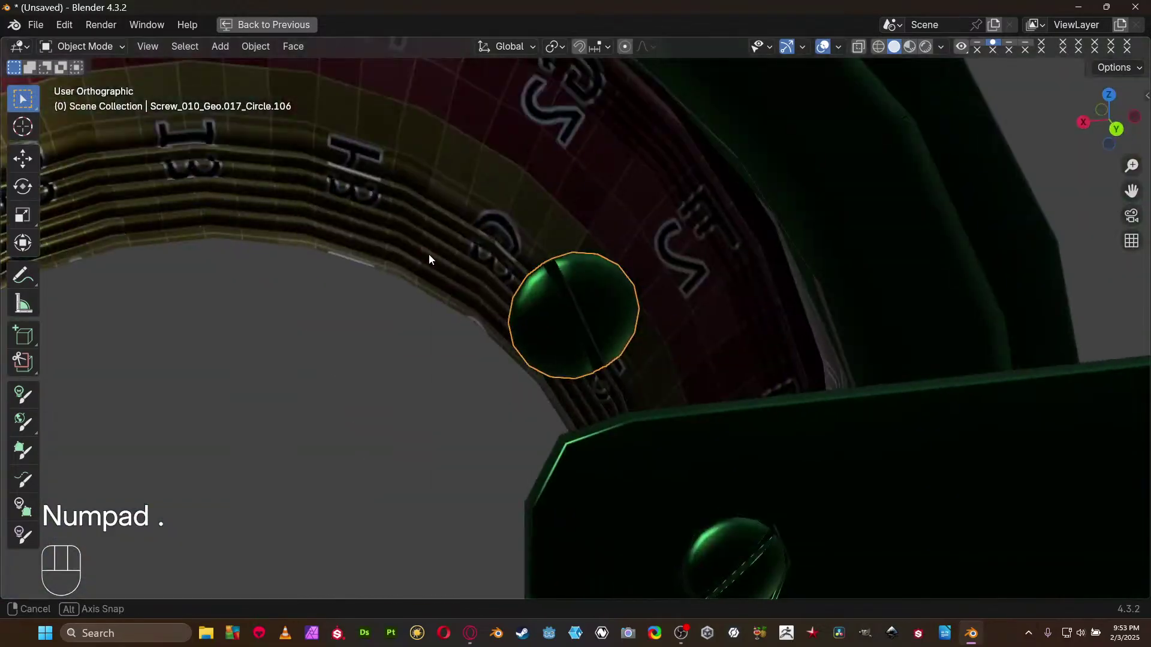
scroll(496, 311, "down", 5)
scroll(498, 312, "down", 4)
middle_click_drag(685, 322, 516, 311, "shift")
middle_click_drag(618, 306, 612, 303, "shift")
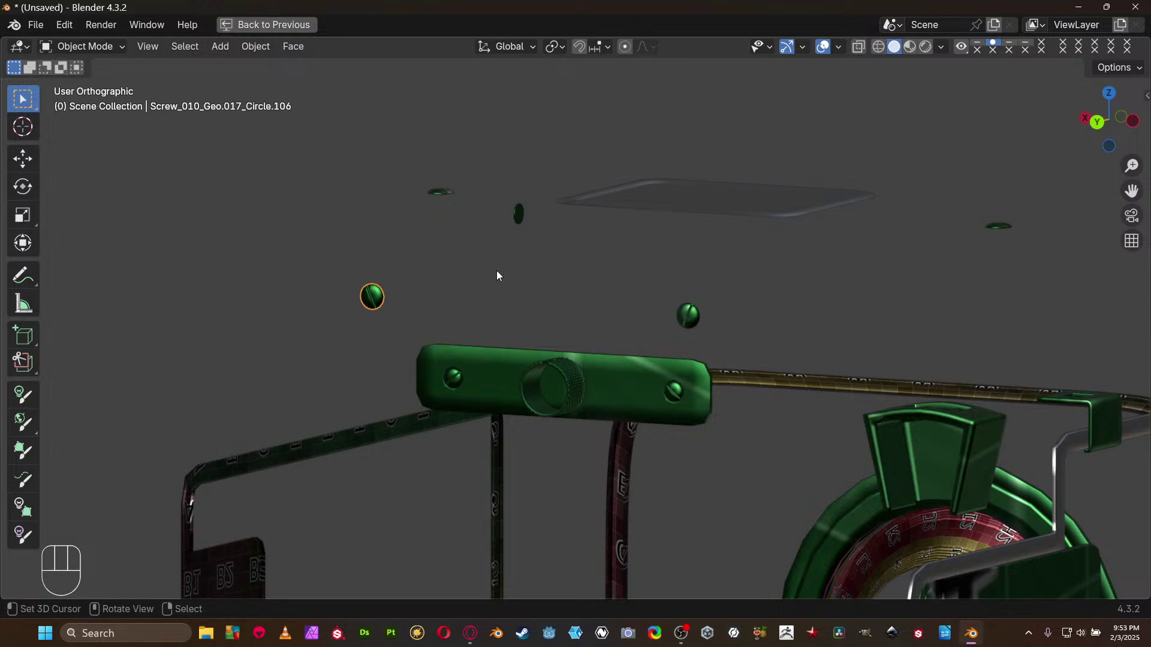
scroll(726, 378, "up", 2)
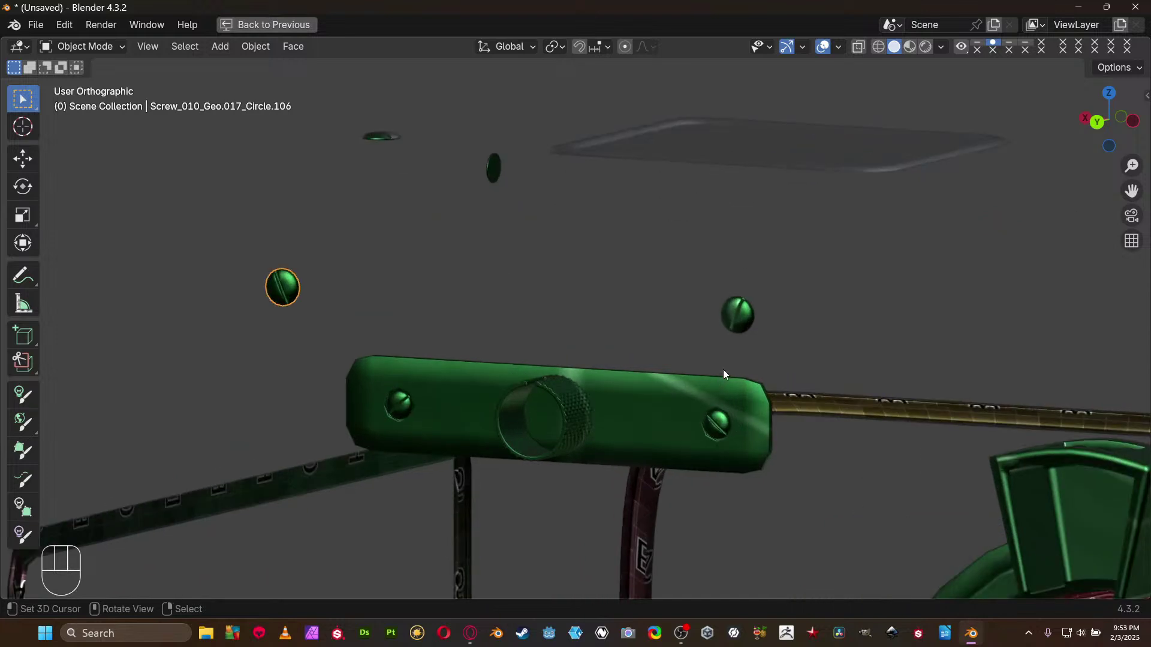
Step: Mark the back rim edge loop of the other loose slotted screw above the narrow plate as a seam
left_click(744, 330)
key("KP_Decimal")
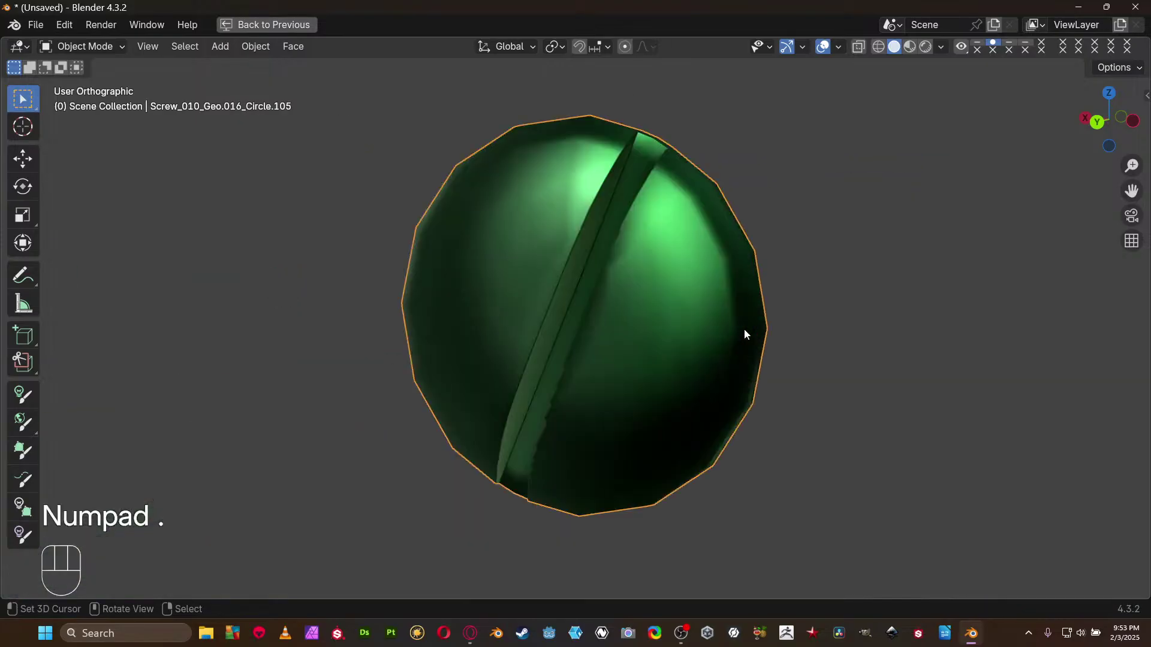
key("Tab")
middle_click_drag(627, 245, 597, 190)
scroll(514, 285, "up", 3)
key("2")
scroll(597, 191, "up", 2)
left_click(467, 335, "alt")
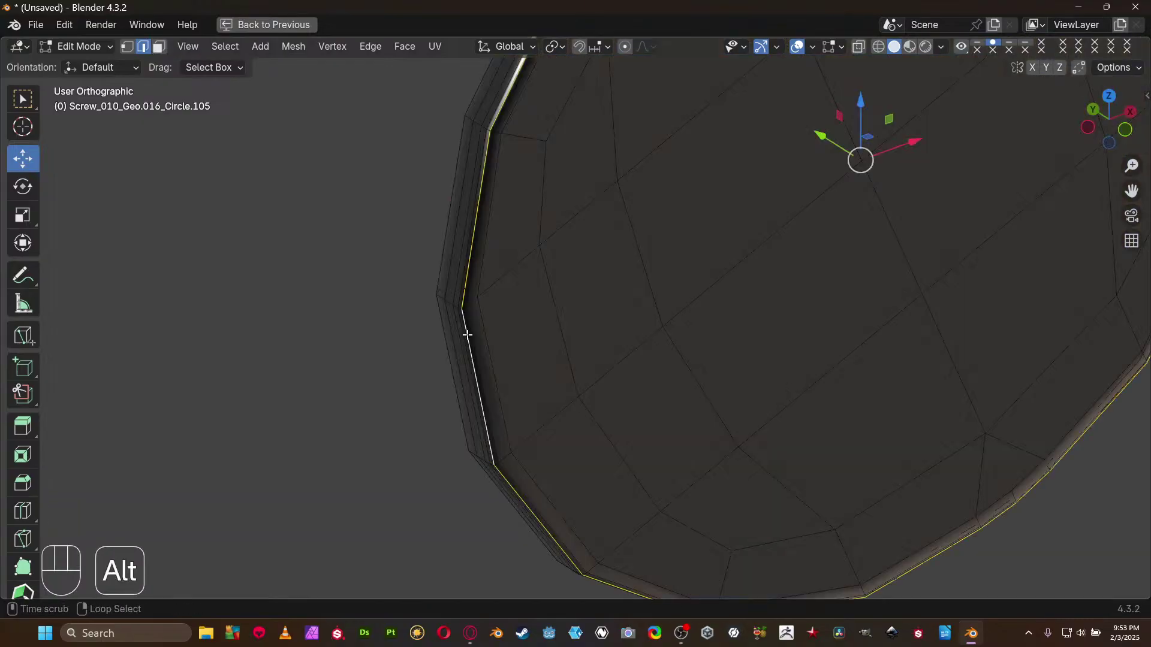
key("ctrl+e")
left_click(770, 327)
Step: Select the edge loop along one side of the screw head's slot, including its corner at the rim
scroll(751, 306, "down", 5)
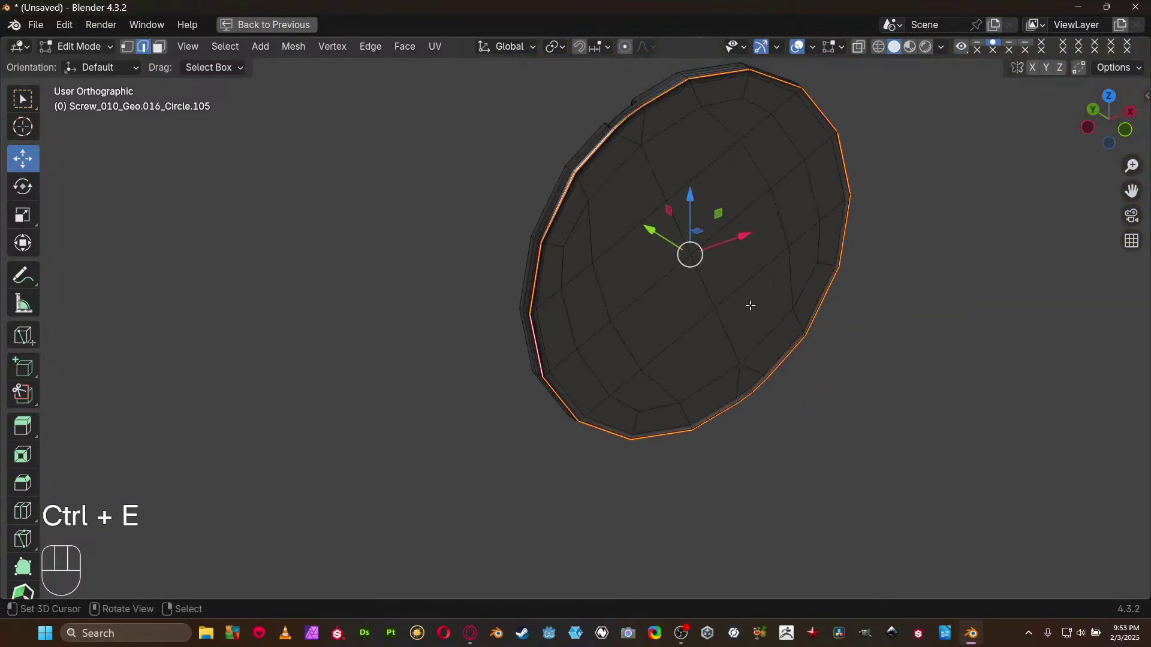
middle_click_drag(750, 305, 956, 368)
scroll(593, 275, "up", 4)
middle_click_drag(591, 271, 670, 507, "shift")
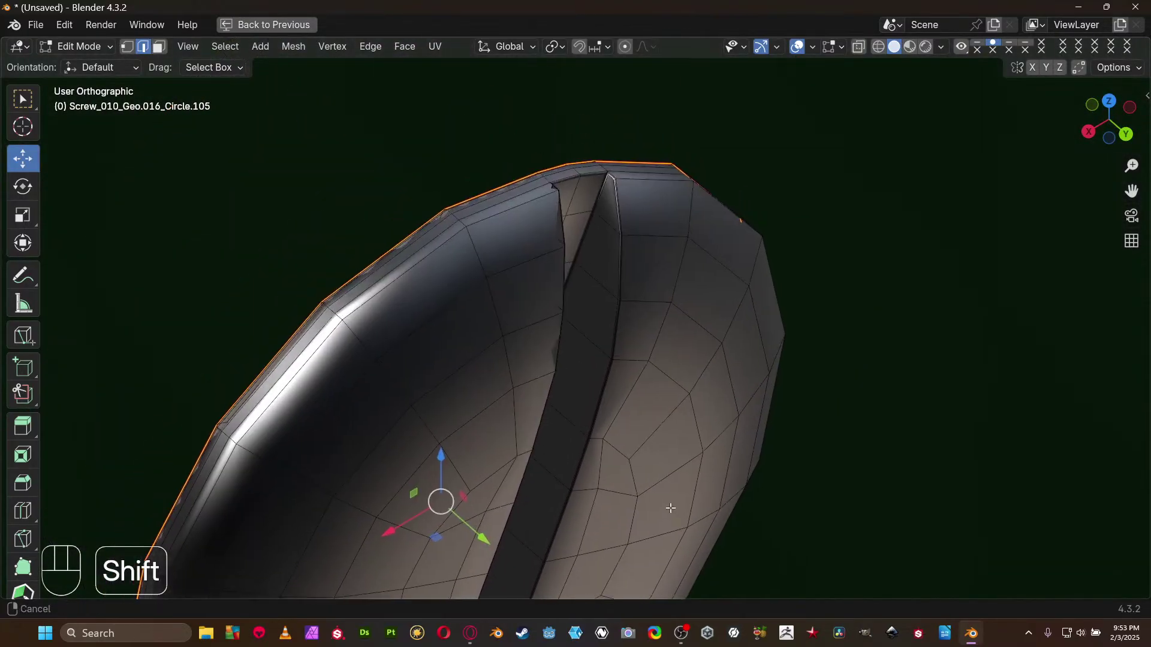
right_click(616, 330, "alt")
scroll(617, 330, "up", 3)
middle_click_drag(641, 317, 690, 586, "shift")
scroll(683, 439, "up", 4)
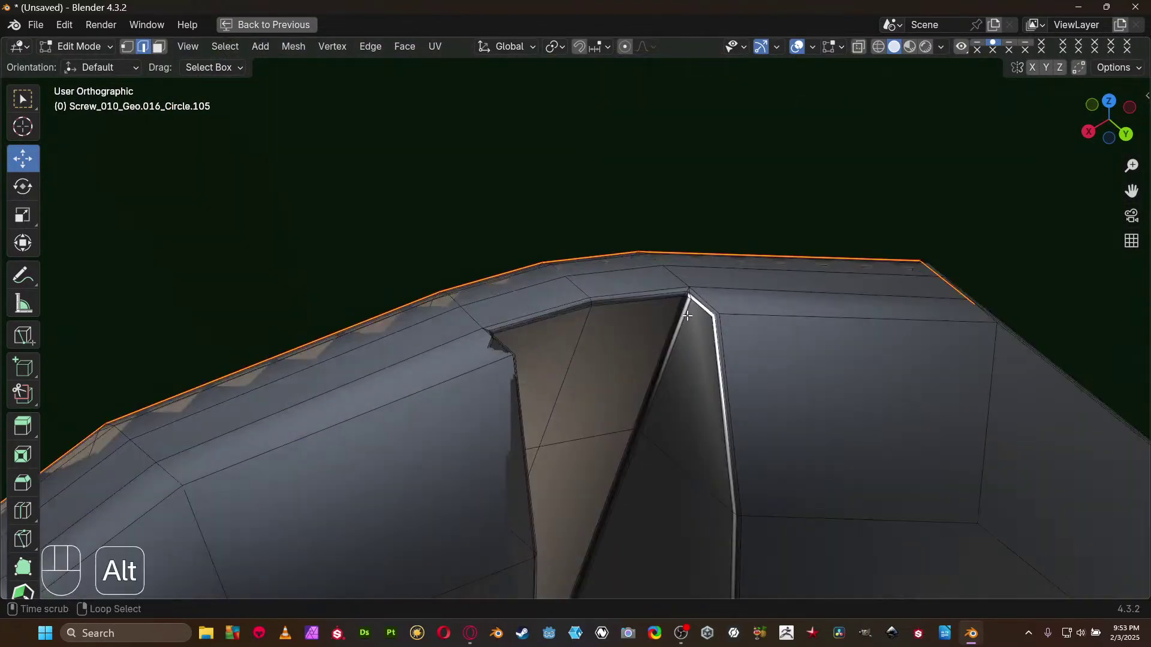
right_click(701, 299, "alt")
right_click(705, 303, "alt")
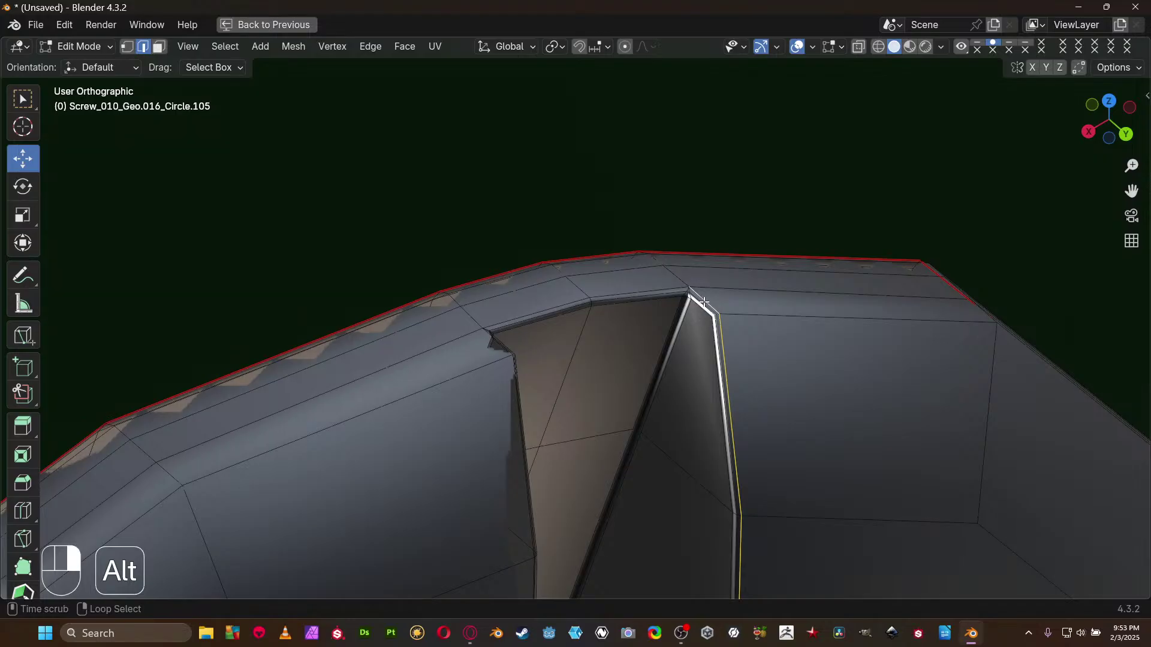
right_click(696, 309, "alt")
middle_click_drag(696, 310, 650, 317)
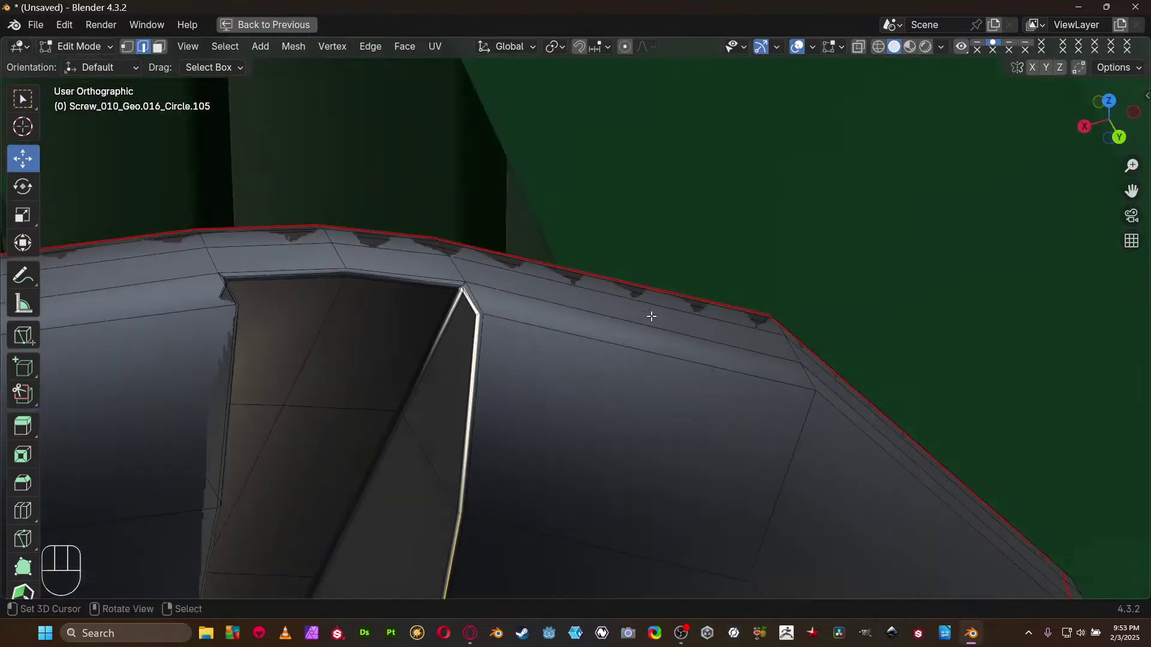
middle_click_drag(489, 322, 721, 317, "shift")
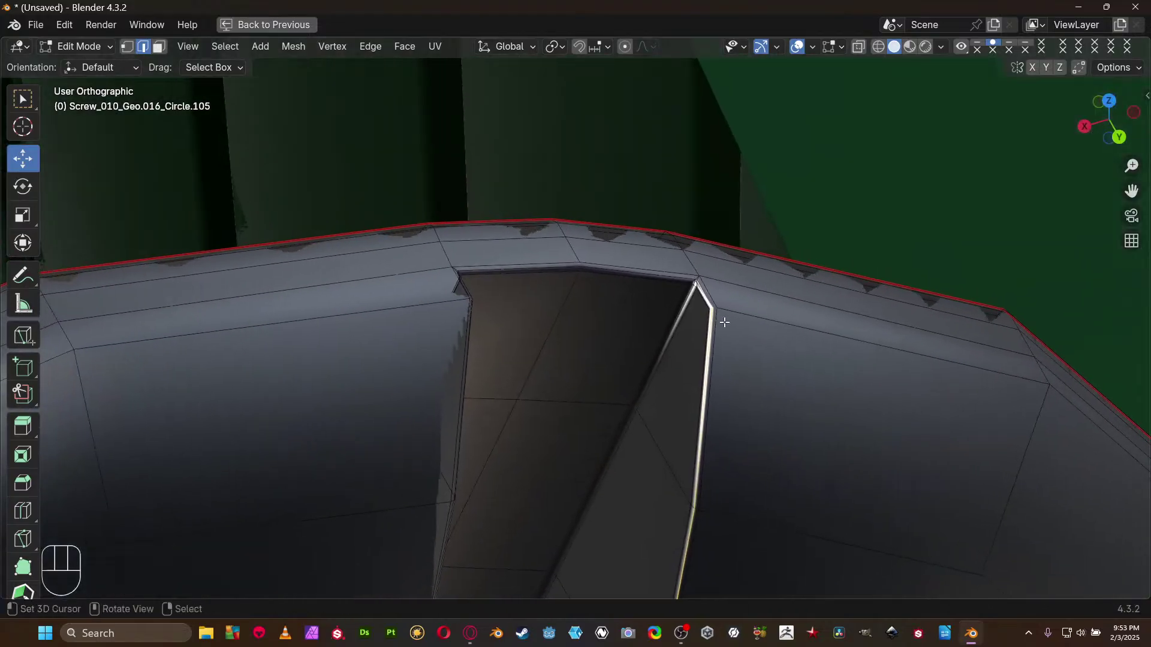
Step: Add the edges closing one end of the slot and the opposite slot side's edge loop to the selection
right_click(598, 267, "alt+shift")
key("KP_Decimal")
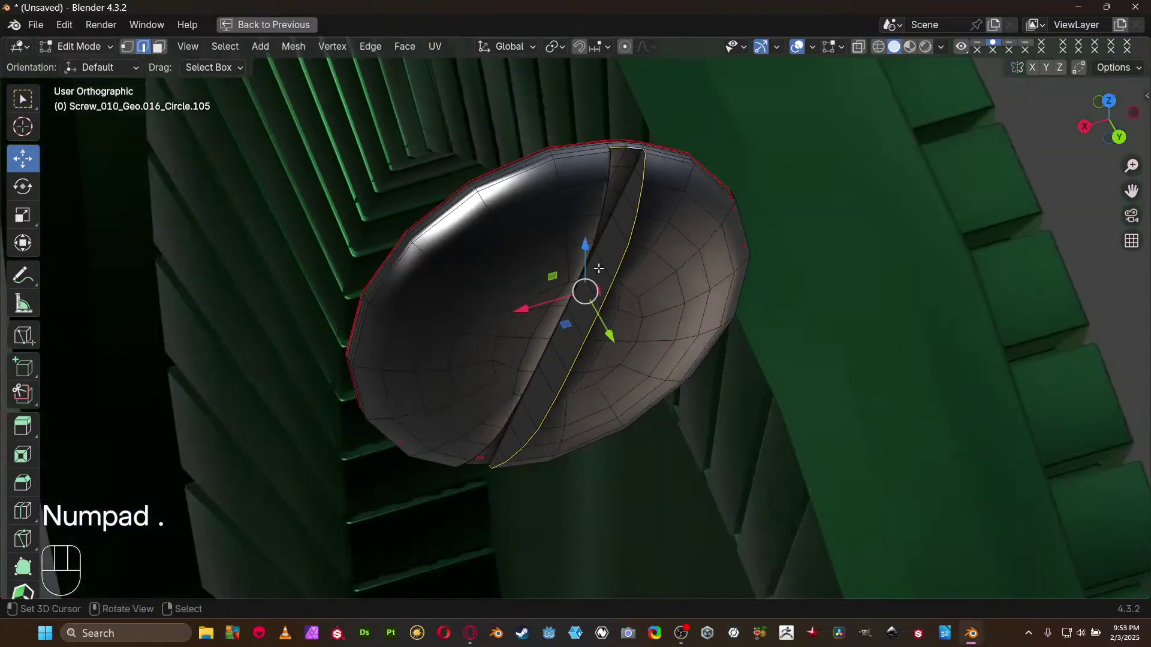
middle_click_drag(598, 268, 435, 205)
scroll(590, 220, "up", 5)
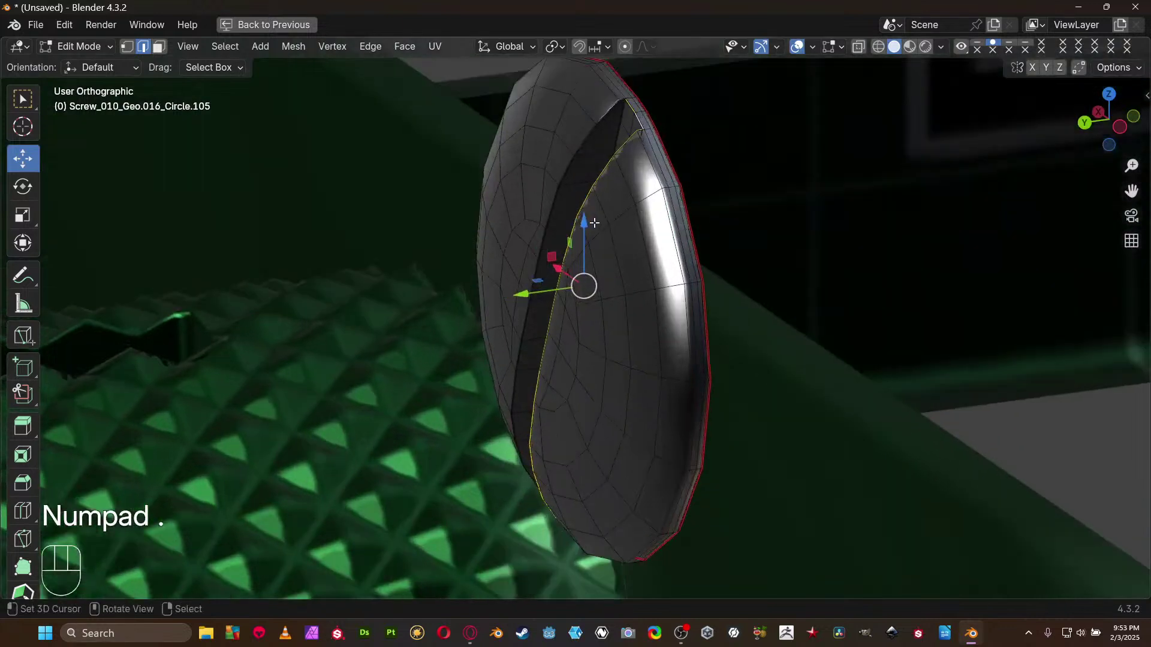
middle_click_drag(626, 167, 581, 561, "shift")
scroll(616, 575, "up", 5)
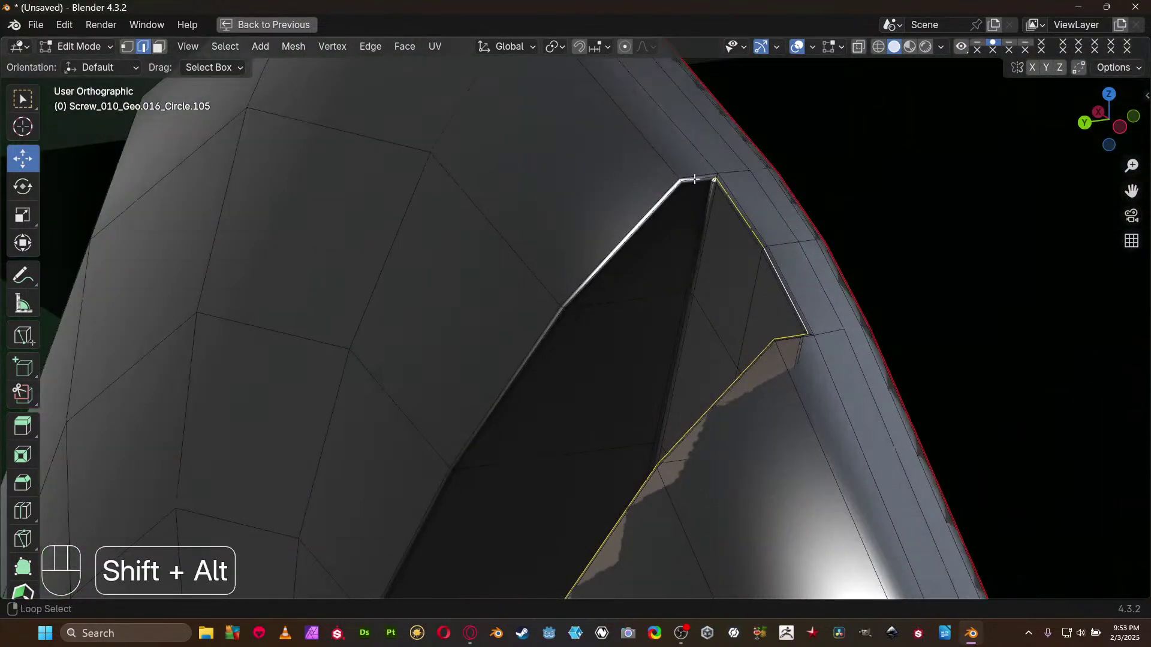
right_click(693, 182, "alt+shift")
Step: Add the edges closing the slot's other end to the selection and mark the whole slot outline as a seam
scroll(694, 184, "down", 6)
scroll(702, 243, "down", 6)
middle_click_drag(628, 434, 659, 270, "shift")
middle_click_drag(617, 408, 737, 265)
middle_click_drag(580, 418, 624, 360, "shift")
scroll(599, 377, "up", 6)
middle_click_drag(514, 428, 608, 295, "shift")
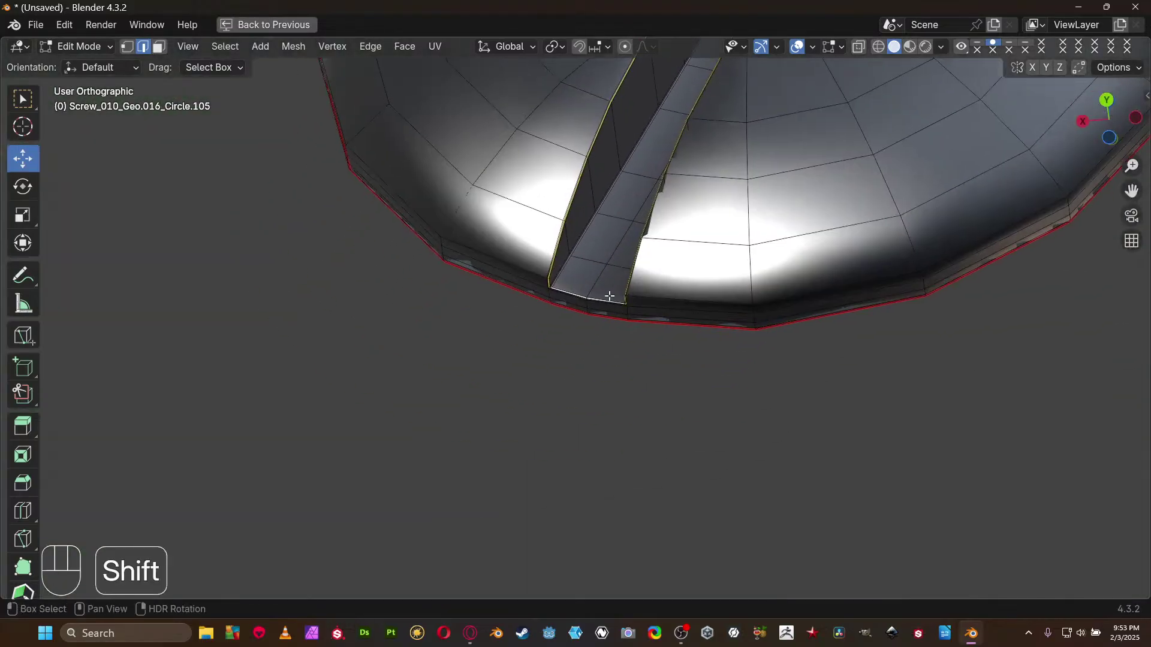
scroll(608, 297, "up", 7)
right_click(639, 255, "alt+shift")
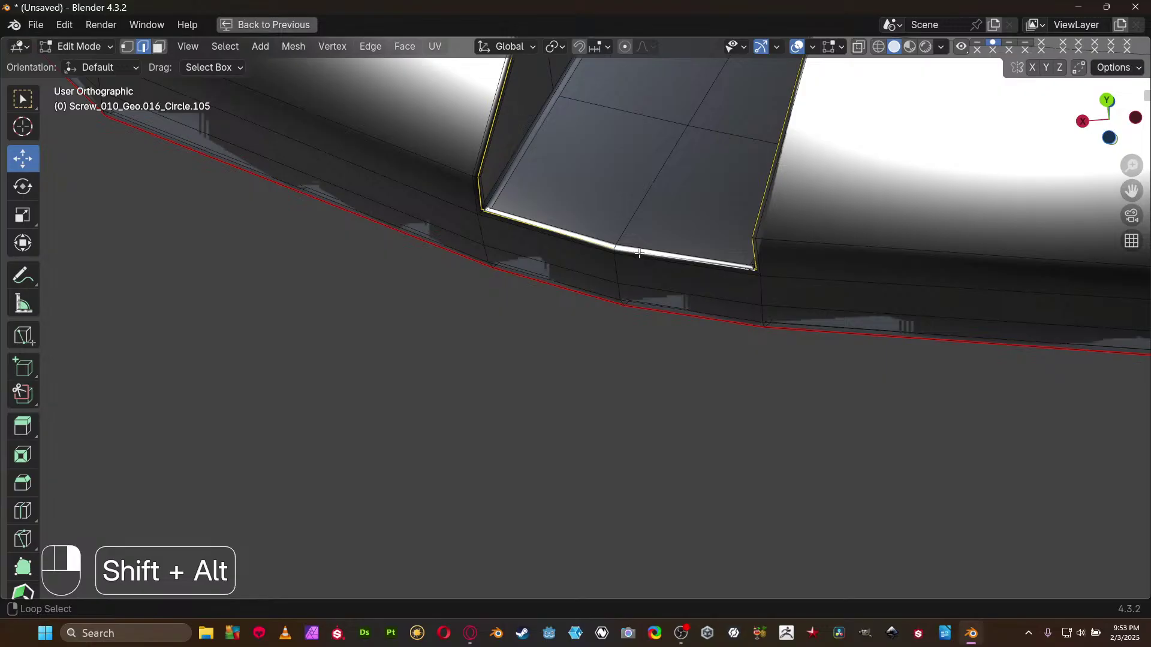
key("ctrl+e")
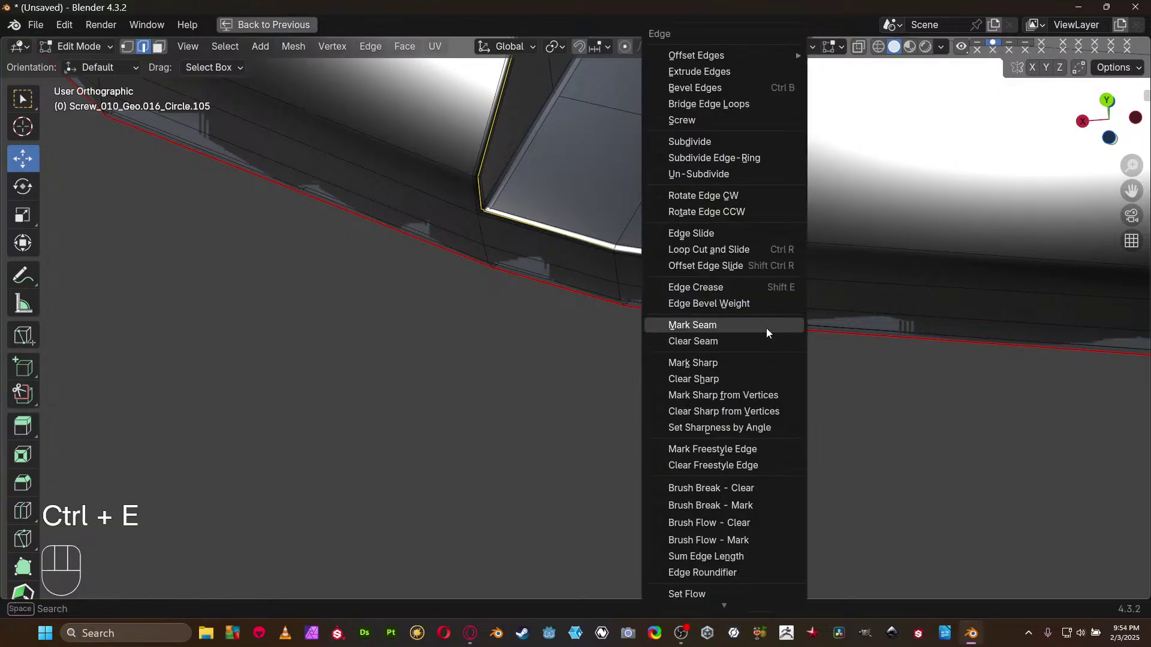
left_click(766, 329)
Step: Select the screw's entire mesh and unwrap it with the Angle Based method
scroll(765, 330, "down", 13)
middle_click_drag(572, 199, 549, 244)
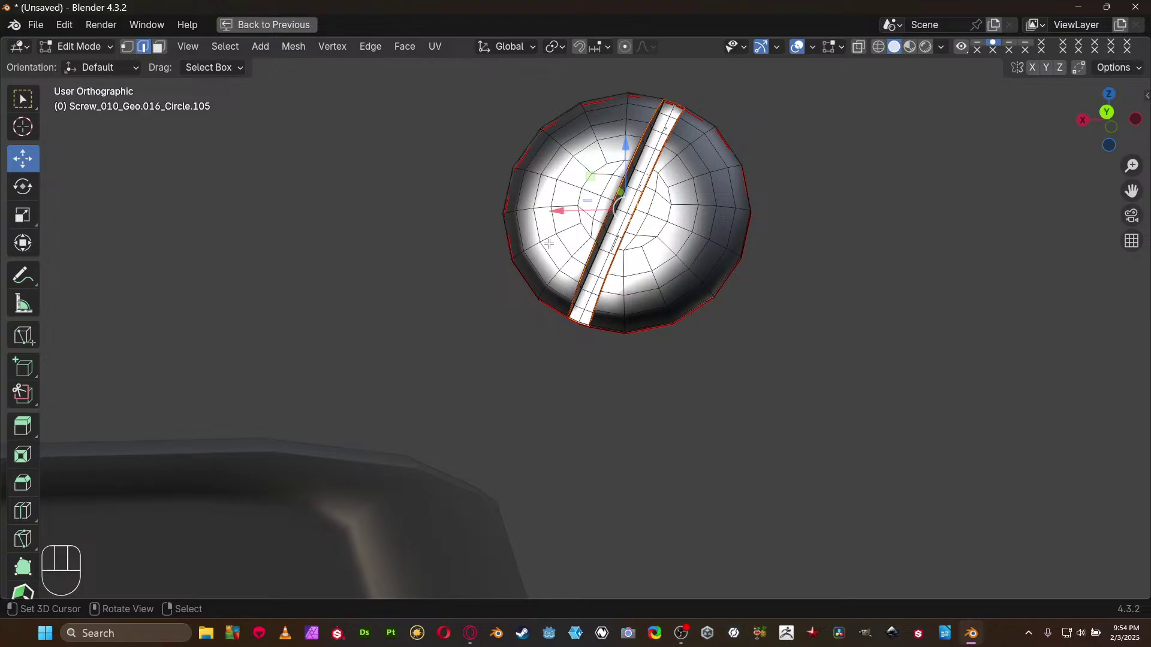
key("a")
left_click(646, 160)
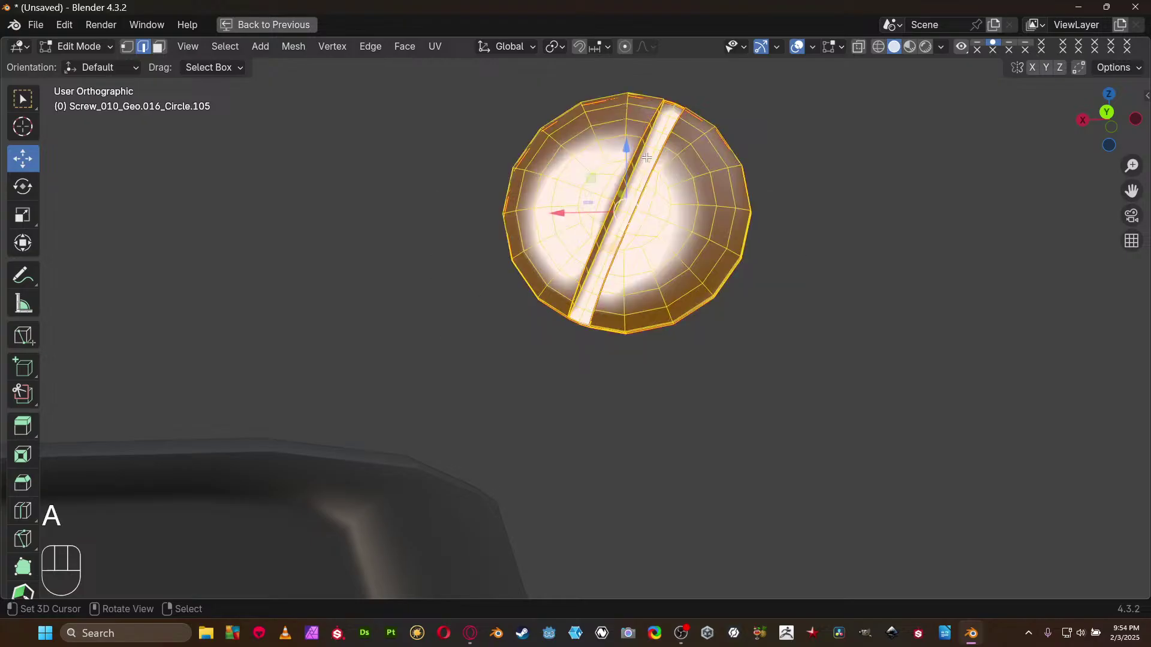
key("u")
mouse_move(646, 157)
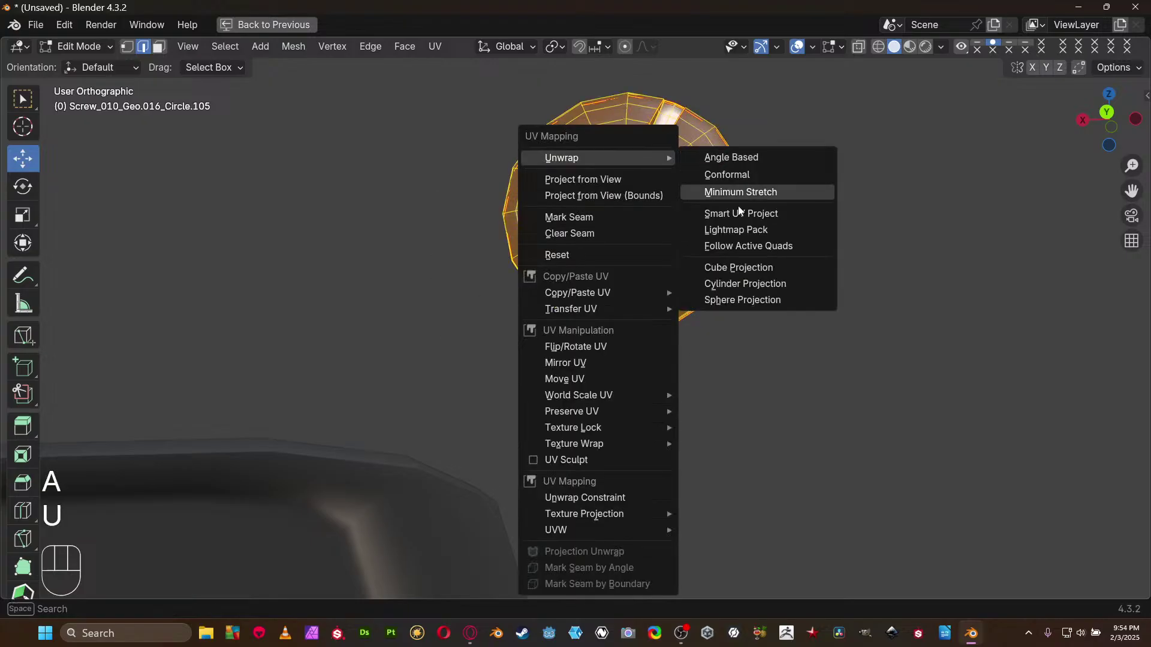
left_click(744, 158)
Step: Try unwrapping the screw with Minimum Stretch in the maximized UV editor, then undo it
key("ctrl+space")
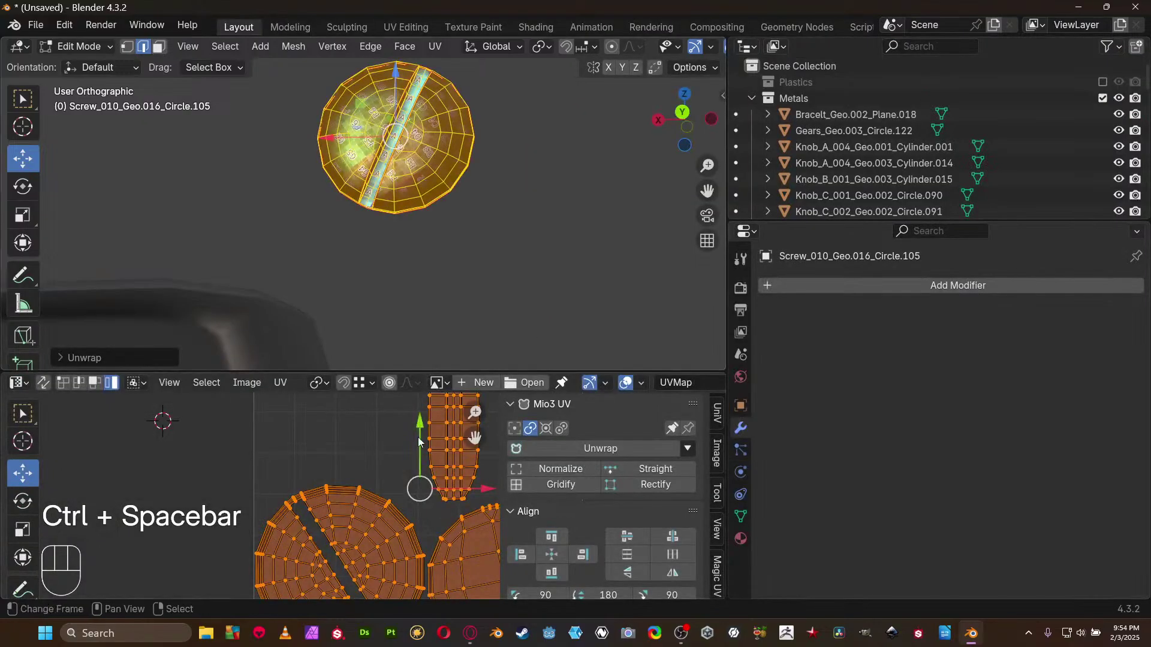
key("ctrl+space")
key("u")
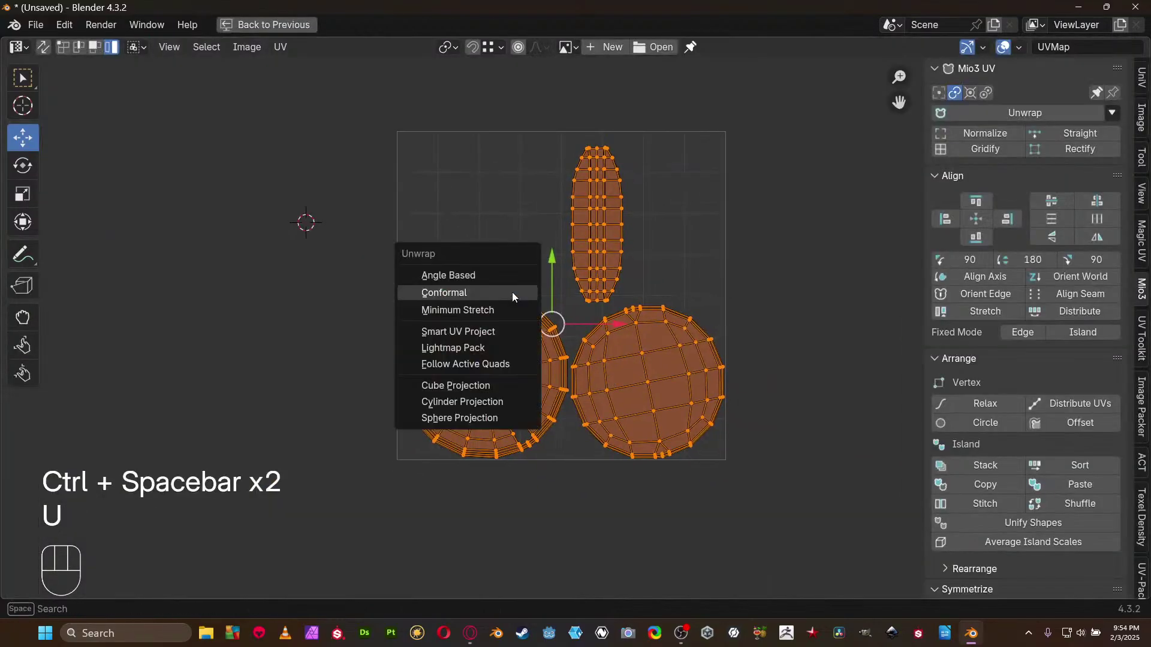
left_click(483, 311)
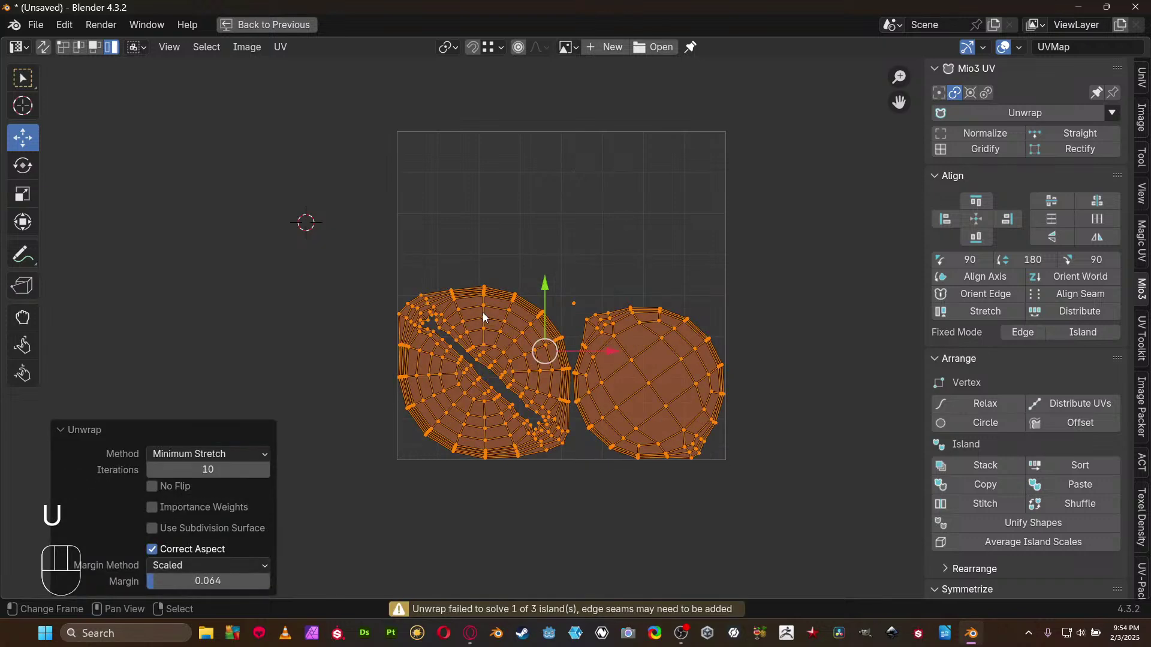
key("ctrl+z")
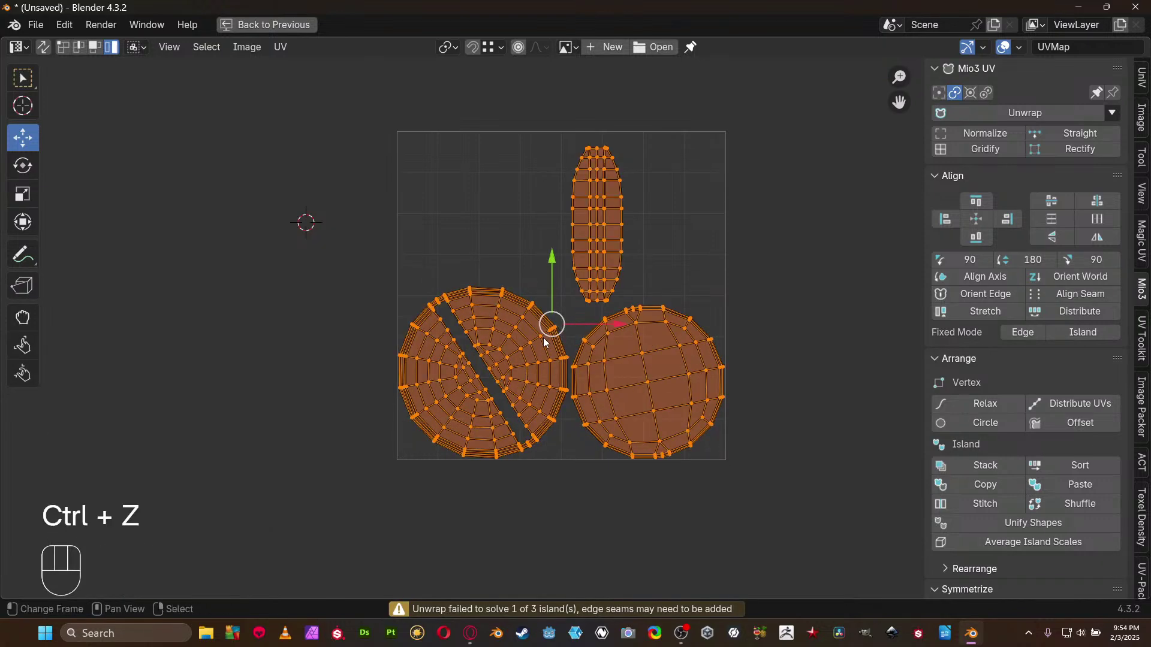
Step: Check the checker texture on the screw in Object Mode and return to Edit Mode
key("ctrl+space")
key("Tab")
left_click(337, 222)
right_click(402, 184)
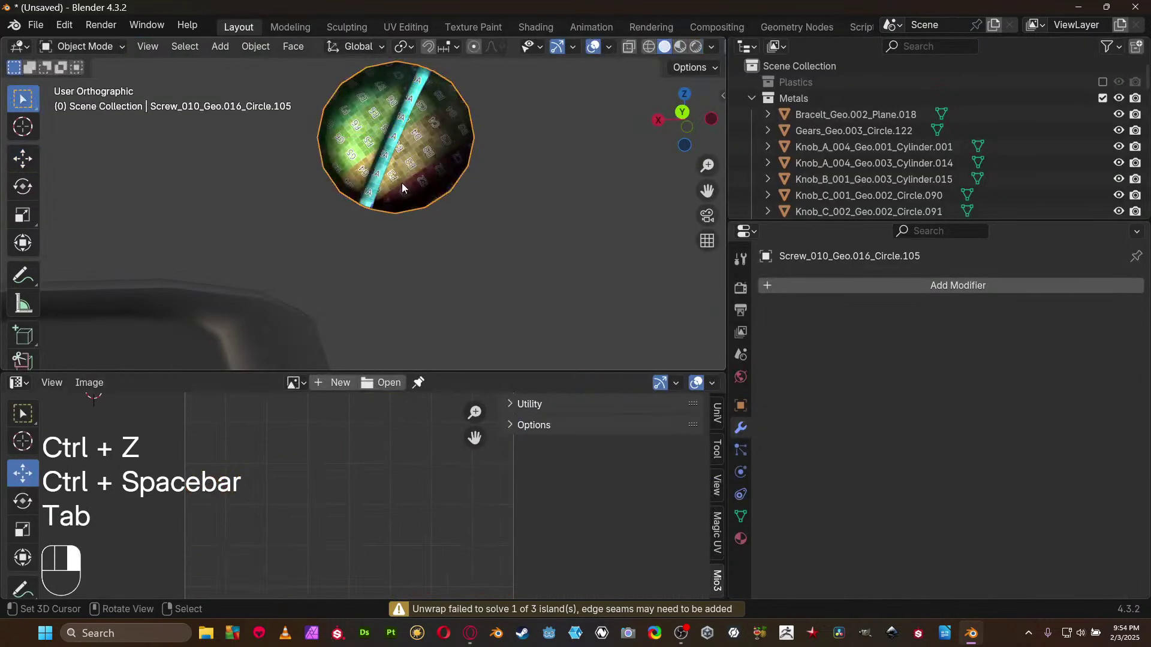
key("Tab")
left_click(449, 182)
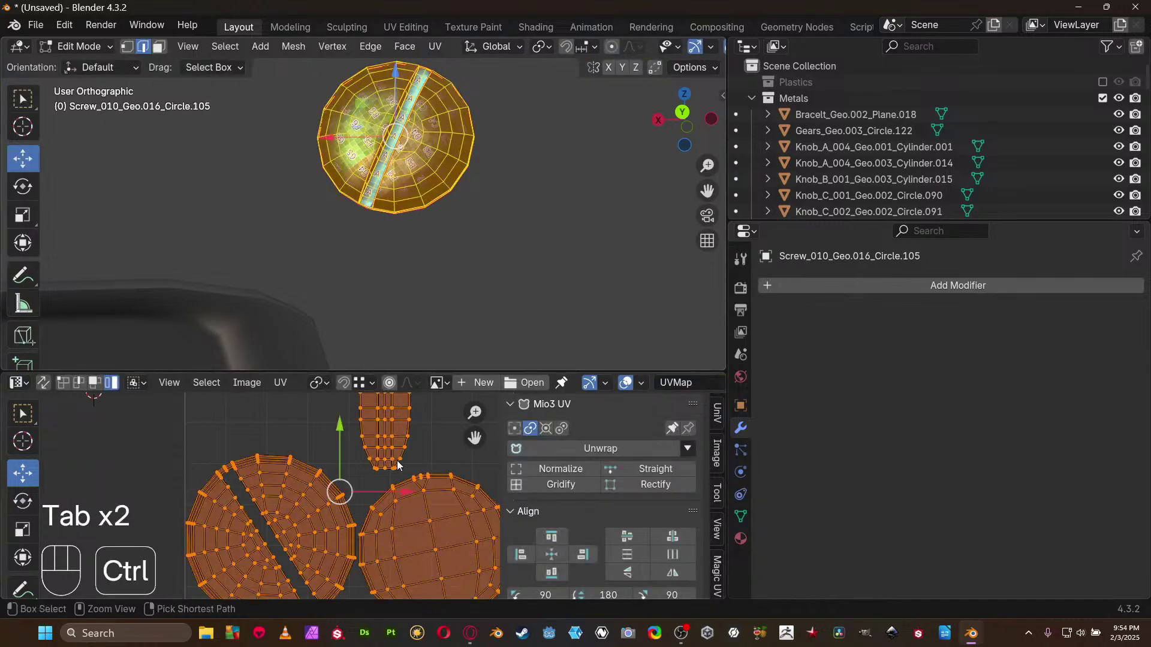
Step: Try the Minimum Stretch and Conformal unwrap methods on the screw in the maximized UV editor
key("ctrl+space")
key("u")
left_click(442, 397)
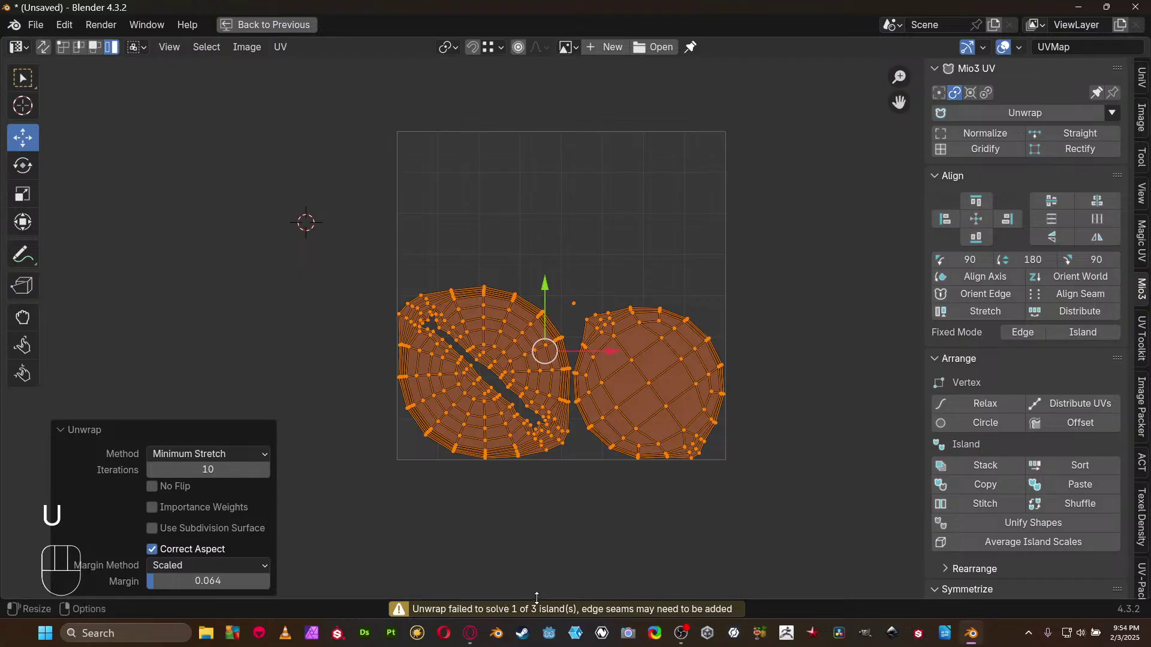
key("u")
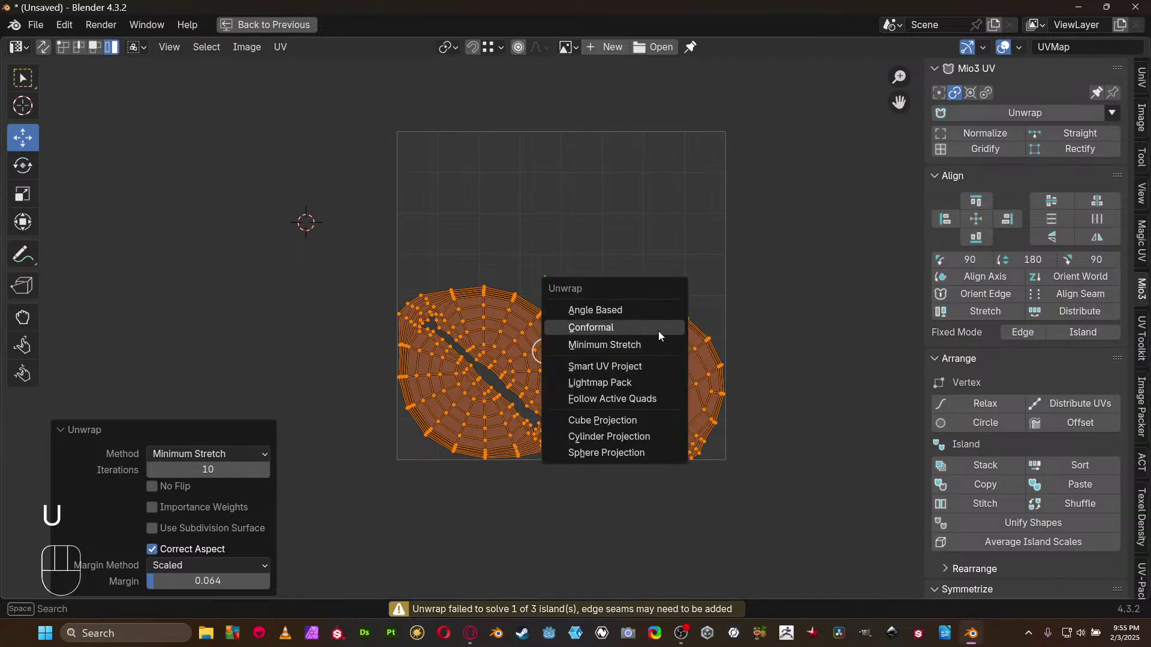
left_click(658, 330)
scroll(597, 371, "up", 2)
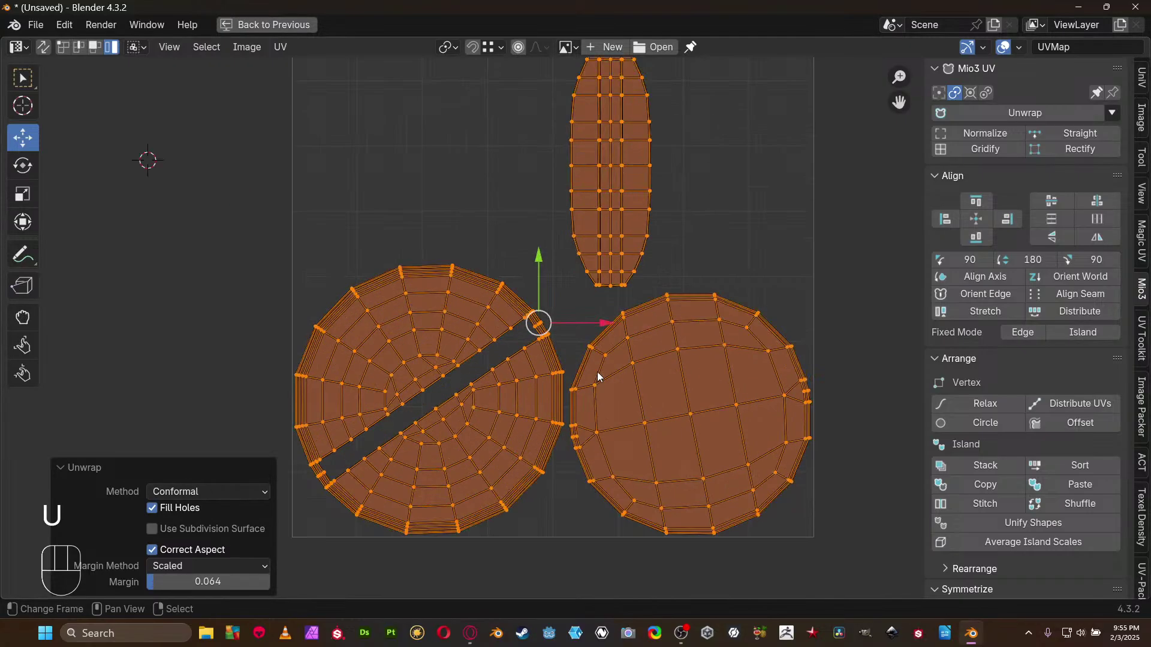
Step: Compare the Angle Based unwrap on the screw, then unwrap it with the Conformal method
key("u")
left_click(517, 298)
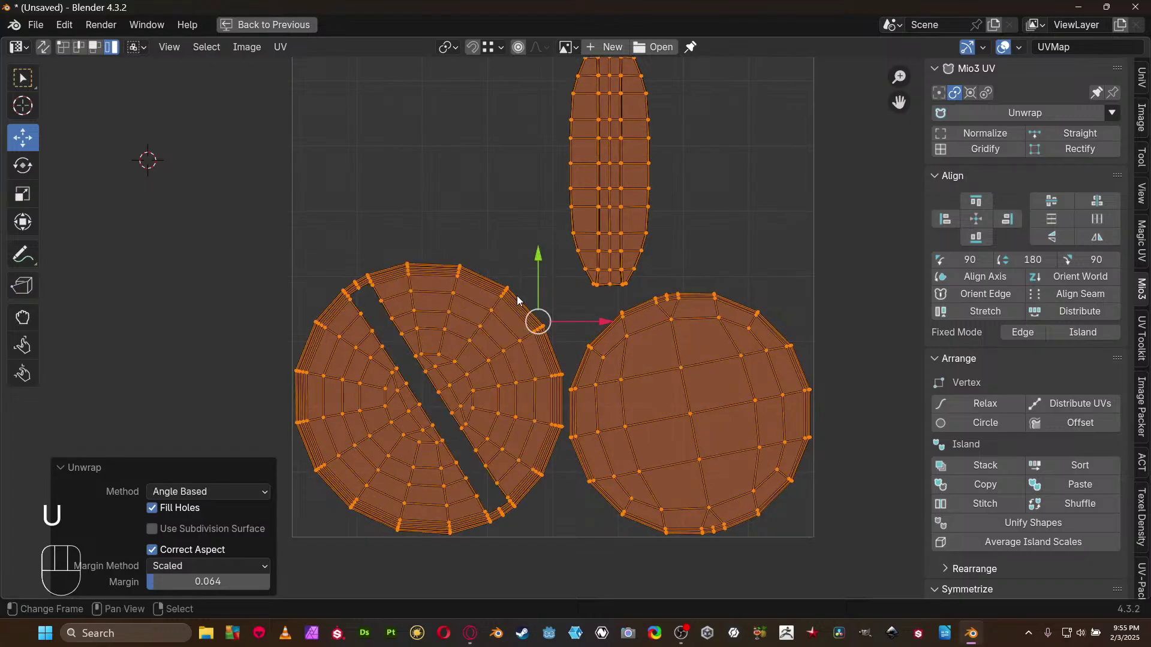
key("u")
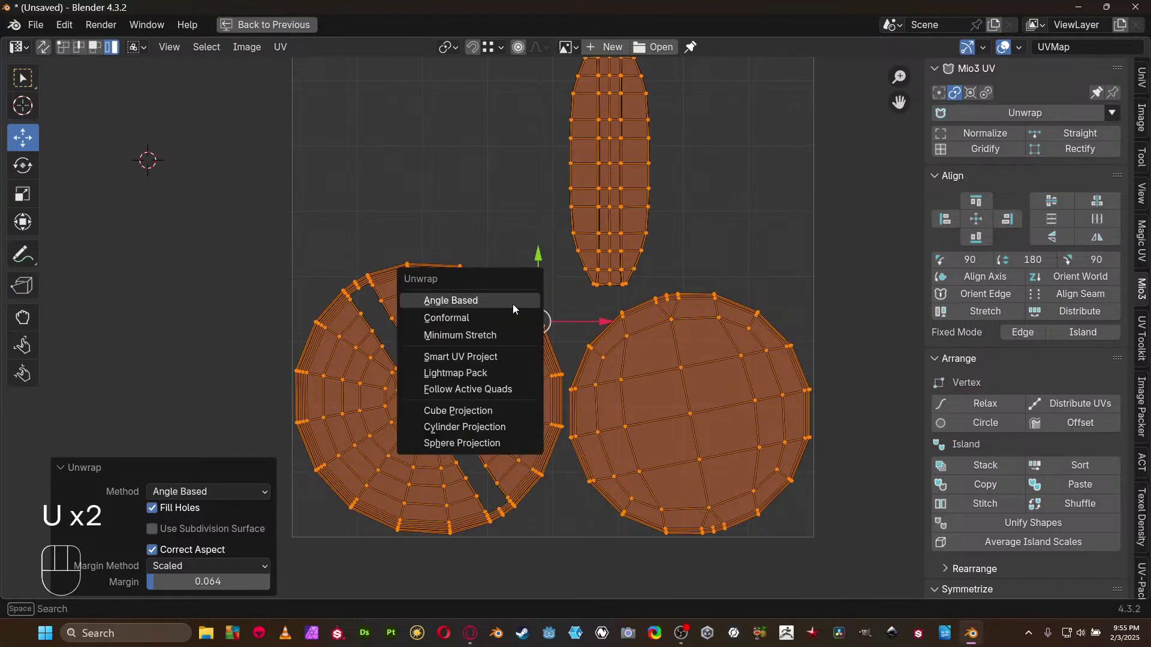
left_click(502, 314)
Step: Straighten the screw's two round UV islands by rotating the slotted head -55.6° and the back face 12.4°
left_click(453, 442)
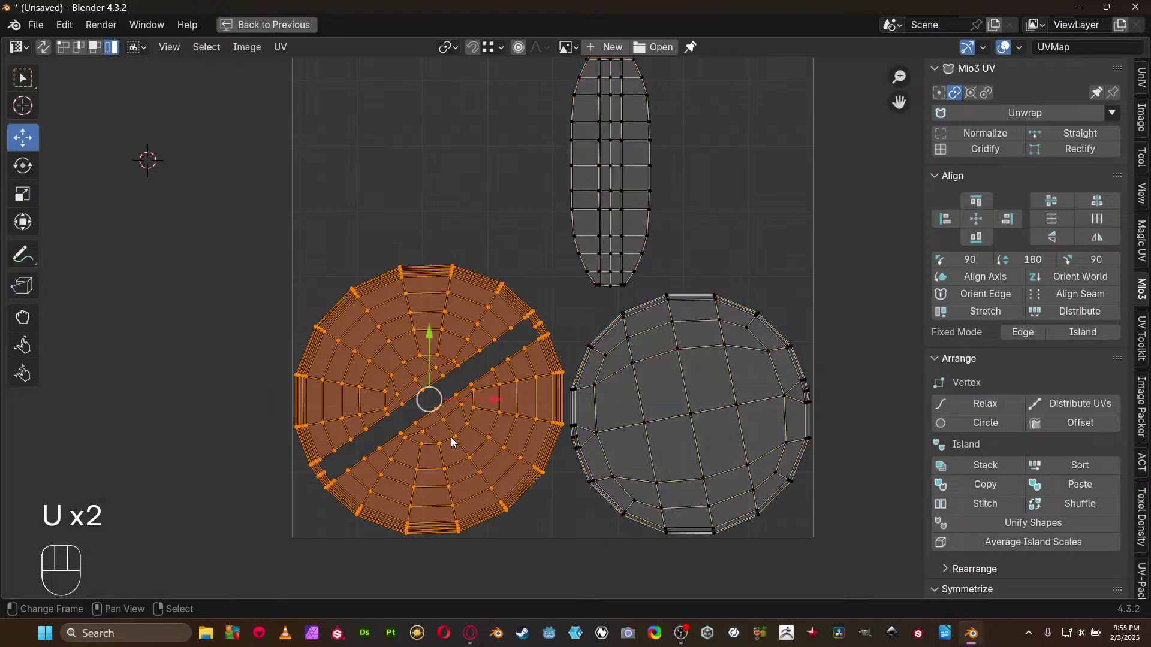
key("r")
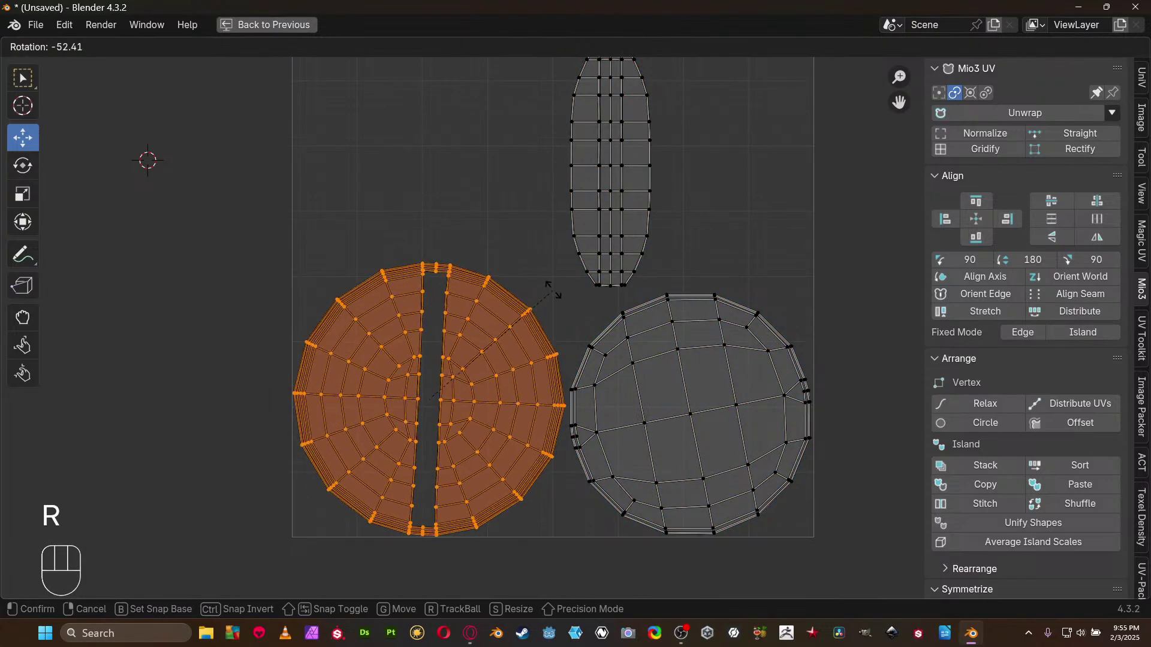
left_click(585, 413)
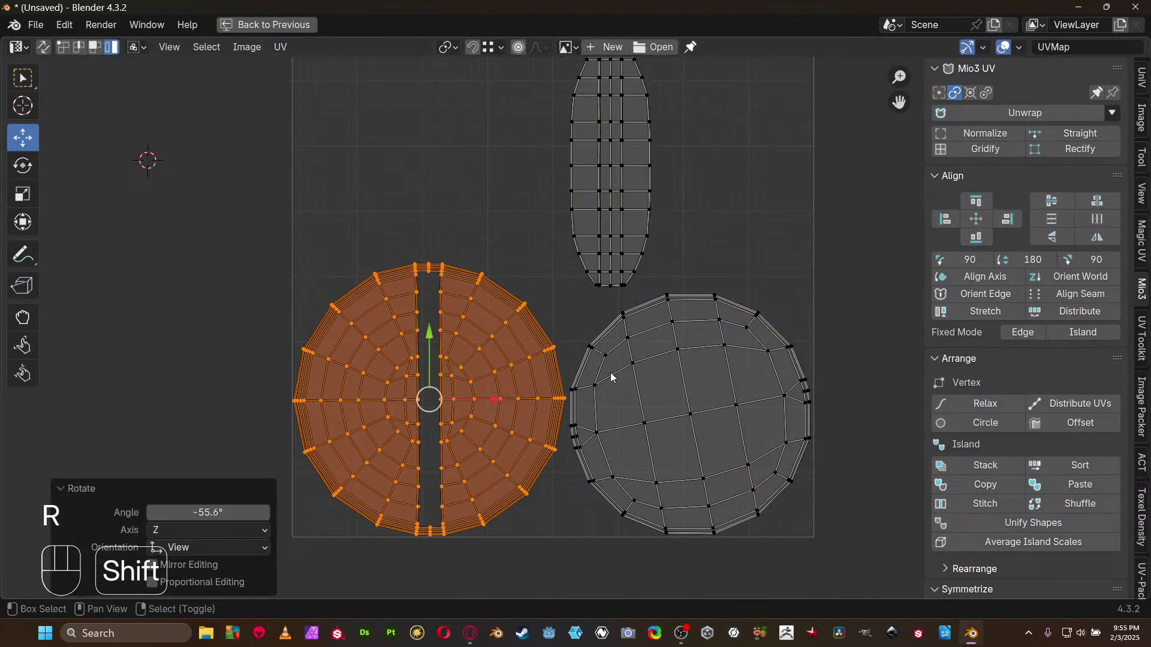
right_click(639, 362)
key("r")
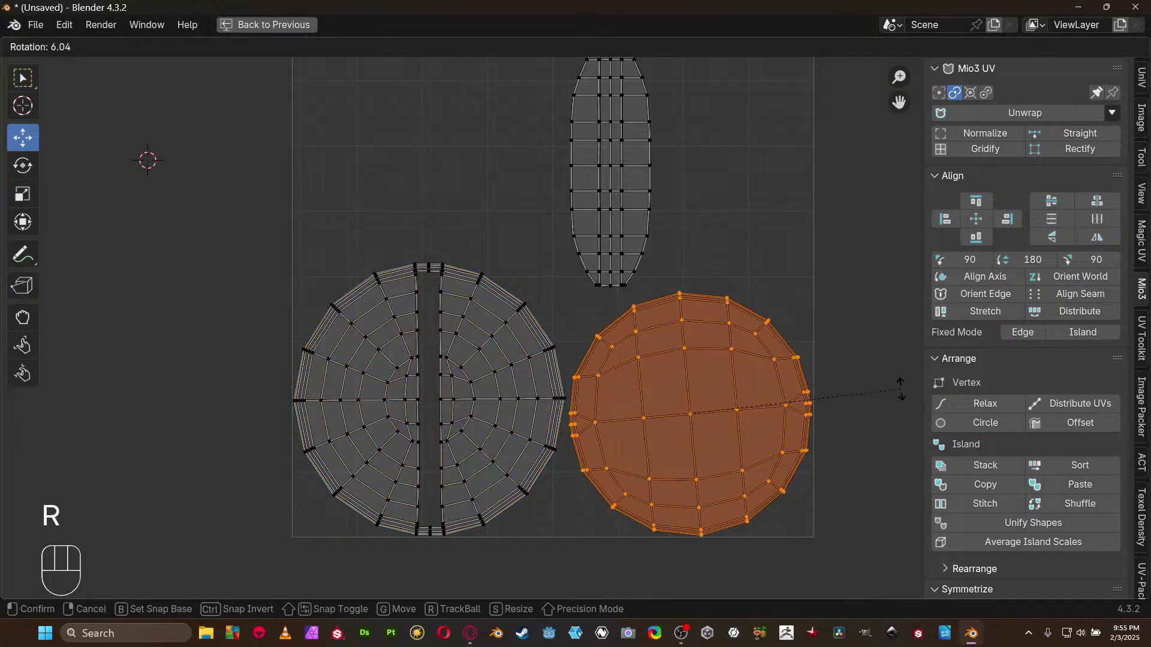
left_click(899, 411)
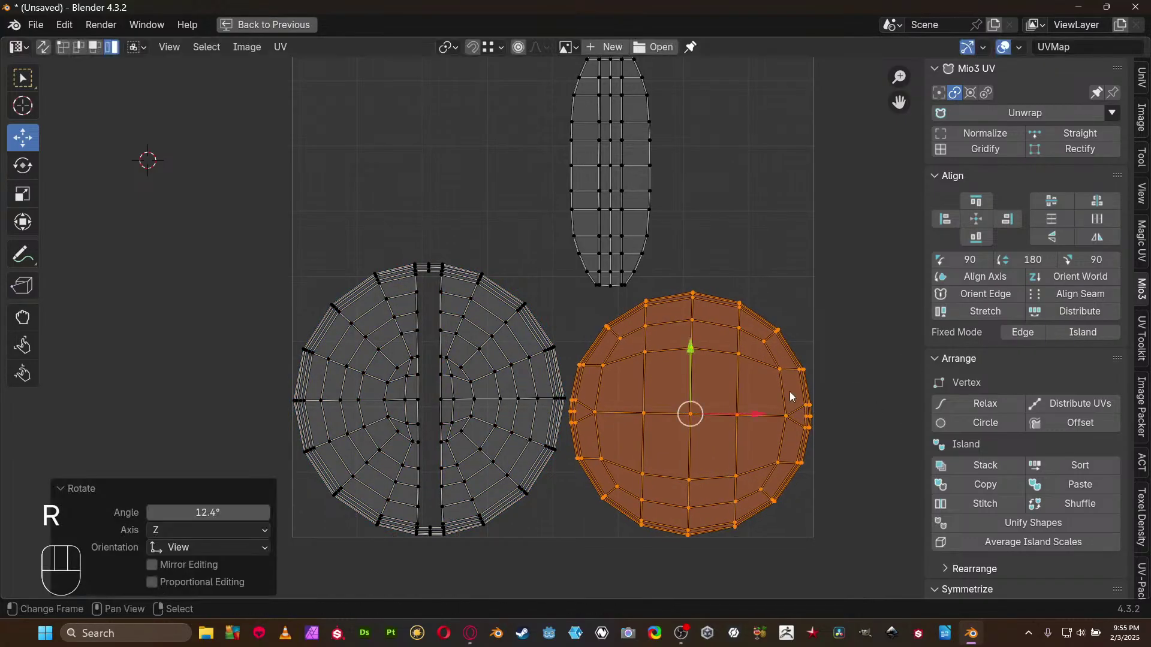
Step: Average the scale of all the screw's islands and pack them by exact shape with scaling and a 0.064 margin
key("a")
key("ctrl+a")
key("ctrl+p")
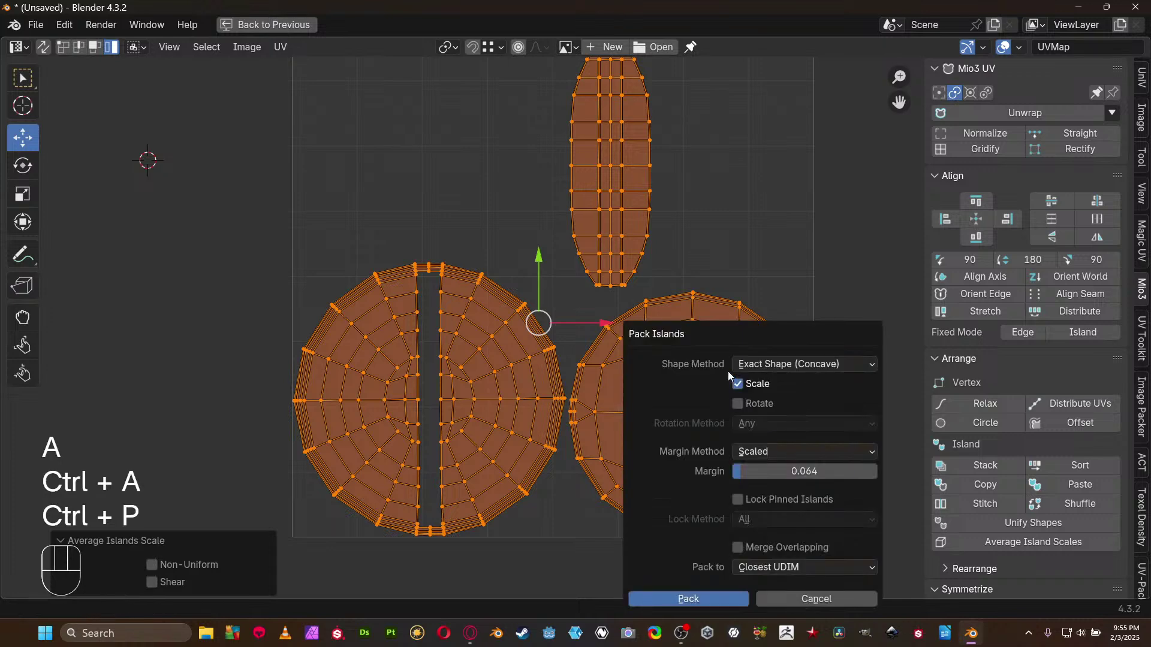
key("Return")
Step: Check the checker texture on the screw in Object Mode and compare it with the matching screw across the frame
key("ctrl+space")
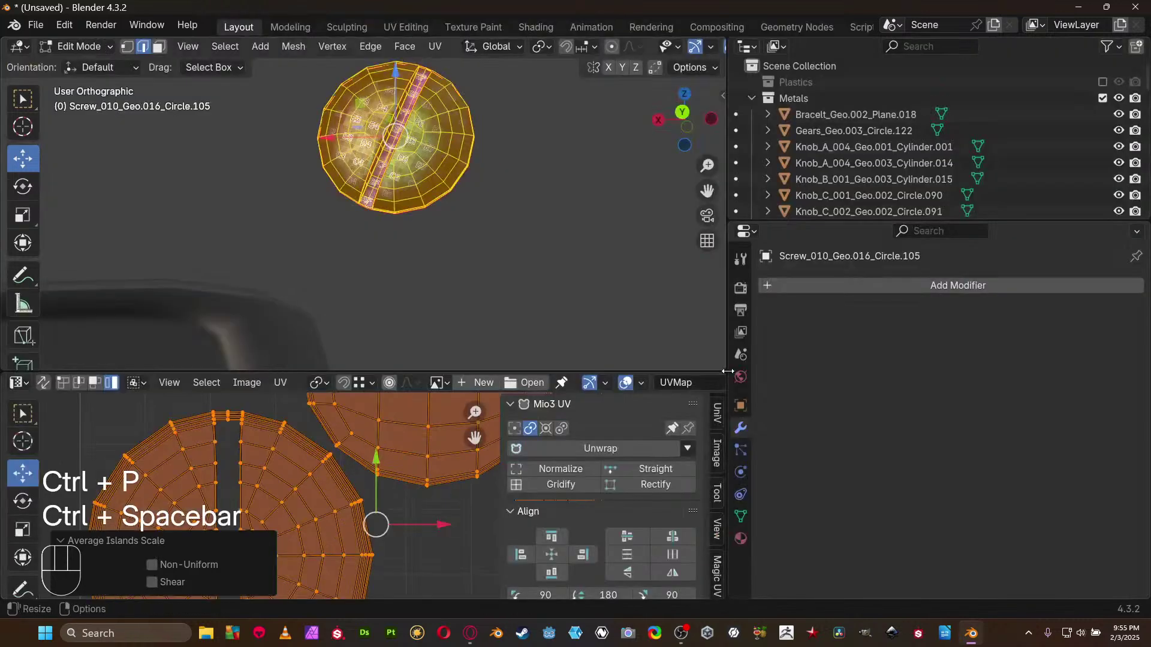
key("Tab")
key("ctrl+space")
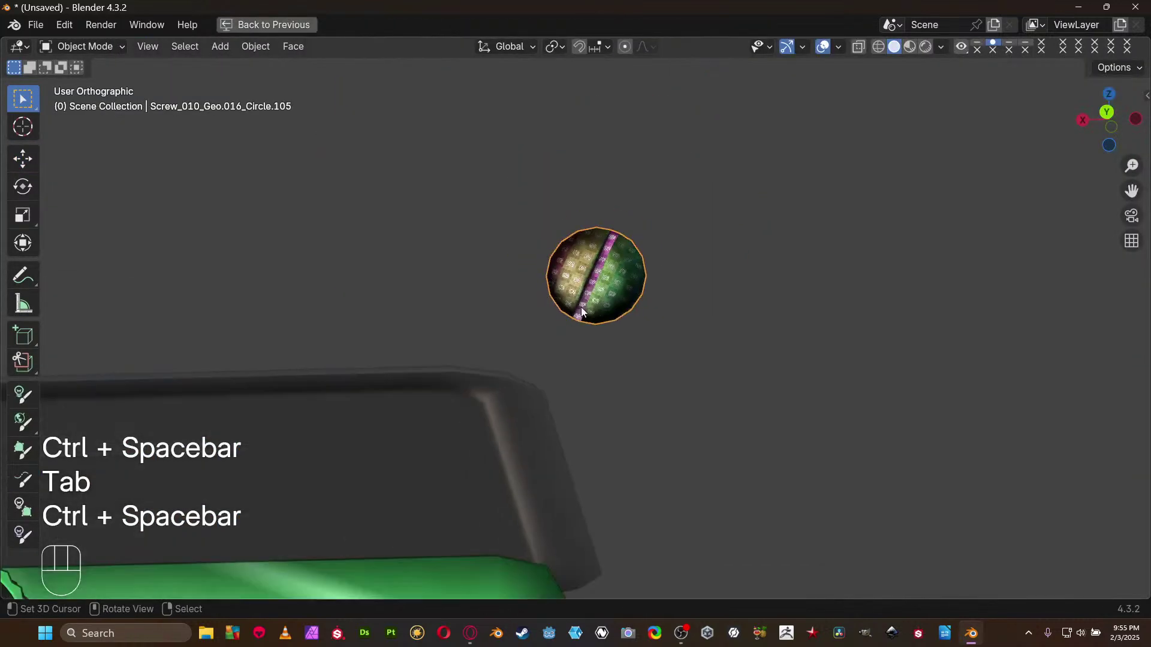
mouse_move(583, 324)
middle_mouse_down()
mouse_move(547, 358)
mouse_move(575, 388)
mouse_move(575, 340)
middle_mouse_up()
scroll(553, 358, "down", 3)
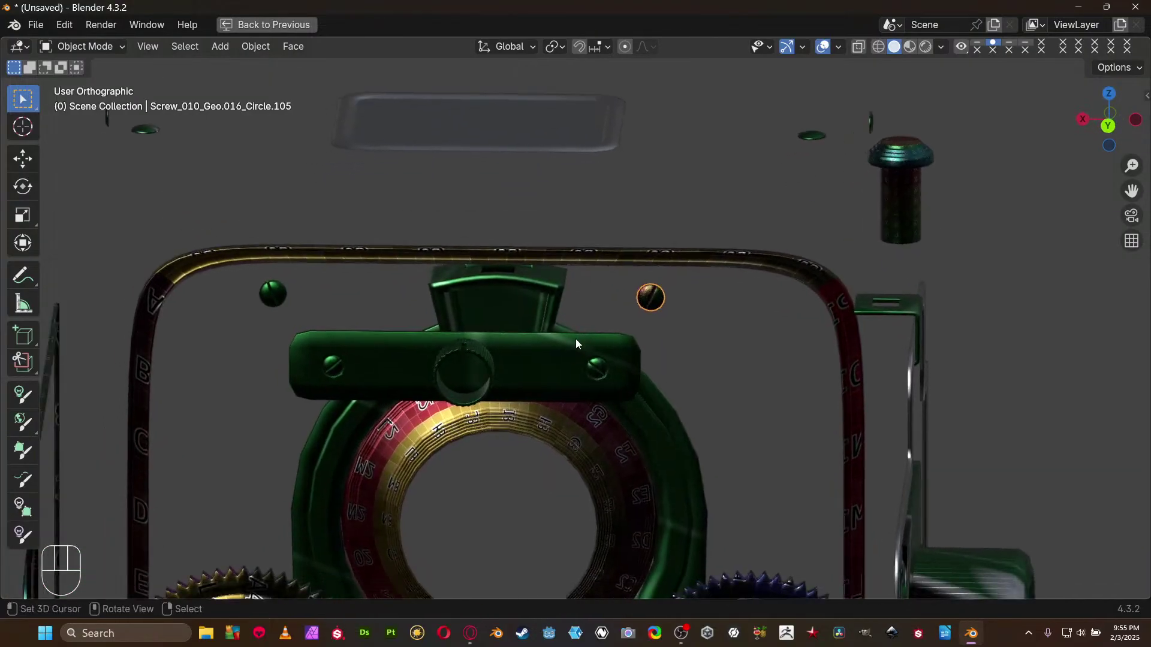
scroll(423, 330, "up", 2)
middle_click_drag(426, 330, 509, 343, "shift")
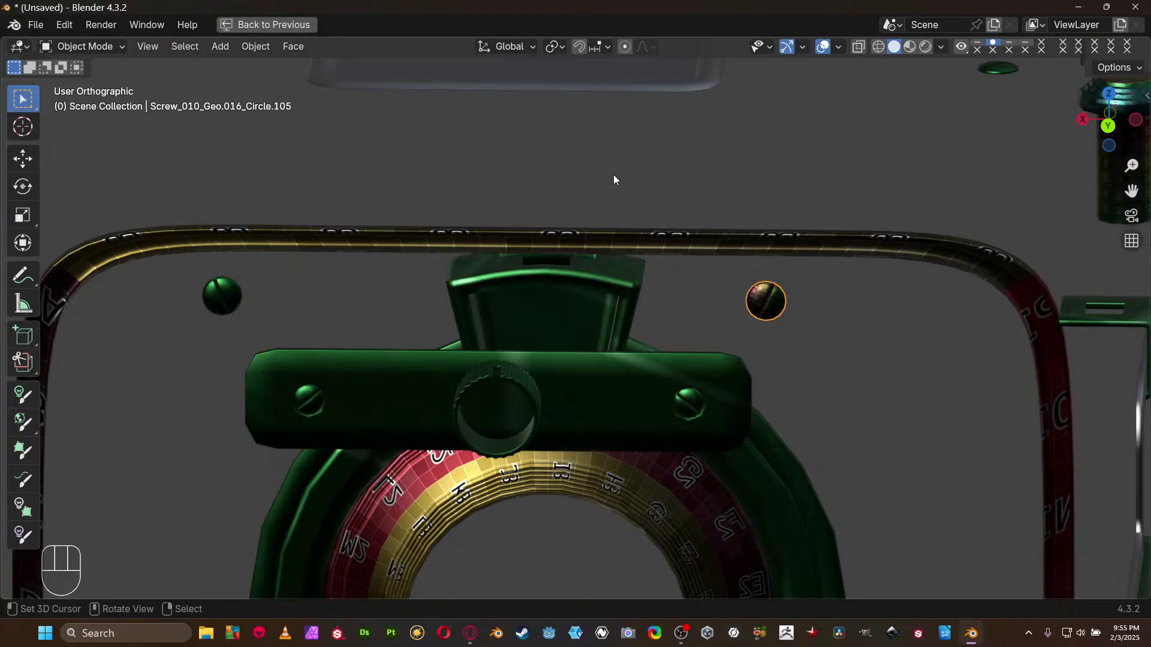
Step: Select both matching screws and try copying the unwrapped screw's UVs with Mio3 Copy in Edit Mode
left_click(236, 307)
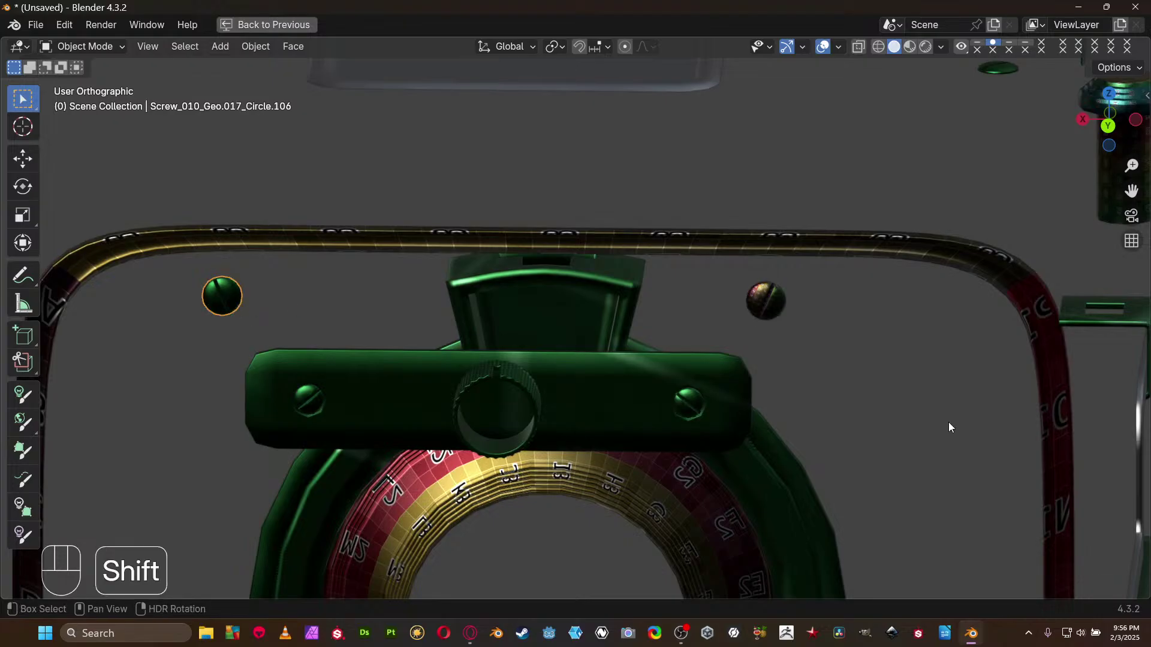
left_click(784, 321, "shift")
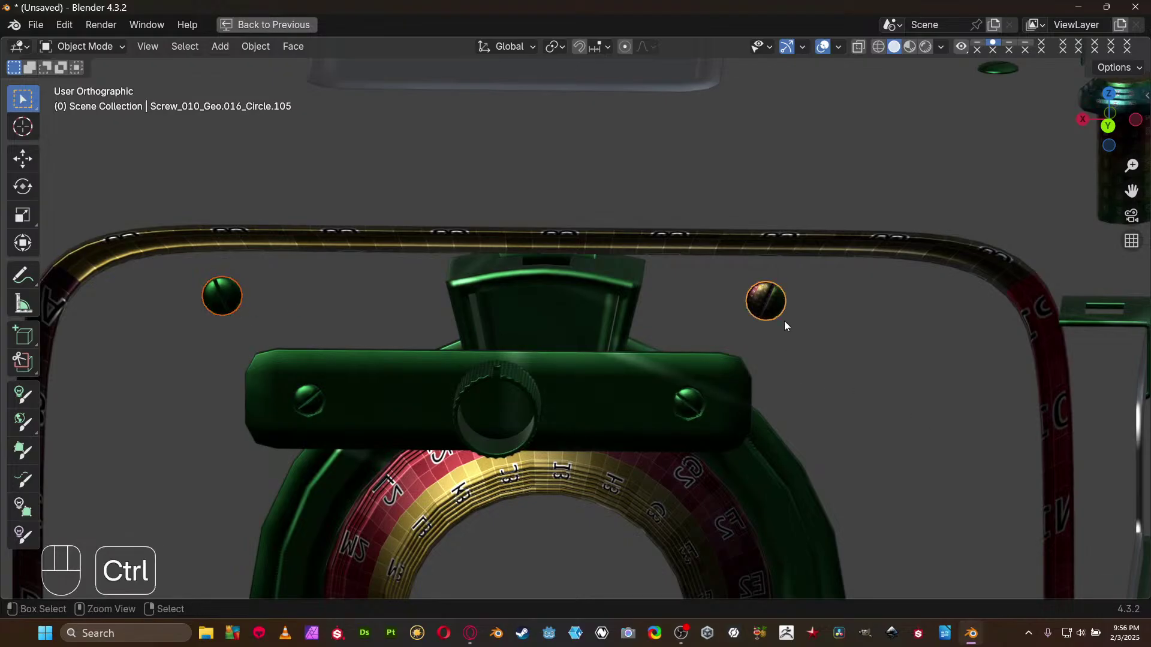
key("ctrl+space")
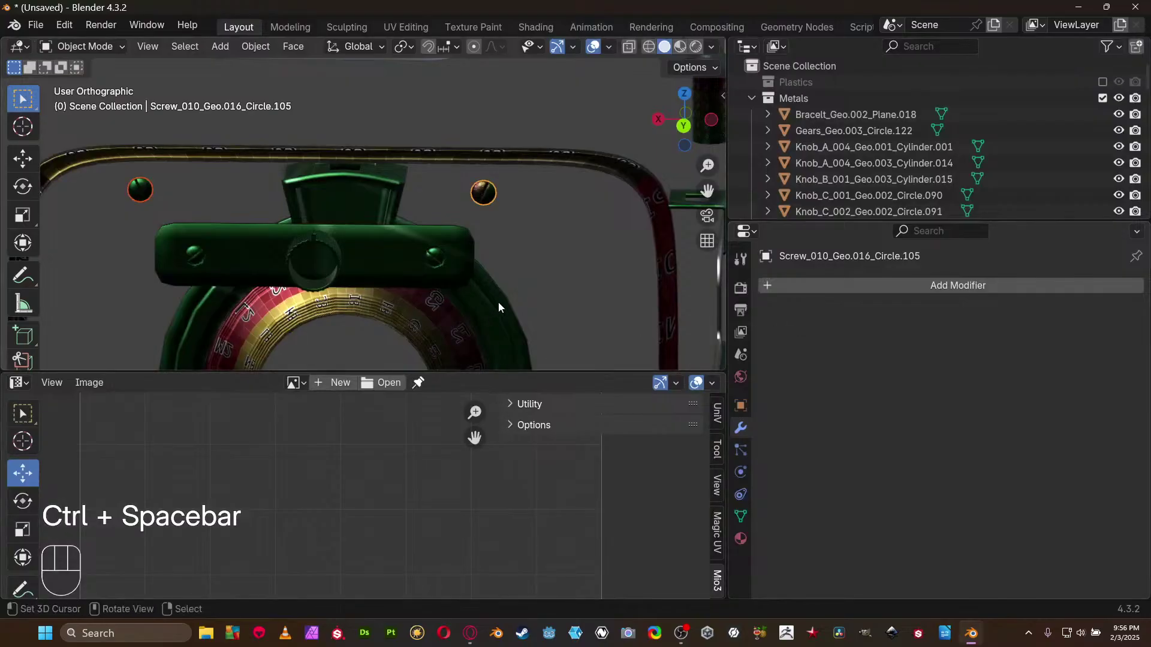
key("Tab")
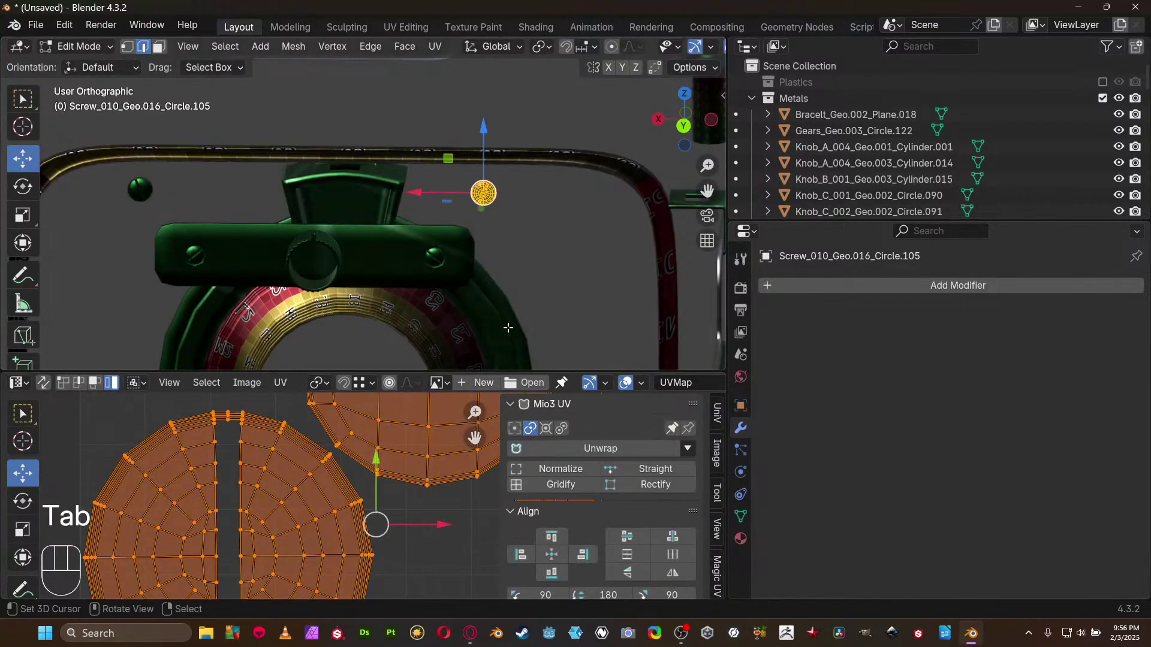
scroll(585, 494, "down", 6)
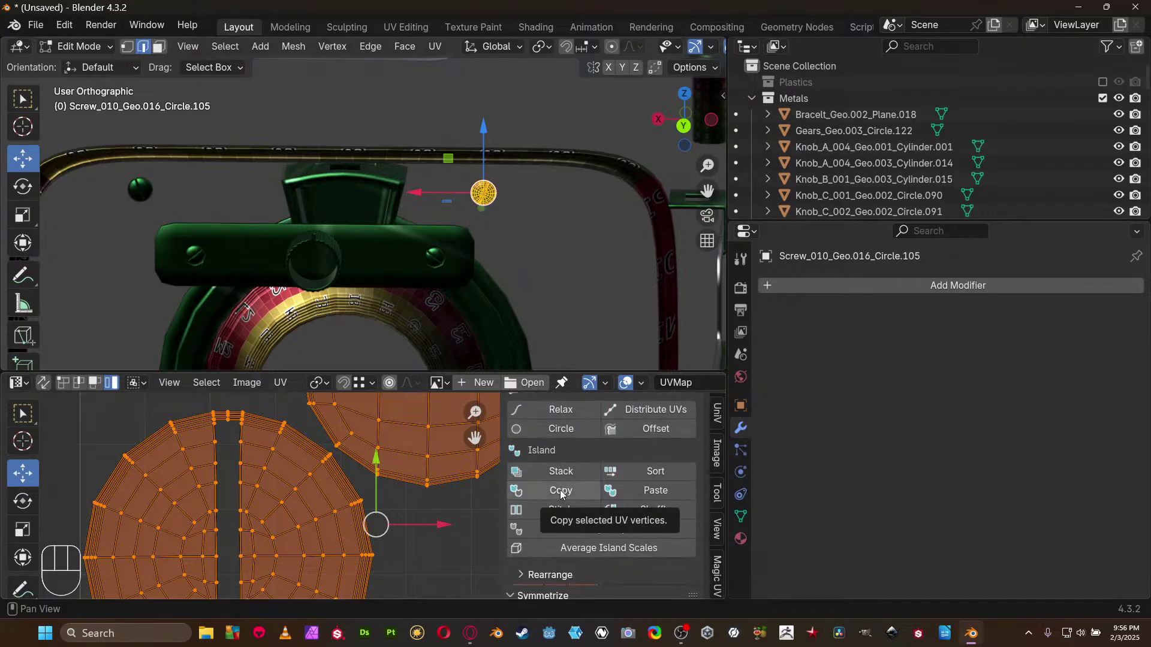
Step: Try giving the other screw a Project from View mapping and pasting the copied UVs onto it with Mio3
key("Tab")
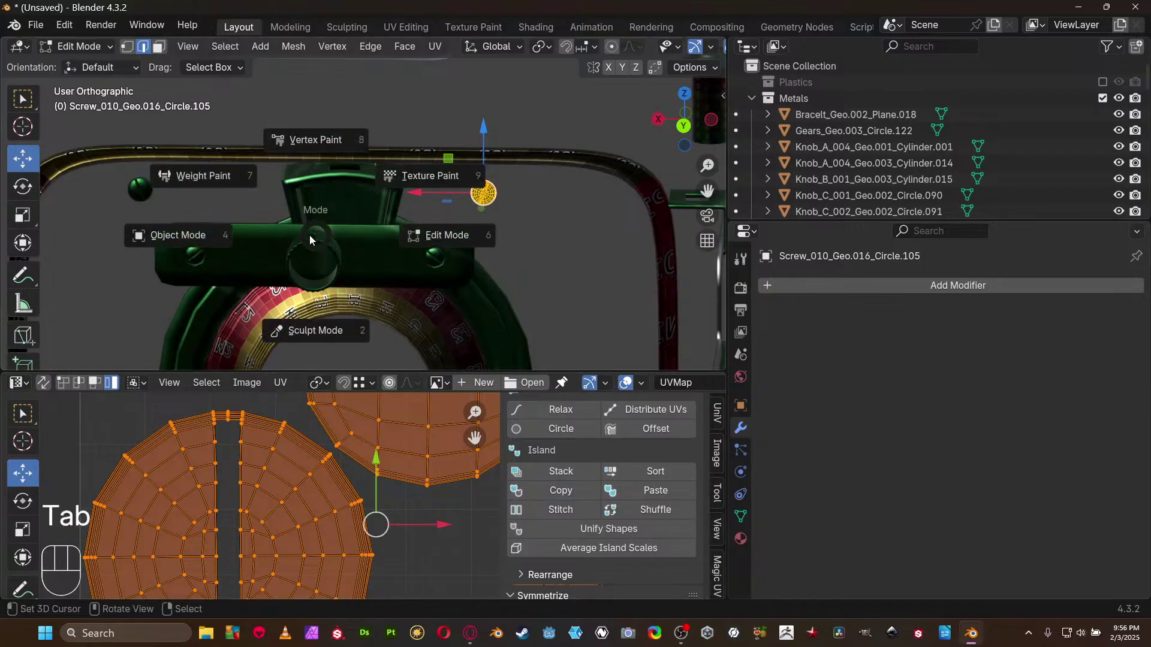
left_click(153, 192)
key("Tab")
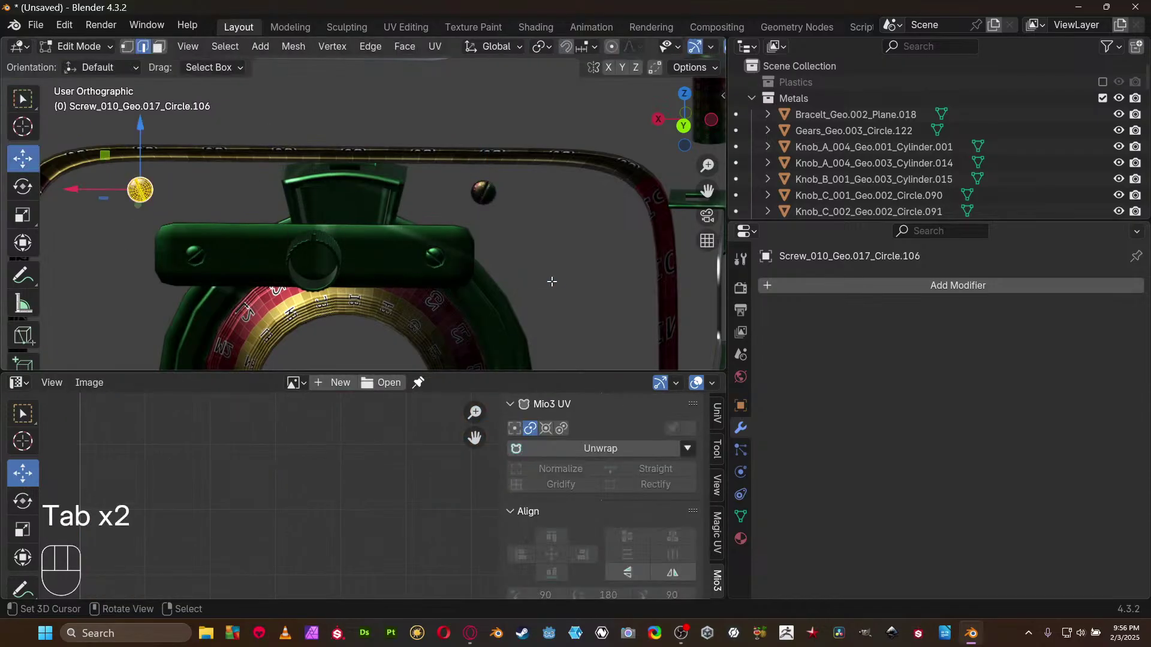
scroll(617, 494, "down", 6)
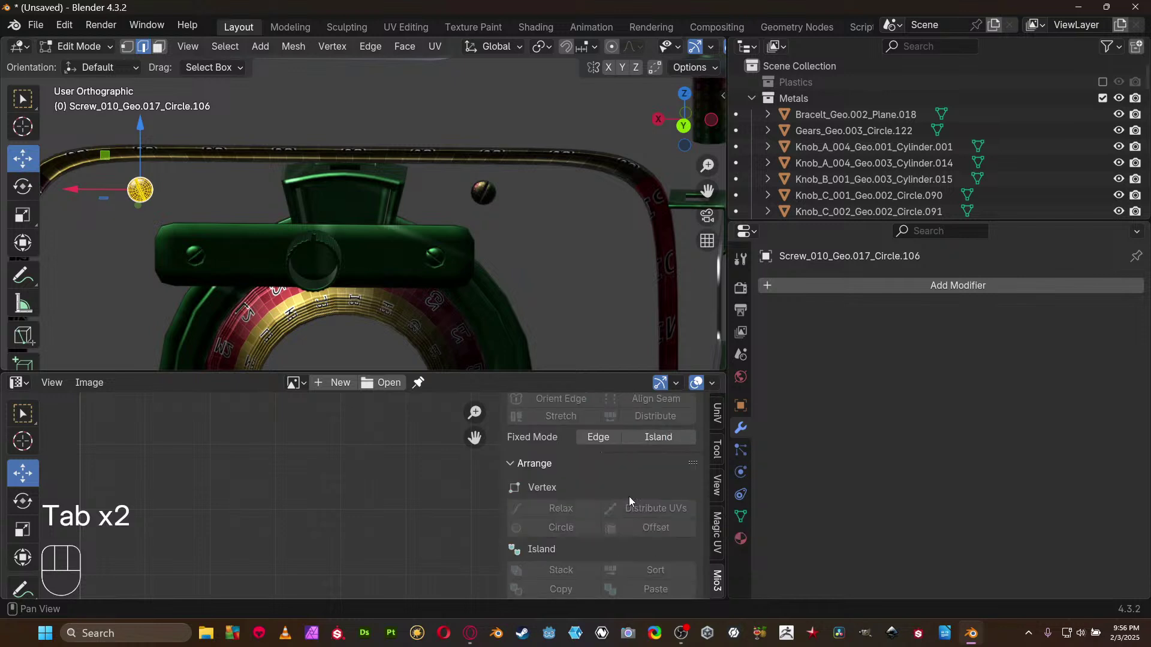
scroll(635, 499, "down", 5)
scroll(636, 499, "up", 2)
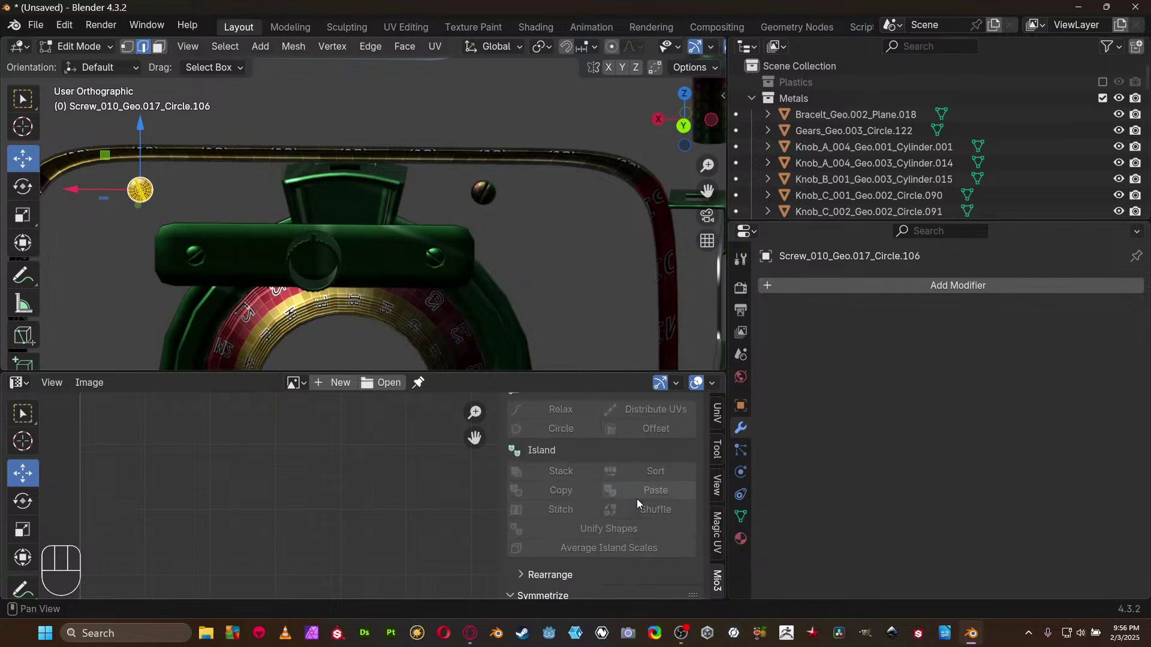
key("u")
mouse_move(328, 145)
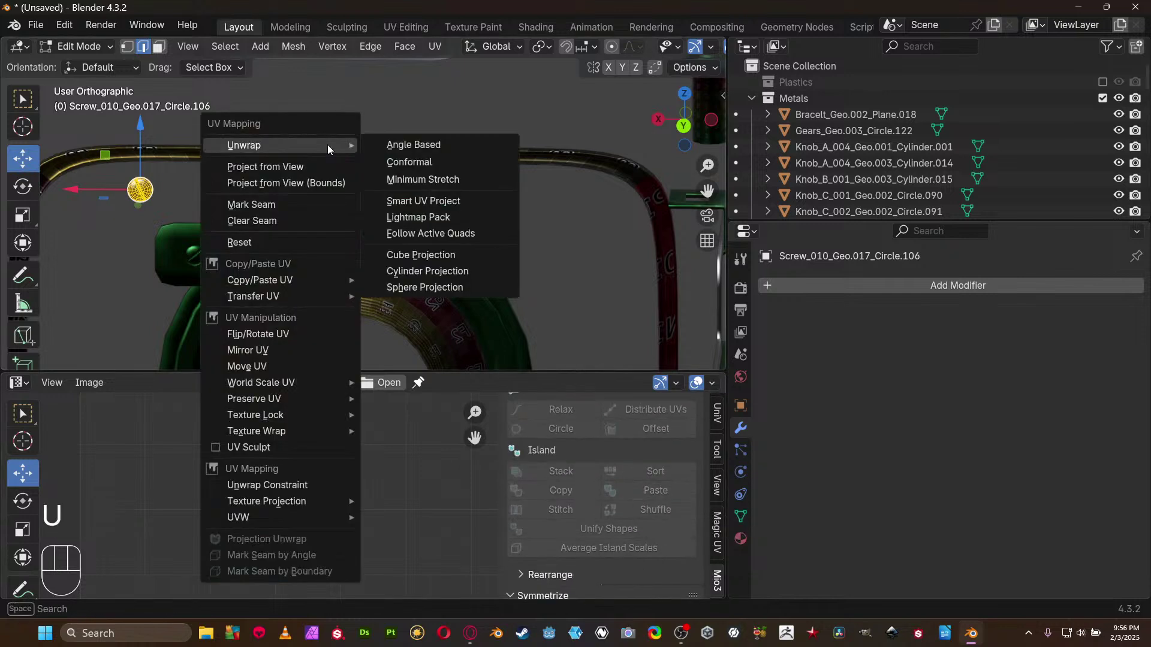
left_click(311, 167)
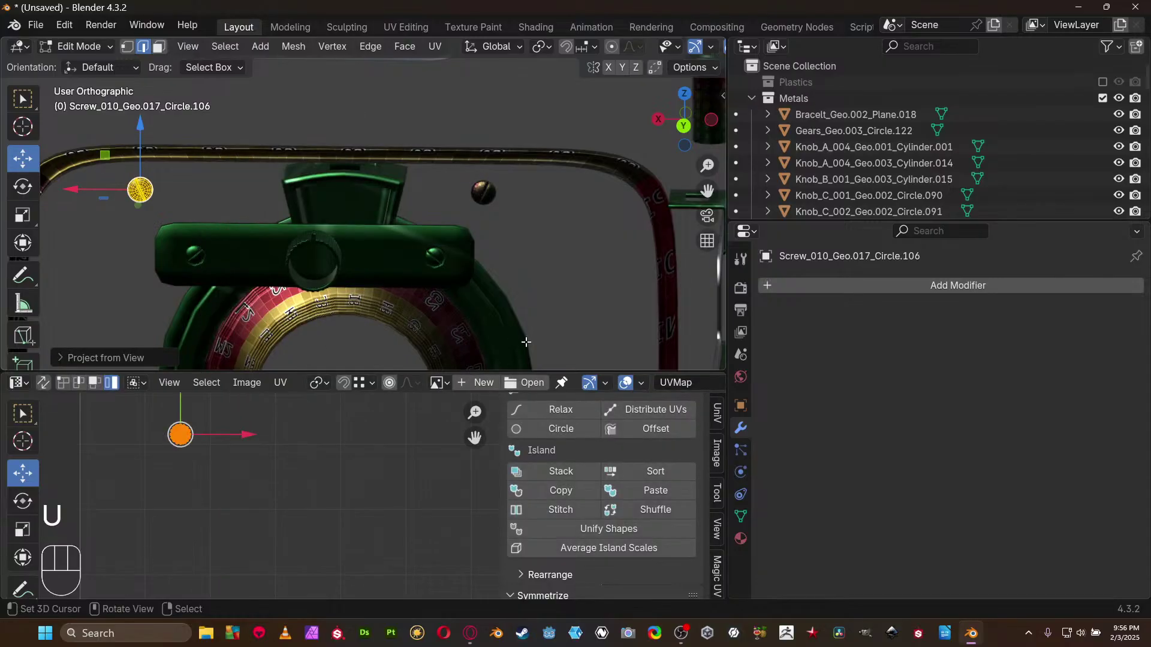
left_click(641, 491)
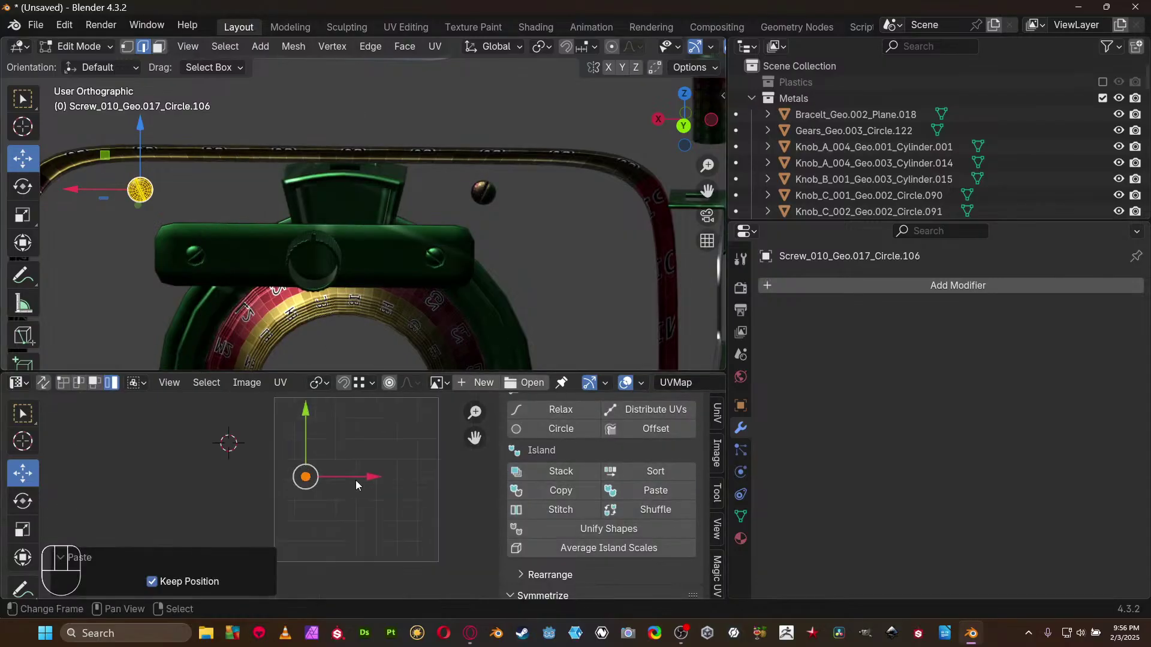
Step: Copy the UV maps from the unwrapped screw to the matching screw in Object Mode
key("Tab")
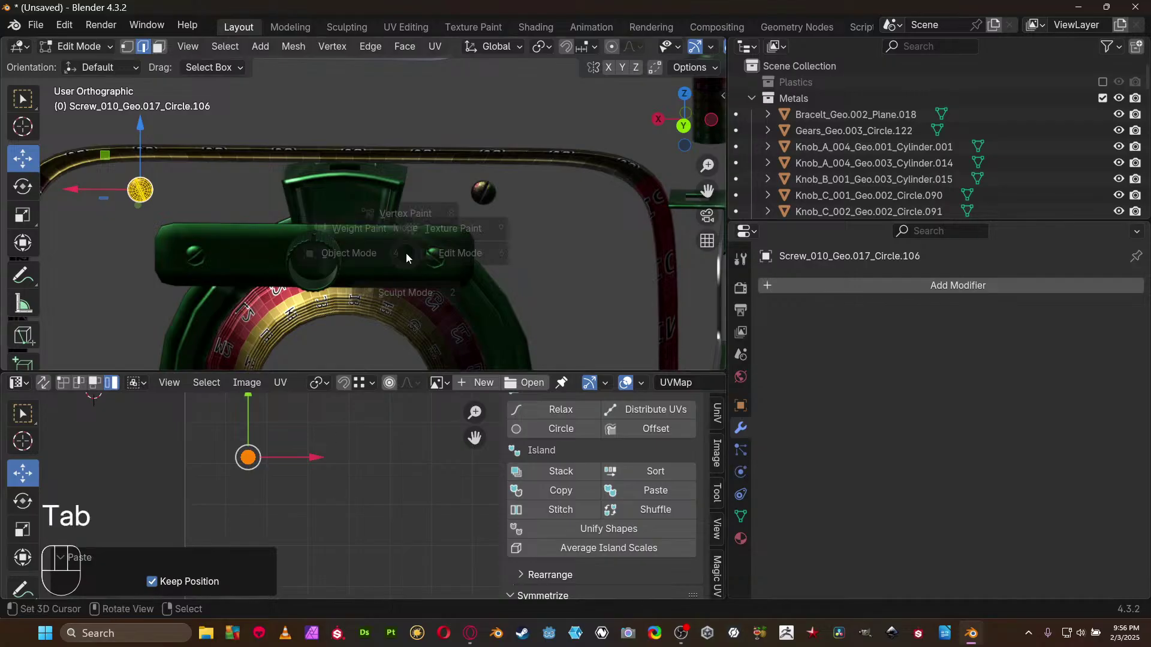
middle_click_drag(303, 232, 359, 234, "shift")
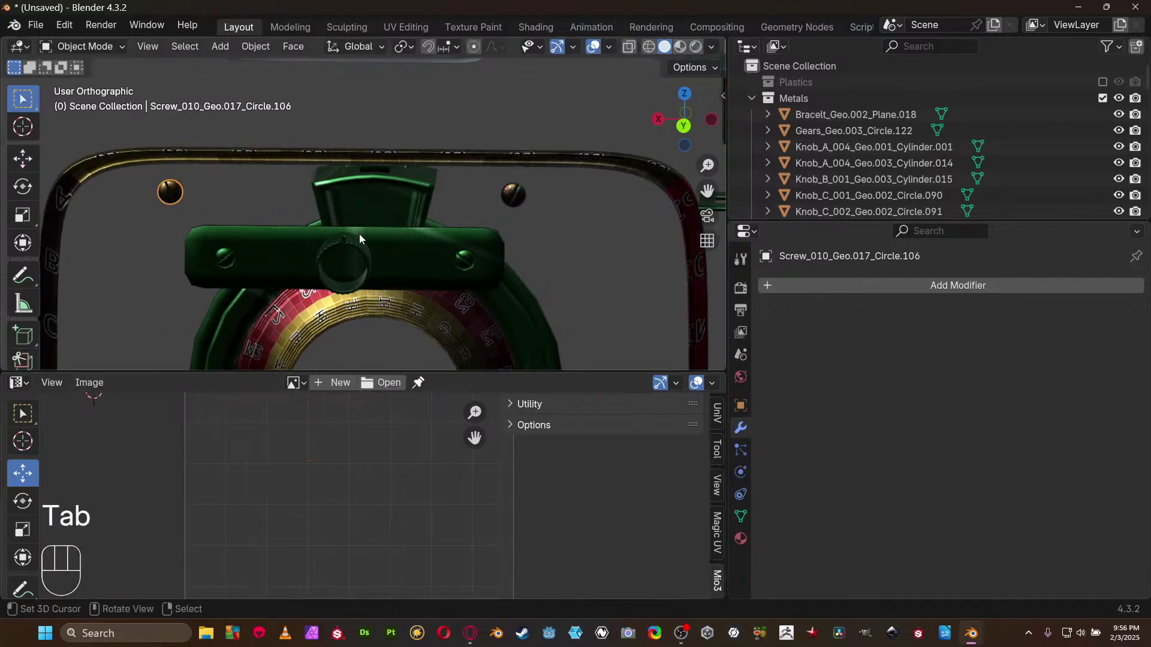
right_click(524, 193)
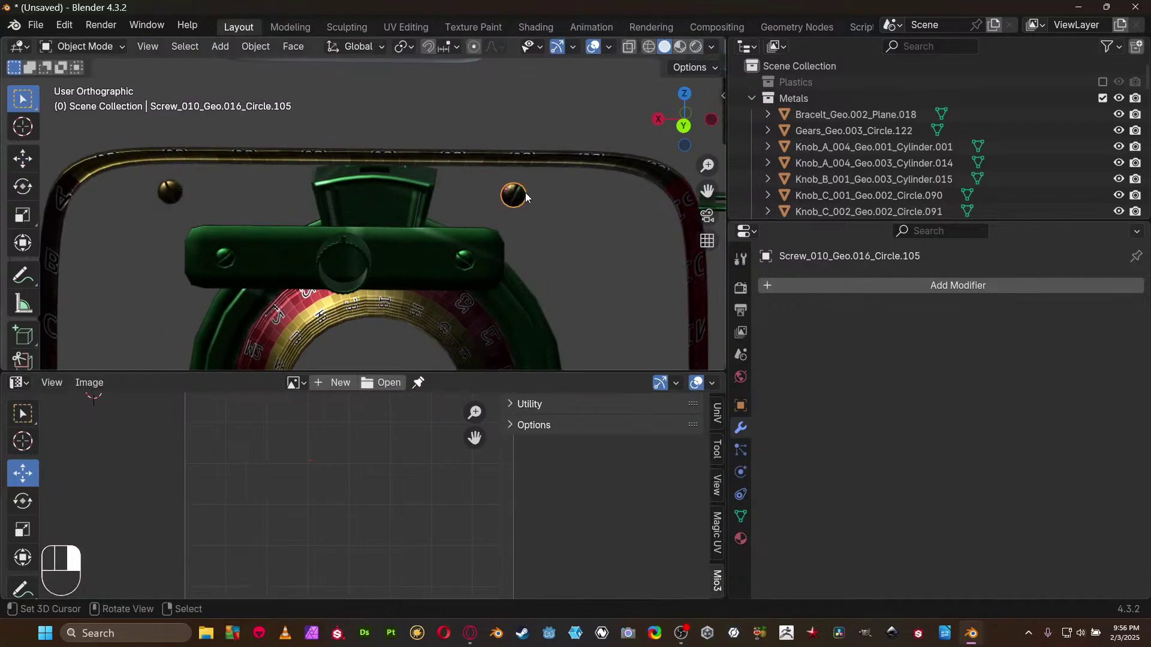
right_click(163, 184)
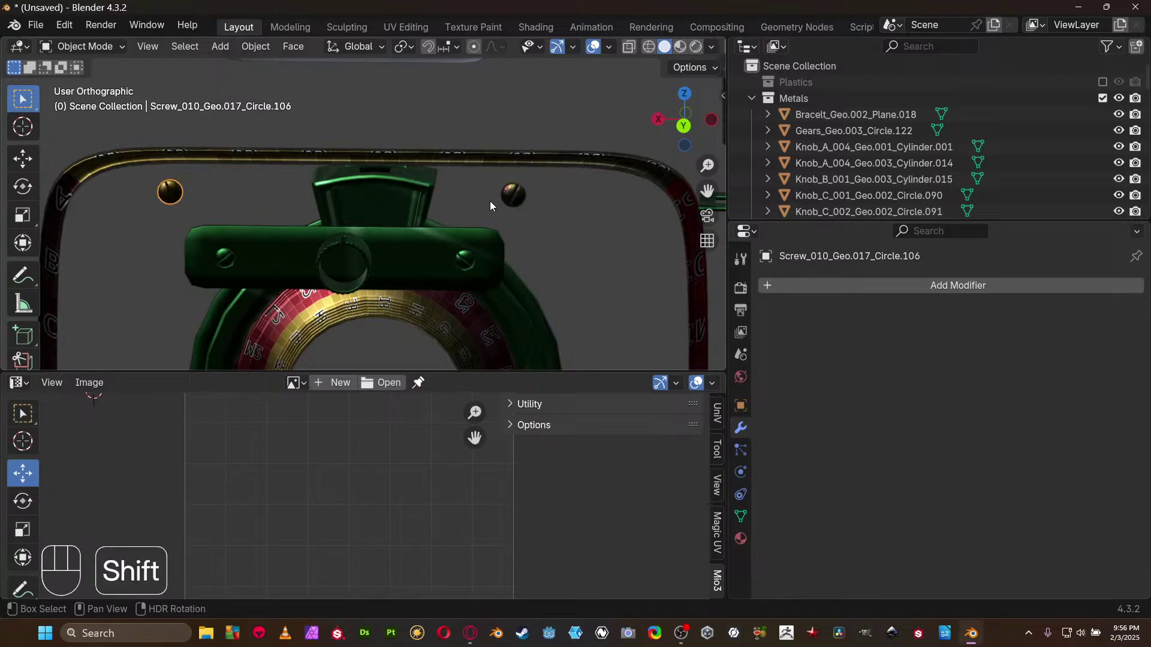
left_click(513, 199, "shift")
key("ctrl+l")
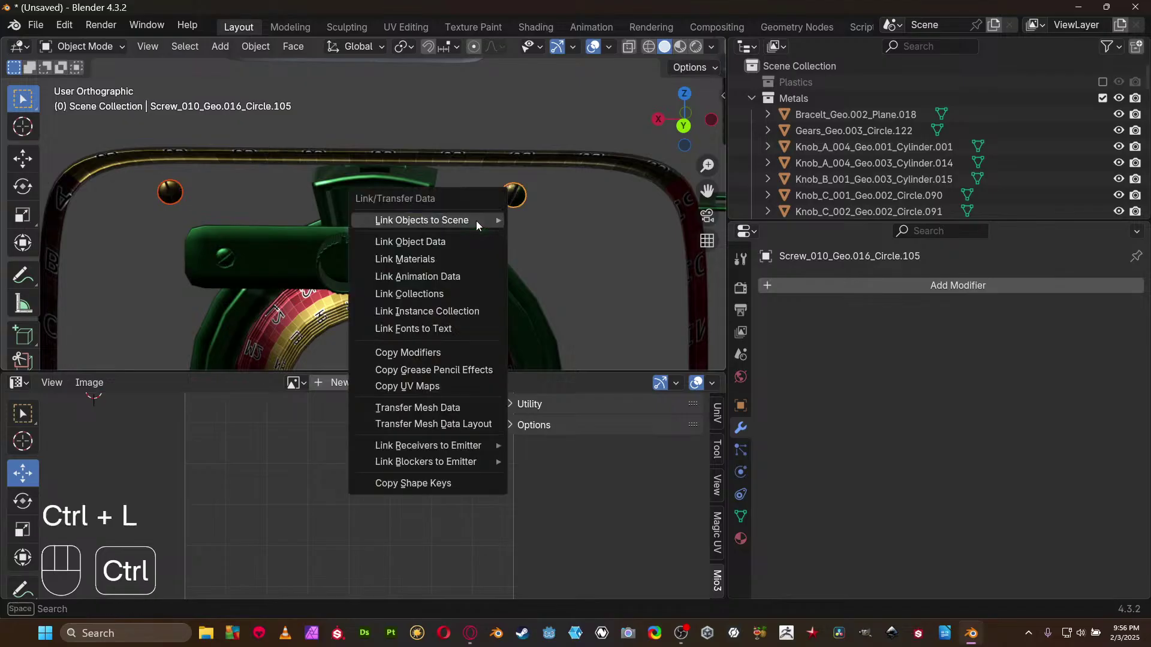
left_click(465, 387)
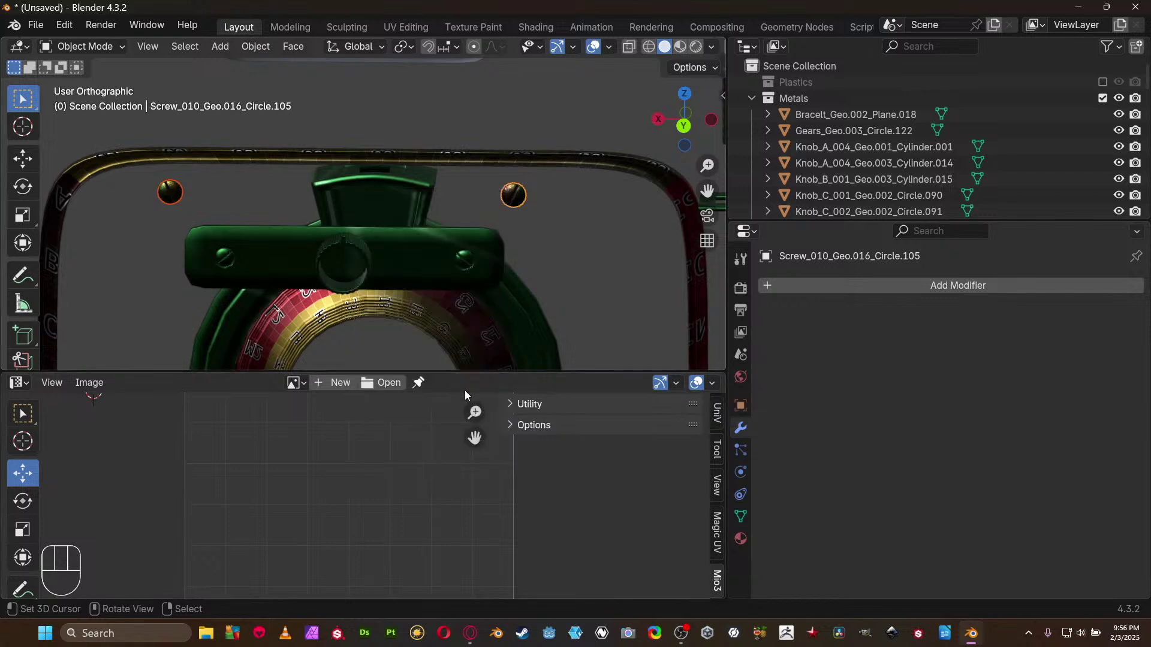
Step: Check the second screw's texture, enter Edit Mode on both screws and average their island scale in the maximized UV editor
middle_click_drag(196, 294, 347, 288, "shift")
scroll(347, 287, "up", 5)
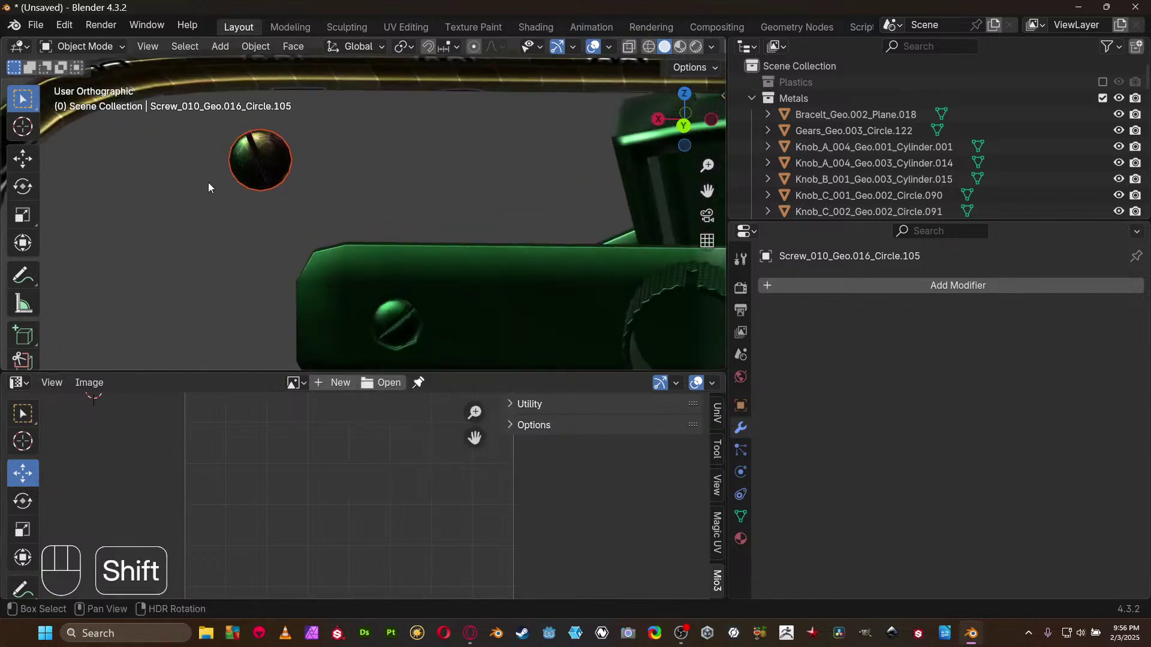
middle_click_drag(207, 182, 353, 235, "shift")
scroll(353, 236, "up", 6)
scroll(460, 202, "down", 3)
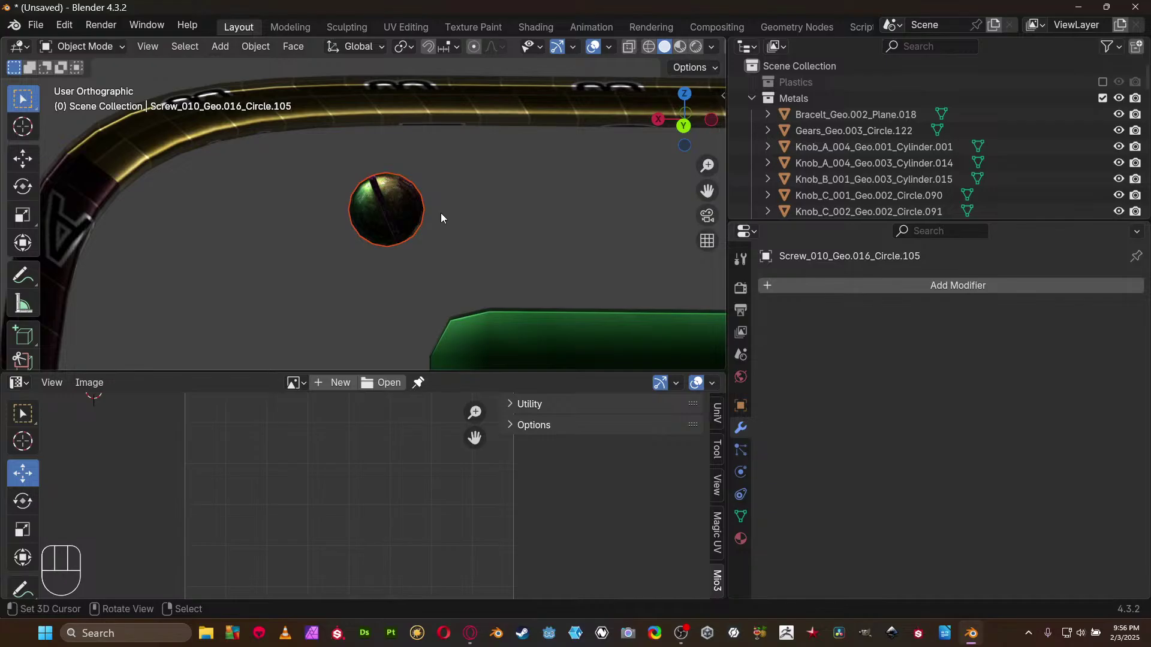
key("Tab")
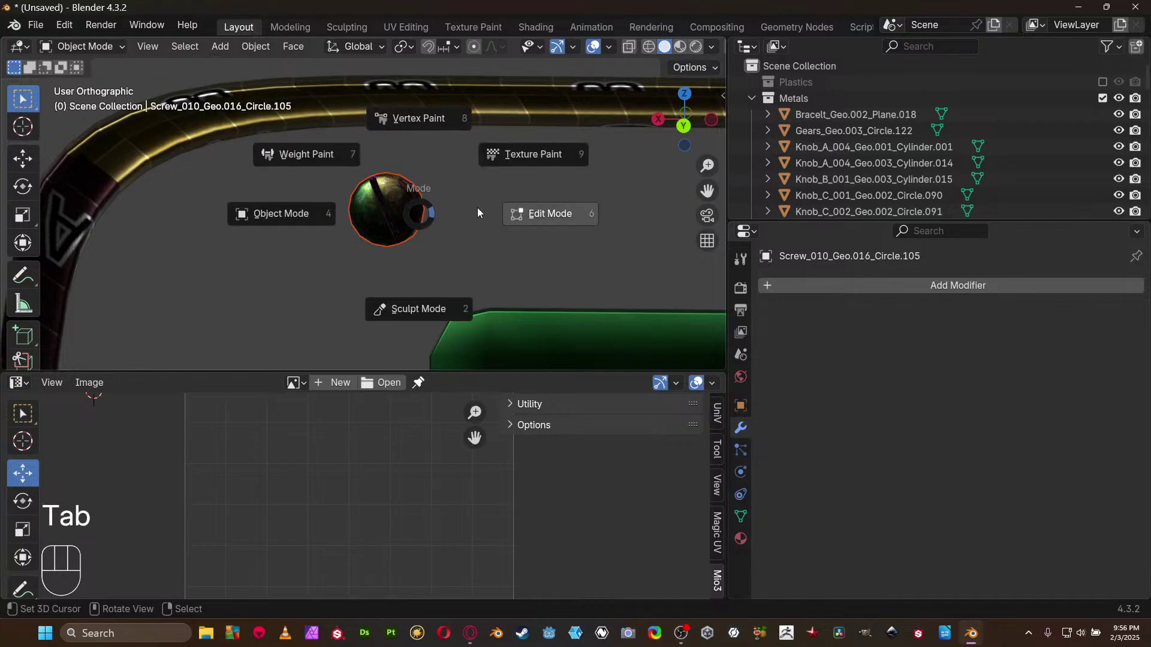
key("ctrl+space")
scroll(516, 512, "up", 5)
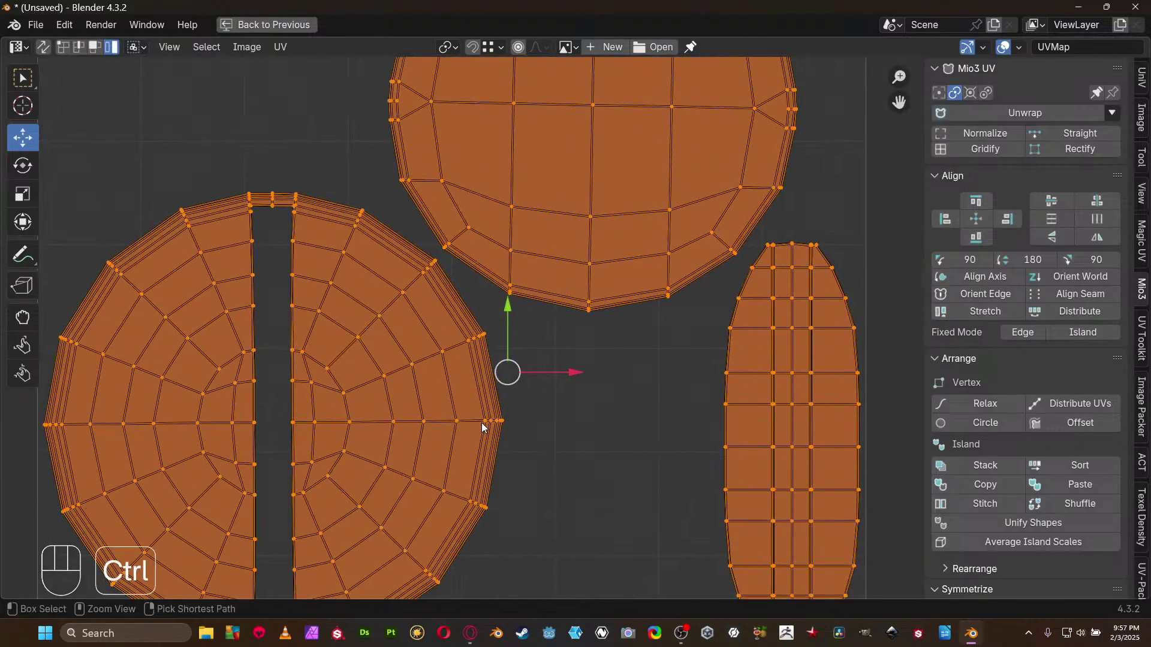
key("ctrl+a")
scroll(442, 430, "up", 5)
middle_click_drag(410, 420, 606, 396)
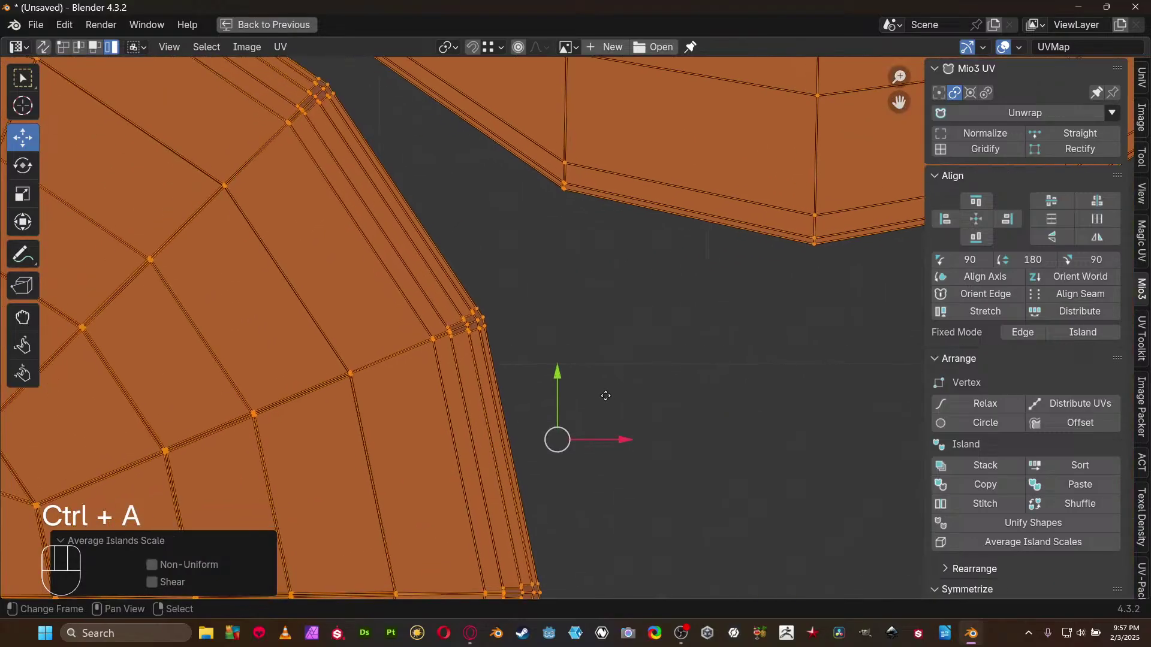
Step: Inspect the screws' averaged UV islands for overlap and detail, restore the viewport and leave Edit Mode
scroll(583, 348, "up", 5)
middle_click_drag(310, 276, 481, 258)
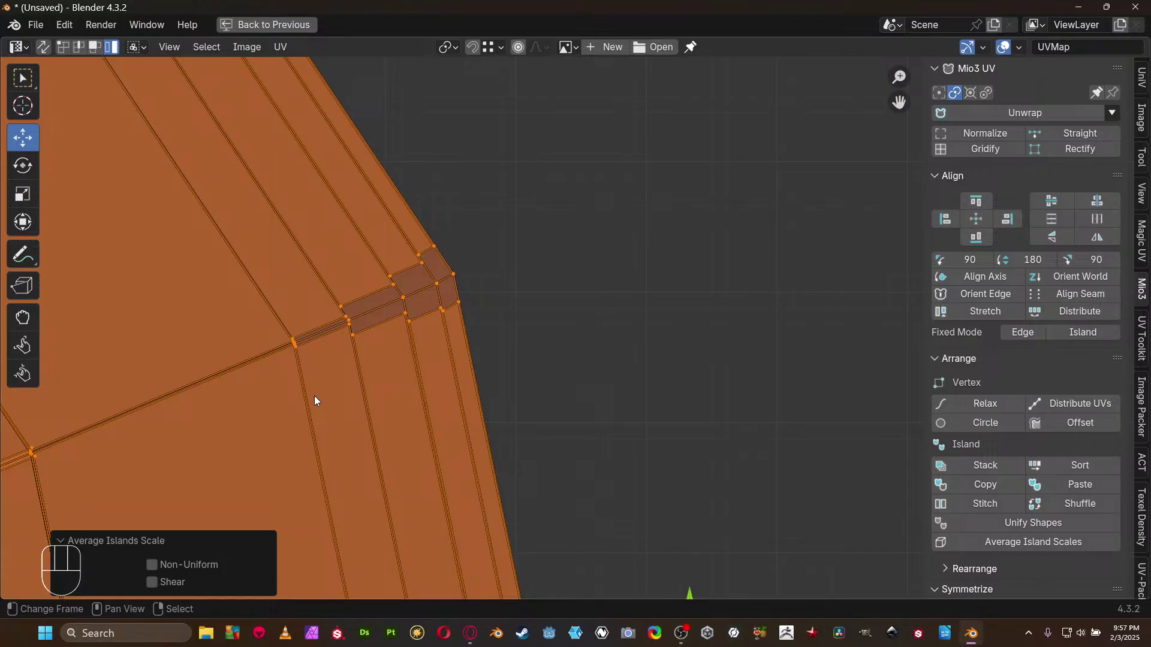
scroll(314, 395, "down", 10)
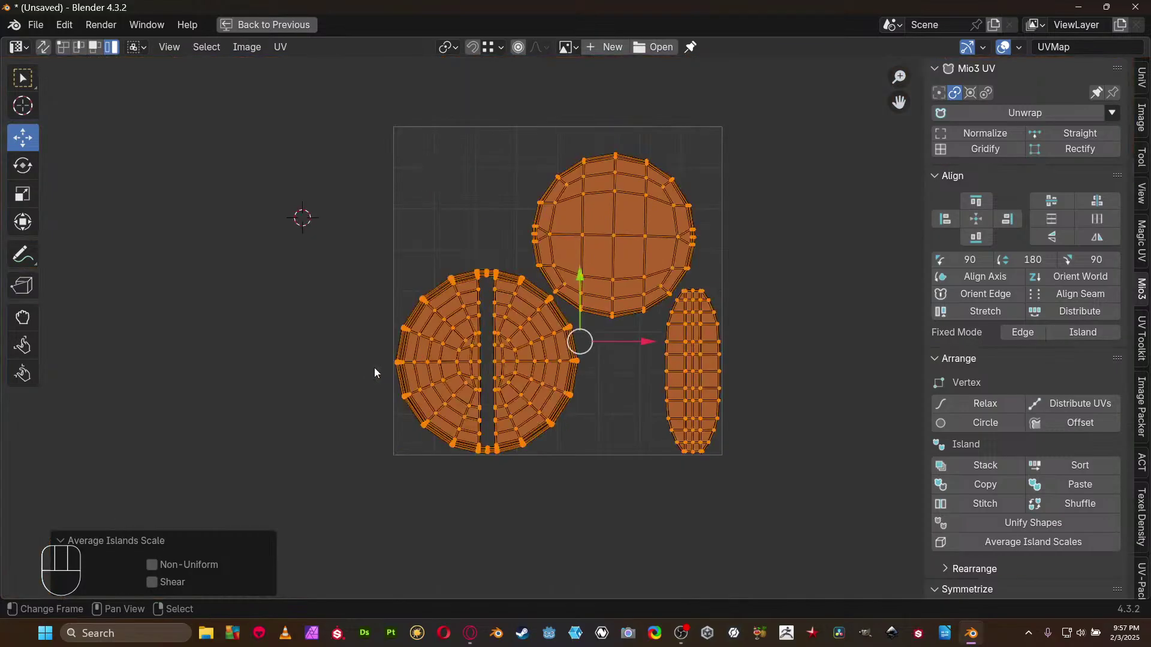
key("ctrl+space")
key("ctrl+space")
key("Tab")
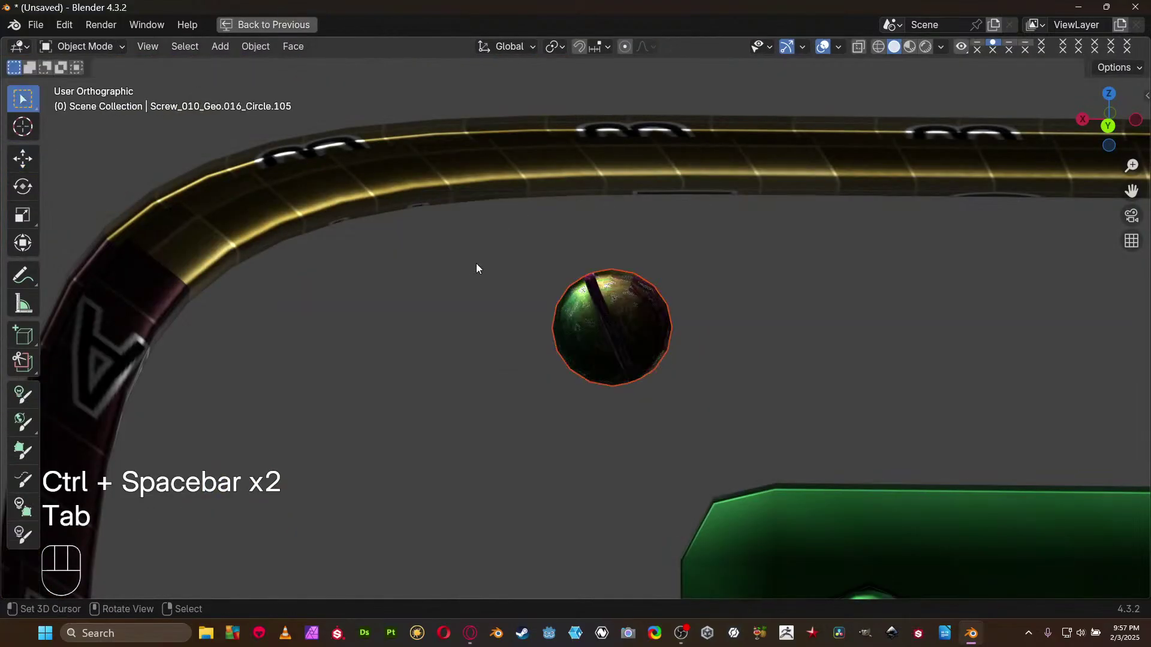
Step: Select only the slotted screw beside the upper edge of the large metal ring
scroll(476, 263, "down", 6)
middle_click_drag(947, 399, 540, 352, "shift")
scroll(562, 374, "down", 4)
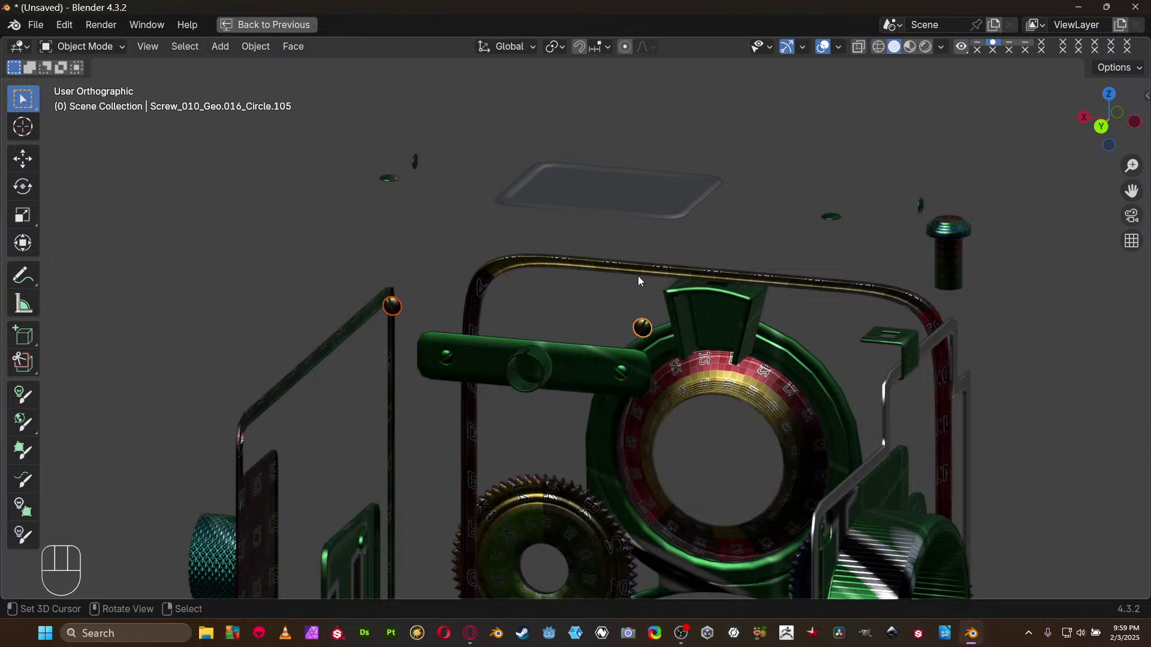
left_click(653, 325)
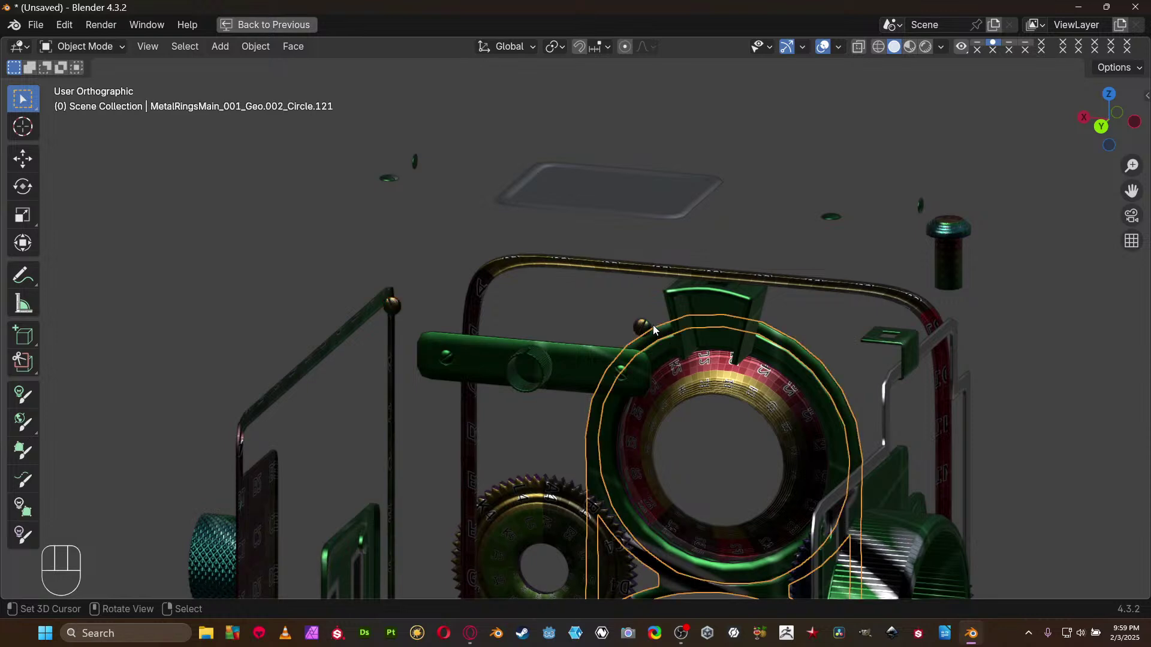
left_click(652, 324)
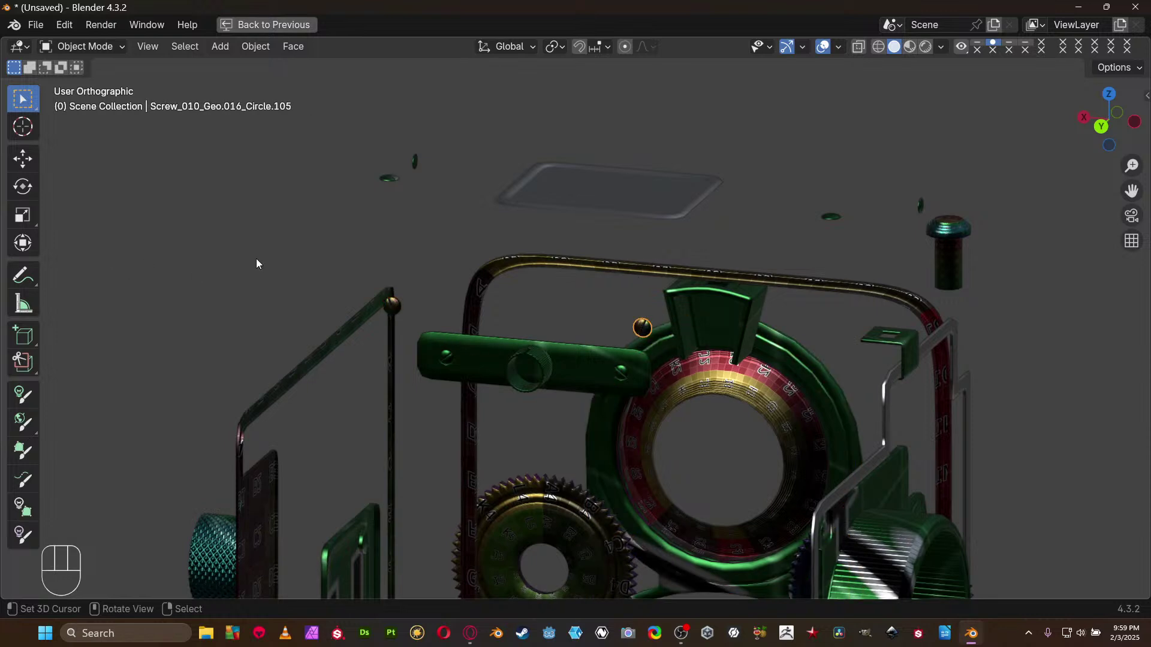
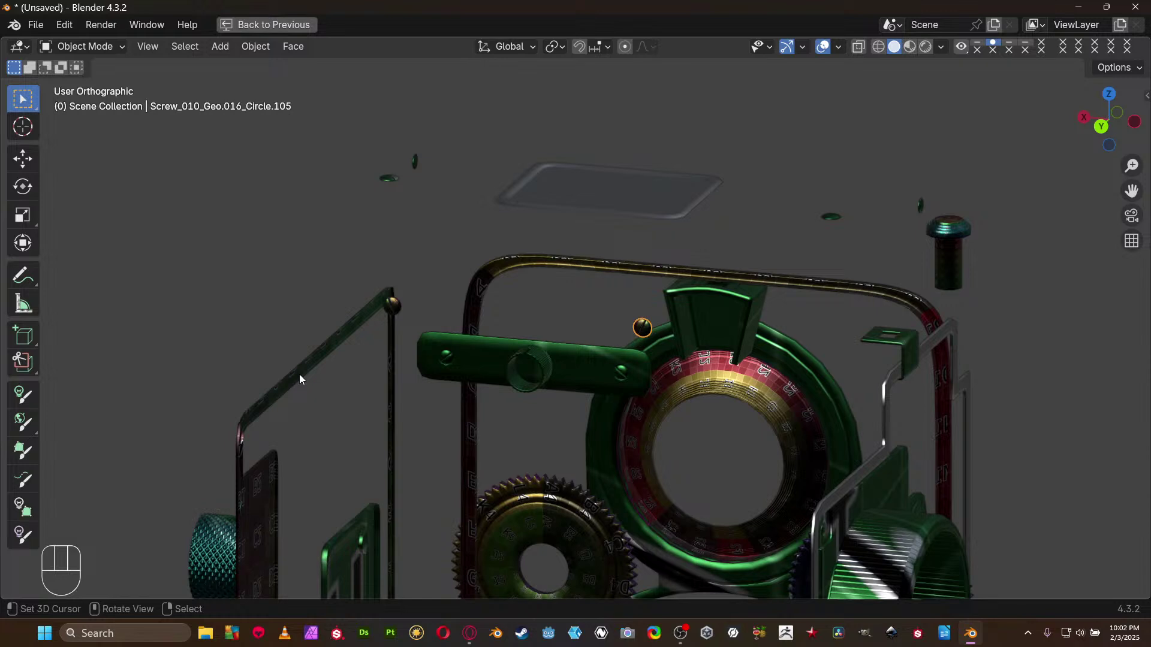
Step: Select the knurled knob ring SpikeKnob_009, isolate it from the other parts and enter Edit Mode
key("Tab")
left_click(549, 376)
left_click(543, 374)
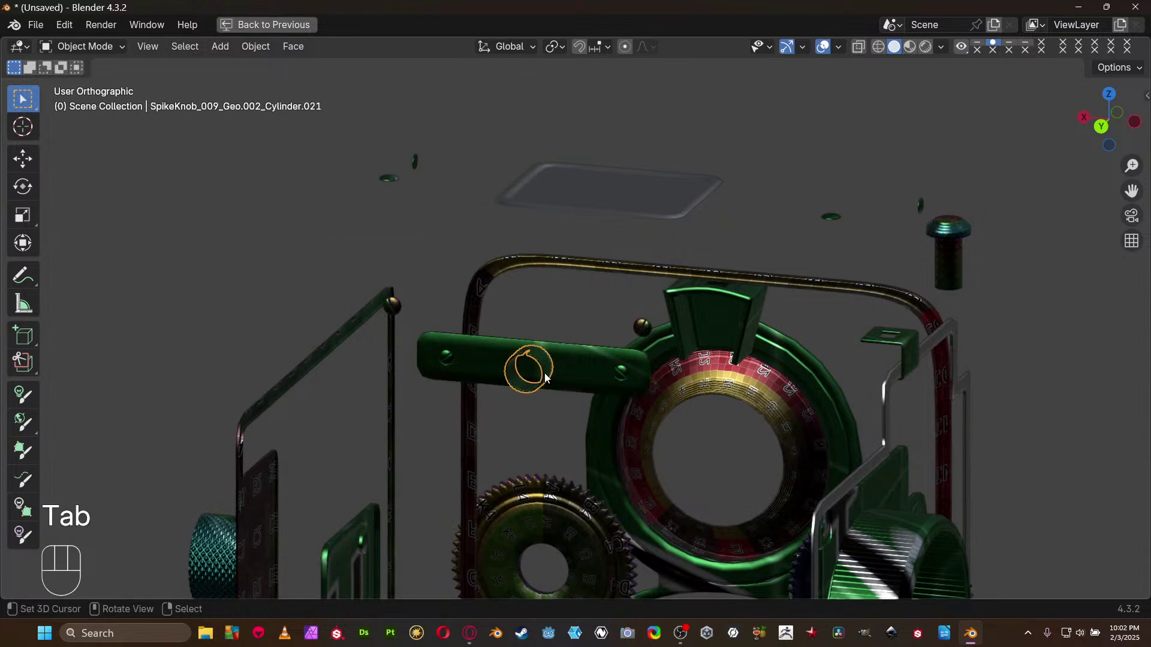
key("KP_Decimal")
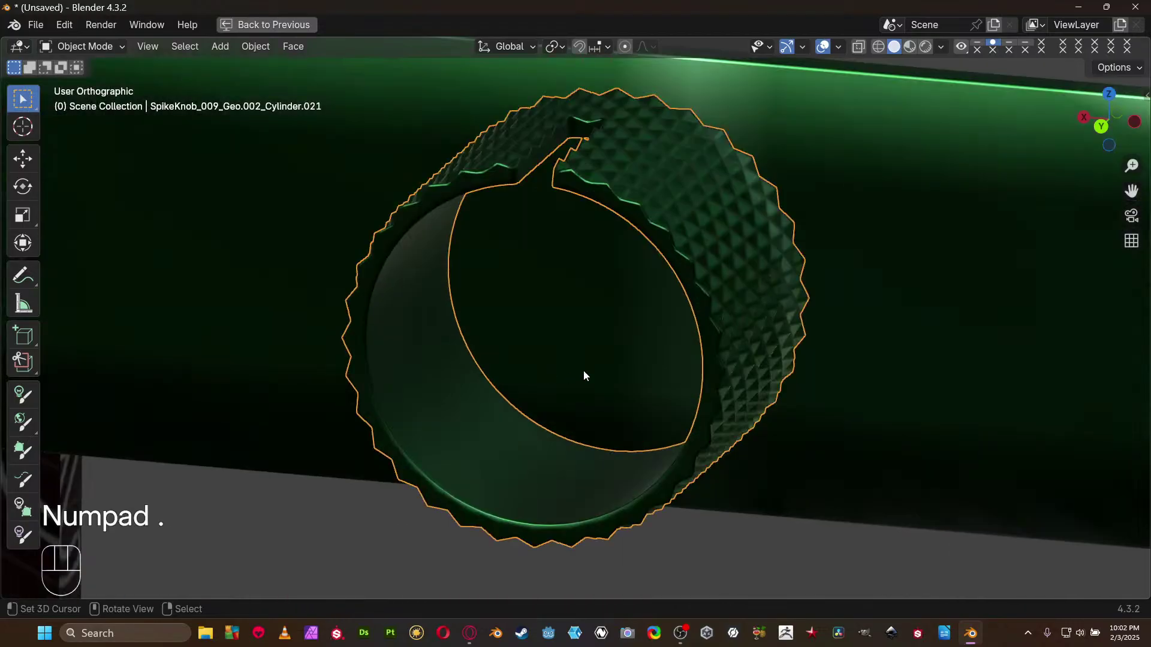
key("shift+h")
key("Tab")
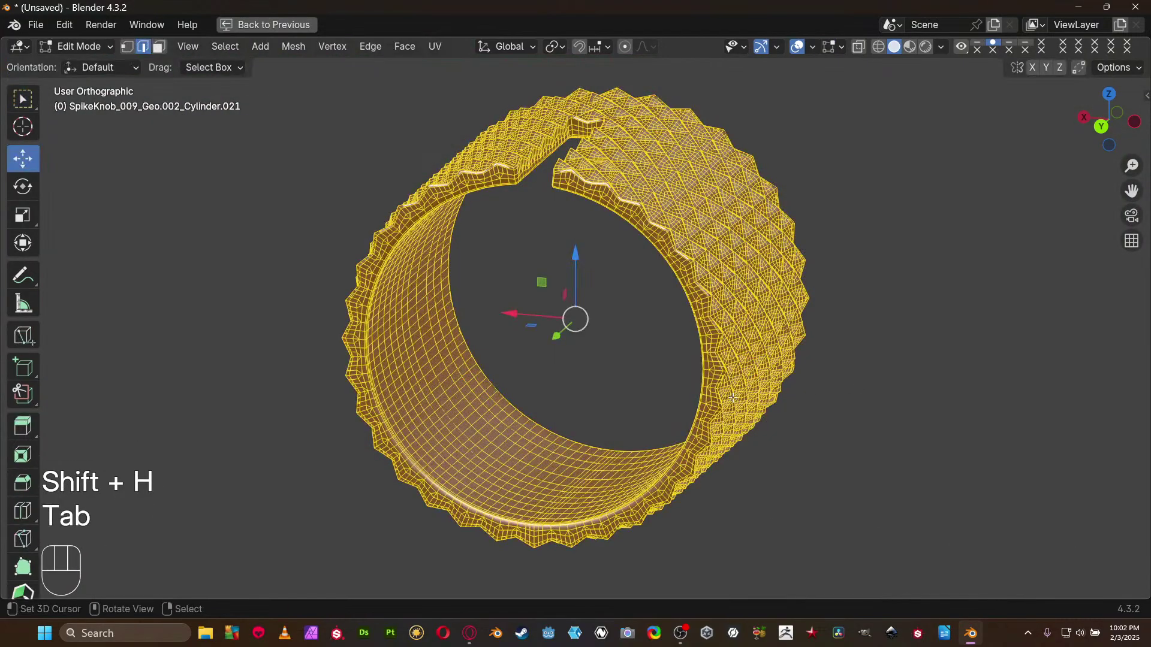
Step: Mark seams along the ring's inner edge loops, around both inner rims and along the inside border of the slot
middle_click_drag(733, 397, 686, 470)
scroll(661, 402, "up", 2)
middle_click_drag(563, 352, 581, 389)
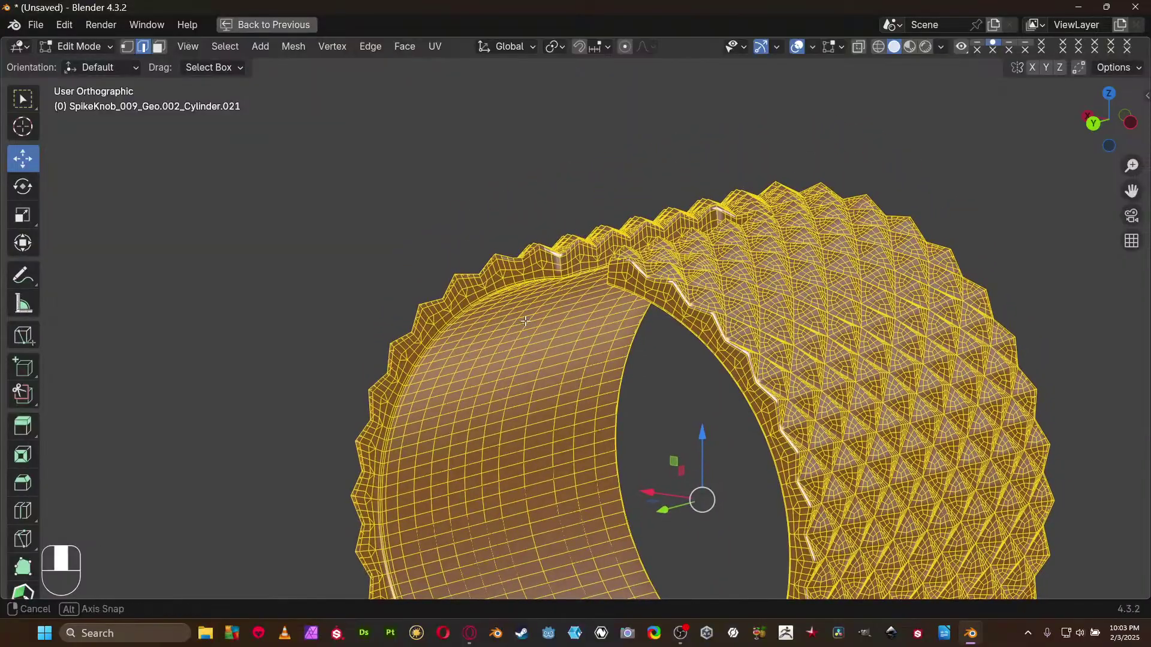
middle_click_drag(520, 320, 238, 321)
middle_click_drag(362, 318, 446, 377)
scroll(480, 364, "up", 6)
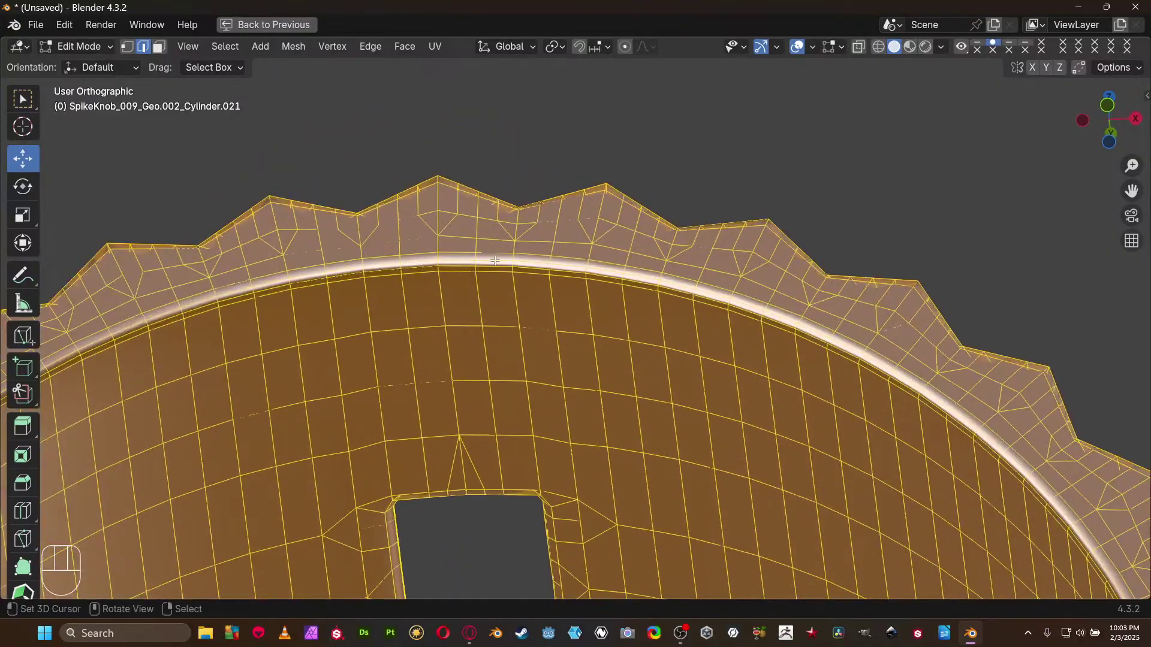
left_click(559, 268, "alt")
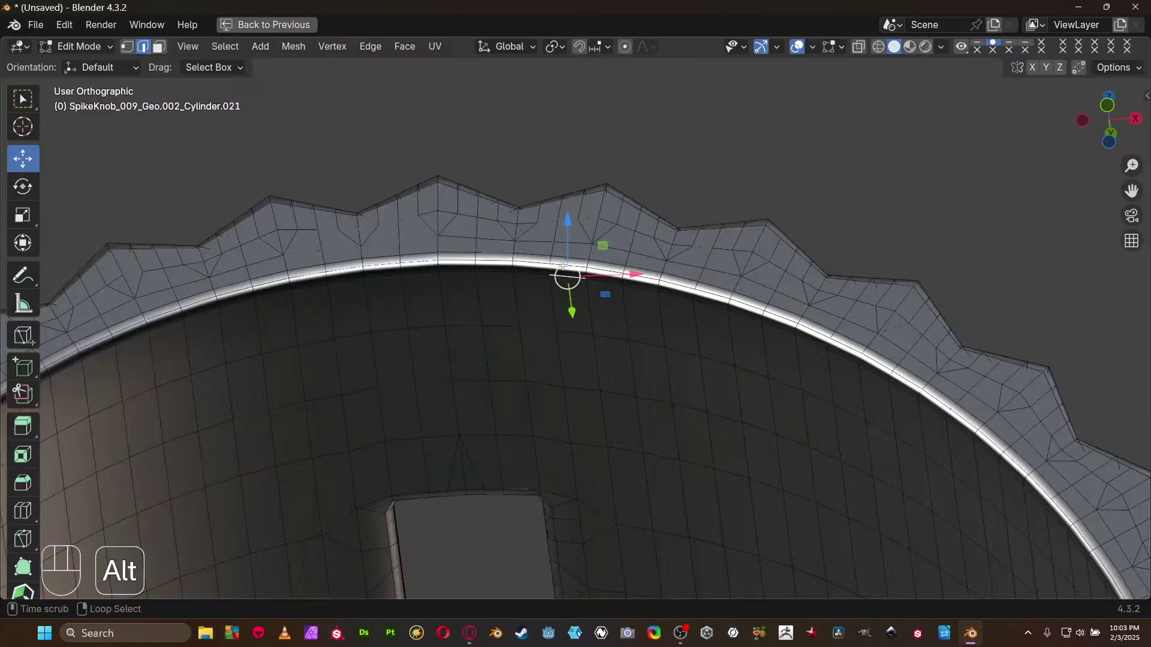
right_click(562, 268, "alt")
scroll(558, 269, "down", 5)
middle_click_drag(537, 284, 913, 347)
scroll(760, 412, "up", 5)
middle_click_drag(761, 411, 580, 349)
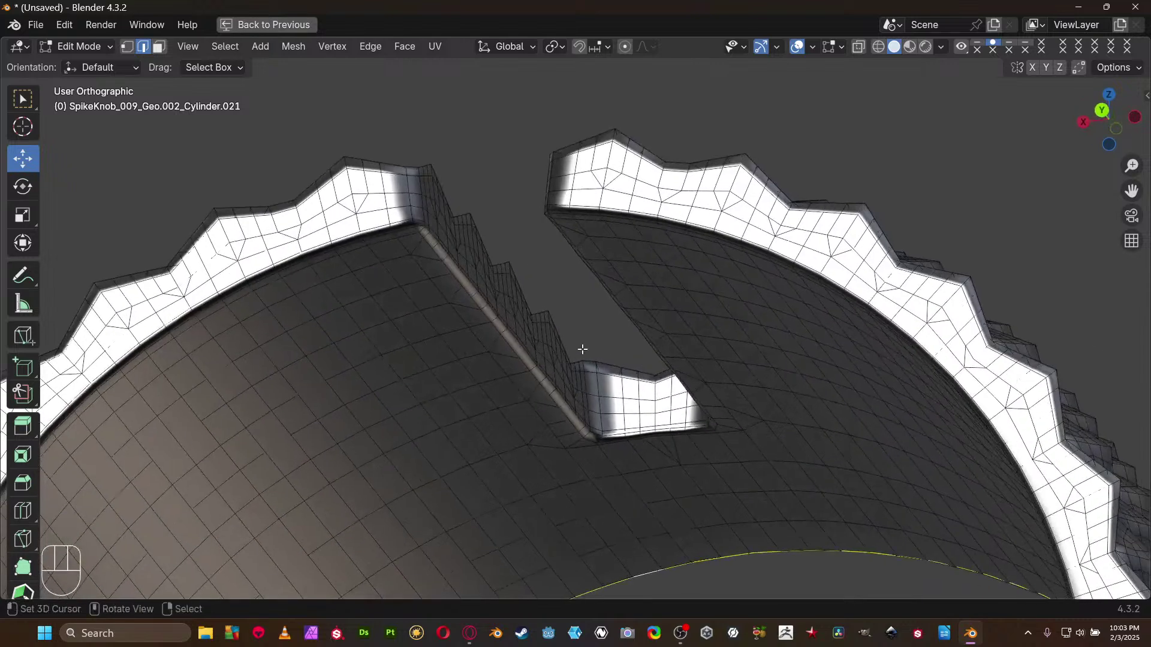
scroll(569, 342, "up", 2)
middle_click_drag(439, 276, 565, 380, "shift")
scroll(516, 336, "up", 2)
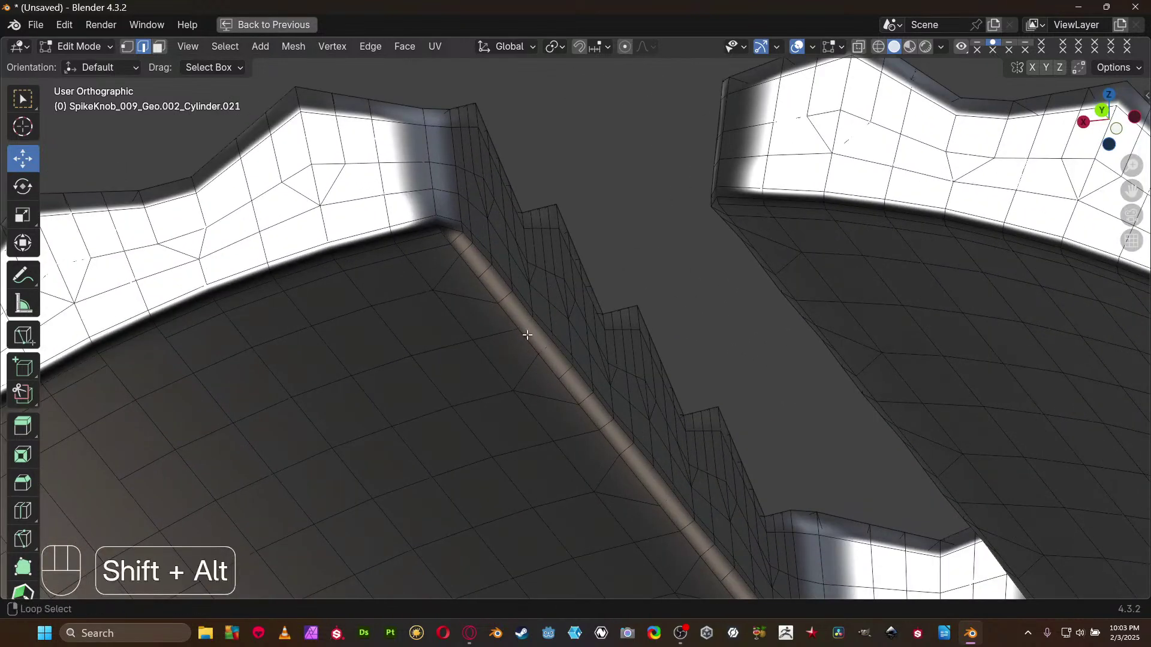
right_click(557, 346, "alt+shift")
key("ctrl+e")
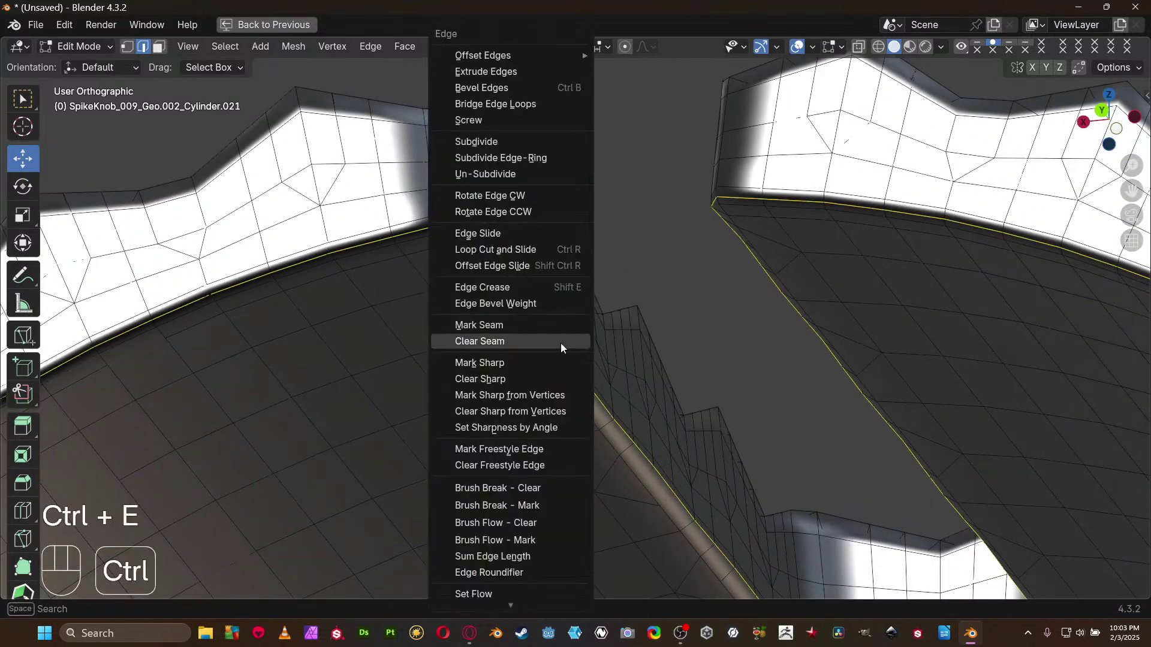
left_click(557, 326)
Step: Mark a seam line across the ring's wall, joining the slot's closed end to the opposite rim
scroll(558, 311, "down", 5)
middle_click_drag(565, 303, 618, 404)
middle_click_drag(618, 404, 590, 382, "shift")
middle_click_drag(585, 470, 586, 205)
scroll(591, 272, "up", 6)
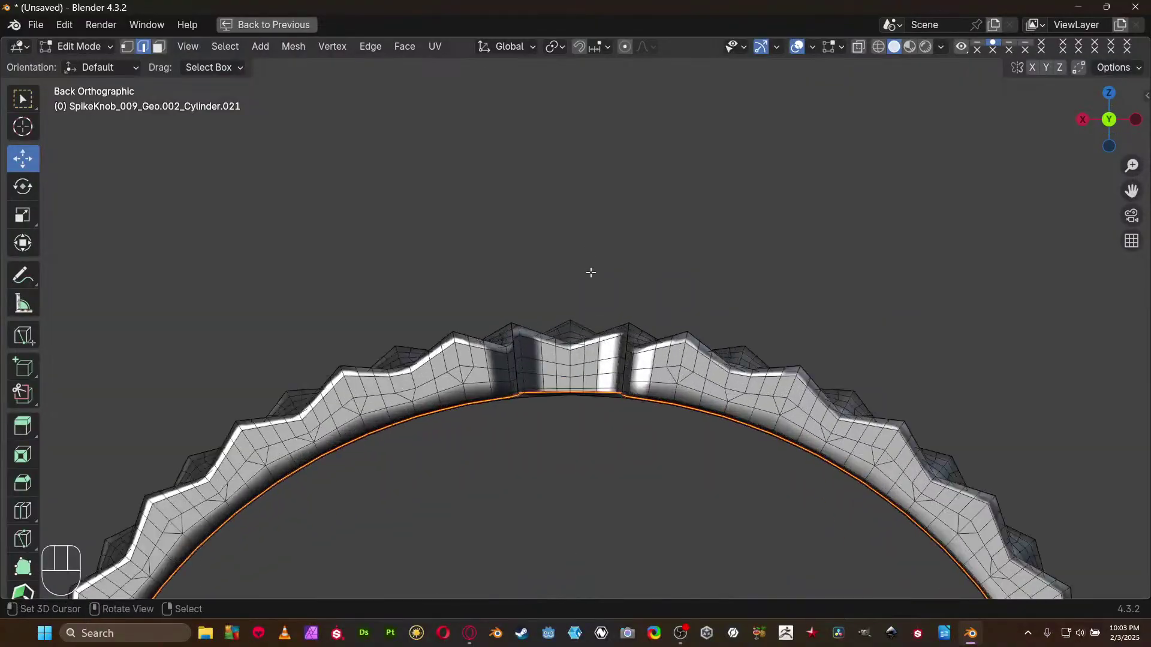
key("shift+z")
middle_click_drag(562, 365, 534, 306, "shift")
scroll(530, 296, "up", 4)
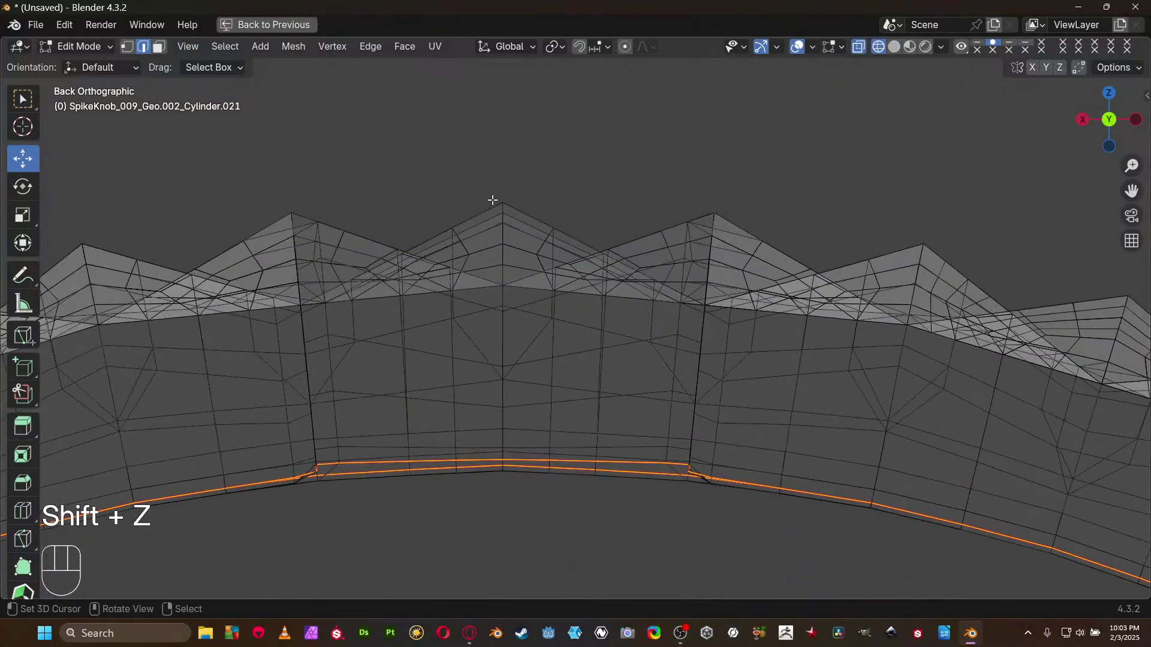
left_click(503, 234, "alt")
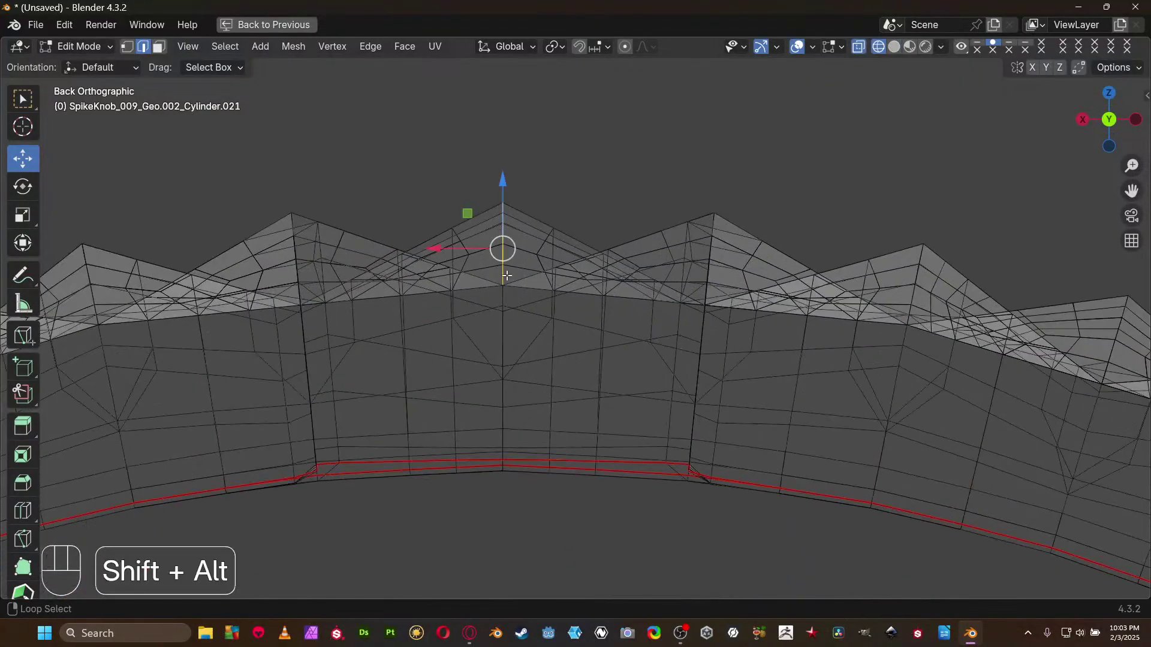
left_click(503, 295, "alt+shift")
mouse_move(512, 393)
middle_mouse_down()
mouse_move(503, 316)
mouse_move(526, 326)
mouse_move(575, 294)
mouse_move(650, 286)
mouse_move(665, 380)
mouse_move(722, 391)
mouse_move(665, 307)
middle_mouse_up()
key("shift+z")
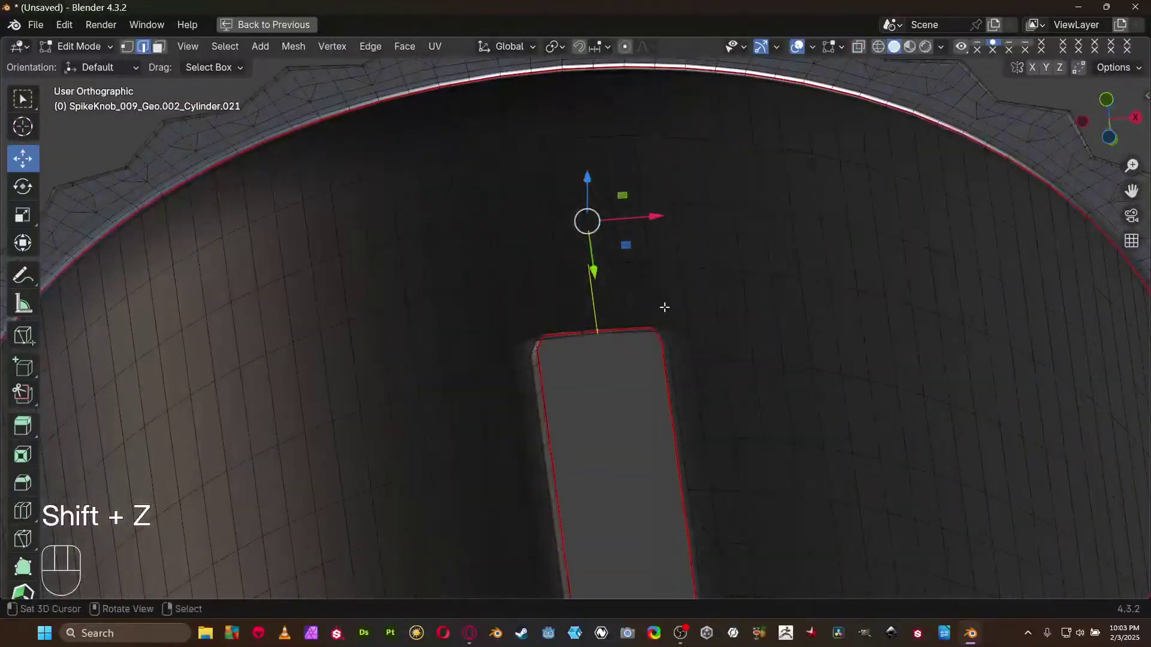
right_click(577, 231, "alt+shift")
middle_click_drag(584, 145, 594, 339, "shift")
middle_click_drag(606, 255, 617, 336)
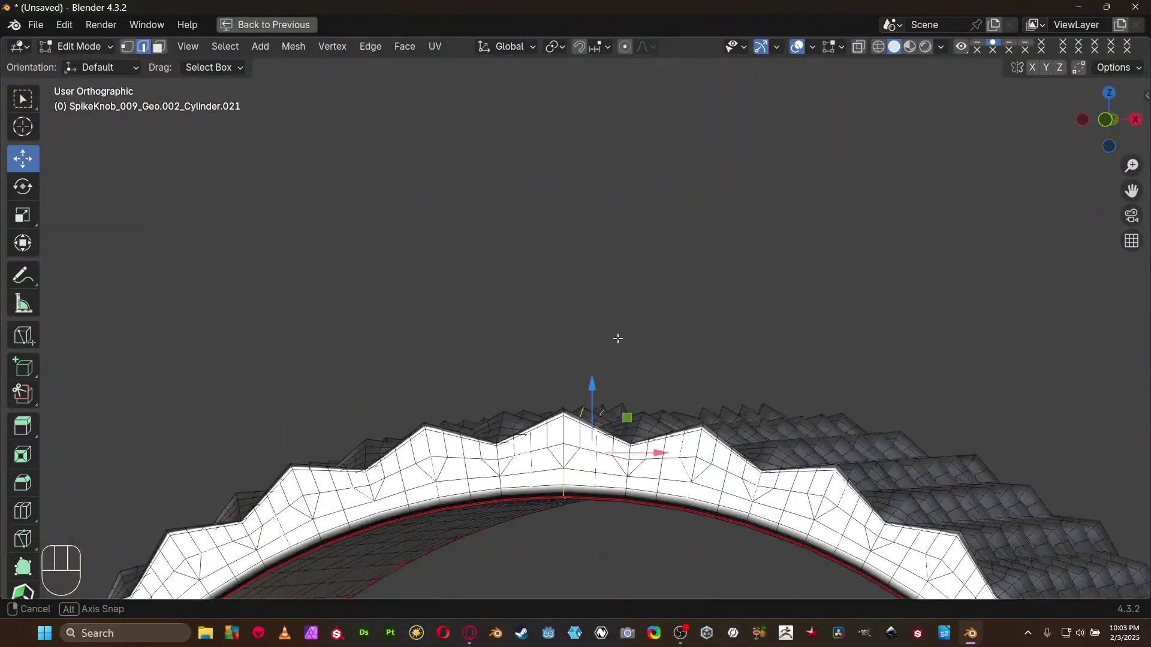
middle_click_drag(592, 402, 622, 434, "shift")
key("ctrl+e")
left_click(592, 327)
scroll(600, 320, "down", 7)
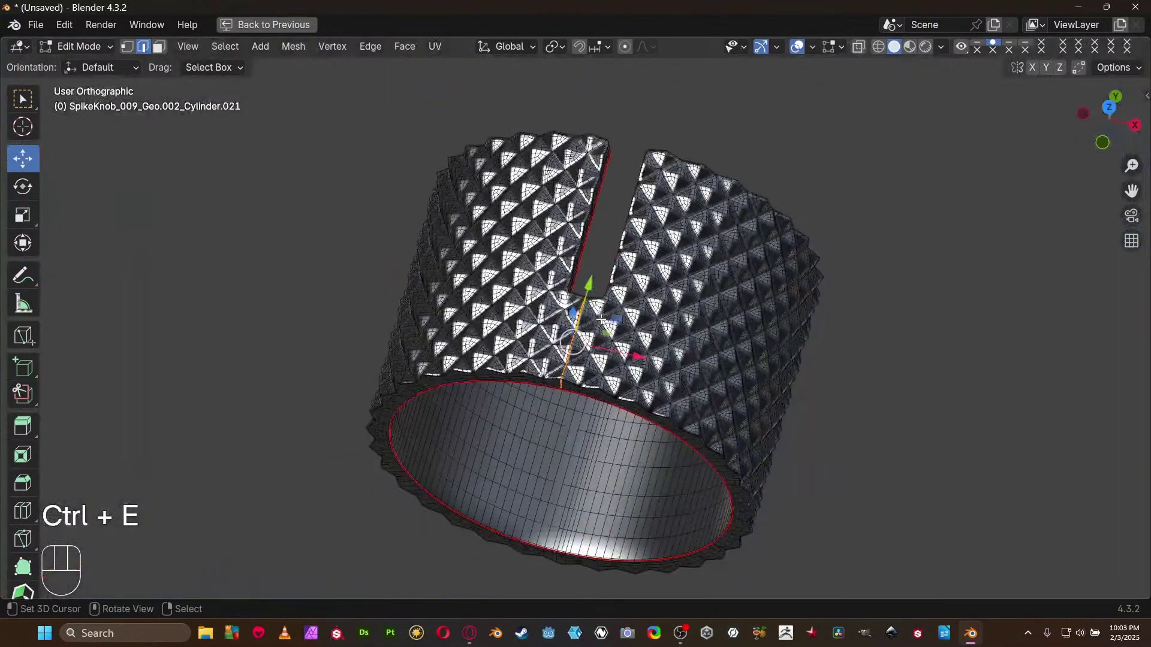
Step: Select the whole ring mesh, unwrap it, and redo the unwrap with the Angle Based method in the UV editor
key("a")
left_click(627, 215)
key("ctrl+space")
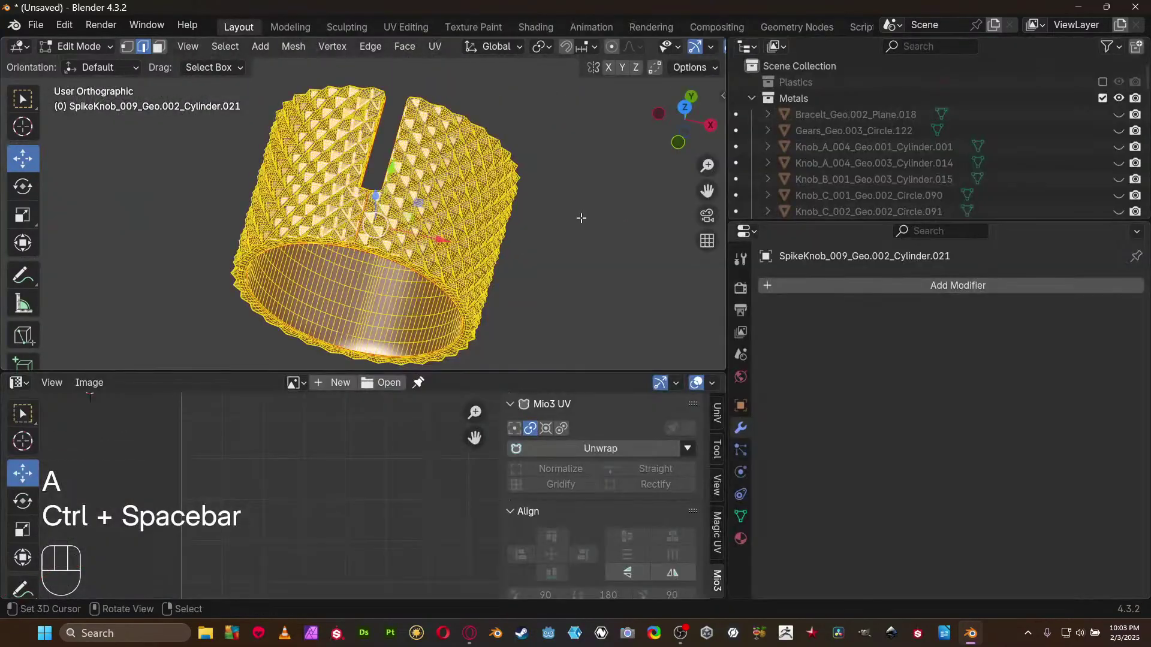
key("u")
mouse_move(581, 179)
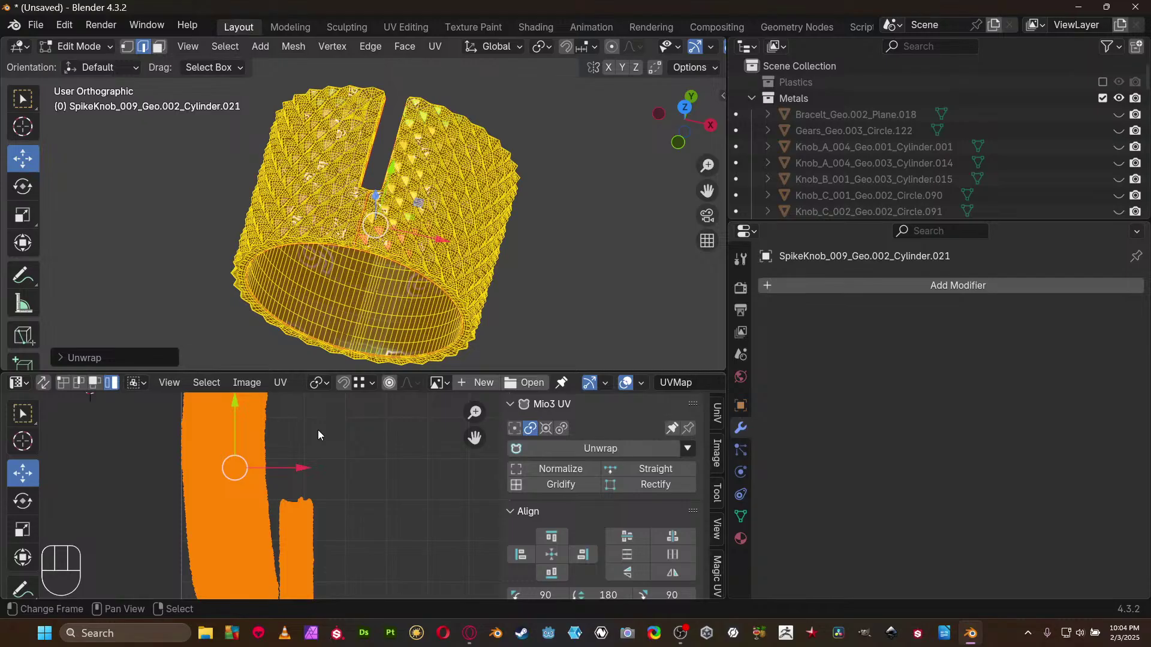
key("ctrl+space")
middle_click_drag(457, 369, 525, 457)
key("ctrl+space")
key("u")
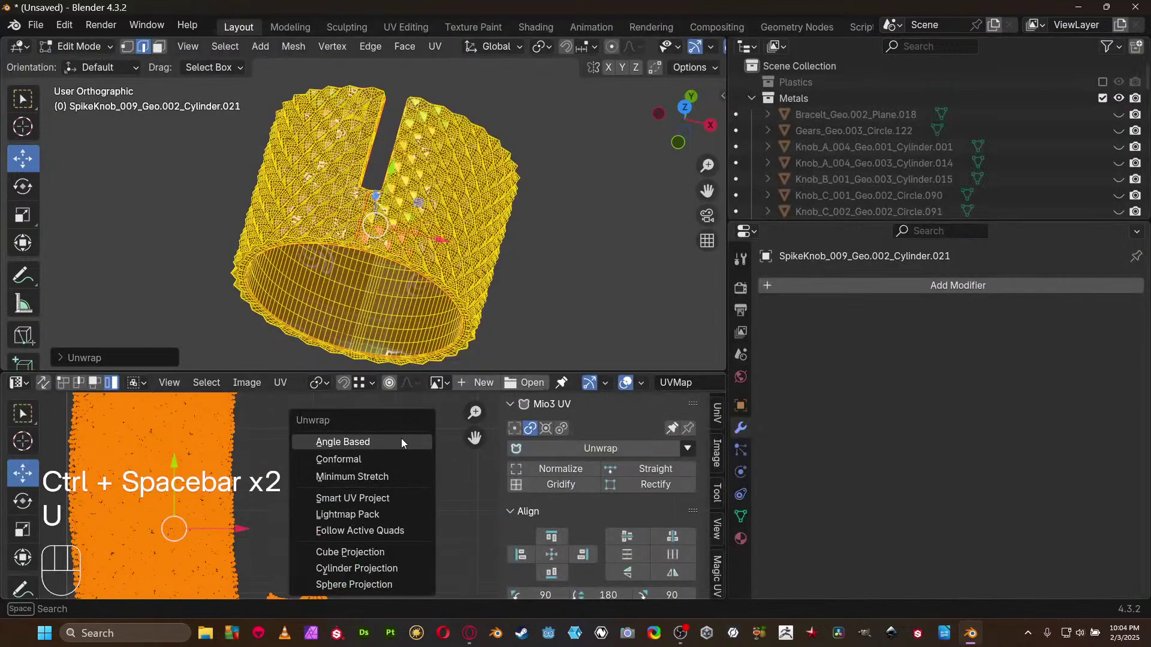
left_click(401, 442)
key("ctrl+space")
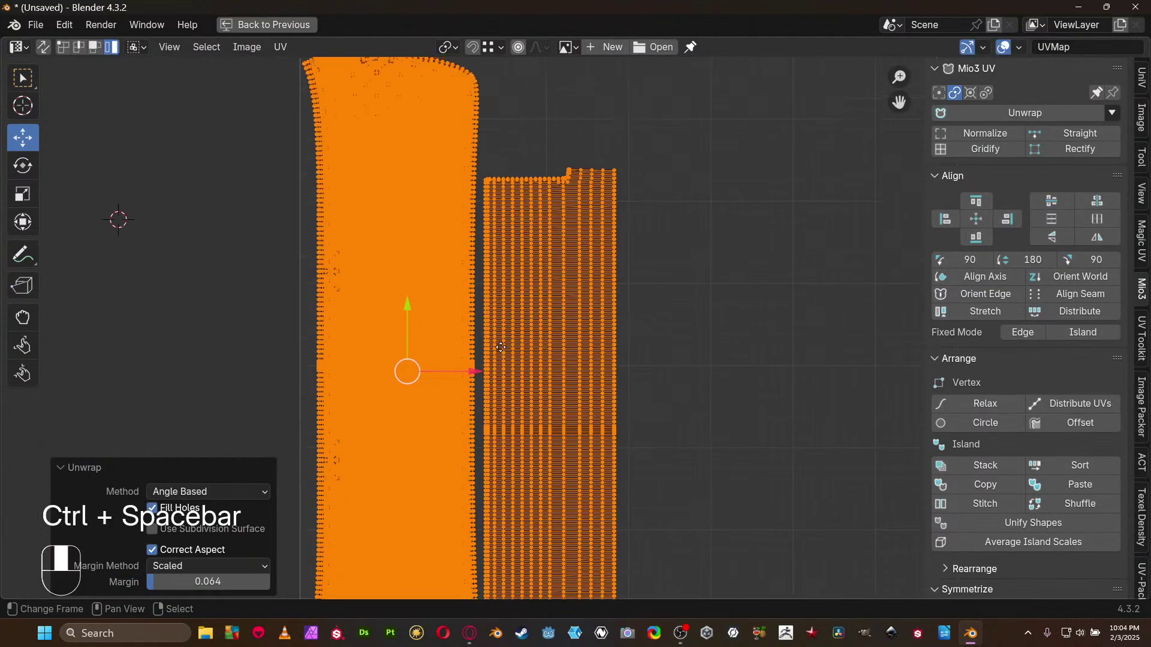
Step: Examine the borders and mesh detail of the ring's outer knurled and inner UV islands
middle_click_drag(500, 347, 521, 422)
middle_click_drag(453, 319, 537, 415)
scroll(570, 326, "up", 6)
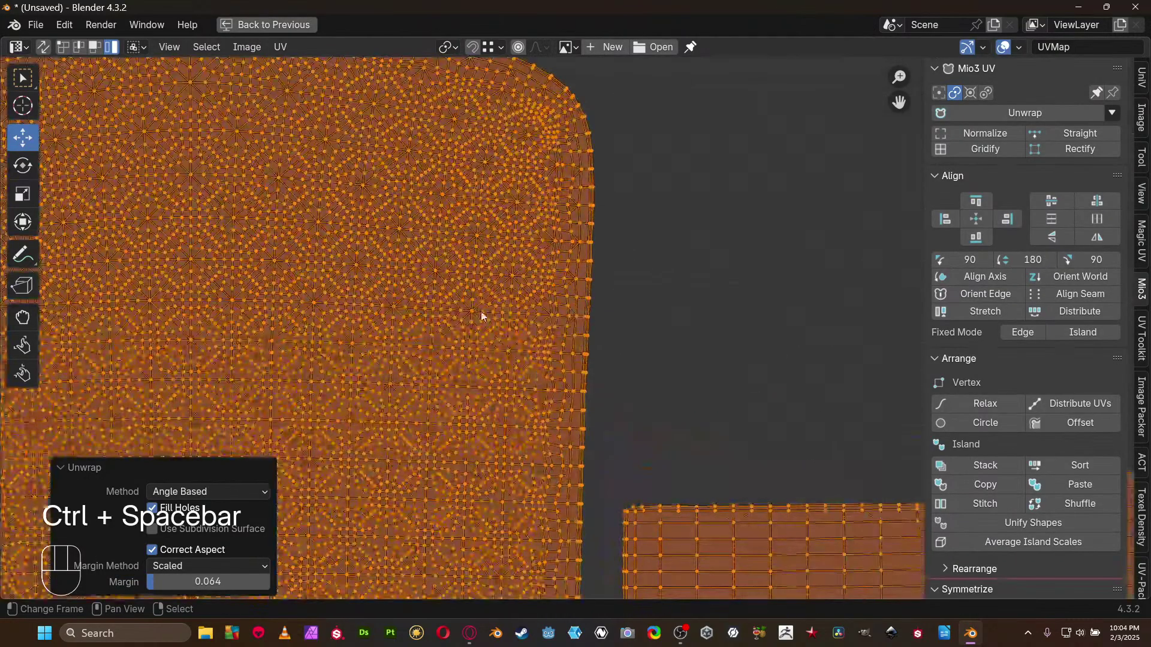
middle_click_drag(383, 233, 697, 339)
scroll(675, 355, "down", 10)
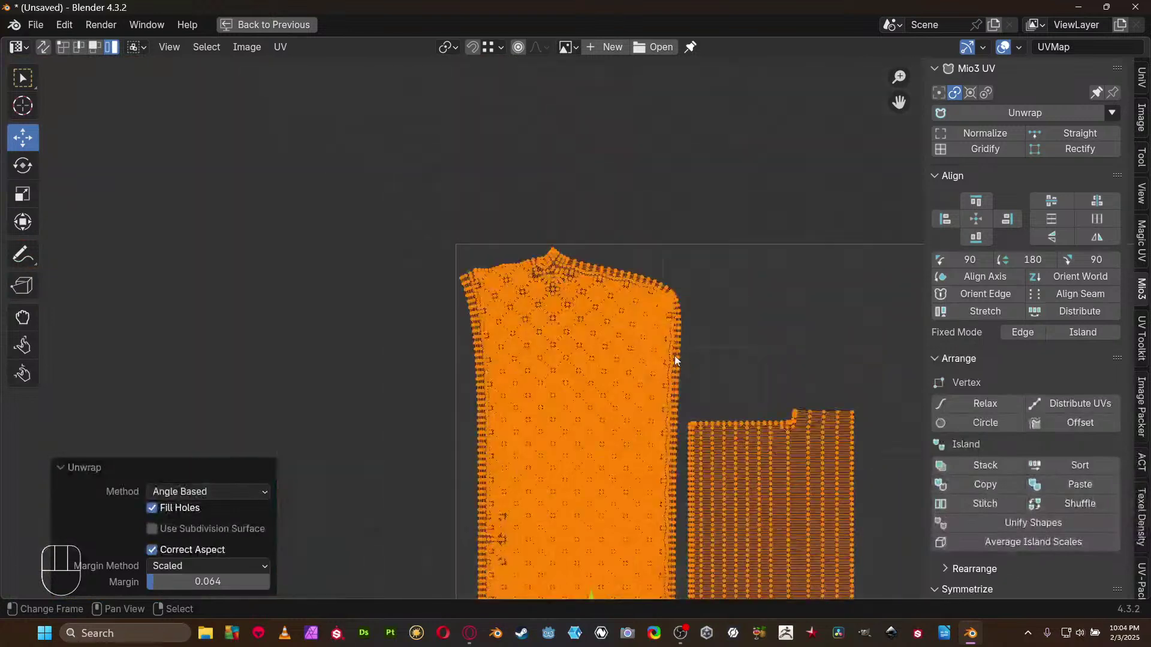
middle_click_drag(642, 419, 596, 361)
scroll(597, 362, "up", 4)
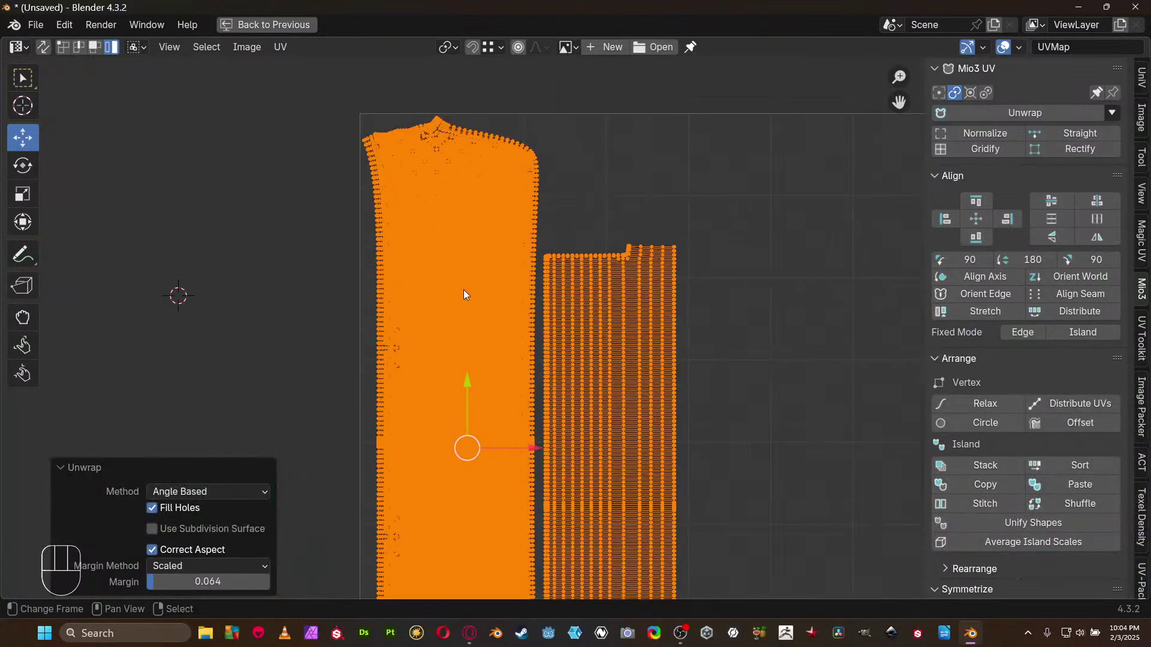
Step: Select the long left border of the knurled UV island and straighten it with Mio3 Straight in vertex selection mode
left_click(361, 264, "alt")
middle_click_drag(440, 348, 441, 201)
scroll(443, 203, "down", 3)
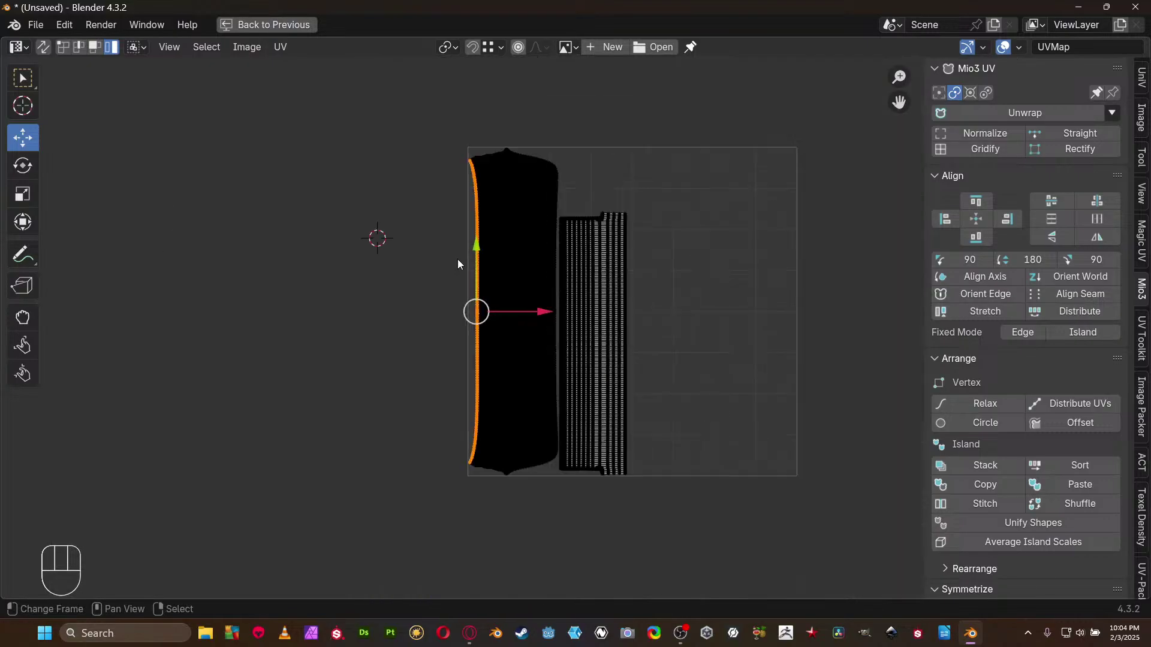
left_click(1077, 133)
key("1")
left_click(1044, 136)
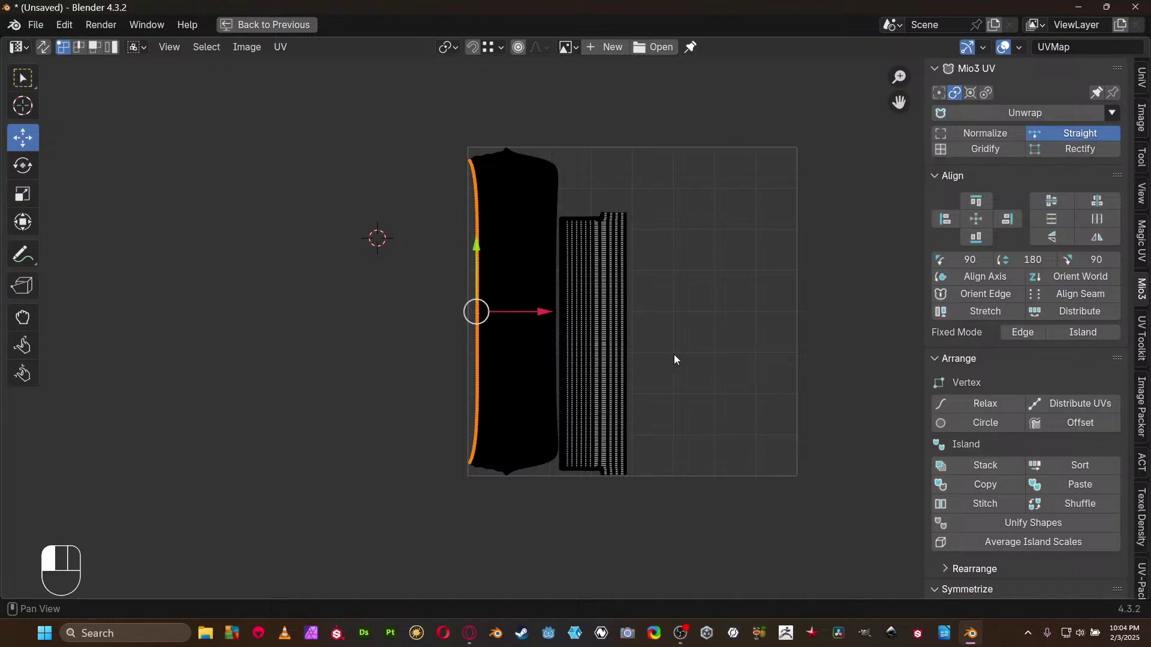
scroll(665, 360, "up", 5)
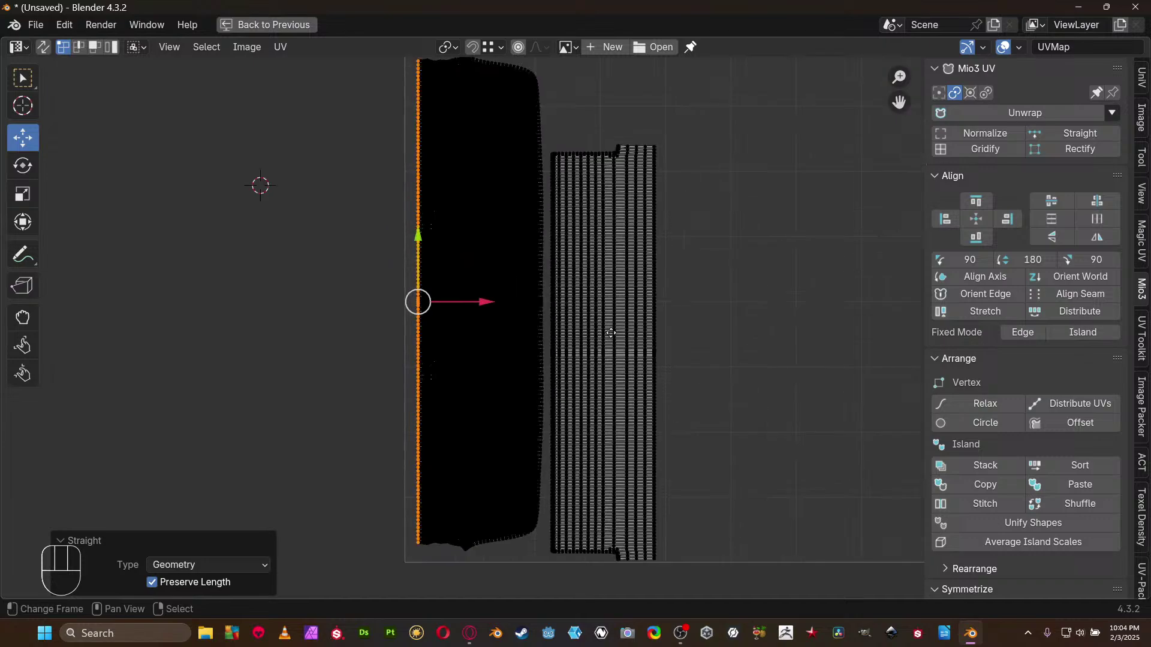
middle_click_drag(457, 283, 502, 371)
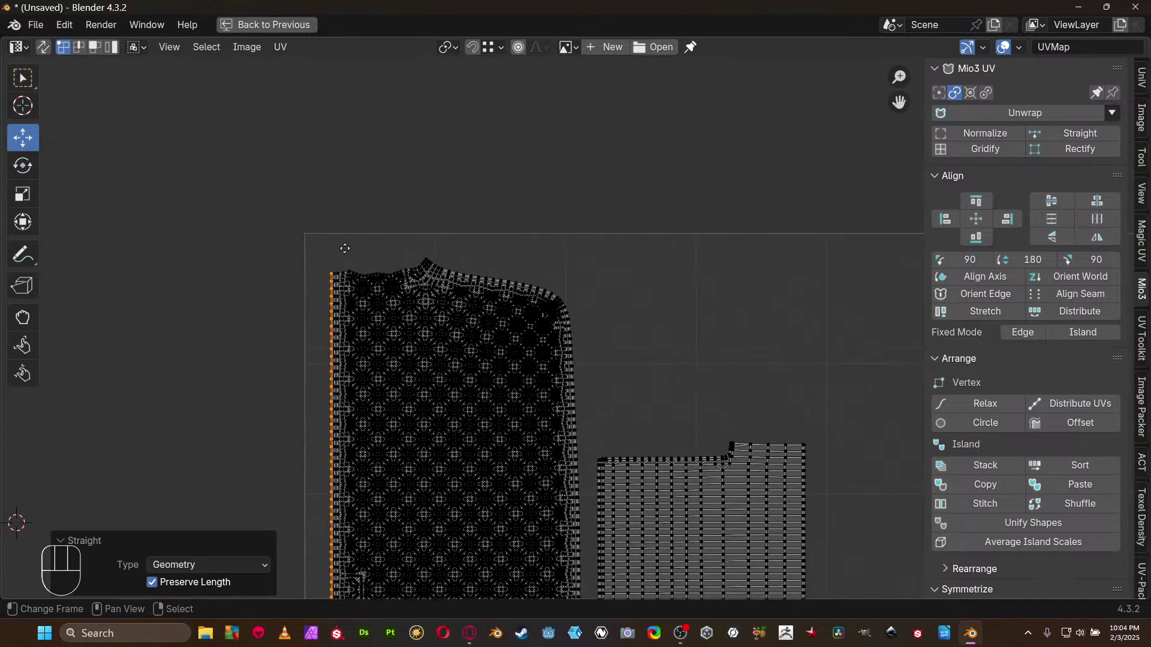
scroll(355, 301, "up", 6)
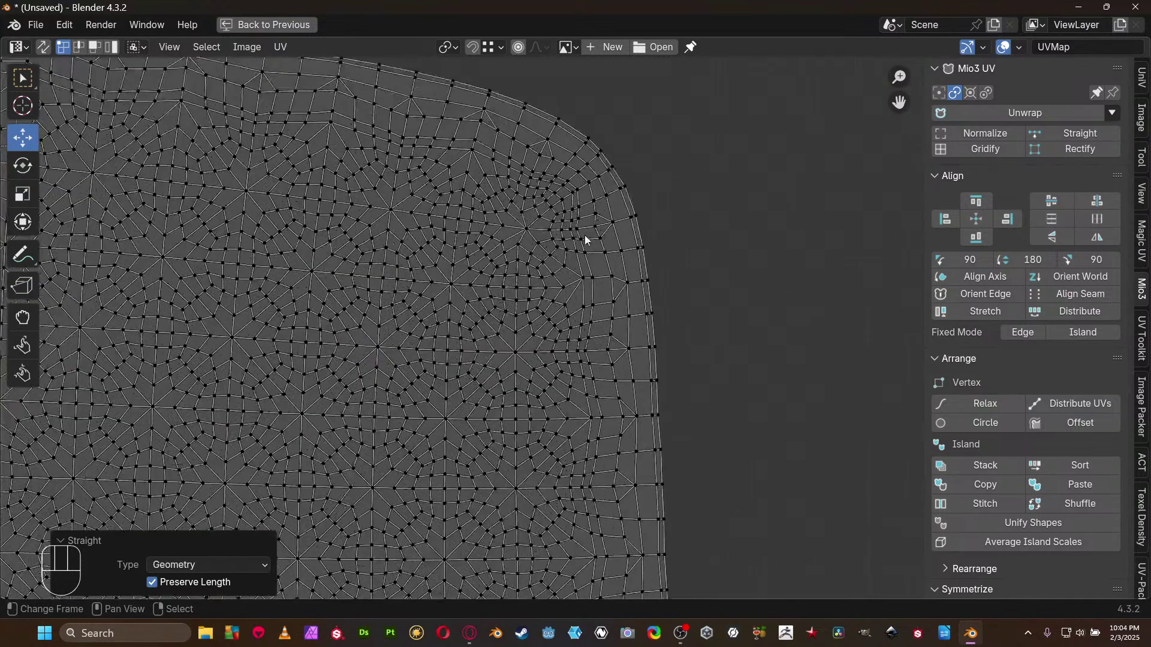
scroll(615, 216, "down", 8)
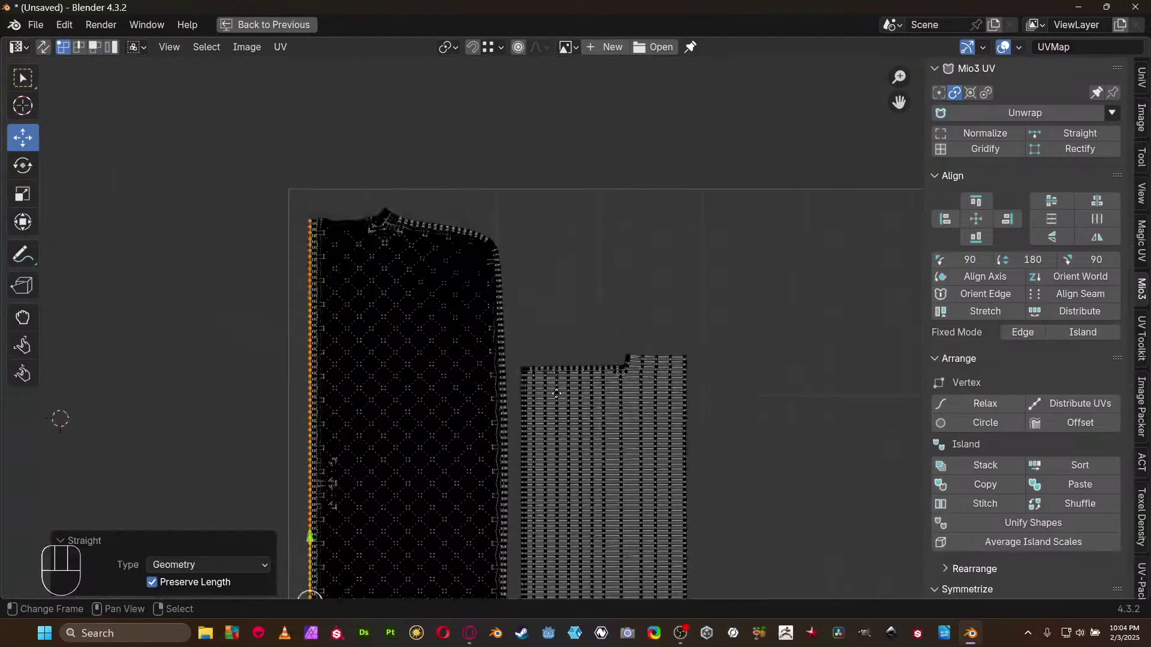
Step: Select the long right border of the ring's inner UV island and straighten it with Mio3 Straight
middle_click_drag(556, 393, 554, 262)
scroll(518, 419, "down", 3)
middle_click_drag(515, 388, 411, 376)
scroll(414, 368, "up", 4)
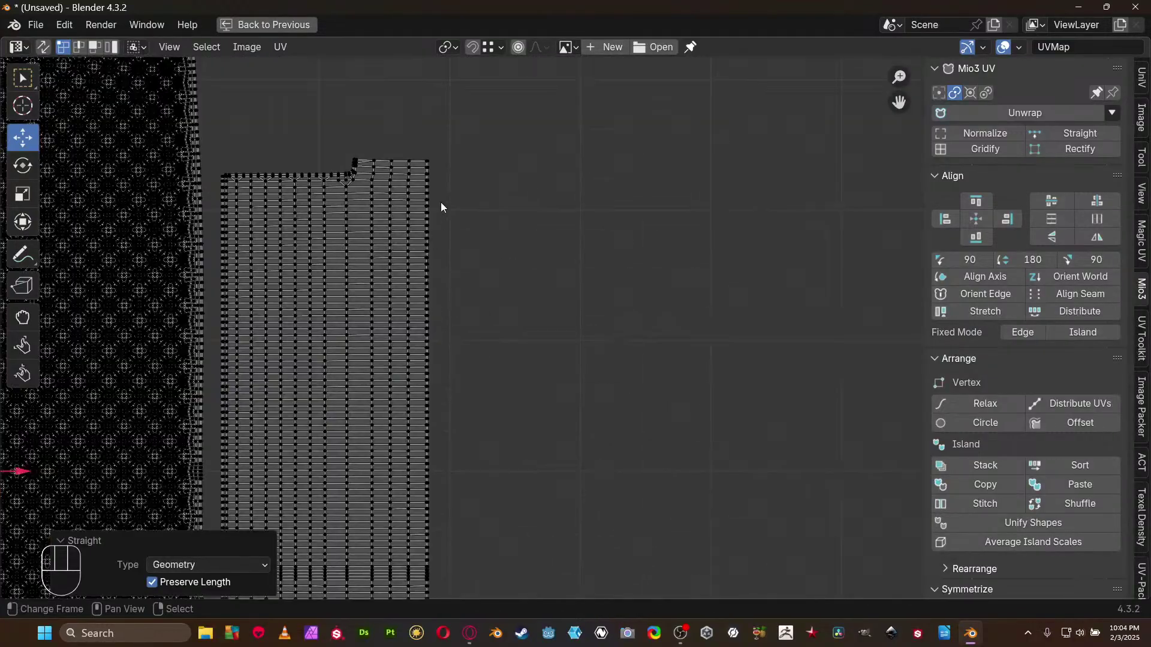
middle_click_drag(441, 204, 715, 372)
scroll(737, 377, "up", 4)
middle_click_drag(881, 405, 585, 332)
right_click(619, 358, "alt")
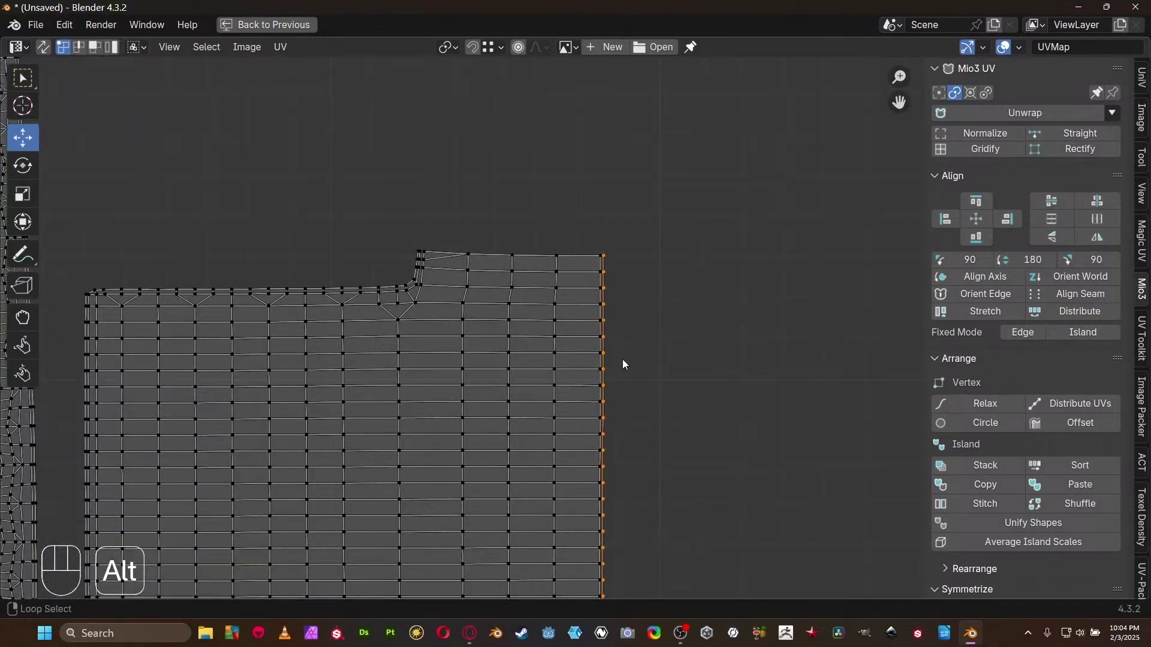
scroll(626, 363, "down", 8)
left_click(1077, 136)
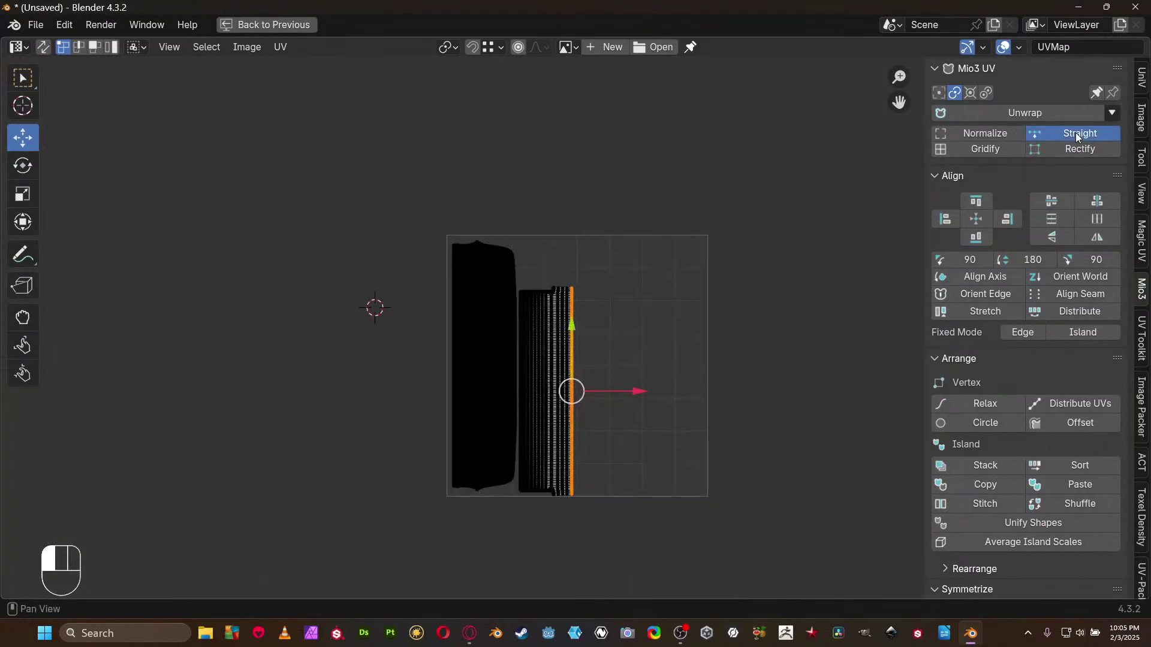
Step: Select all of the ring's UV islands, average their scale and pack them
key("a")
key("ctrl+a")
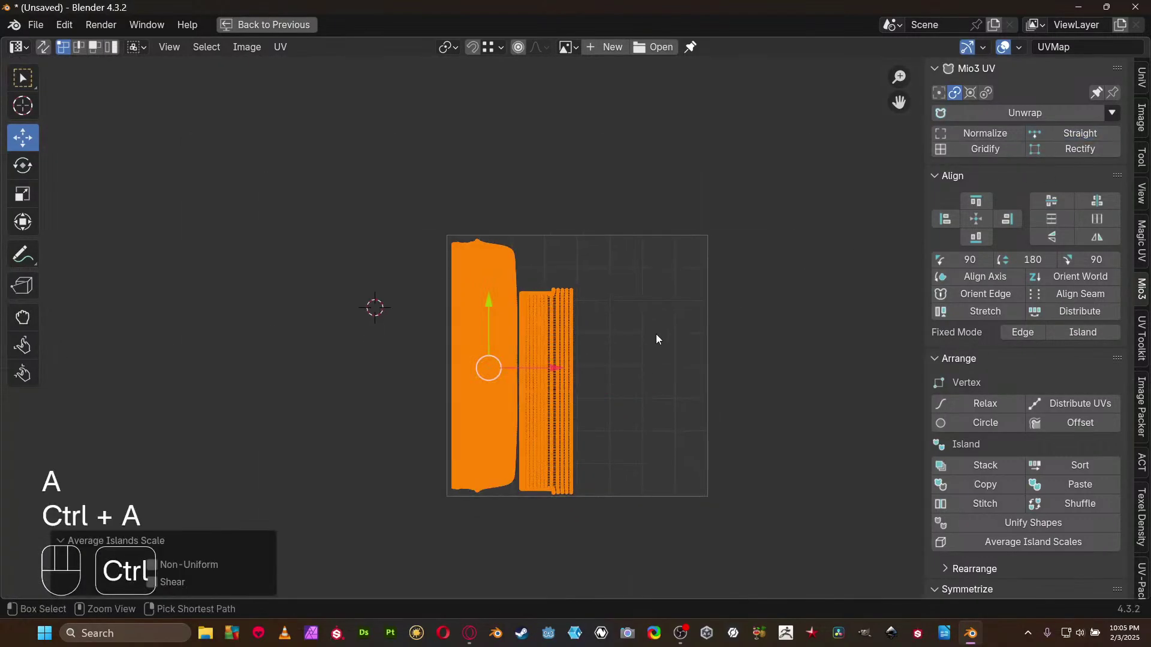
key("ctrl+p")
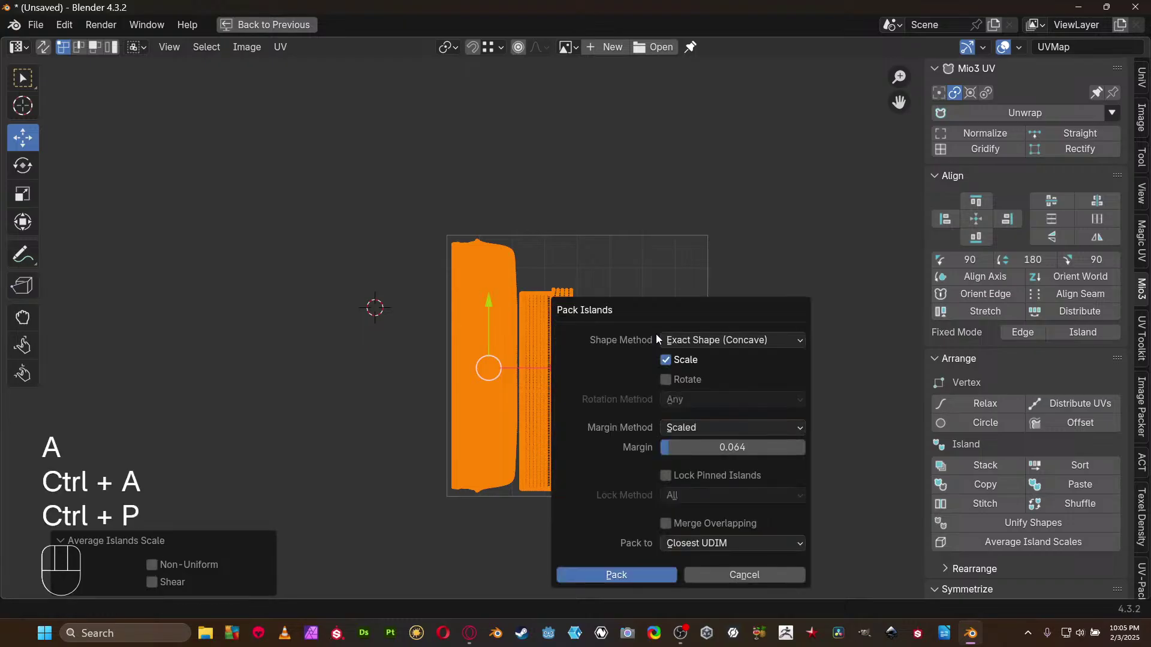
key("Return")
scroll(636, 340, "up", 6)
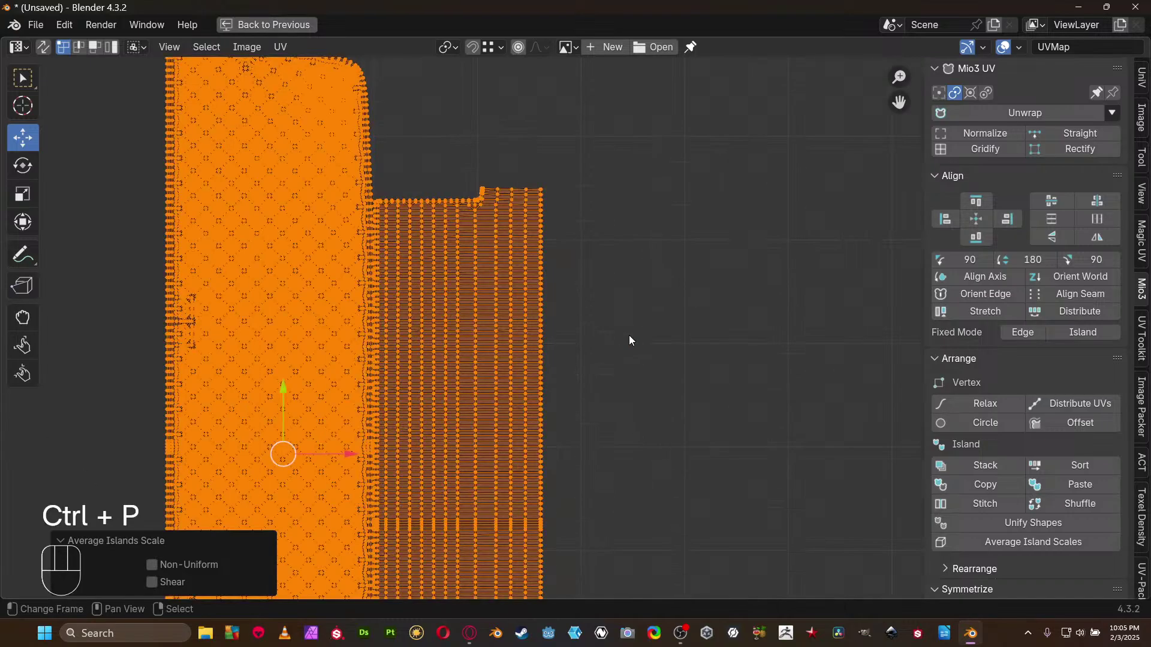
Step: Repack the ring's UV islands with a margin of 0.064
key("ctrl+p")
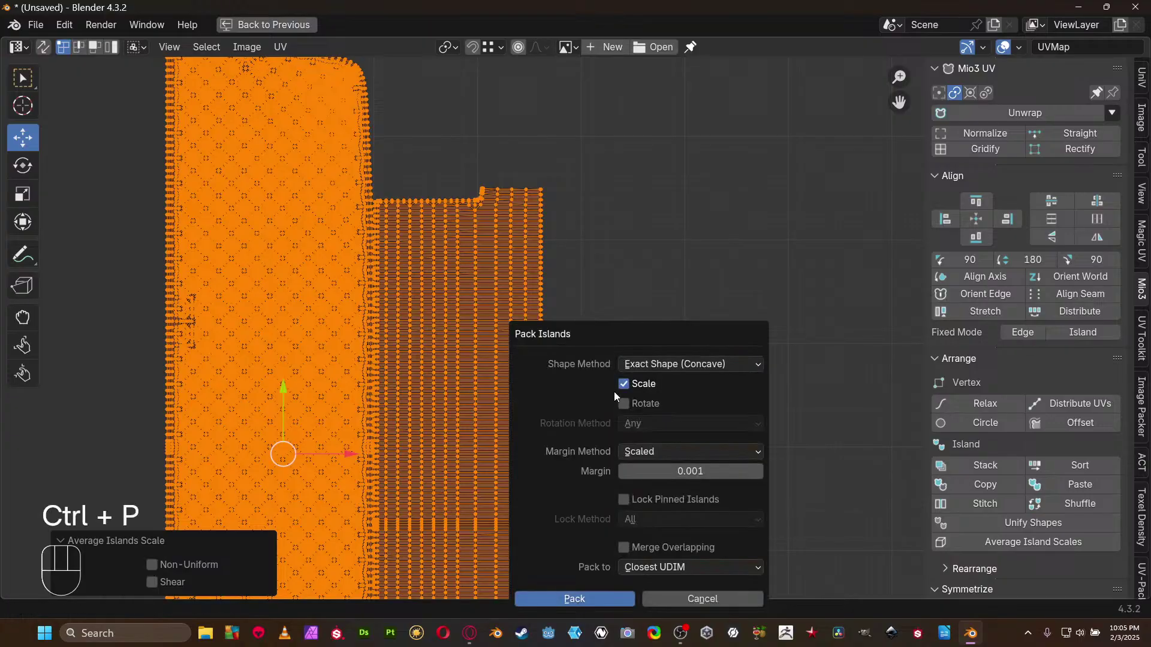
left_click(711, 472)
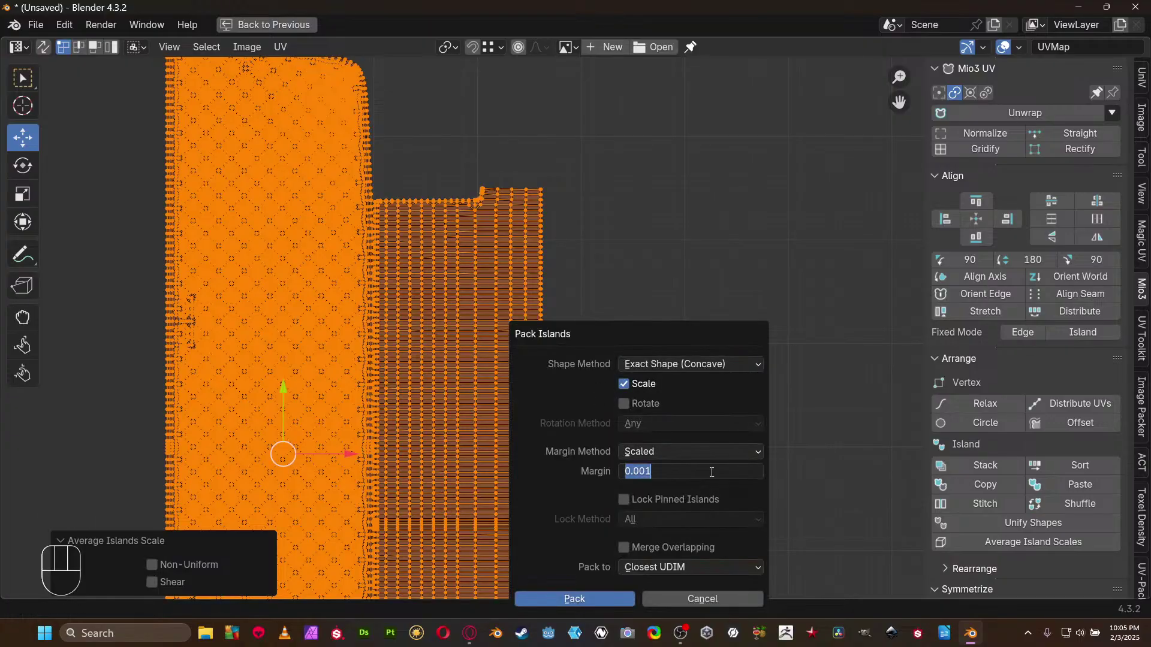
type(".064")
key("Return")
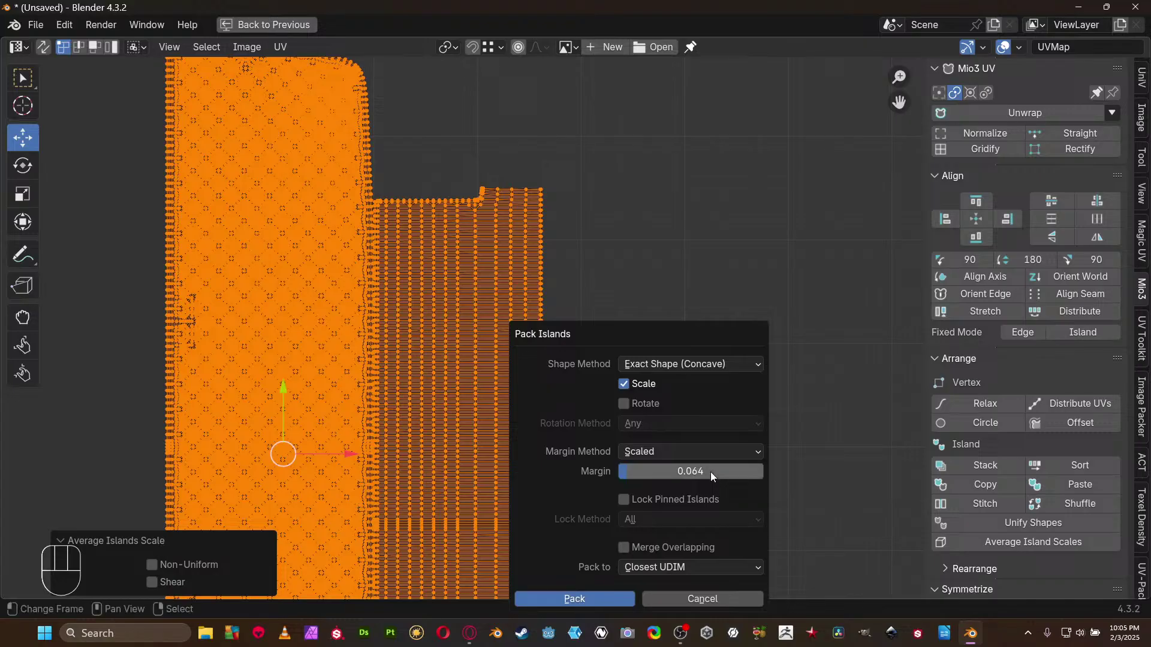
left_click(599, 599)
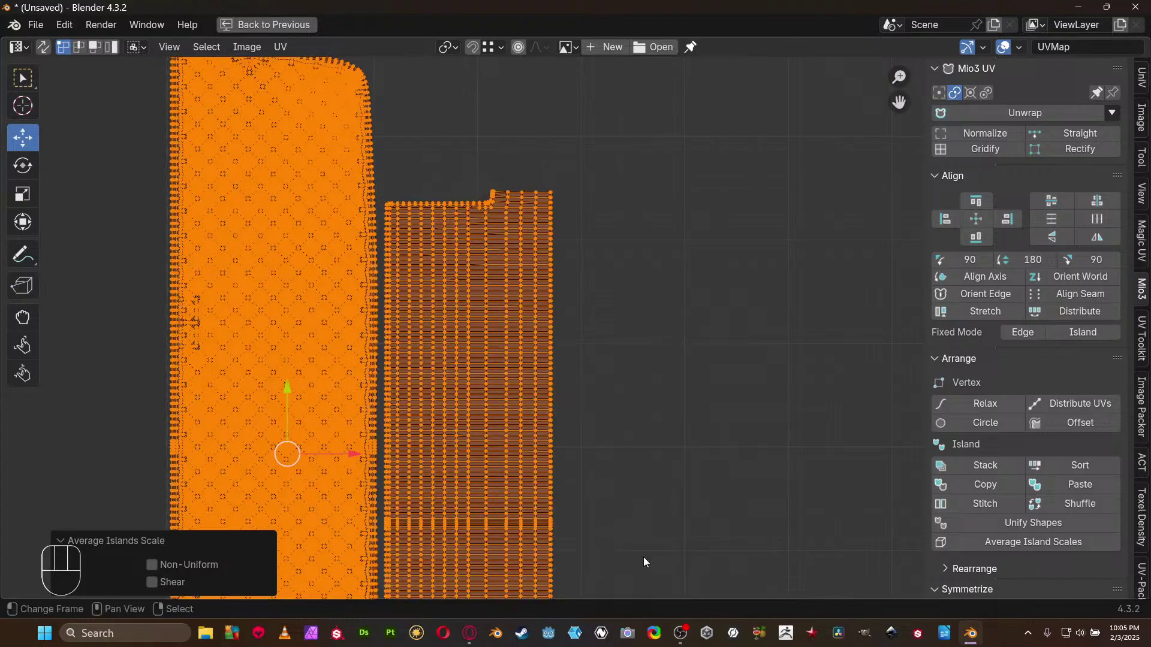
scroll(585, 294, "down", 5)
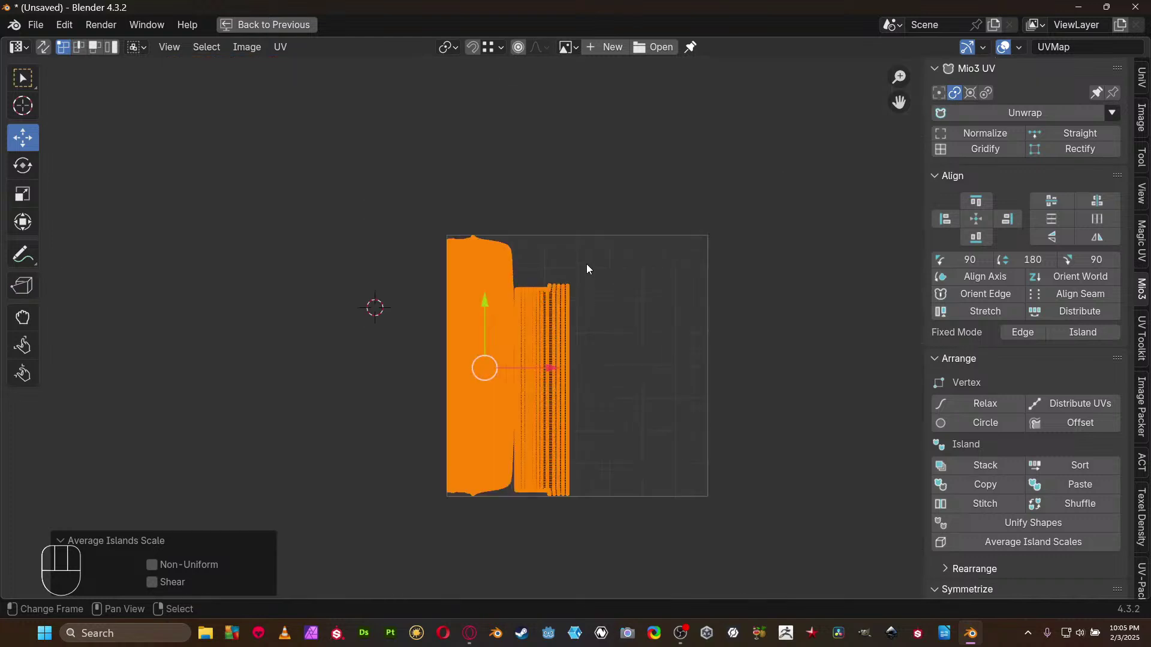
Step: Return to Object Mode and inspect the checker texture on the ring's knurled outside, slot and inner wall
key("ctrl+space")
key("Tab")
middle_click_drag(494, 211, 262, 98)
key("ctrl+space")
middle_click_drag(344, 296, 320, 129, "shift")
middle_click_drag(386, 207, 835, 218)
key("ctrl+space")
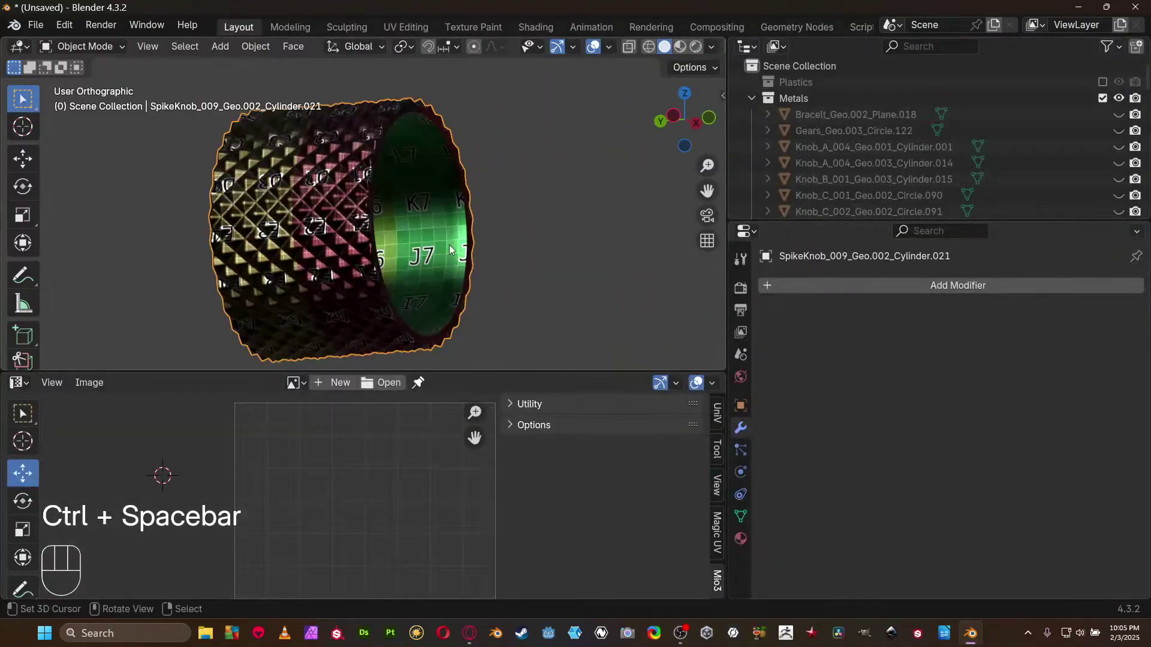
middle_click_drag(449, 251, 272, 334)
key("ctrl+space")
scroll(503, 303, "up", 4)
middle_click_drag(613, 298, 447, 271)
middle_click_drag(590, 275, 590, 355, "shift")
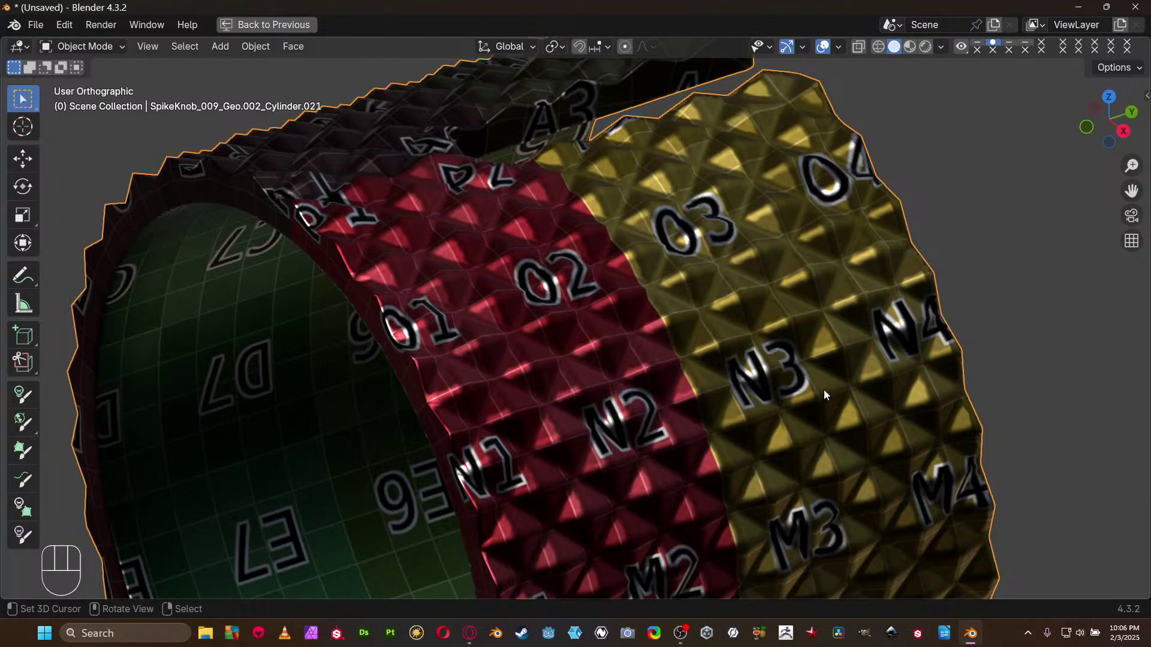
Step: Reveal all hidden metal parts and select the small slotted knurled ring
key("alt+h")
scroll(829, 383, "down", 13)
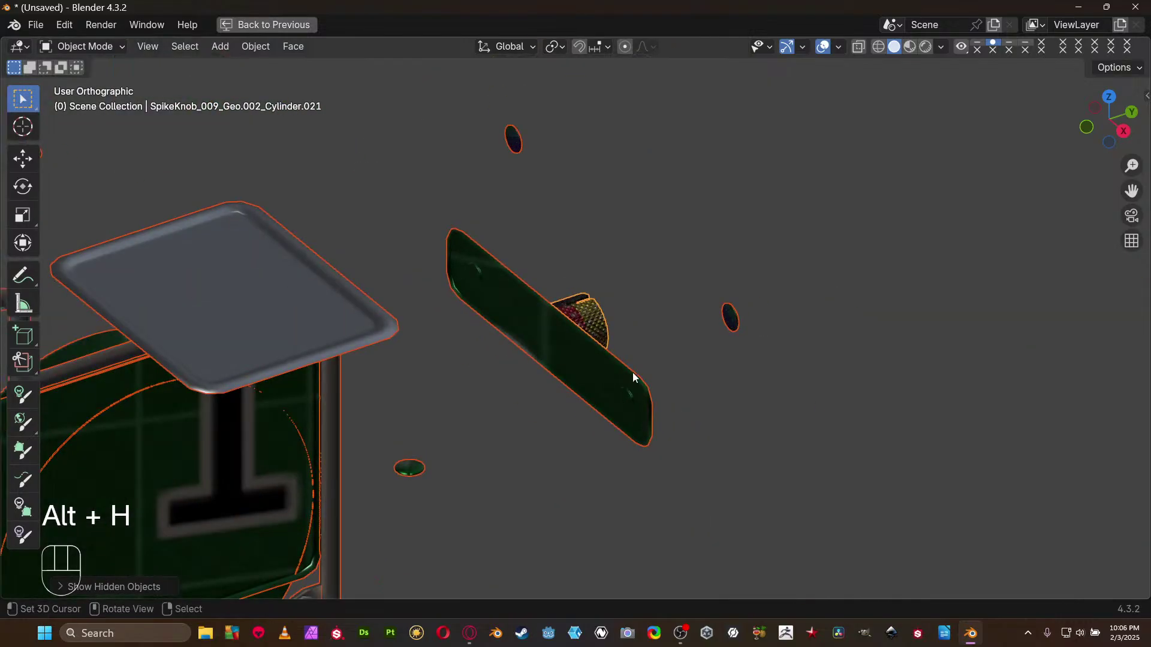
middle_click_drag(632, 377, 513, 391)
scroll(338, 376, "down", 7)
scroll(514, 390, "up", 5)
right_click(565, 349)
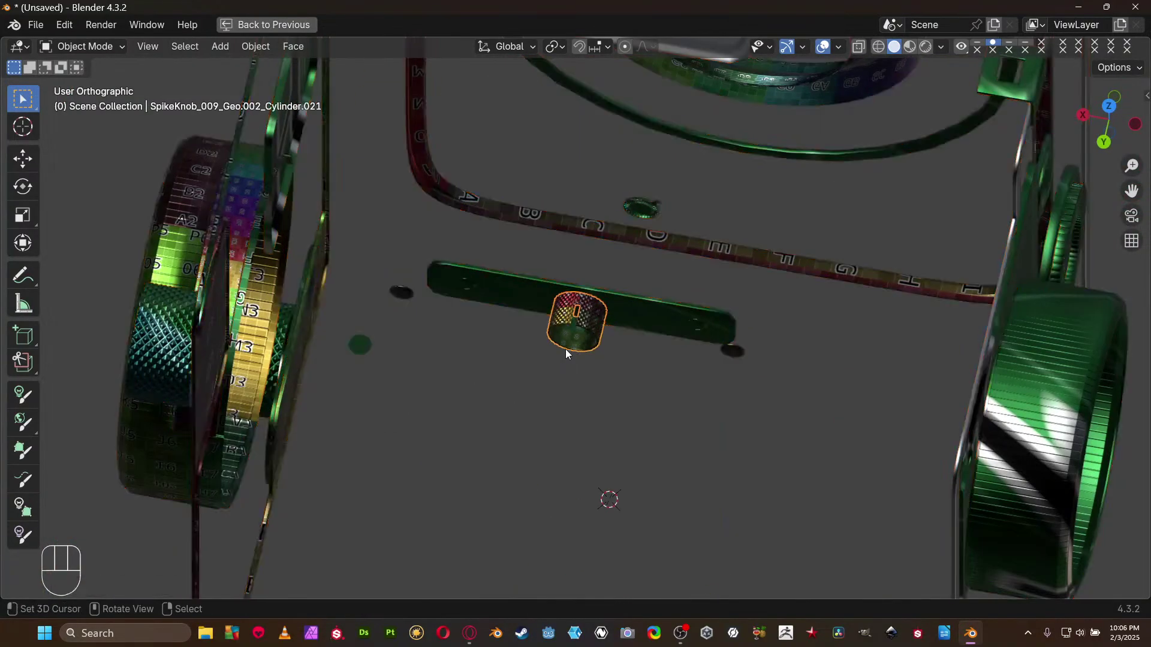
Step: Add the adjacent side metallic frame and both parts of the large ribbed side knob to the selection
middle_click_drag(447, 356, 520, 372)
middle_click_drag(486, 483, 739, 114, "shift")
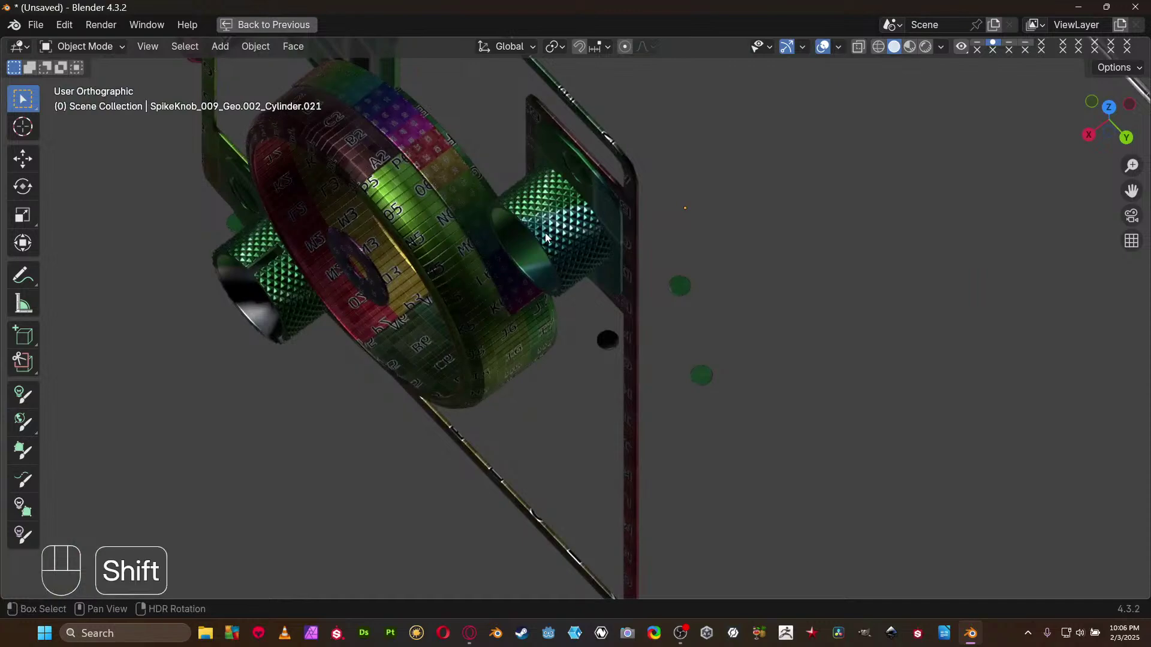
middle_click_drag(503, 237, 552, 218)
right_click(568, 214, "shift")
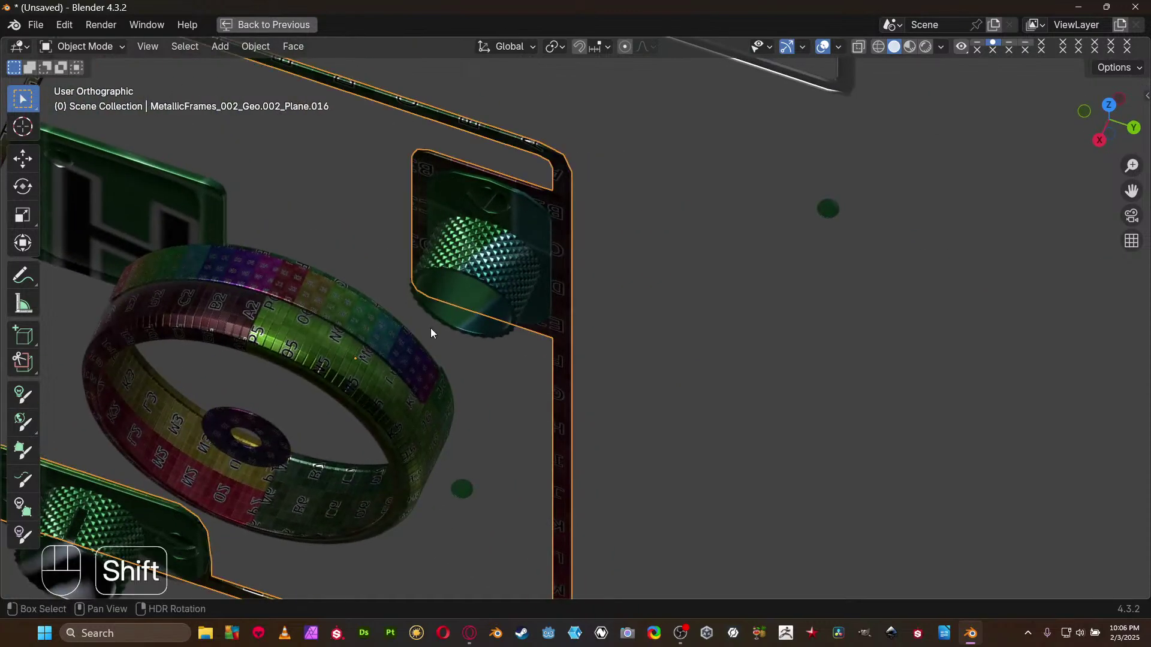
right_click(388, 354, "shift")
right_click(379, 373, "shift")
Step: Add the front lens ring, the gears and the tube lens to the selection, and hide all unselected objects
scroll(380, 381, "down", 4)
middle_click_drag(347, 426, 746, 378, "shift")
middle_click_drag(549, 423, 761, 122, "shift")
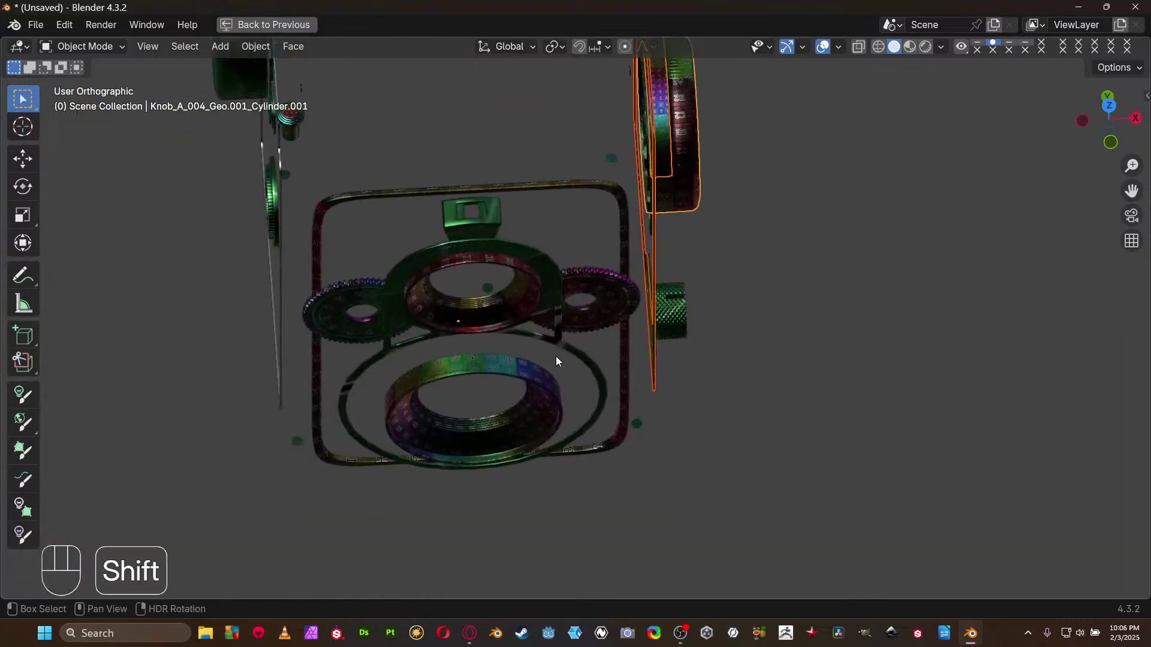
right_click(539, 380, "shift")
right_click(599, 294, "shift")
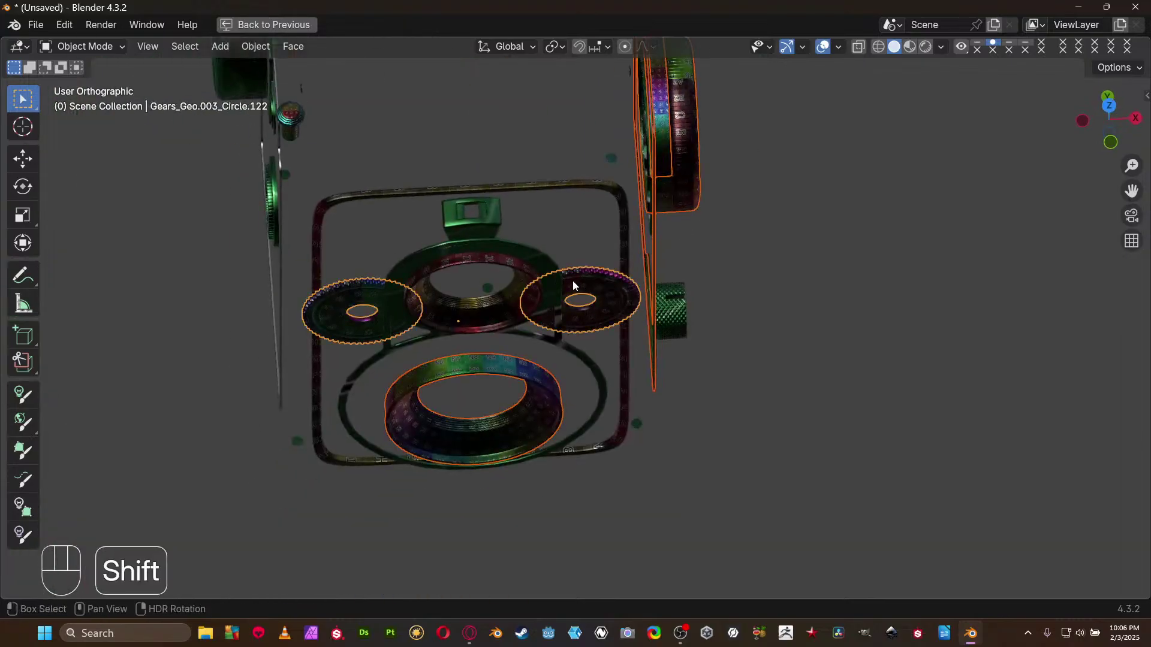
right_click(502, 292, "shift")
middle_click_drag(497, 297, 772, 264)
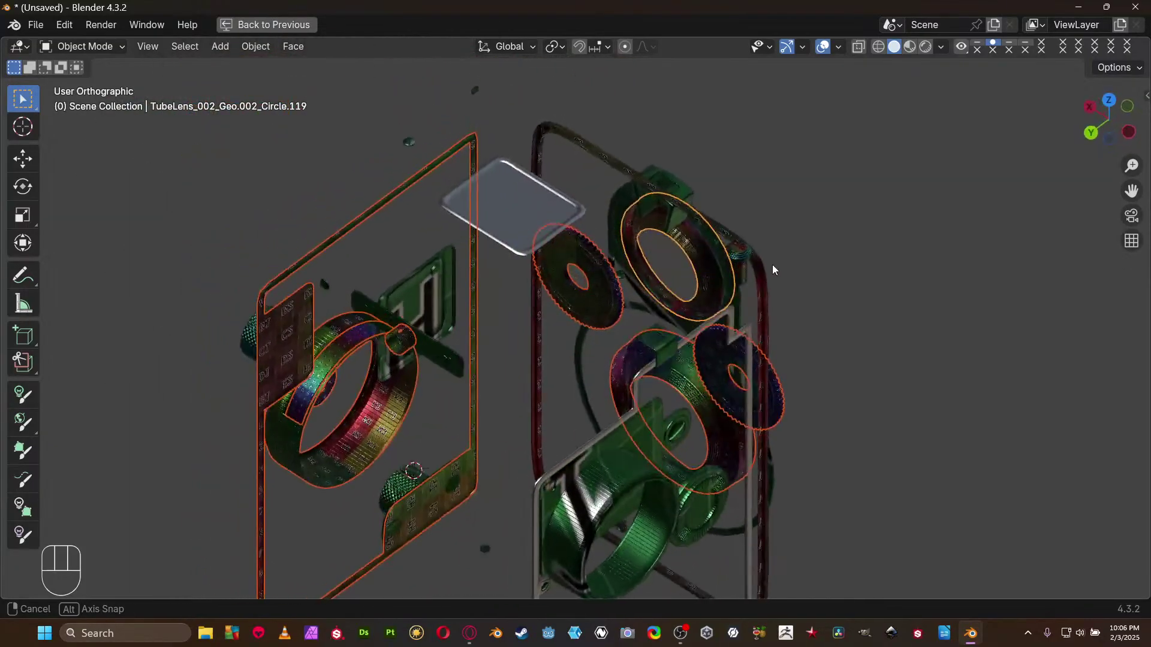
key("shift+h")
Step: Enter Edit Mode on the isolated parts and select their entire meshes and all their UV islands
middle_click_drag(666, 338, 501, 354)
key("Tab")
key("a")
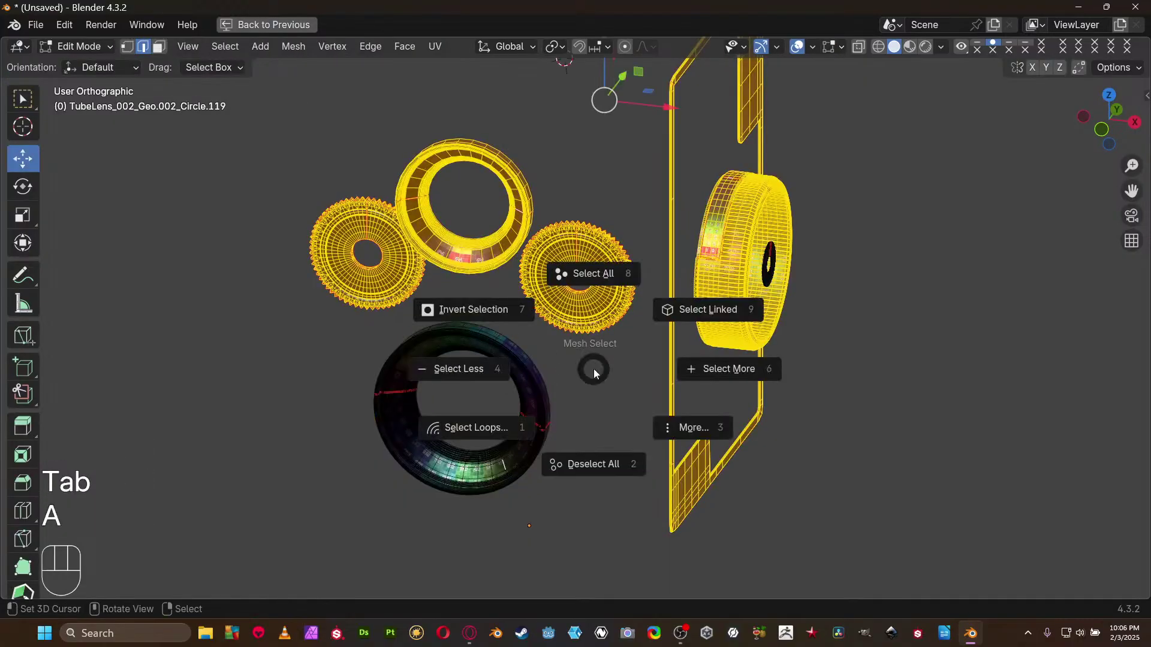
left_click(592, 282)
key("ctrl+space")
key("ctrl+space")
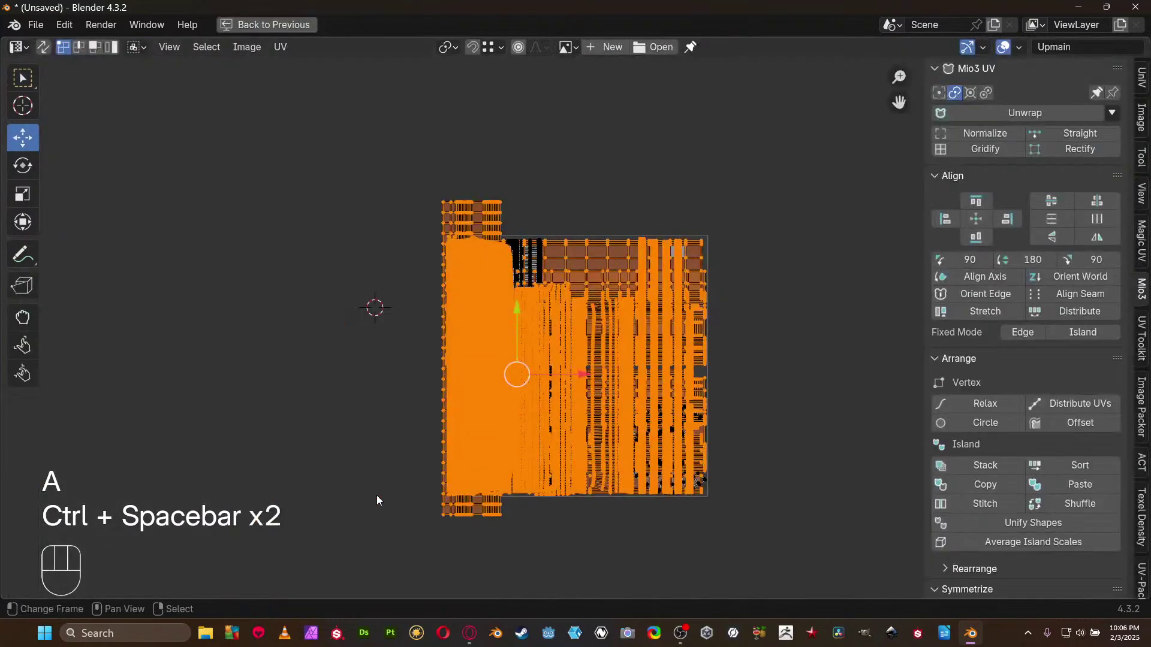
key("a")
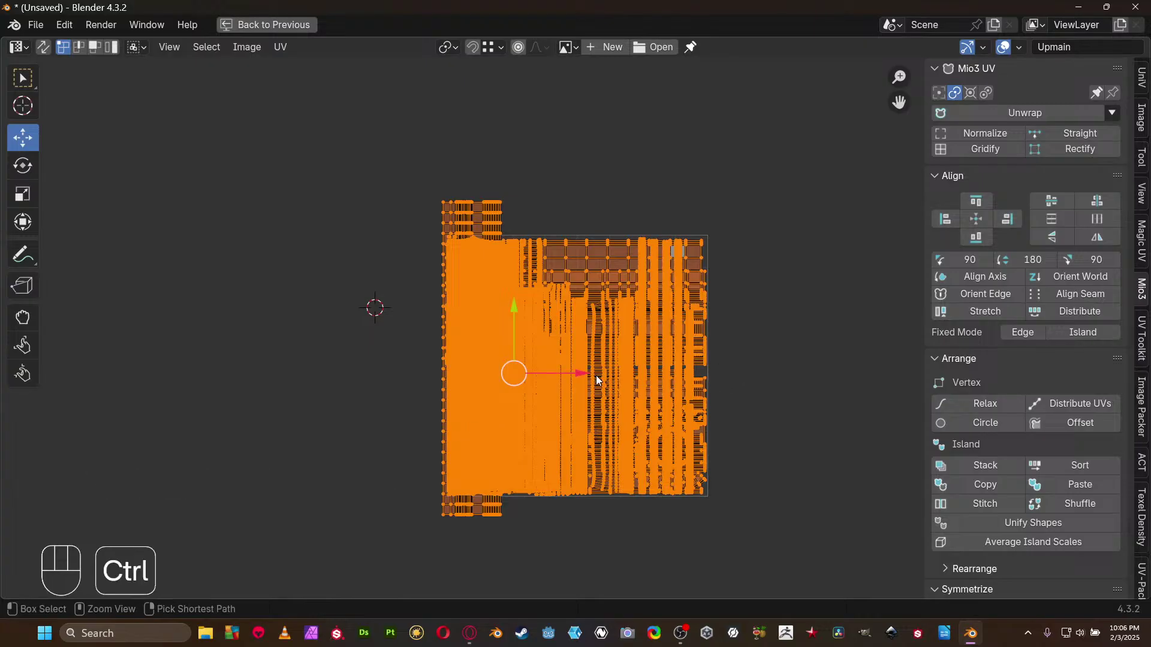
Step: Average the scale of the combined UV islands and pack them with the Exact Shape method and a 0.064 margin
key("ctrl+a")
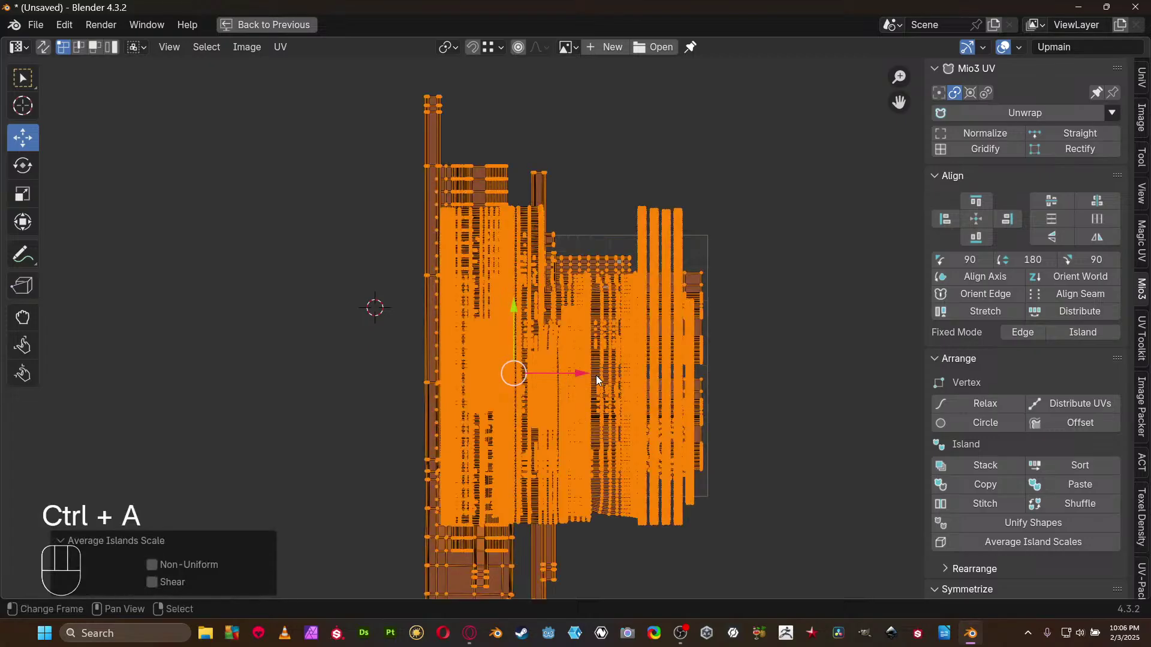
key("ctrl+p")
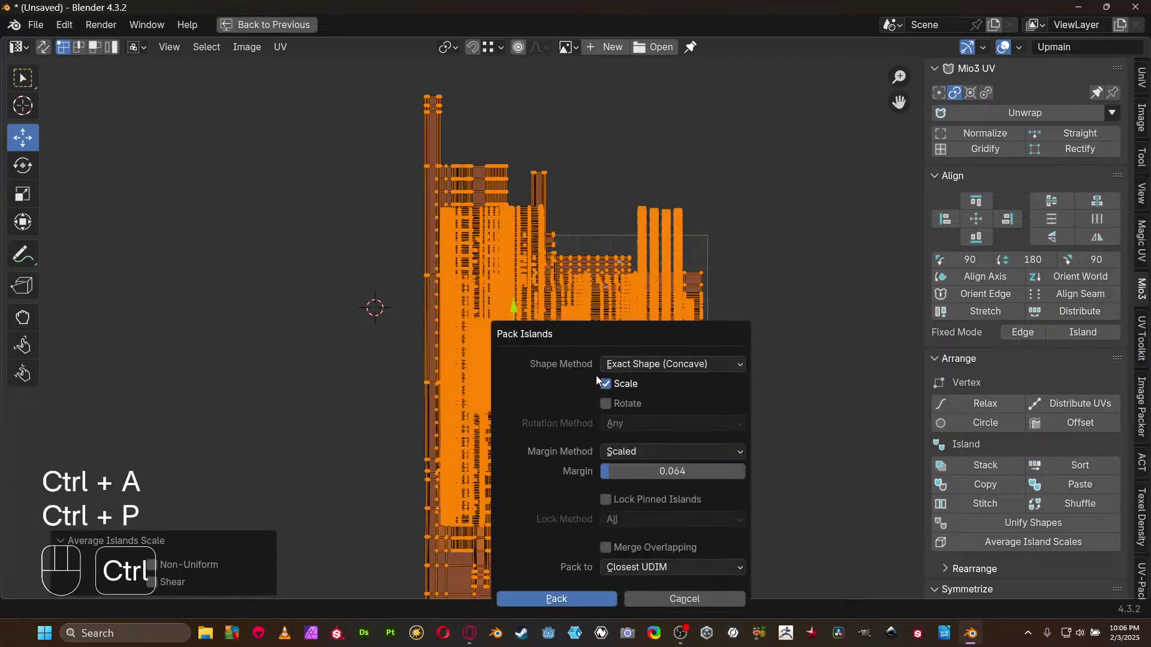
left_click(596, 599)
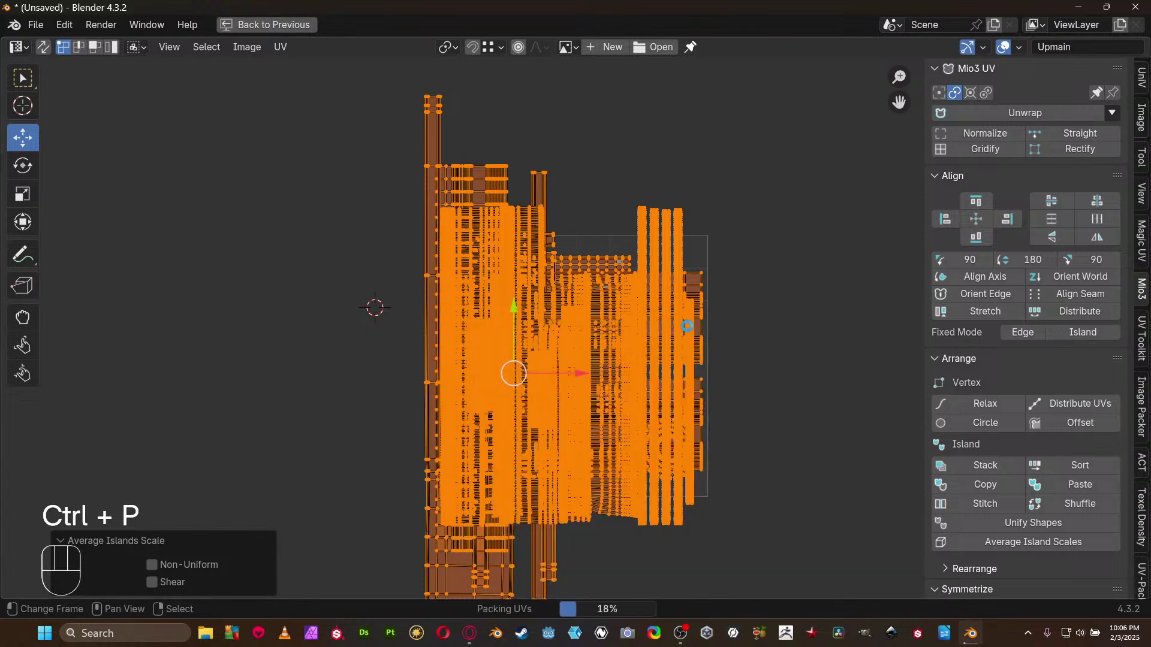
scroll(686, 395, "up", 2)
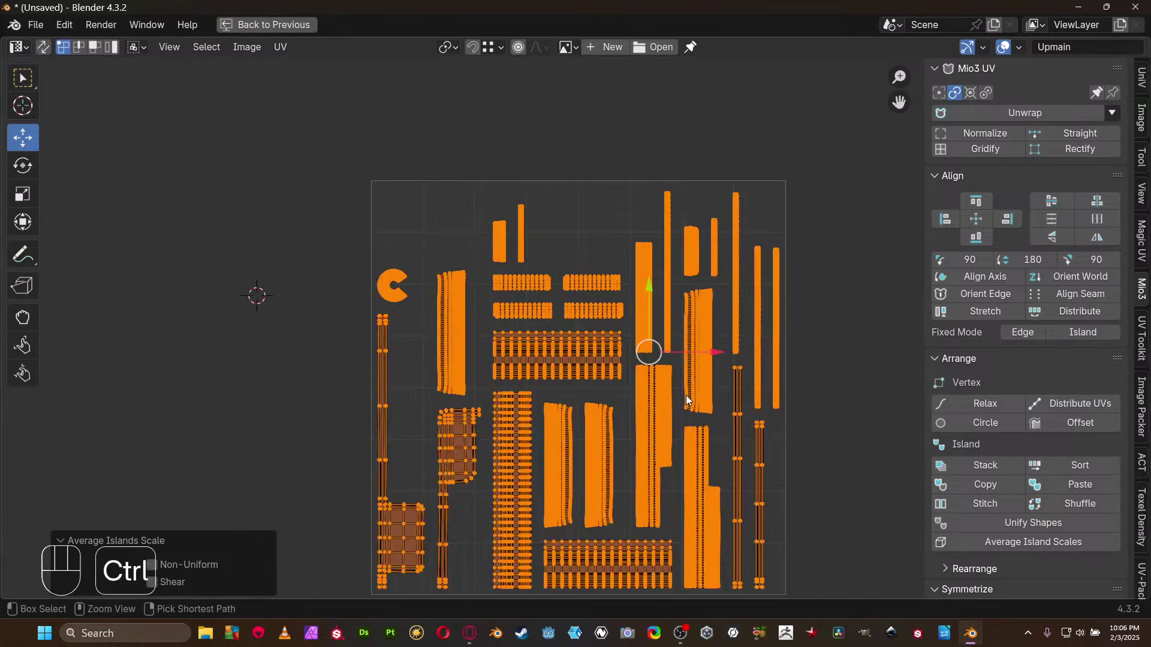
key("ctrl+a")
Step: Return to Object Mode and apply location, rotation and scale to the selected parts
key("ctrl+space")
key("Tab")
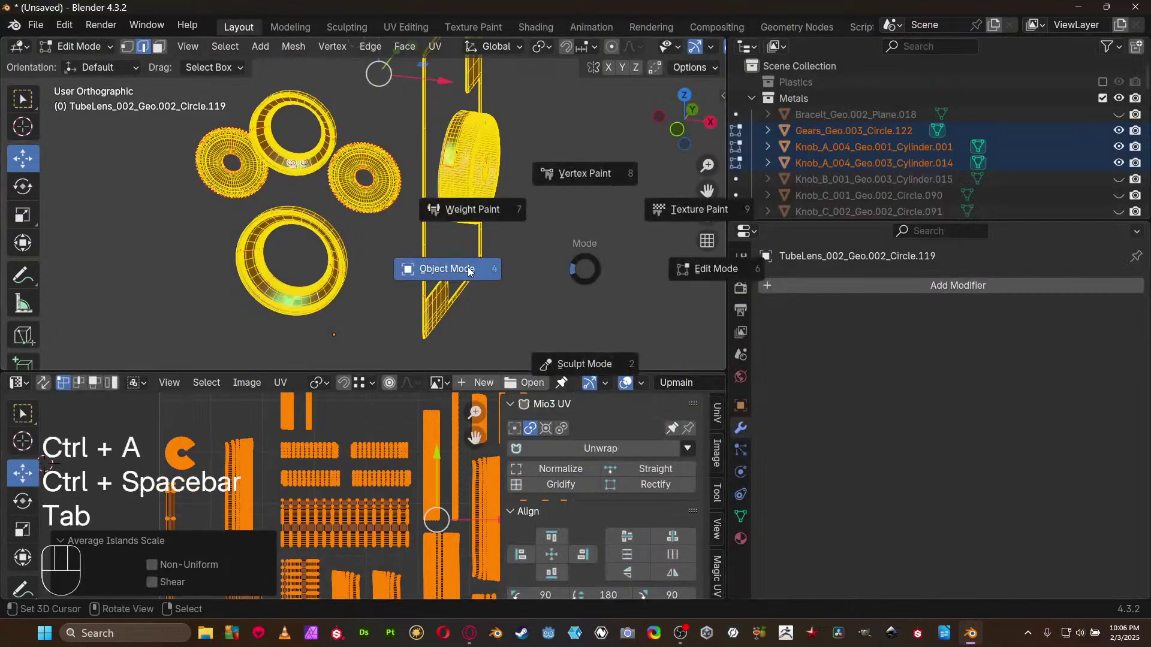
key("ctrl+a")
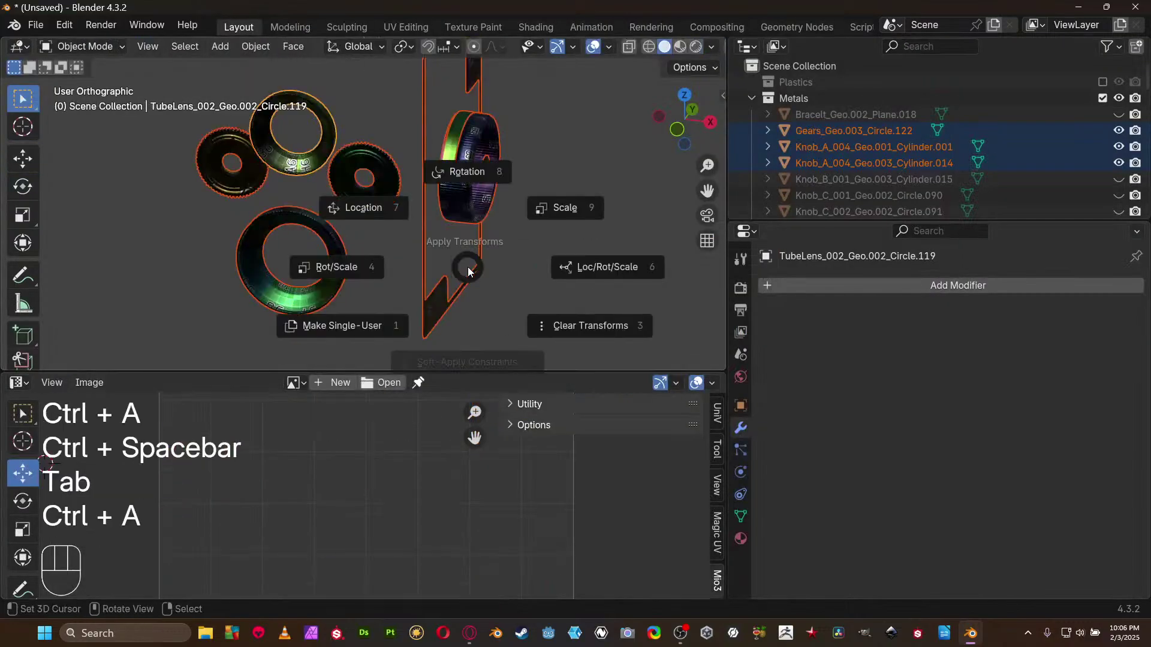
left_click(567, 266)
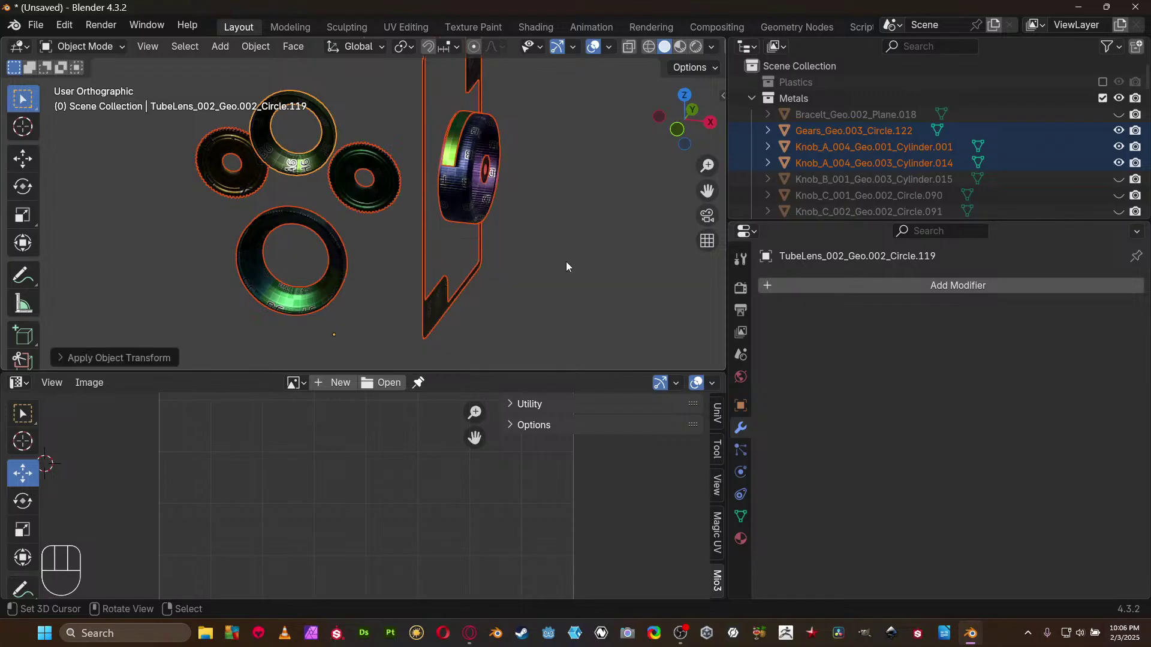
Step: Enter Edit Mode on the isolated parts and average the scale of all their UV islands
key("space")
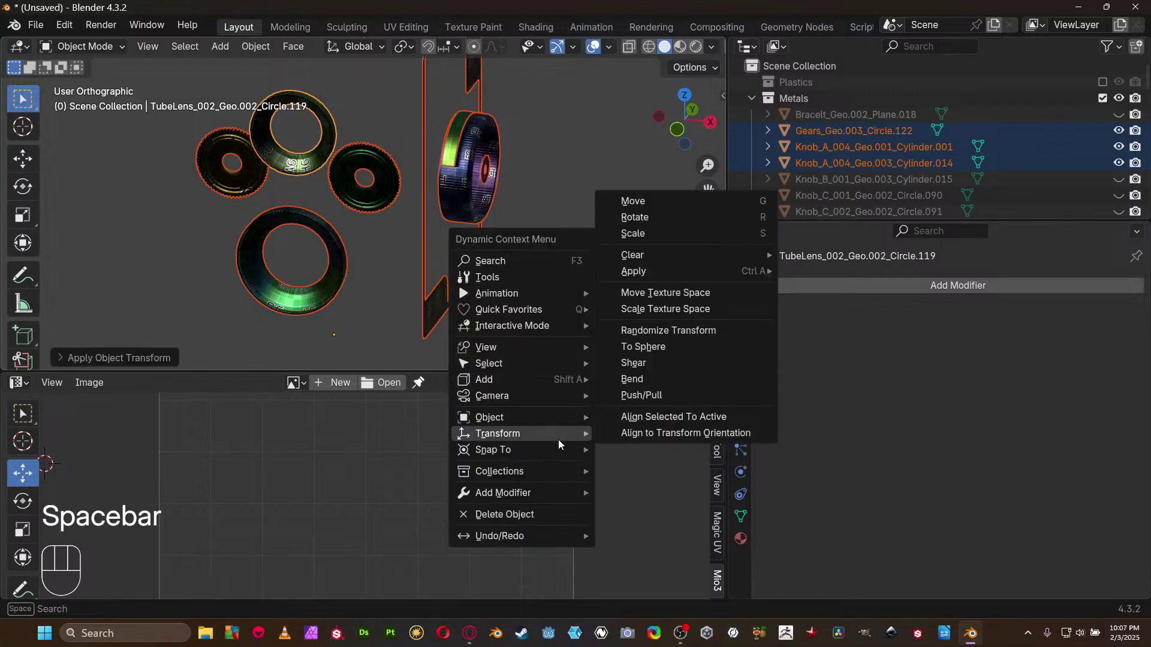
key("Tab")
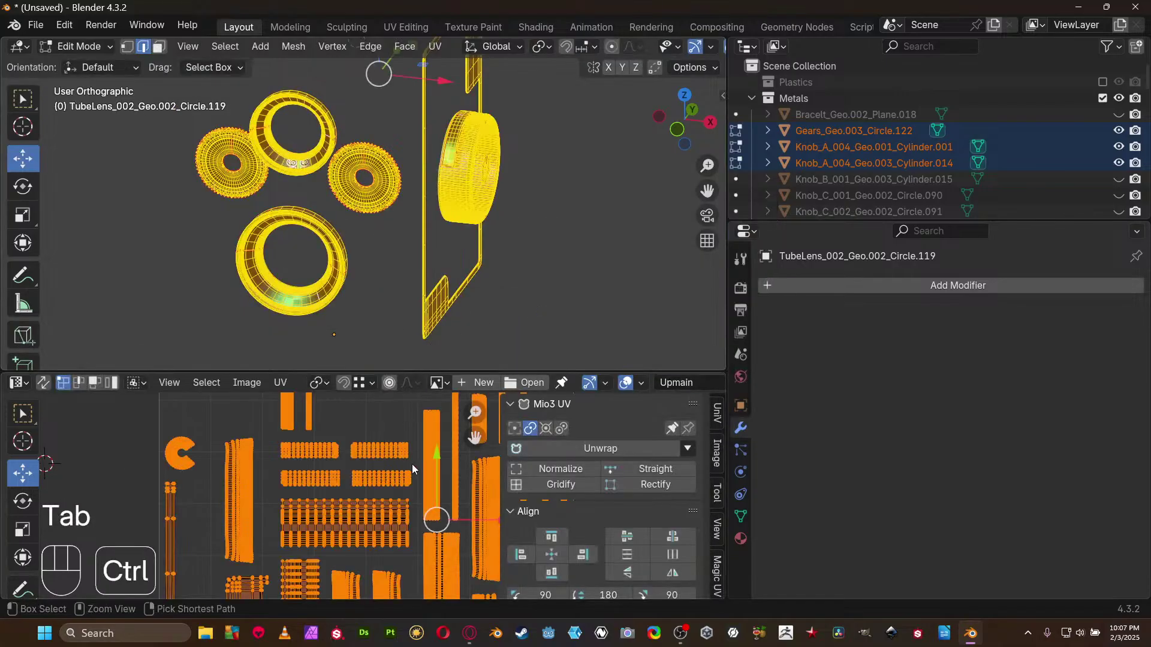
key("ctrl+a")
key("ctrl+space")
Step: Pack the UV islands with the Exact Shape (Concave) method, the Scaled margin method and a margin of 0.016
key("ctrl+p")
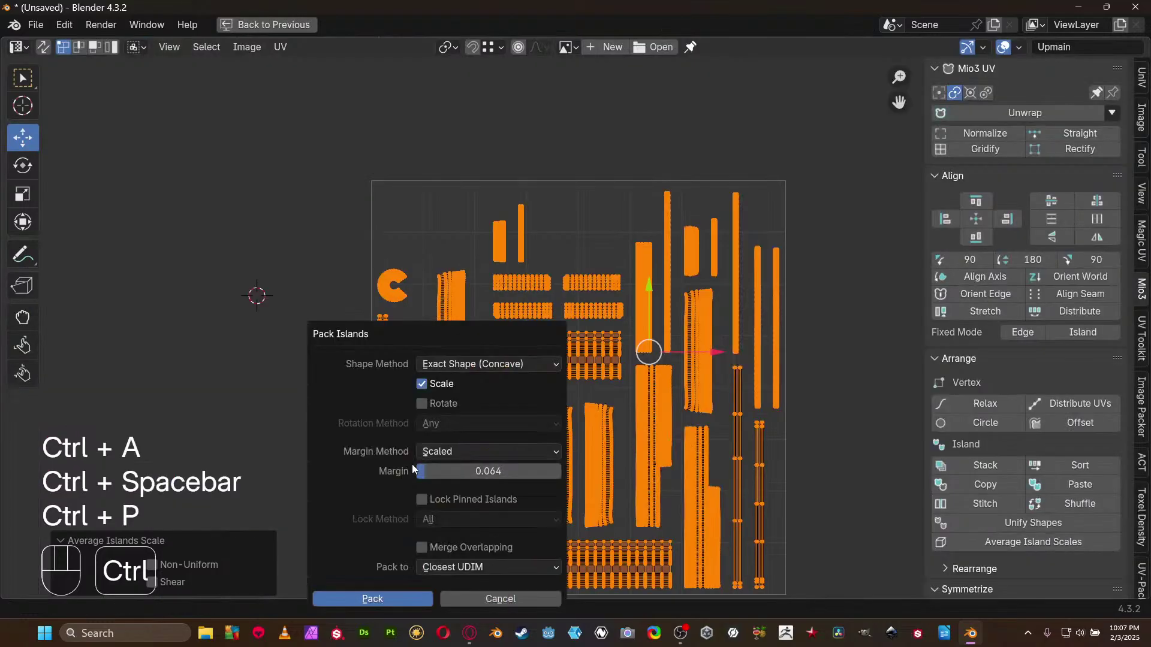
left_click(446, 466)
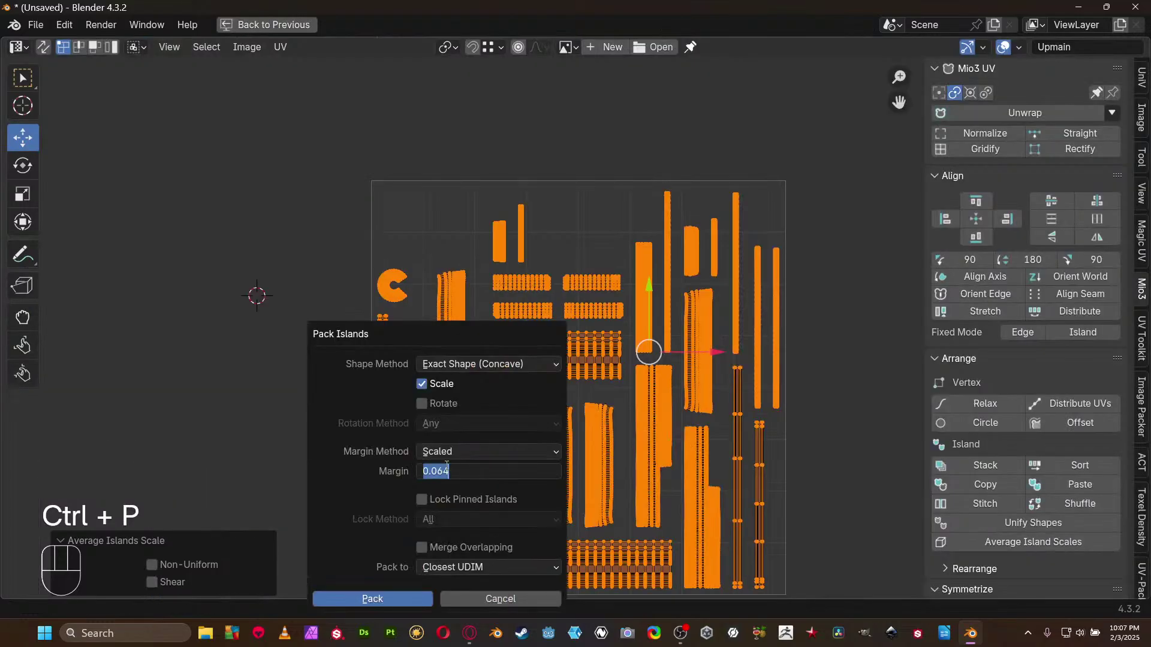
type("0.016")
key("Return")
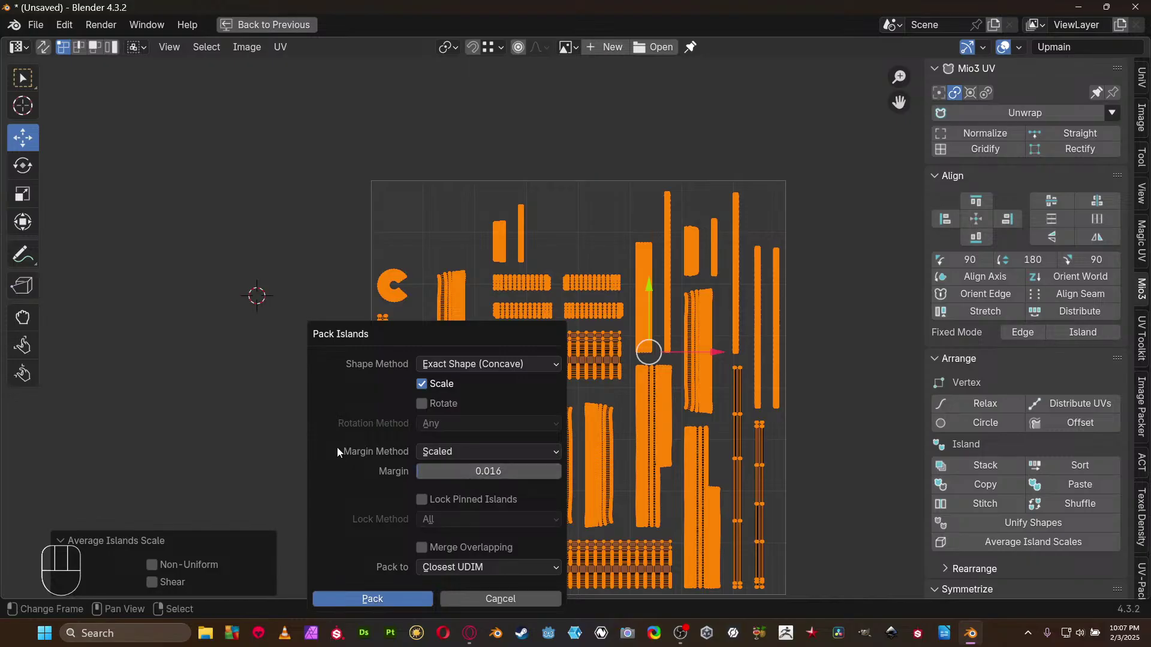
left_click(415, 601)
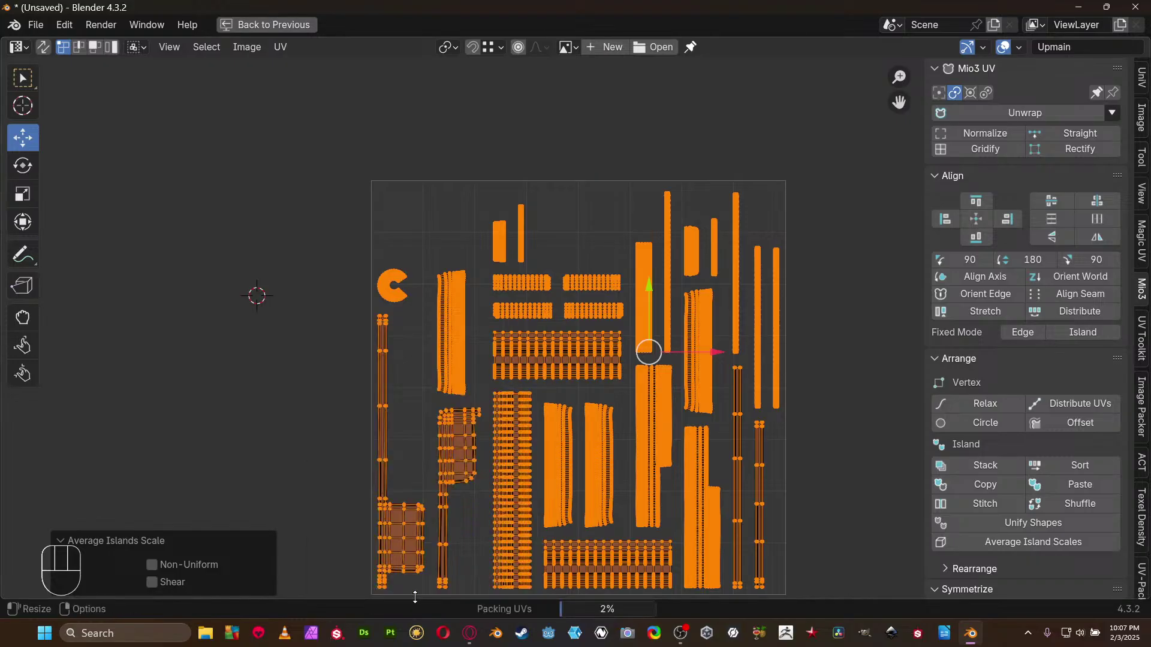
middle_click_drag(489, 446, 462, 412)
key("ctrl+space")
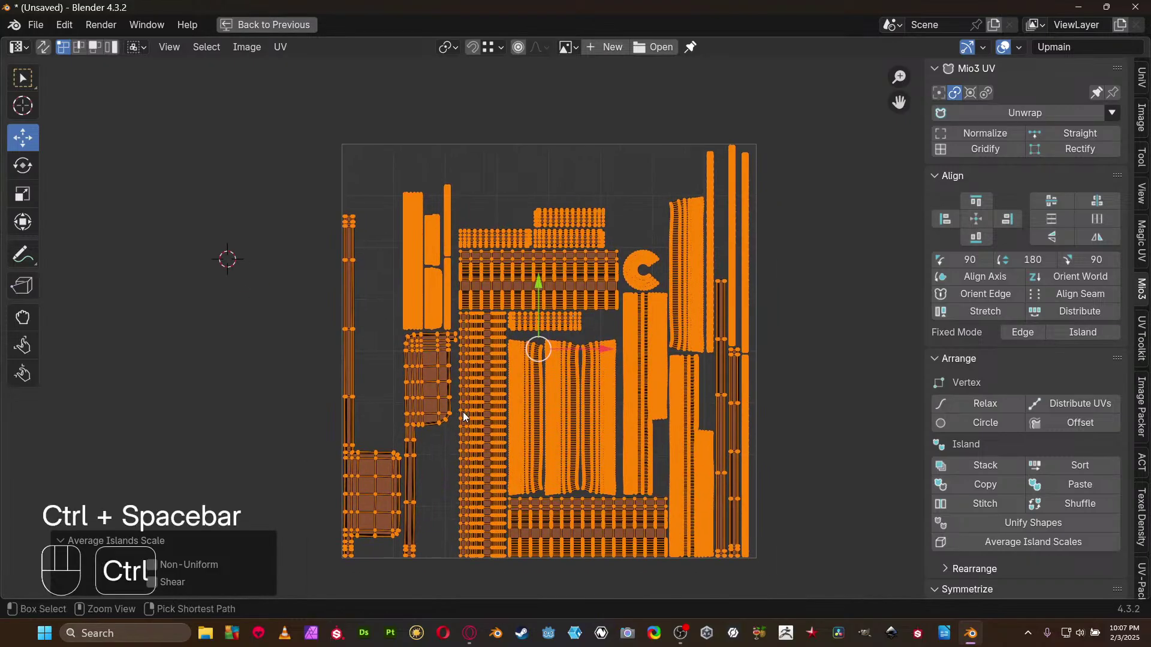
Step: Return to Object Mode and switch the enlarged 3D viewport's lighting from Studio to MatCap
key("ctrl+space")
key("Tab")
left_click(293, 249)
middle_click_drag(582, 416, 298, 383)
scroll(587, 274, "up", 4)
mouse_move(587, 274)
middle_mouse_down()
mouse_move(776, 357)
mouse_move(827, 321)
middle_mouse_up()
left_click(940, 47)
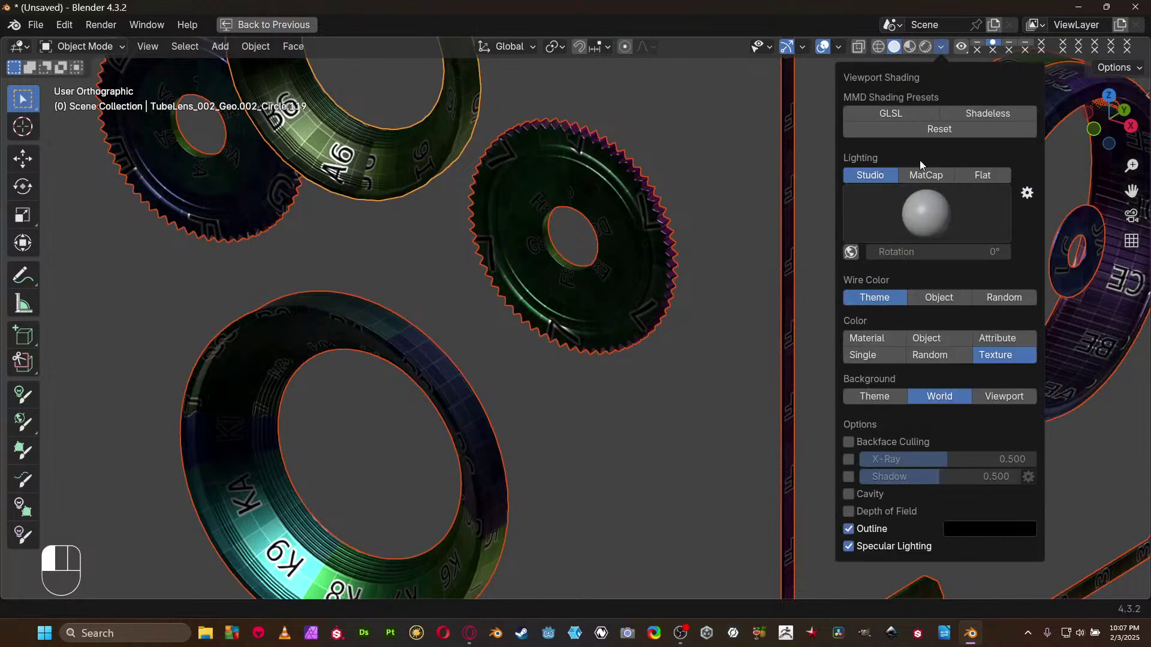
left_click(930, 175)
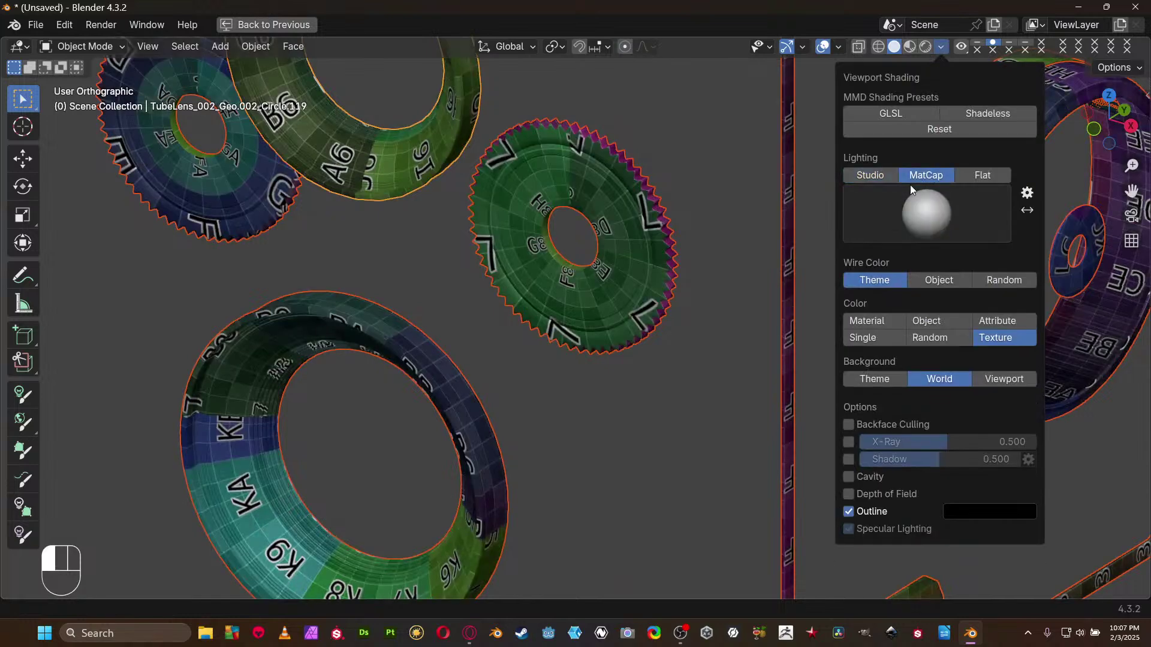
Step: Make the gears the active object, apply the selected parts' transforms again and set their origins to geometry
scroll(640, 331, "down", 5)
mouse_move(639, 330)
middle_mouse_down()
mouse_move(373, 321)
mouse_move(478, 373)
mouse_move(673, 385)
mouse_move(587, 308)
mouse_move(599, 291)
middle_mouse_up()
scroll(622, 409, "up", 3)
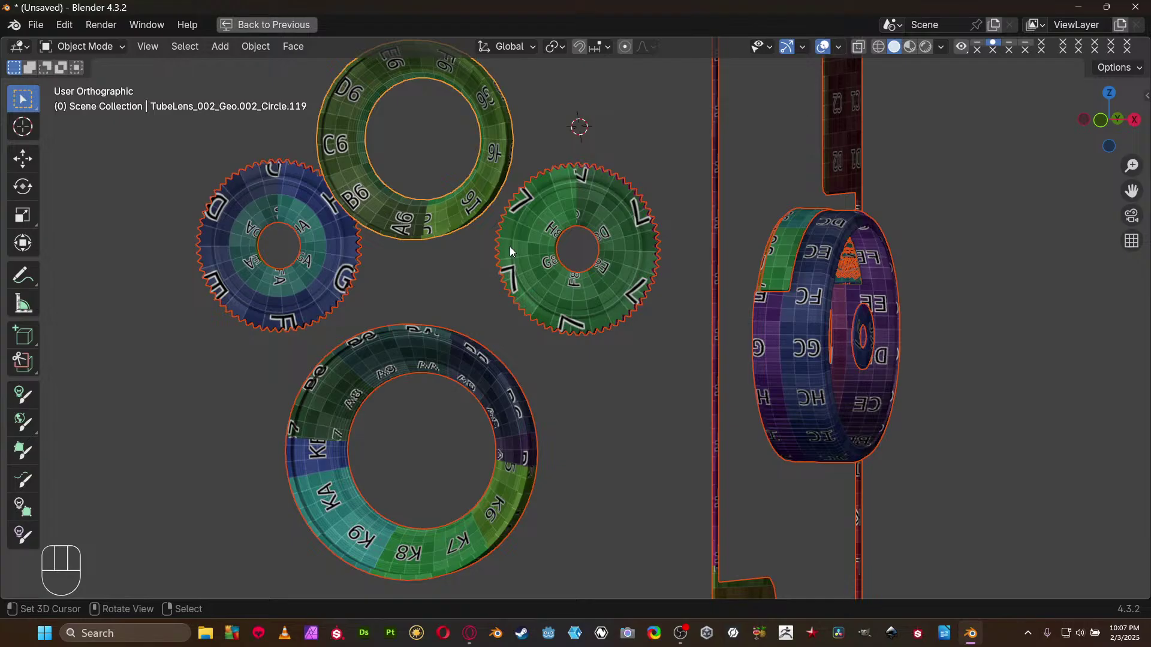
middle_click_drag(561, 293, 671, 274)
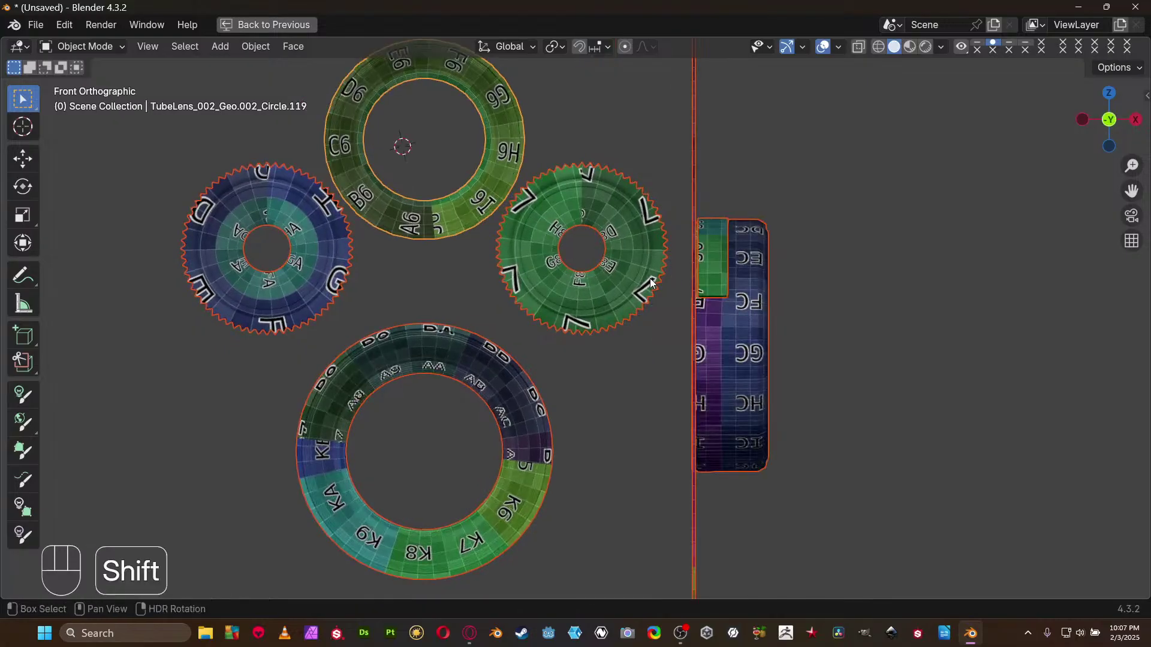
left_click(650, 278, "shift")
key("ctrl+a")
left_click(784, 280)
key("space")
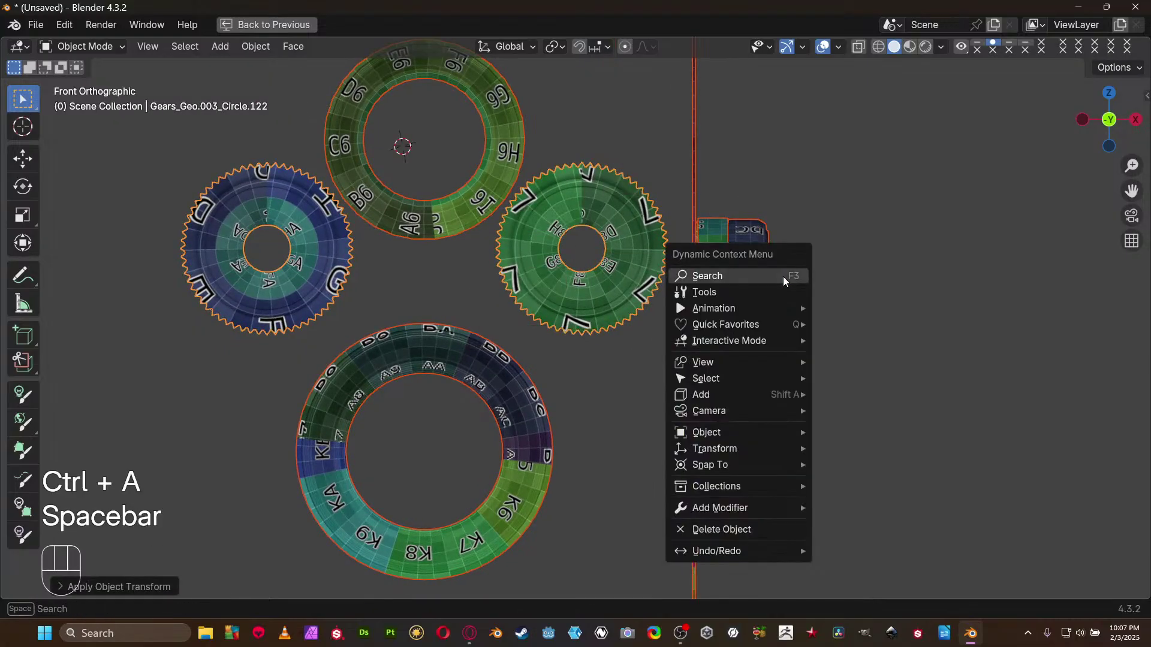
mouse_move(713, 464)
mouse_move(893, 307)
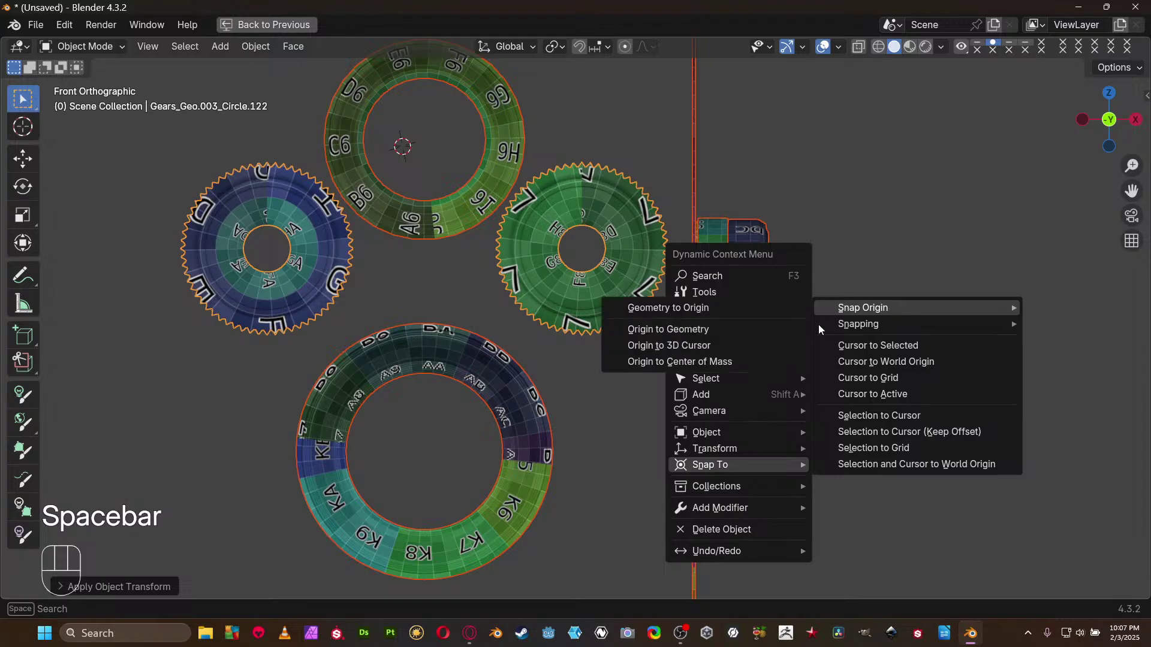
left_click(776, 329)
Step: Enter Edit Mode on the selected parts again and average the scale of their UV islands
key("Tab")
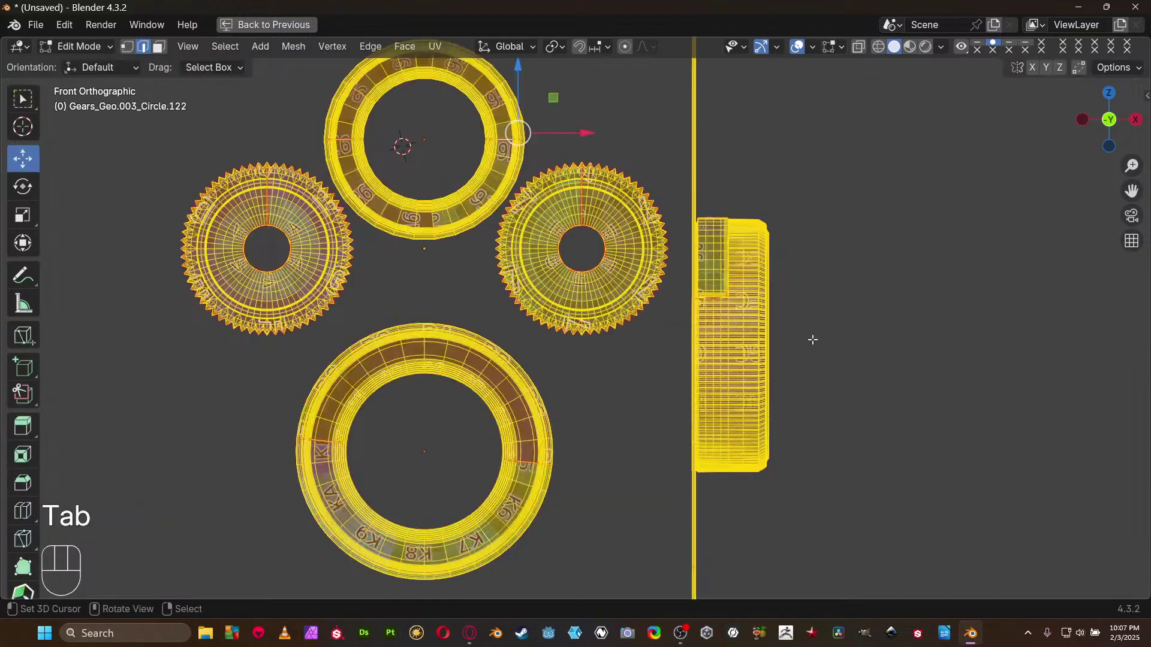
key("ctrl+space")
key("ctrl+a")
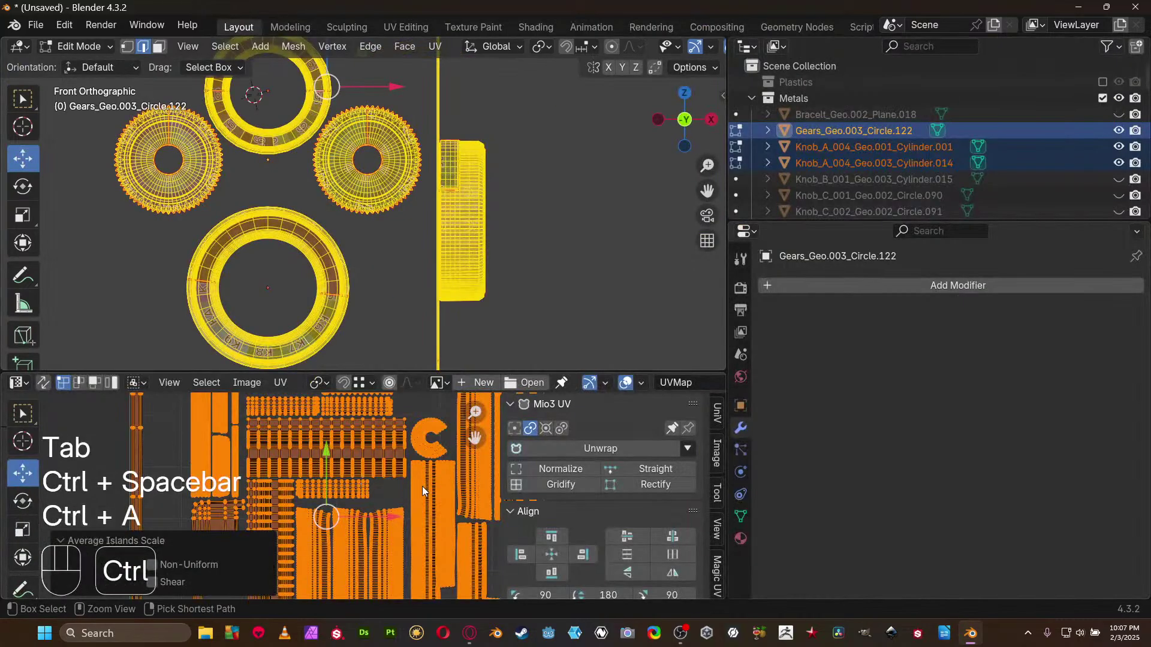
Step: Select the C-shaped UV island in Island select mode, straighten it into a strip and rotate it 90 degrees
key("ctrl+space")
scroll(525, 392, "up", 8)
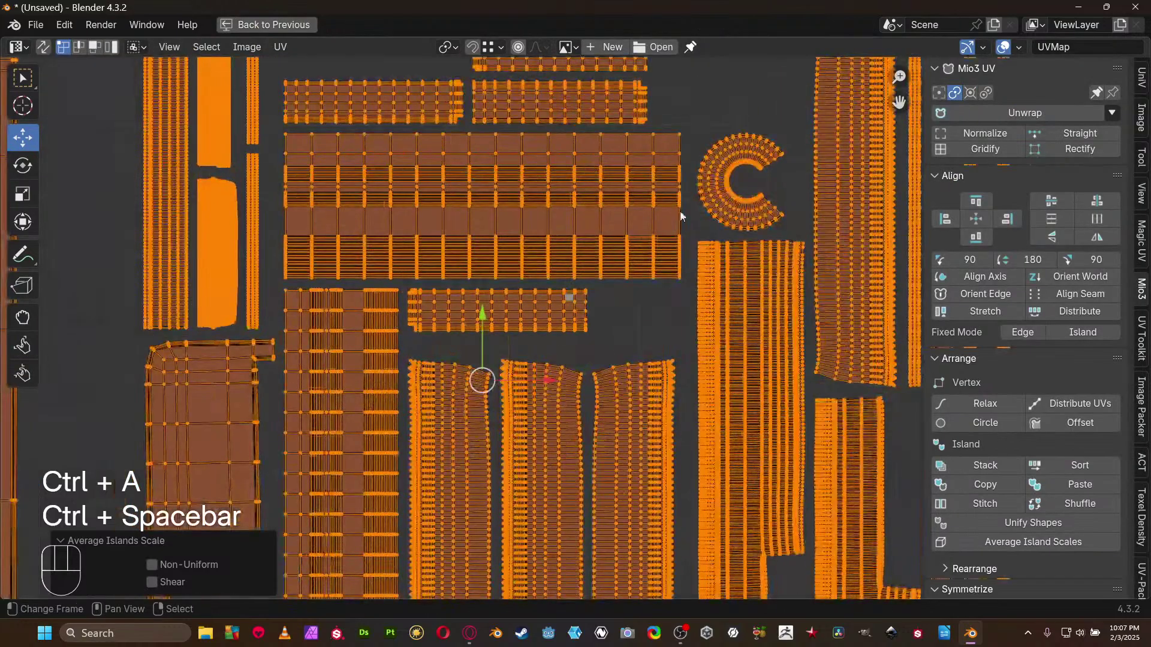
key("ctrl+Tab")
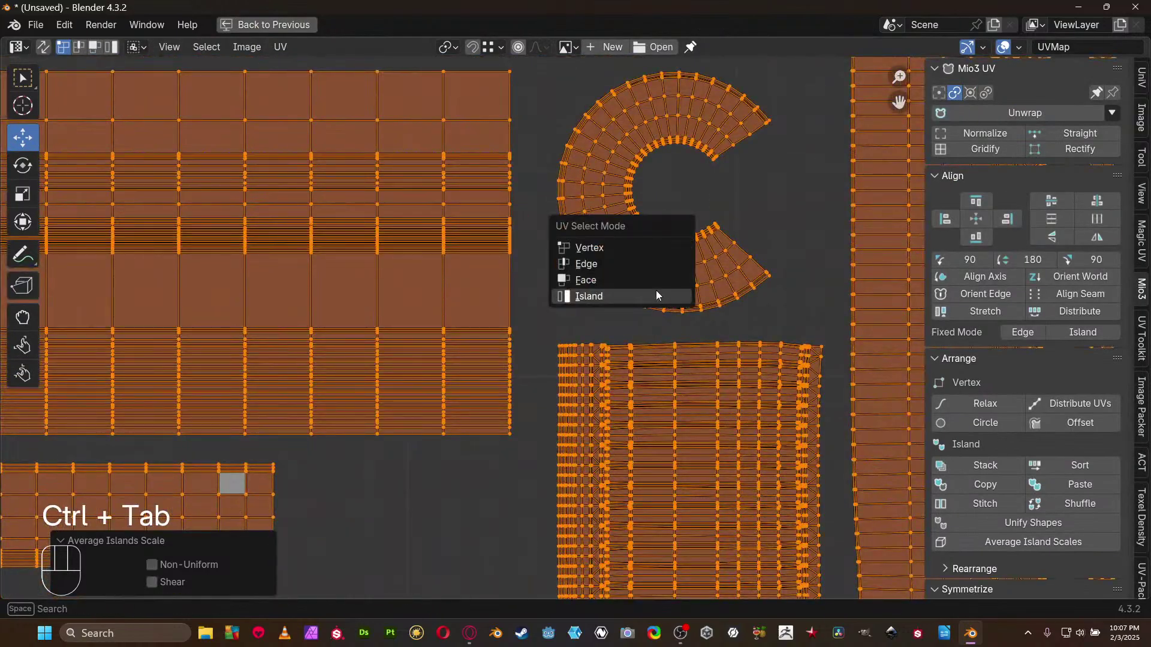
left_click(655, 291)
left_click(655, 265)
scroll(656, 266, "down", 5)
middle_click_drag(517, 296, 693, 235)
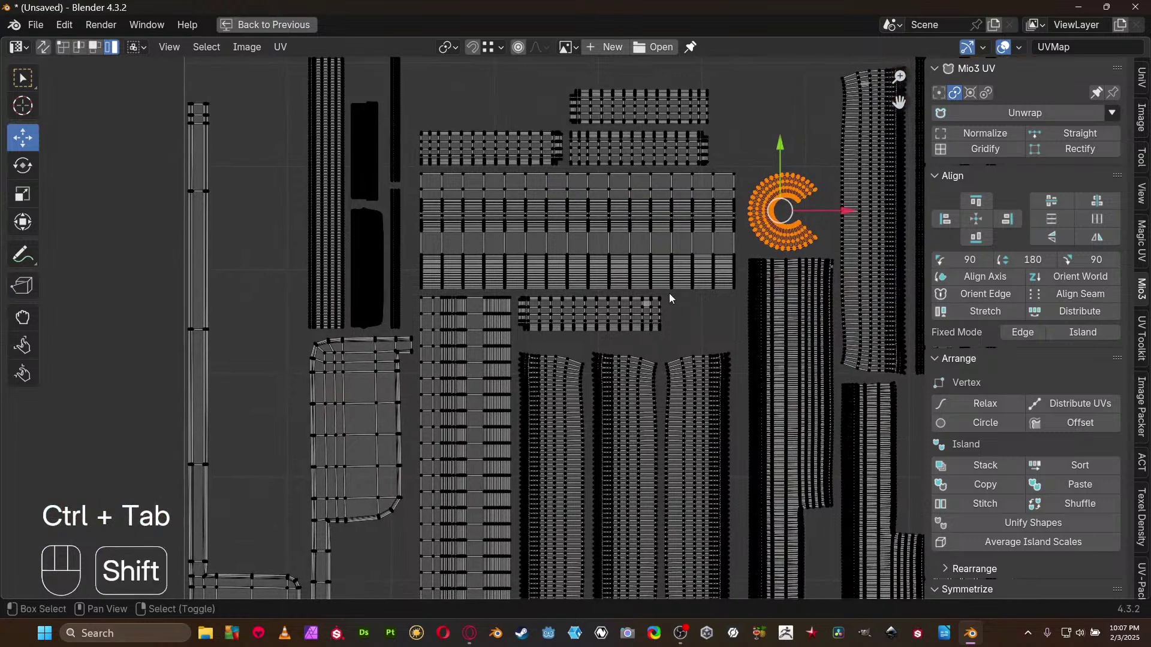
key("shift+q")
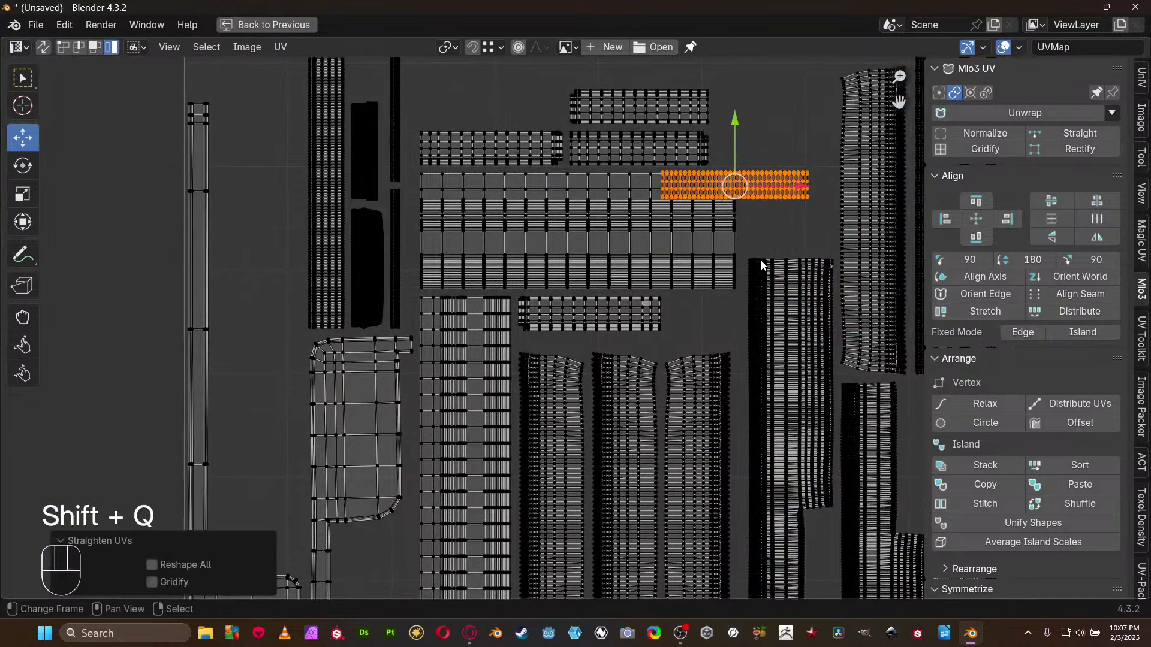
key("r")
key("KP_9")
key("KP_0")
key("KP_Enter")
Step: Select all UV islands, average their scale with the straightened strip included, and pack them again
key("a")
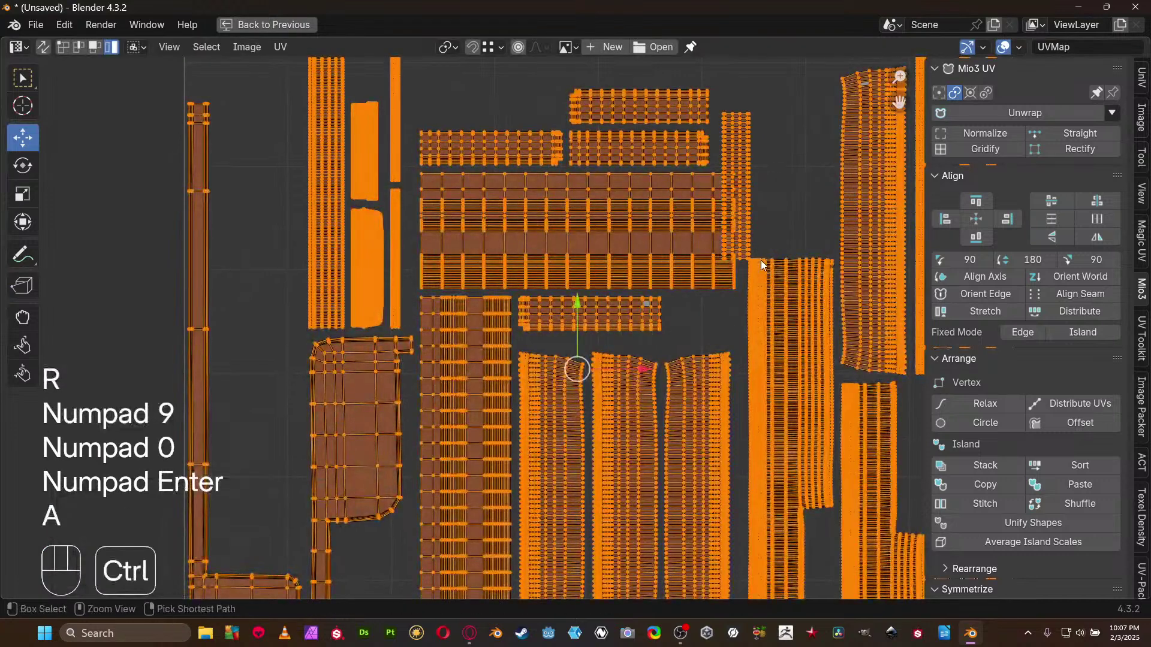
key("ctrl+a")
key("ctrl+Return")
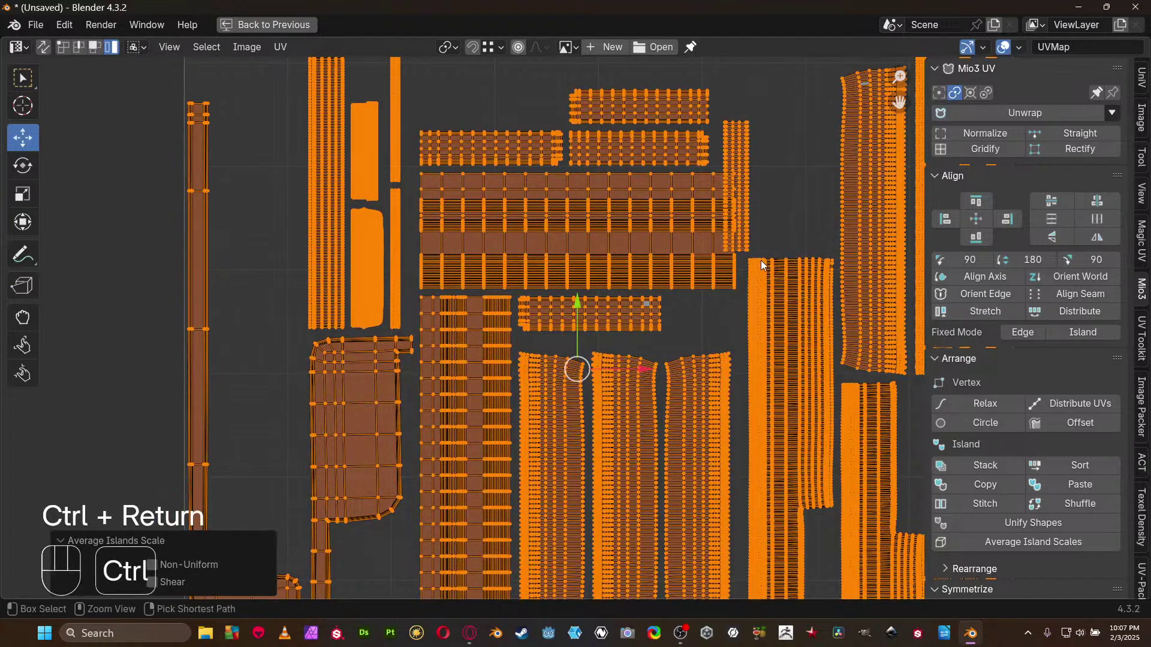
key("ctrl+p")
key("Return")
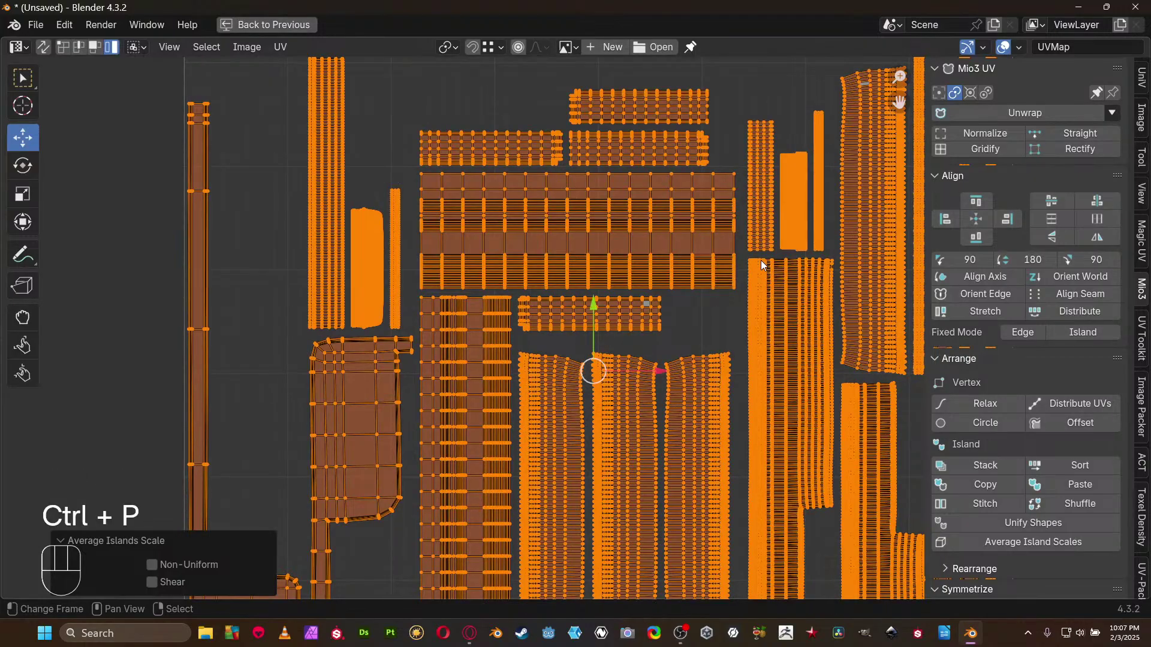
scroll(760, 260, "down", 5)
Step: Return to Object Mode and examine the checker texture on the parts in the enlarged 3D viewport
key("ctrl+space")
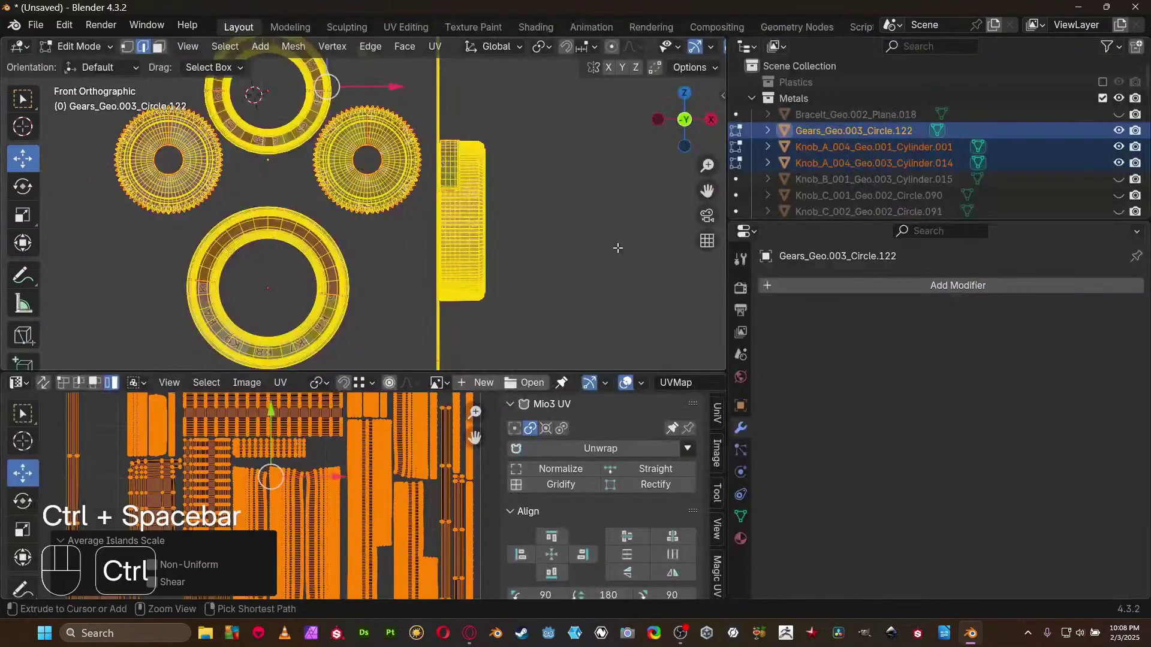
key("ctrl+space")
key("Tab")
middle_click_drag(589, 229, 570, 304)
scroll(601, 274, "down", 3)
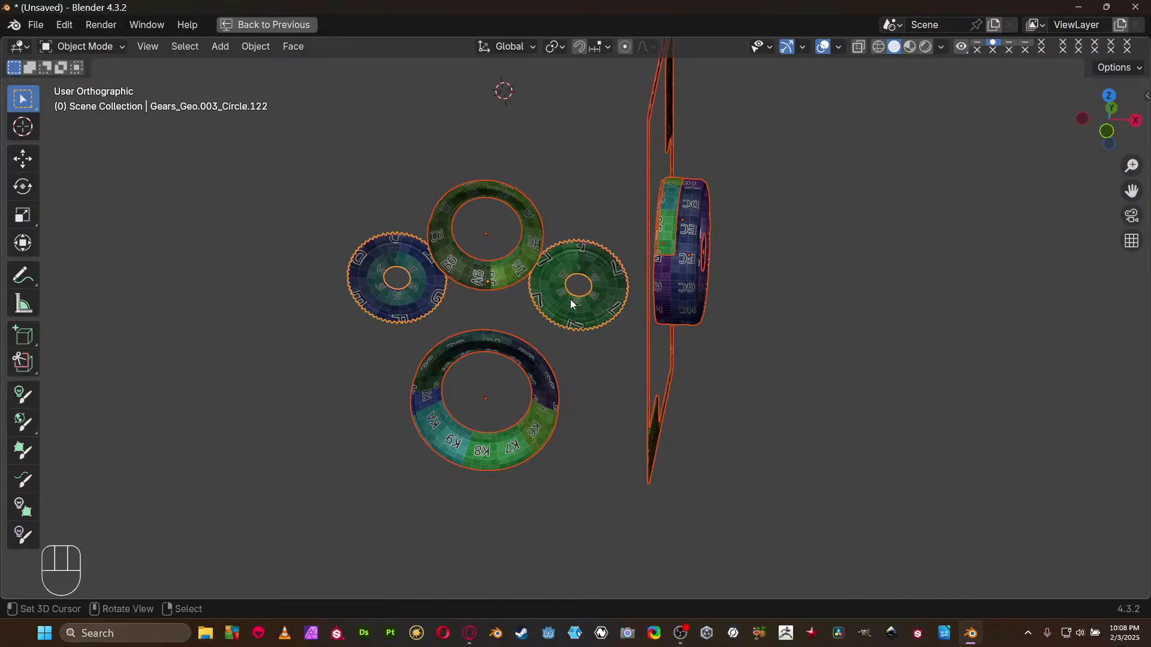
Step: Select only the gears, enter Edit Mode on them and restore the layout with the UV editor
right_click(570, 301)
key("Tab")
left_click(680, 290)
key("ctrl+space")
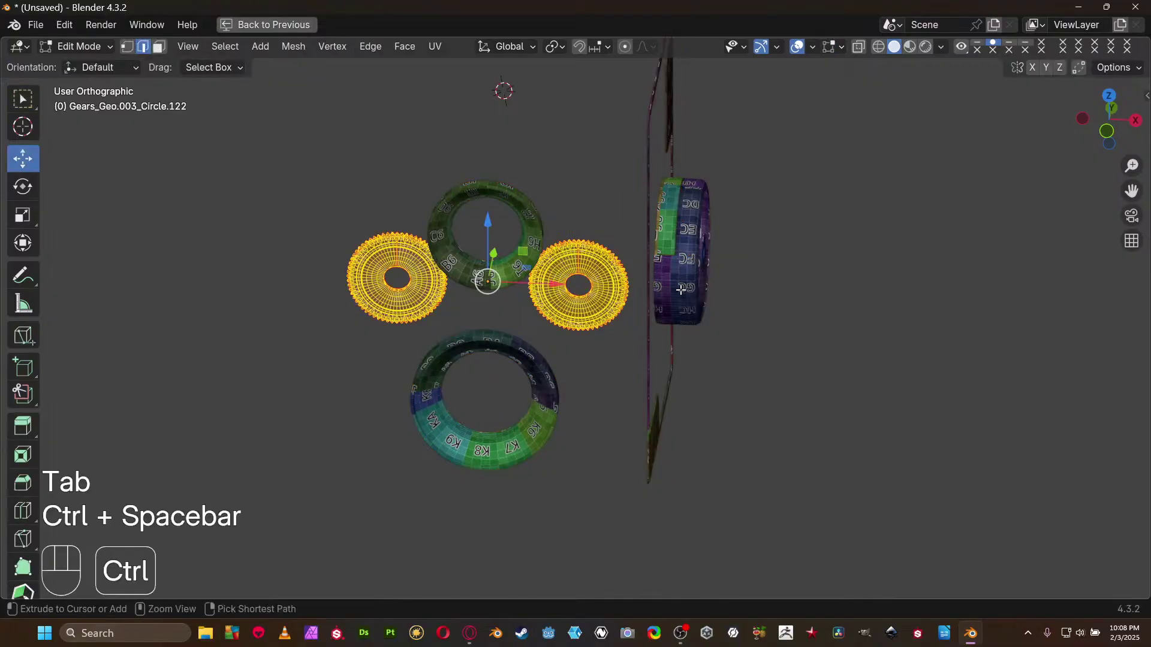
key("ctrl+space")
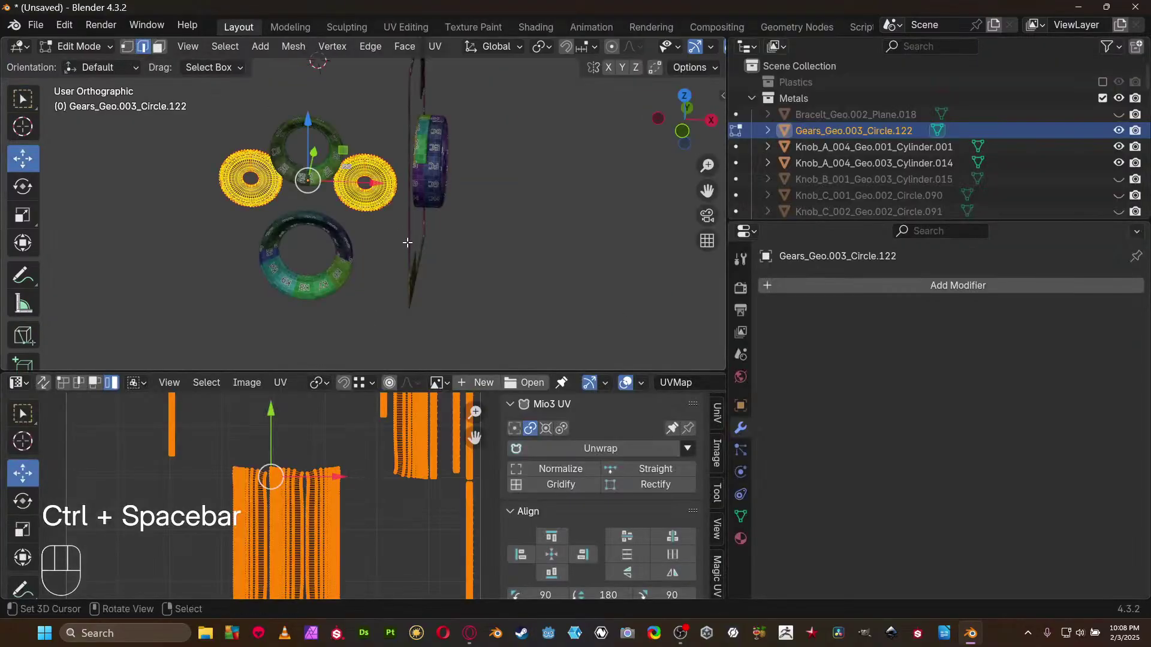